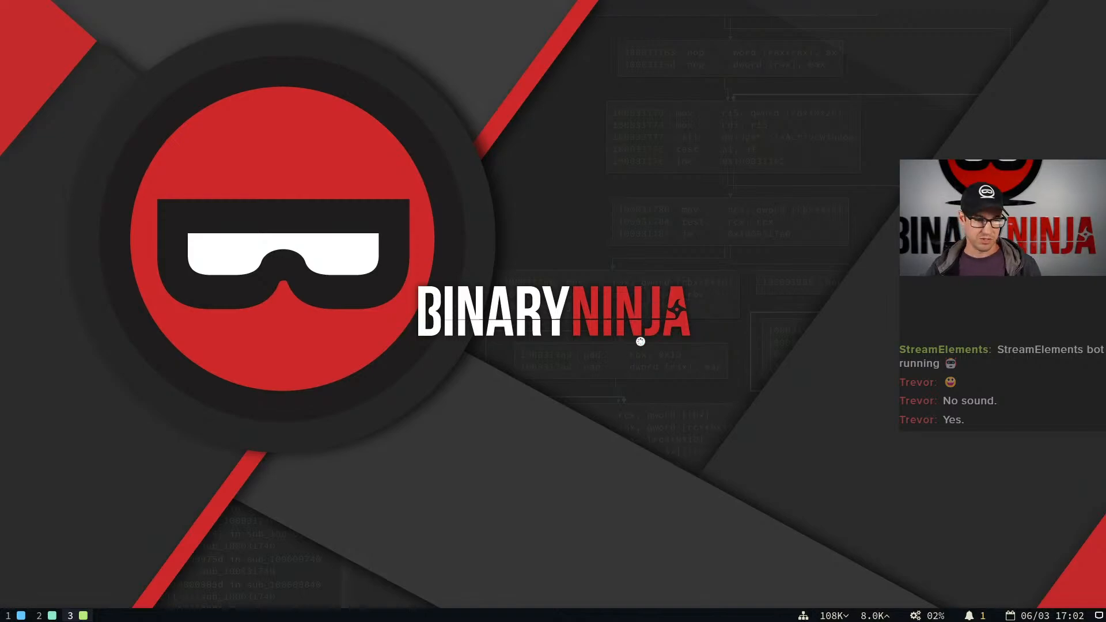
Suspend the running binaryninja process in the terminal, resume it in the background, and start top to monitor processes
key("super+1")
key("ctrl+z")
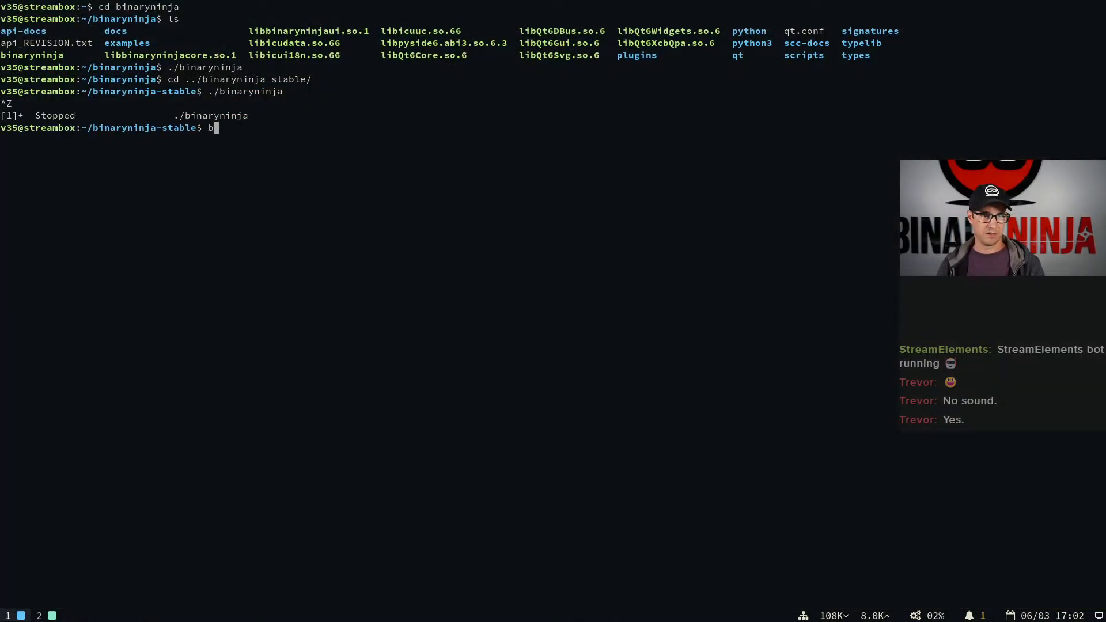
type("bg")
key("Return")
type("top")
key("Return")
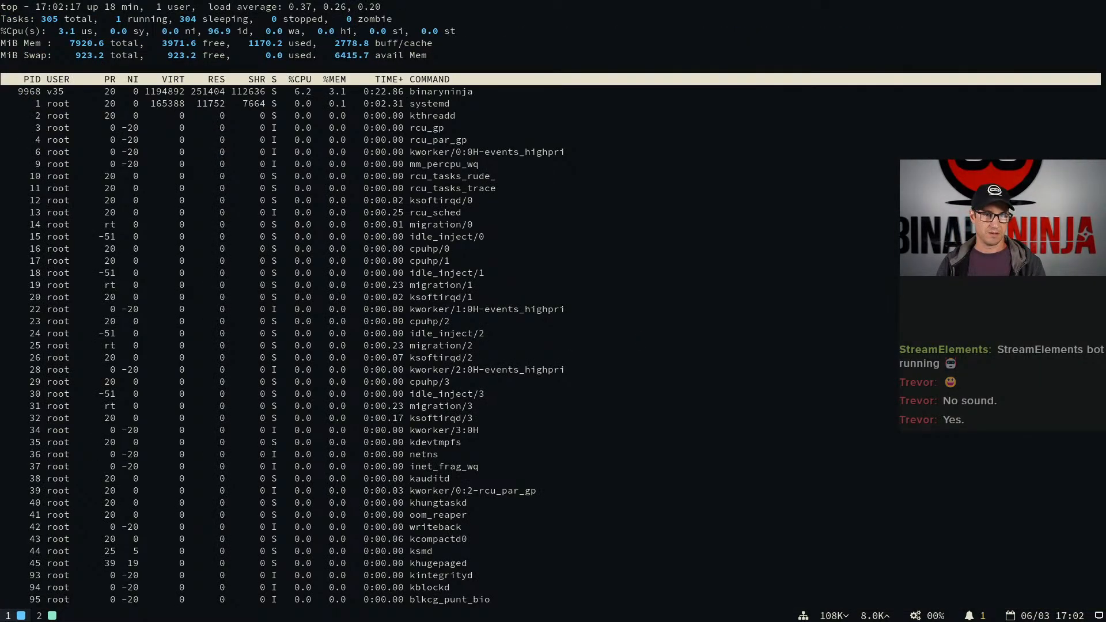
key("o")
key("Escape")
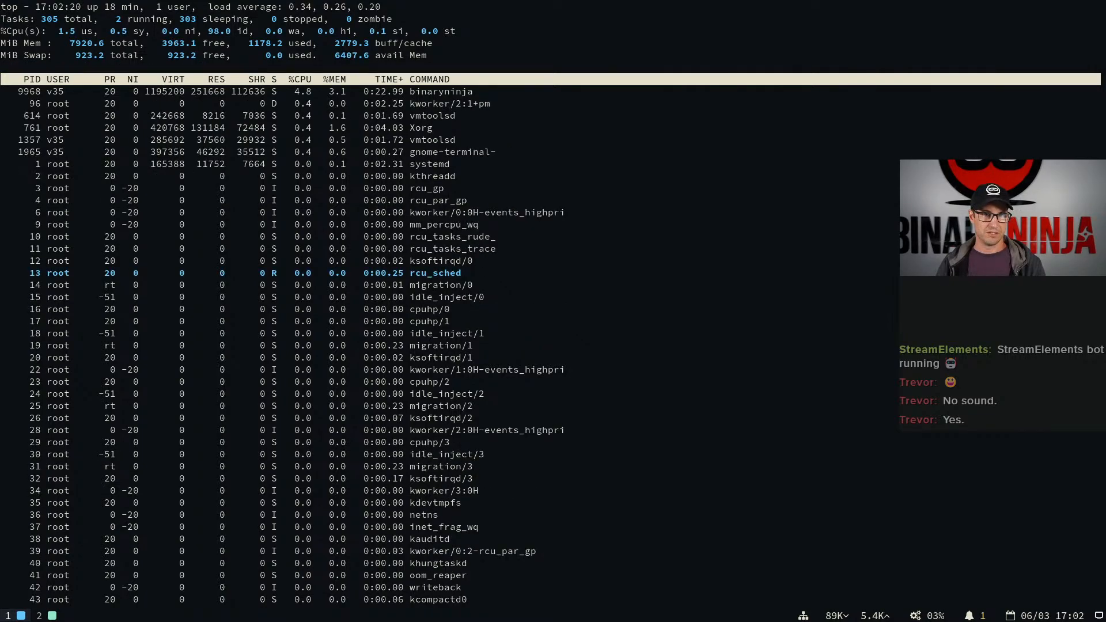
Replace top with htop: install the htop package through apt with the sudo password and launch it
type("qhtop")
key("Return")
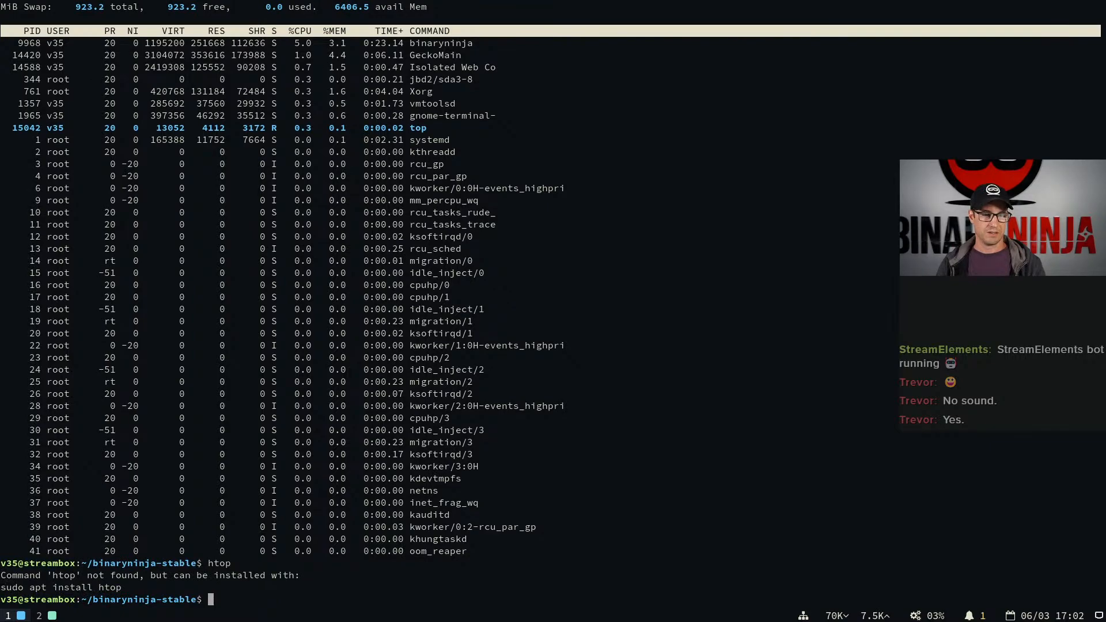
type("sud")
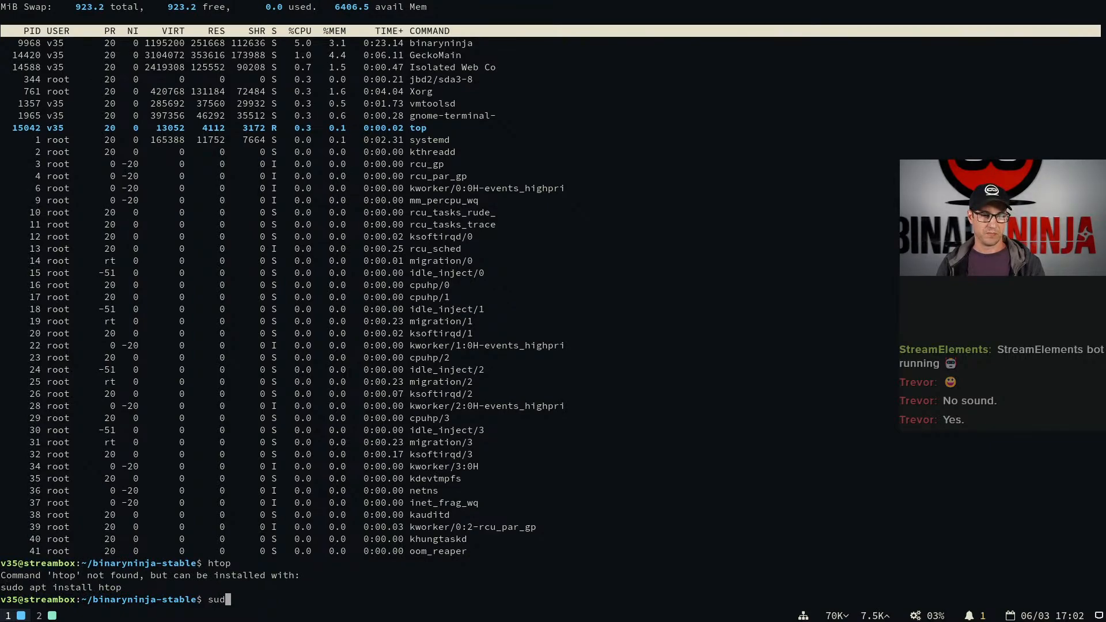
type("o apt install htop")
key("Return")
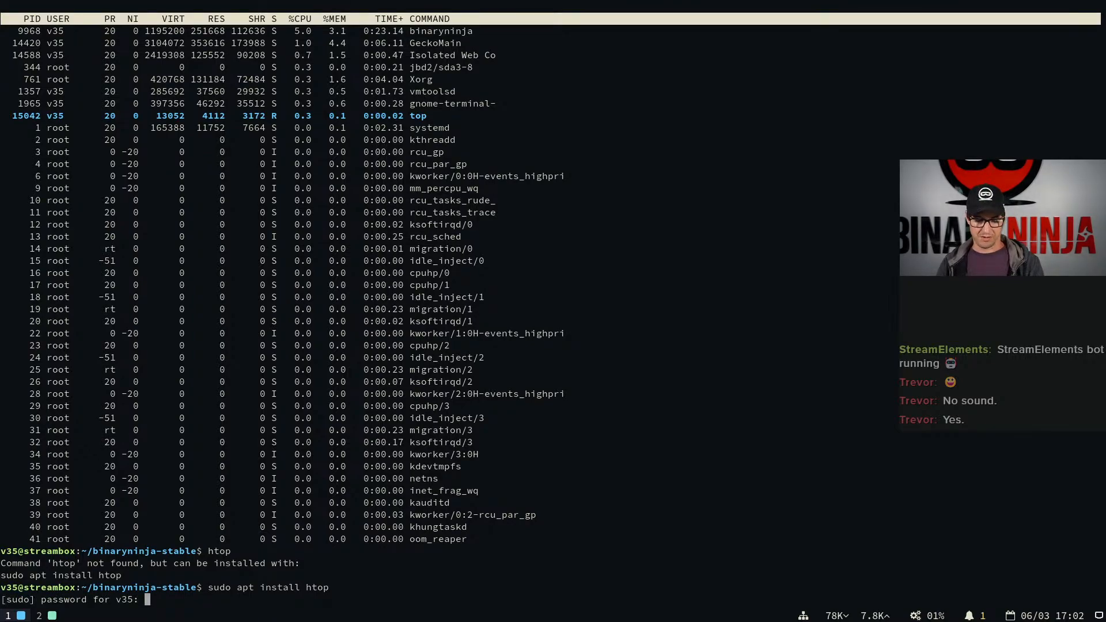
key("Return")
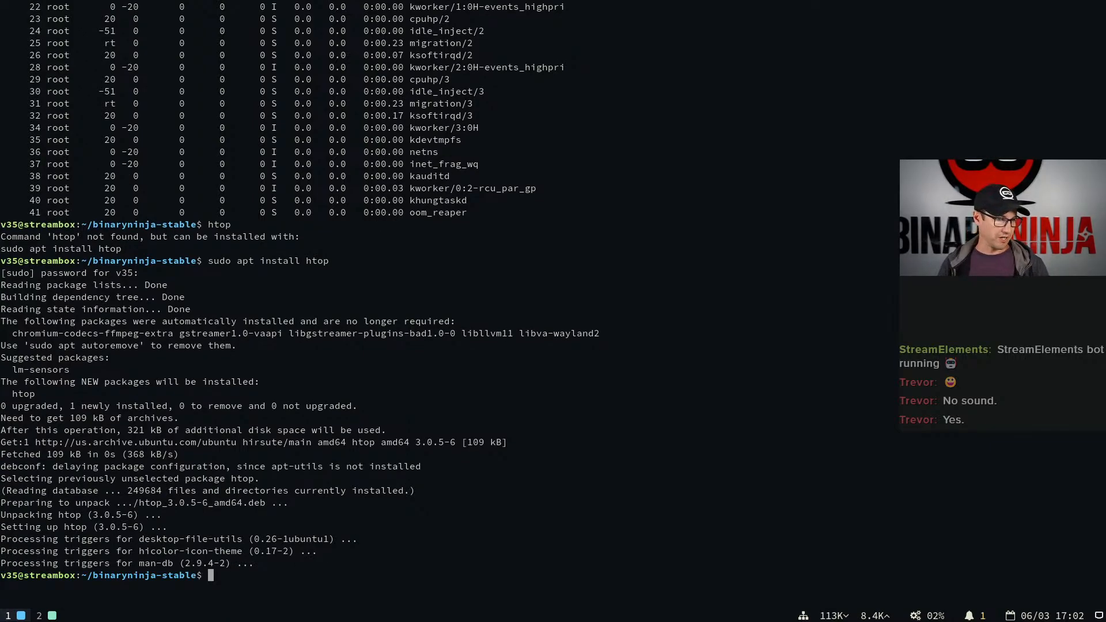
type("htop")
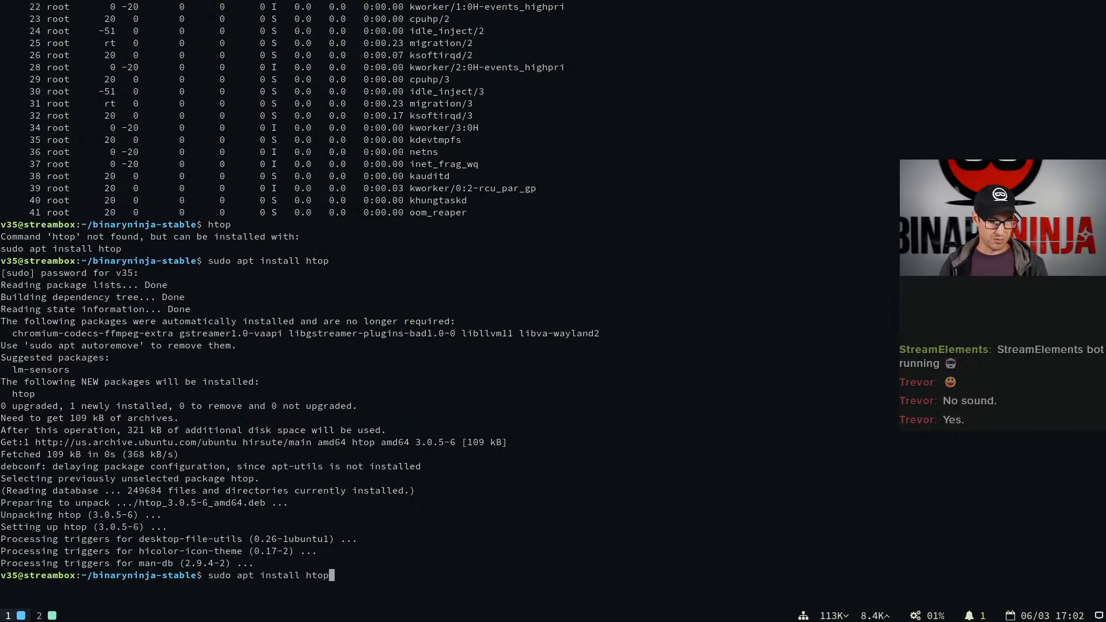
key("Return")
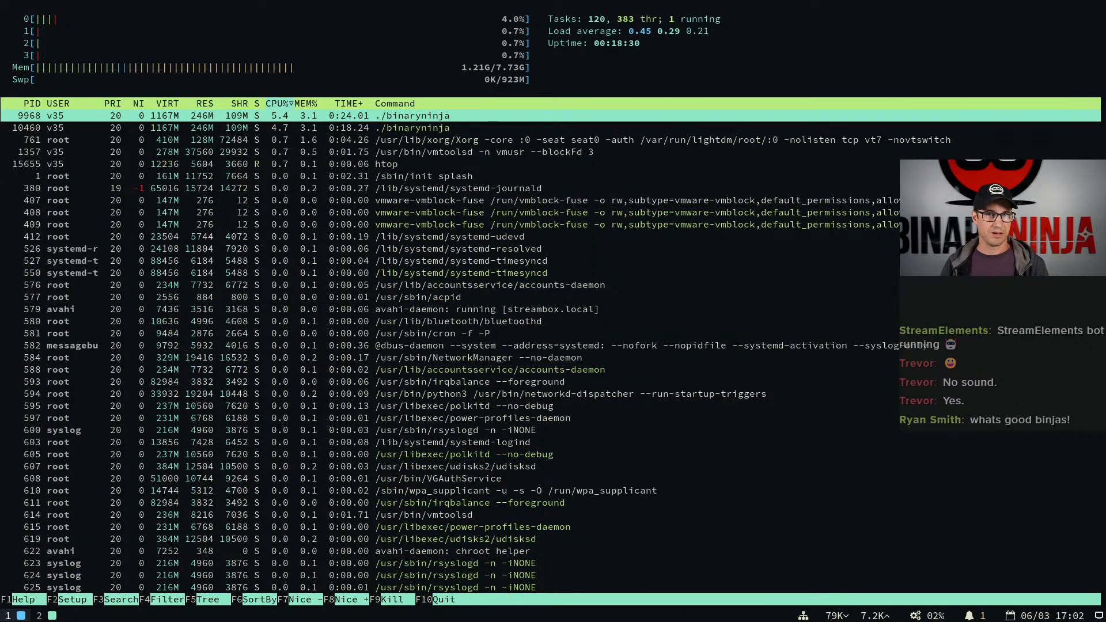
Switch to Firefox, go to the Binary Ninja blog and open the post "3.1 The Performance Release"
key("super+2")
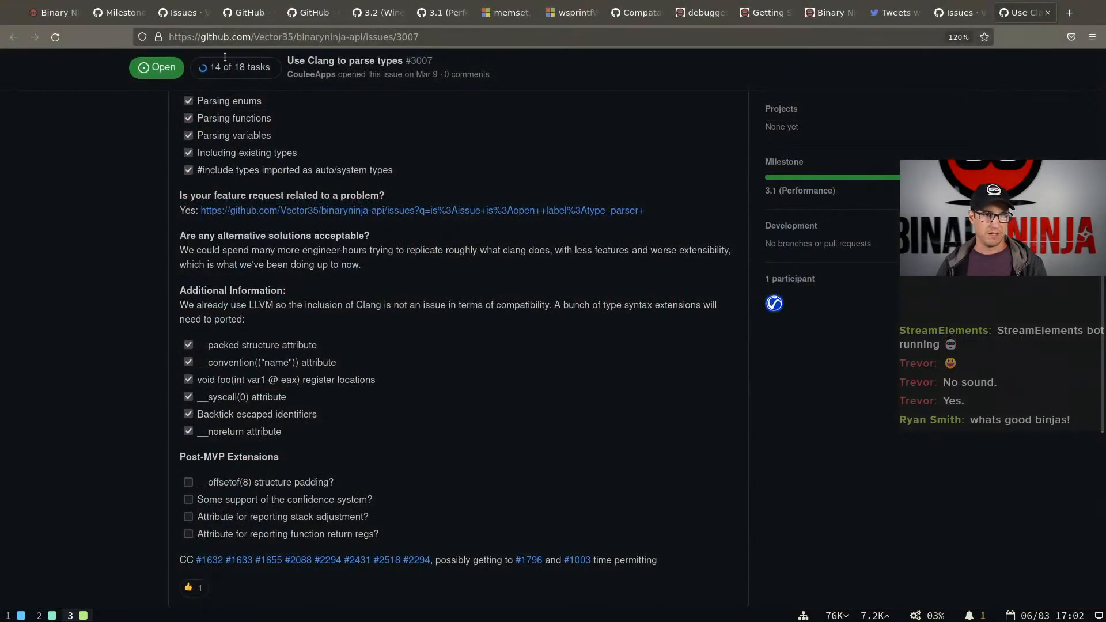
key("ctrl+l")
type("binary.ninja/bl")
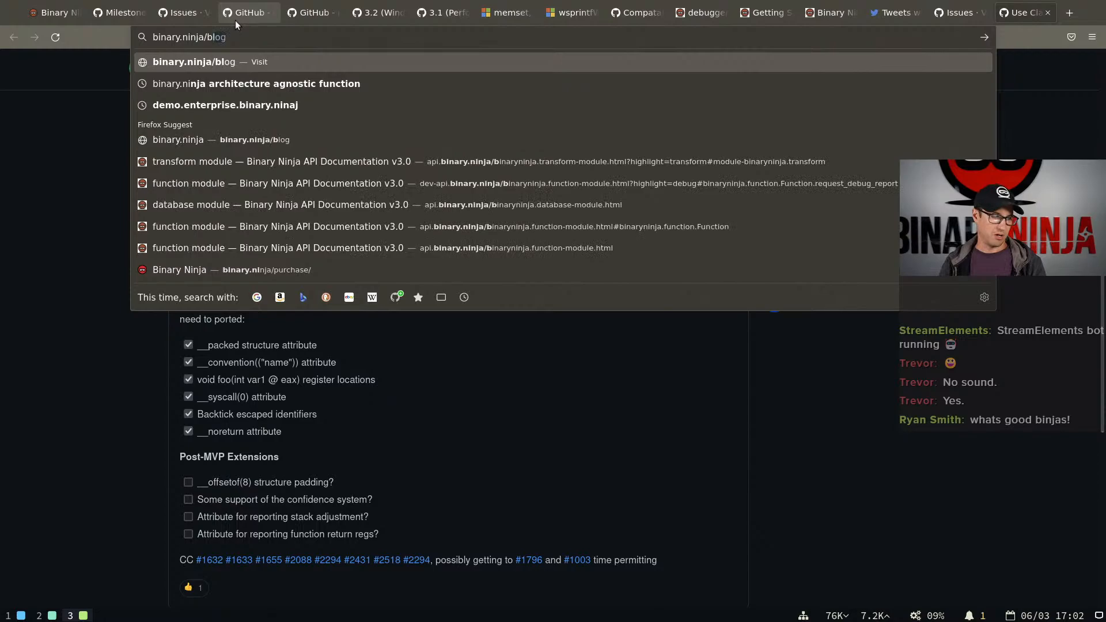
key("Return")
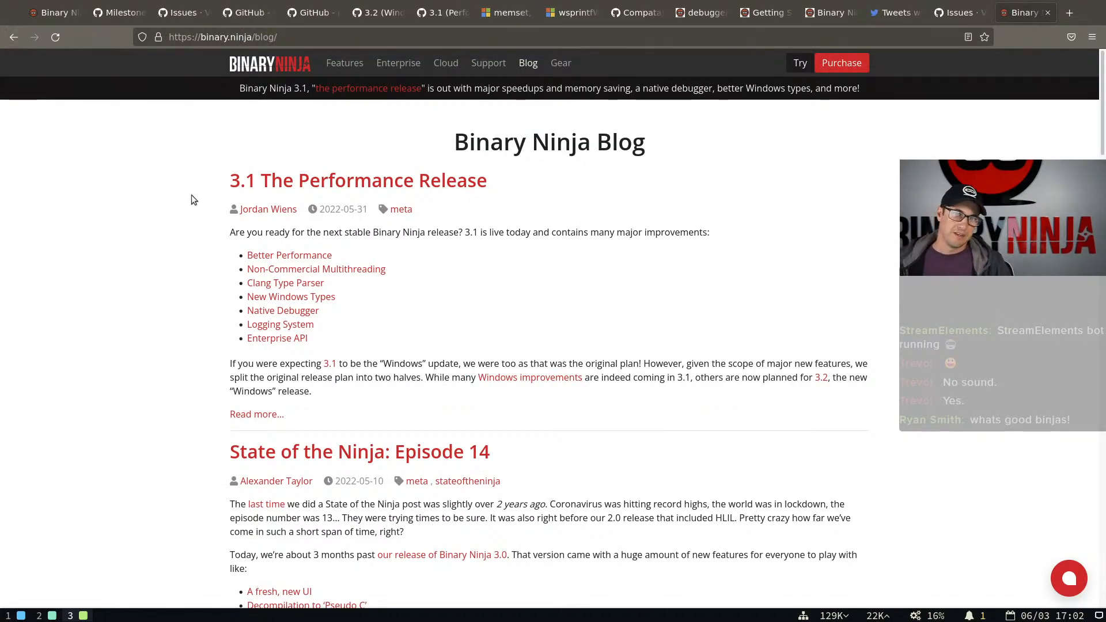
left_click(396, 191)
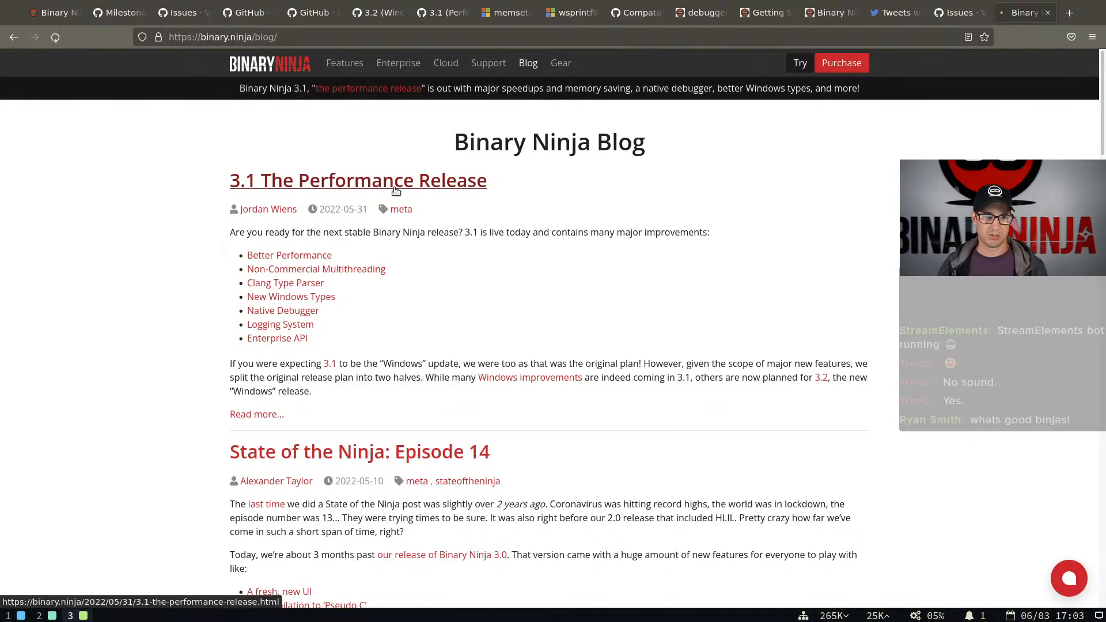
Skim the 3.1 release post, including its performance charts and the multithreading and logging sections
scroll(402, 360, "down", 15)
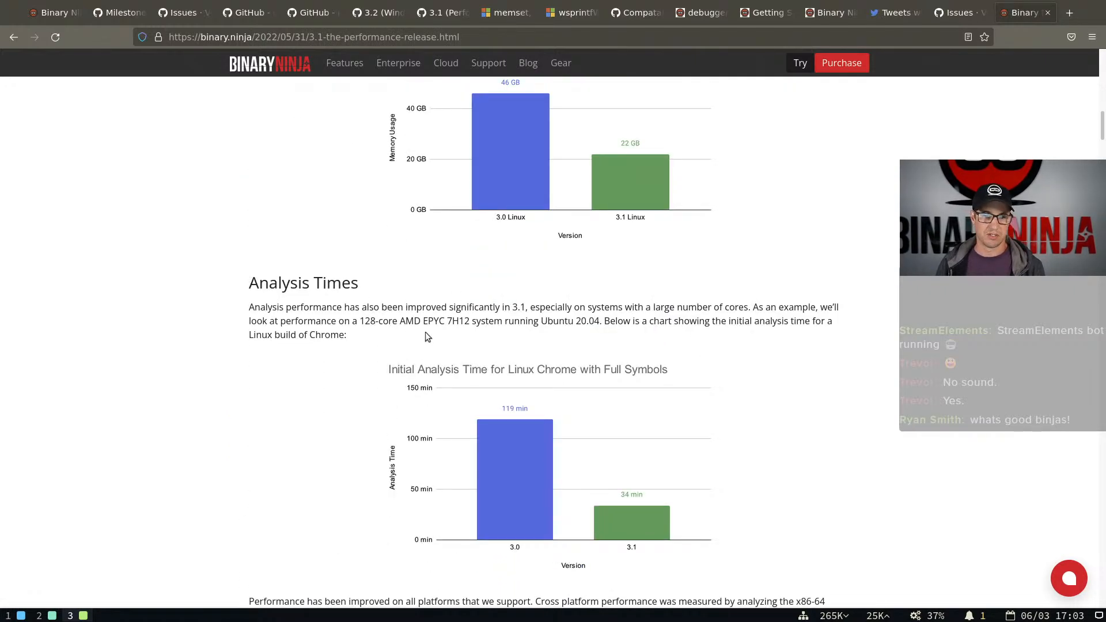
scroll(426, 333, "down", 20)
scroll(426, 333, "down", 20)
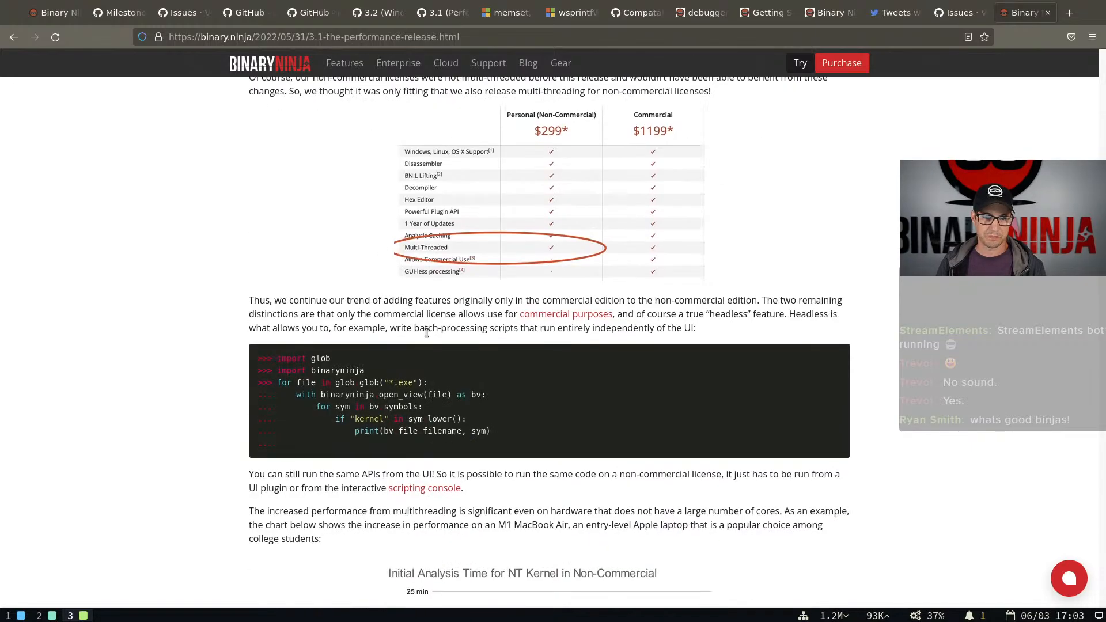
scroll(426, 331, "down", 5)
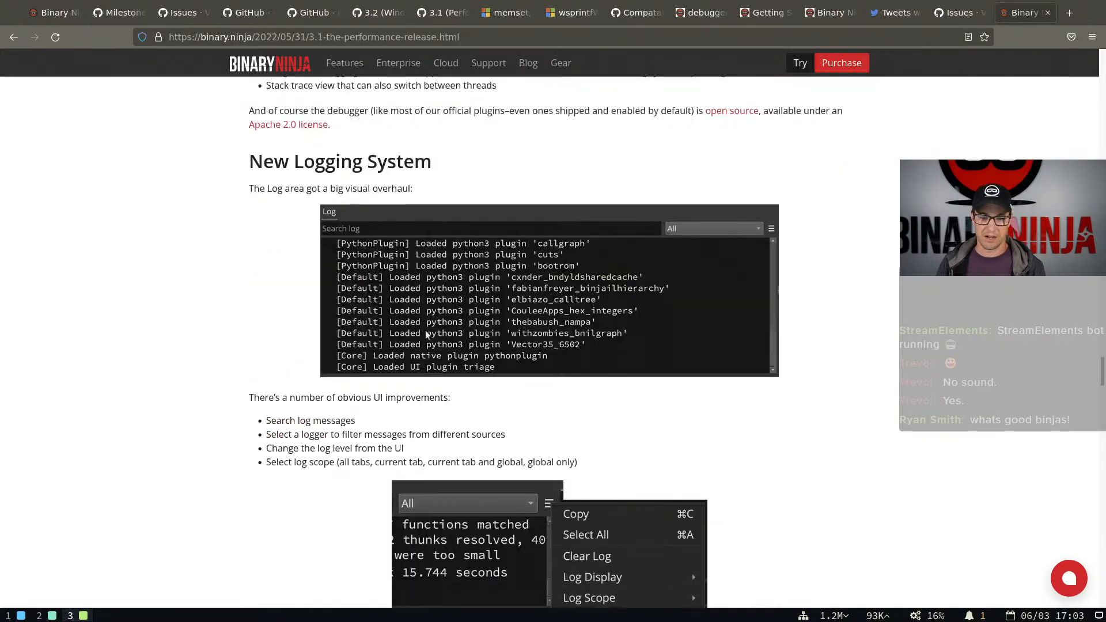
scroll(424, 329, "up", 20)
scroll(412, 331, "up", 20)
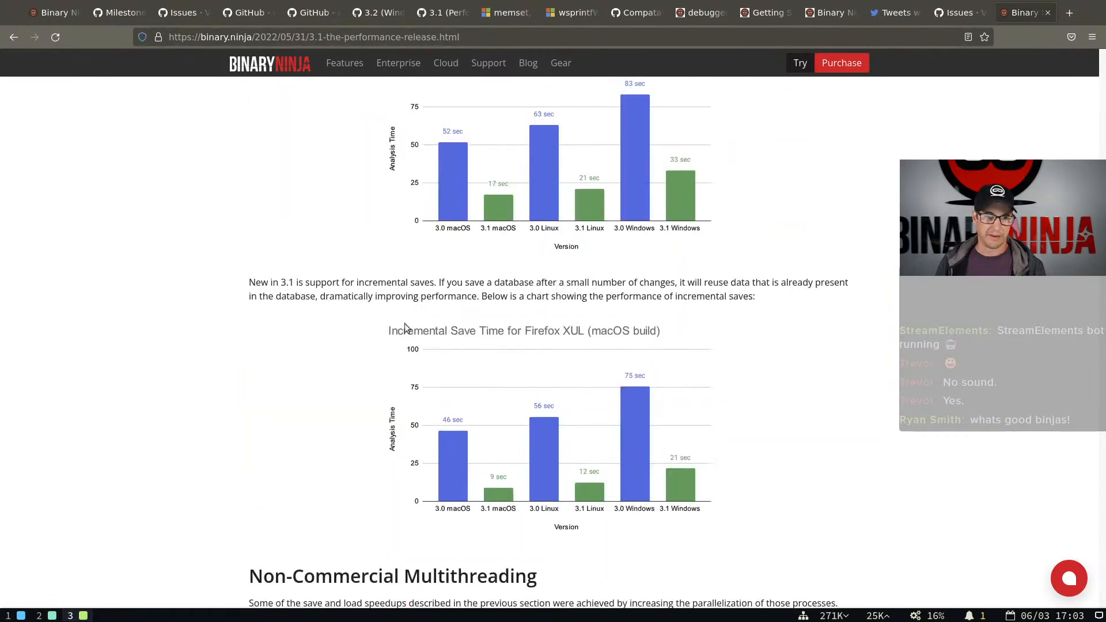
scroll(400, 322, "up", 15)
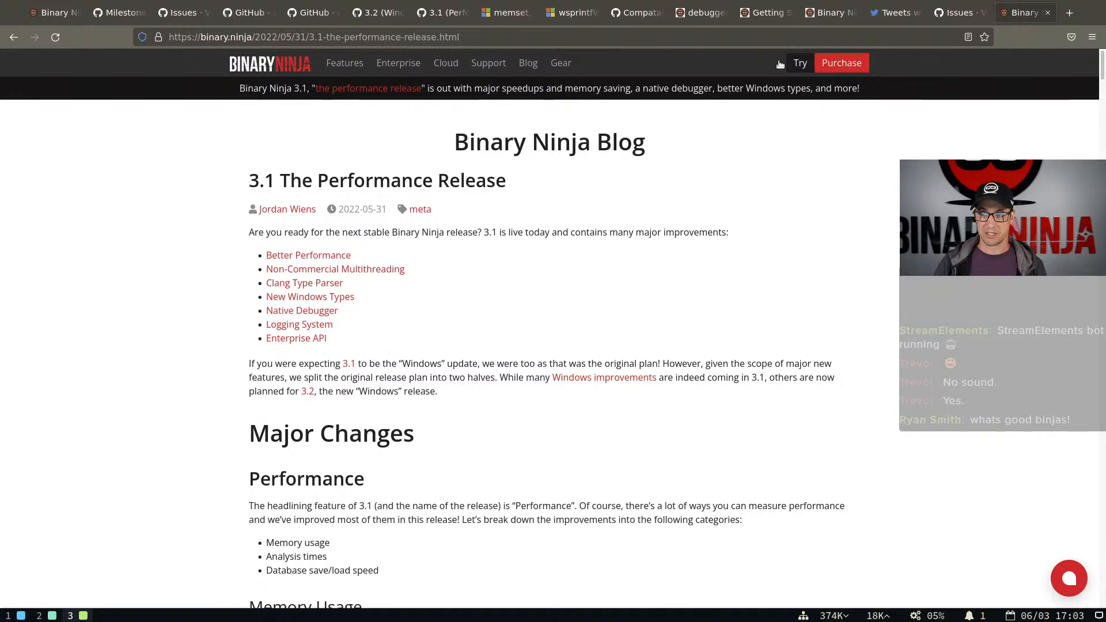
List the closed milestones of the Vector35/binaryninja-api repository on GitHub
left_click(953, 13)
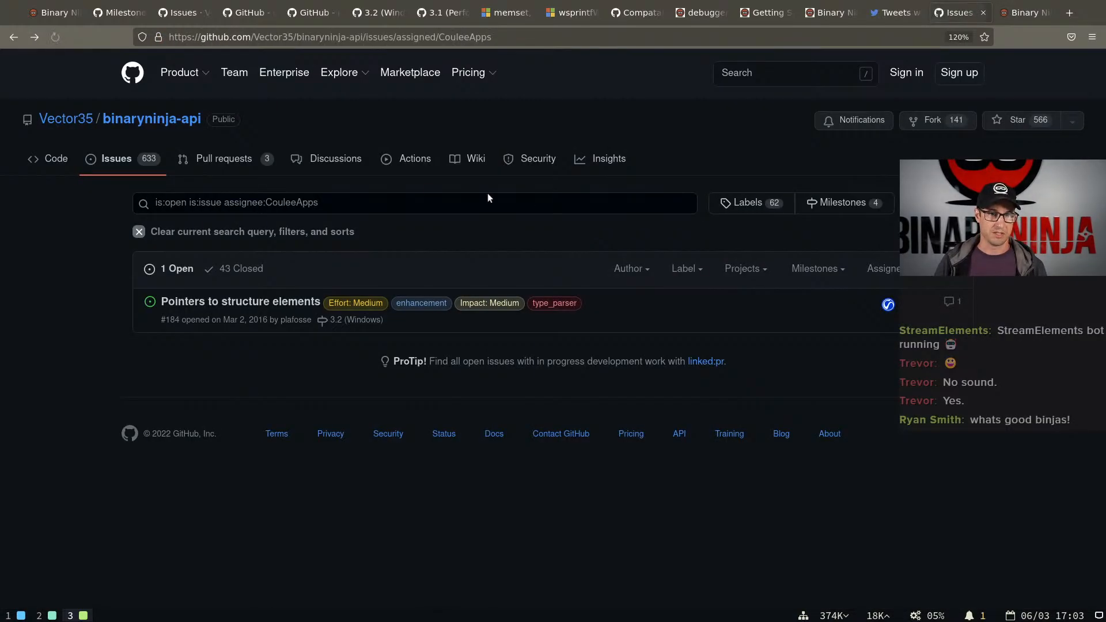
left_click(147, 165)
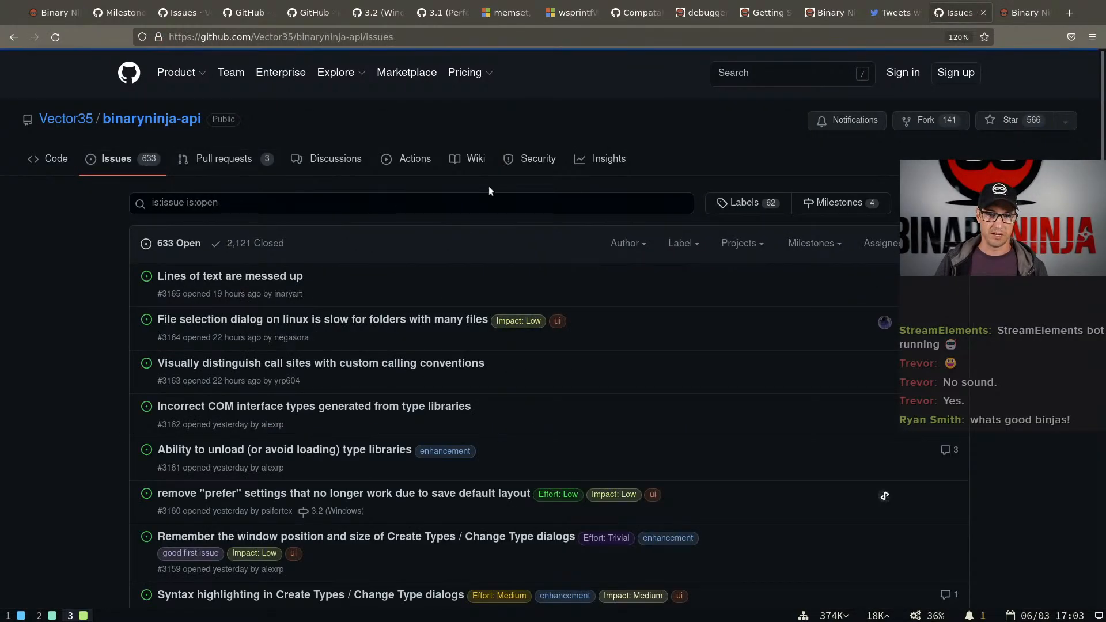
left_click(847, 206)
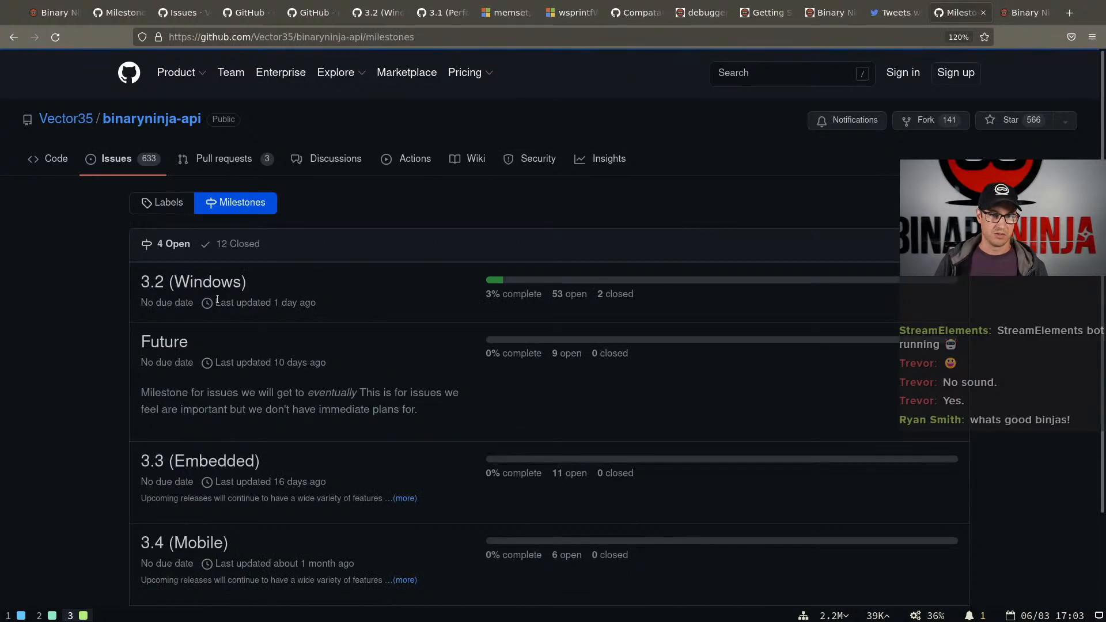
left_click(236, 247)
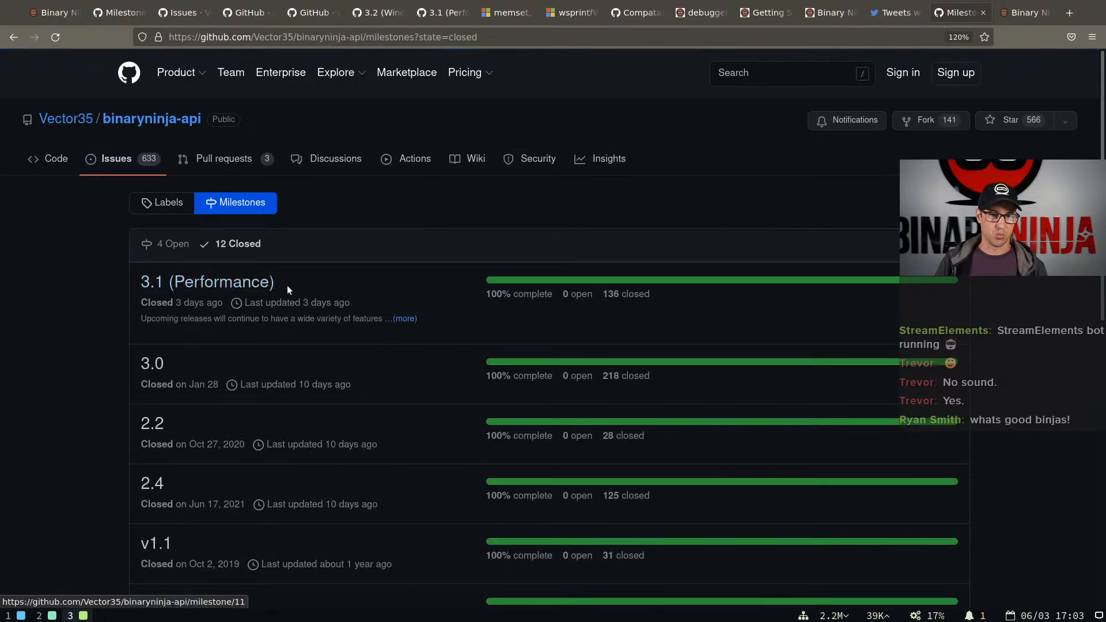
Look through the closed milestones, highlighting 3.1 (Performance), and sort the list by most issues
left_click_drag(287, 286, 116, 279)
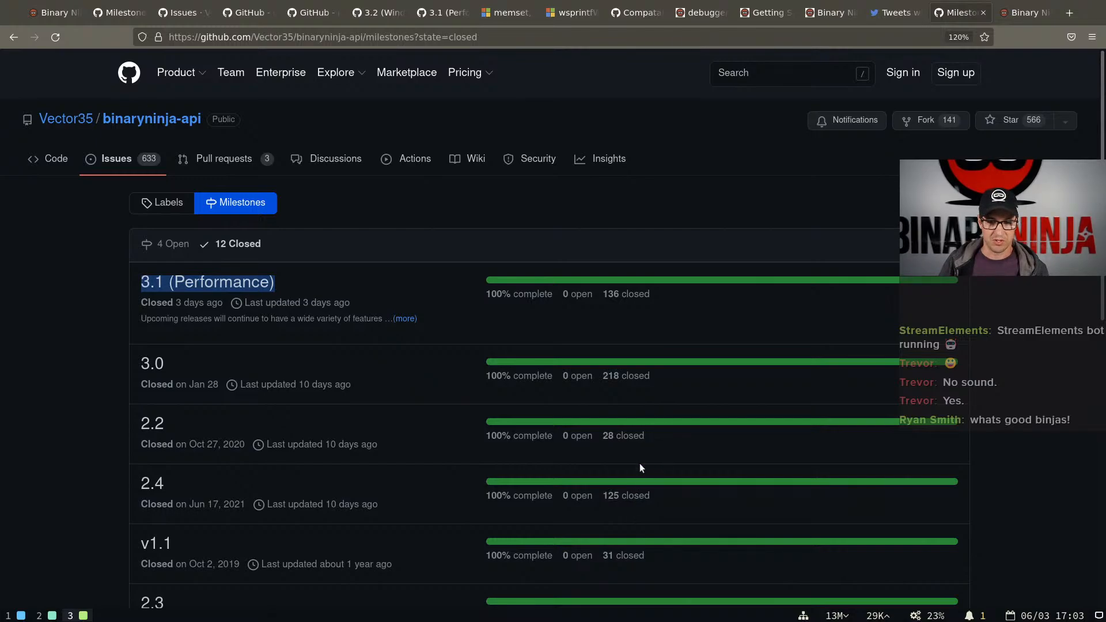
scroll(639, 467, "down", 4)
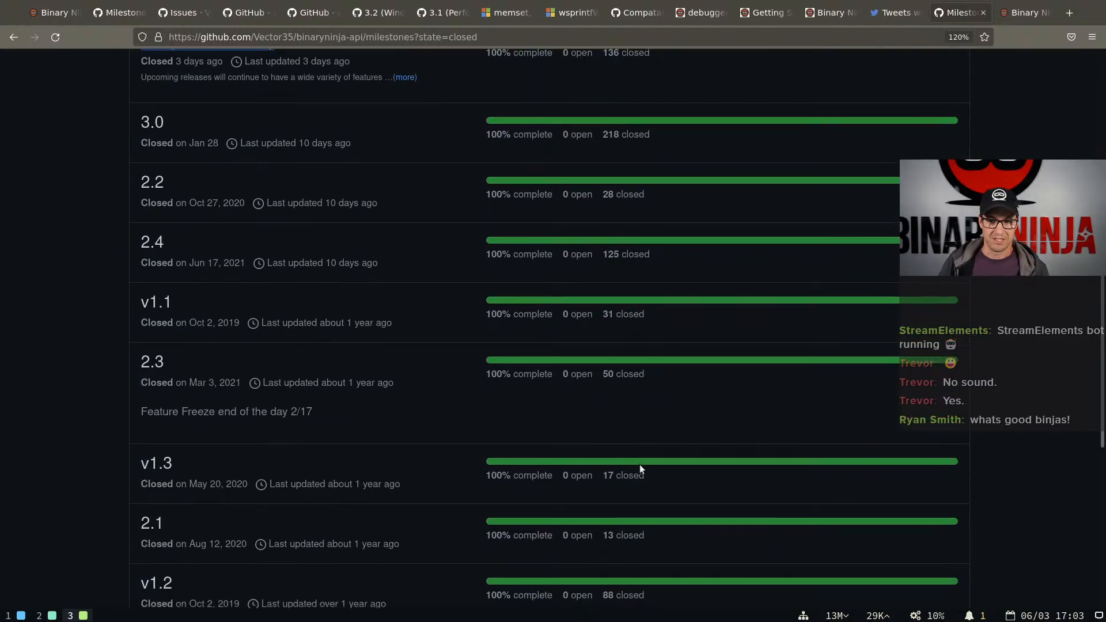
scroll(639, 466, "down", 5)
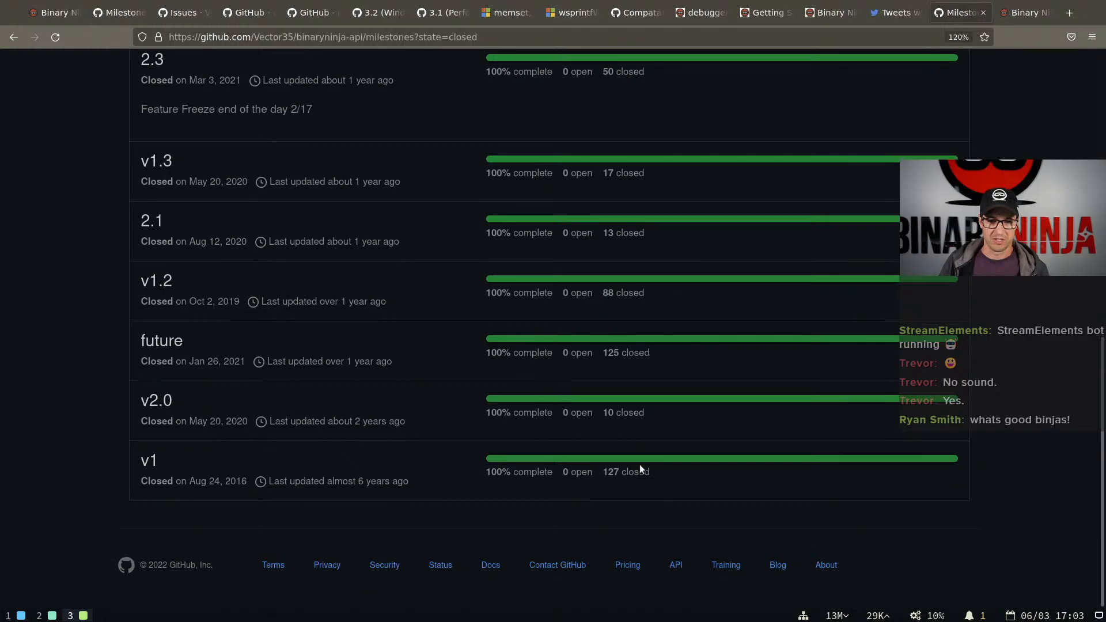
scroll(640, 464, "up", 9)
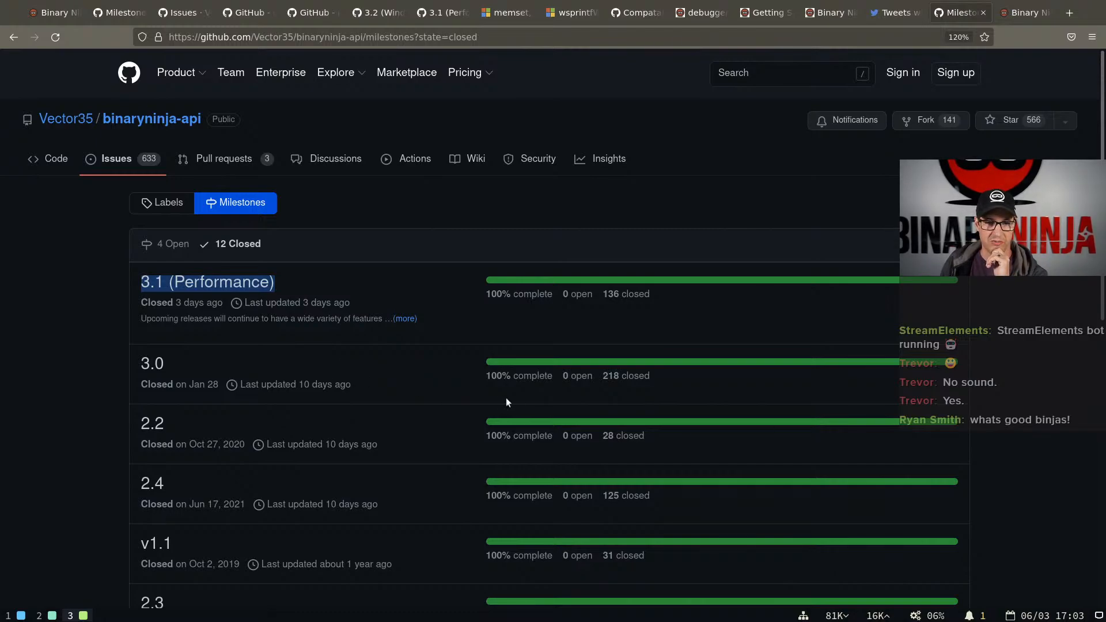
left_click(946, 244)
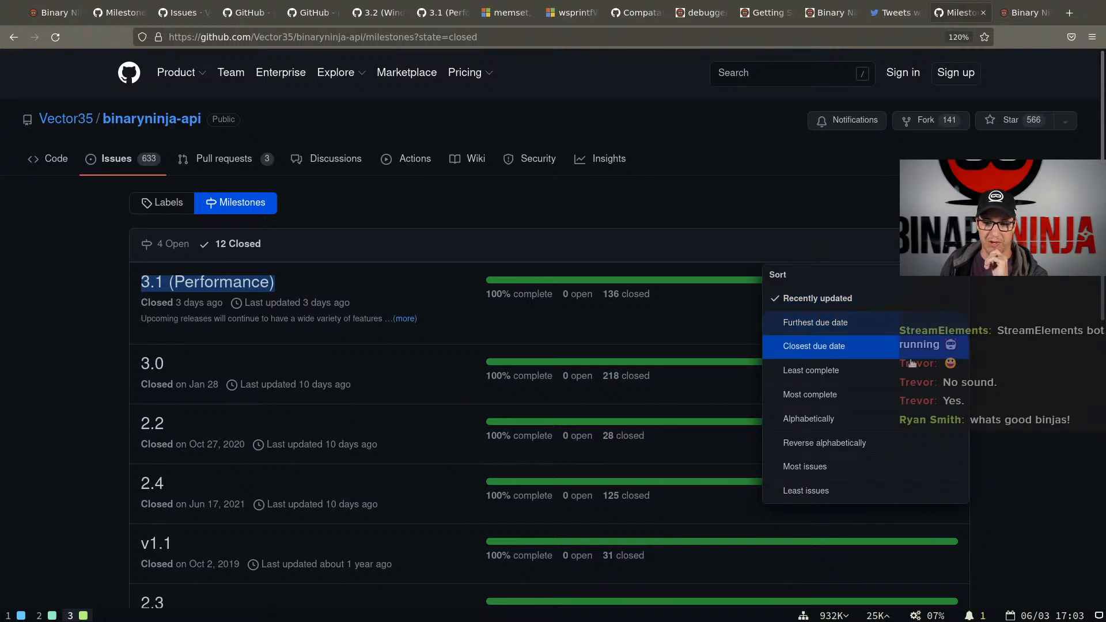
left_click(894, 476)
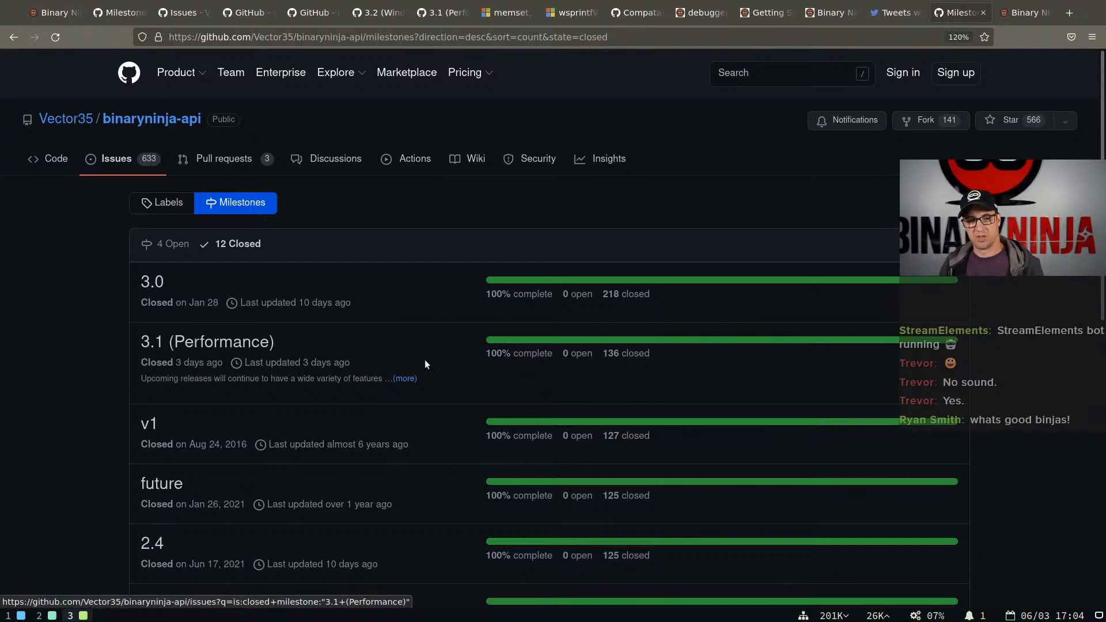
Open the 3.1 (Performance) milestone and browse its closed issues
left_click(185, 342)
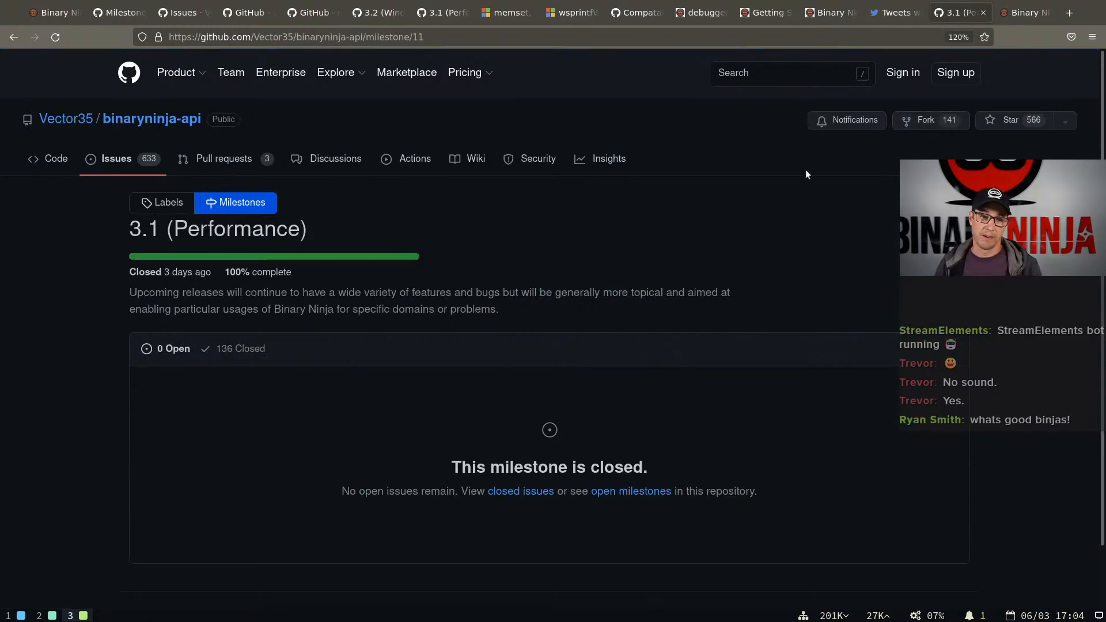
left_click(261, 349)
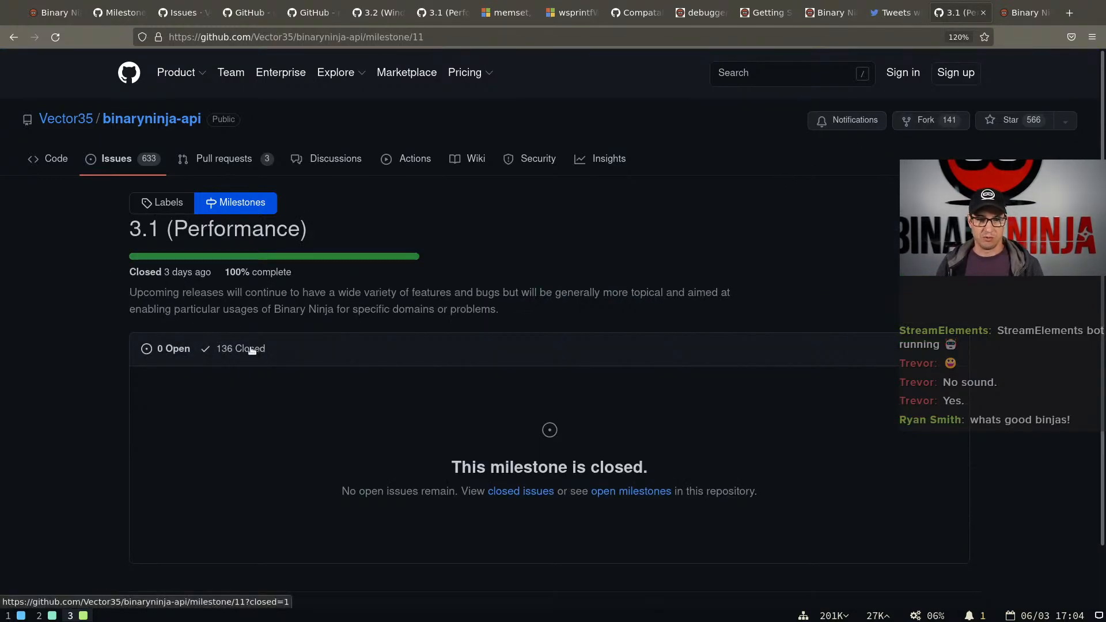
scroll(405, 372, "down", 10)
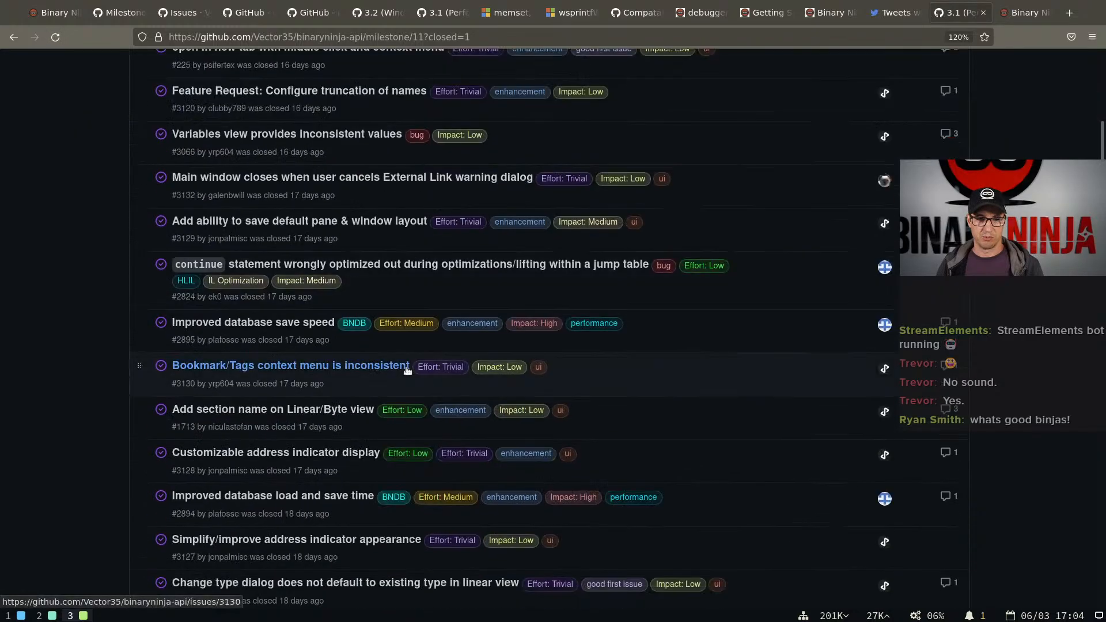
scroll(405, 371, "up", 10)
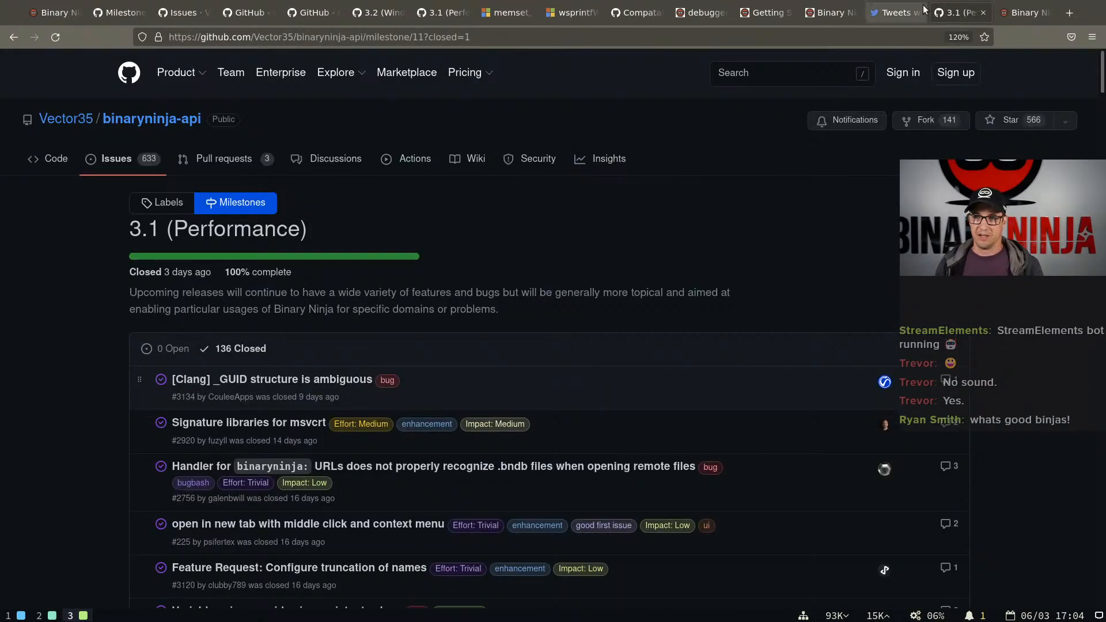
Return to the 3.1 release blog post and look over the start of its Major Changes section
left_click(1000, 12)
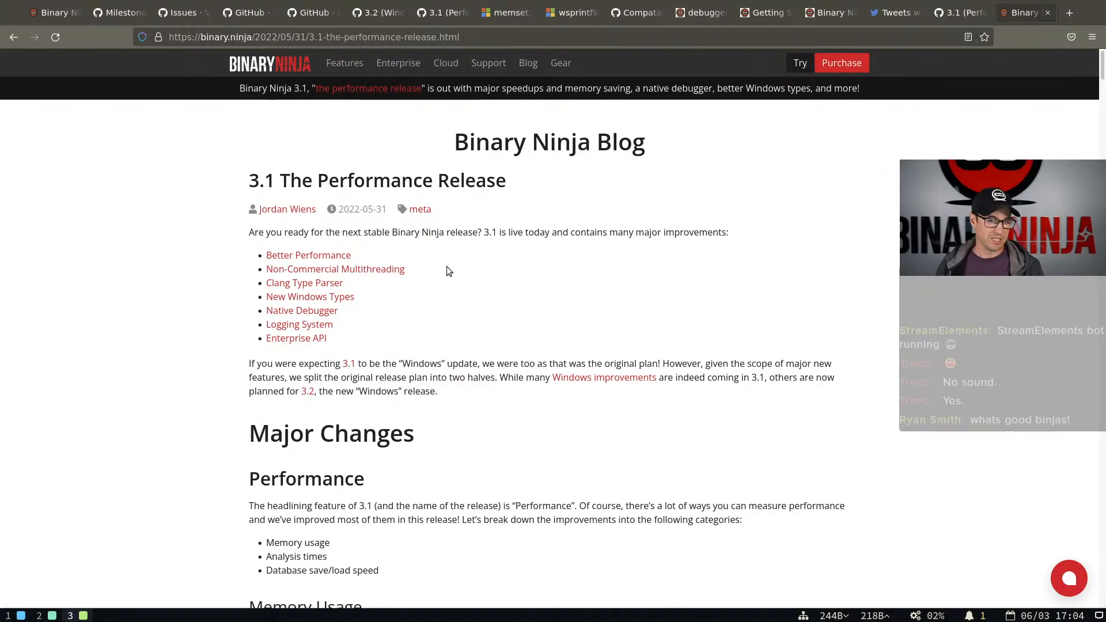
scroll(386, 329, "down", 3)
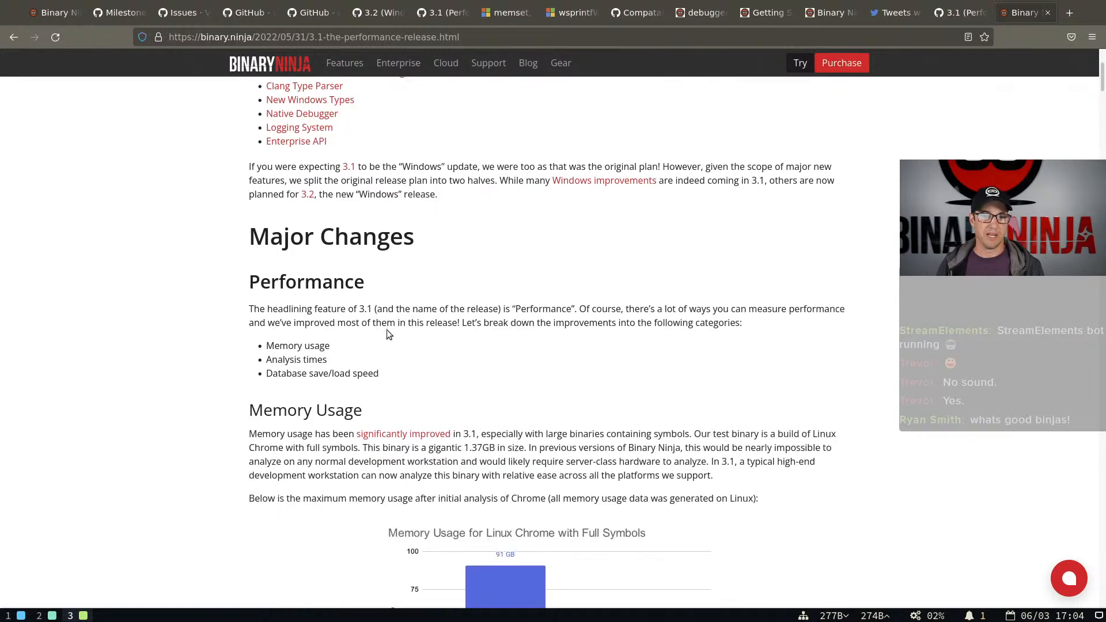
scroll(386, 330, "up", 3)
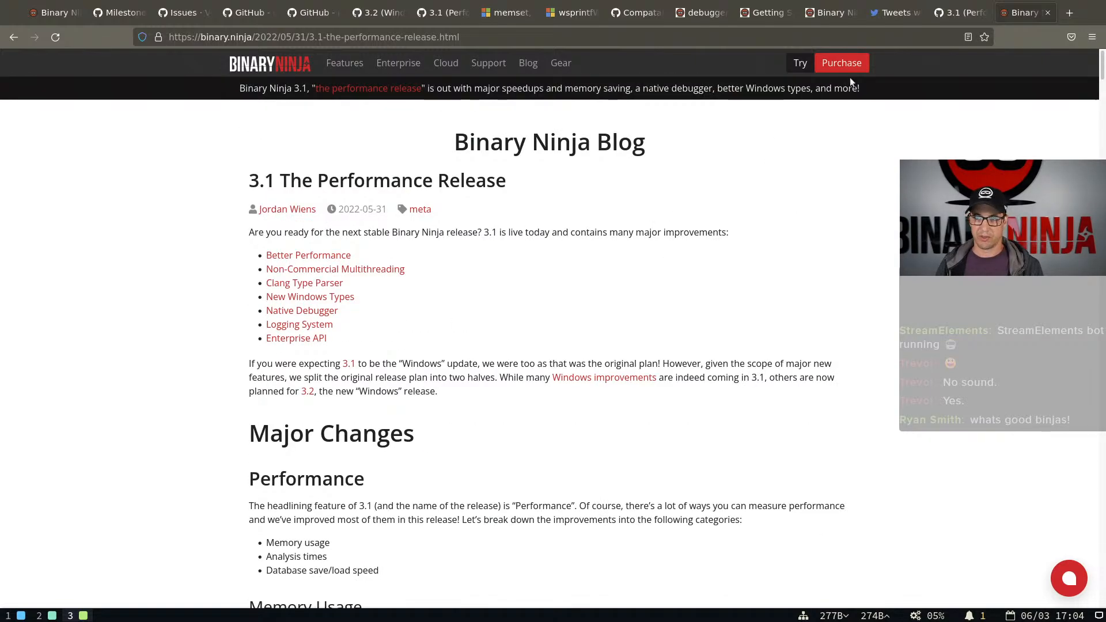
Open the 3.2 (Windows) milestone from the GitHub repository's milestones list and skim its open issues
left_click(945, 21)
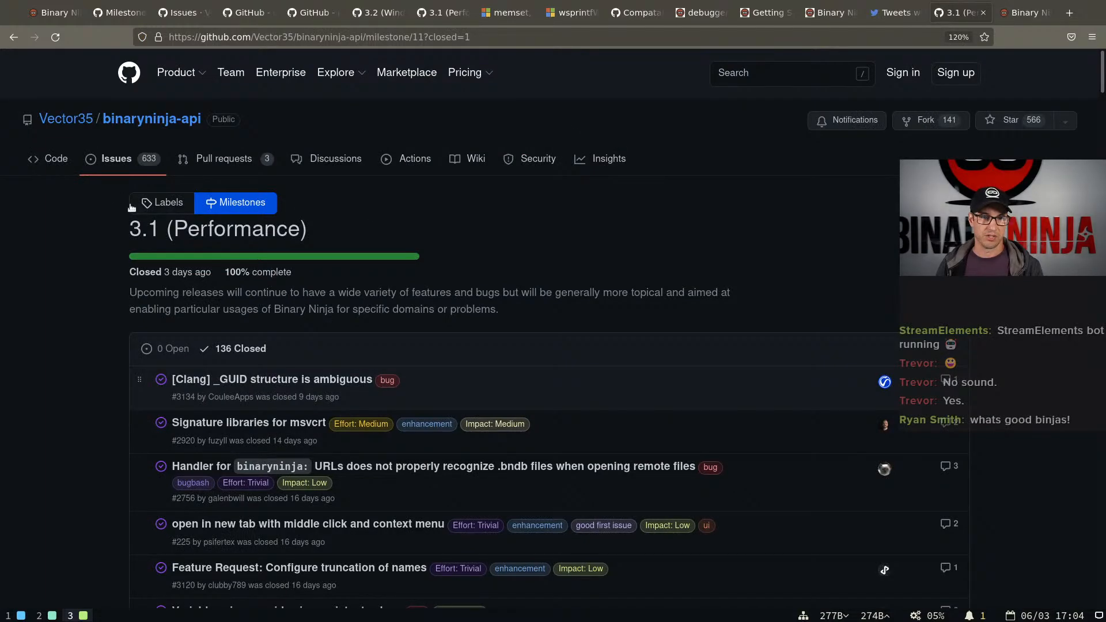
left_click(232, 208)
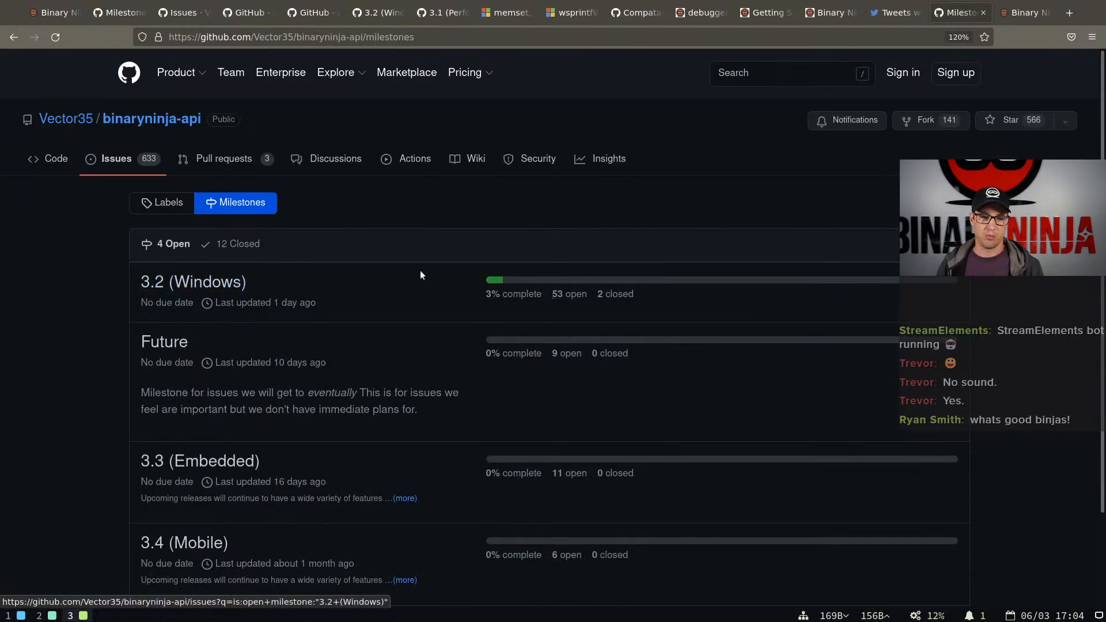
left_click(192, 281)
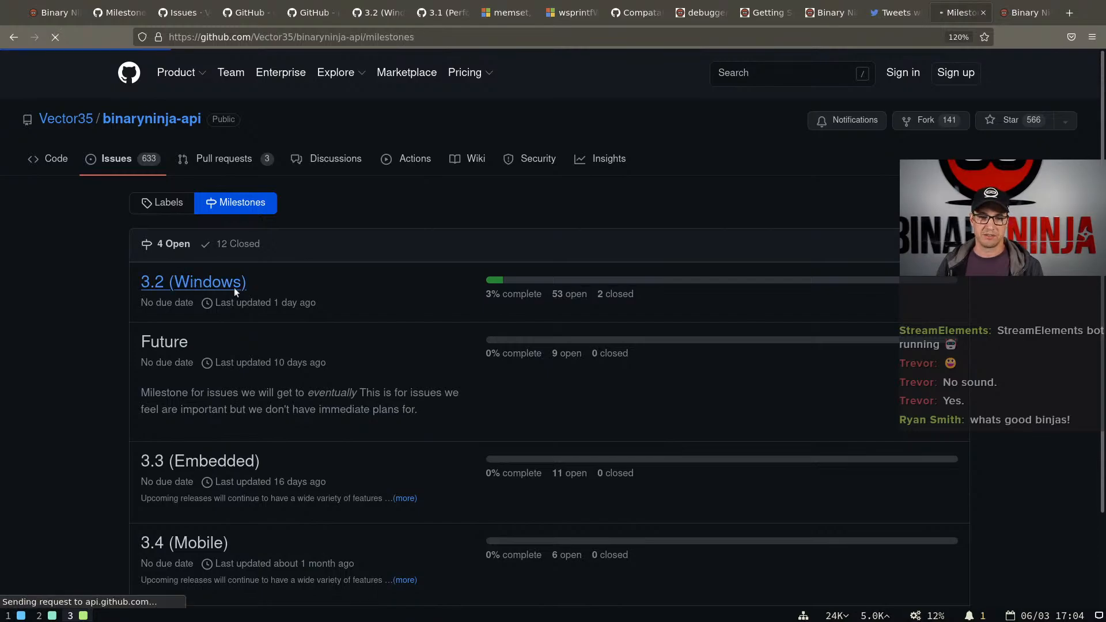
scroll(467, 330, "down", 15)
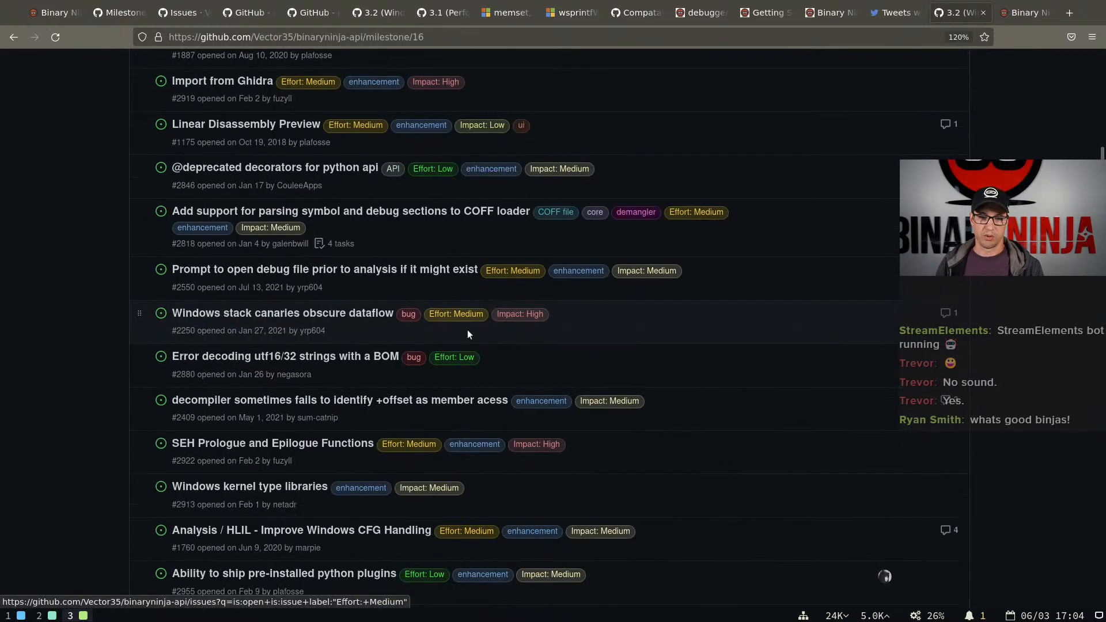
scroll(467, 331, "down", 20)
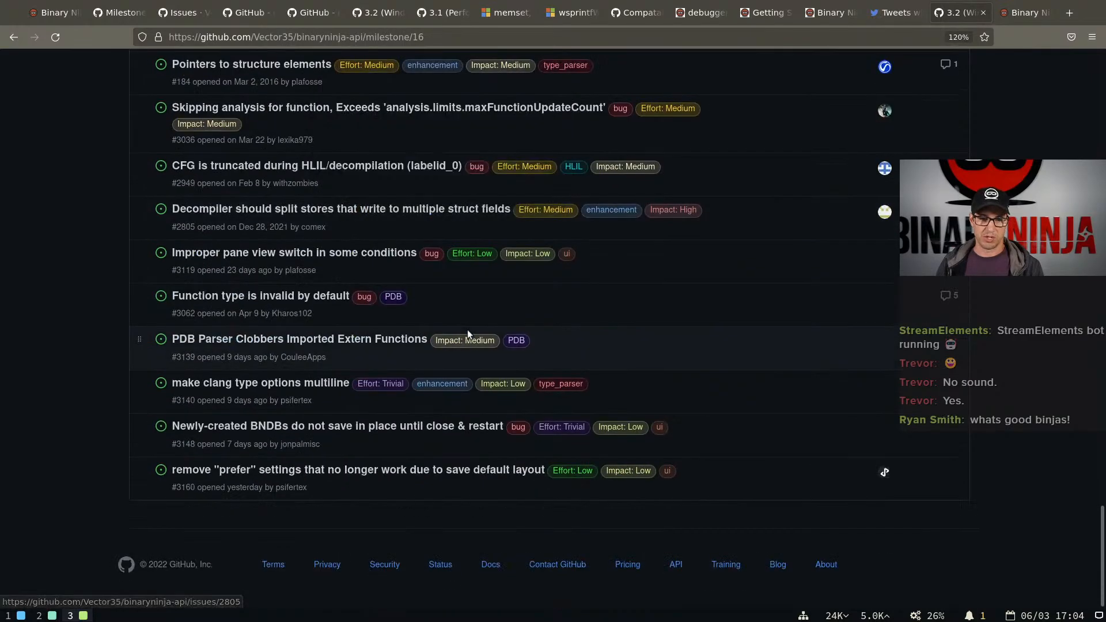
scroll(466, 329, "up", 20)
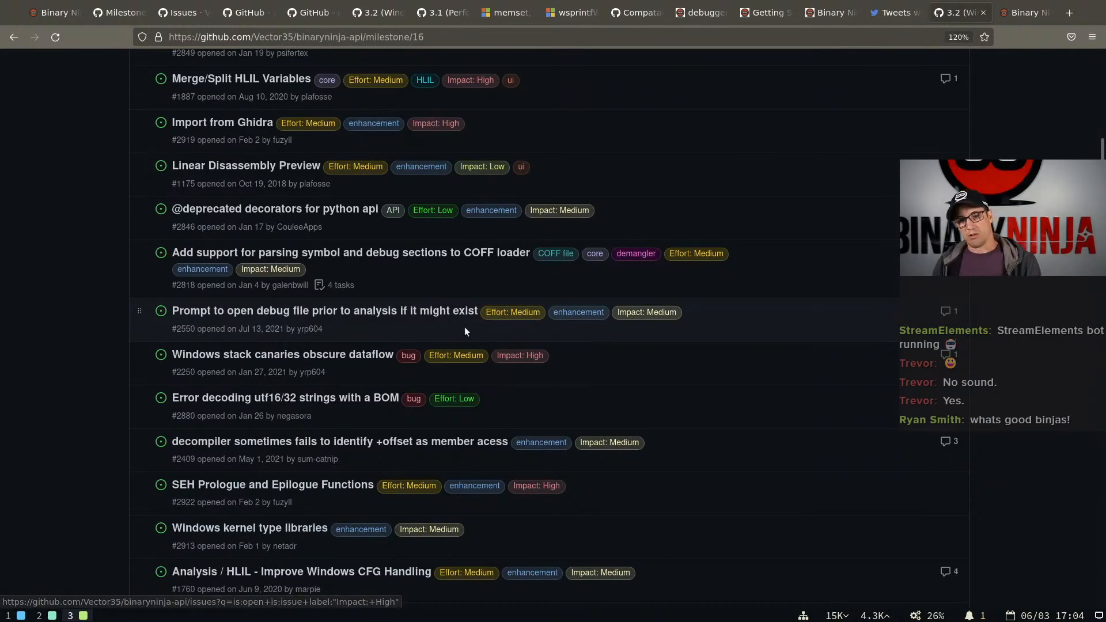
scroll(464, 330, "up", 10)
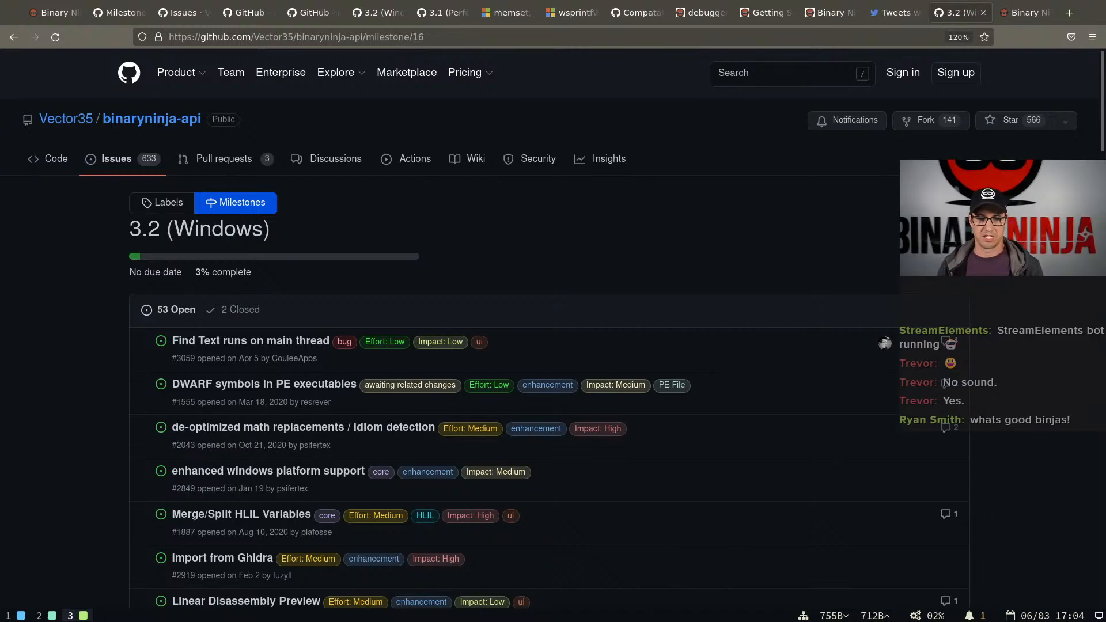
Examine the planned Windows, PDB, demangler and import issues across the whole 3.2 (Windows) milestone list
scroll(507, 326, "down", 20)
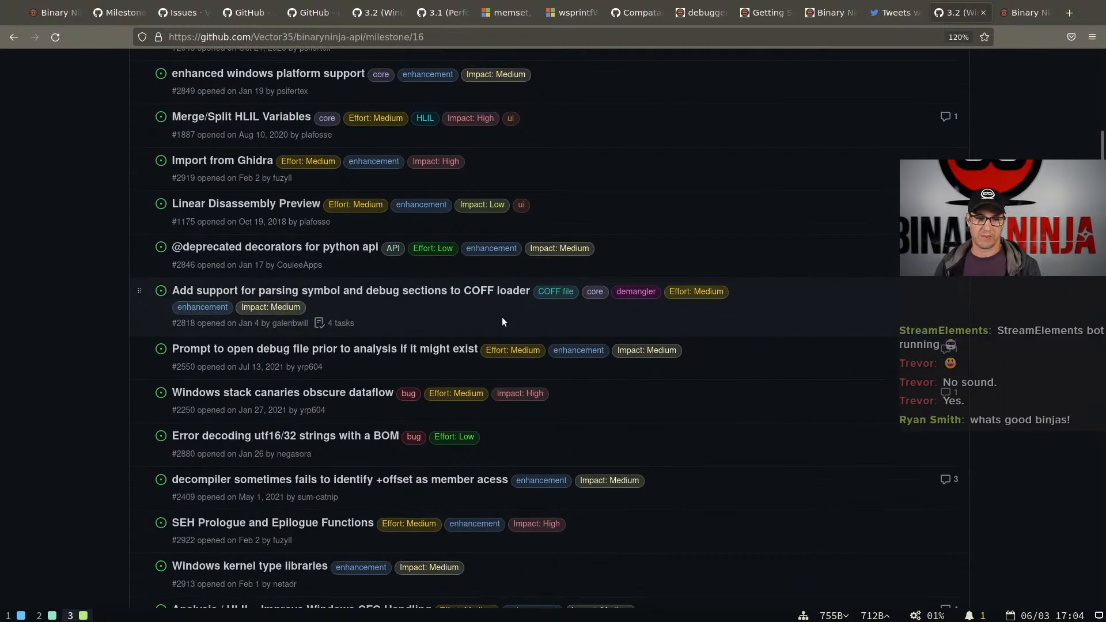
scroll(502, 320, "down", 8)
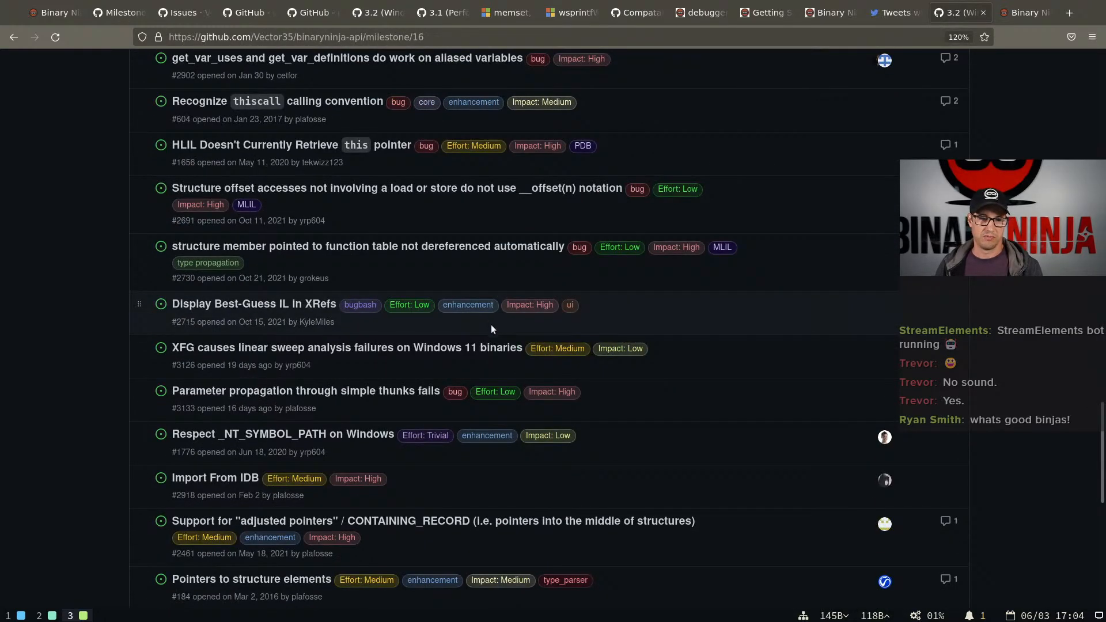
scroll(494, 327, "down", 6)
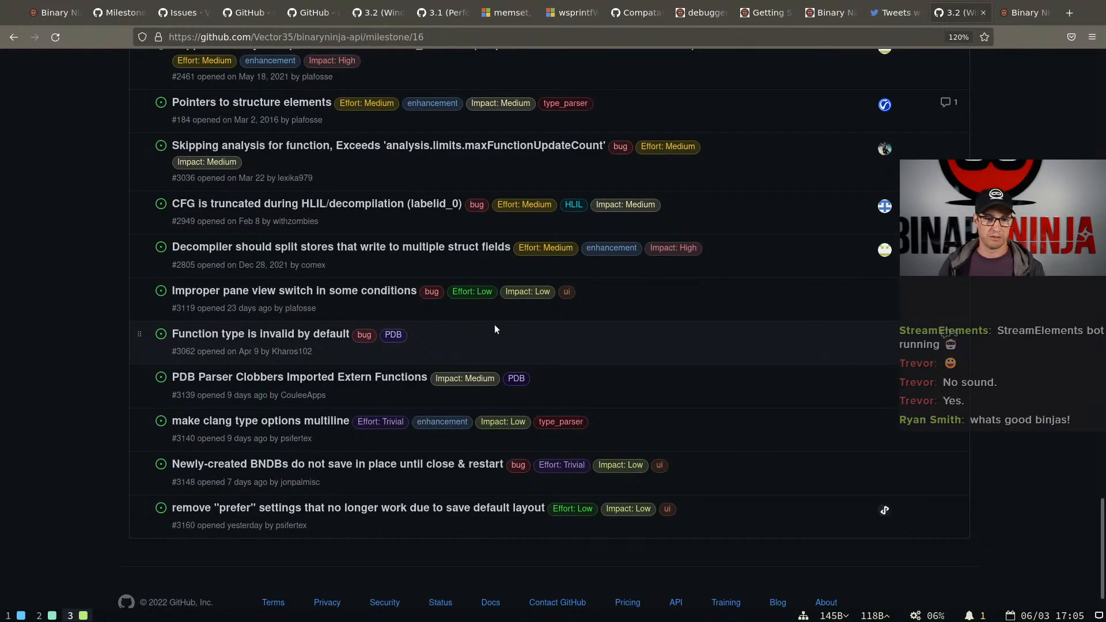
scroll(494, 328, "up", 20)
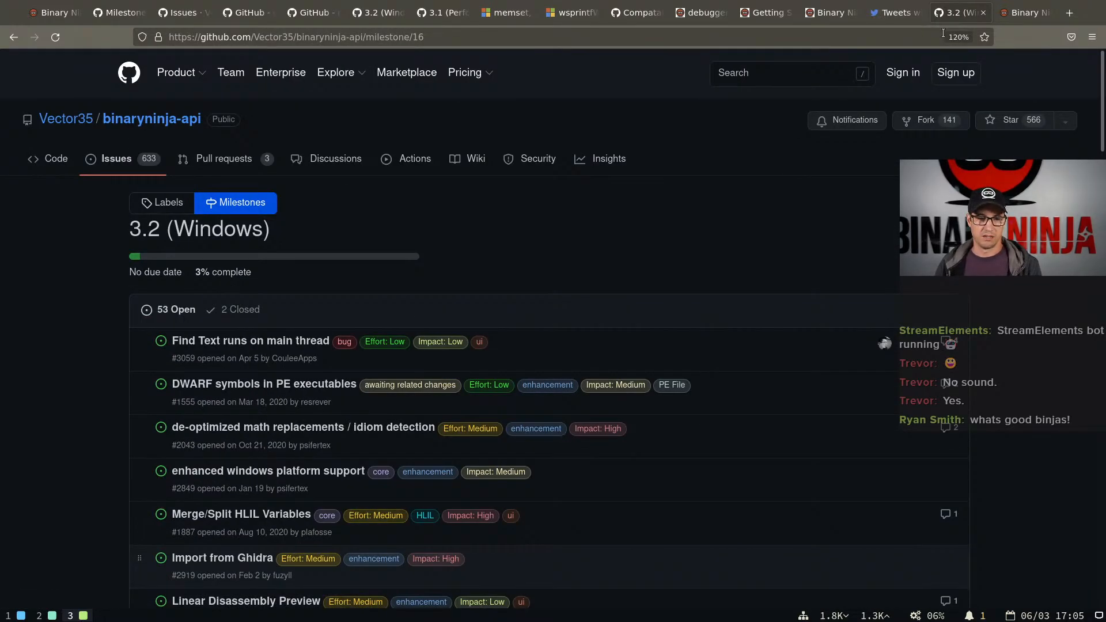
scroll(508, 246, "down", 10)
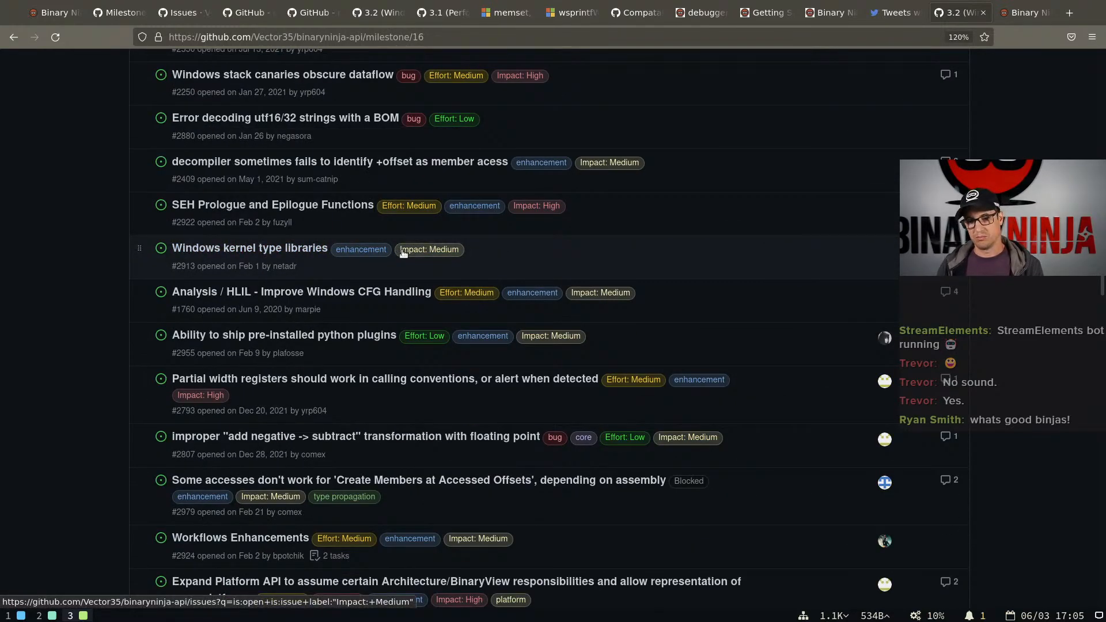
scroll(401, 255, "down", 5)
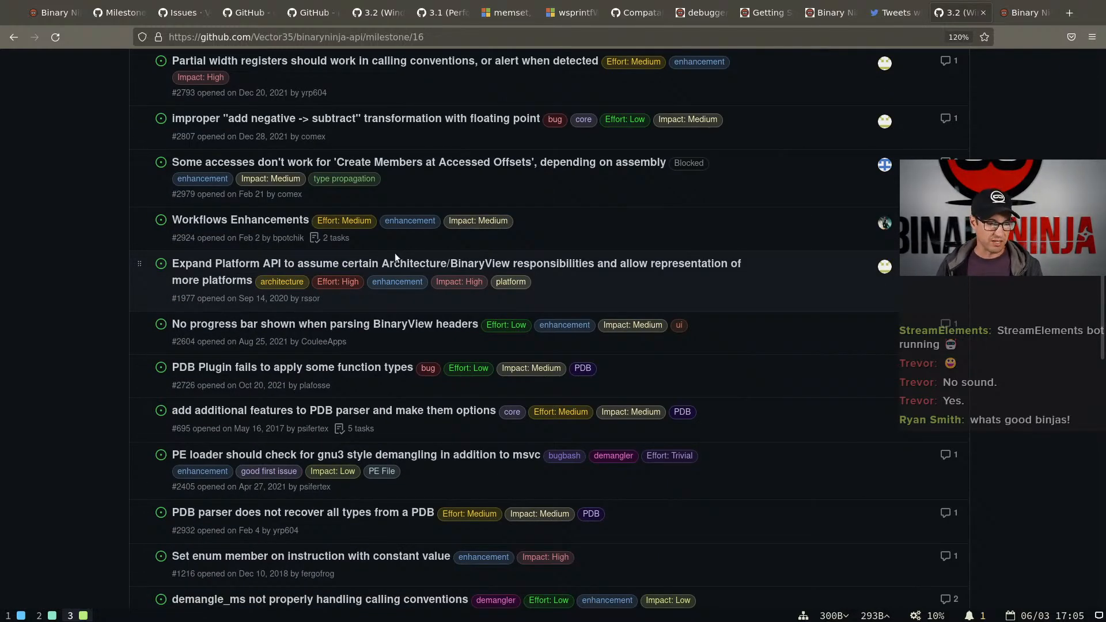
scroll(396, 254, "down", 10)
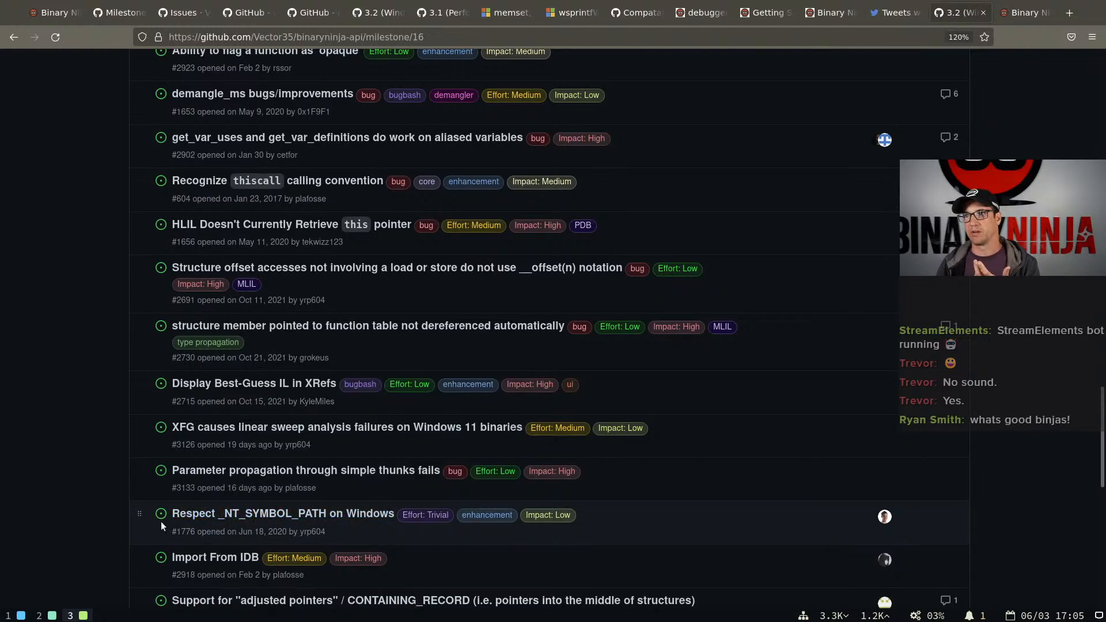
scroll(161, 521, "up", 10)
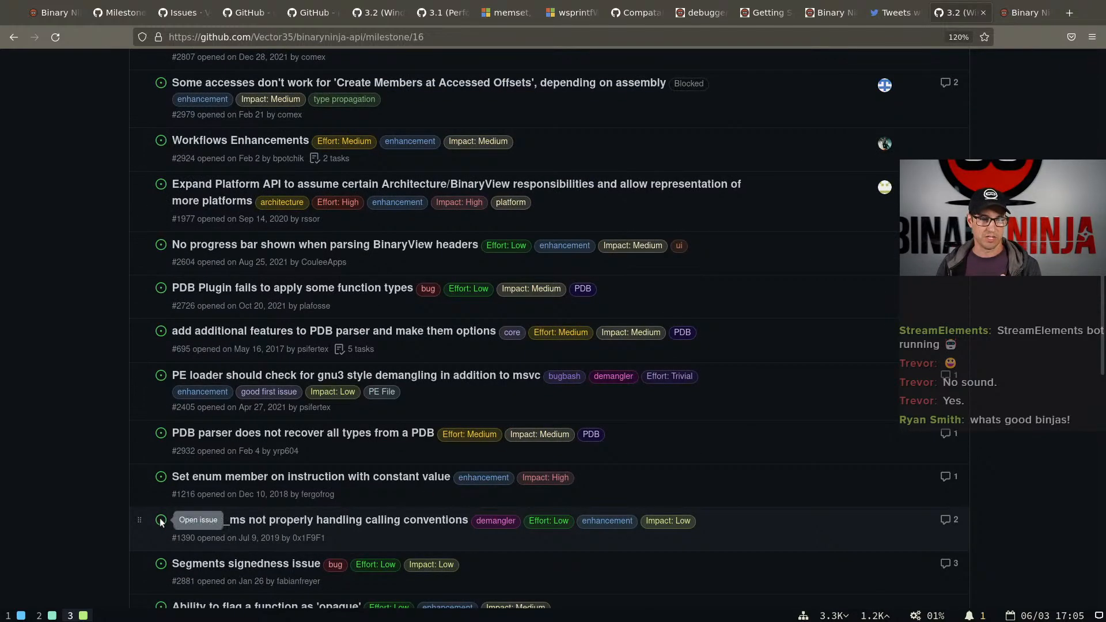
scroll(161, 521, "down", 12)
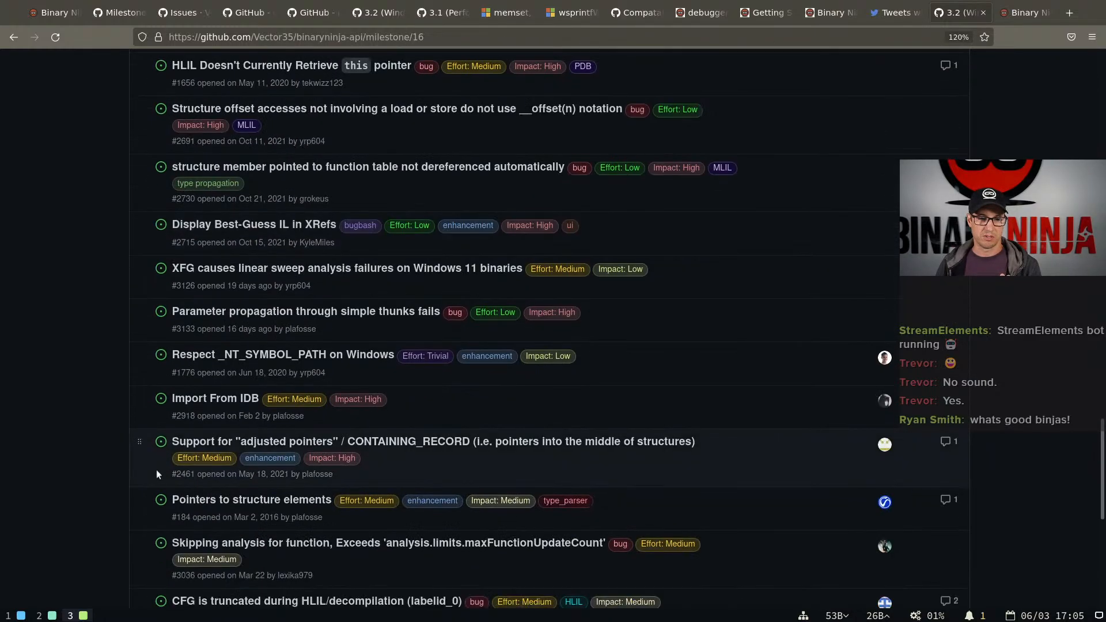
Highlight the Import From IDB issue, preview its description, and return towards the start of the issue list
left_click_drag(147, 399, 271, 404)
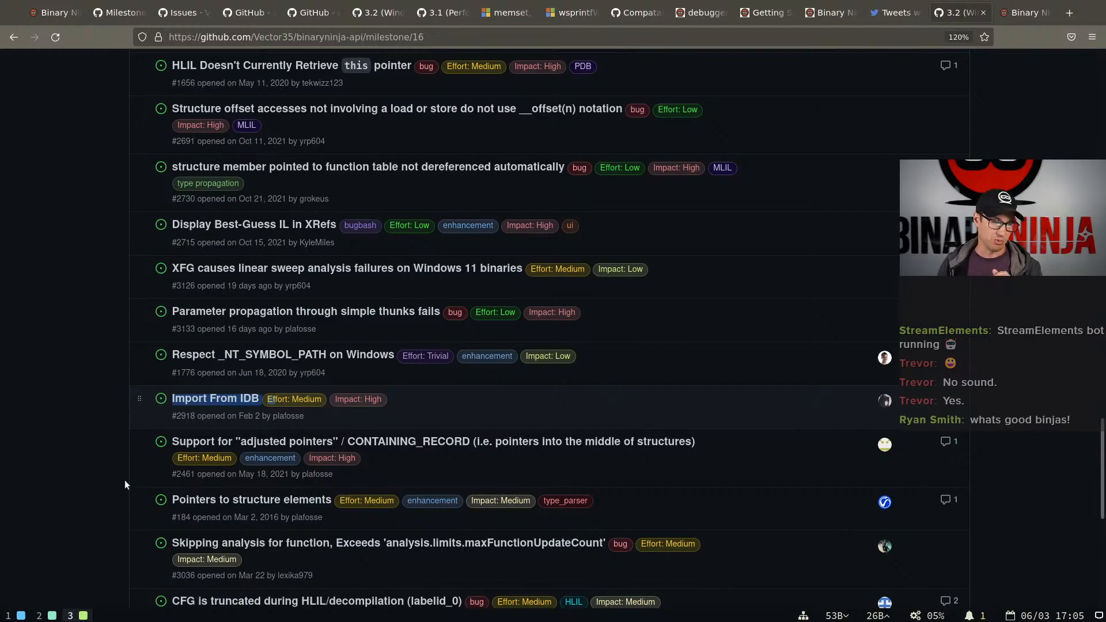
mouse_move(211, 405)
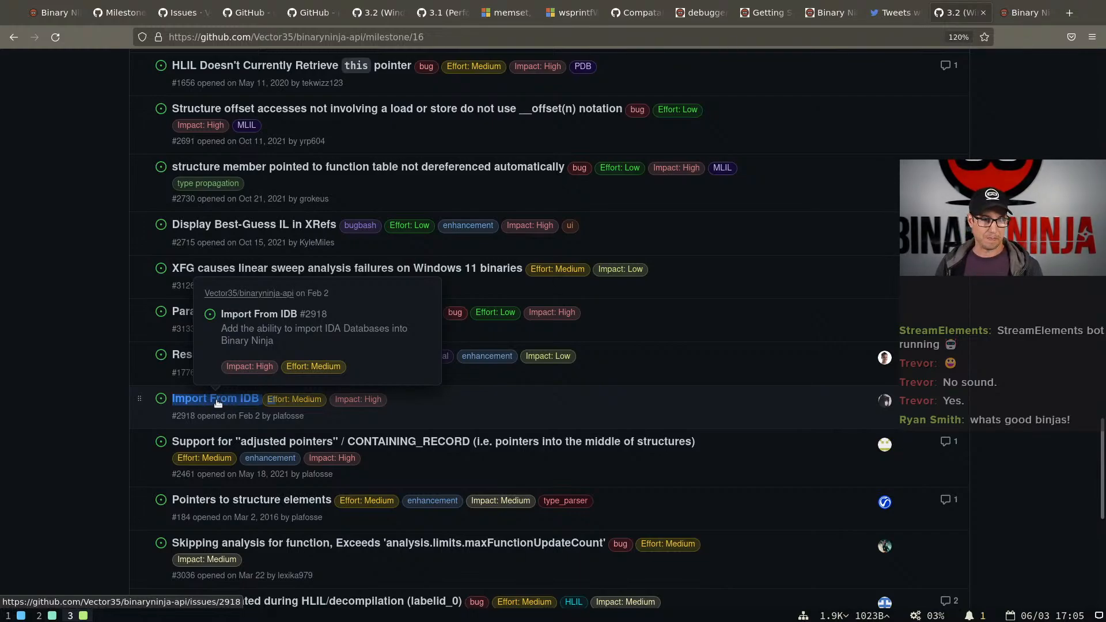
left_click(98, 388)
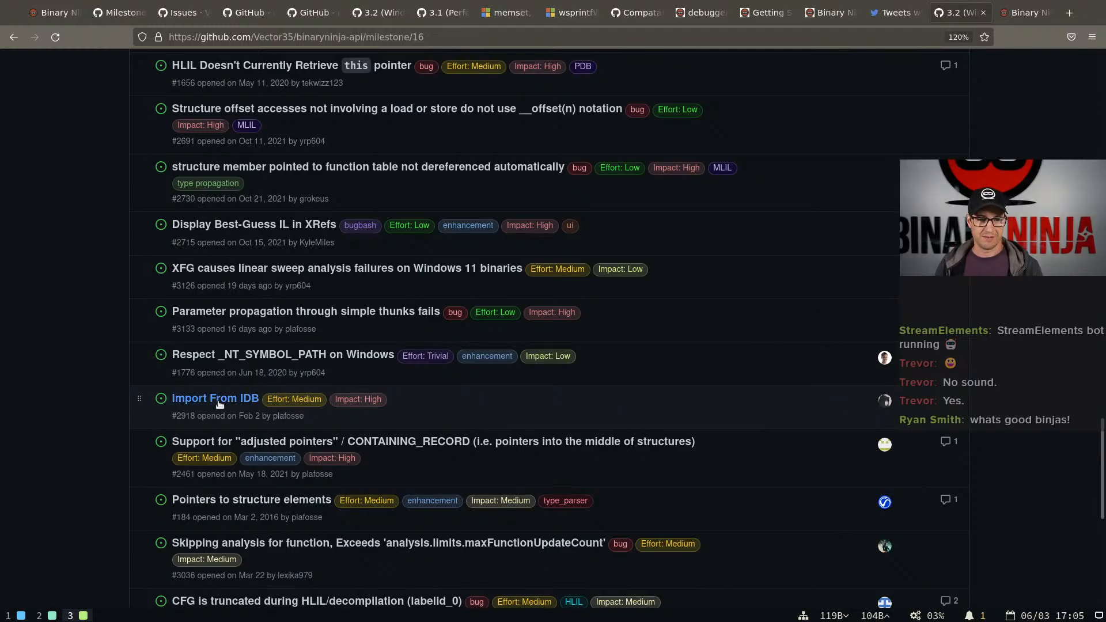
scroll(230, 404, "up", 15)
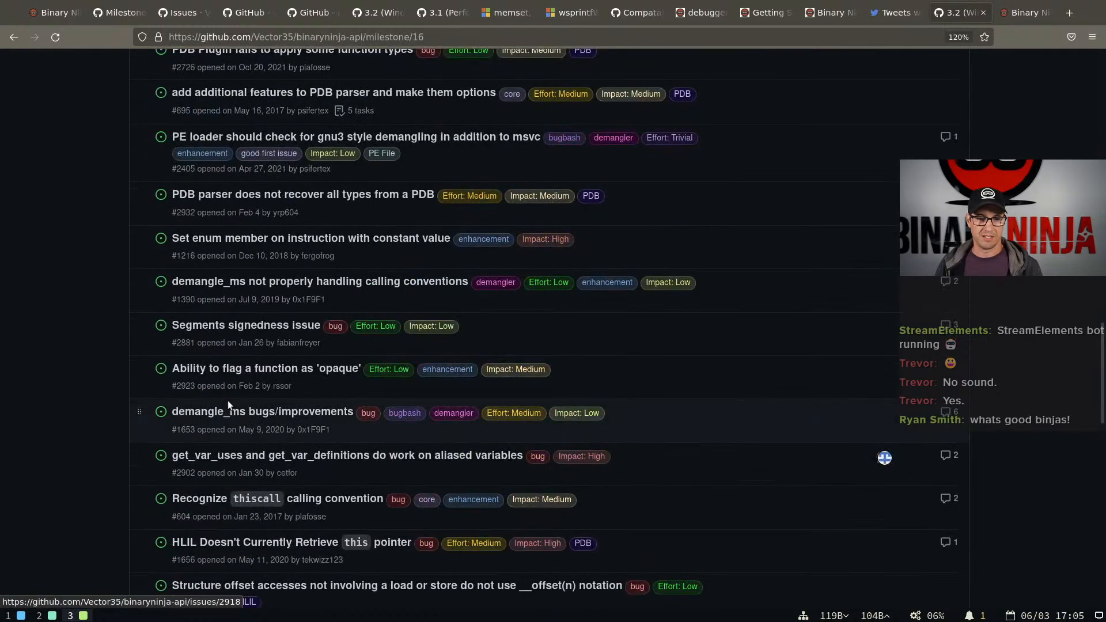
scroll(248, 346, "up", 5)
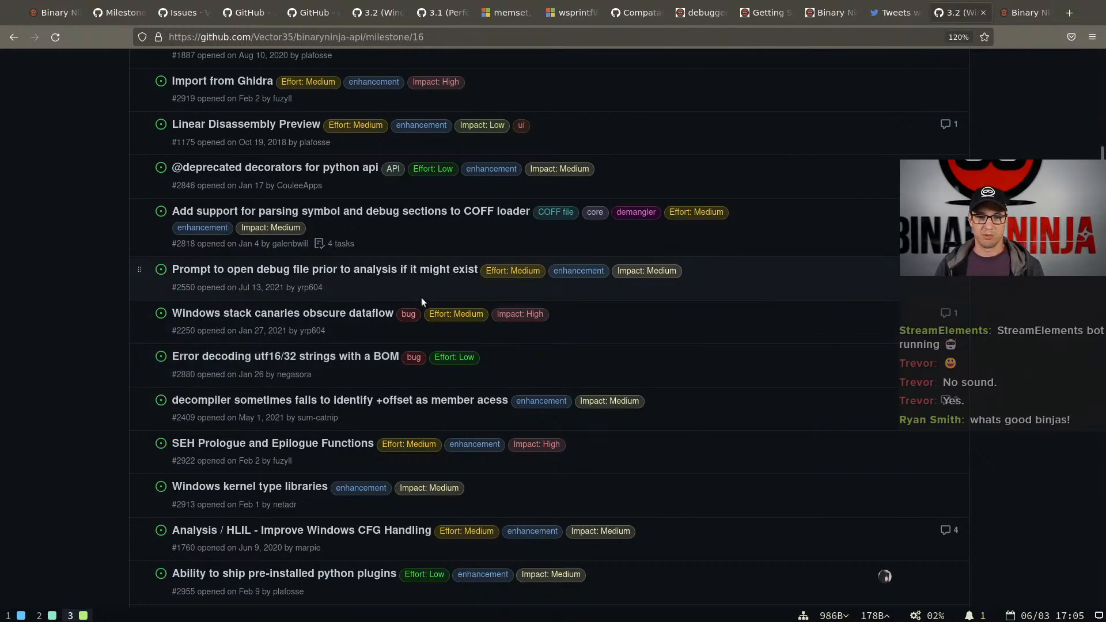
scroll(474, 271, "up", 8)
Switch to Binary Ninja, close the update dialog and restart the program to apply the downloaded 3.1 update
key("super+2")
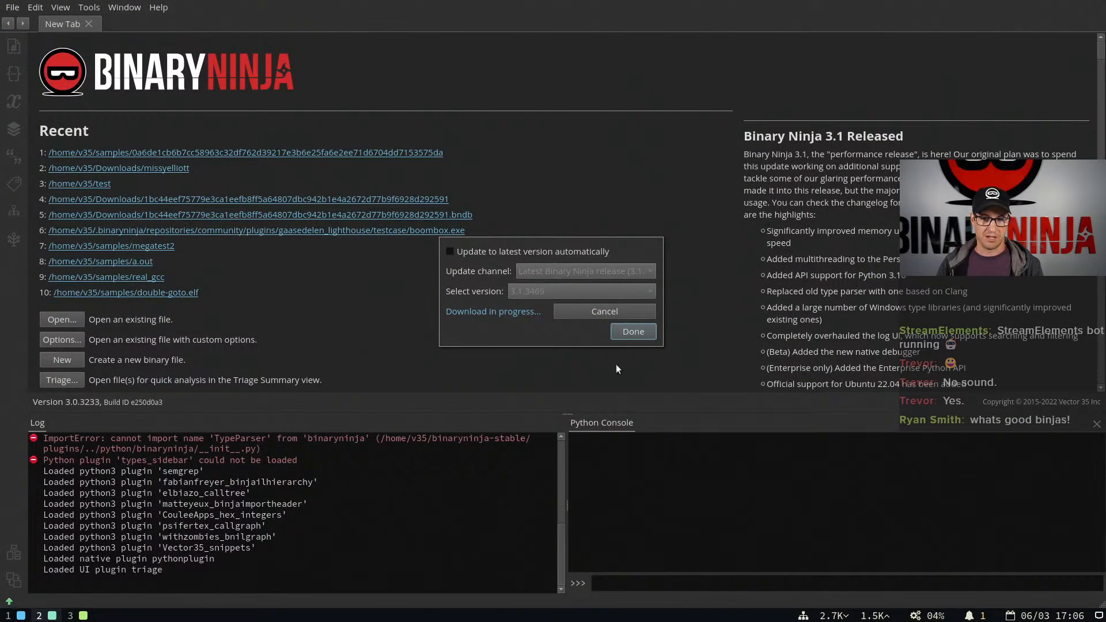
left_click(628, 333)
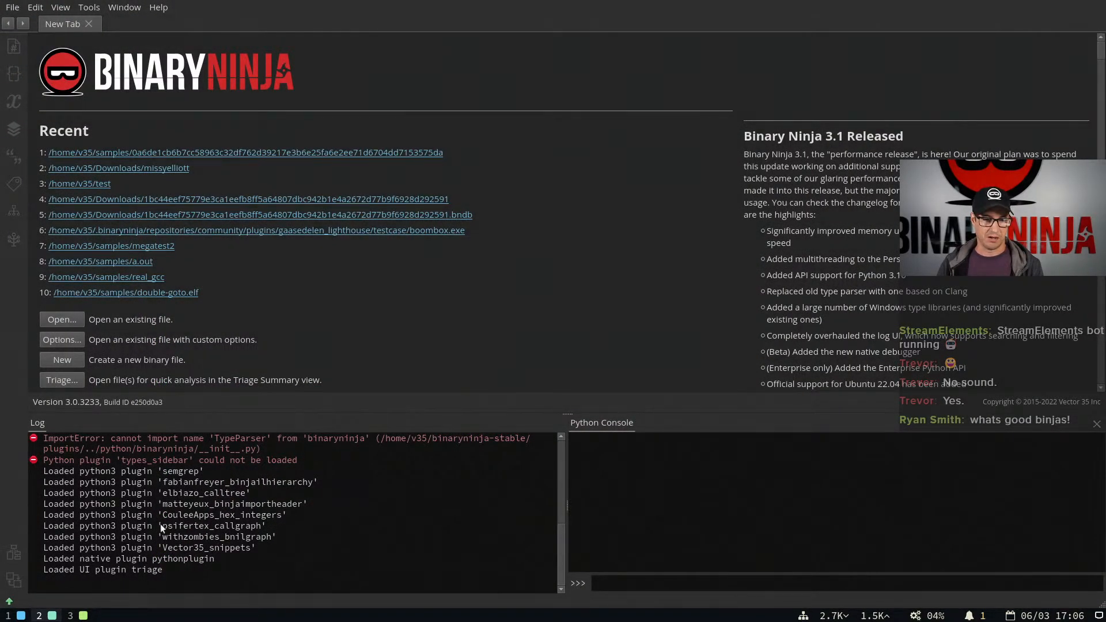
left_click(10, 601)
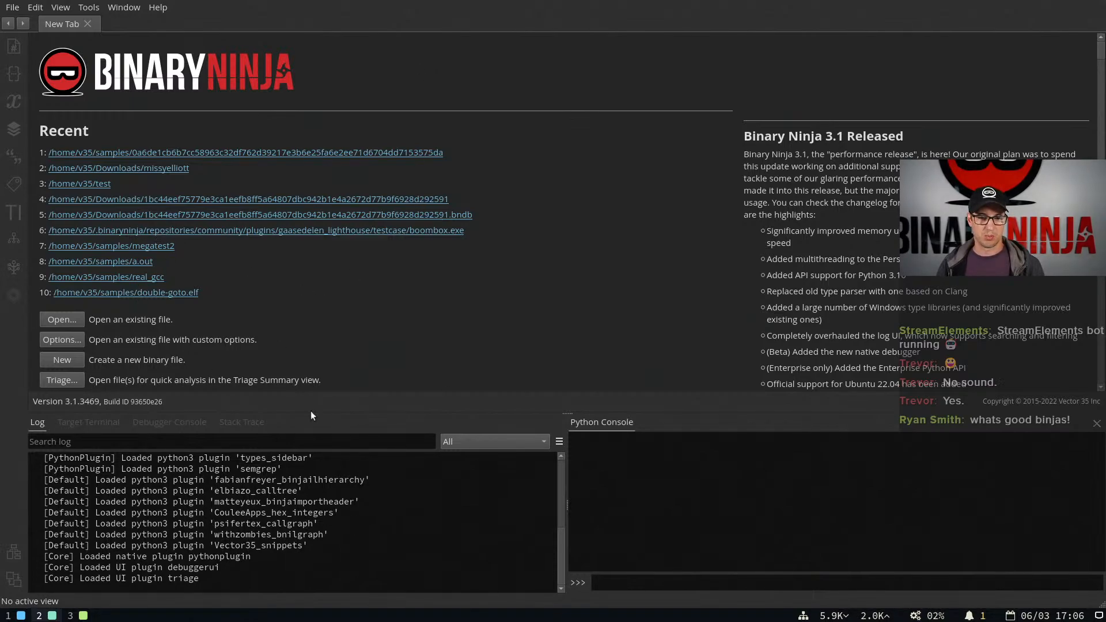
Look at the new Target Terminal and debugger panes beside the log, and return to the log
left_click(169, 424)
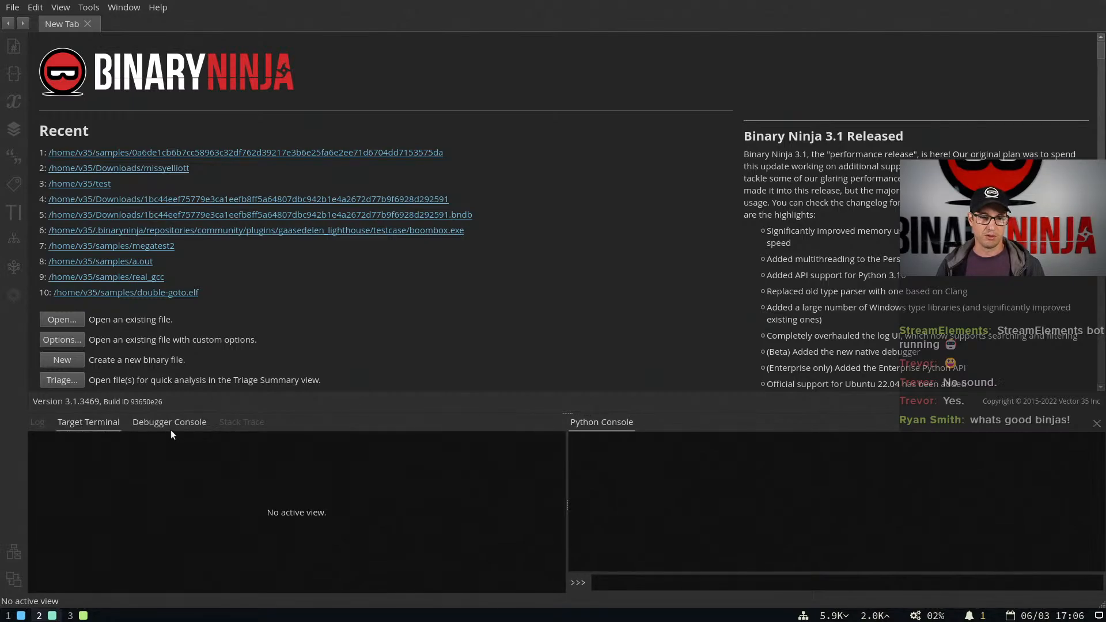
left_click(40, 421)
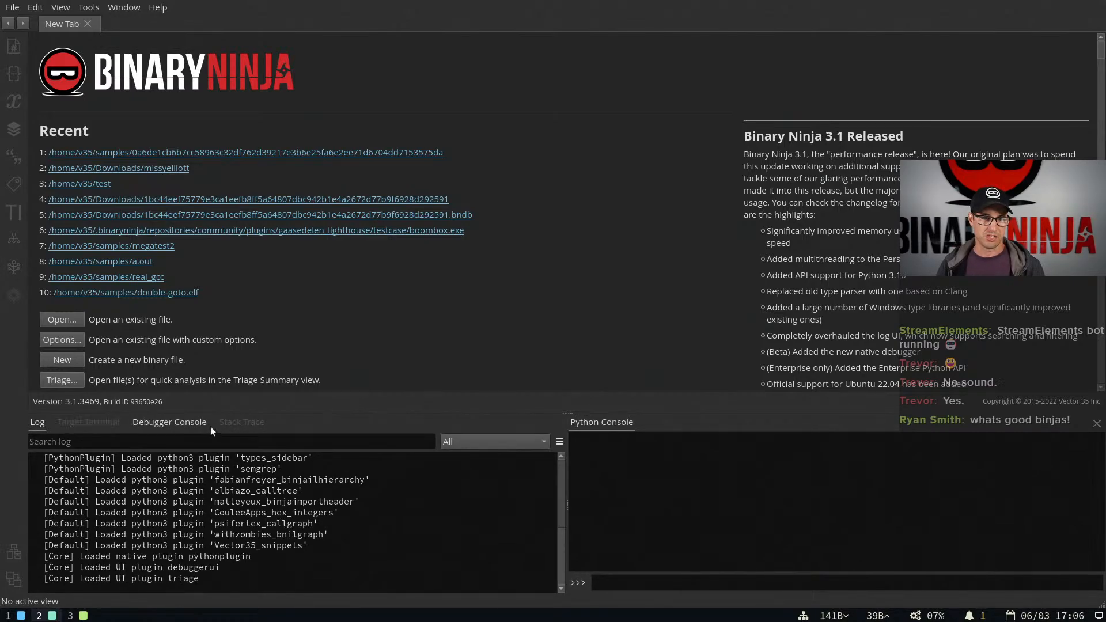
left_click(88, 424)
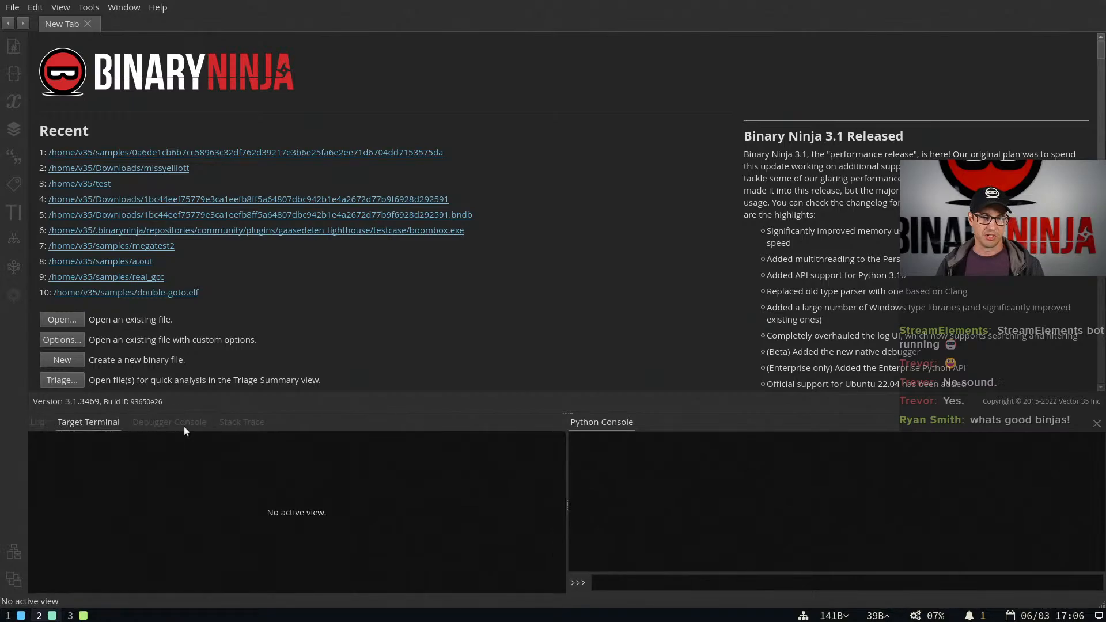
left_click(36, 424)
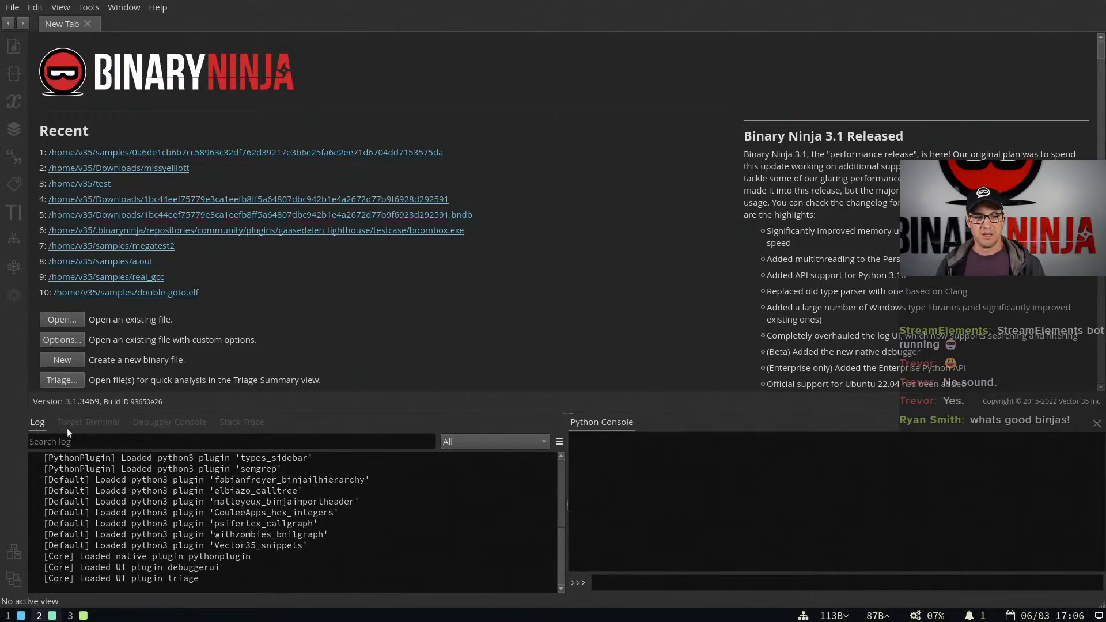
Look over the log's scope filter choices and its options such as Log Display and Log Capture Level
left_click(470, 445)
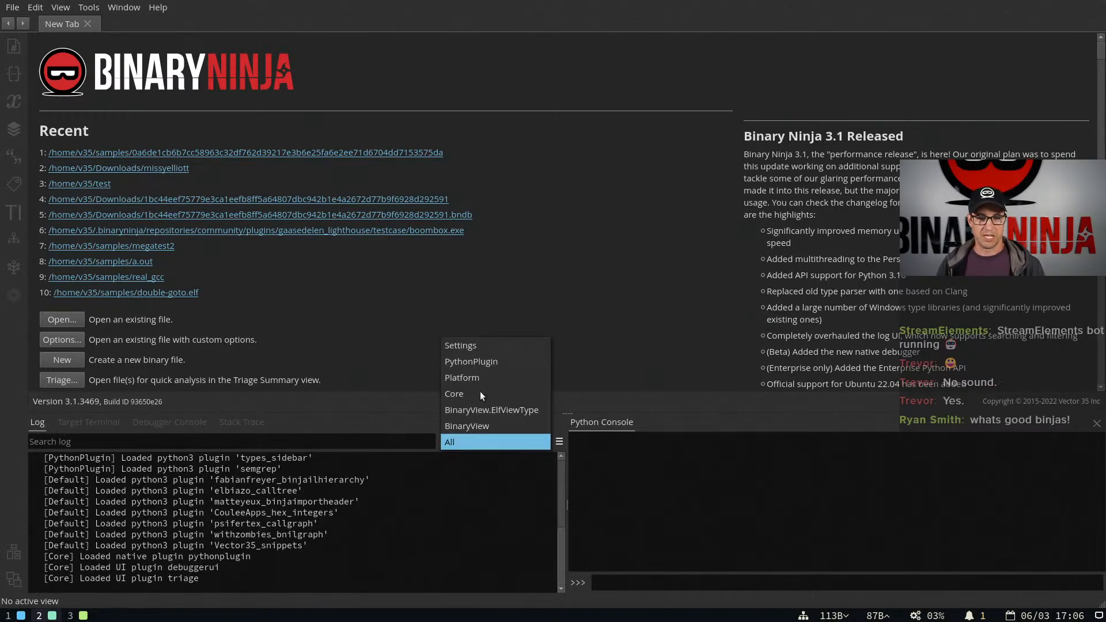
left_click(377, 443)
left_click(558, 442)
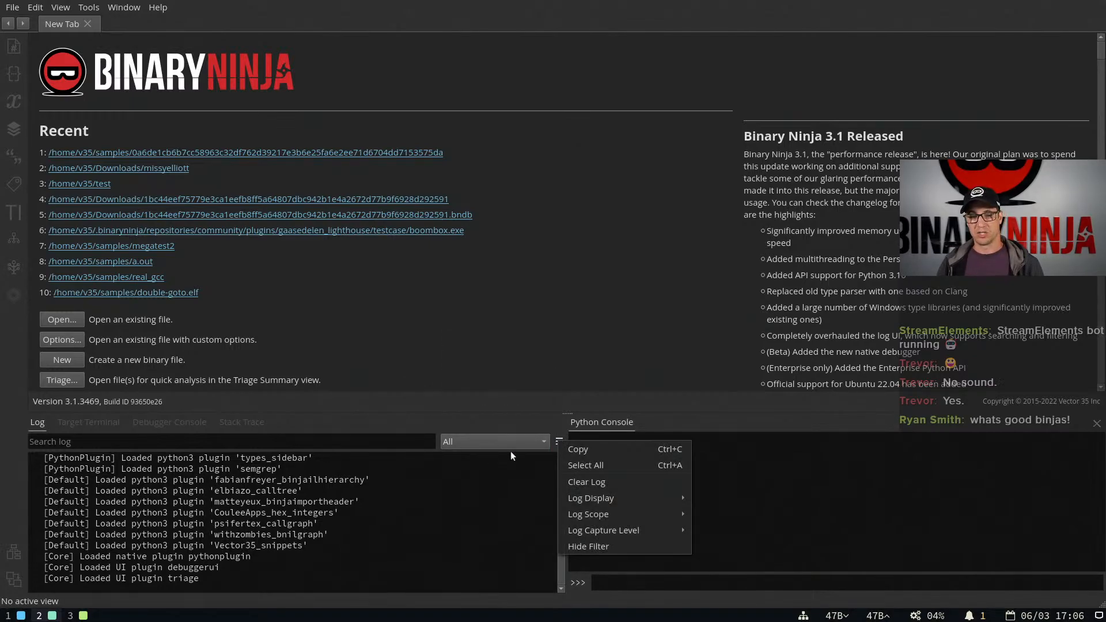
left_click(347, 439)
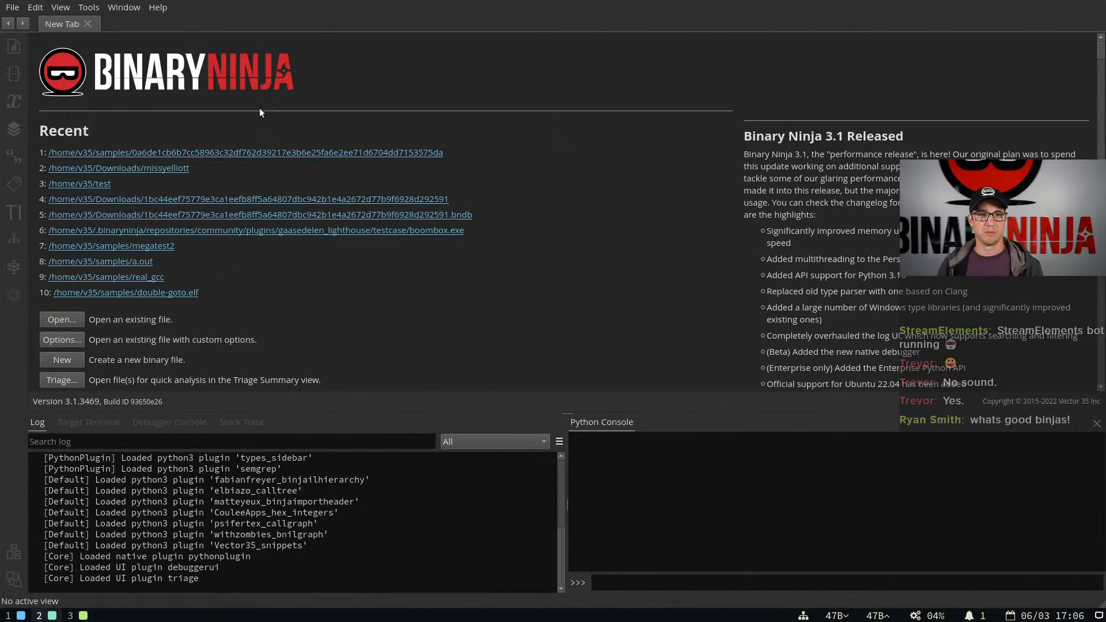
Open the first recent sample file and run log_info("test") in the Python console
left_click(291, 154)
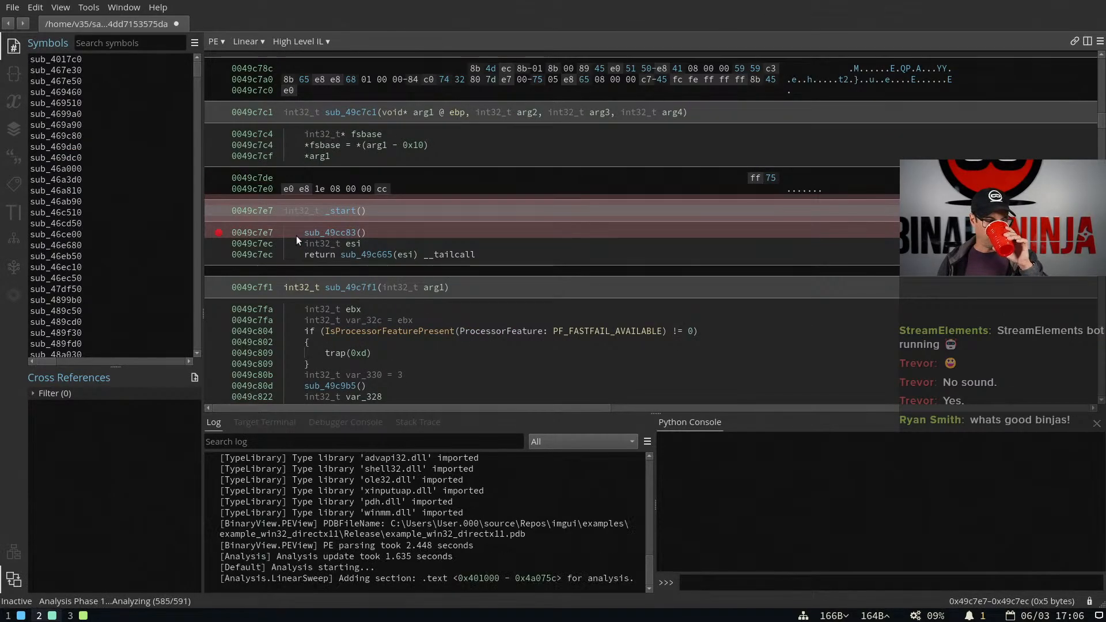
left_click(745, 579)
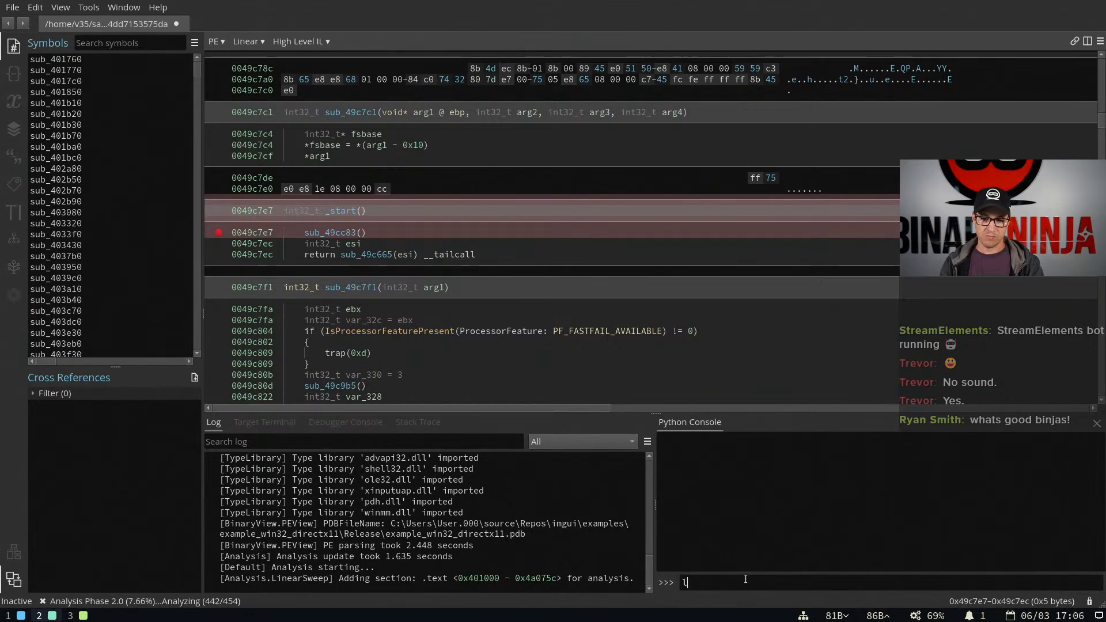
type("log_info(\"test\")")
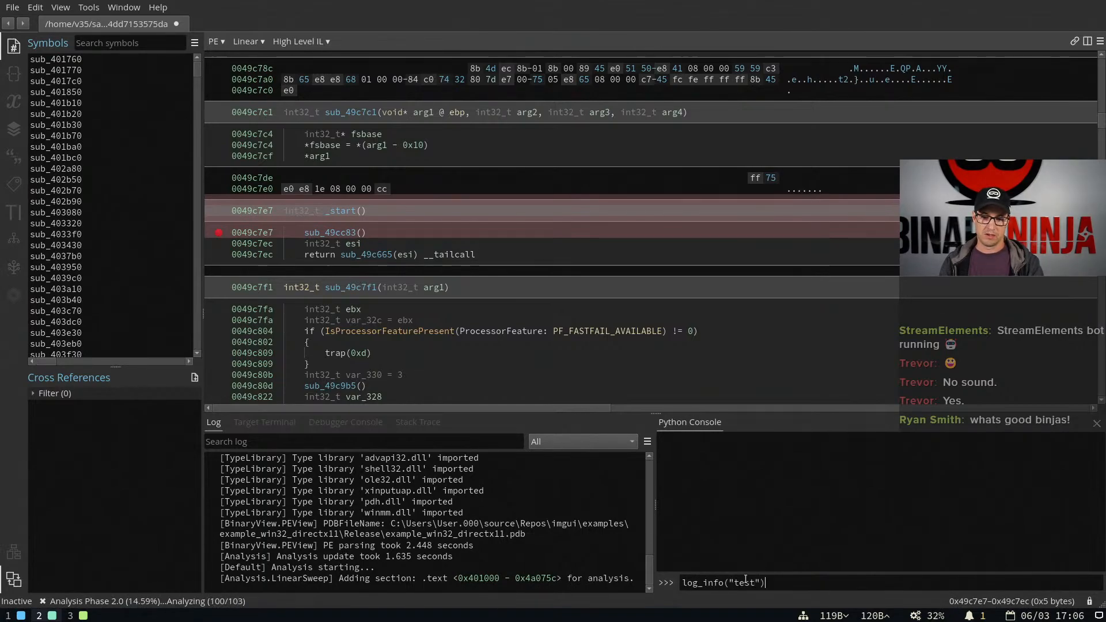
key("Return")
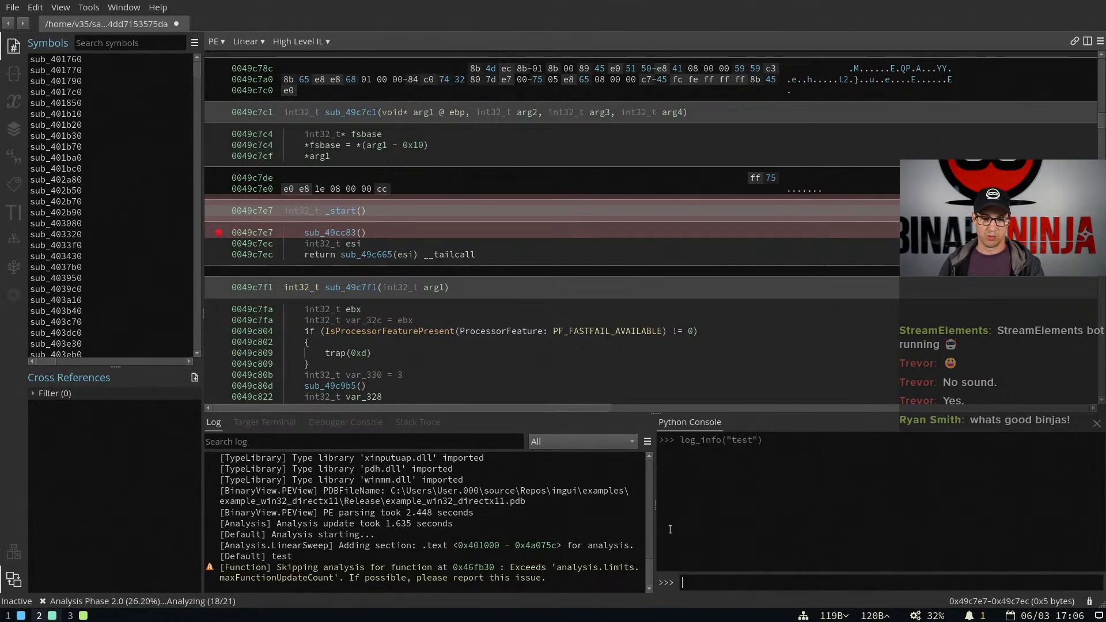
Open the recent file missyelliott in a new tab and look at its own log messages
double_click(220, 26)
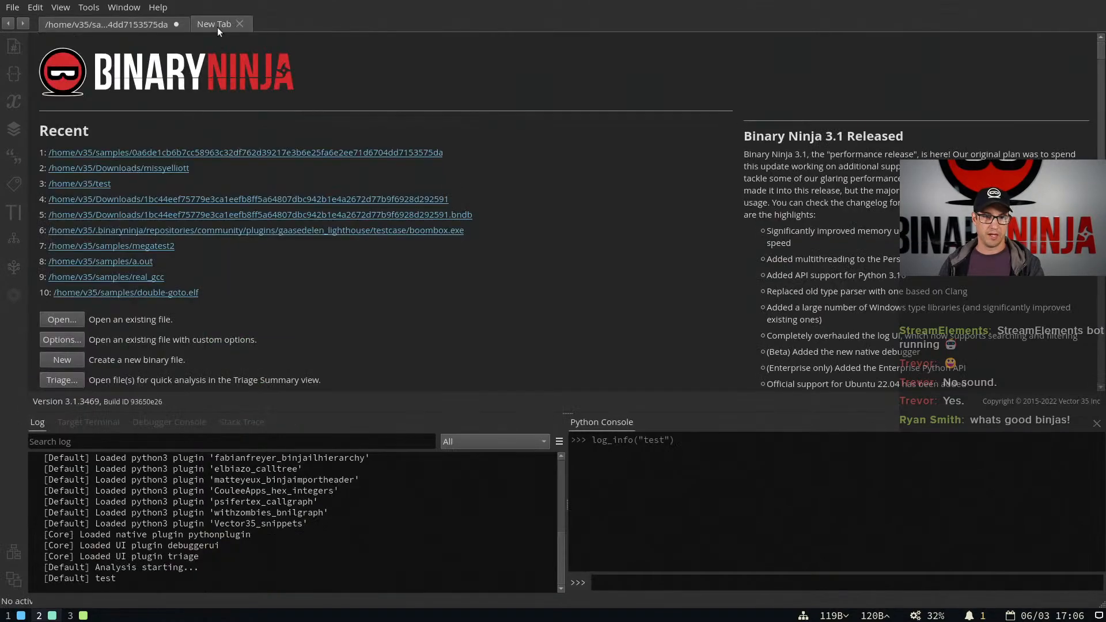
left_click(163, 169)
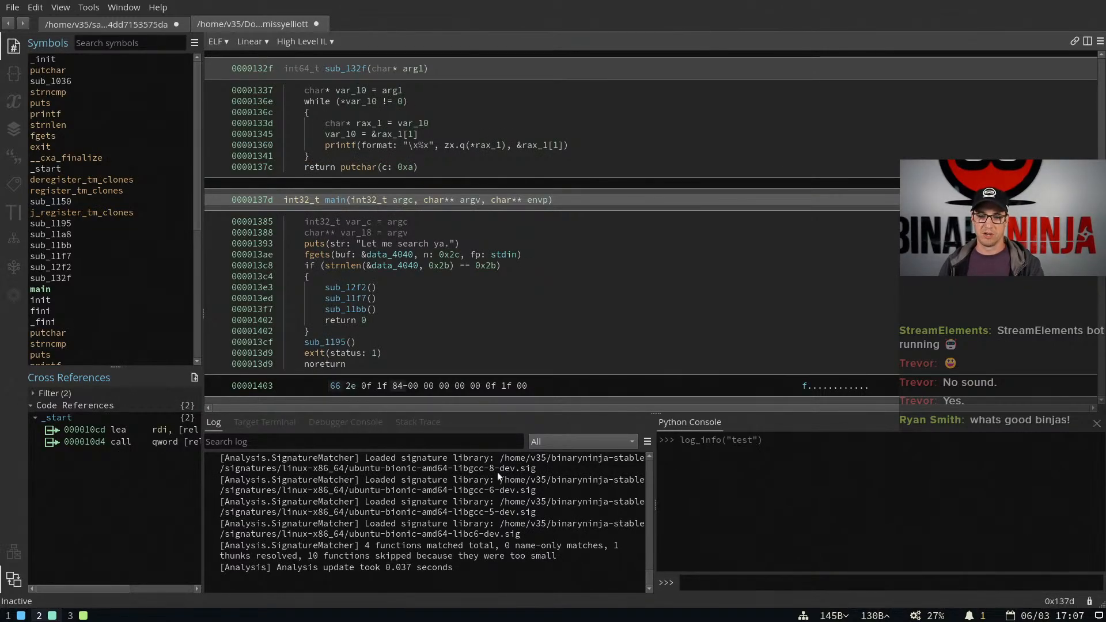
left_click_drag(613, 446, 609, 444)
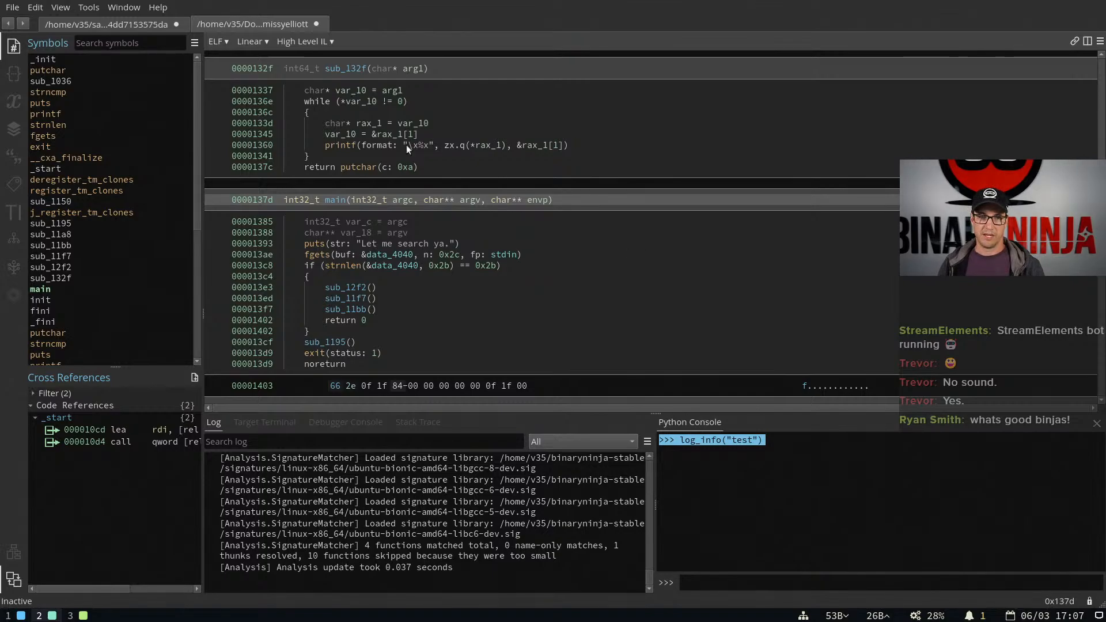
Return to the first sample's tab and look over the Log Scope choices for its log
left_click(140, 26)
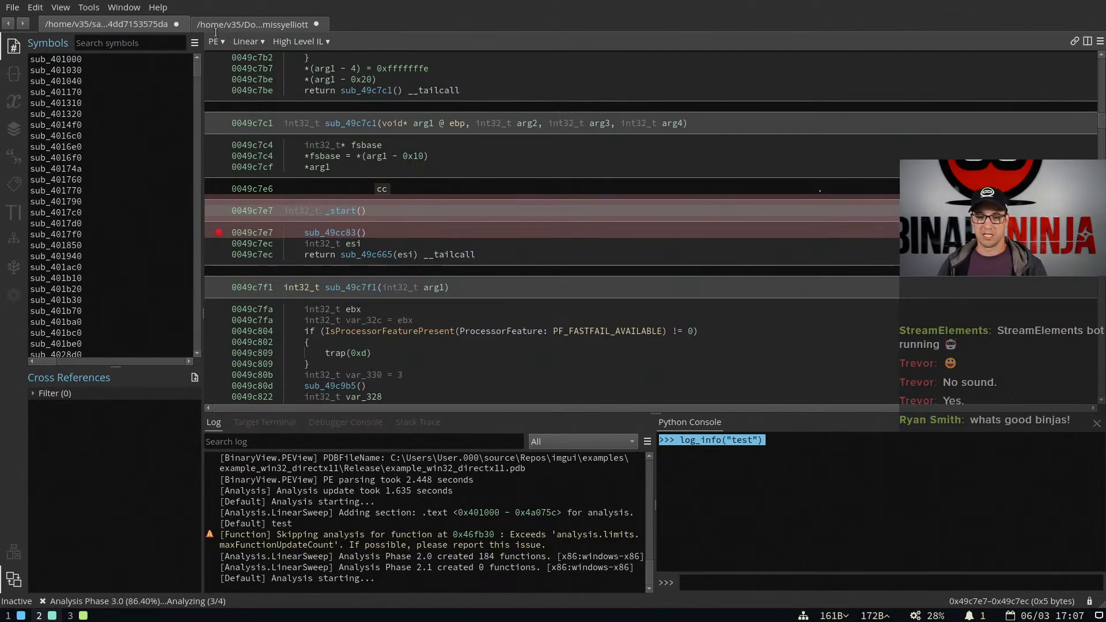
left_click(650, 443)
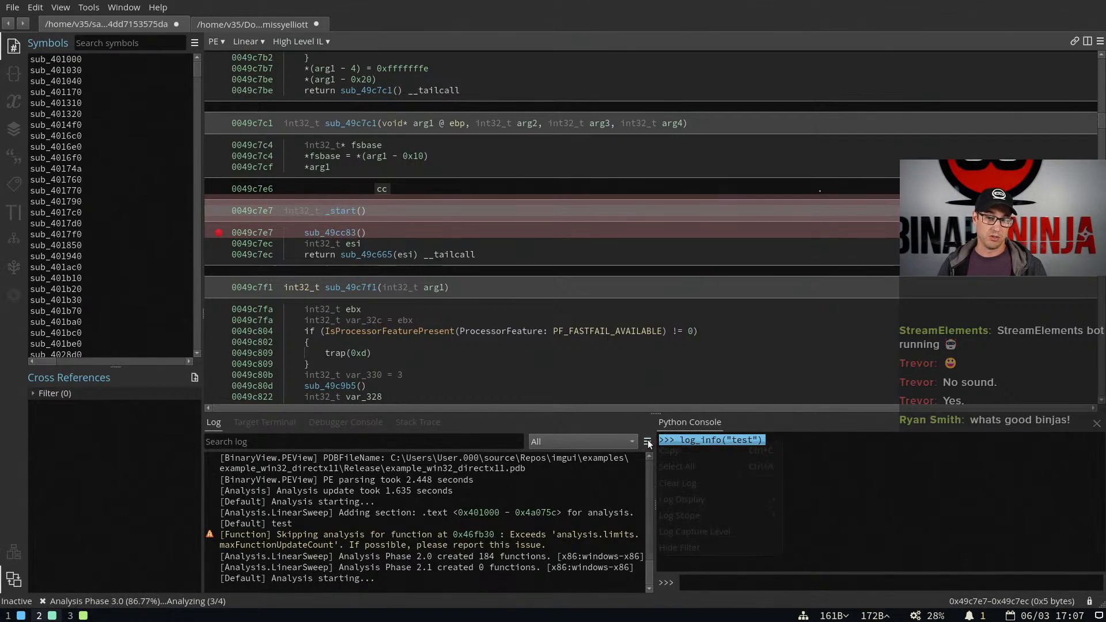
mouse_move(714, 531)
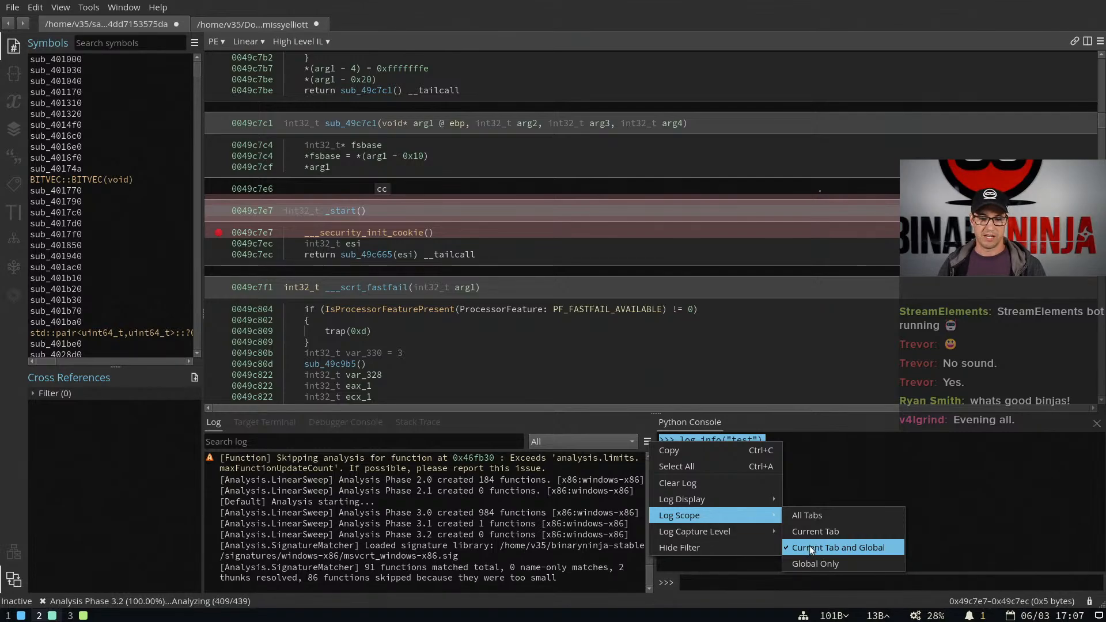
left_click(860, 480)
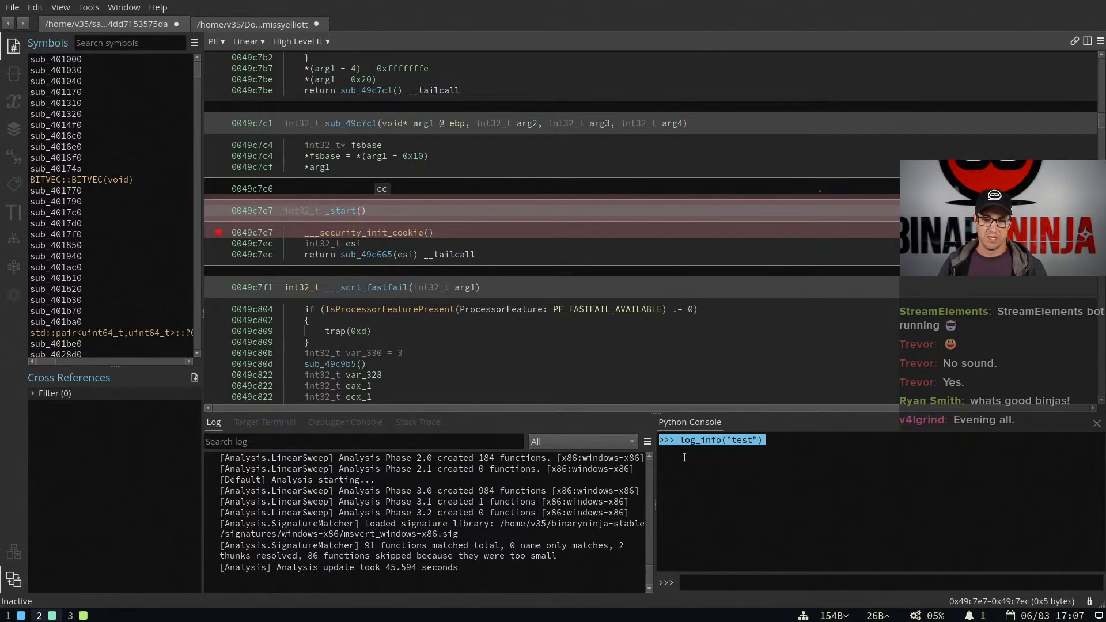
Select the log_info("test") command in the console and find its matching entry in the first sample's log
left_click(685, 457)
left_click_drag(681, 441, 787, 453)
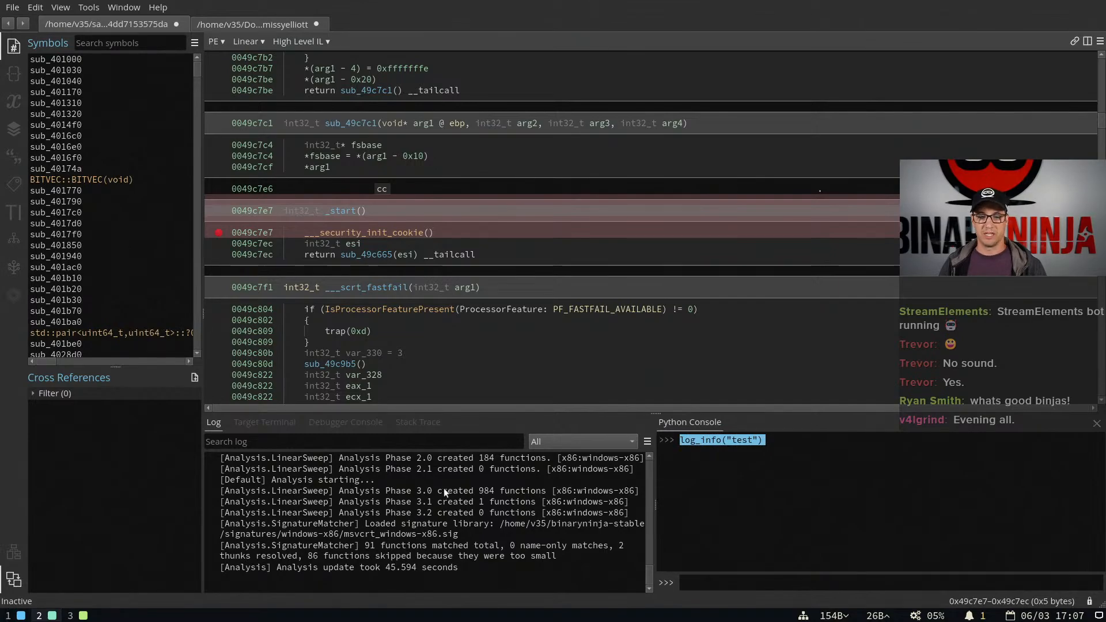
scroll(437, 497, "up", 6)
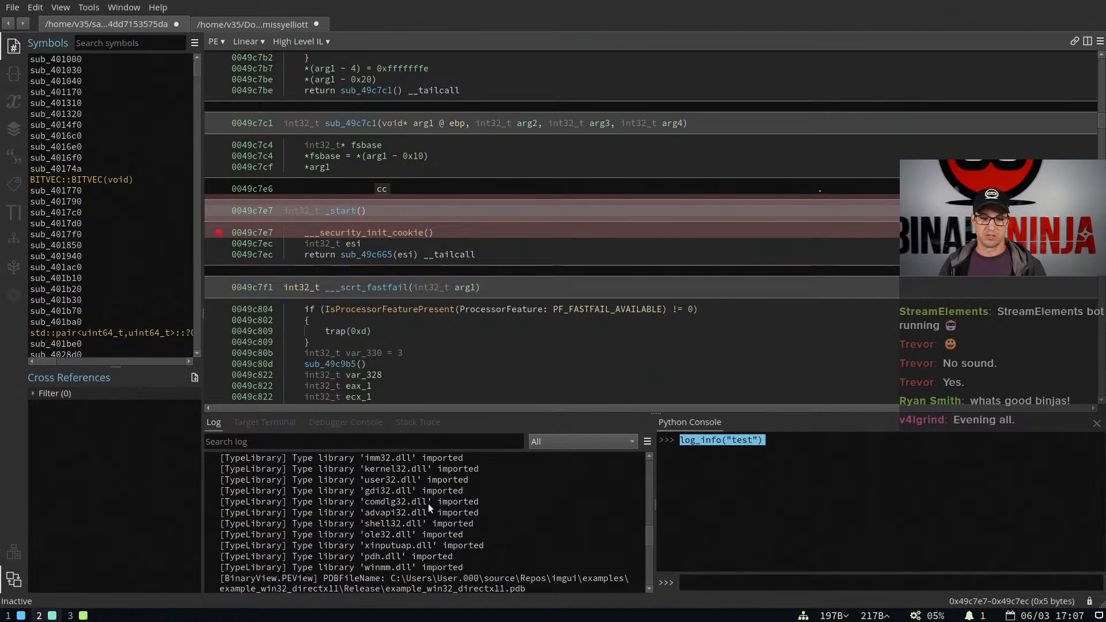
scroll(427, 504, "down", 3)
scroll(281, 473, "up", 3)
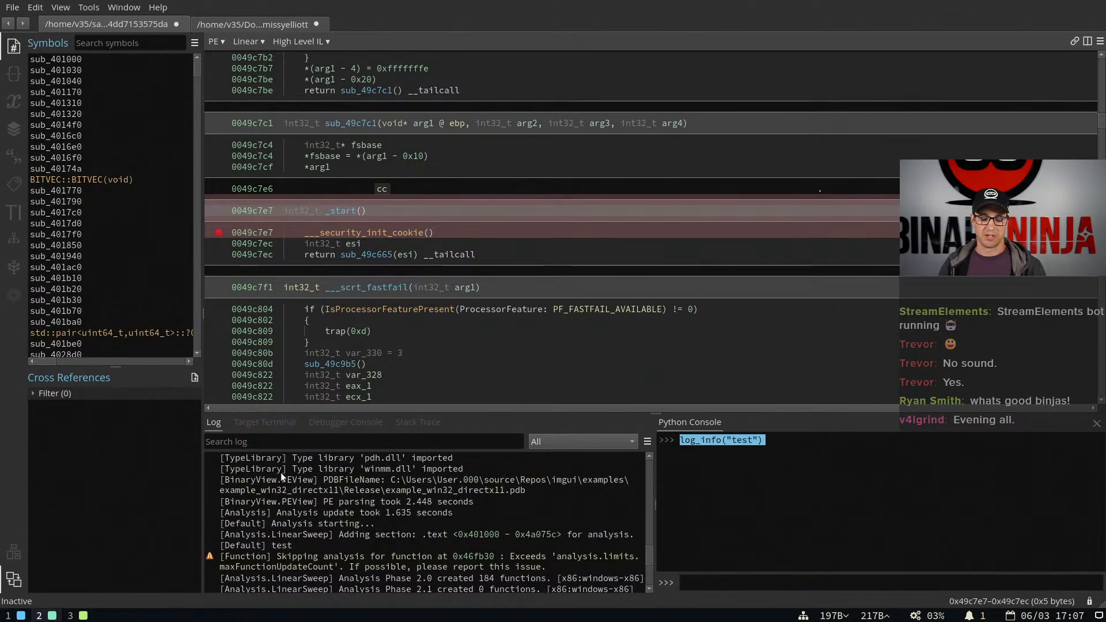
scroll(537, 544, "down", 1)
scroll(537, 544, "down", 3)
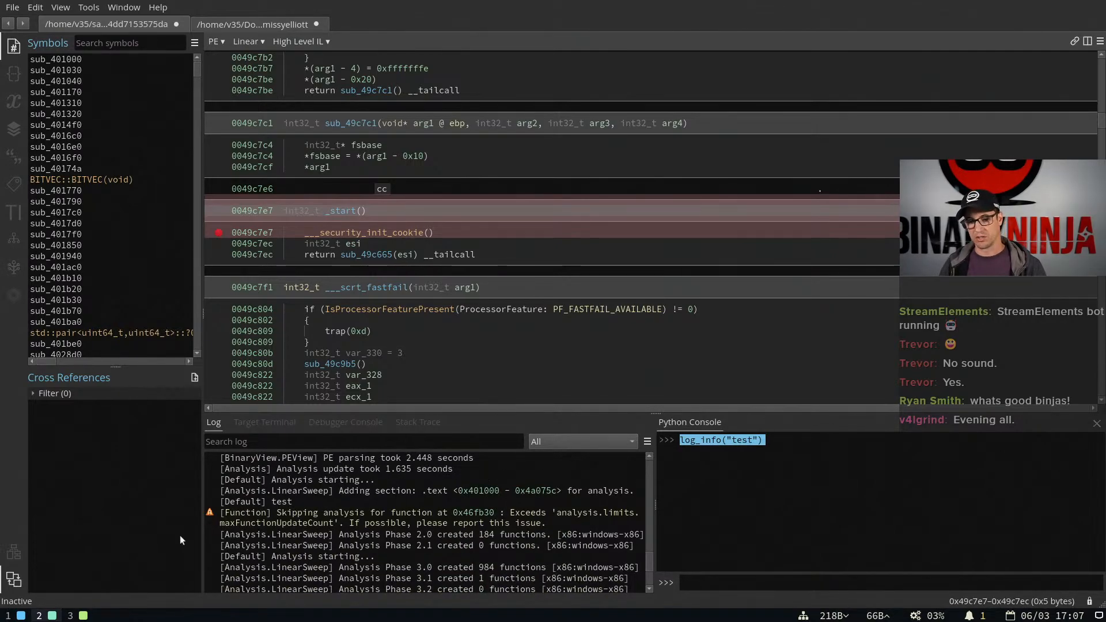
Filter the log to BinaryView.PEView messages and look over the other logger names available for filtering
left_click(543, 442)
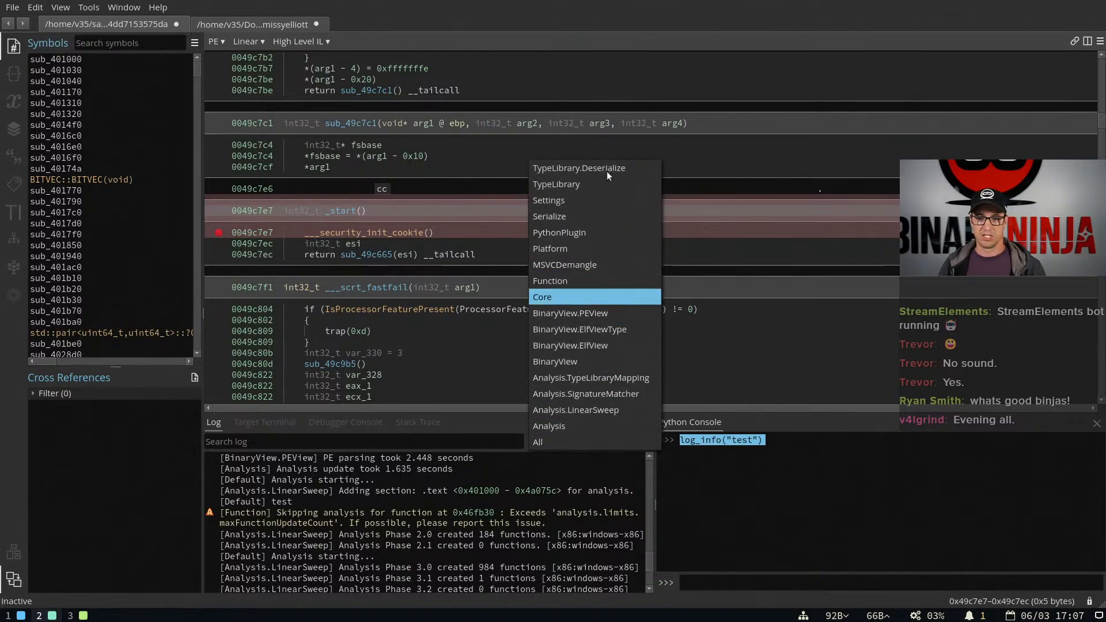
left_click(602, 314)
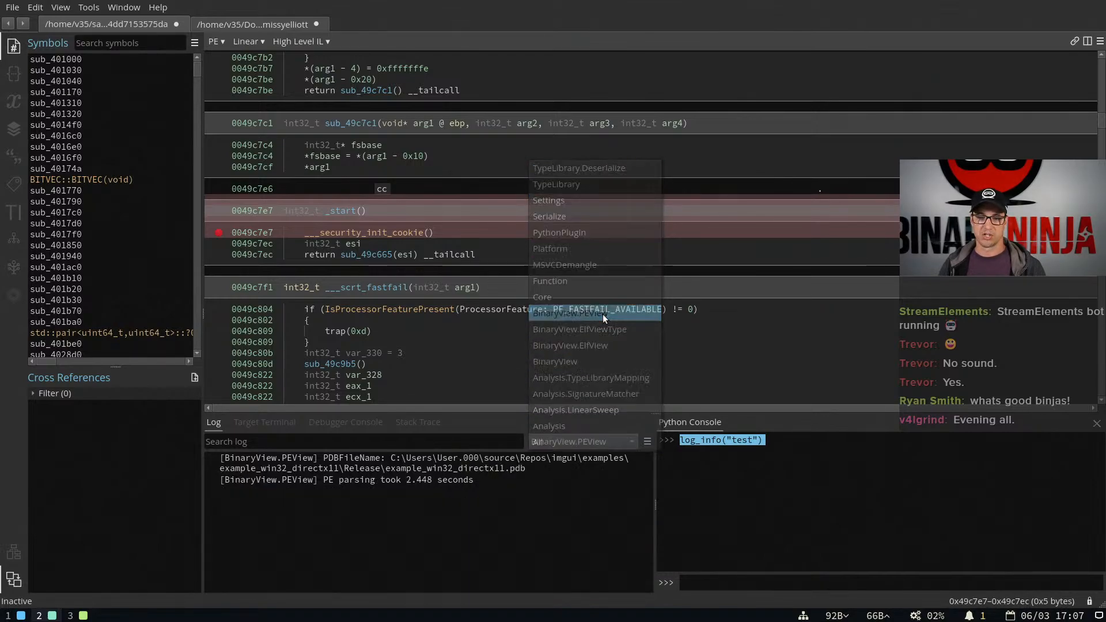
left_click(555, 445)
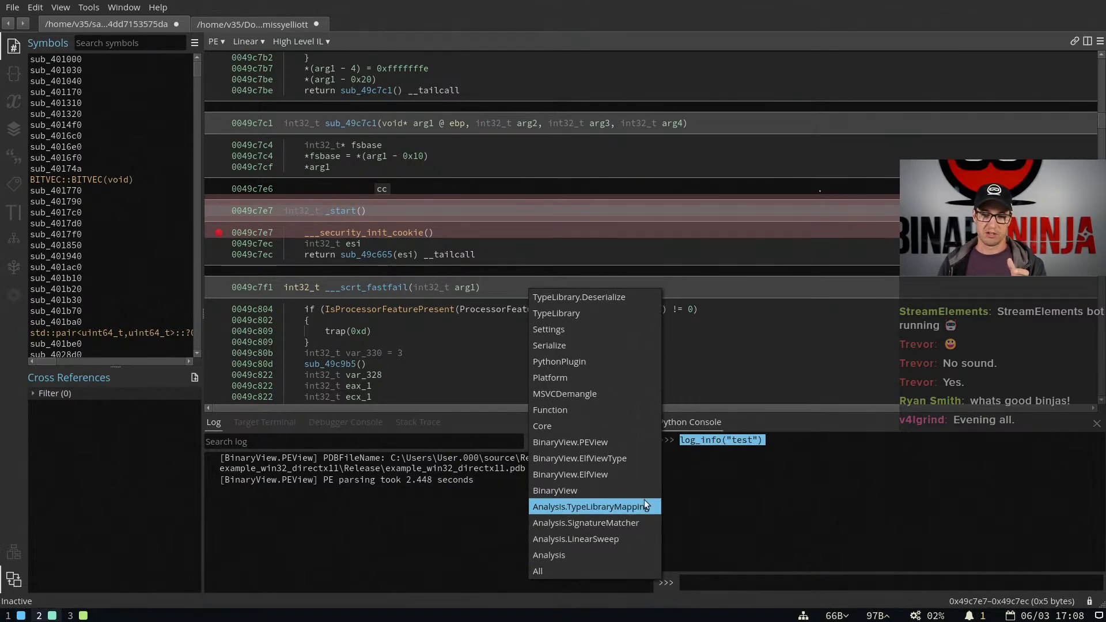
Run log_info("test") again in the Python console and set the log filter back to All
left_click(730, 582)
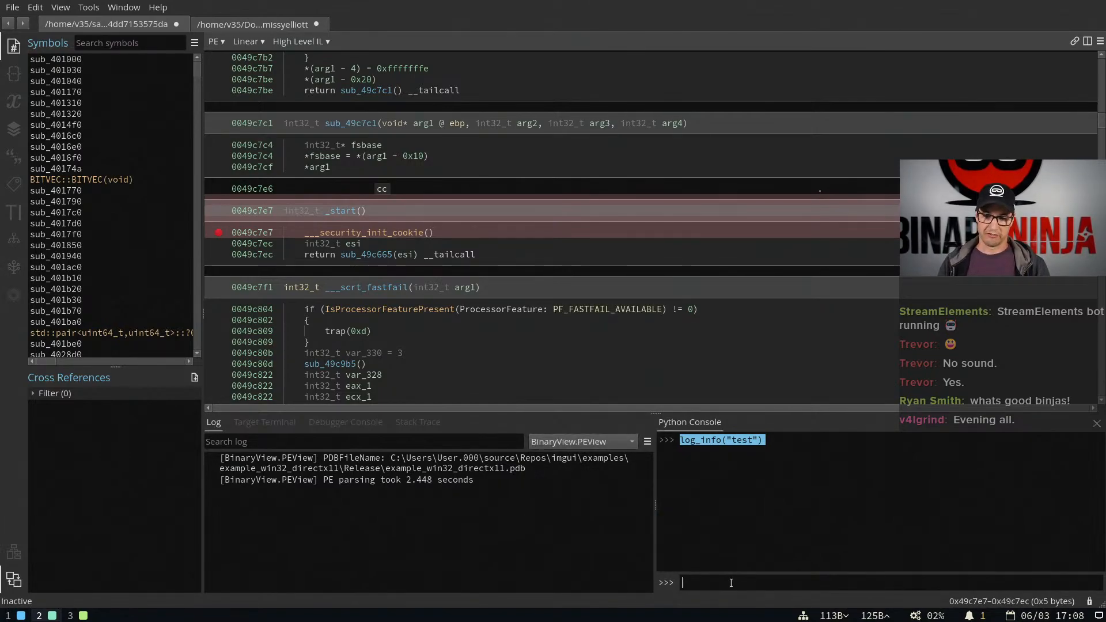
key("Up")
key("Return")
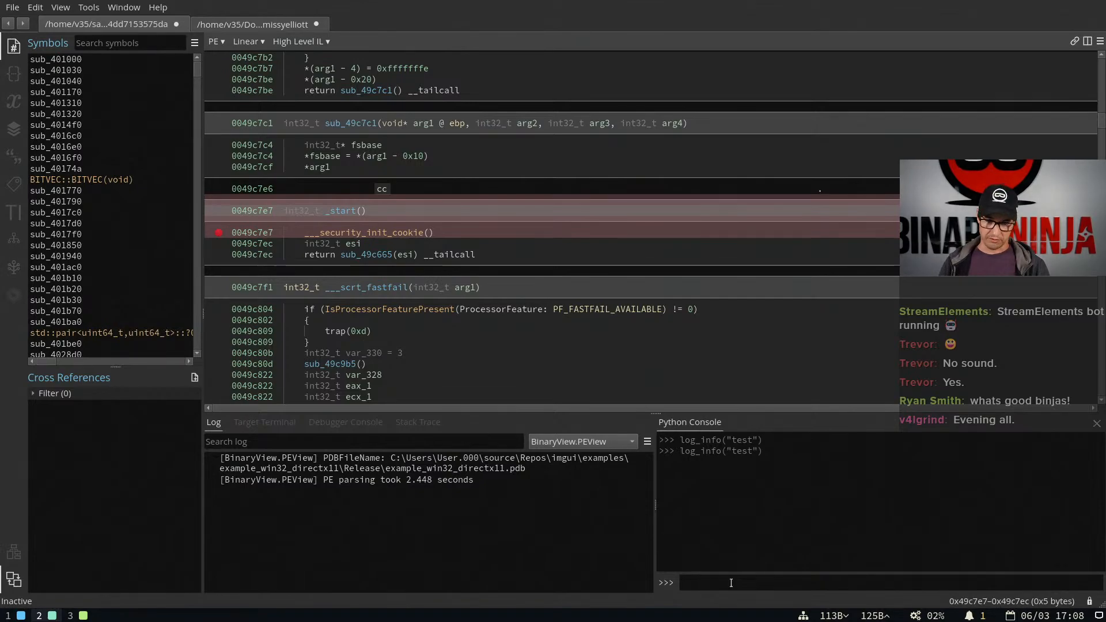
left_click(557, 441)
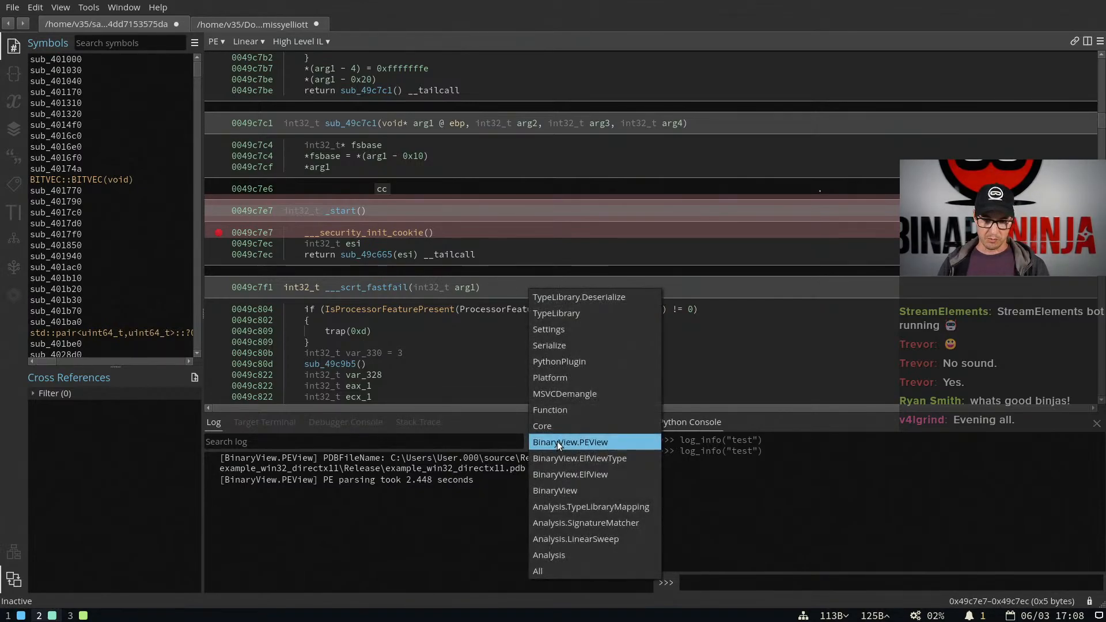
left_click(559, 568)
Try to create a custom logger in the Python console with mylog = Logger("MyPlugin")
left_click(710, 582)
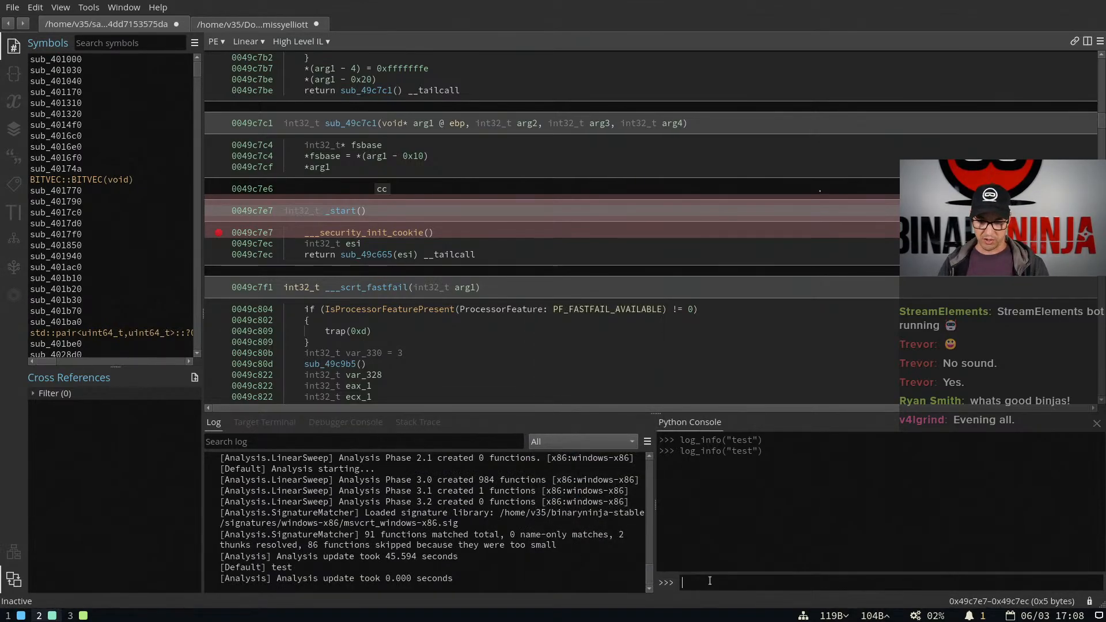
type("log =")
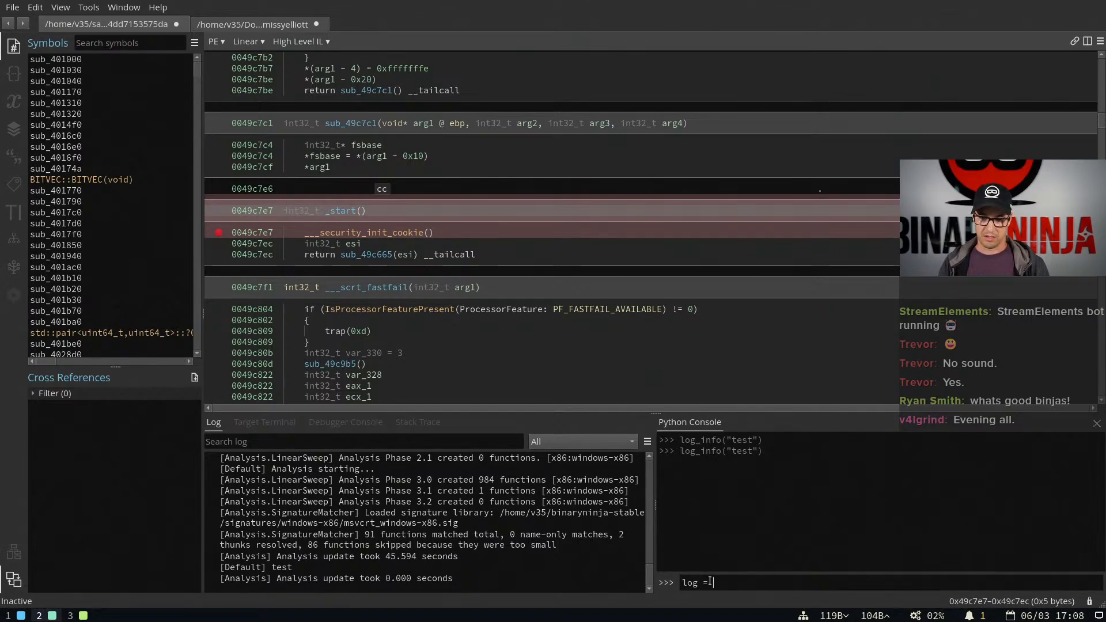
key("BackSpace")
key("BackSpace")
key("BackSpace")
type("mylog = Log")
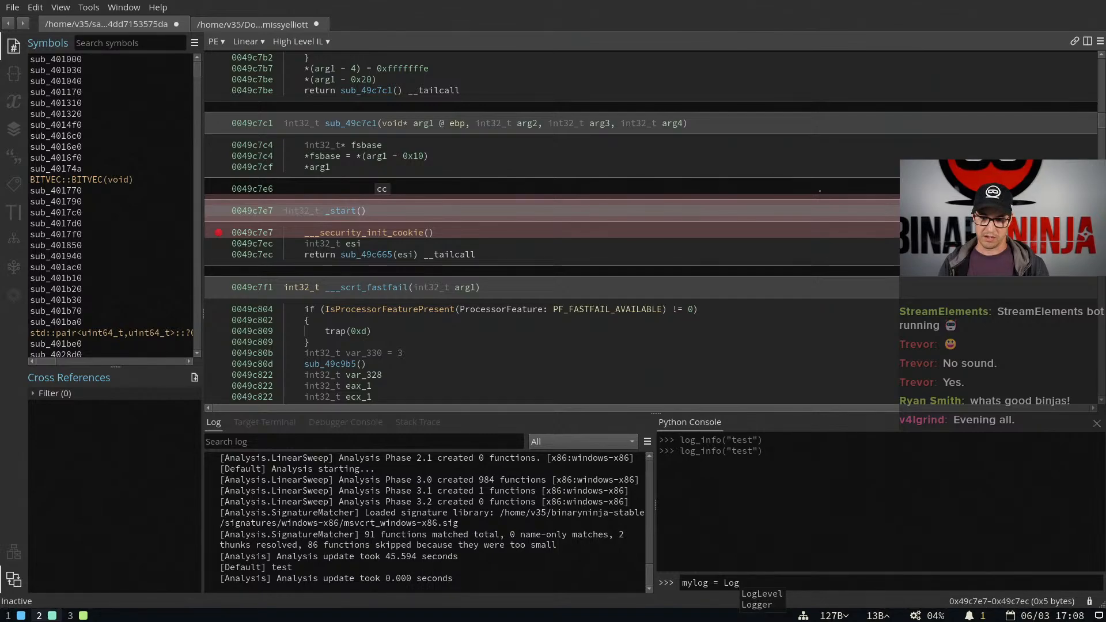
type("ger(\"")
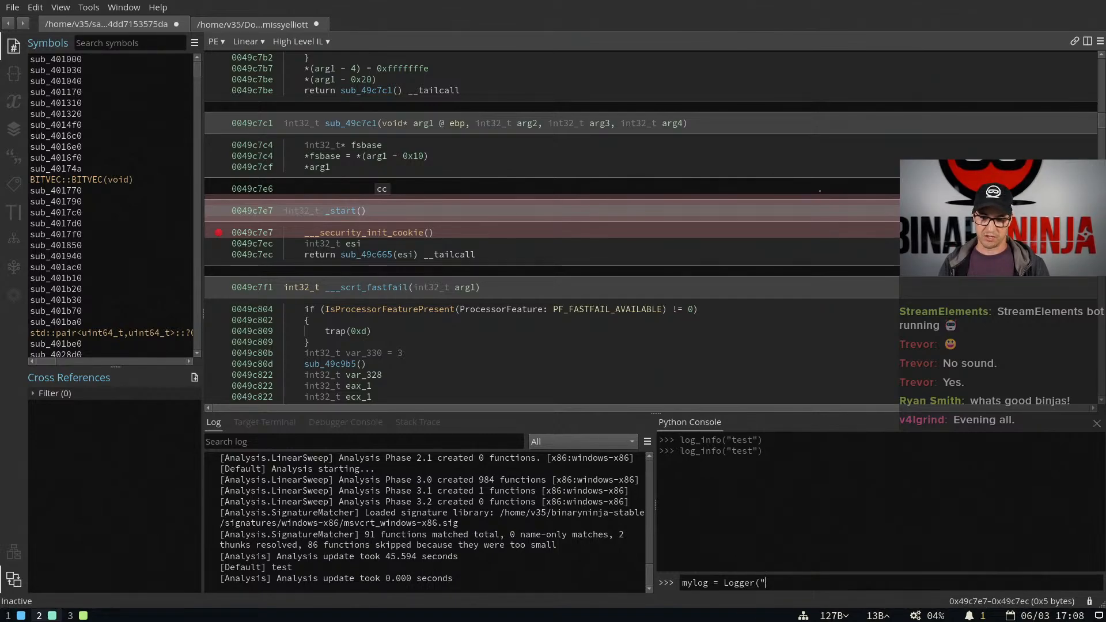
type("MyPlugin\"")
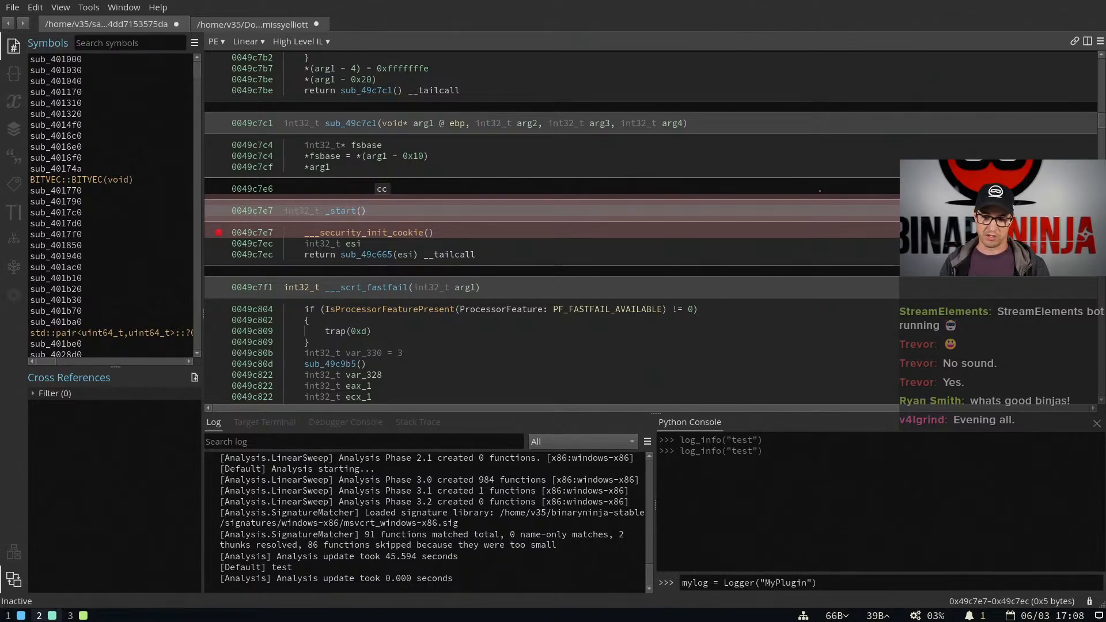
key("Return")
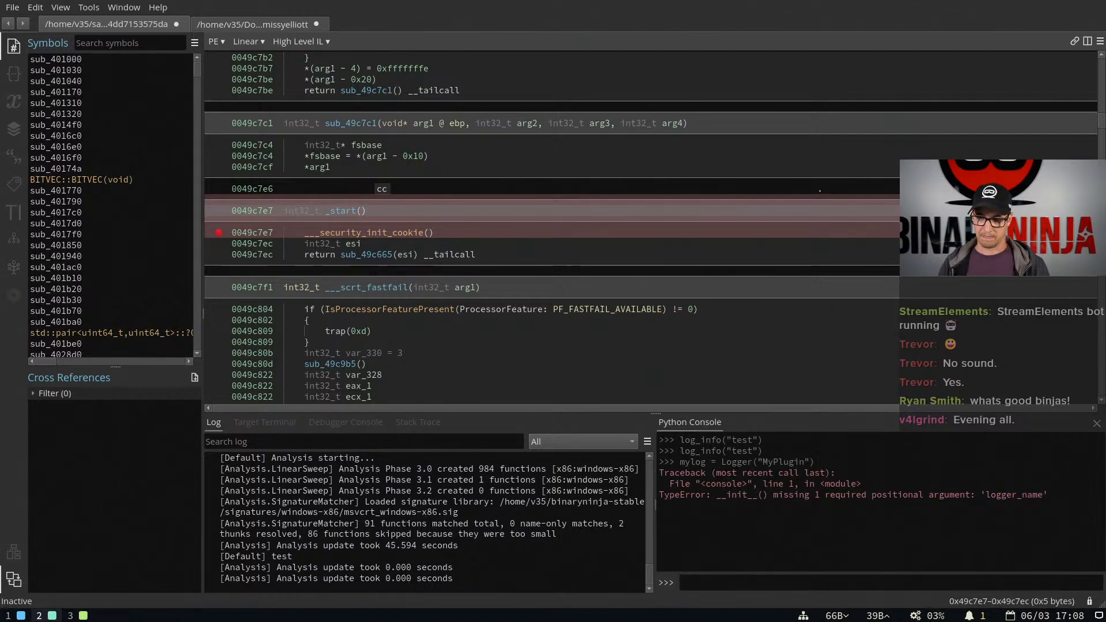
Query the Logger class documentation from the Python console with Logger?
key("Up")
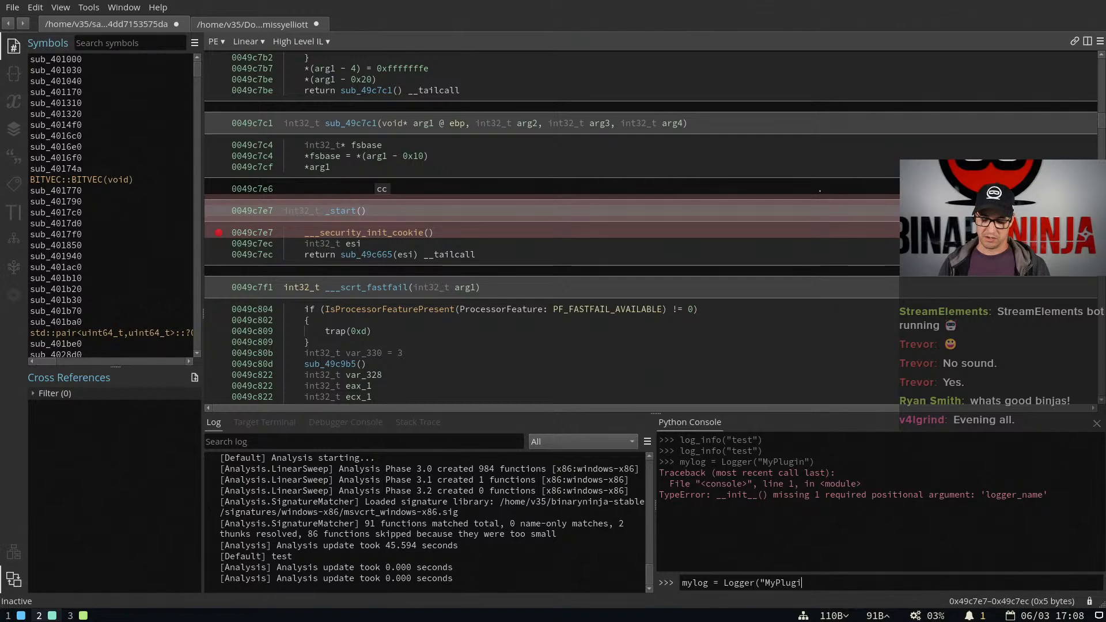
key("BackSpace")
key("BackSpace")
key("BackSpace")
key("BackSpace")
key("BackSpace")
key("BackSpace")
key("BackSpace")
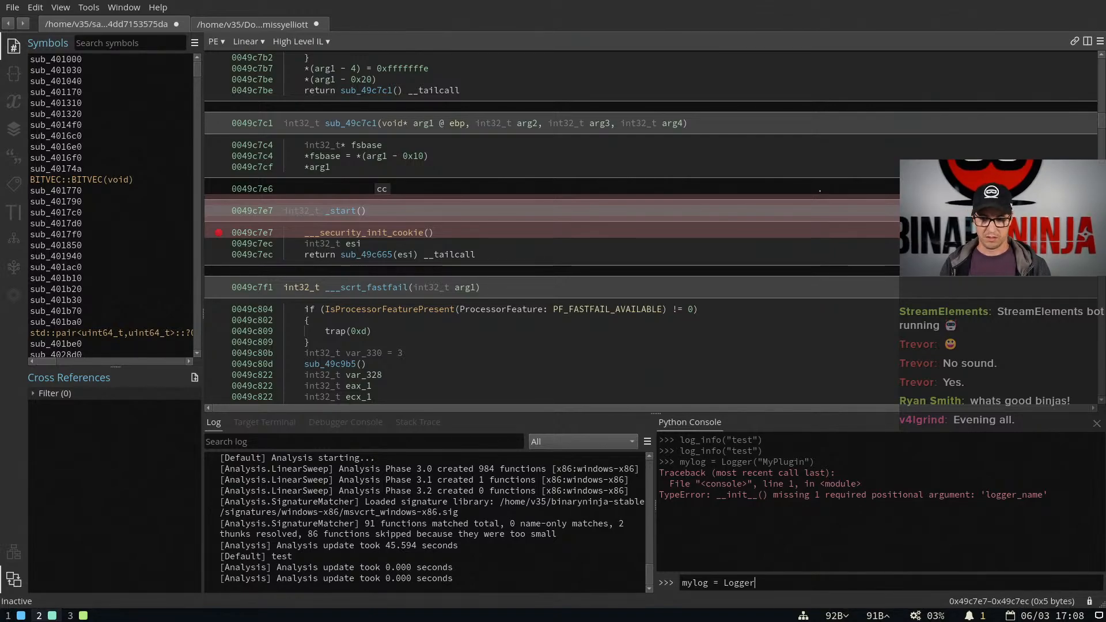
key("ctrl+Left")
key("ctrl+BackSpace")
key("ctrl+BackSpace")
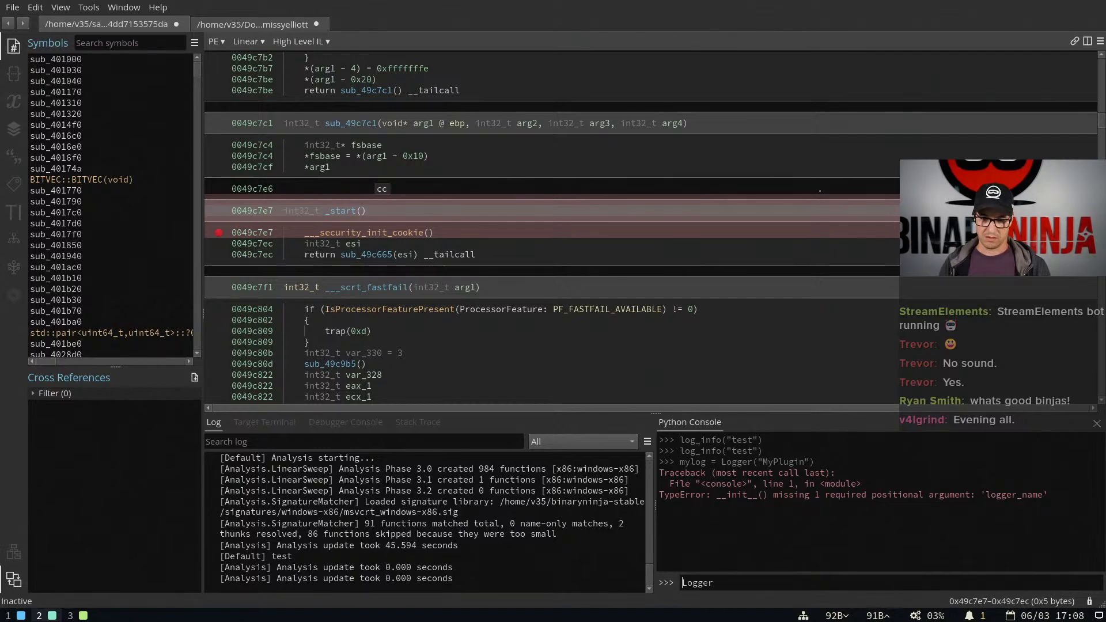
type("?")
key("Return")
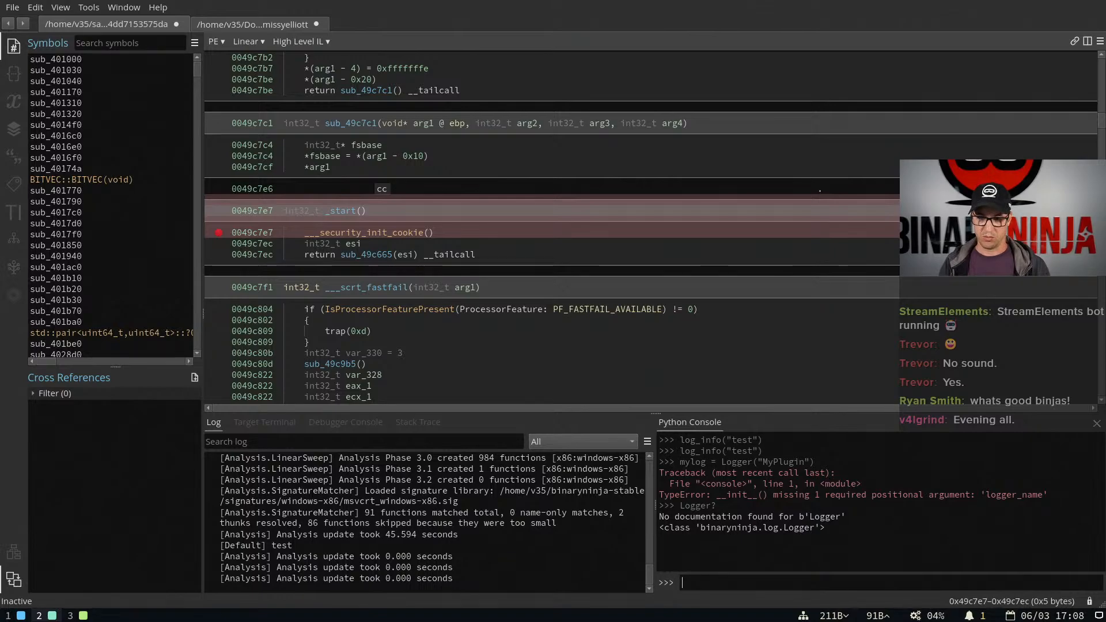
Open the Python API Reference in the browser and go to the documentation of its log module
key("ctrl+p")
type("api")
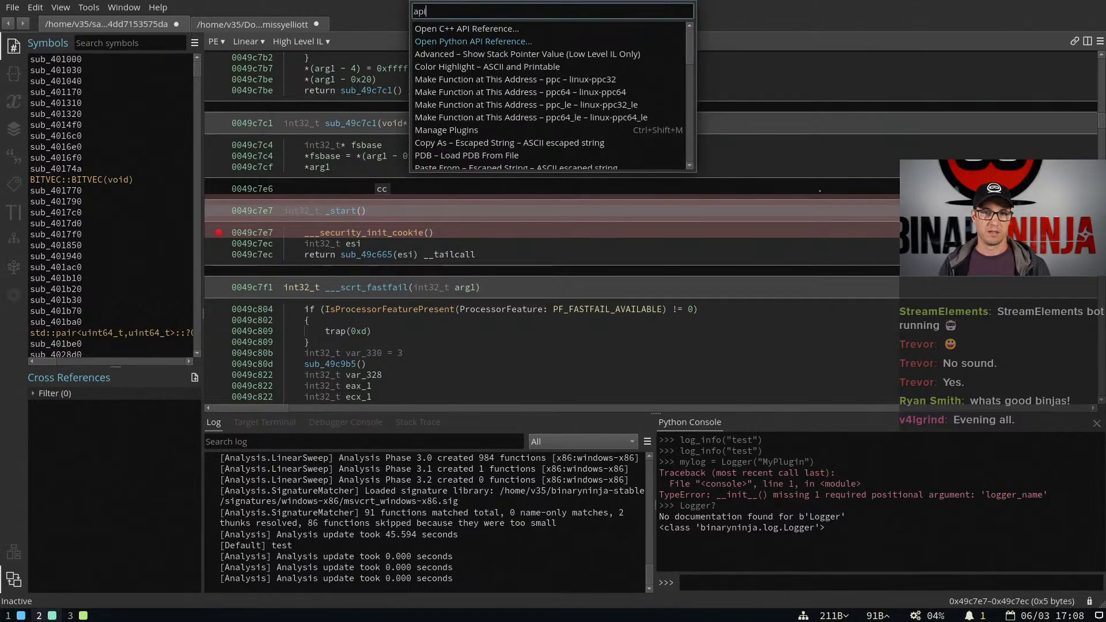
key("Down")
key("Return")
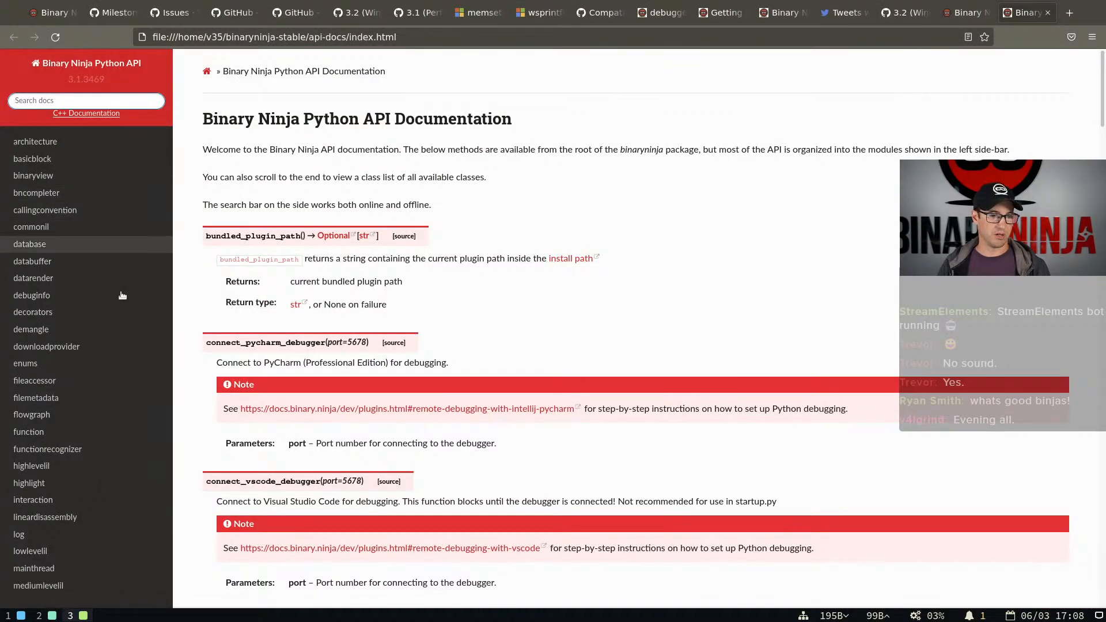
left_click(62, 535)
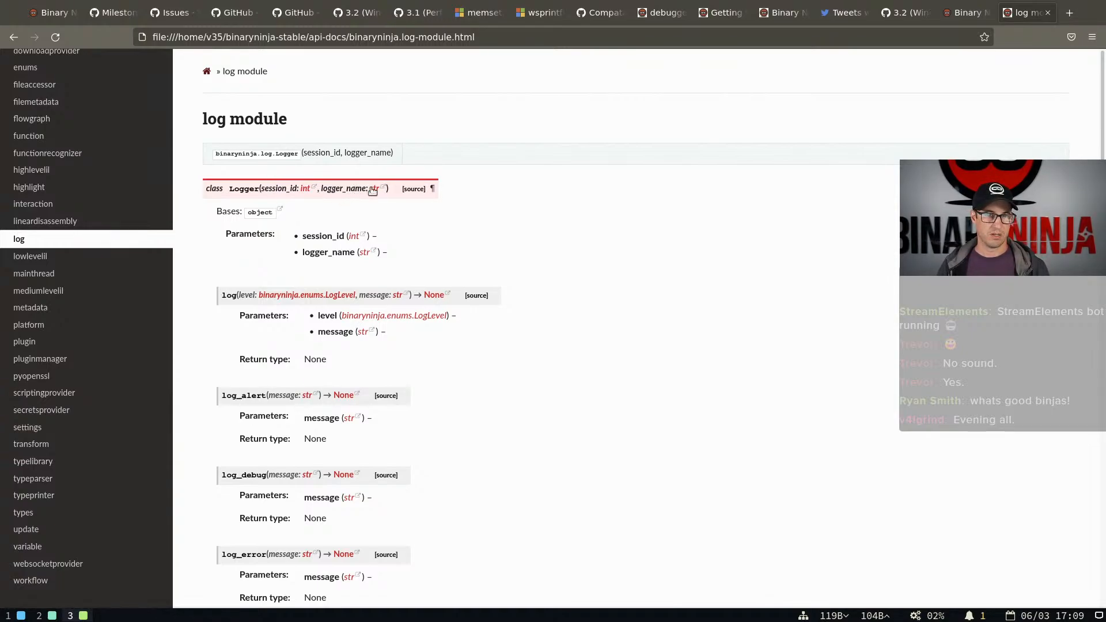
Examine the Logger class parameters and search the log module page for "name", checking each match
scroll(302, 195, "down", 5)
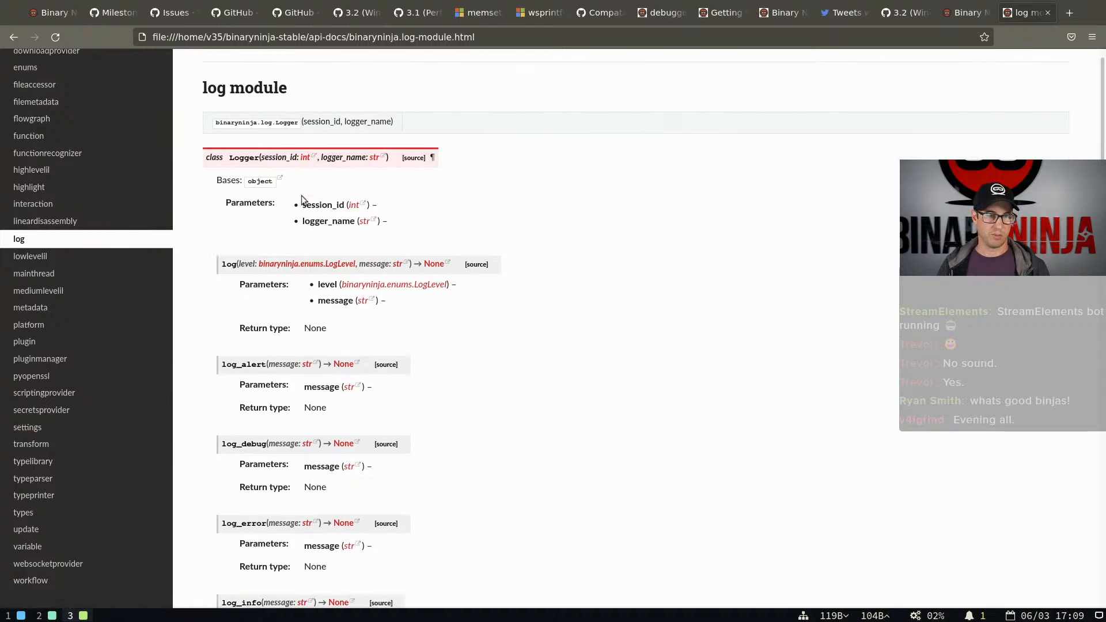
scroll(302, 195, "down", 3)
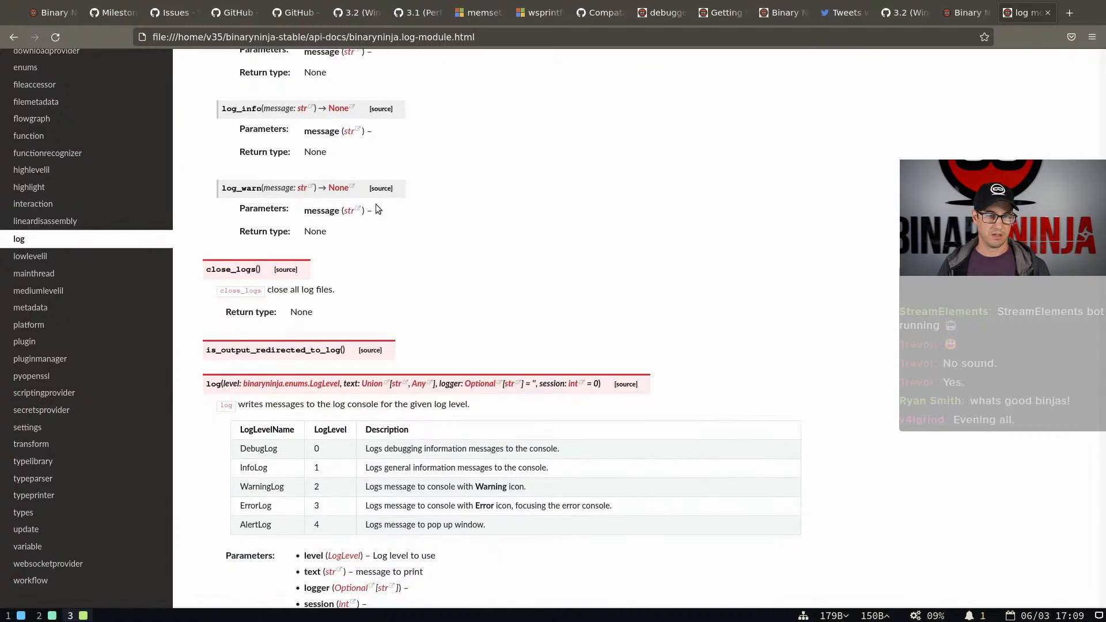
key("ctrl+f")
type("name")
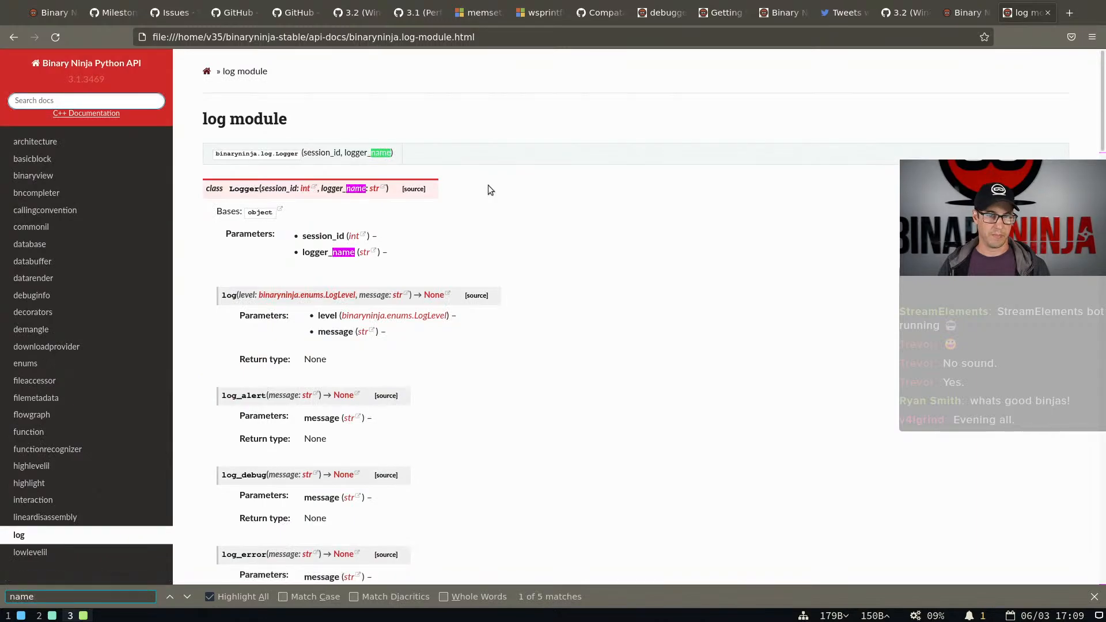
key("Return")
key("Return")
key("Return")
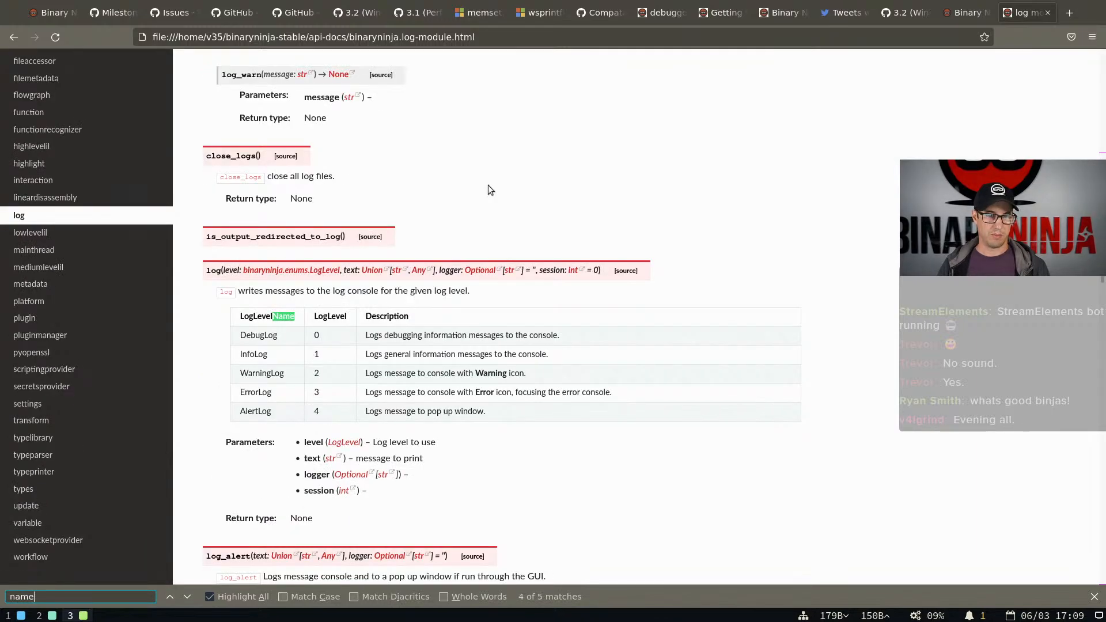
key("Return")
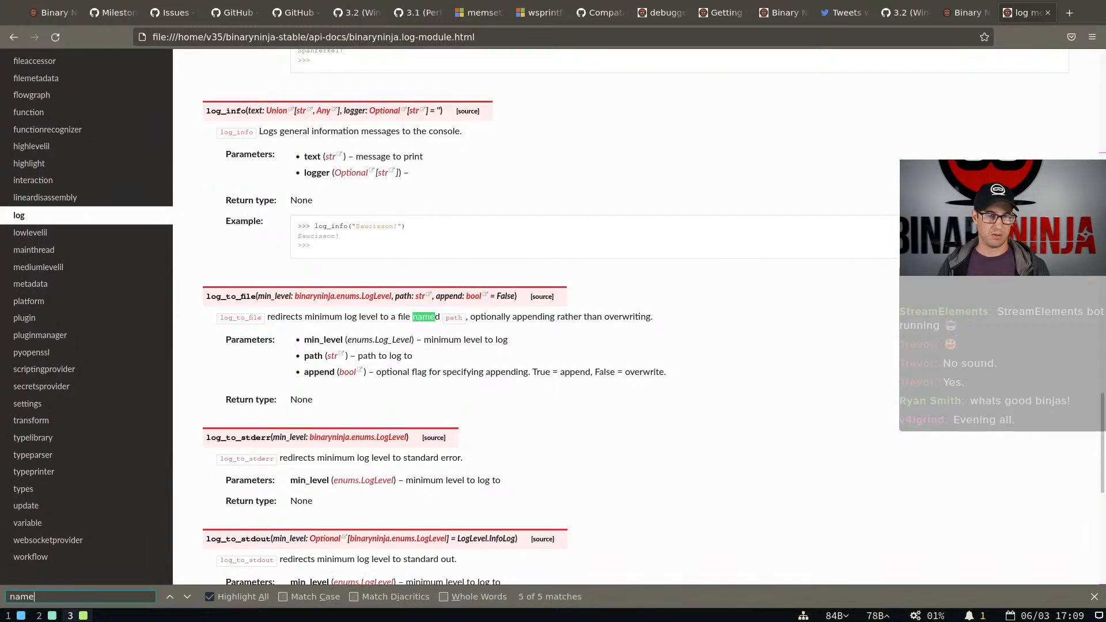
Switch back to Binary Ninja and create the custom logger in the Python console with mylog = Logger(10, "MyPlugin")
key("Return")
key("super+2")
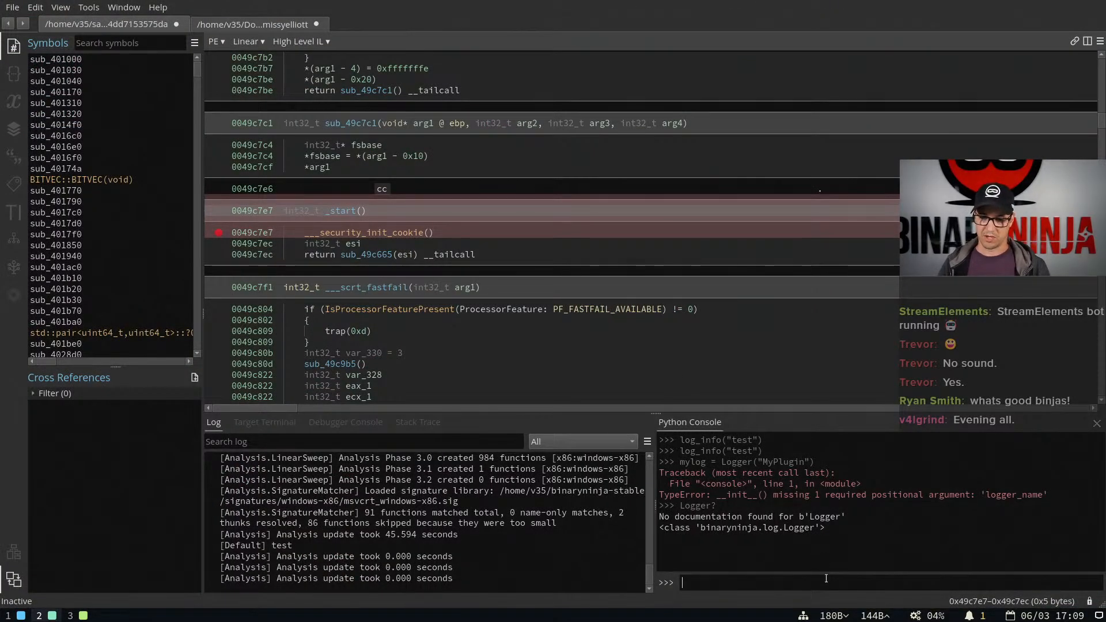
key("Up")
key("Up")
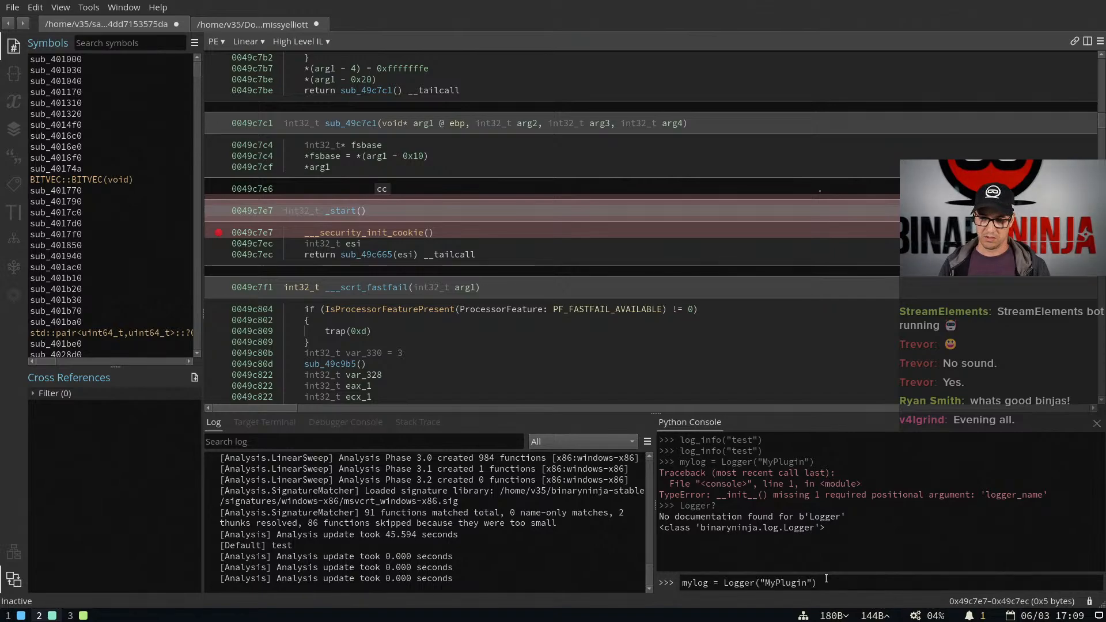
key("Left")
key("Left")
key("Left")
key("Left")
key("Left")
key("Left")
key("Left")
key("Left")
key("Left")
key("Left")
key("Left")
type("10,")
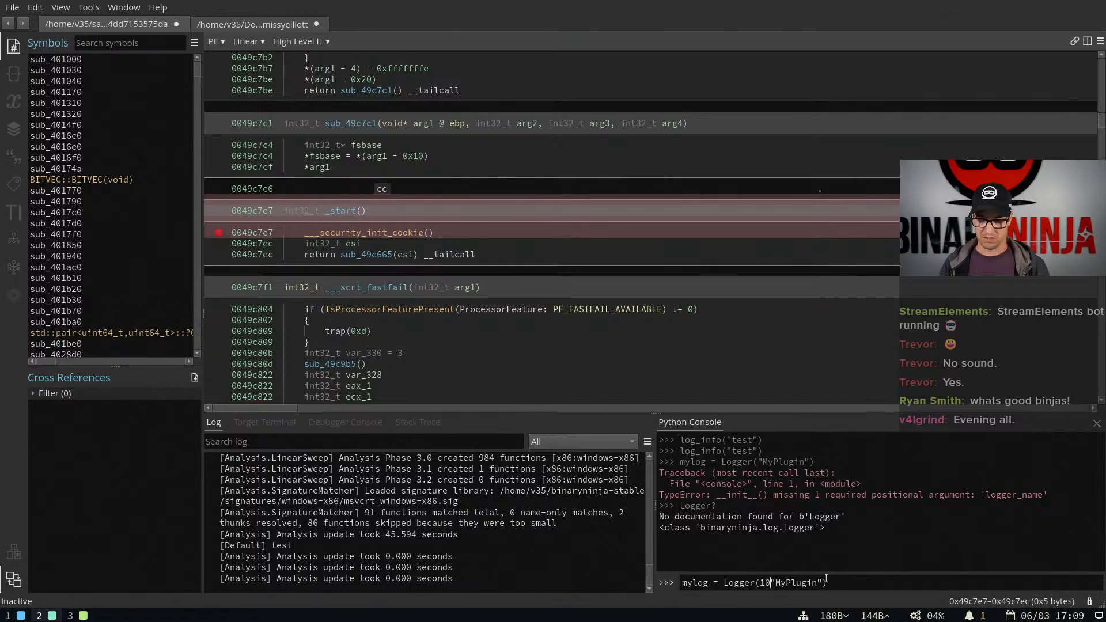
key("Return")
Send the info message "test" through the custom logger with mylog.log_info("test")
type("my")
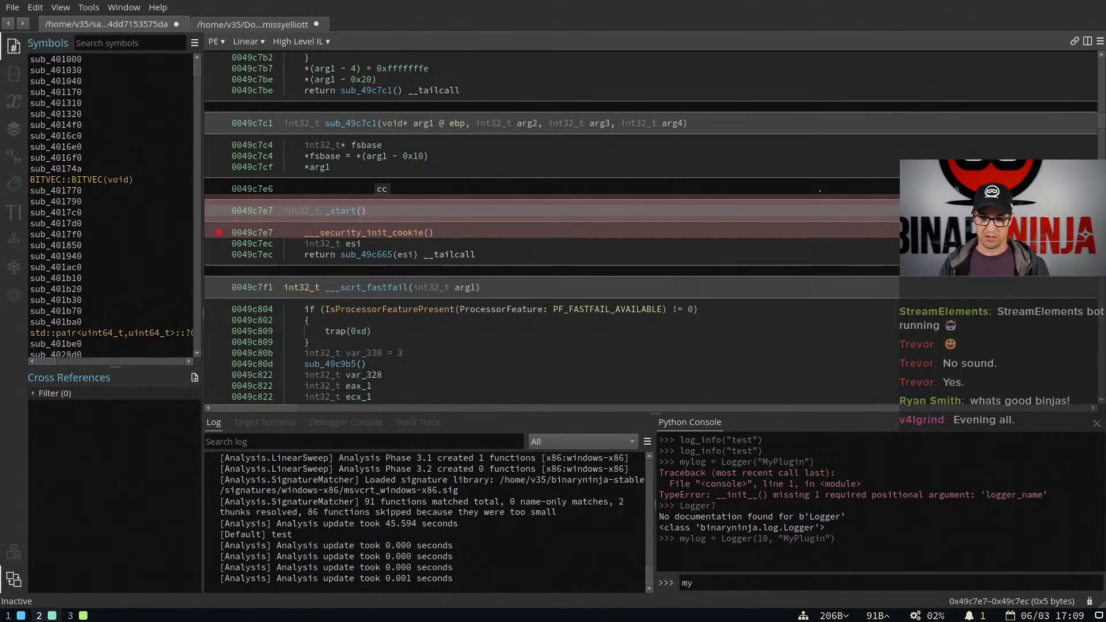
type("log.log_info(")
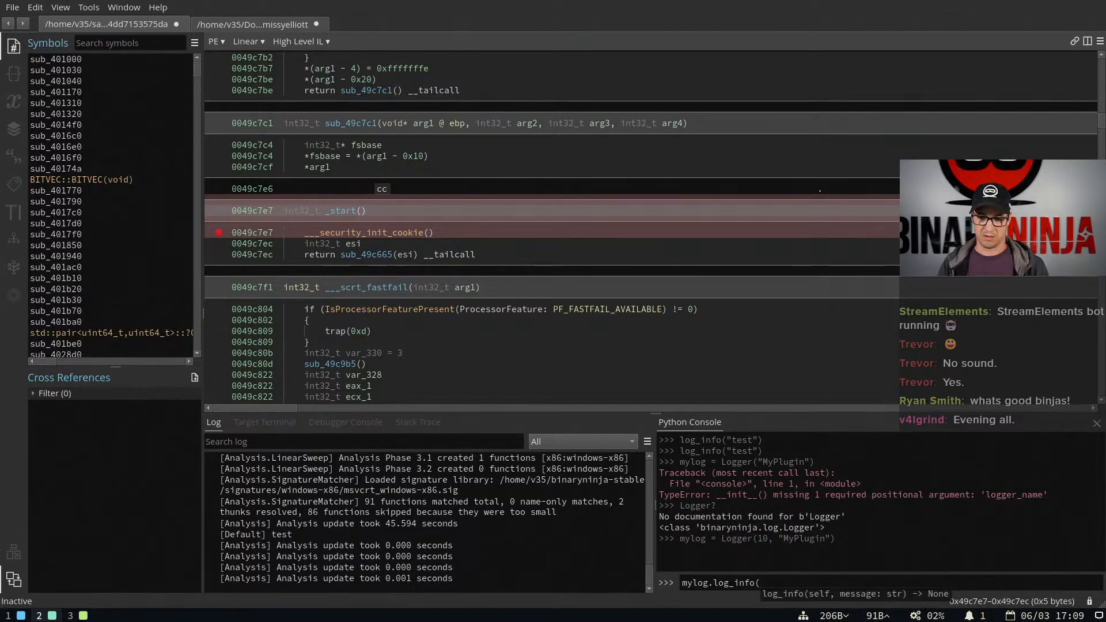
type("\"test\")")
key("Return")
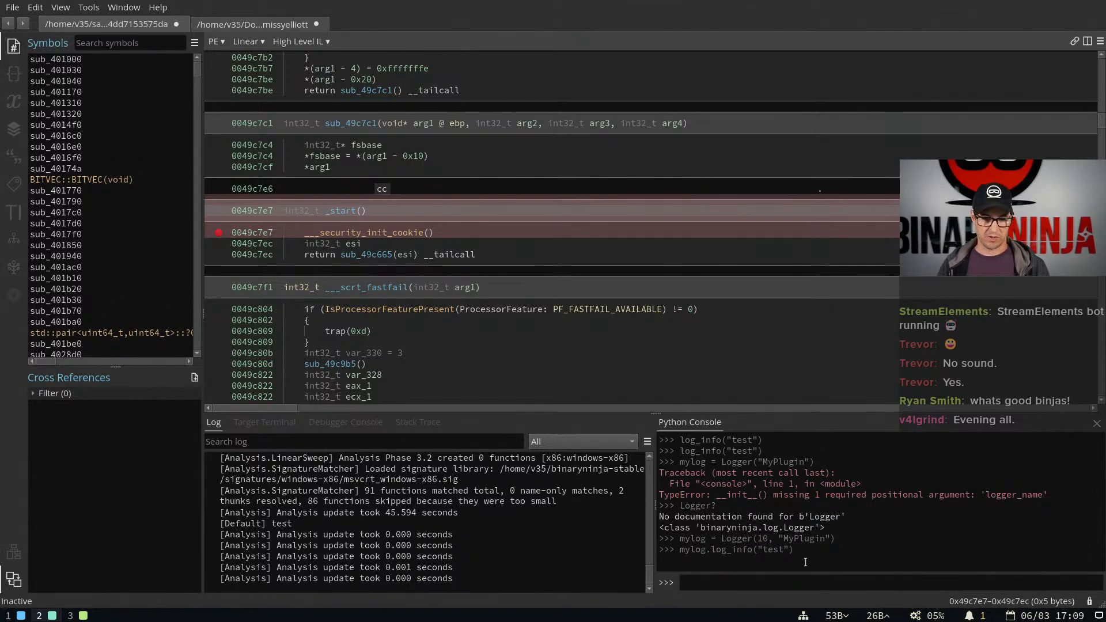
Filter the log to messages from MyPlugin only and return to the Python console
left_click(557, 439)
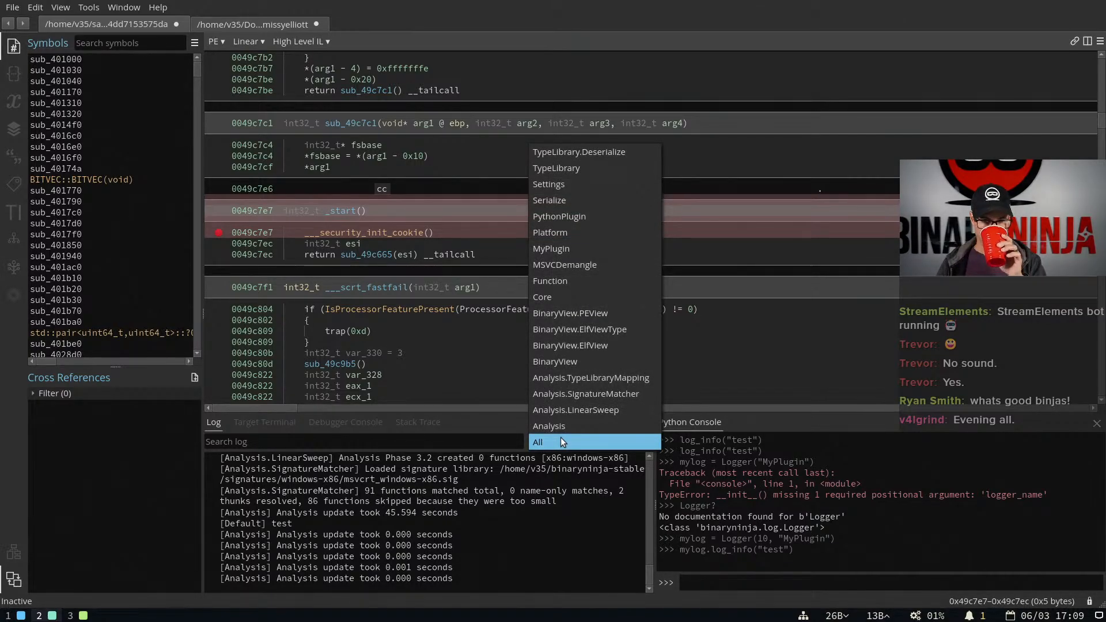
left_click(570, 248)
left_click(716, 579)
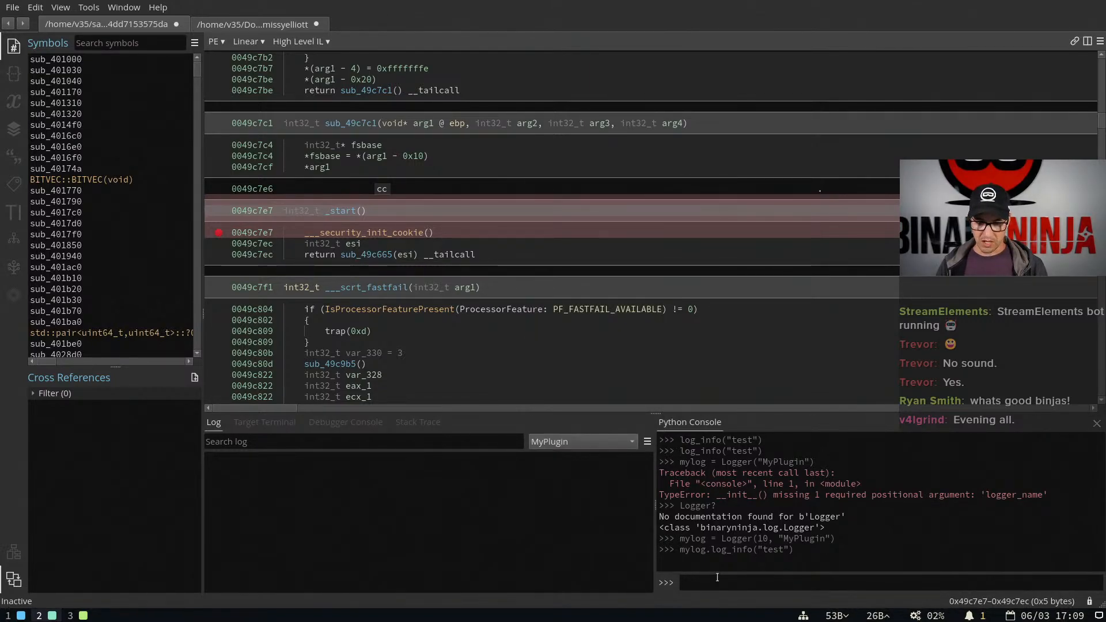
Check the Logger class's session_id parameter in the browser's API reference, then review the logger names available for filtering in Binary Ninja
key("super+3")
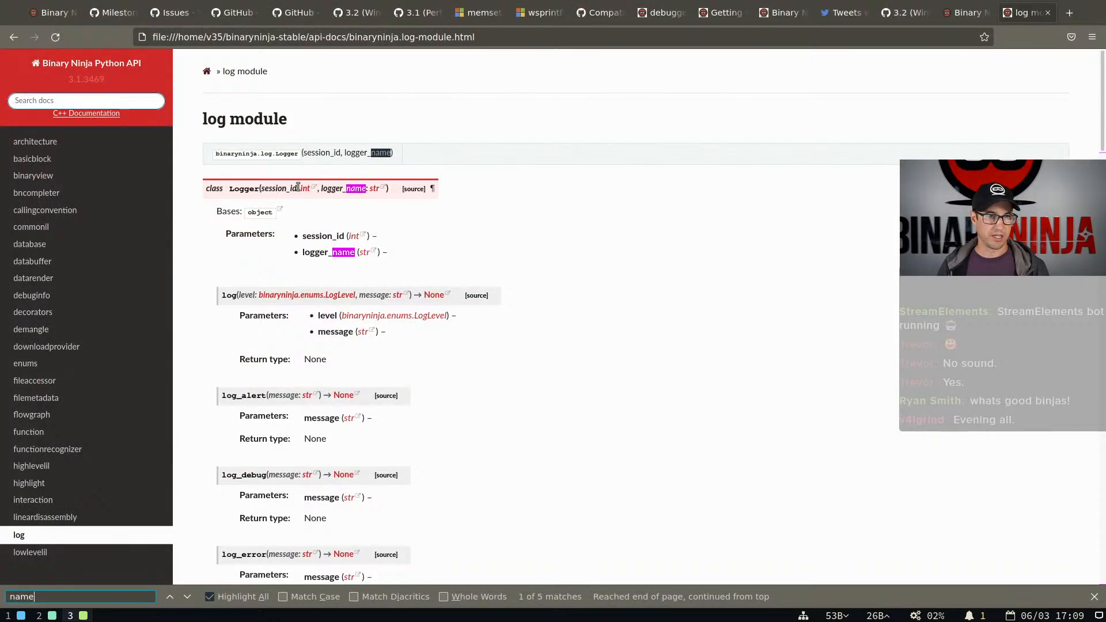
key("super+2")
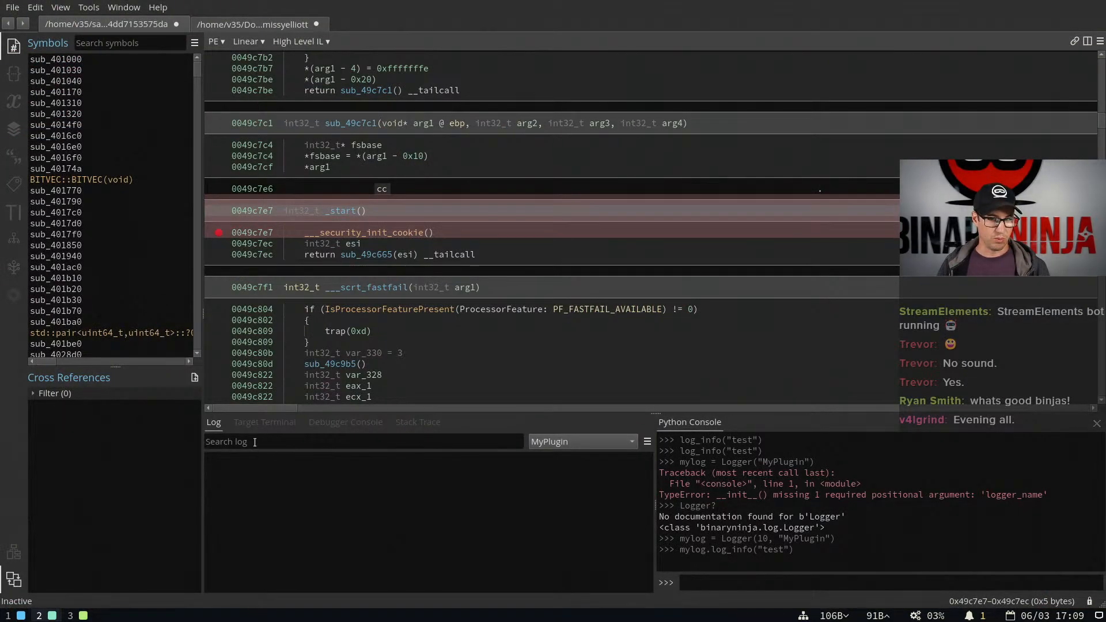
left_click(573, 443)
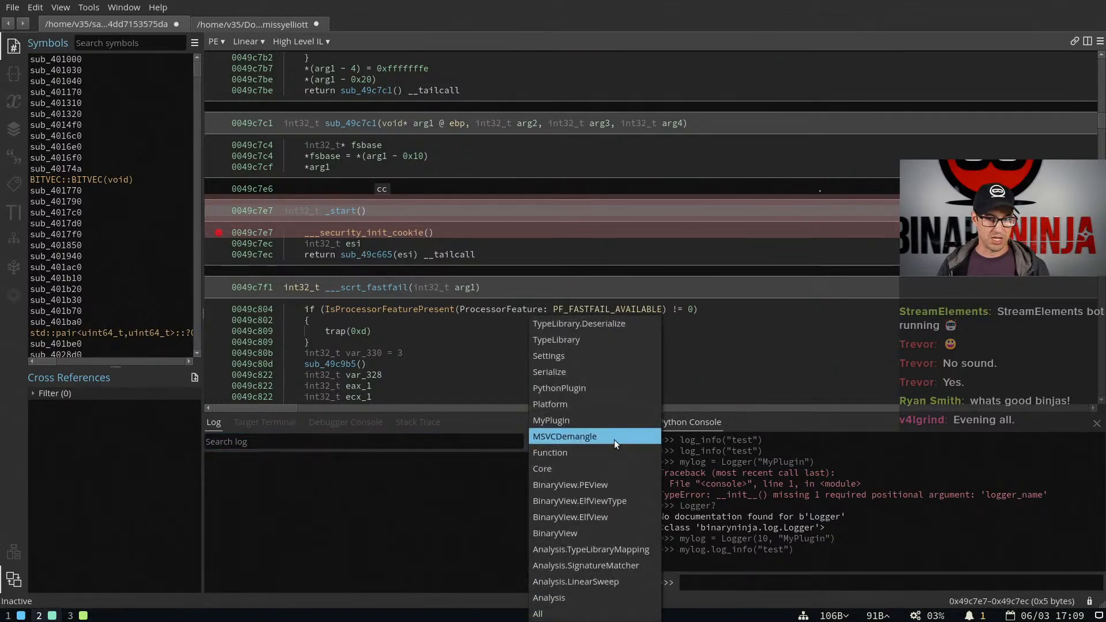
left_click(527, 446)
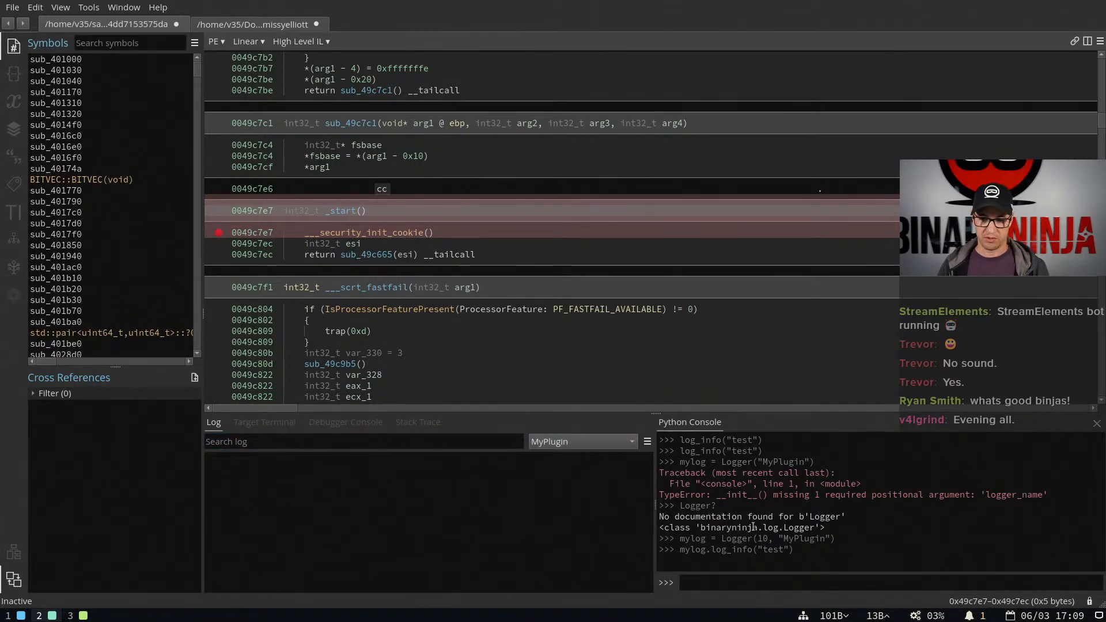
Recreate the logger with mylog = Logger(0, "MyPlugin") and rerun mylog.log_info("test")
key("Up")
key("Up")
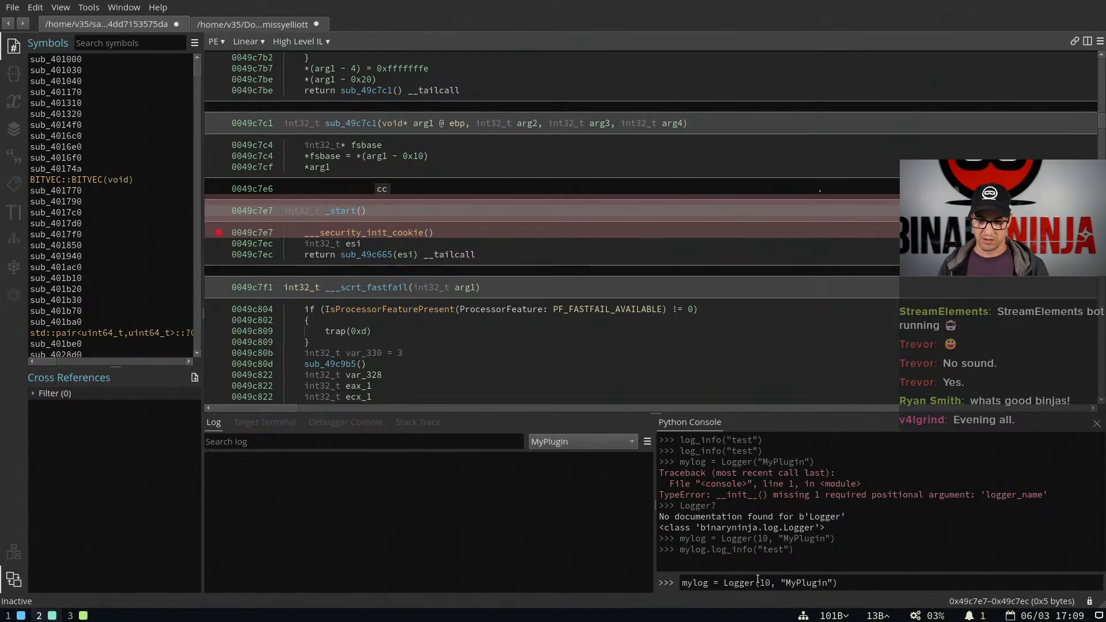
key("BackSpace")
key("BackSpace")
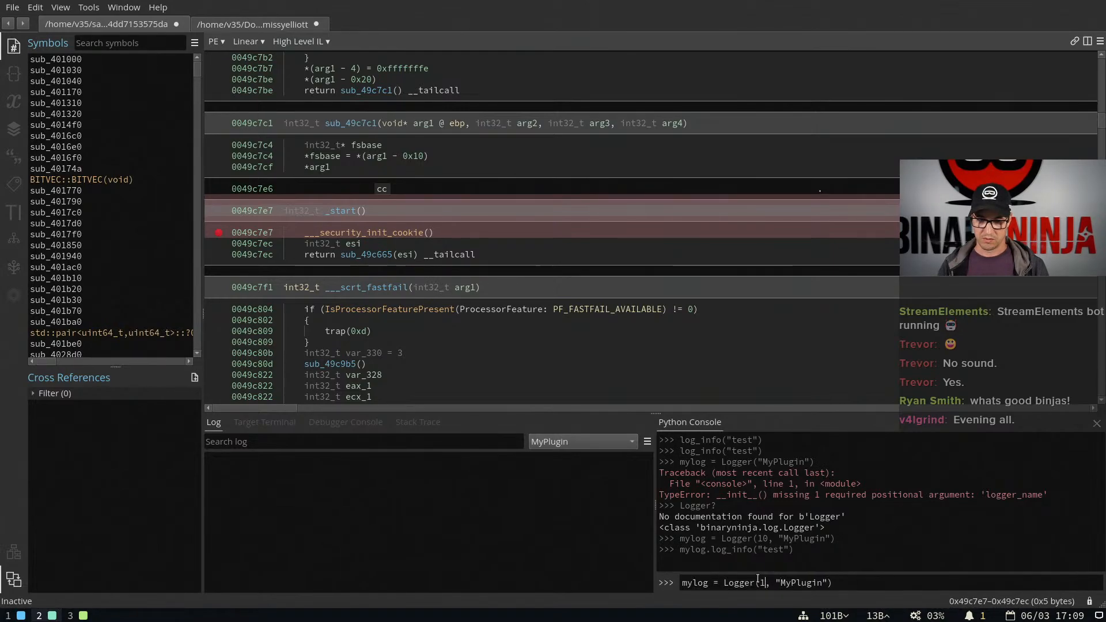
type("0")
key("Return")
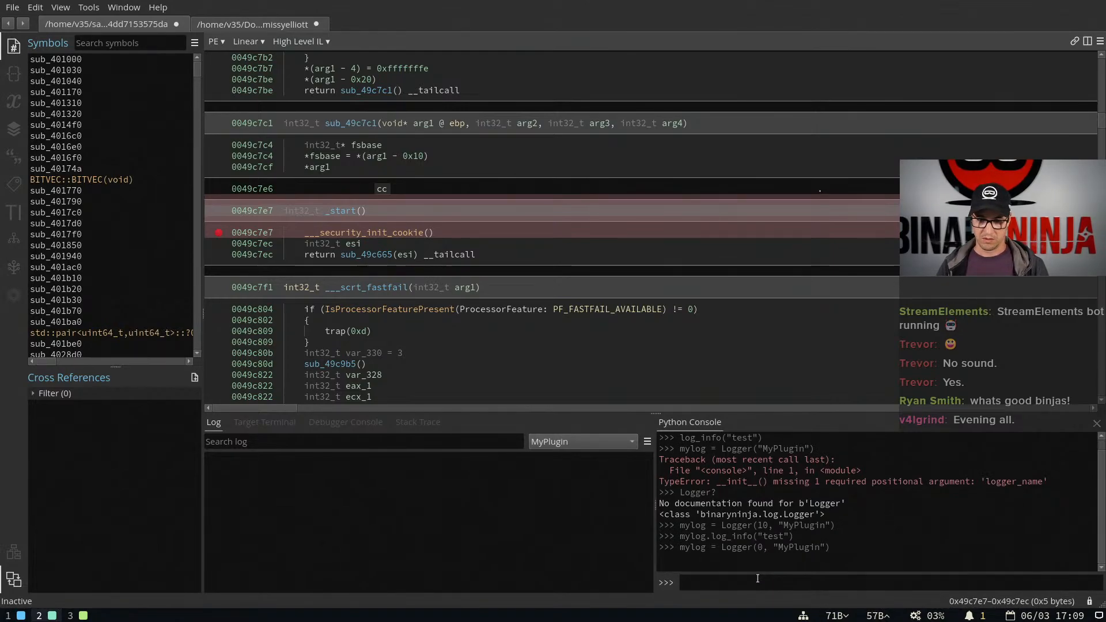
key("Up")
key("Up")
key("Return")
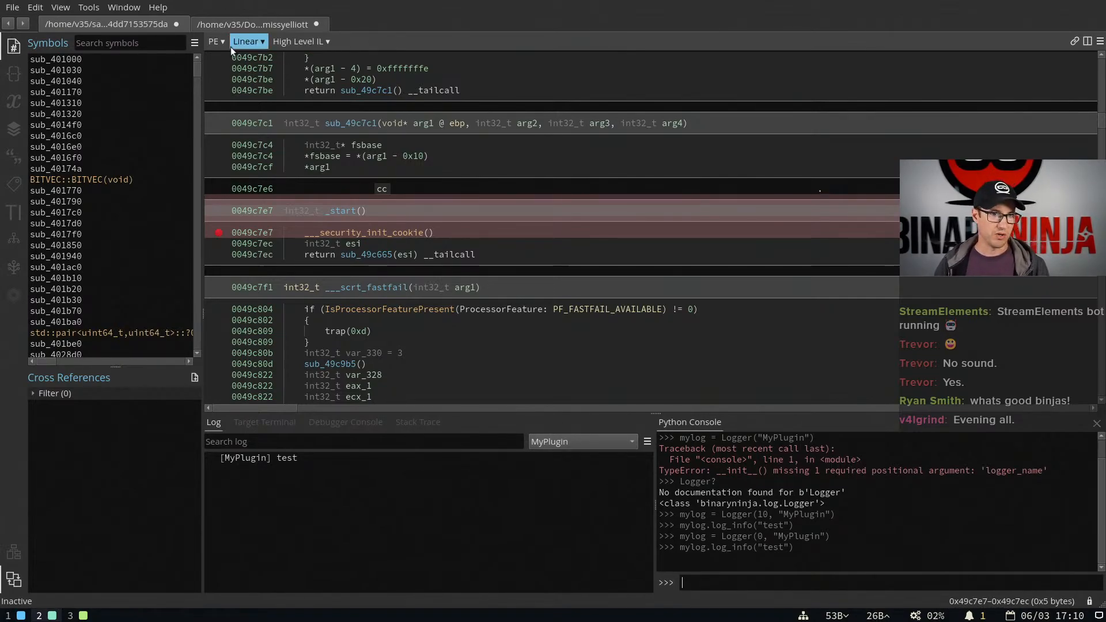
key("super+3")
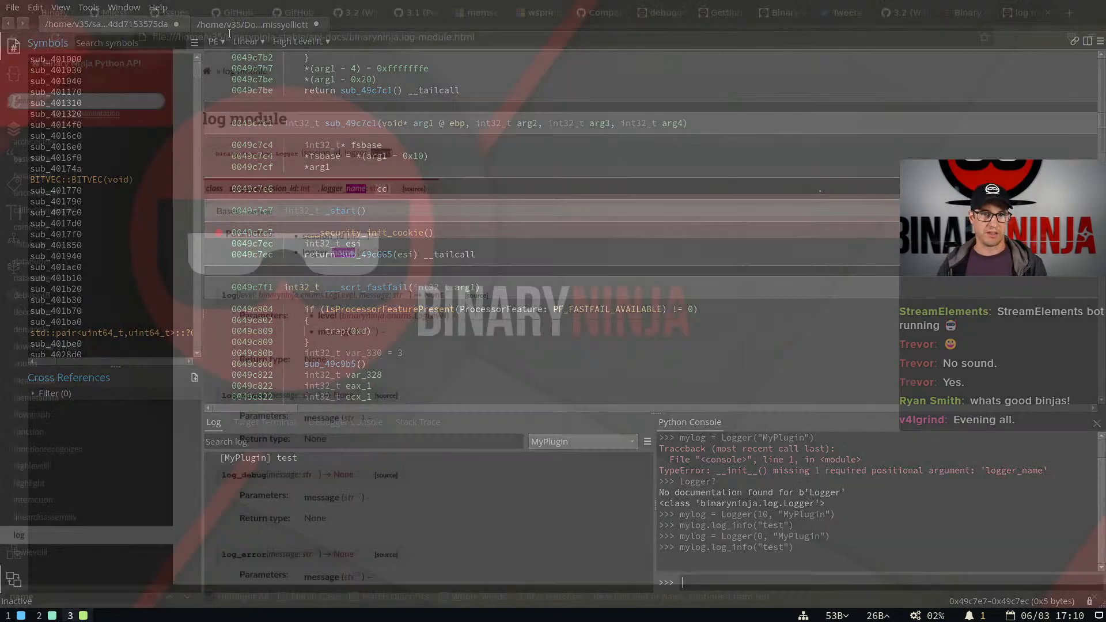
key("super+1")
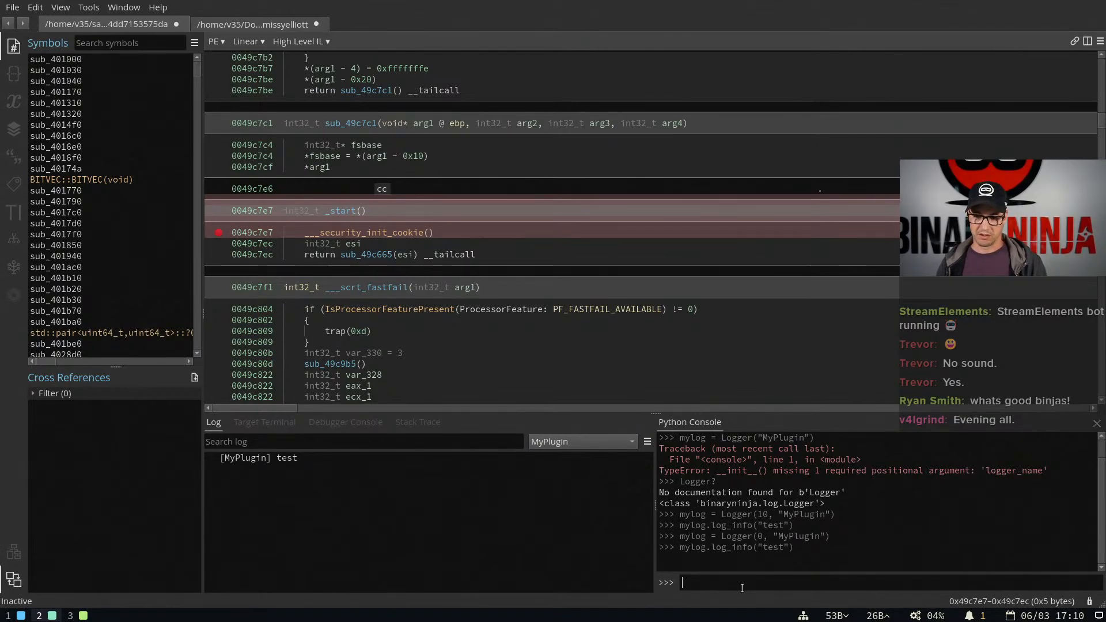
Create a second logger for a plugin sub-feature with mylog2 = Logger(0, "MyPlugin.OtherFeature")
key("Up")
key("Up")
key("Left")
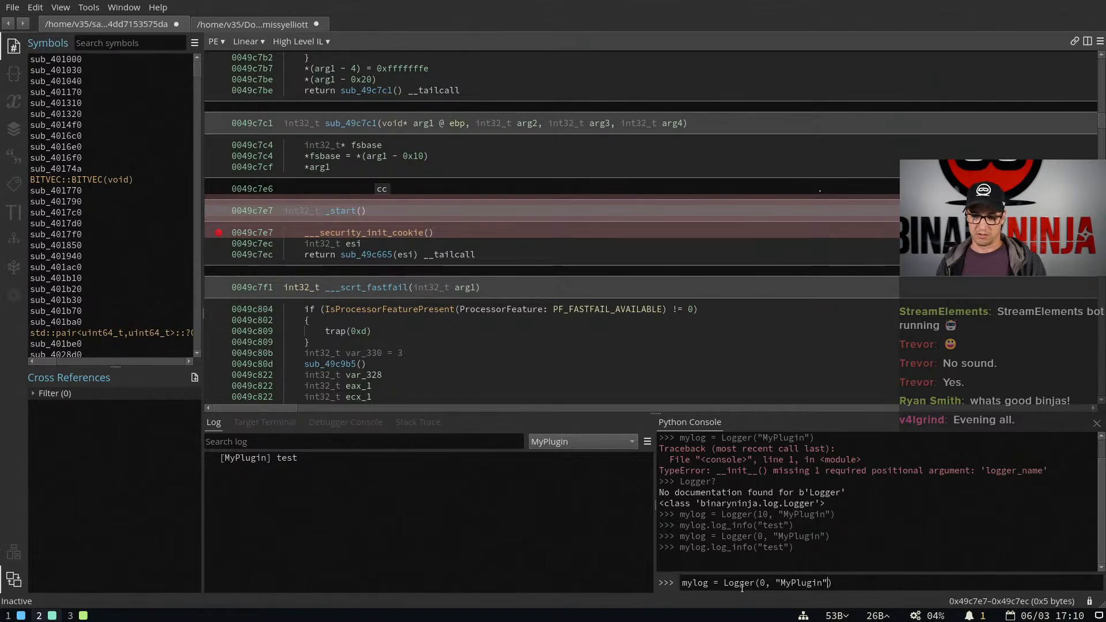
type(".OtherFeature")
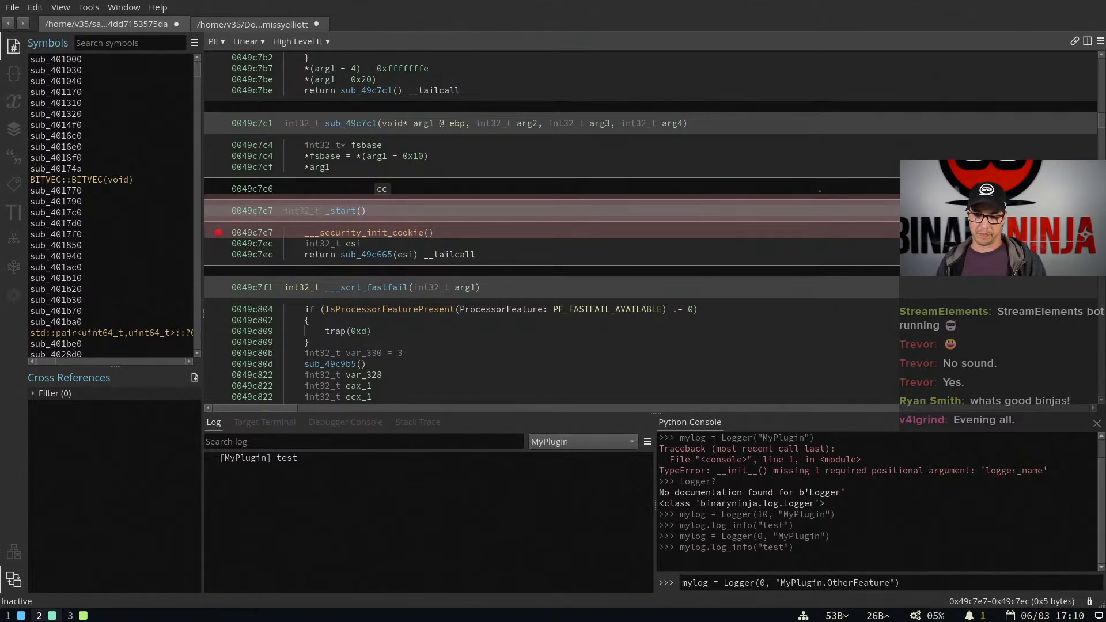
key("Home")
key("Right")
key("Right")
key("Right")
key("Right")
type("2")
key("Return")
Log the error "this feature had a problem" through mylog2 using log_error
type("myo2")
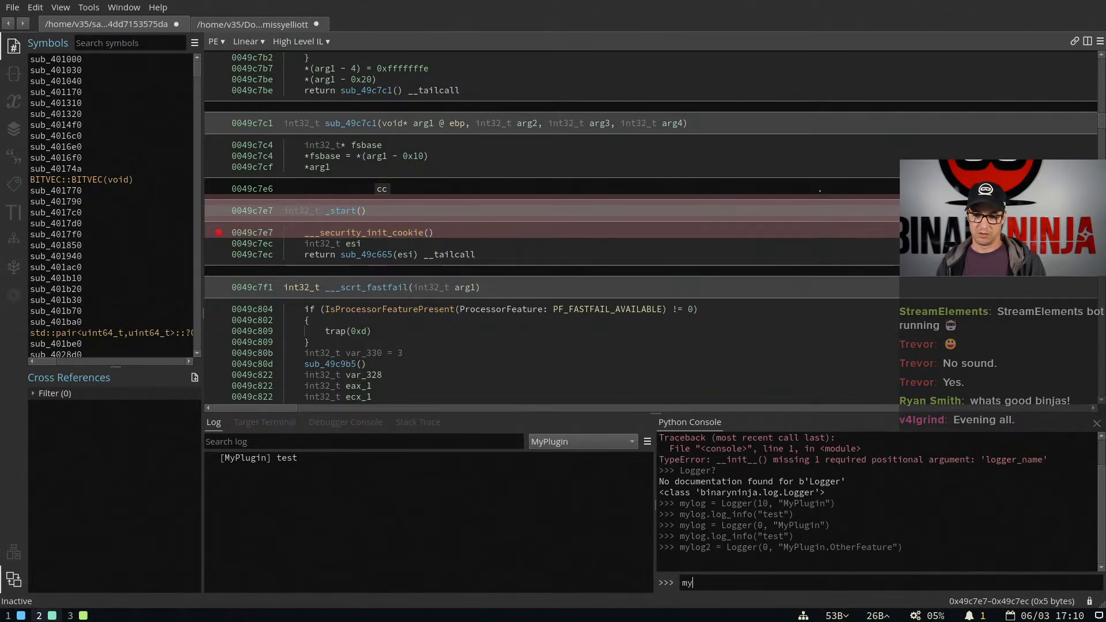
key("BackSpace")
key("BackSpace")
type("log2.log_error(")
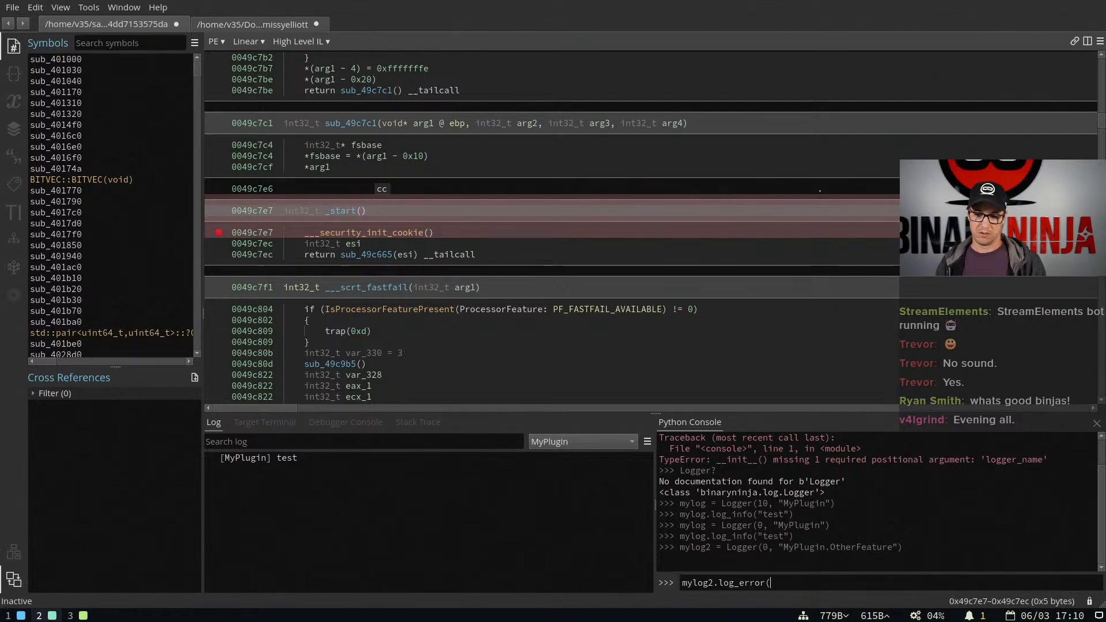
type("\"this feature had a problem\")")
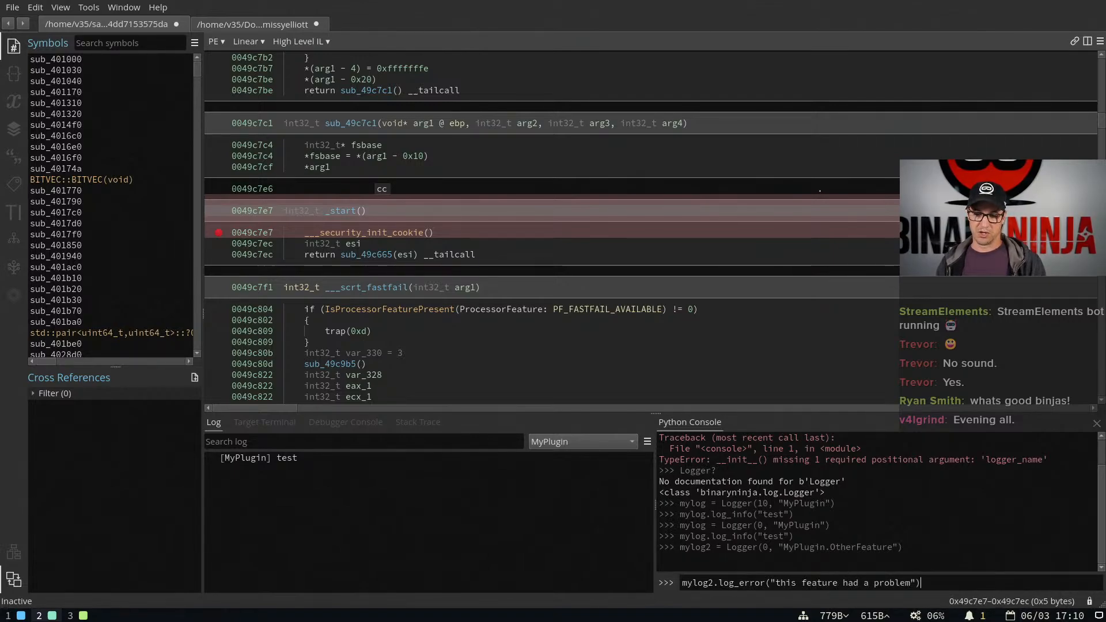
key("Return")
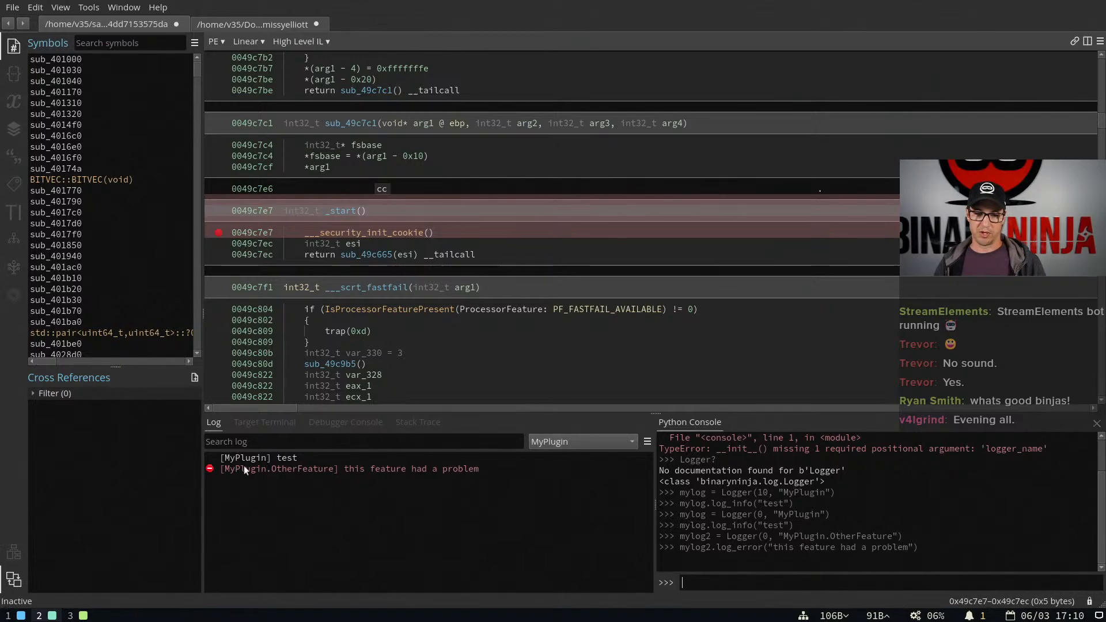
Filter the log to MyPlugin.OtherFeature, then set the filter back to All
left_click(609, 439)
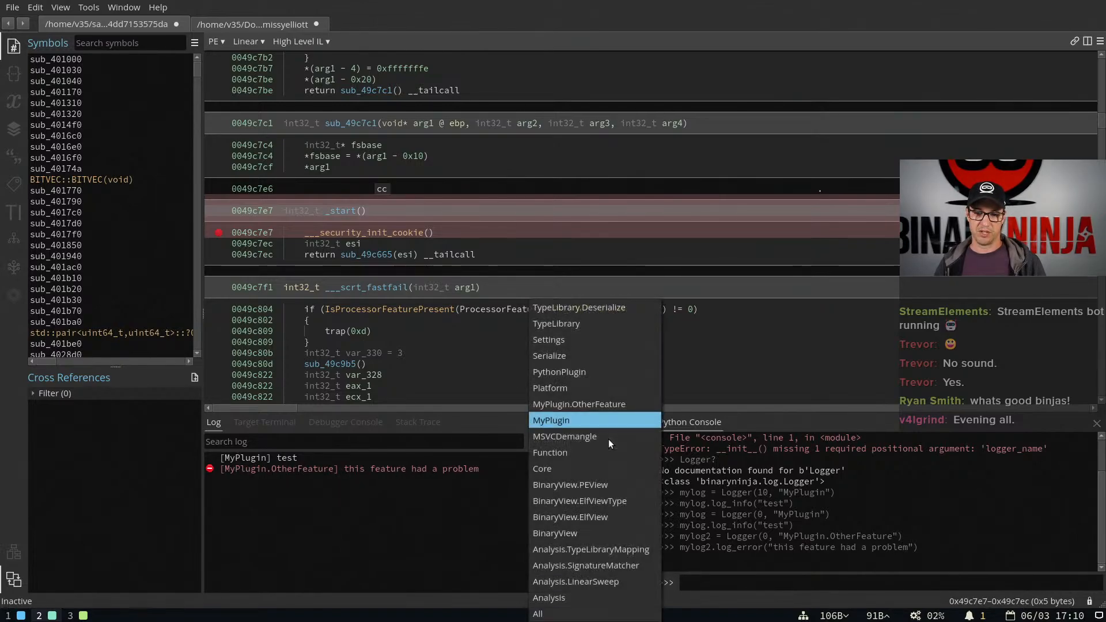
left_click(595, 405)
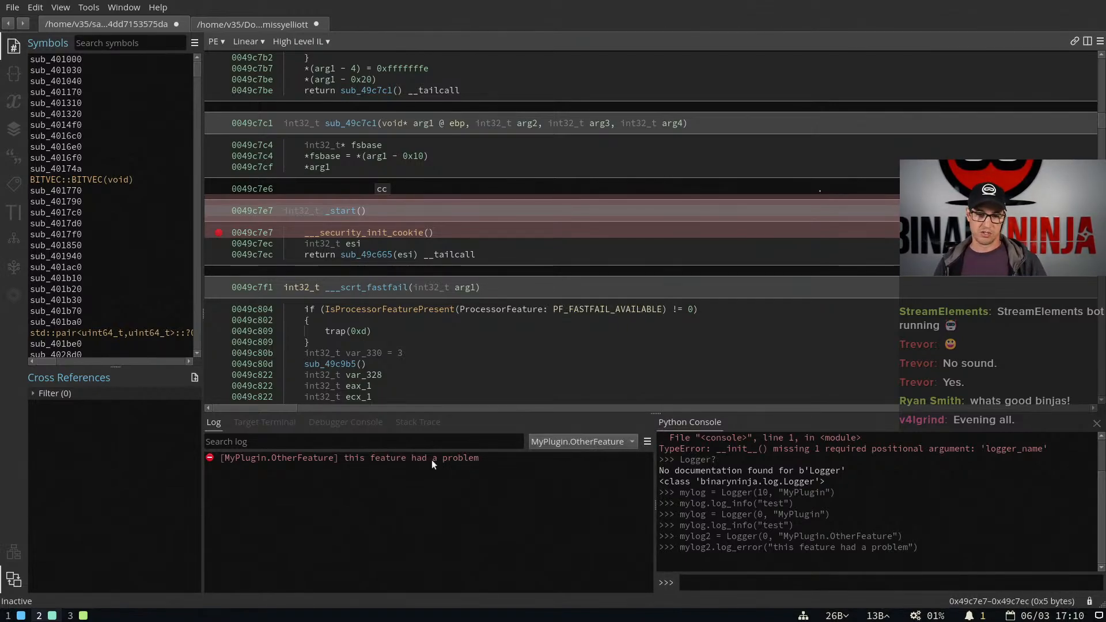
left_click(556, 442)
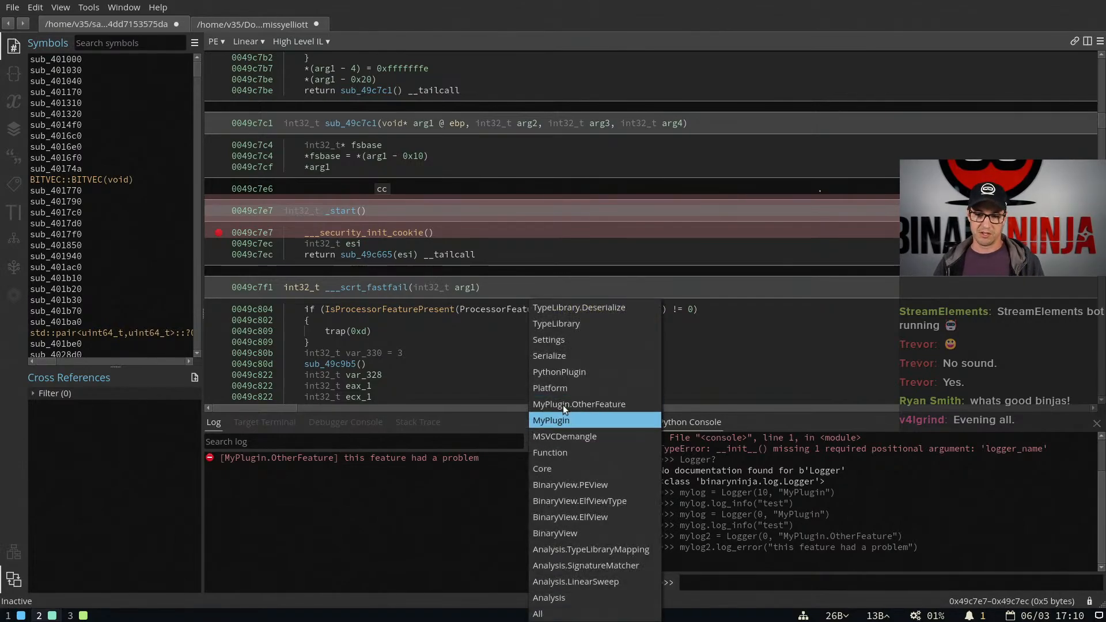
left_click(562, 613)
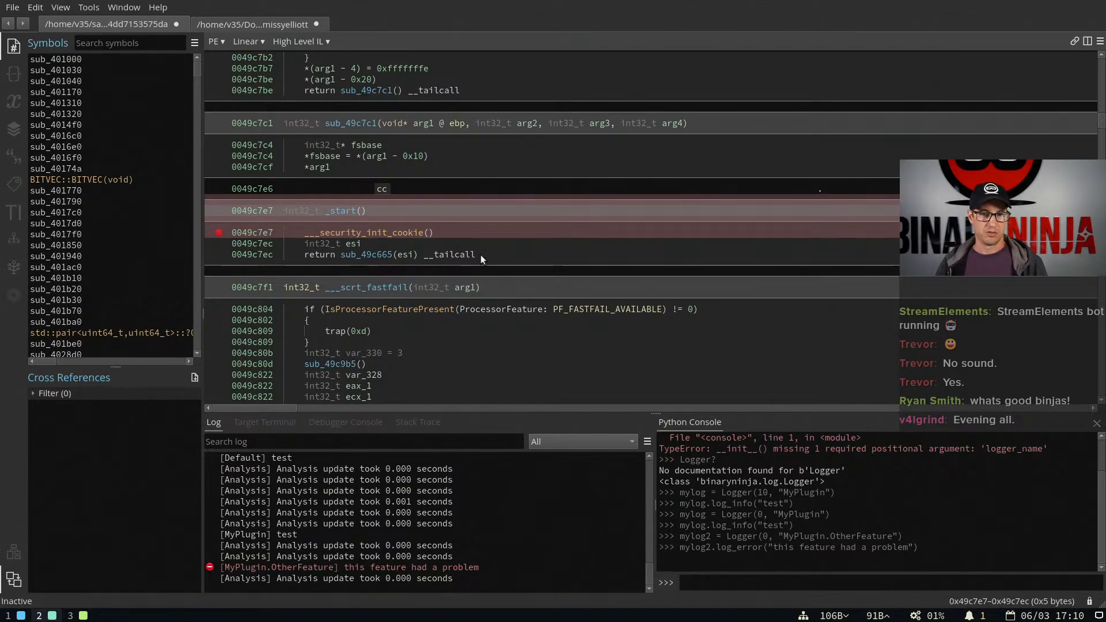
Open the settings, search for "debugger" and reset the Debugger Plugin (Beta) setting to its default
left_click(426, 209)
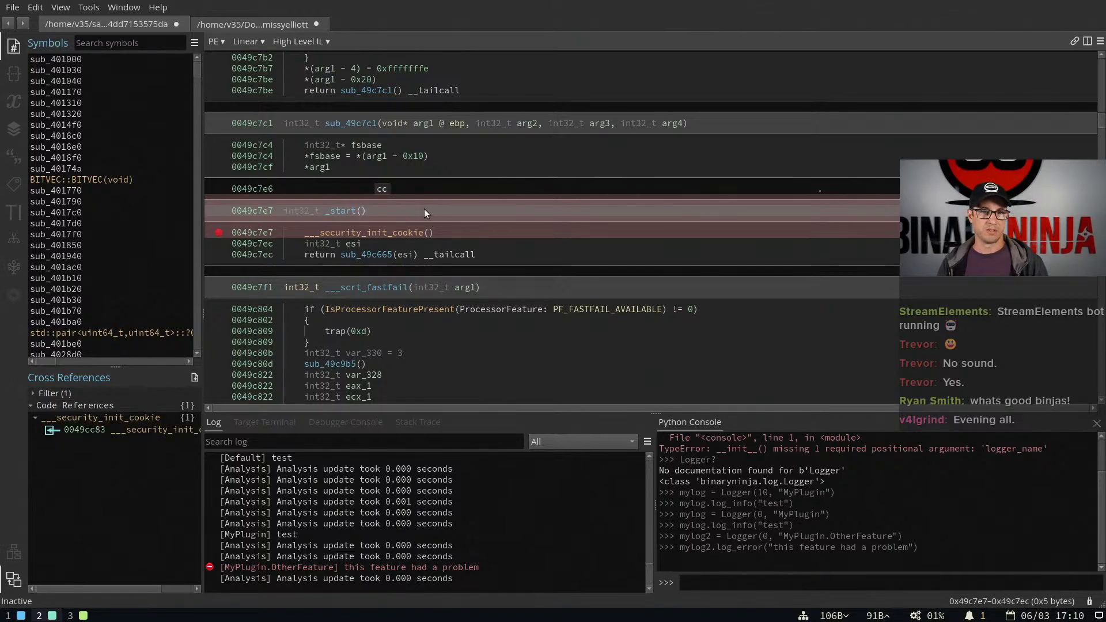
key("ctrl+comma")
type("debugger")
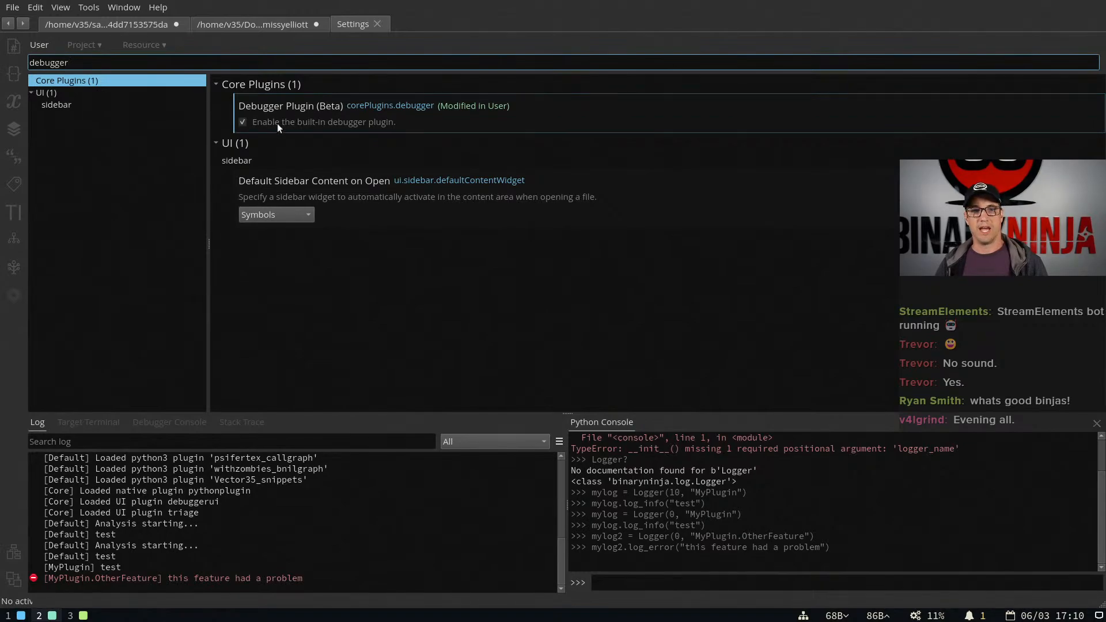
right_click(366, 118)
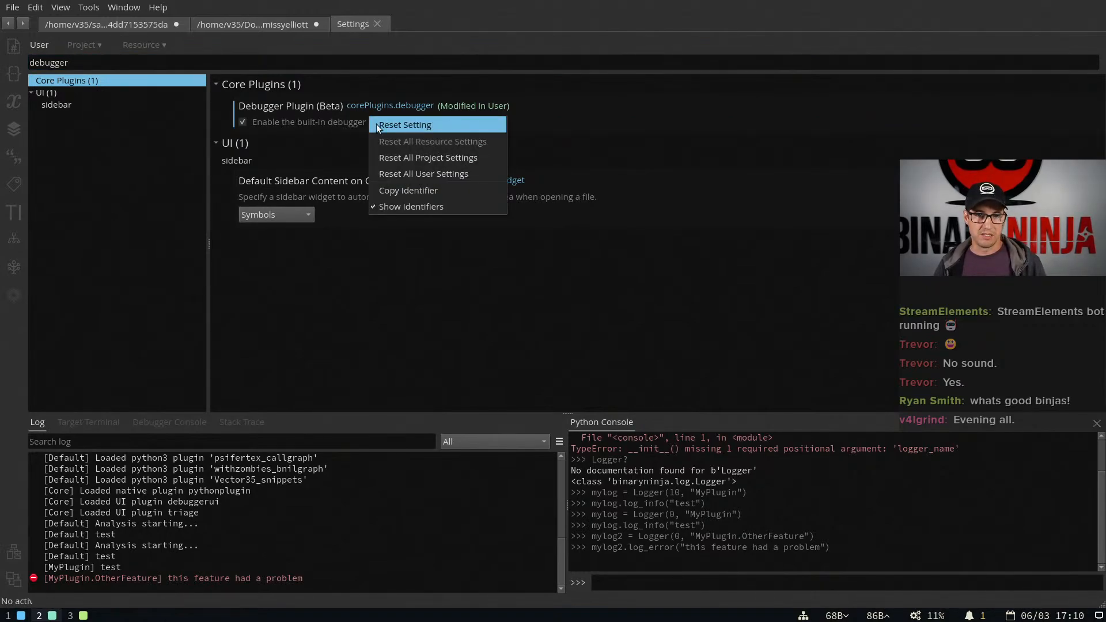
left_click(375, 123)
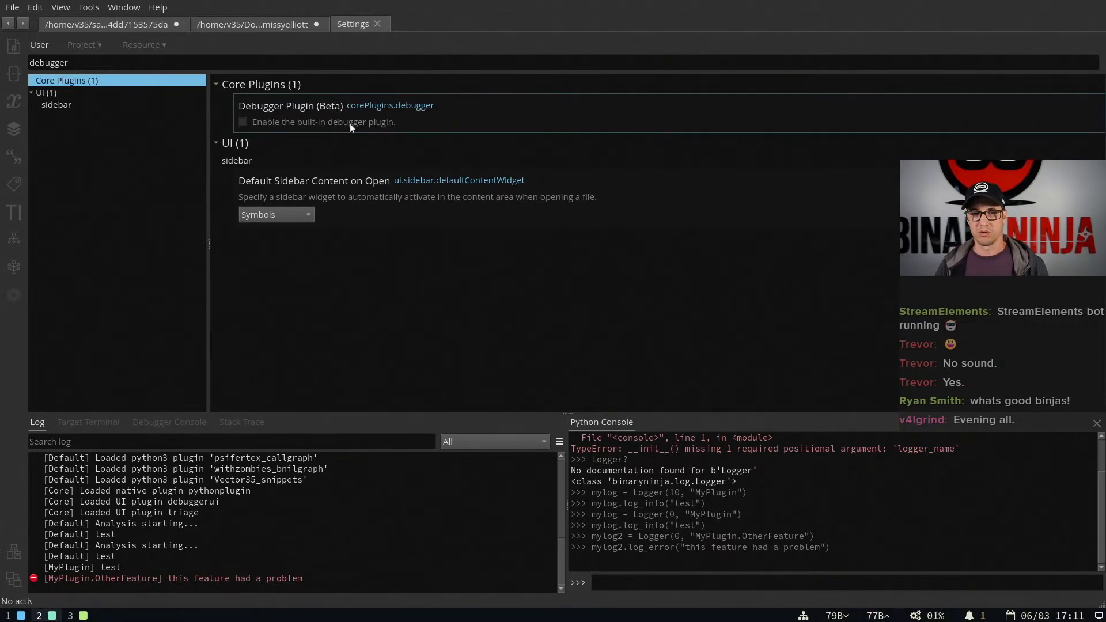
Enable the built-in debugger plugin, close the settings and return to the PE binary containing the _start breakpoint
left_click(242, 121)
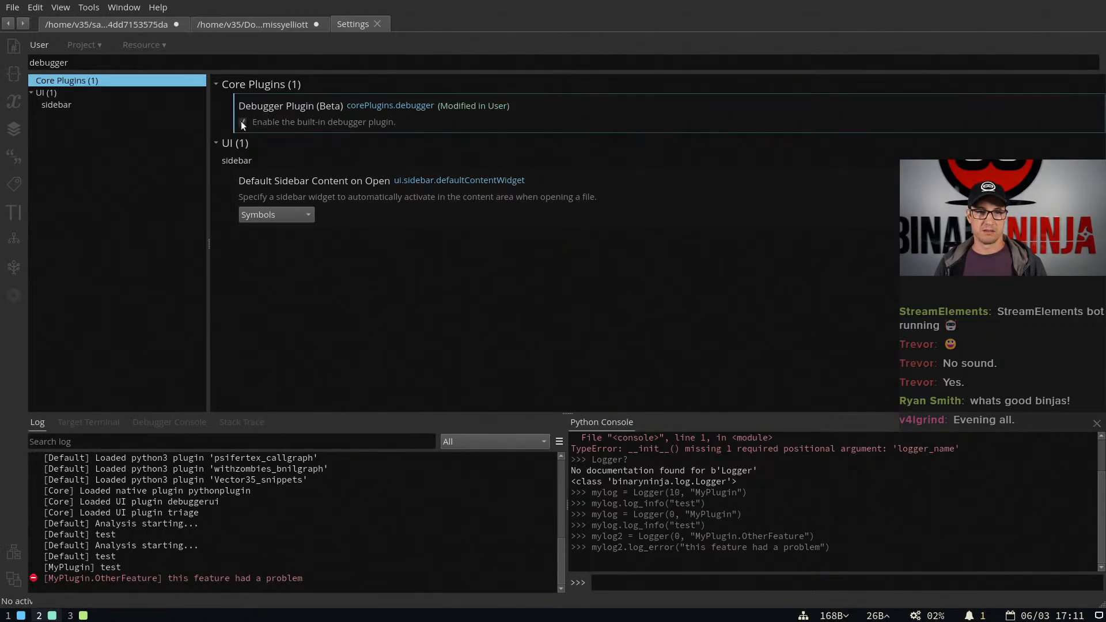
middle_click(343, 20)
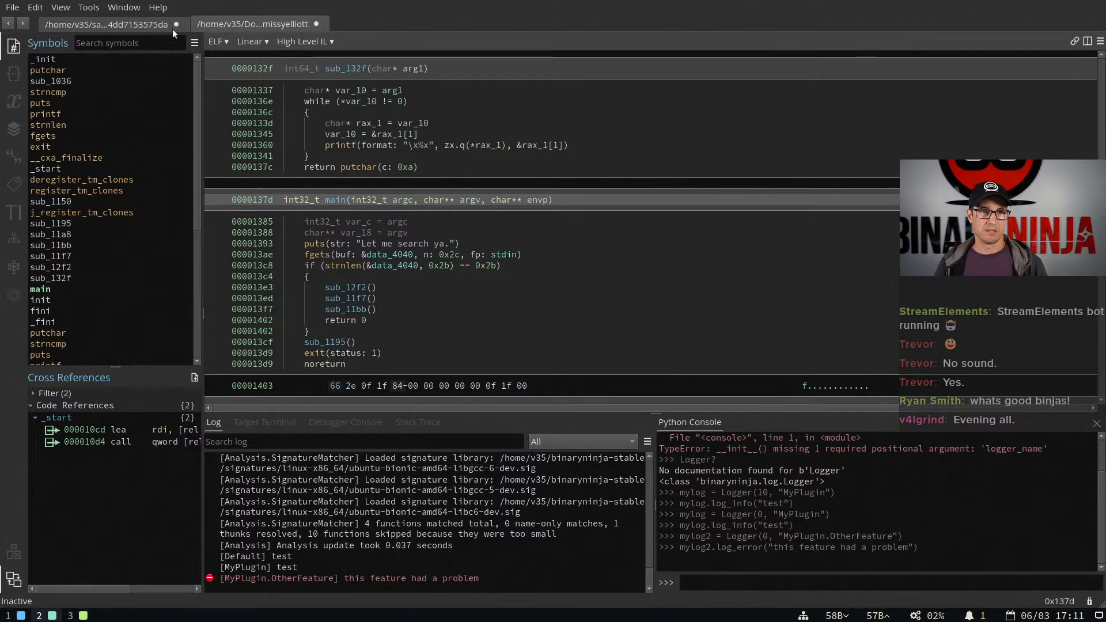
left_click(140, 23)
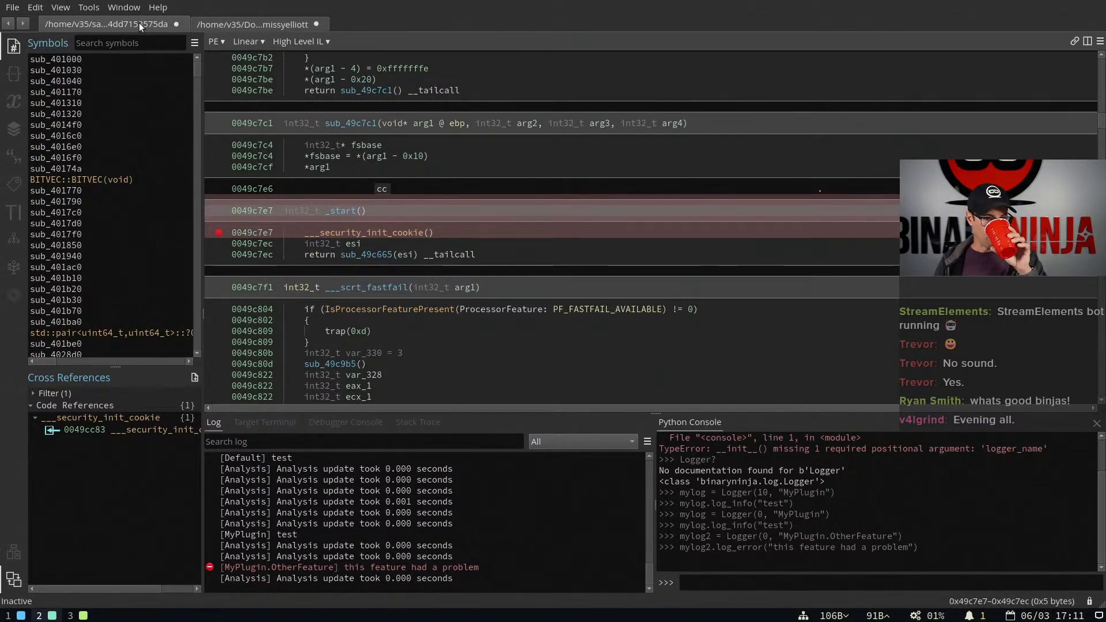
Switch to the browser, open github.com/vector35/debugger and look through the debugger repository's README
key("super+3")
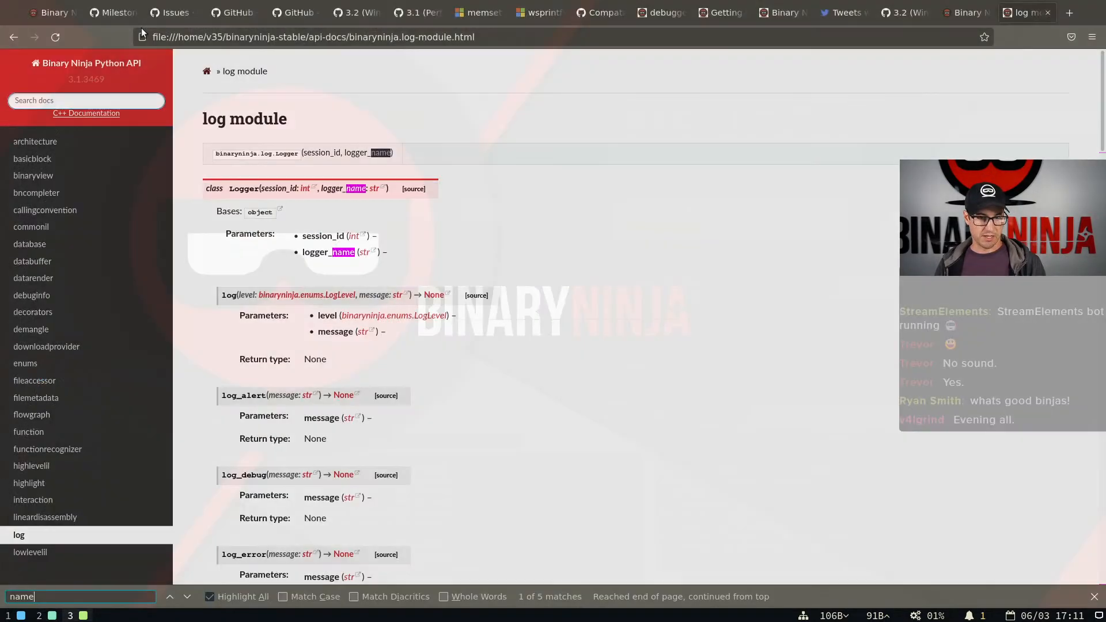
key("ctrl+l")
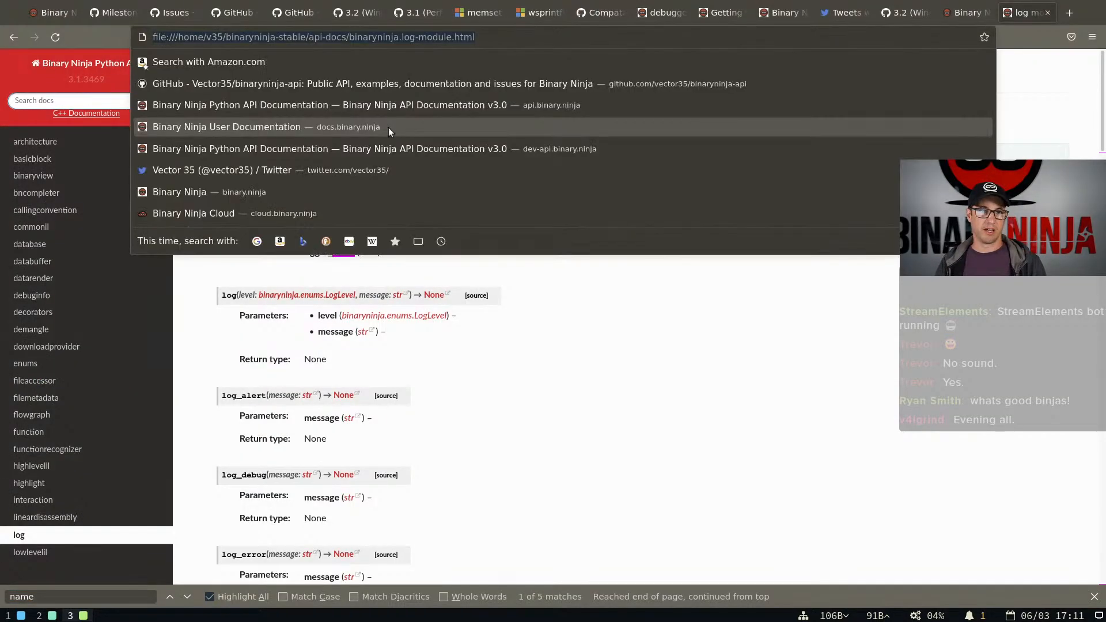
type("github.com/vector35/debugger")
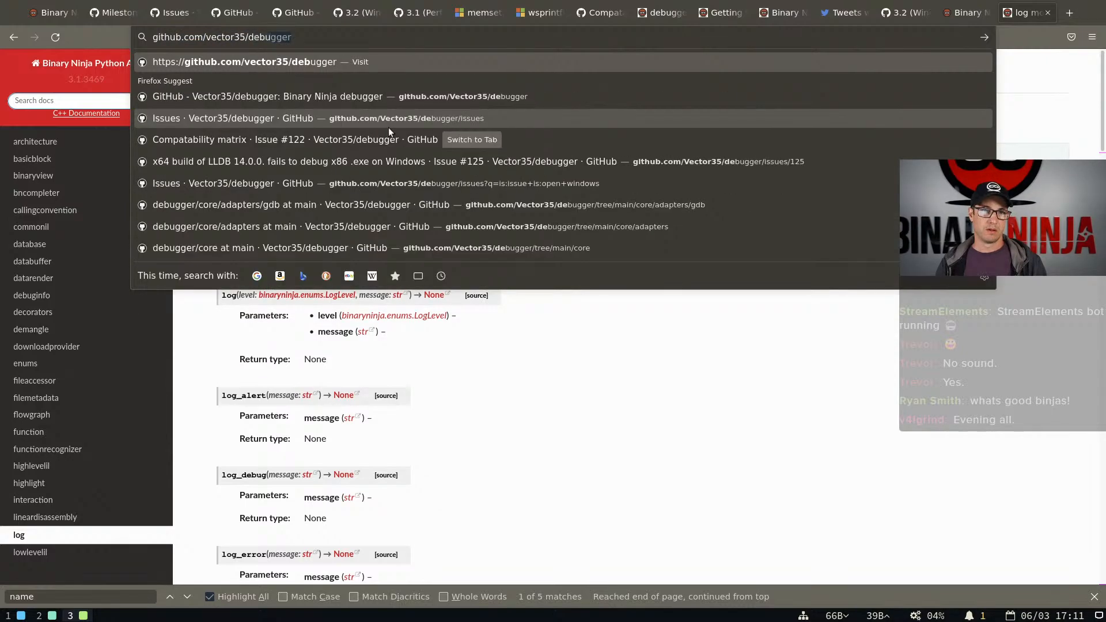
key("Return")
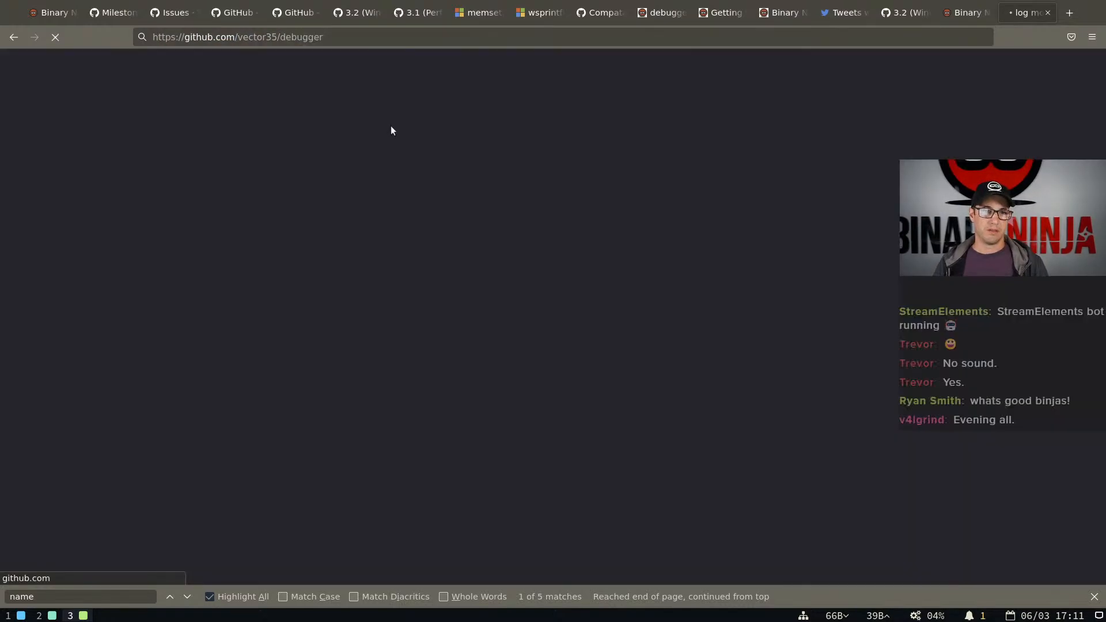
scroll(383, 208, "down", 20)
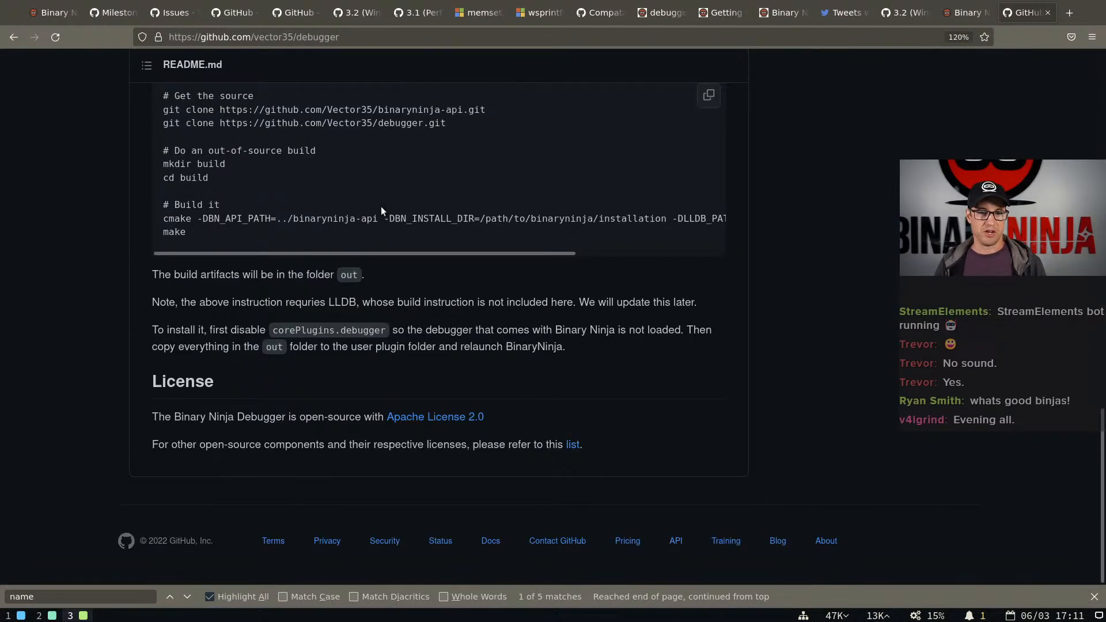
scroll(381, 210, "up", 6)
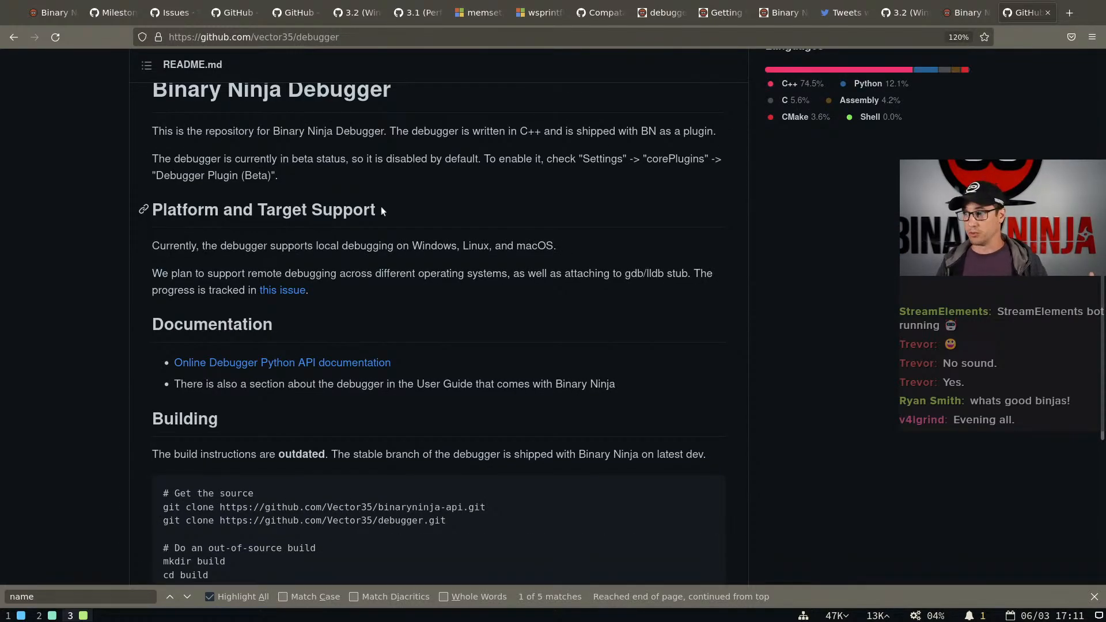
scroll(381, 206, "up", 10)
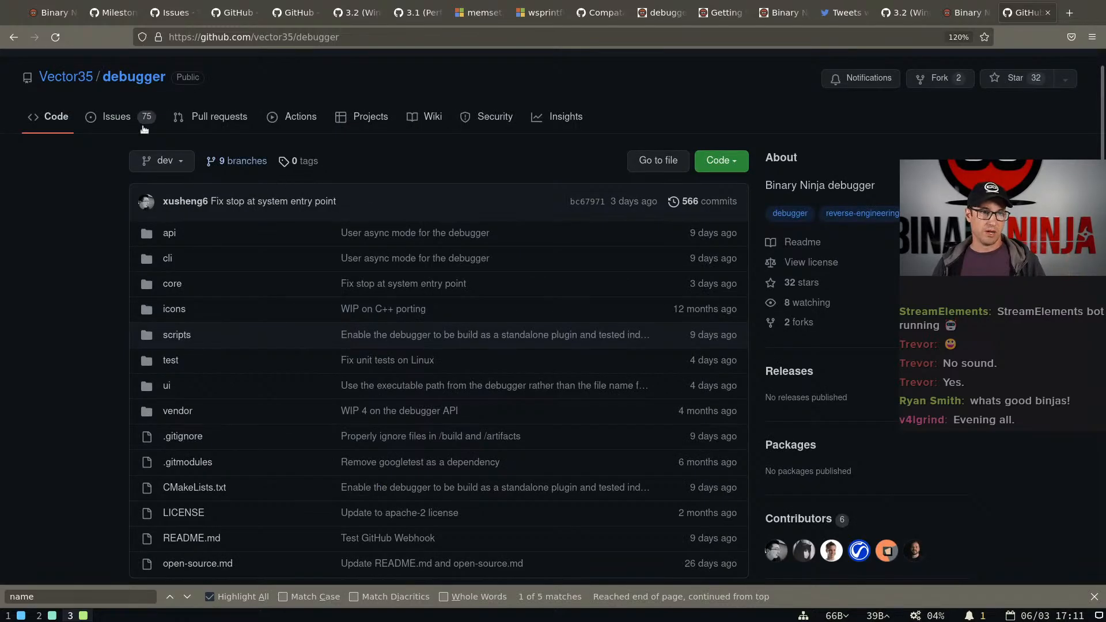
Open the debugger repository's issues and look through the list of open ones
left_click(110, 114)
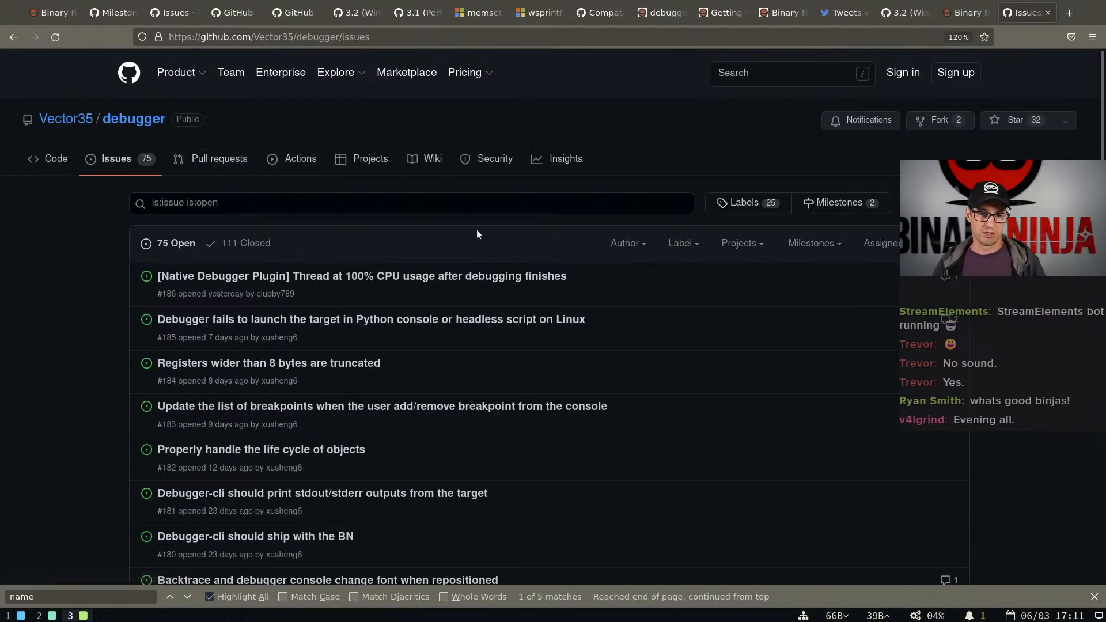
scroll(476, 229, "down", 10)
scroll(477, 234, "down", 6)
scroll(507, 233, "up", 8)
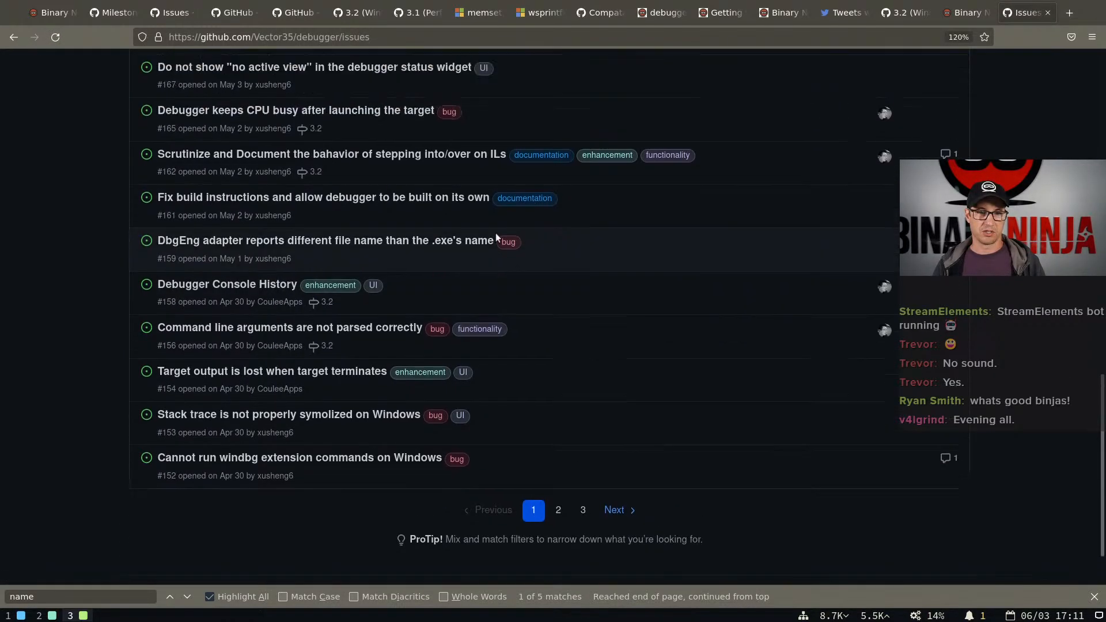
scroll(288, 324, "up", 8)
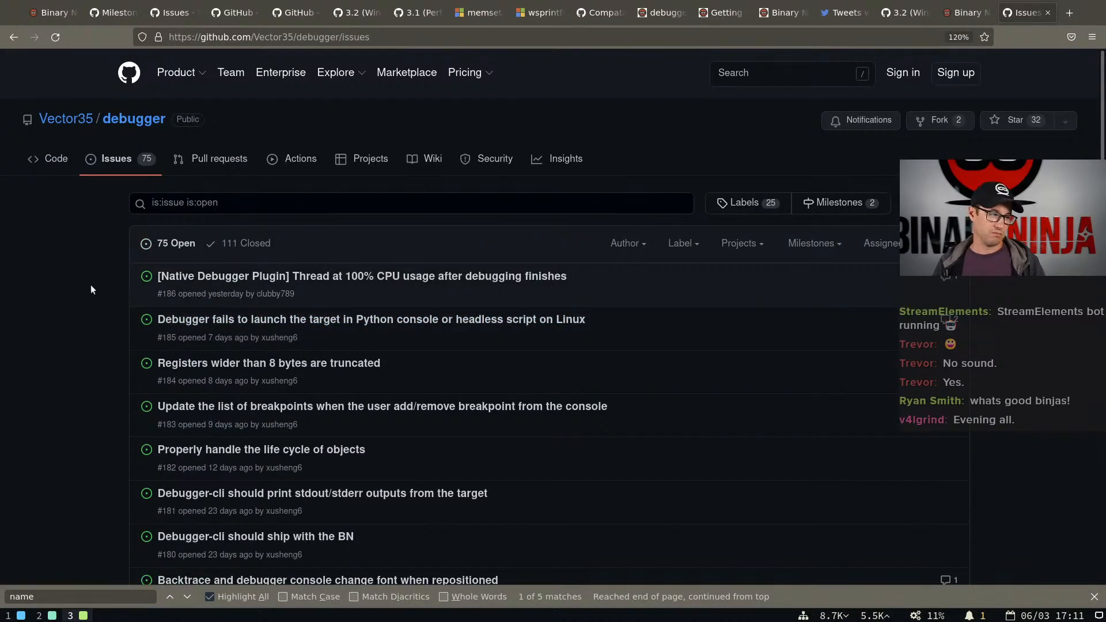
scroll(89, 285, "down", 10)
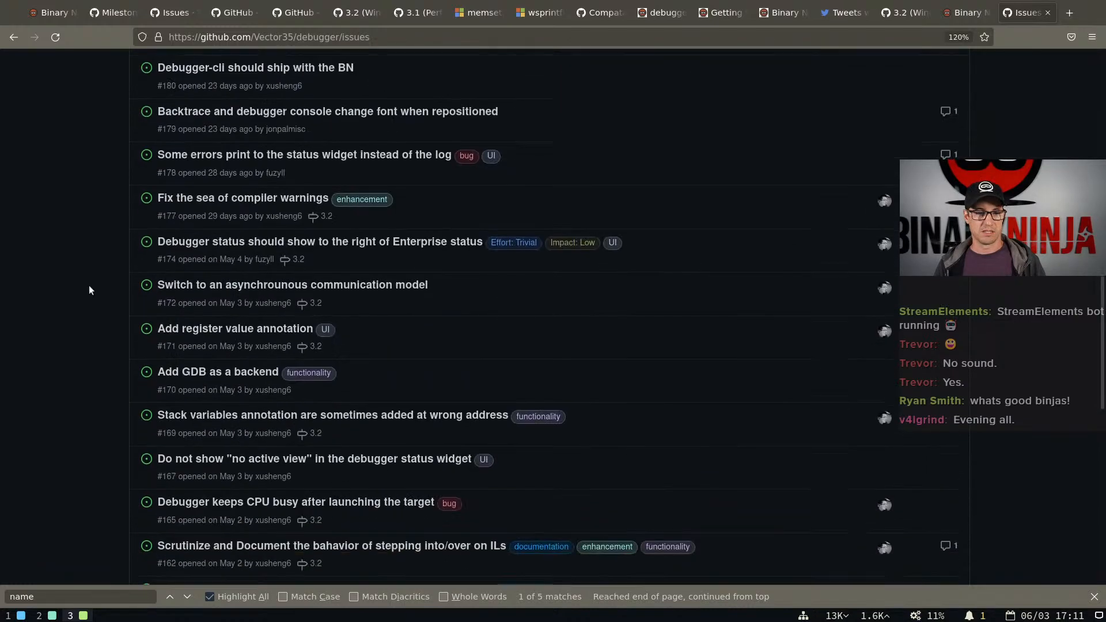
scroll(89, 285, "up", 10)
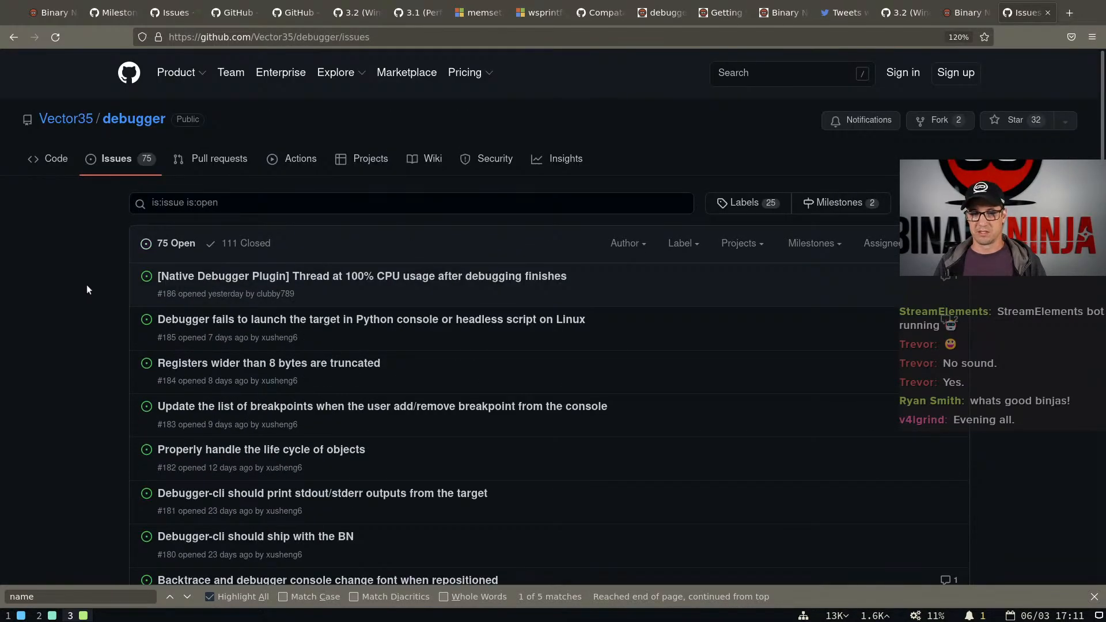
Return to the debugger repository to view the README's License section, and go back to the log module documentation
left_click(12, 40)
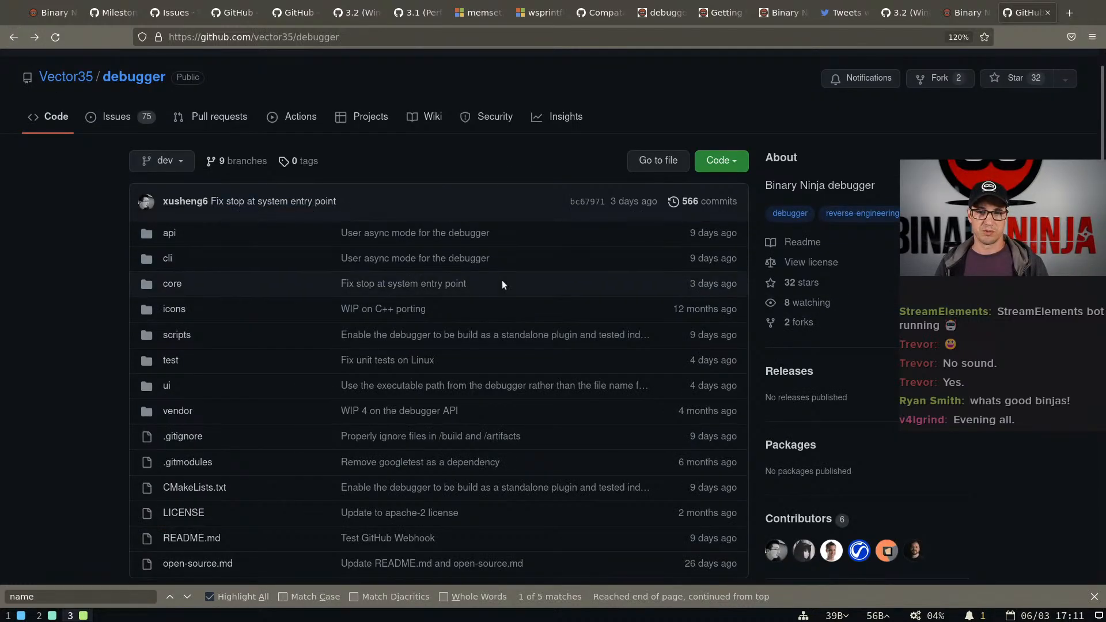
scroll(501, 281, "down", 15)
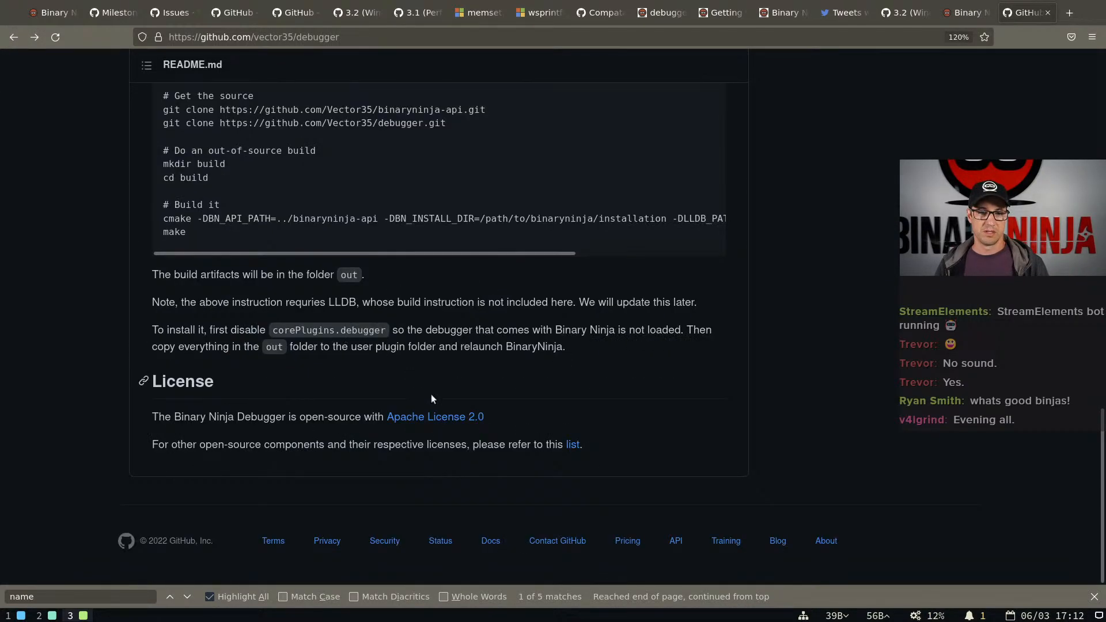
left_click(12, 38)
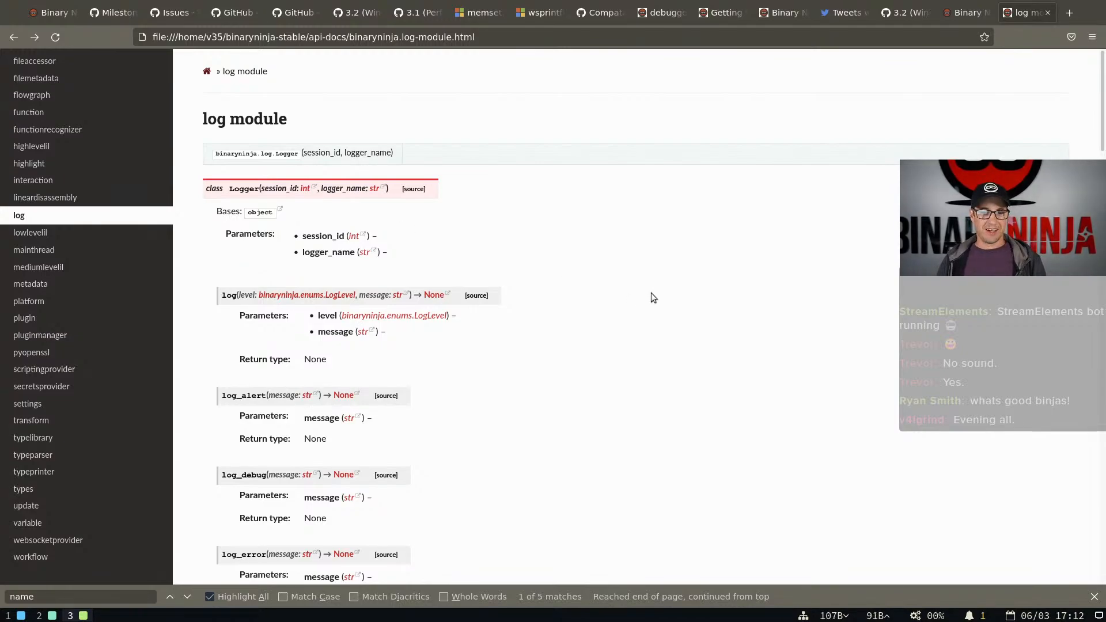
Open the 3.1 Performance Release blog post and review its charts on memory usage, analysis times and database load speed
key("super+2")
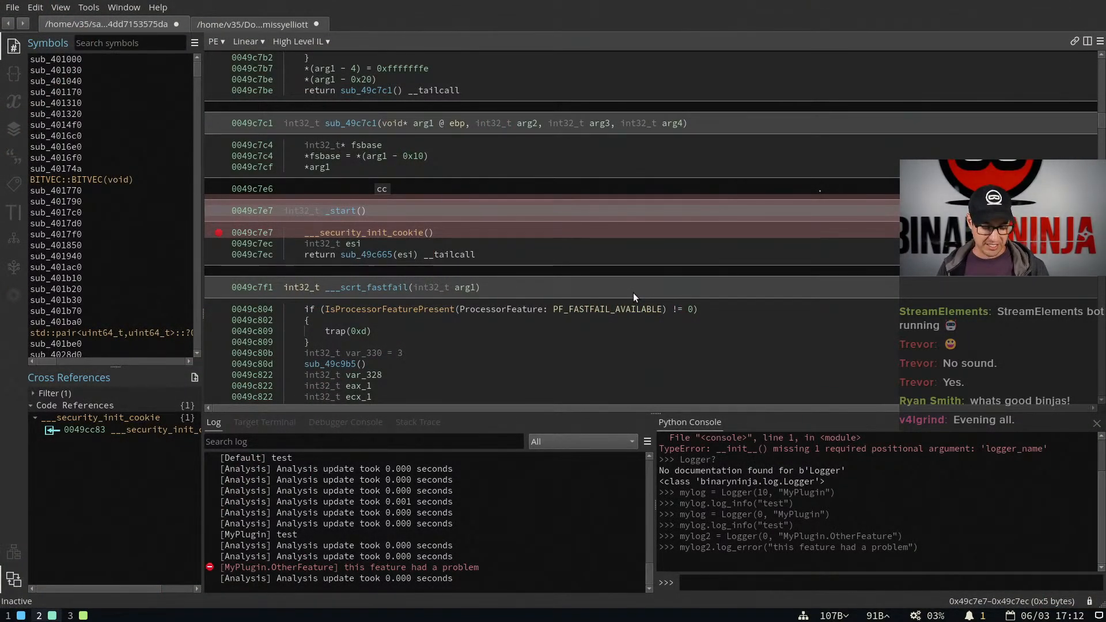
key("super+3")
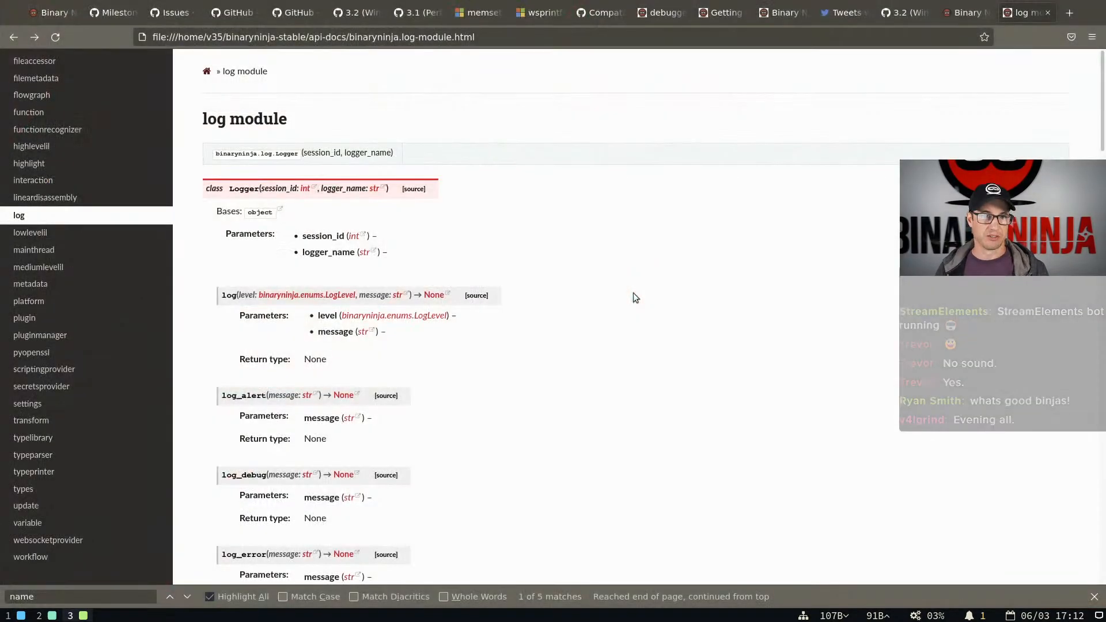
left_click(955, 20)
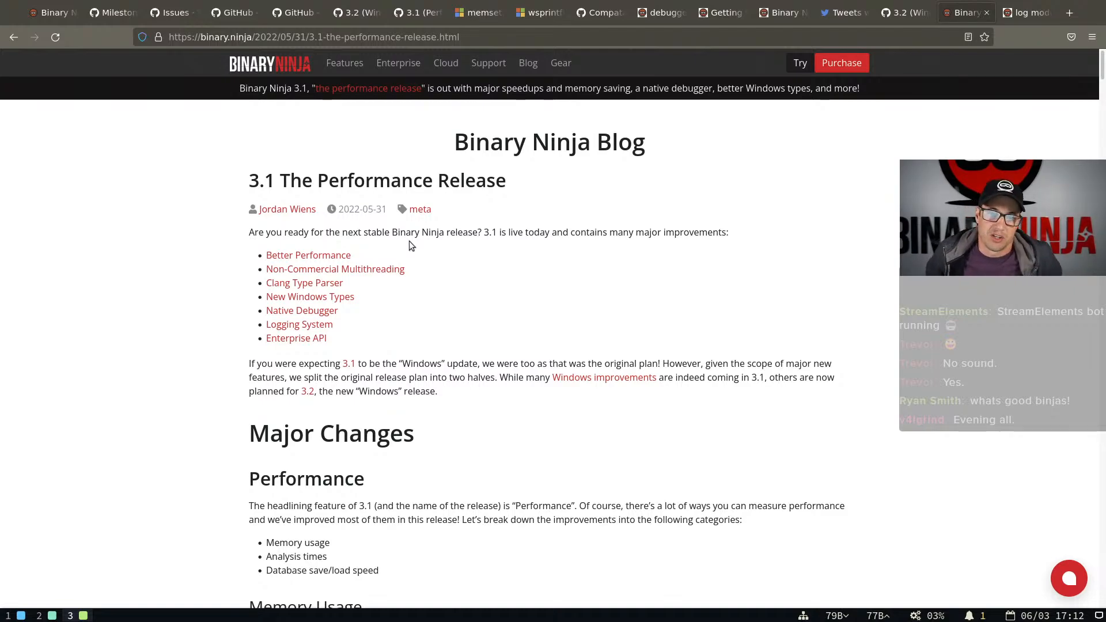
scroll(411, 244, "down", 4)
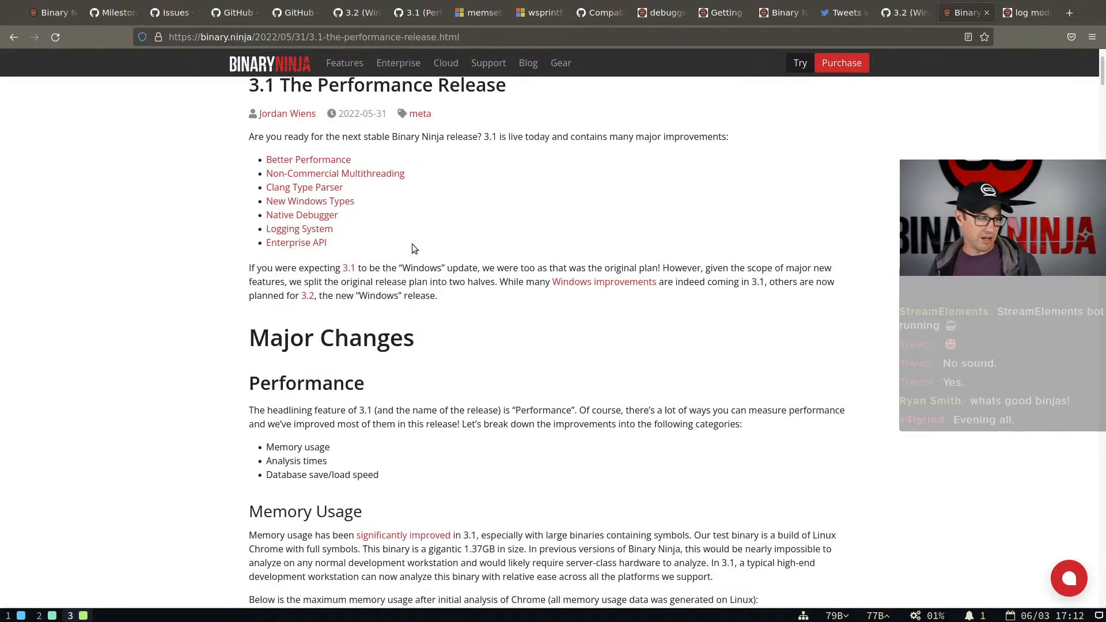
scroll(519, 276, "down", 3)
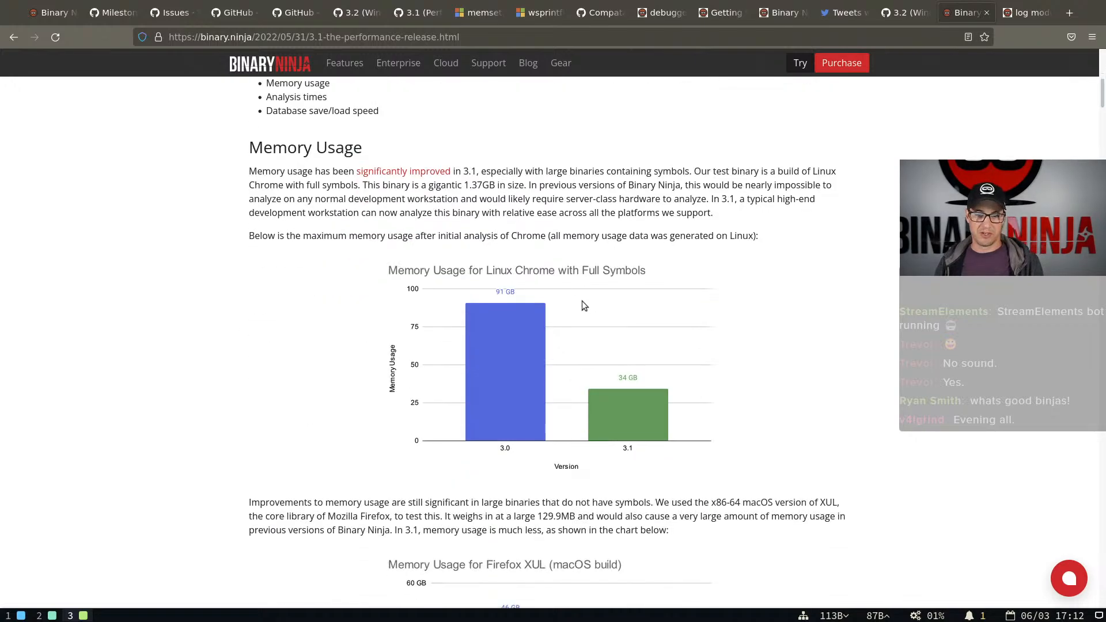
scroll(585, 253, "down", 6)
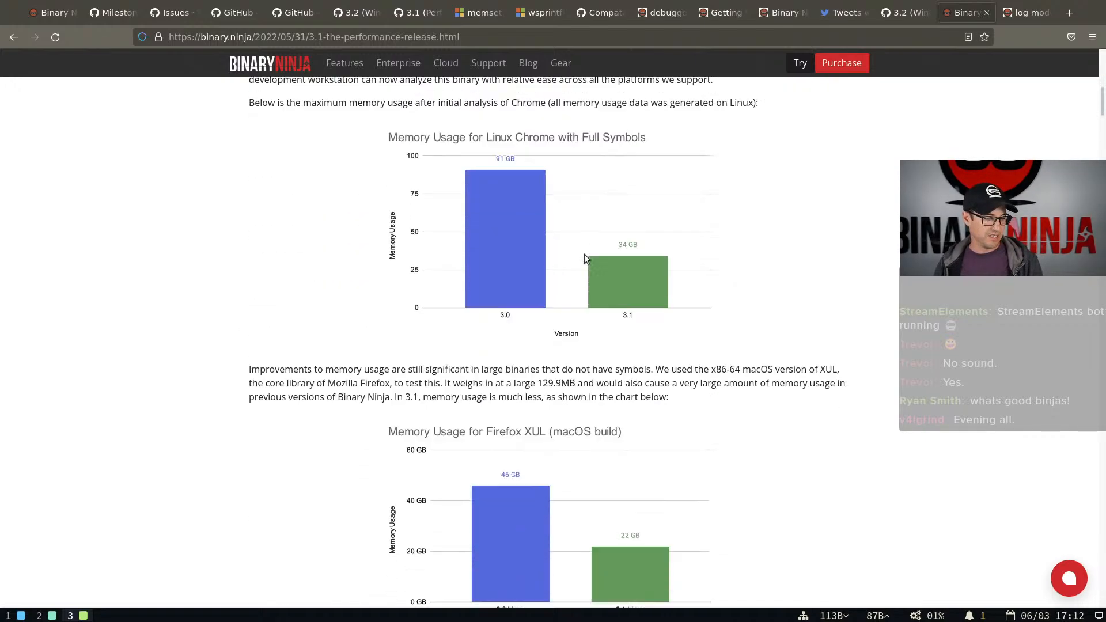
scroll(584, 254, "down", 10)
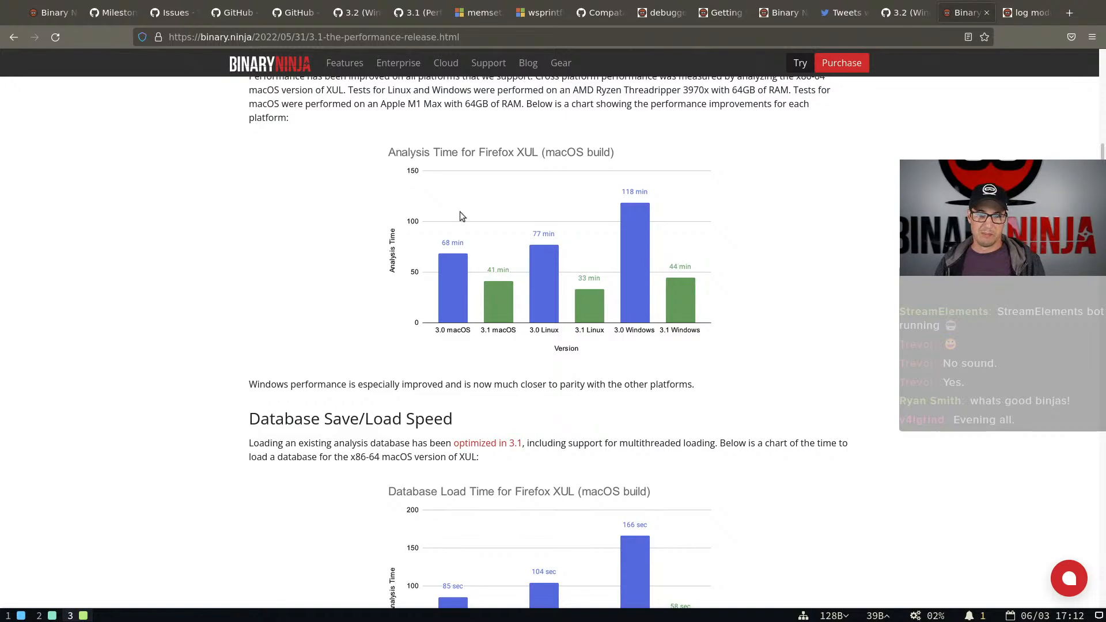
scroll(630, 213, "down", 3)
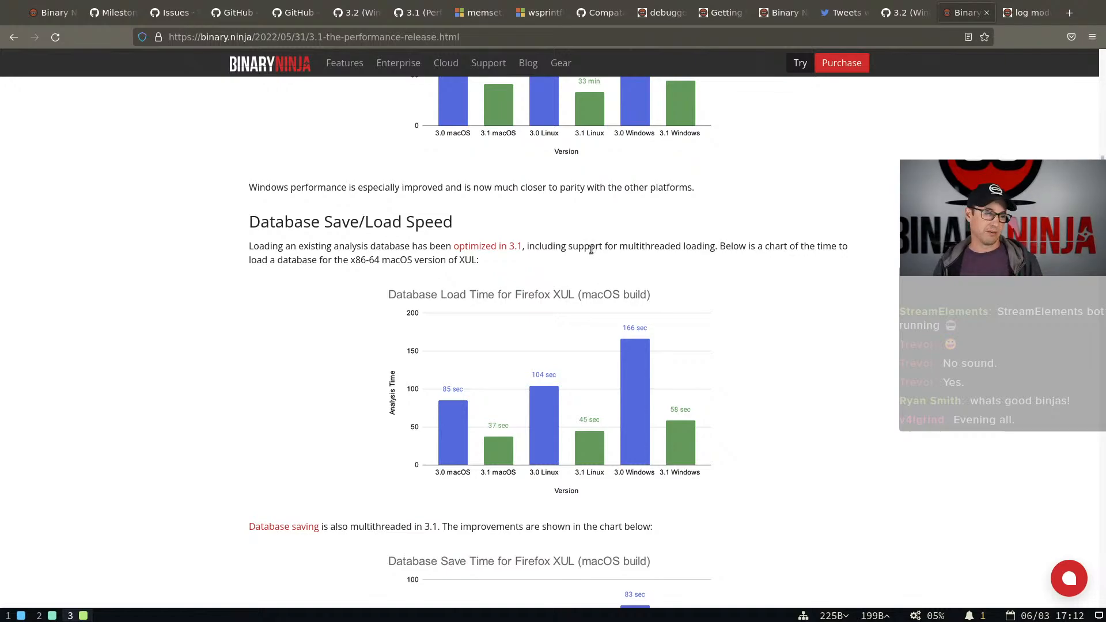
scroll(593, 247, "up", 4)
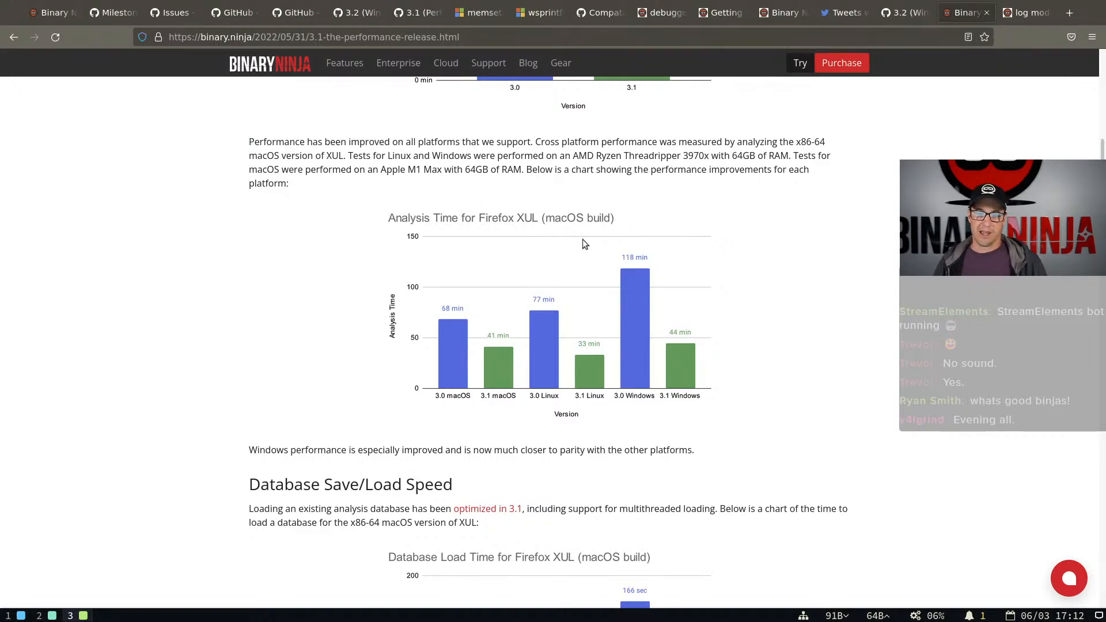
scroll(583, 239, "up", 4)
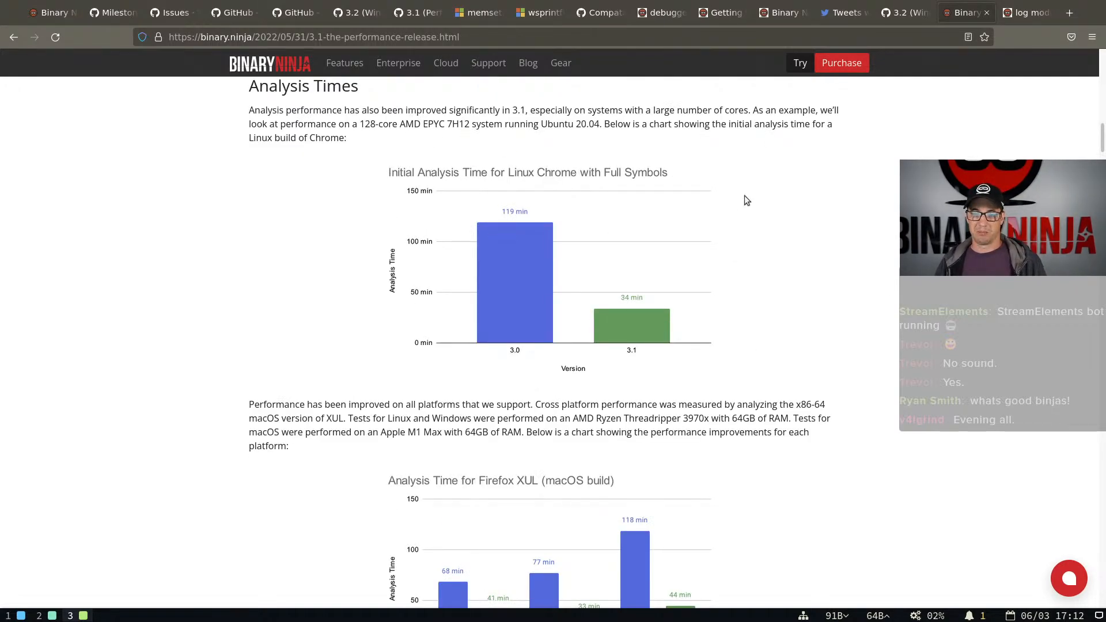
Open the Vector 35 Twitter profile at twitter.com/vector35 in a new browser tab
key("ctrl+t")
type("tw")
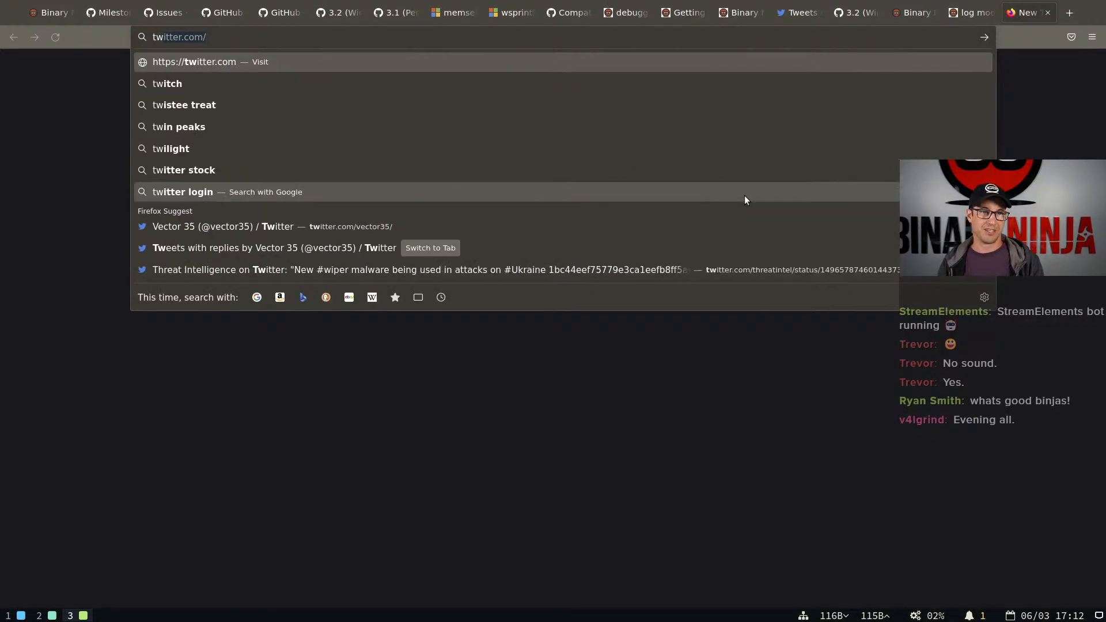
key("Right")
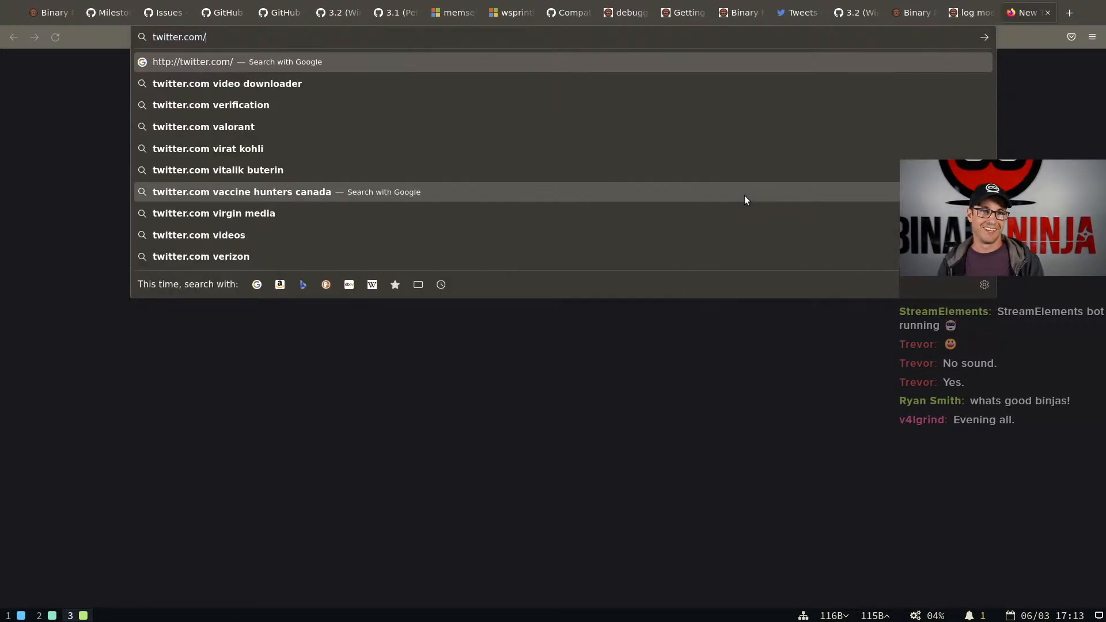
type("vector35/")
key("Return")
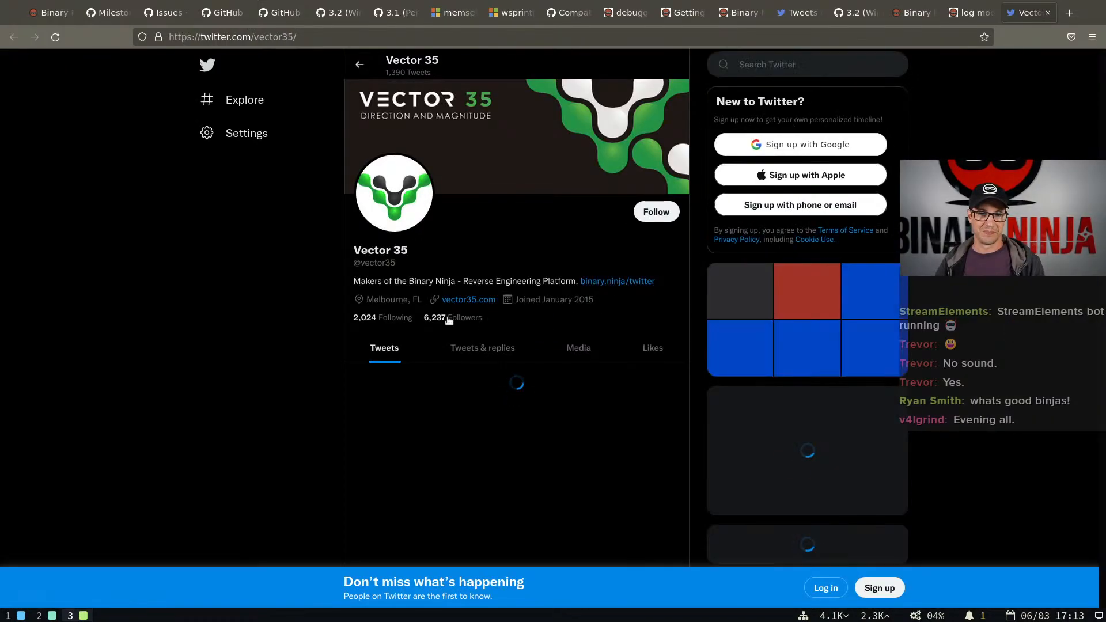
Browse the profile's tweets and replies and open the "Sorry to ruin your coffee breaks..." reply
left_click(463, 343)
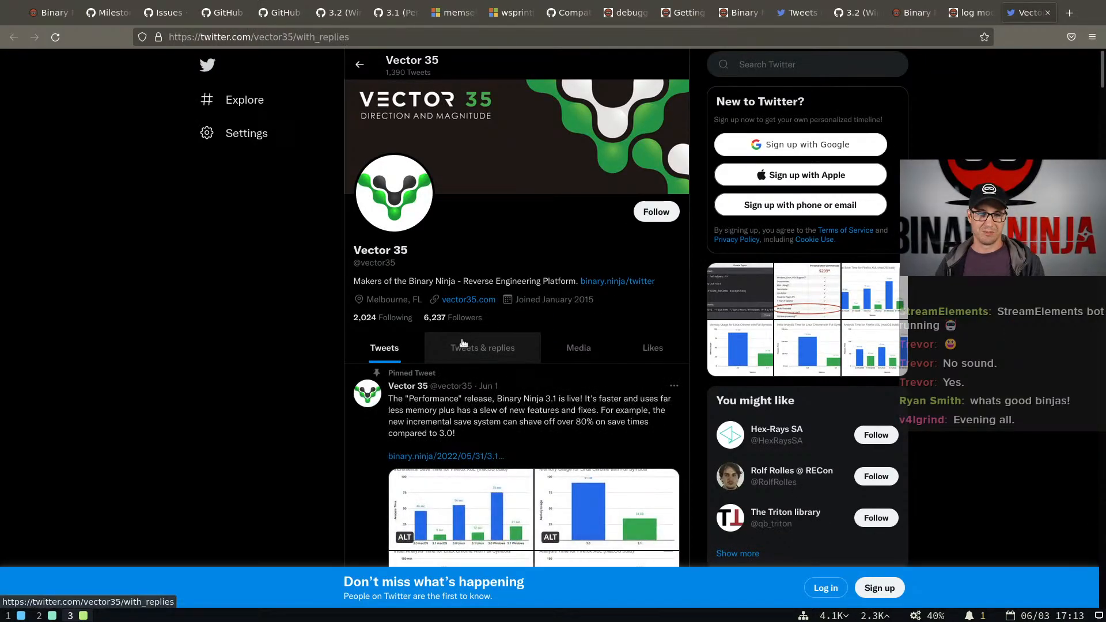
scroll(464, 348, "down", 4)
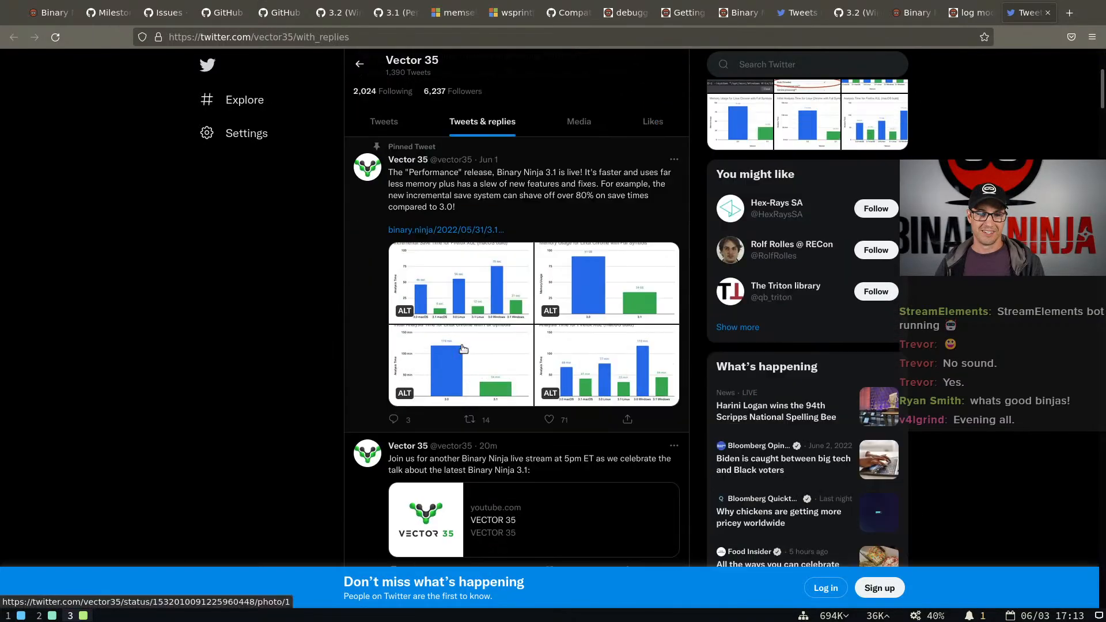
scroll(463, 349, "down", 2)
scroll(507, 351, "down", 3)
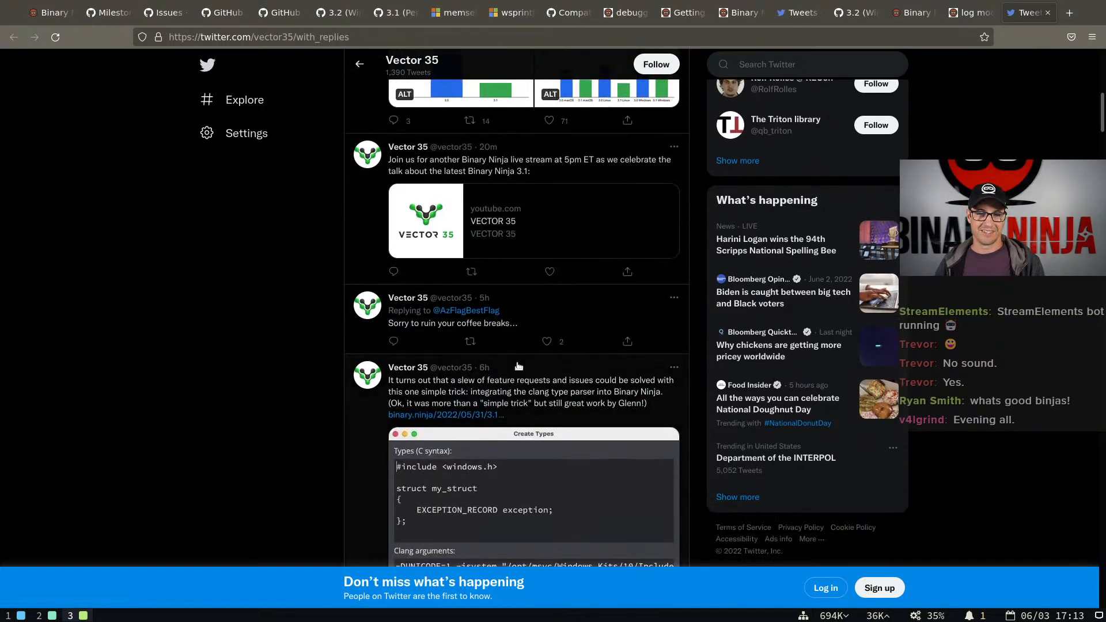
left_click(523, 325)
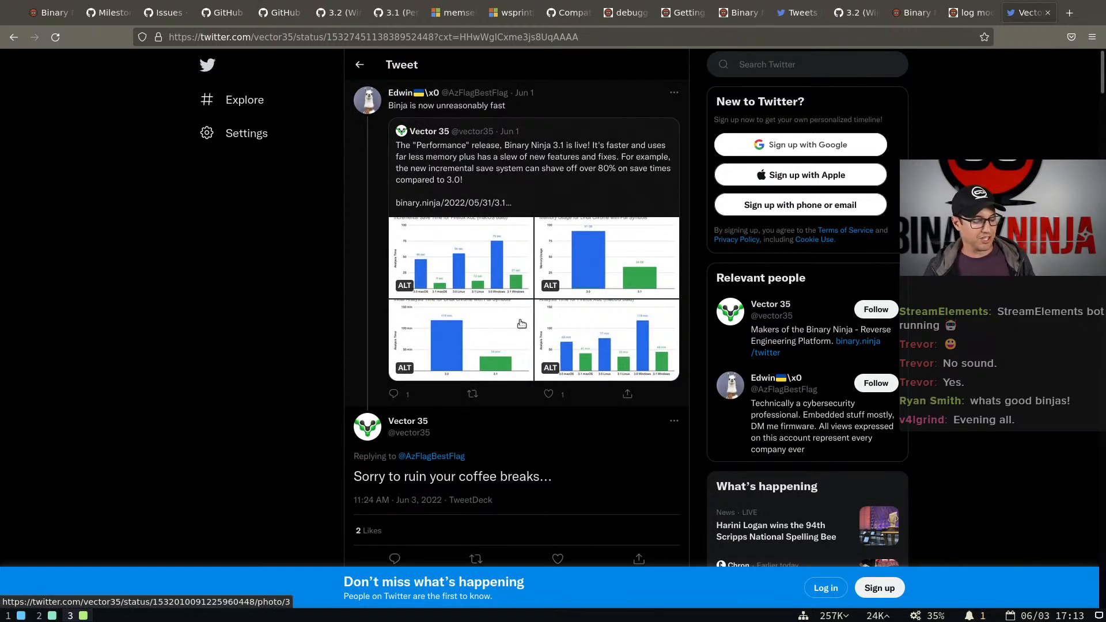
Search the web for "xkcd compiling" in a new browser tab and open the Compiling comic
key("ctrl+t")
type("x")
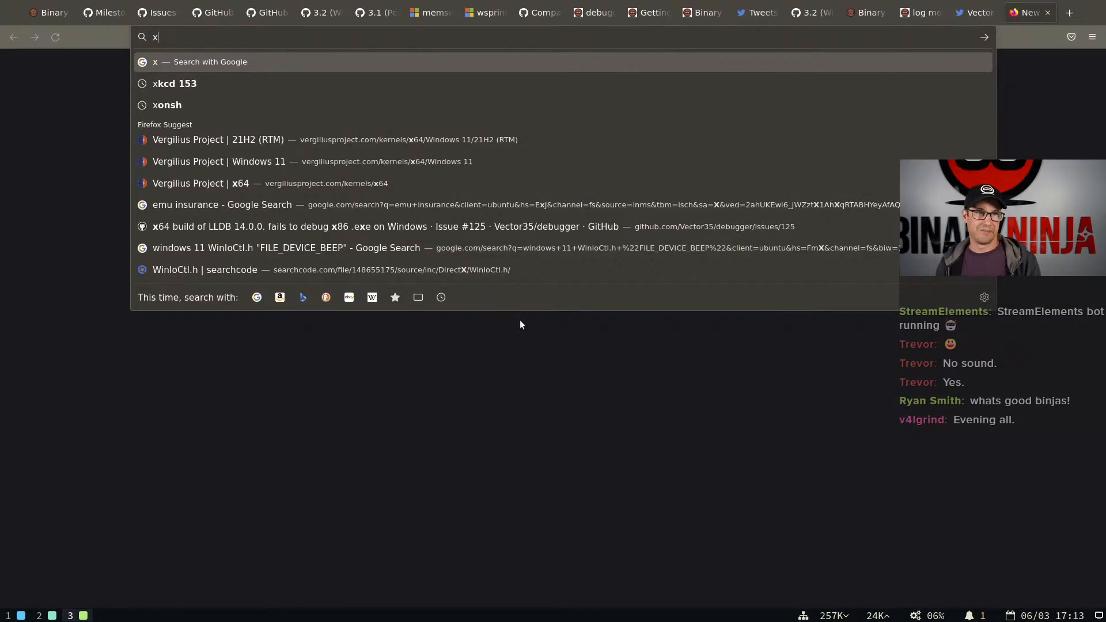
type("kcd compiling")
key("Return")
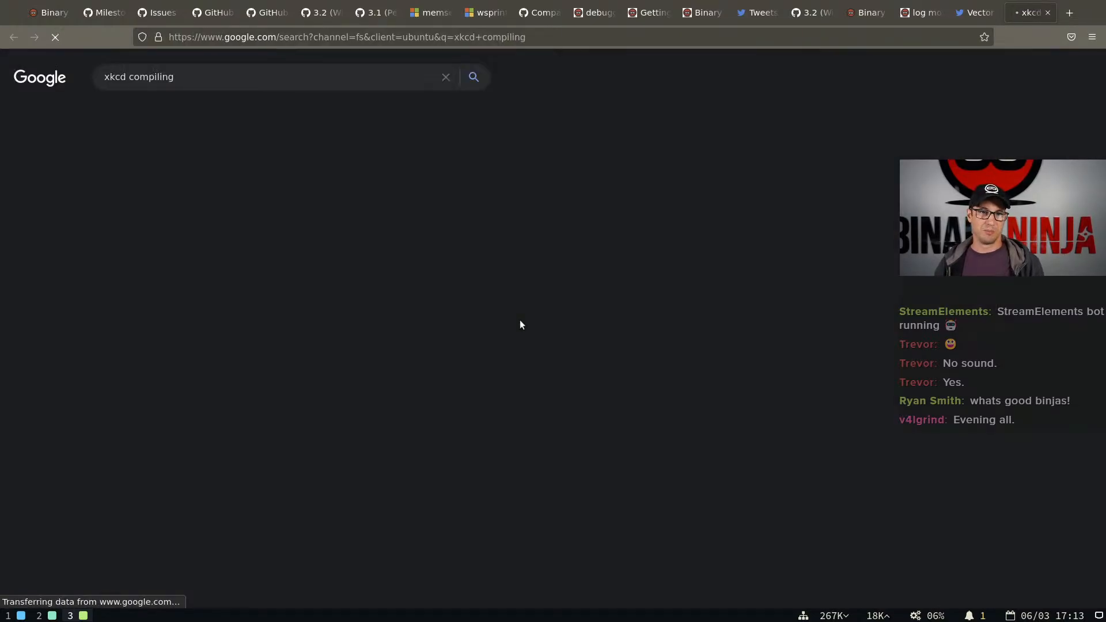
left_click(139, 174)
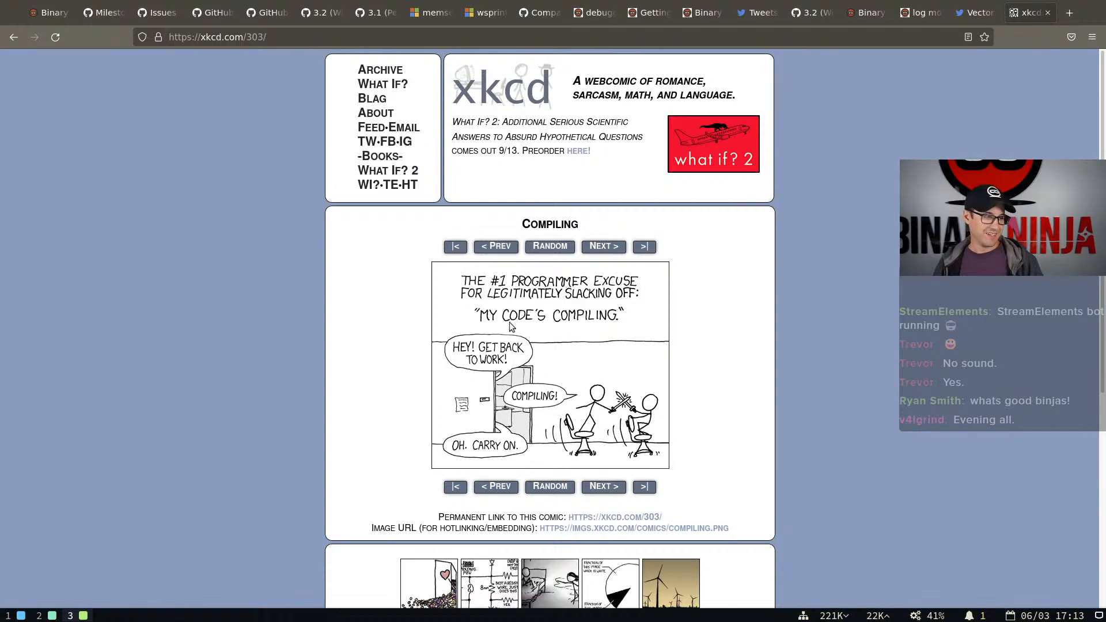
Quit the htop process monitor in the terminal workspace and view both open binaries in Binary Ninja
mouse_move(504, 322)
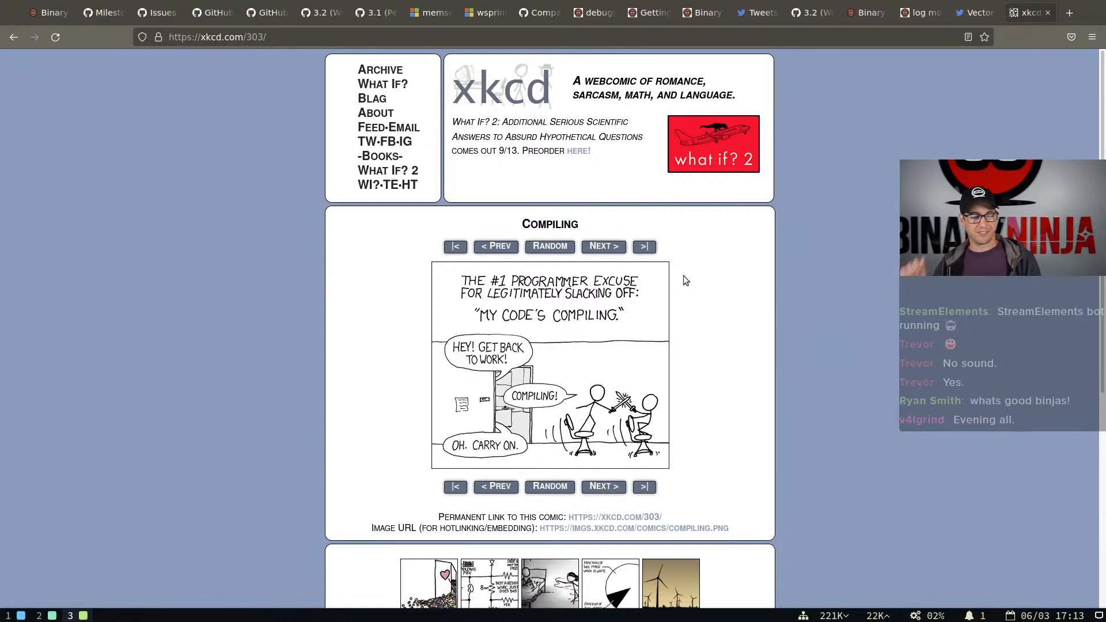
left_click(974, 13)
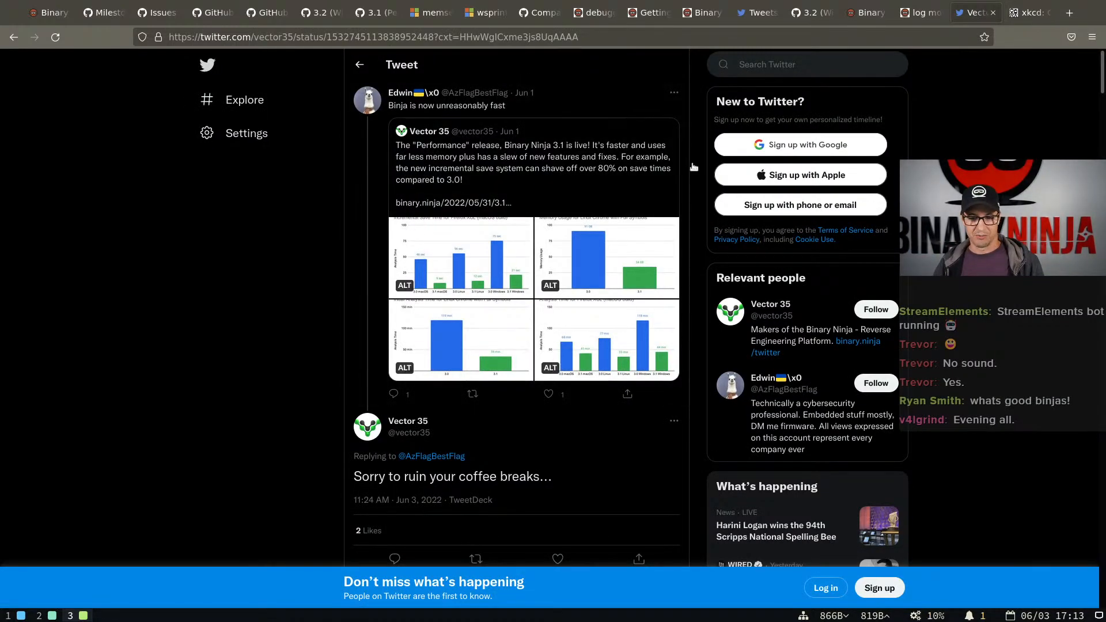
key("super+2")
key("super+1")
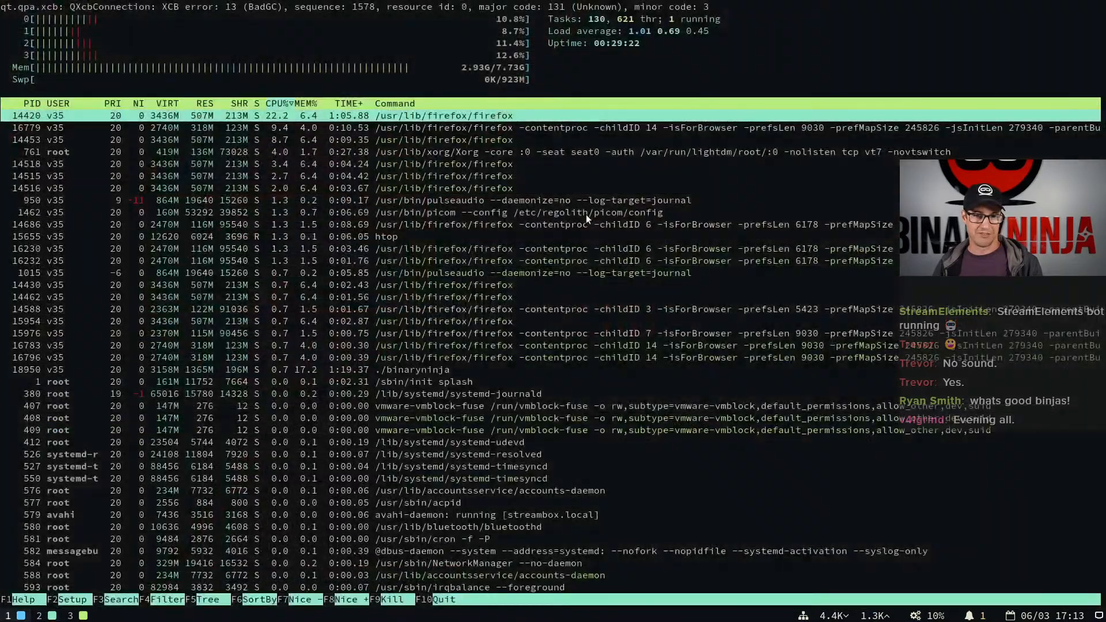
key("super+2")
key("super+1")
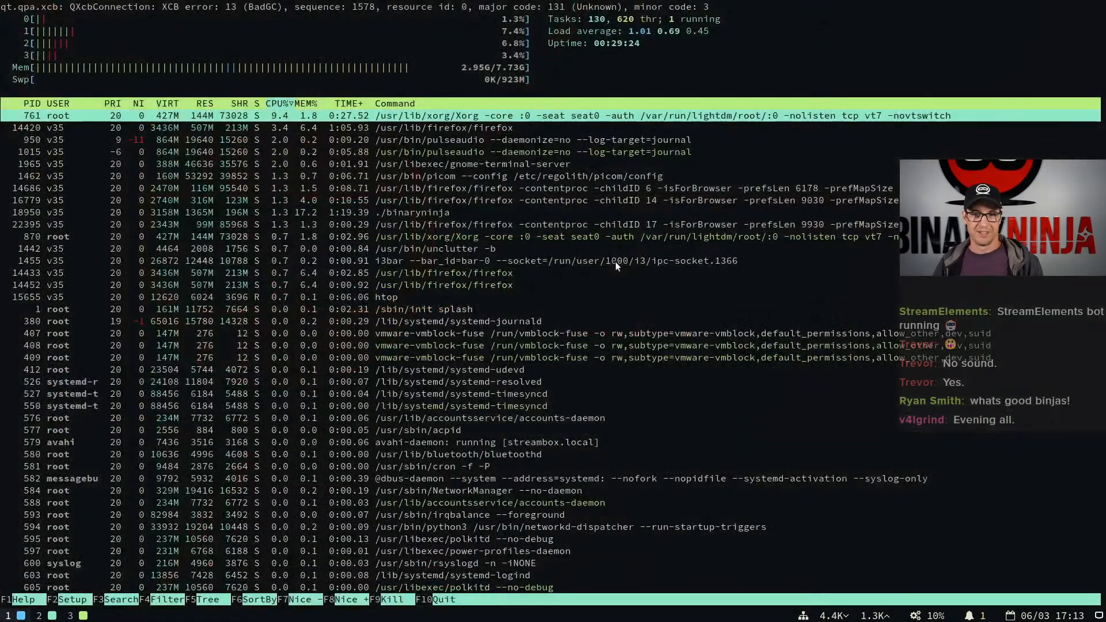
key("q")
key("super+2")
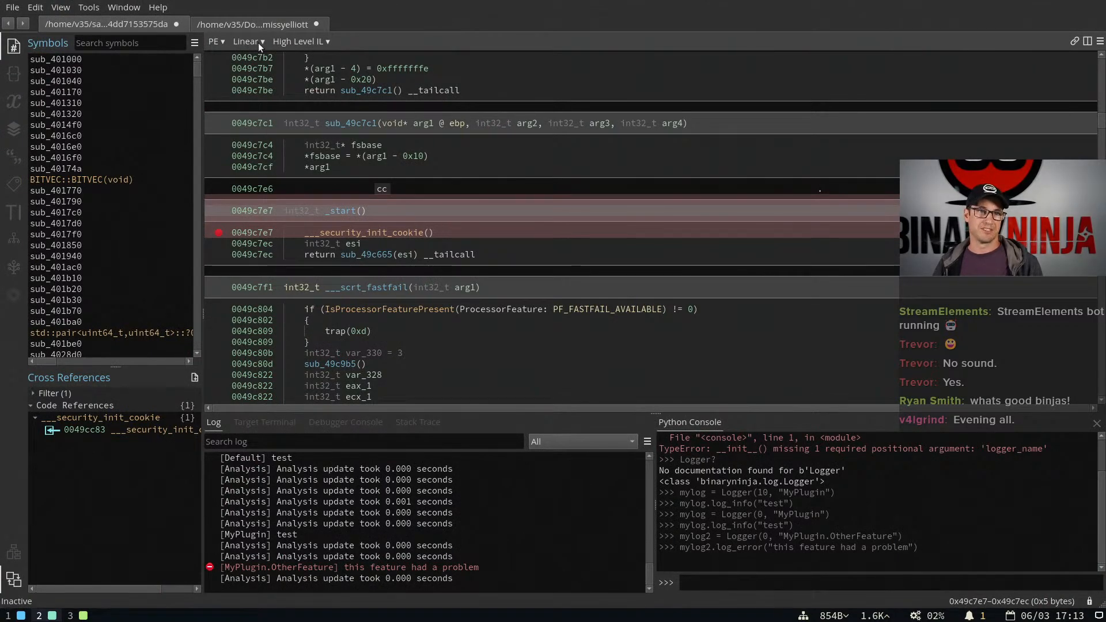
left_click(253, 24)
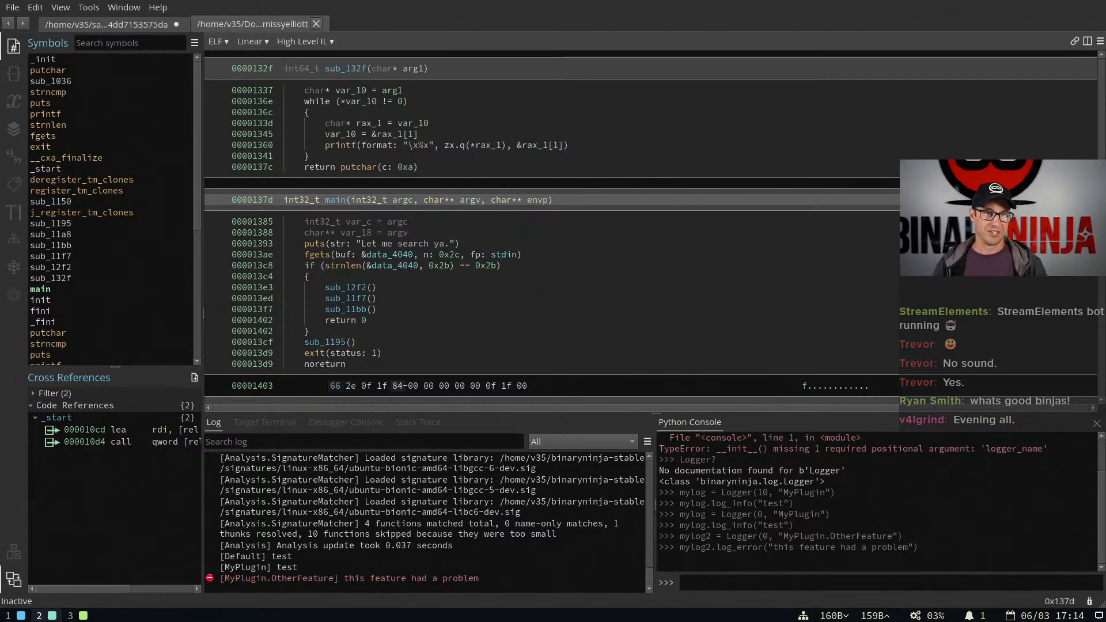
left_click(139, 22)
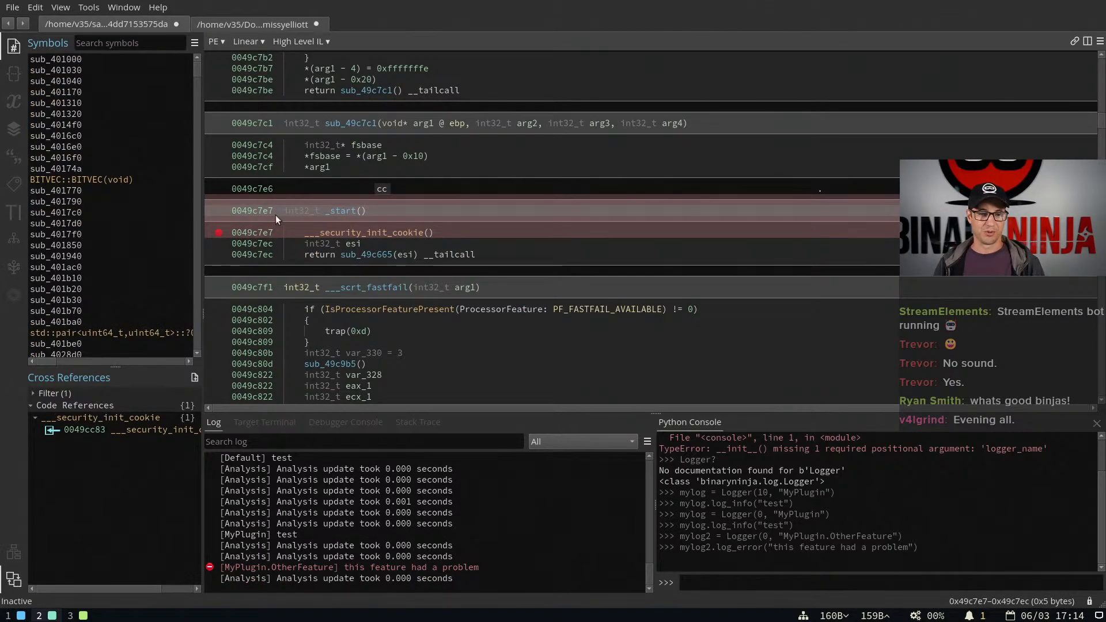
Return to the 3.1 Performance Release blog post in the browser and review its analysis time and database save/load charts
key("super+3")
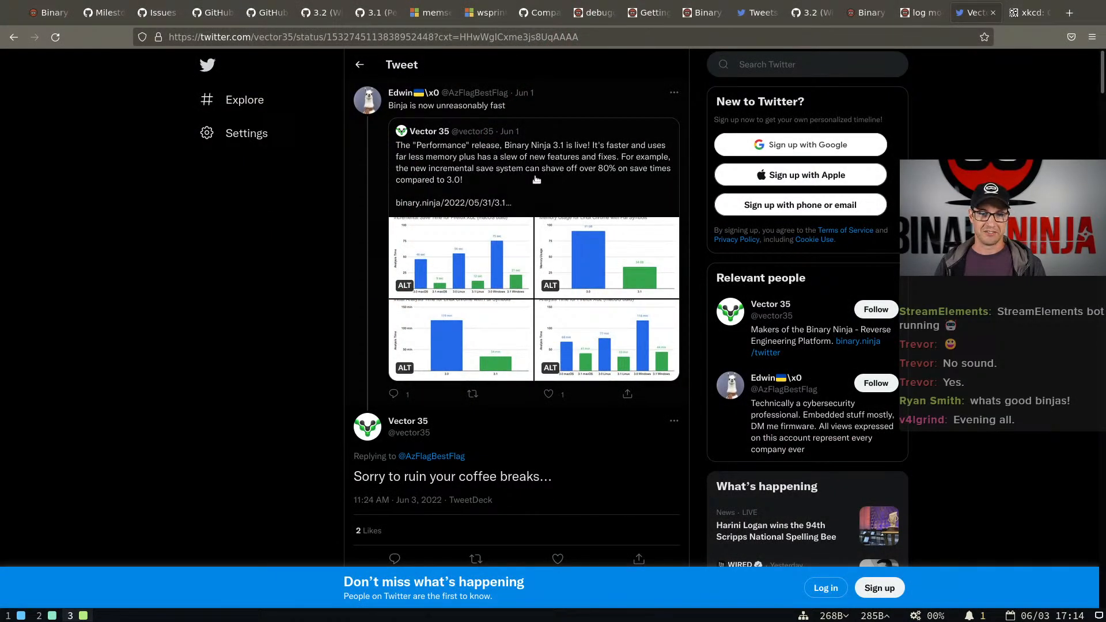
left_click(920, 12)
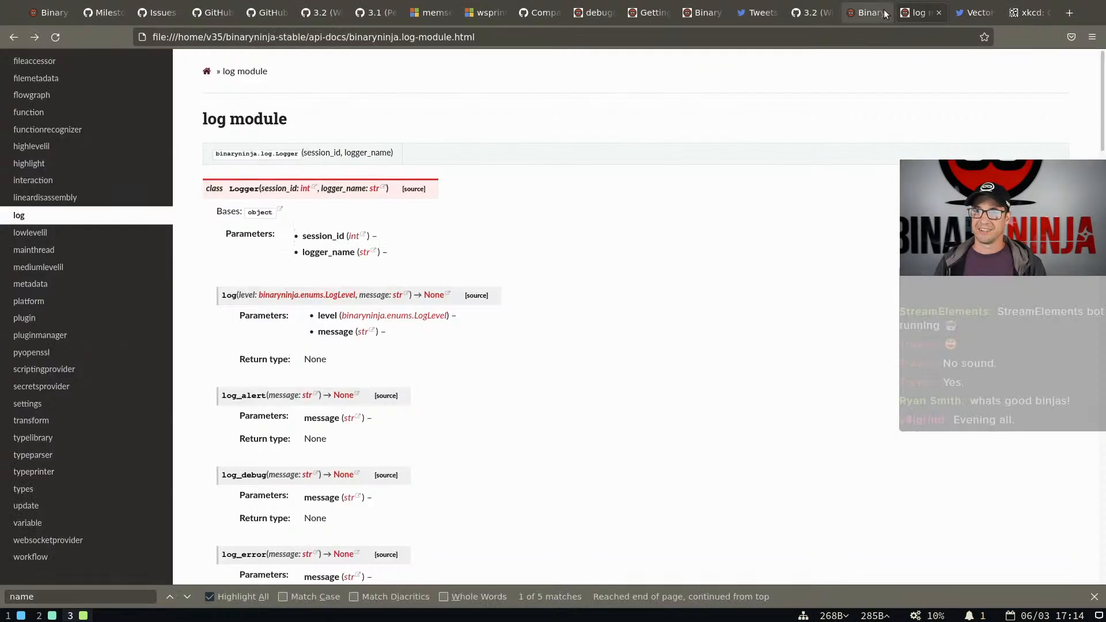
left_click(873, 12)
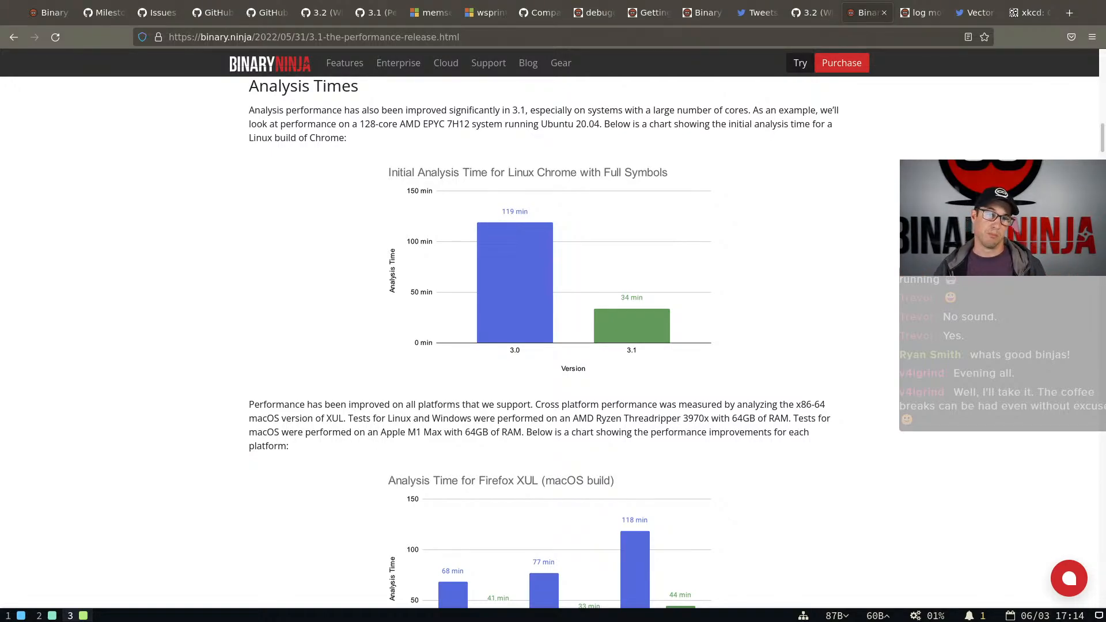
scroll(696, 304, "down", 5)
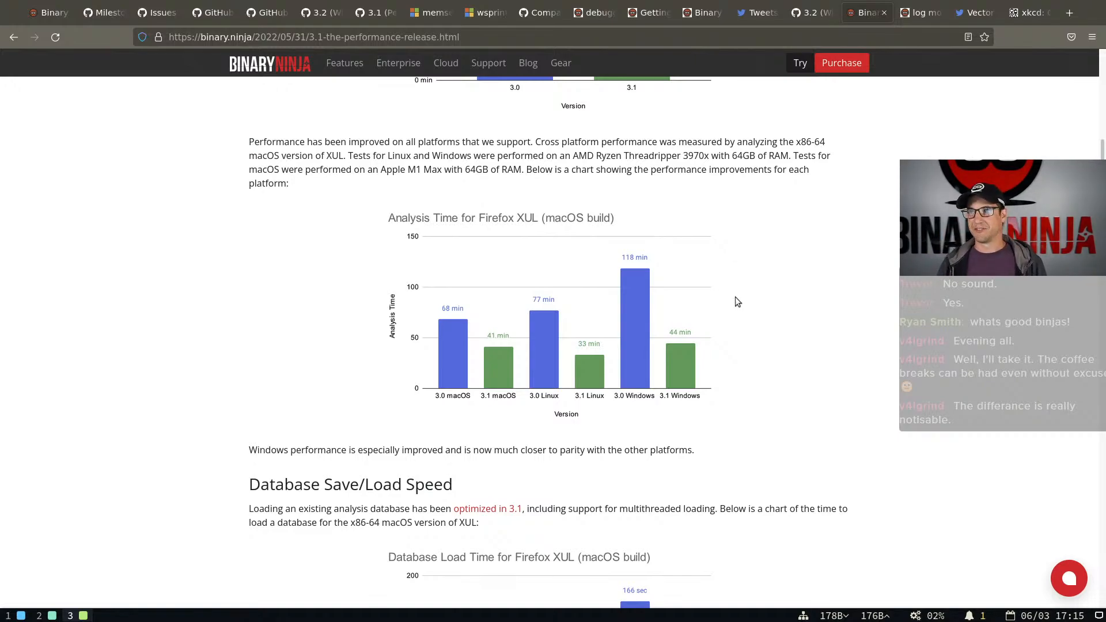
scroll(716, 326, "down", 3)
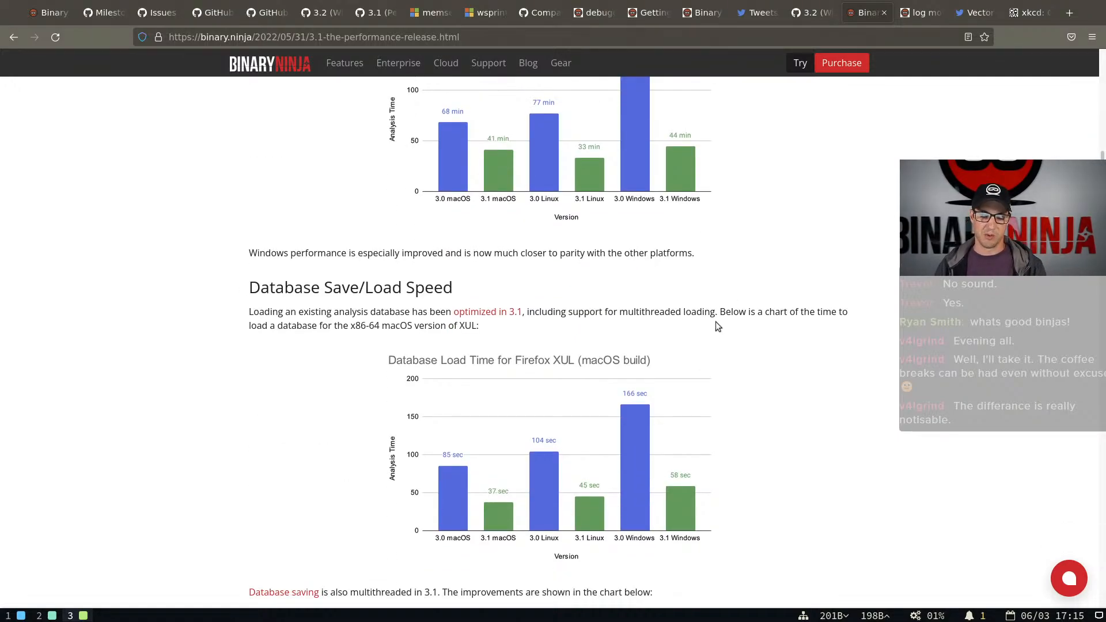
scroll(715, 321, "down", 8)
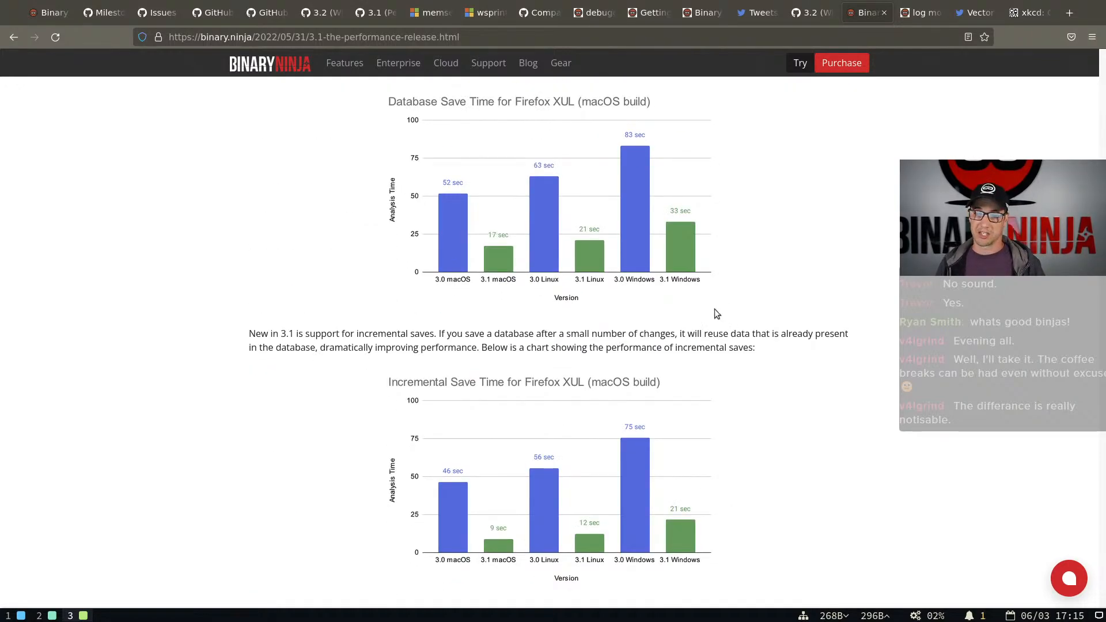
scroll(709, 313, "down", 5)
scroll(628, 312, "down", 1)
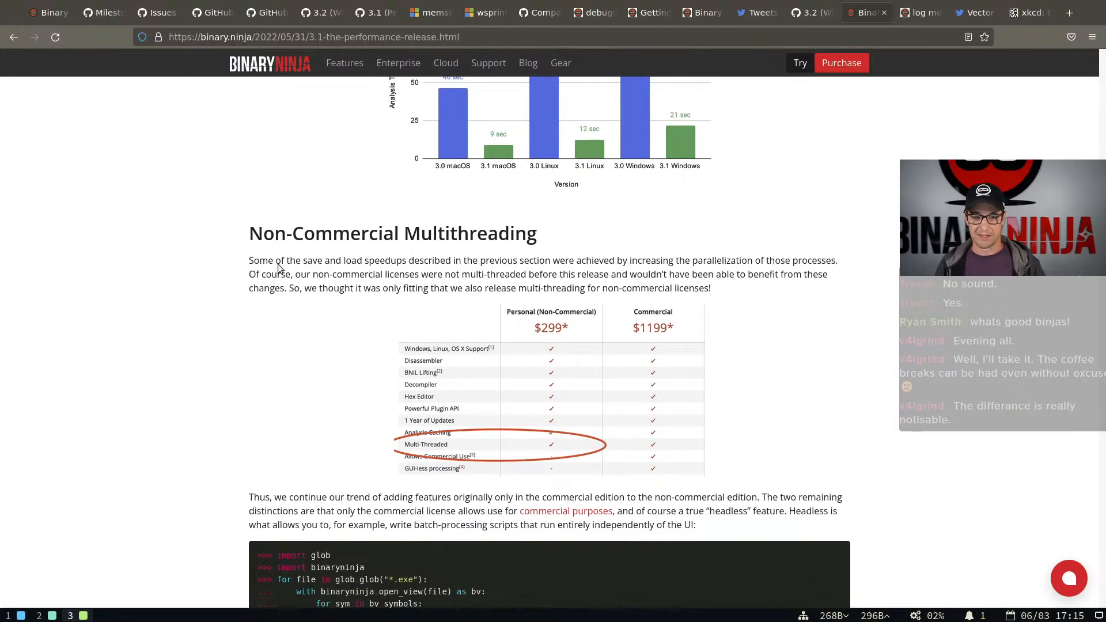
Read the Non-Commercial Multithreading section with its edition comparison, referring back to the database save time charts
left_click_drag(257, 245, 540, 262)
left_click(695, 275)
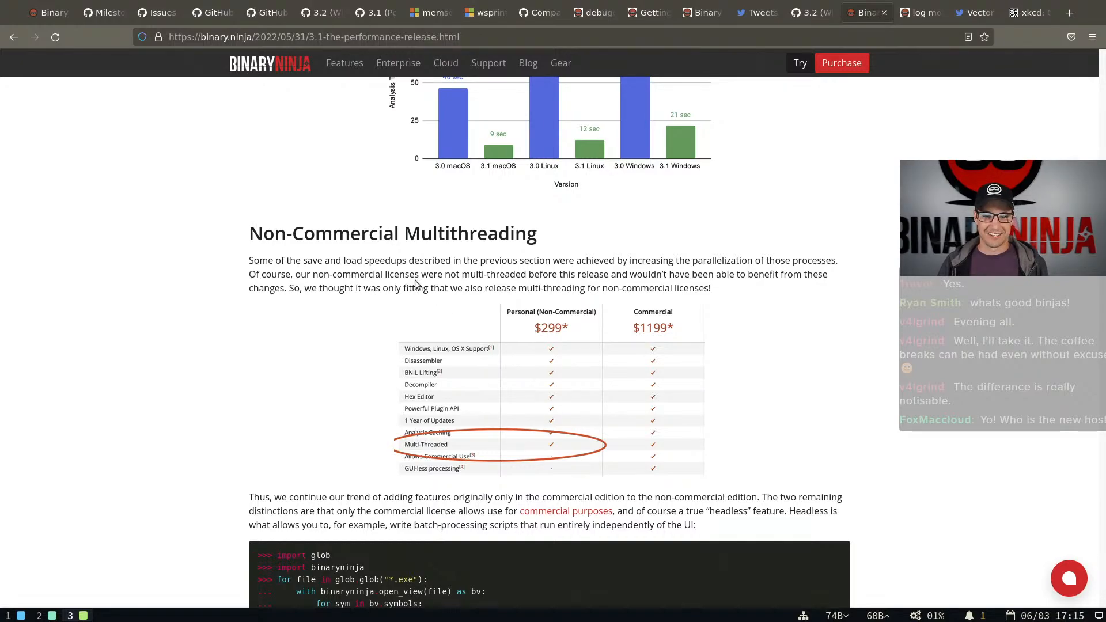
left_click_drag(262, 227, 533, 262)
left_click(776, 288)
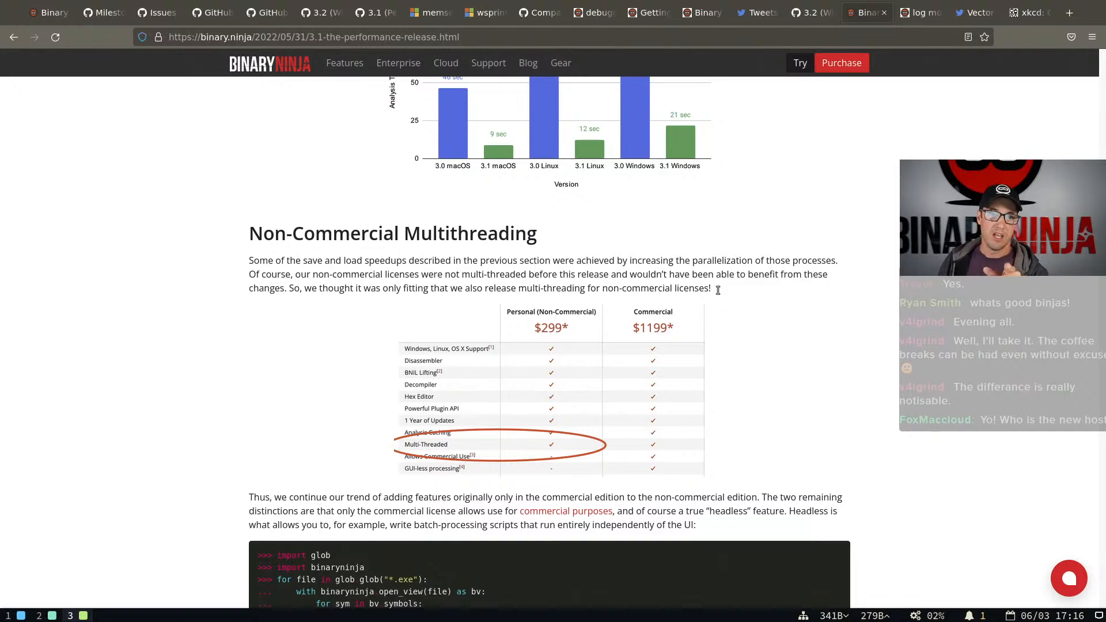
scroll(651, 255, "up", 5)
scroll(585, 245, "up", 2)
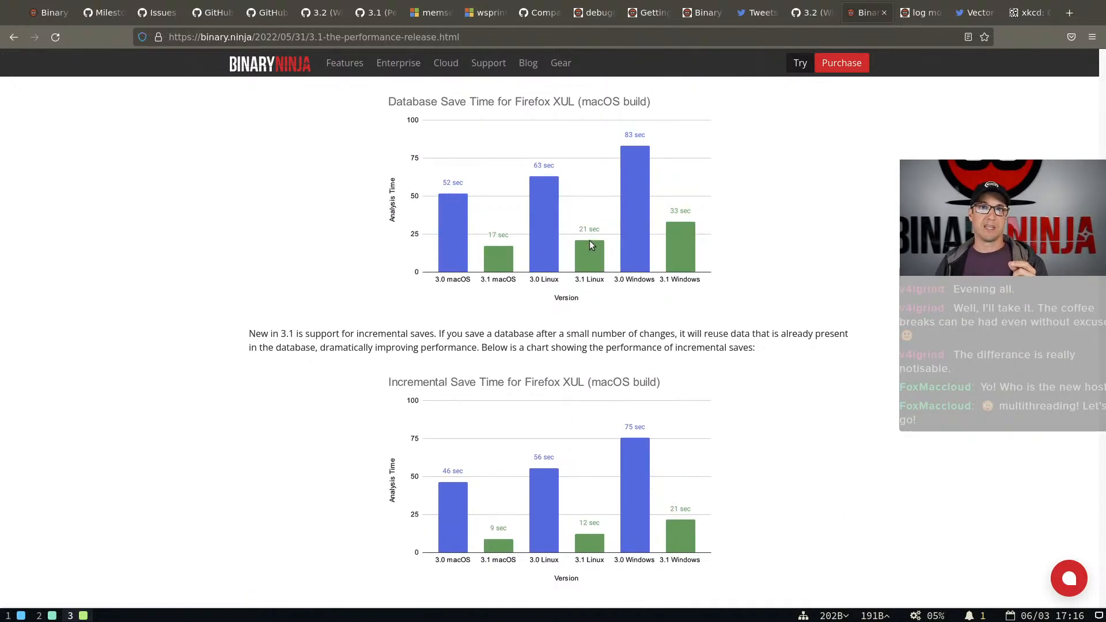
scroll(597, 247, "down", 15)
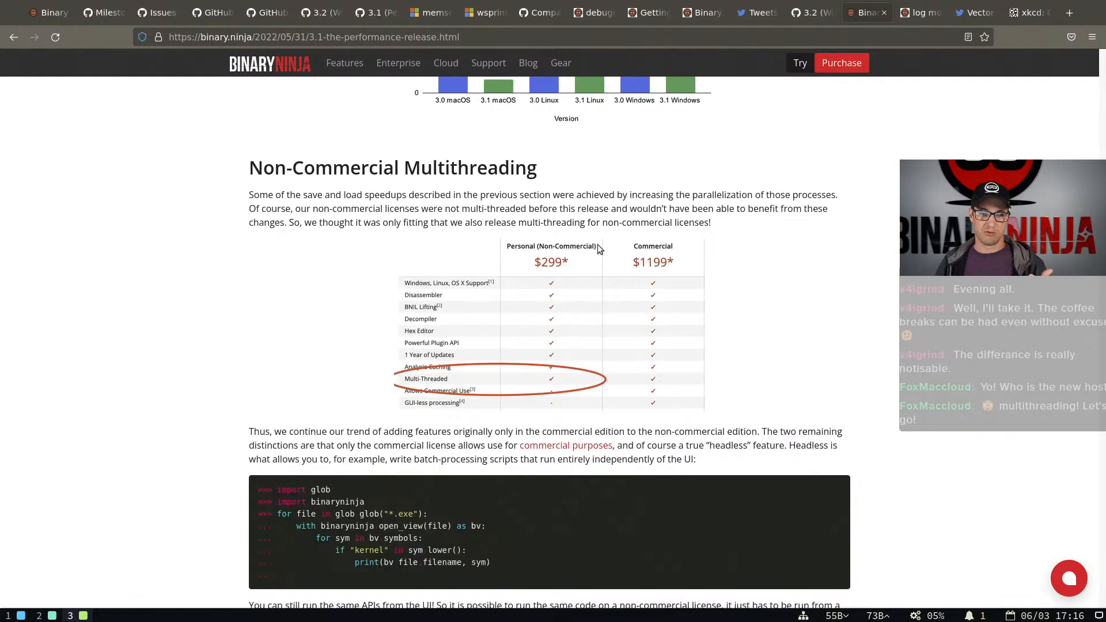
scroll(599, 246, "down", 2)
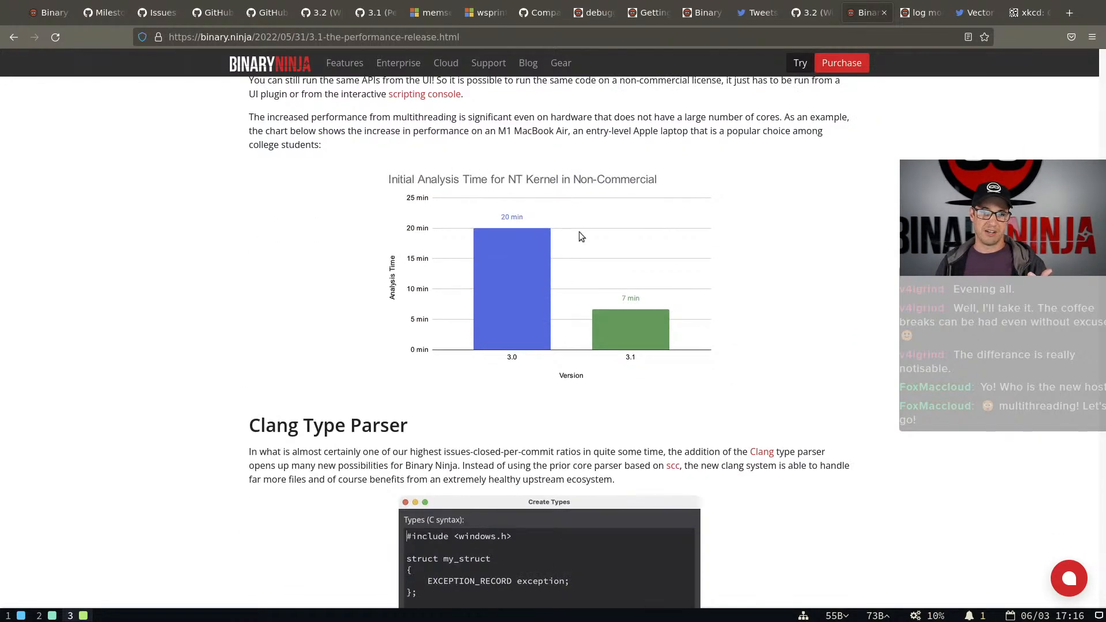
Examine the headless batch-processing script, the NT Kernel analysis time chart and the Clang Type Parser section
scroll(589, 277, "up", 2)
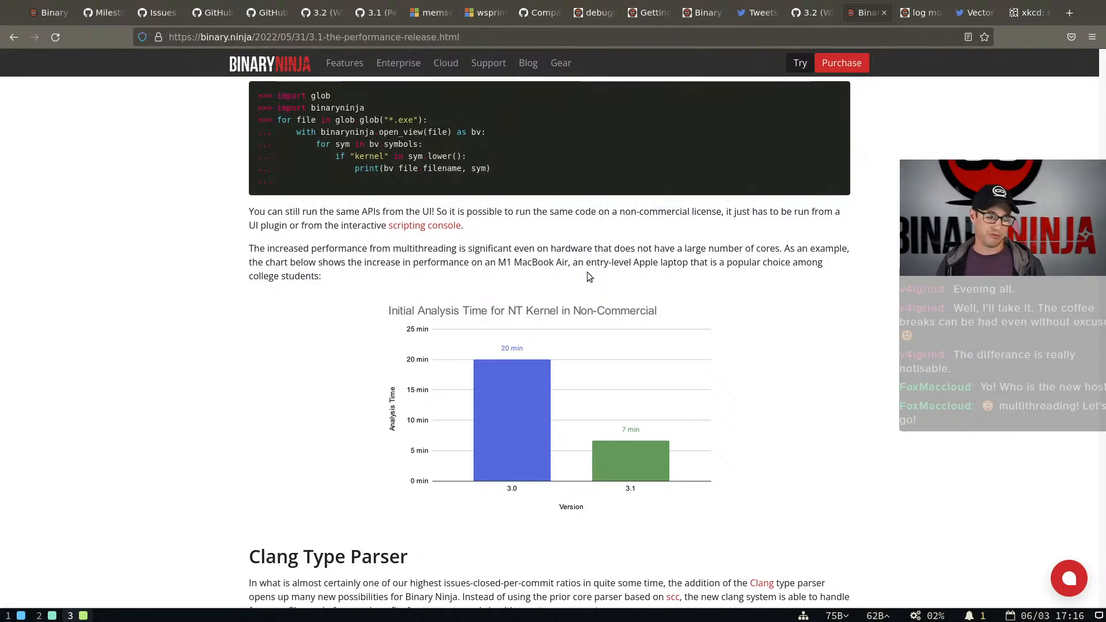
scroll(586, 277, "up", 5)
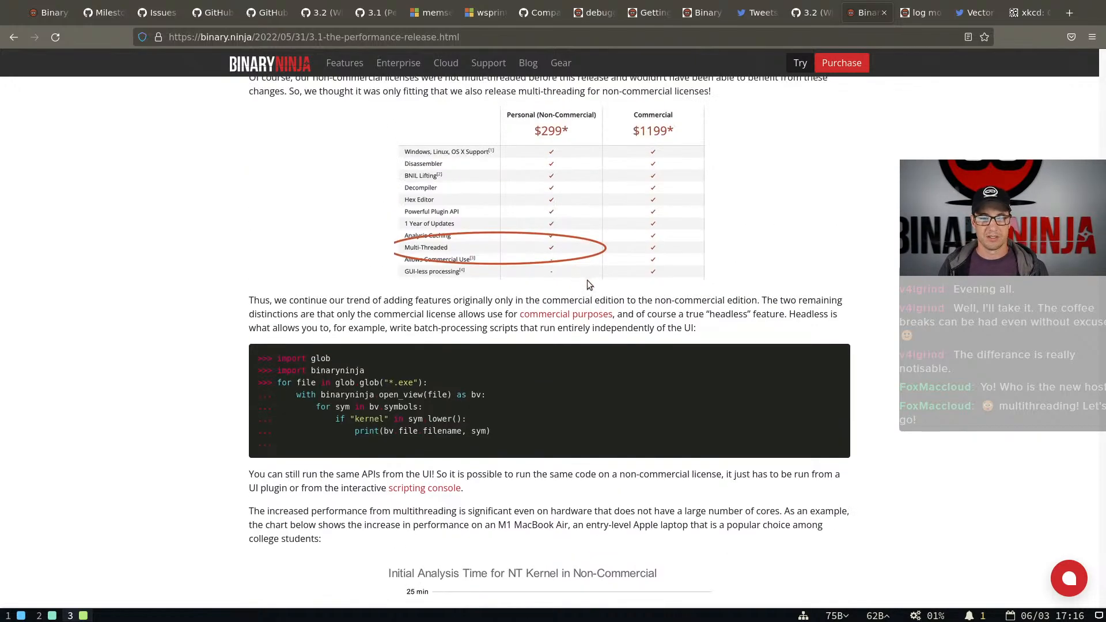
left_click_drag(465, 431, 231, 346)
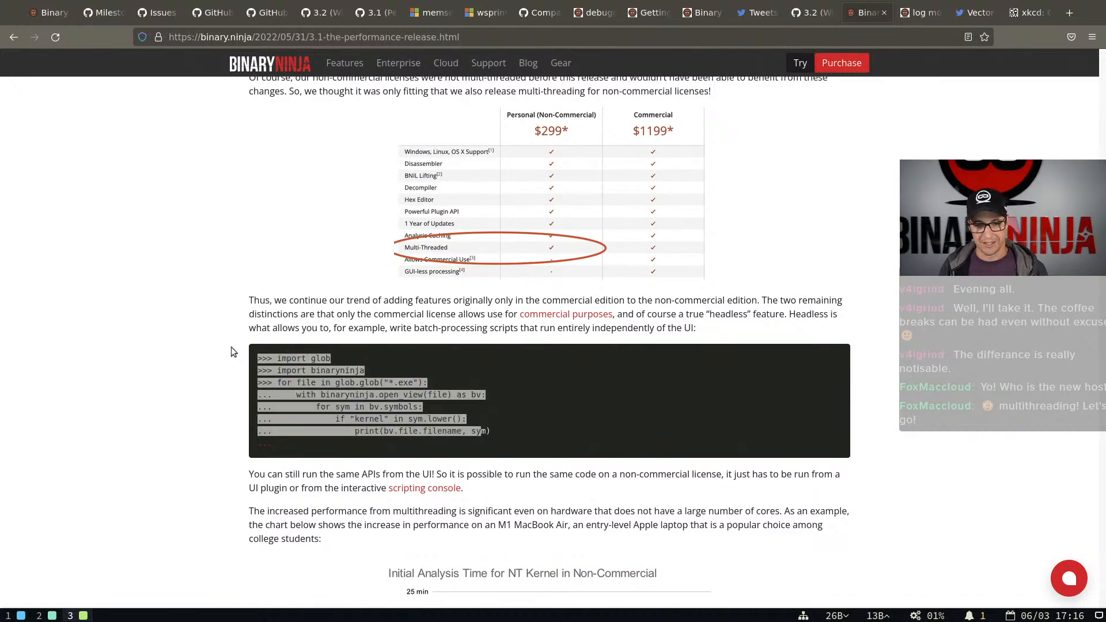
left_click(517, 402)
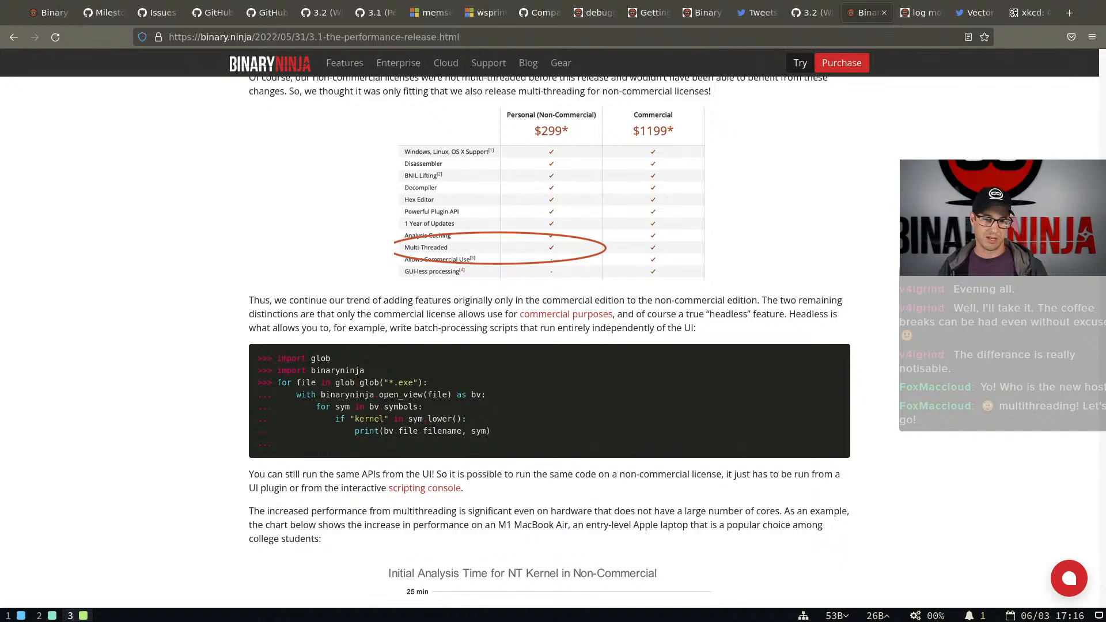
scroll(524, 413, "down", 4)
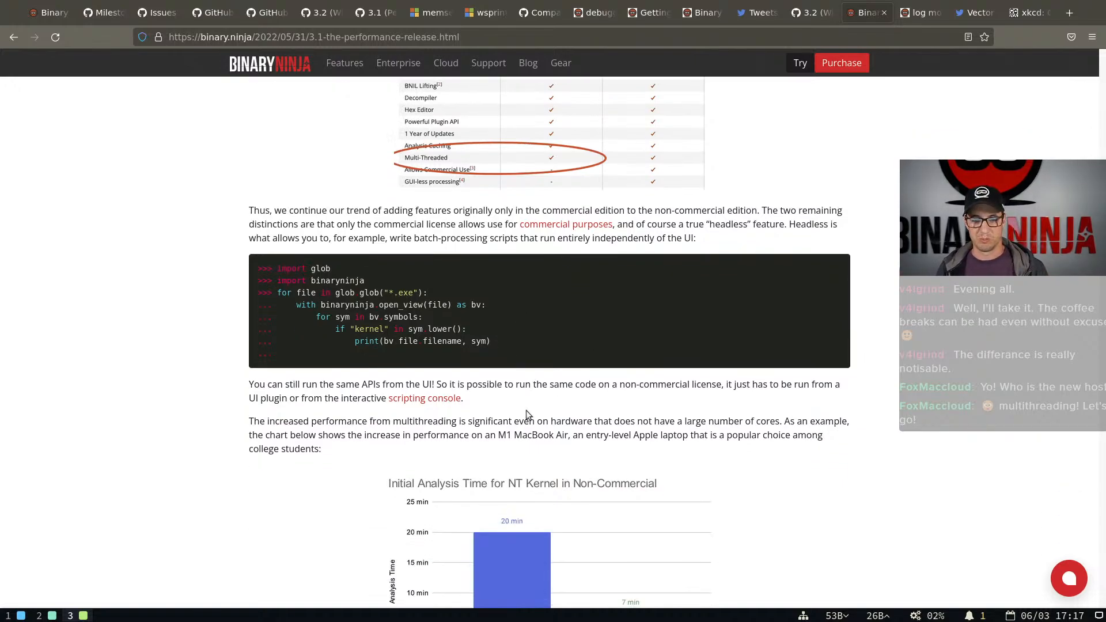
scroll(527, 411, "up", 4)
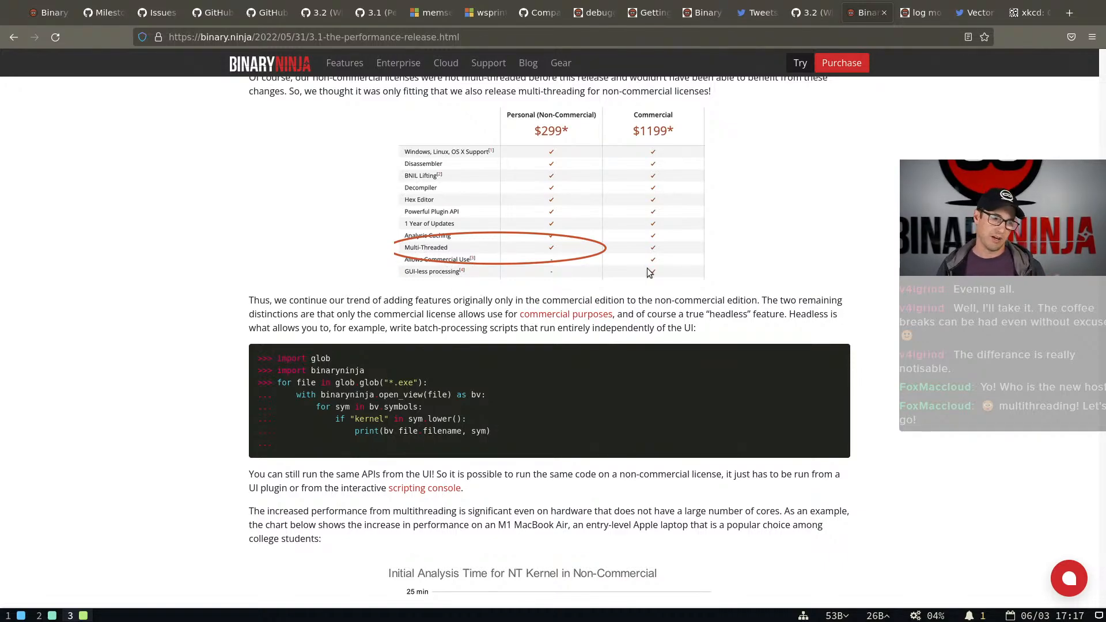
scroll(413, 276, "down", 5)
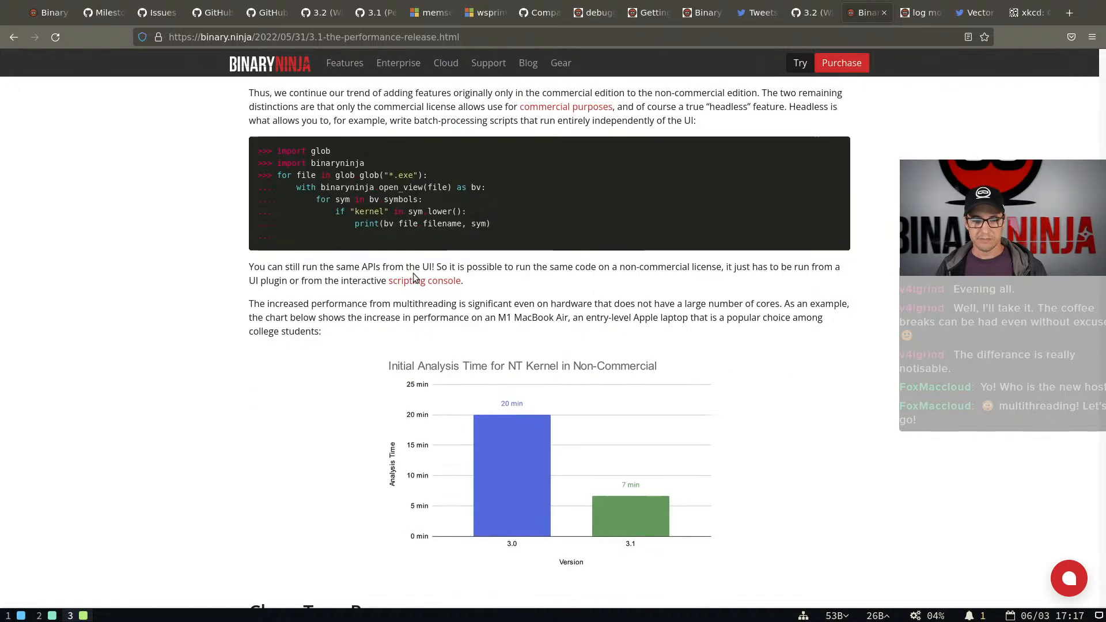
scroll(414, 276, "down", 8)
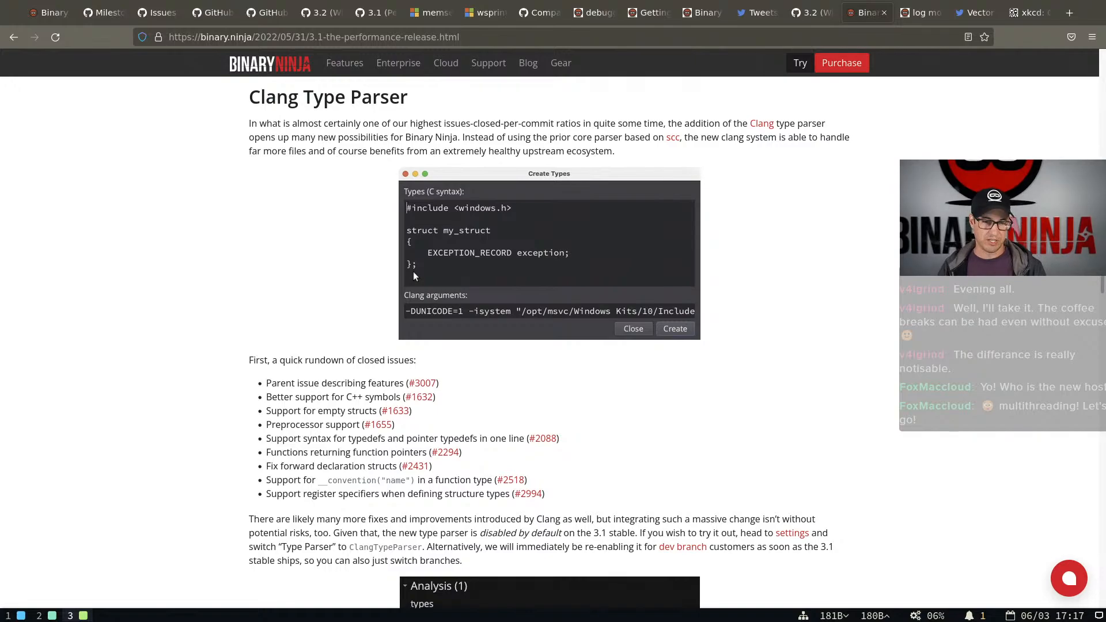
Switch to Binary Ninja, search the settings for "clang" and set the Type Parser to ClangTypeParser
key("super+2")
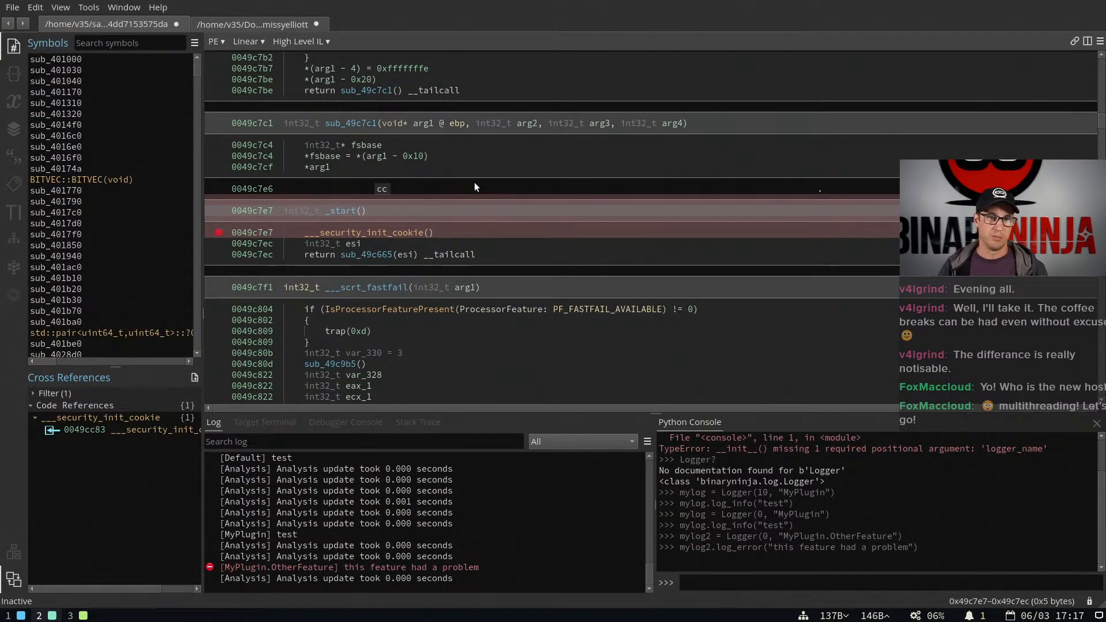
left_click(469, 160)
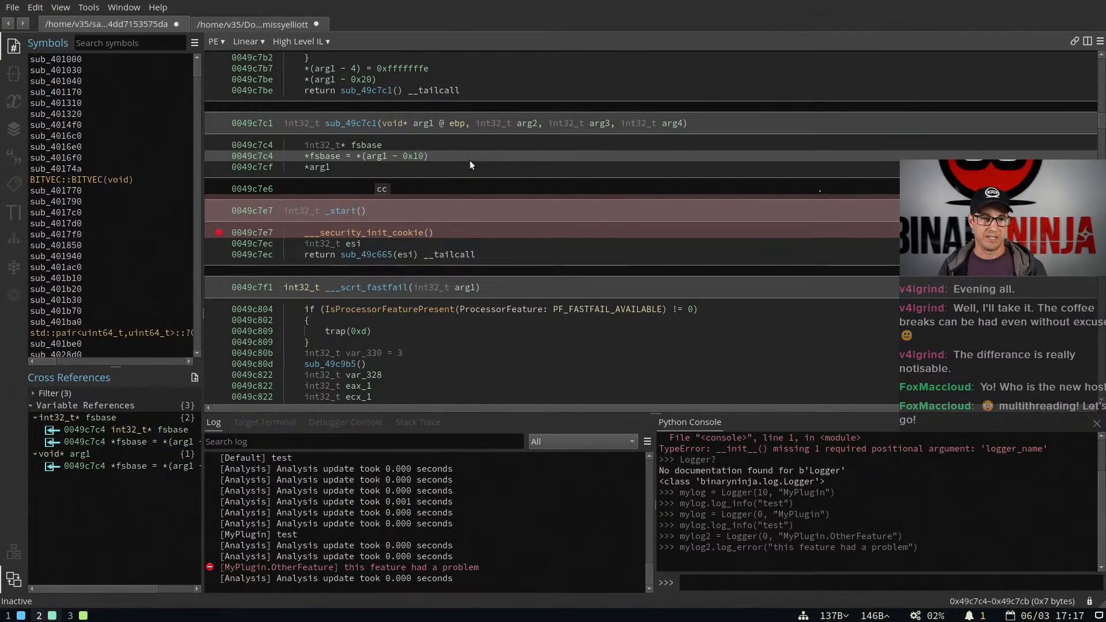
key("ctrl+comma")
type("clang")
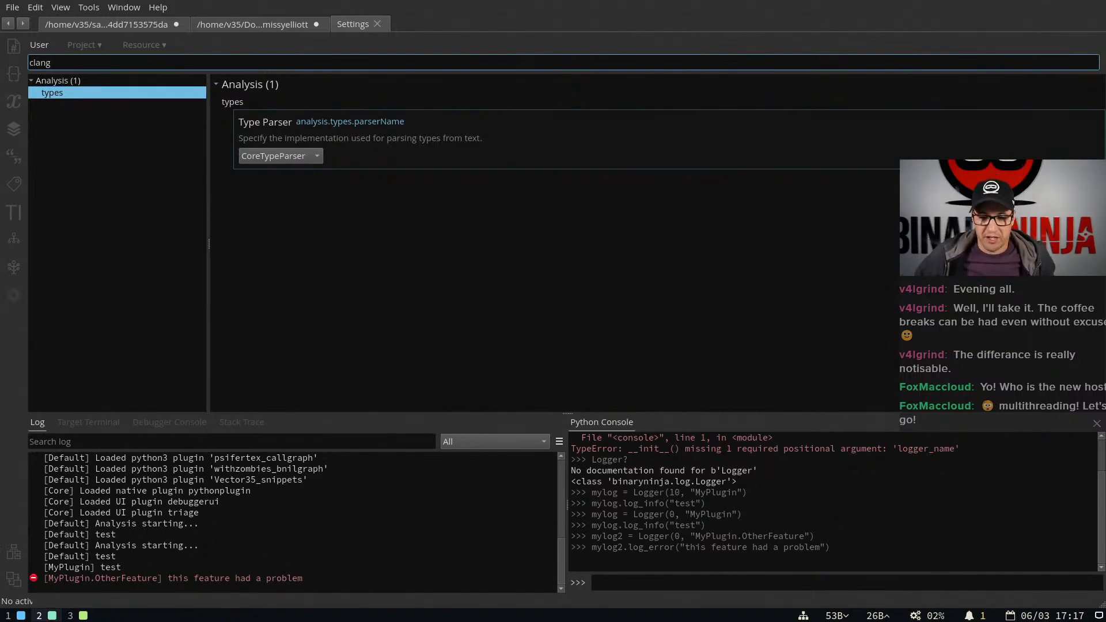
left_click(312, 156)
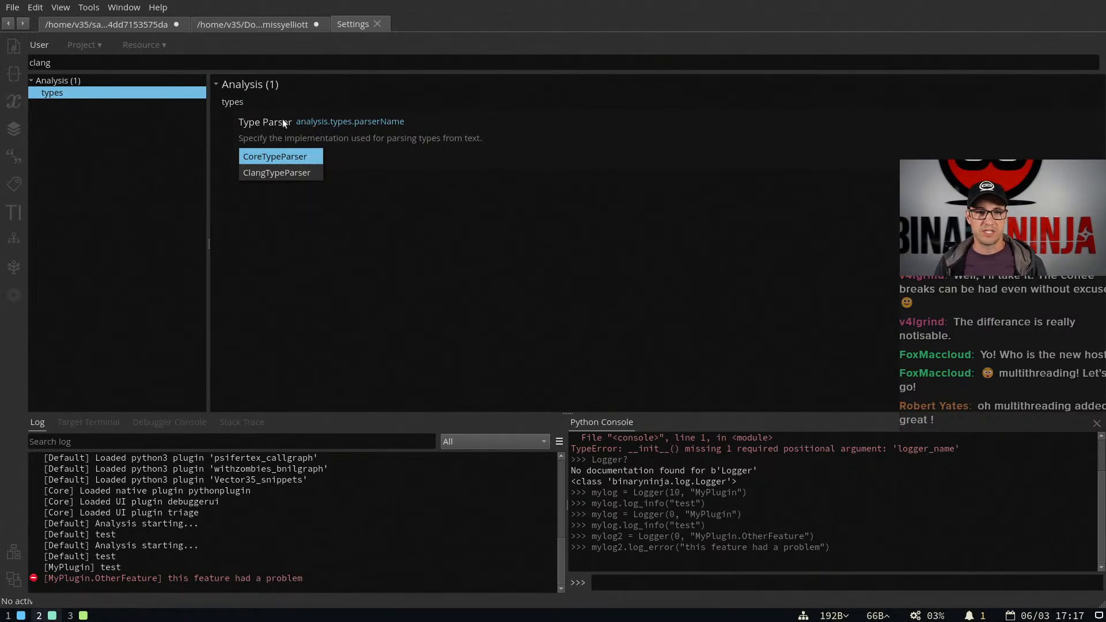
left_click(285, 172)
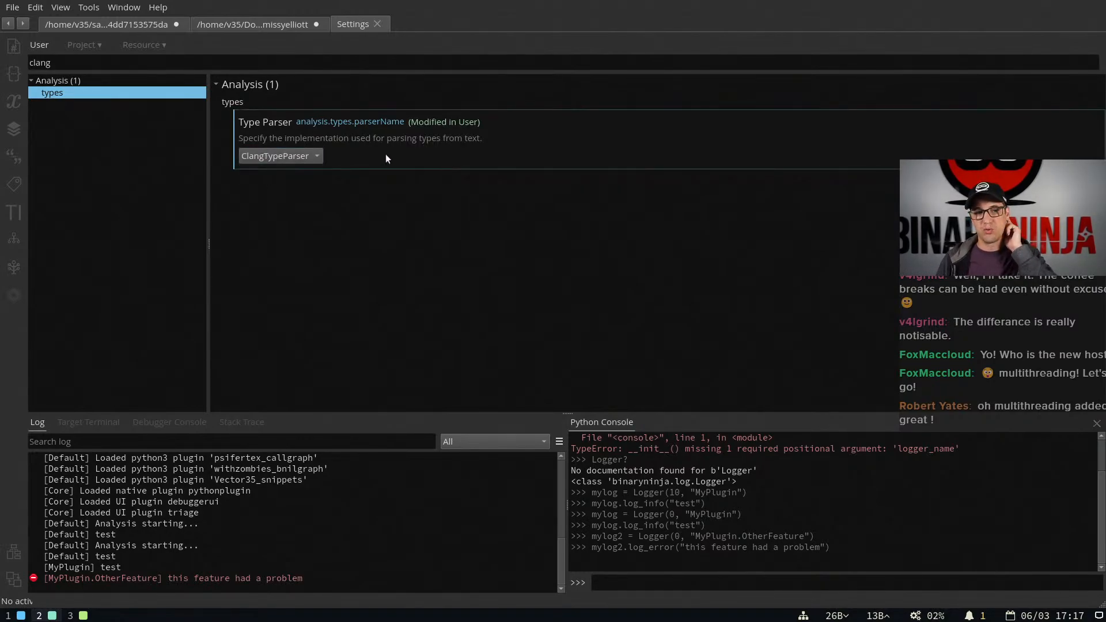
Open the Type Inspector and view its available type parsers, keeping ClangTypeParser selected
left_click(14, 214)
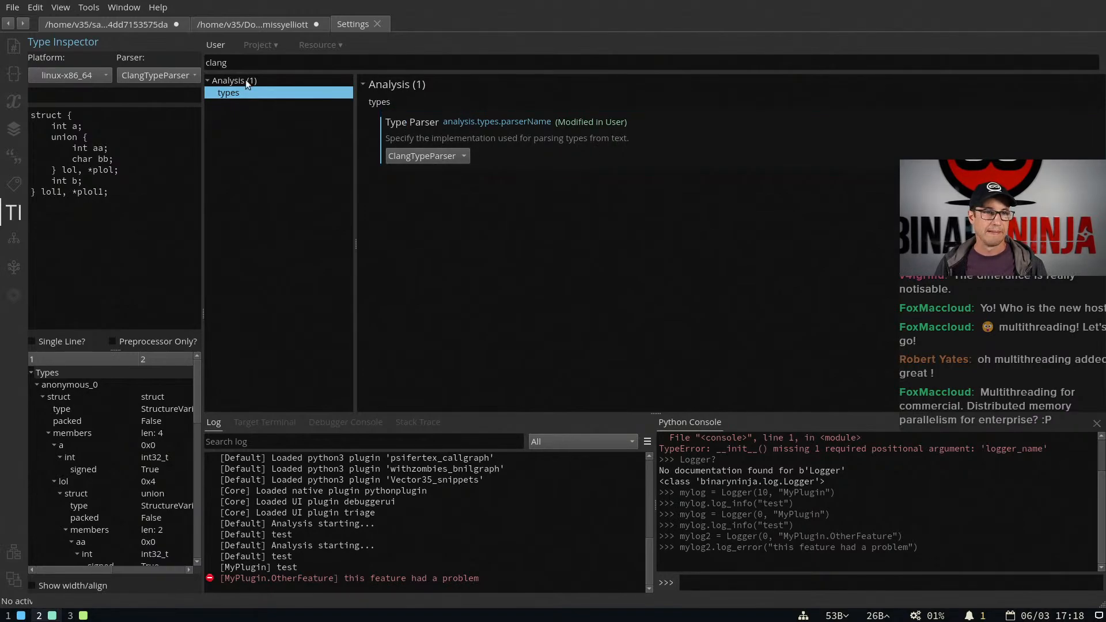
left_click(156, 76)
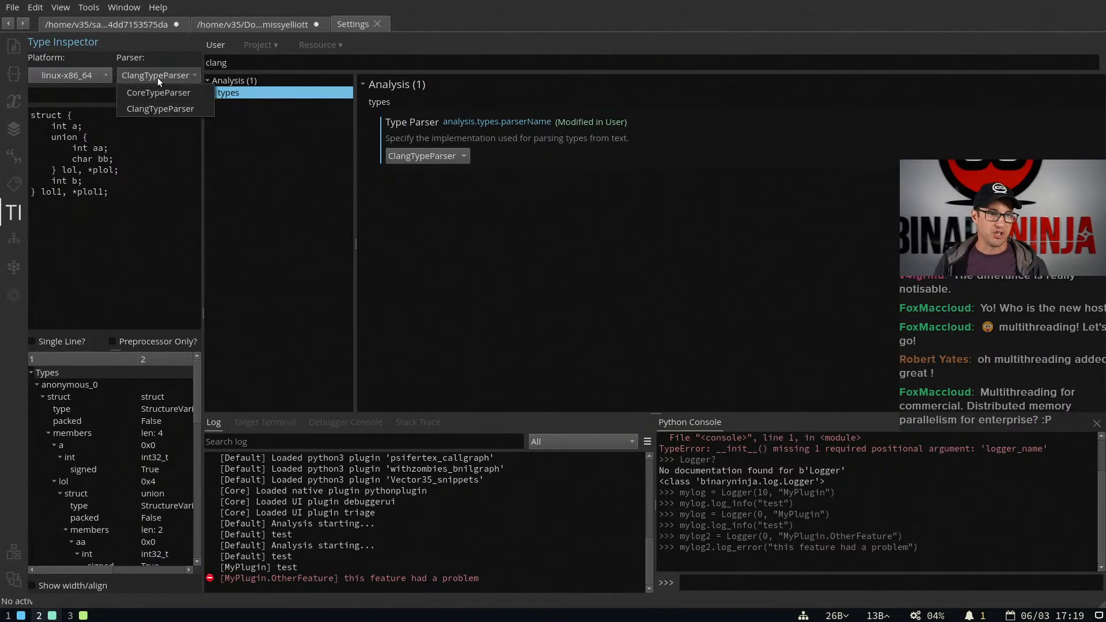
left_click(179, 56)
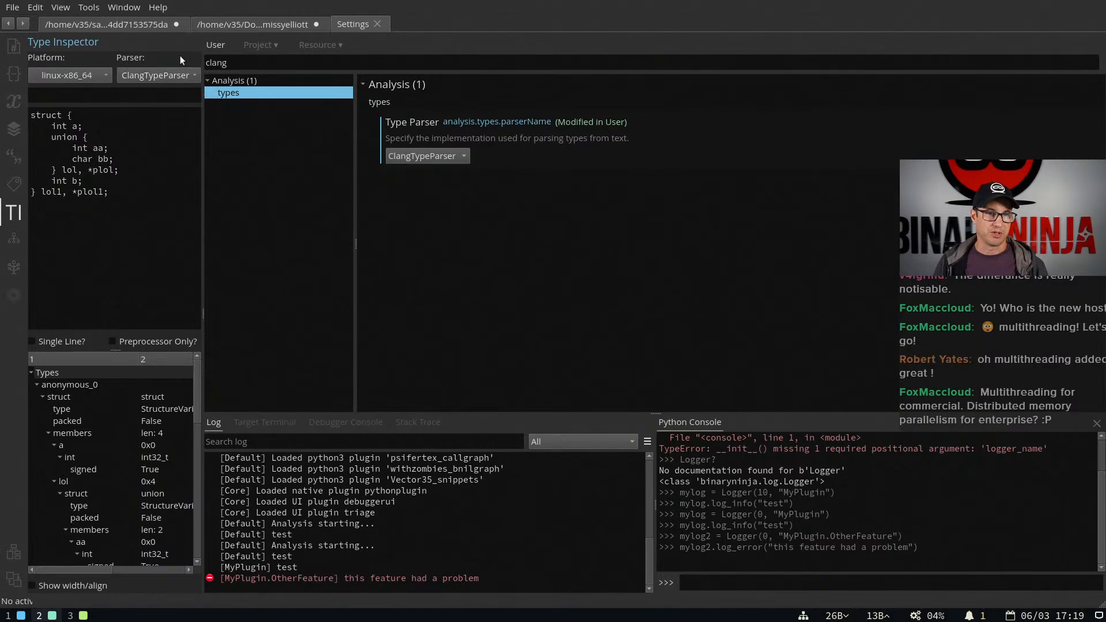
Show the Types view of the missyelliott binary and open the Create New Types dialog to view its Clang arguments field
left_click(14, 74)
left_click(248, 23)
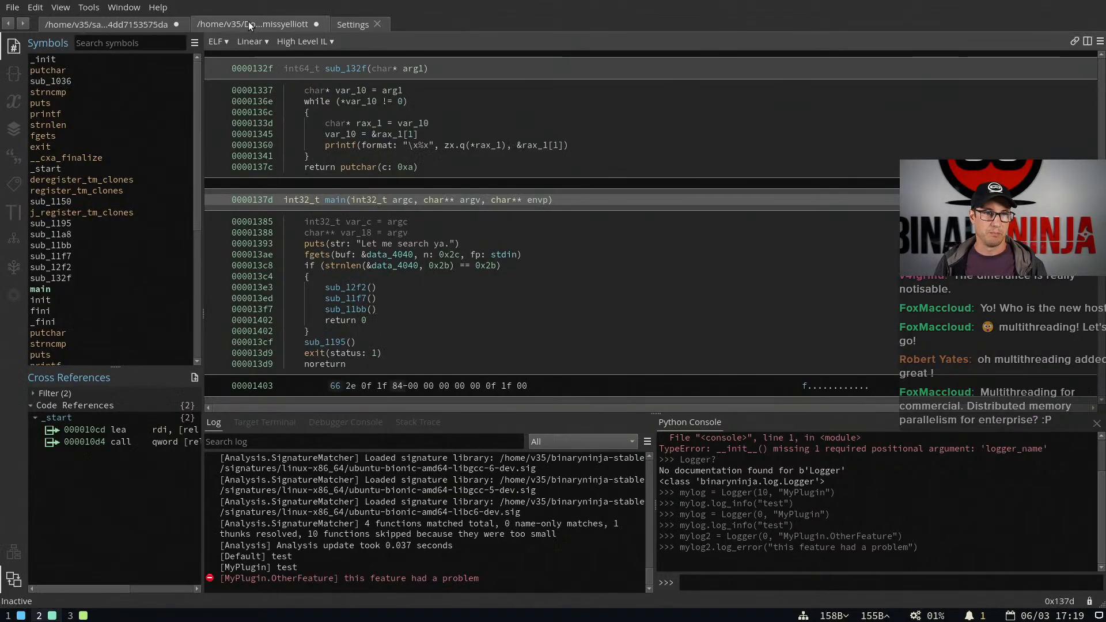
right_click(87, 91)
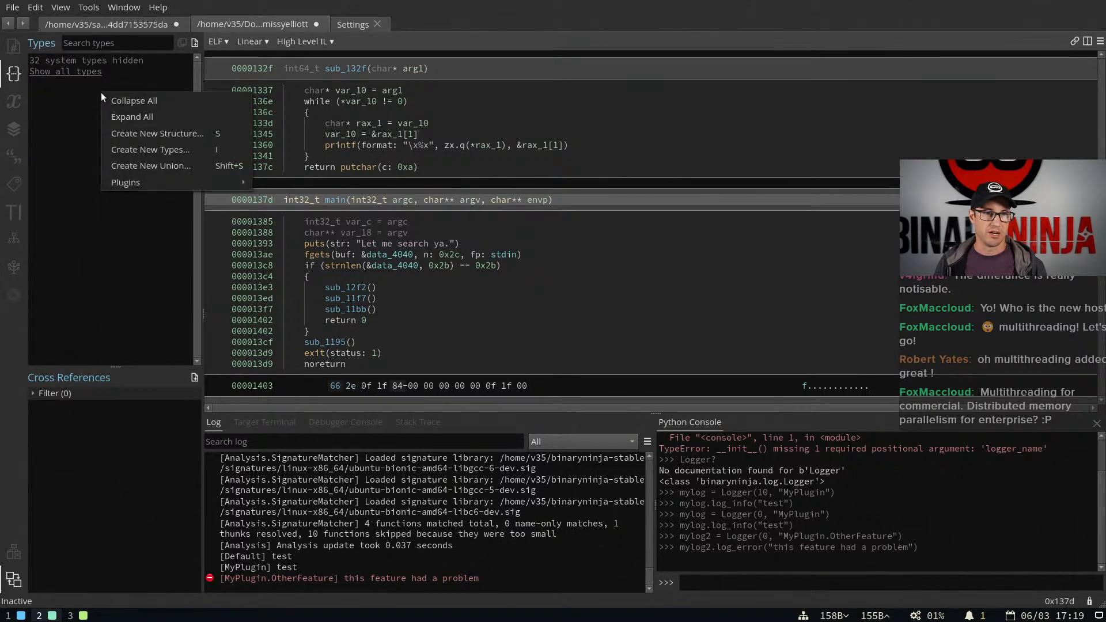
left_click(209, 149)
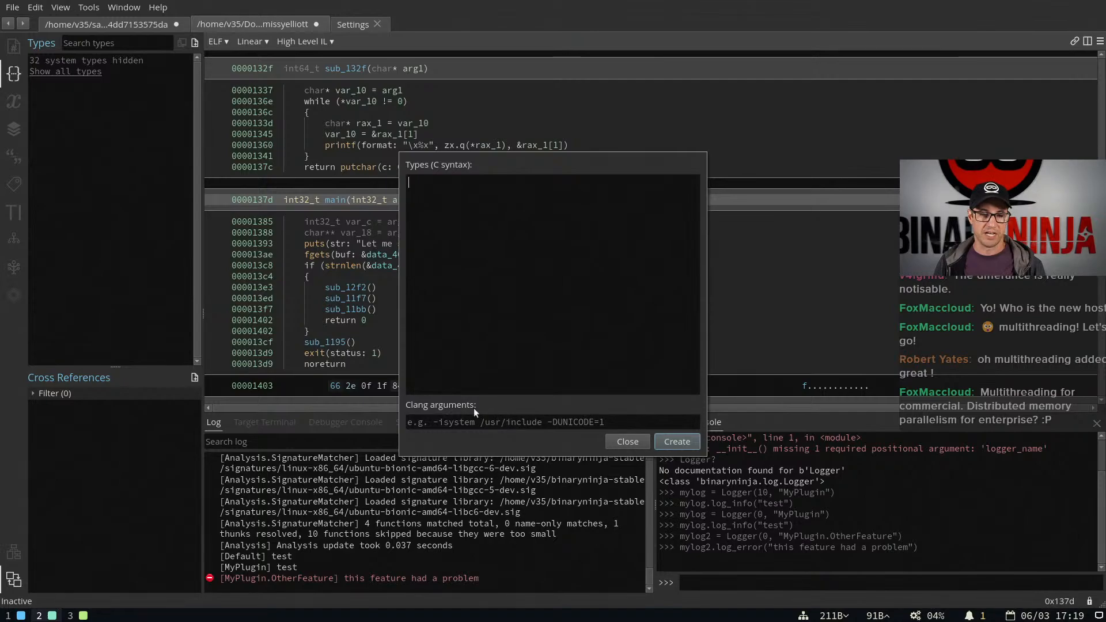
key("Escape")
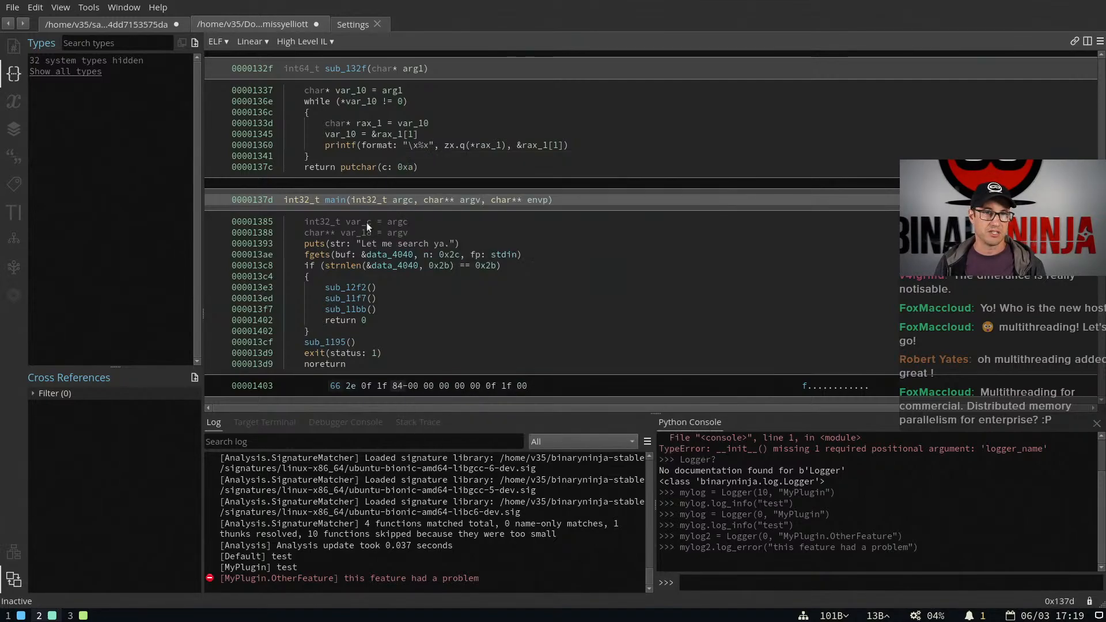
Set the Type Parser to CoreTypeParser and check the parser arguments field in the missyelliott binary's new types dialog
left_click(354, 25)
left_click(418, 150)
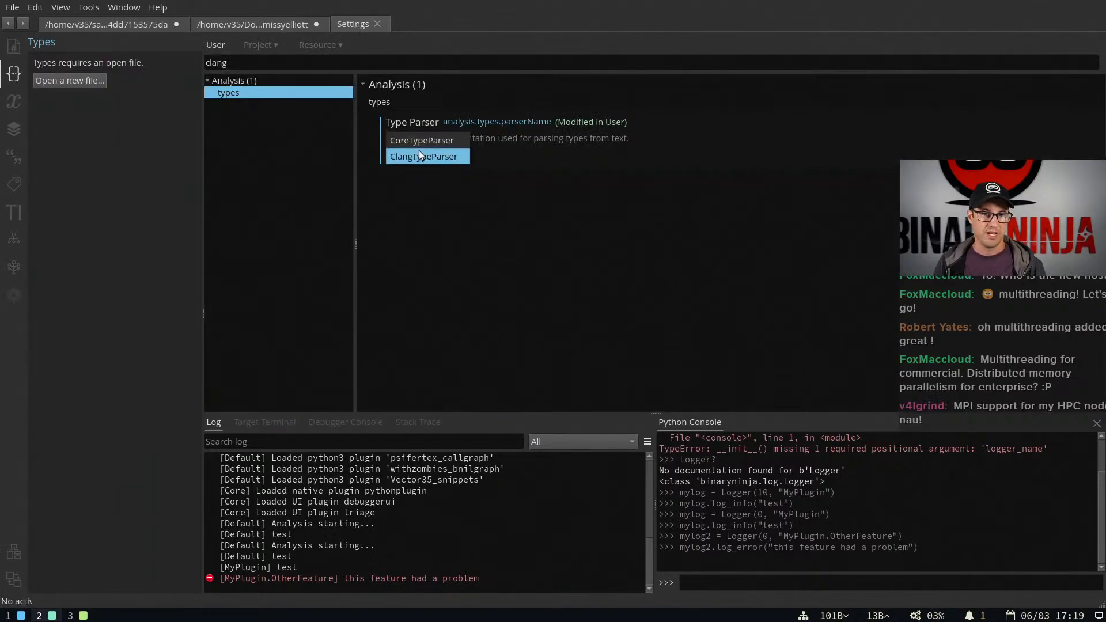
left_click(418, 144)
left_click(271, 23)
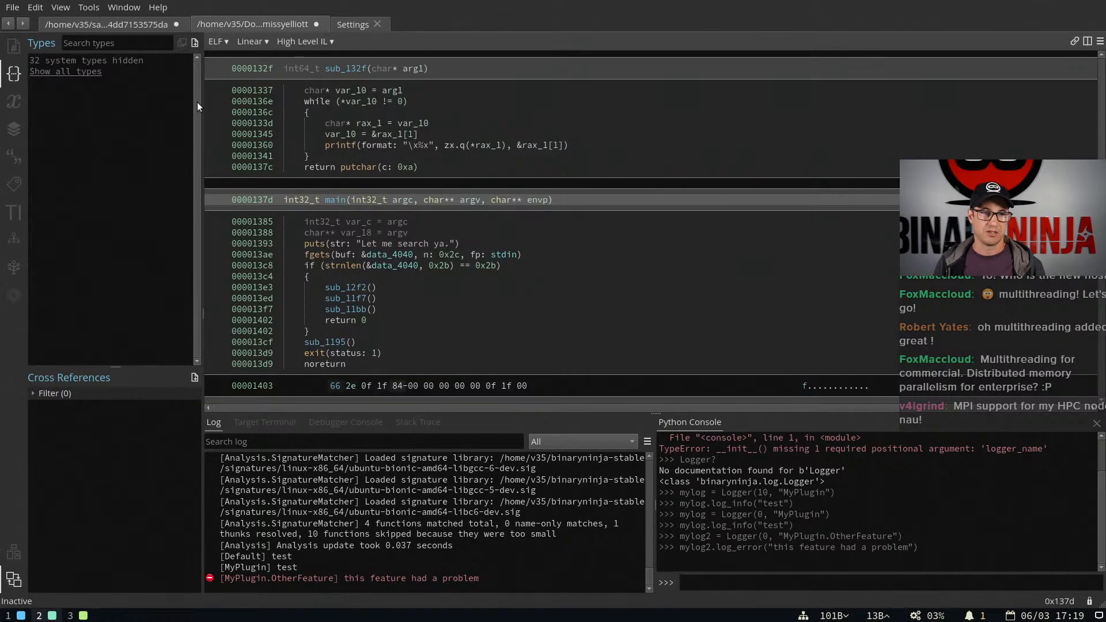
left_click(113, 96)
key("i")
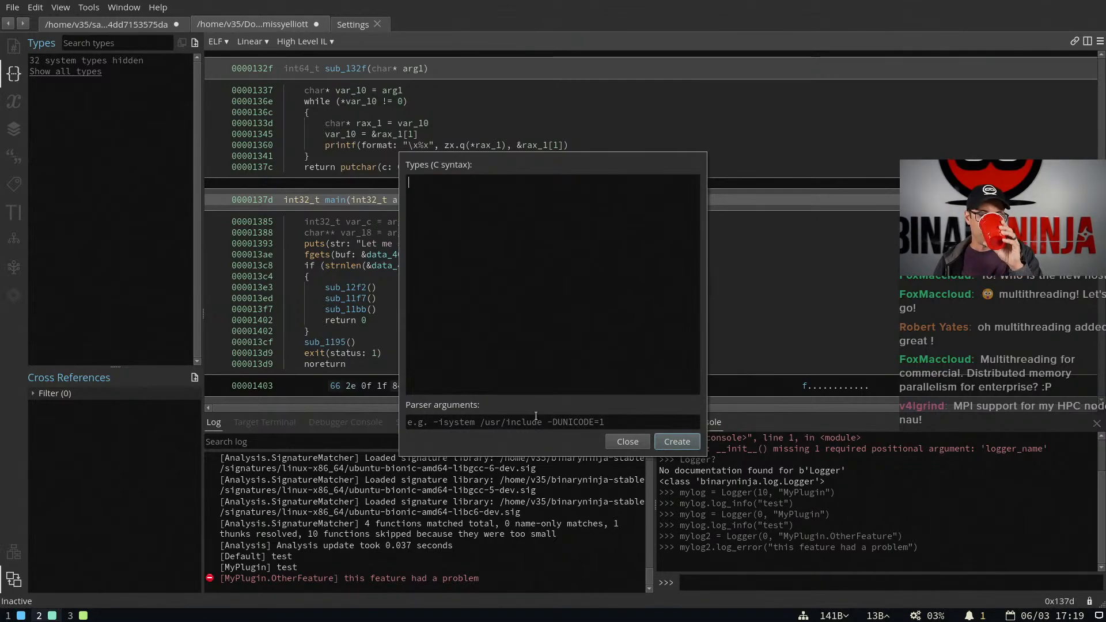
left_click(628, 442)
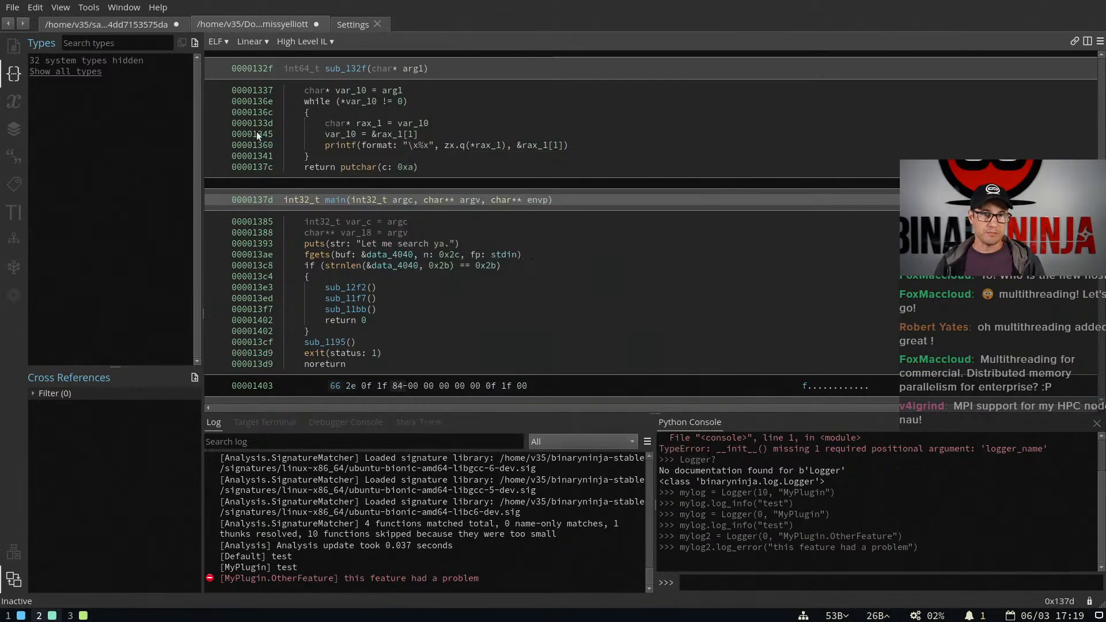
Set the Type Parser back to ClangTypeParser and reopen the new types dialog in the missyelliott binary
left_click(342, 23)
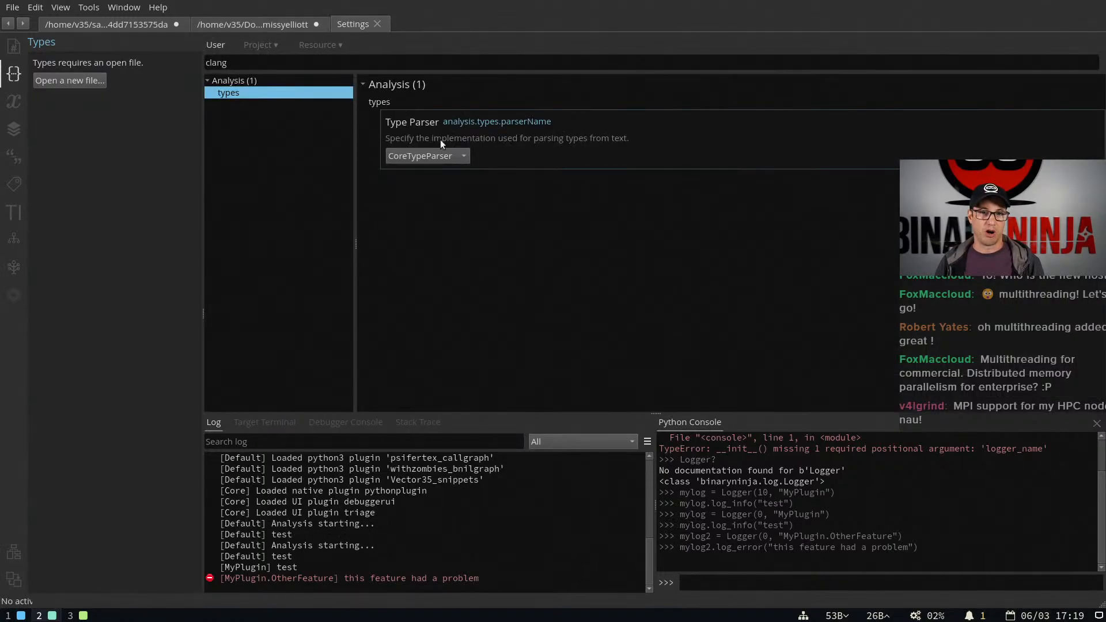
left_click(441, 155)
left_click(443, 173)
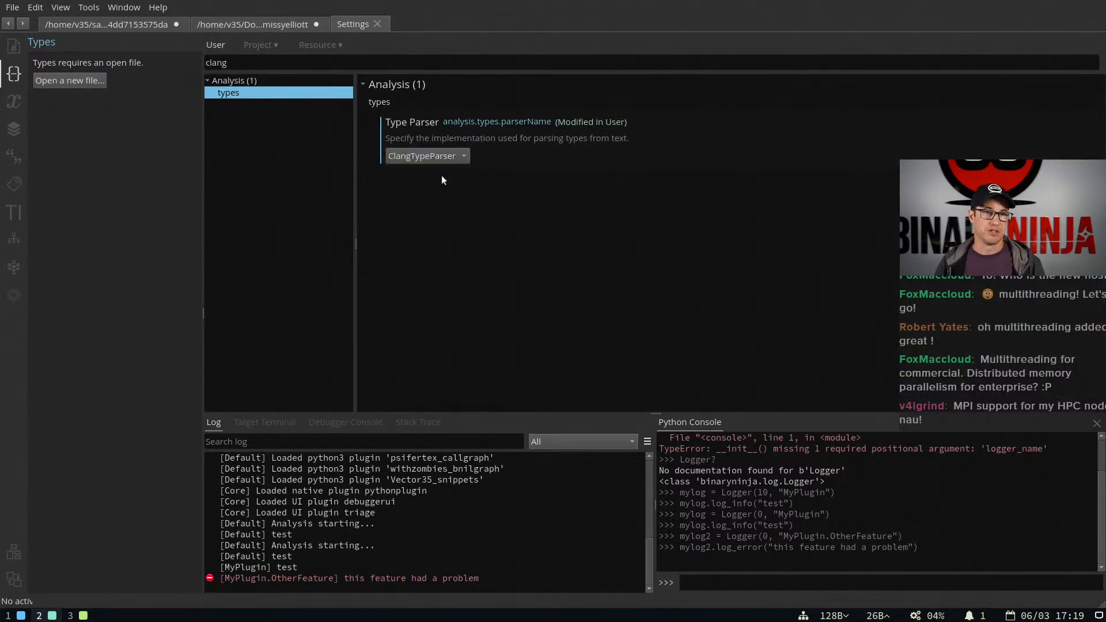
left_click(278, 24)
left_click(111, 134)
key("i")
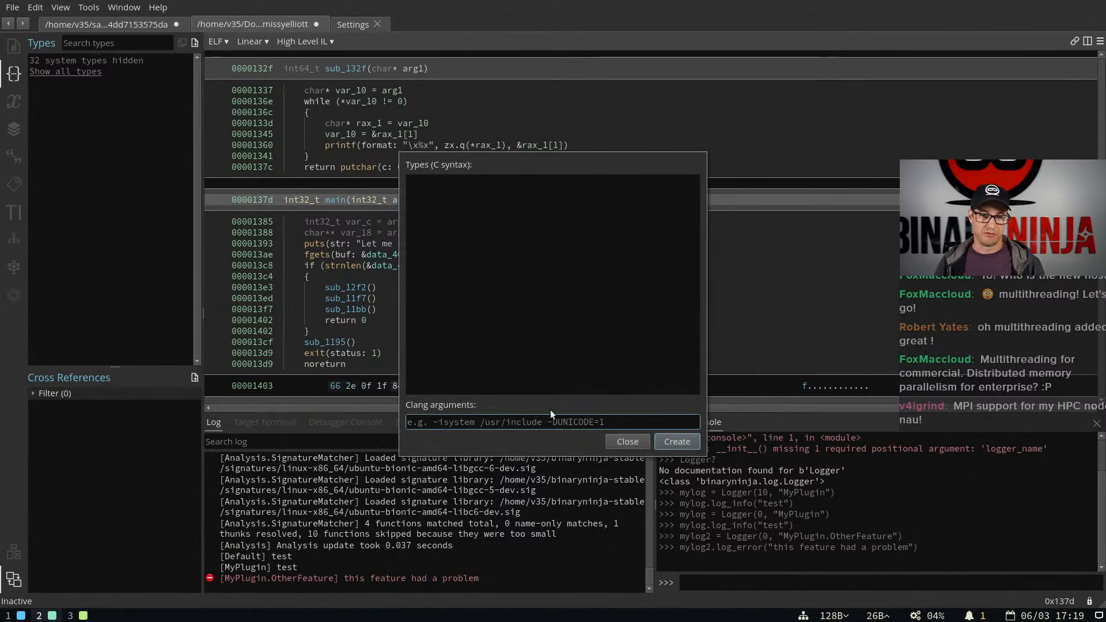
Switch to the release blog post in the browser and review the Clang Type Parser section's list of closed issues
key("super+3")
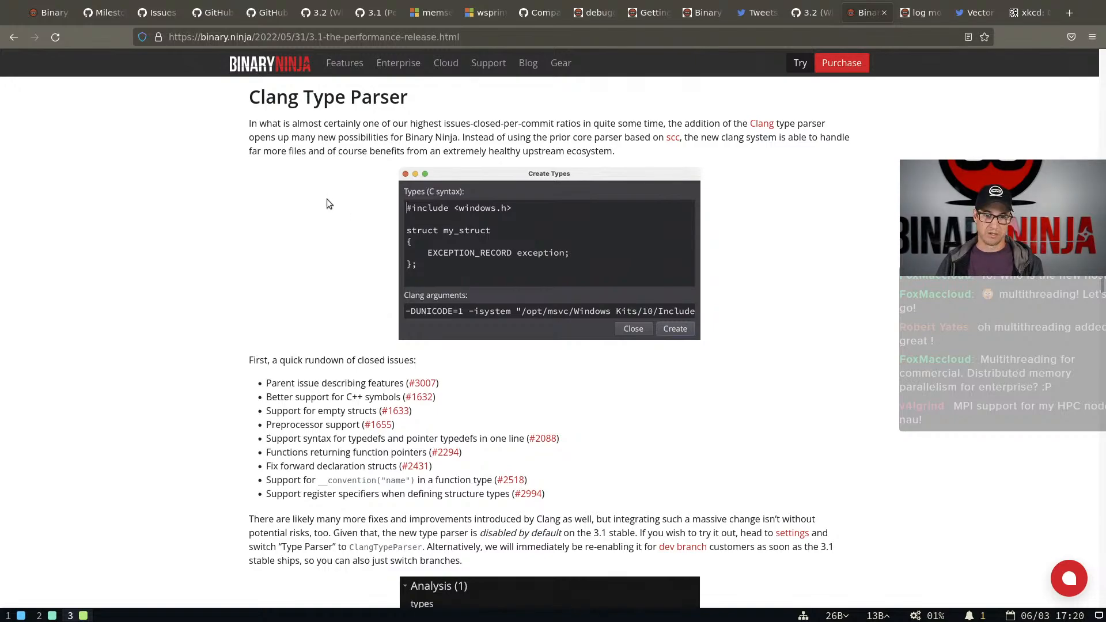
left_click_drag(360, 263, 305, 342)
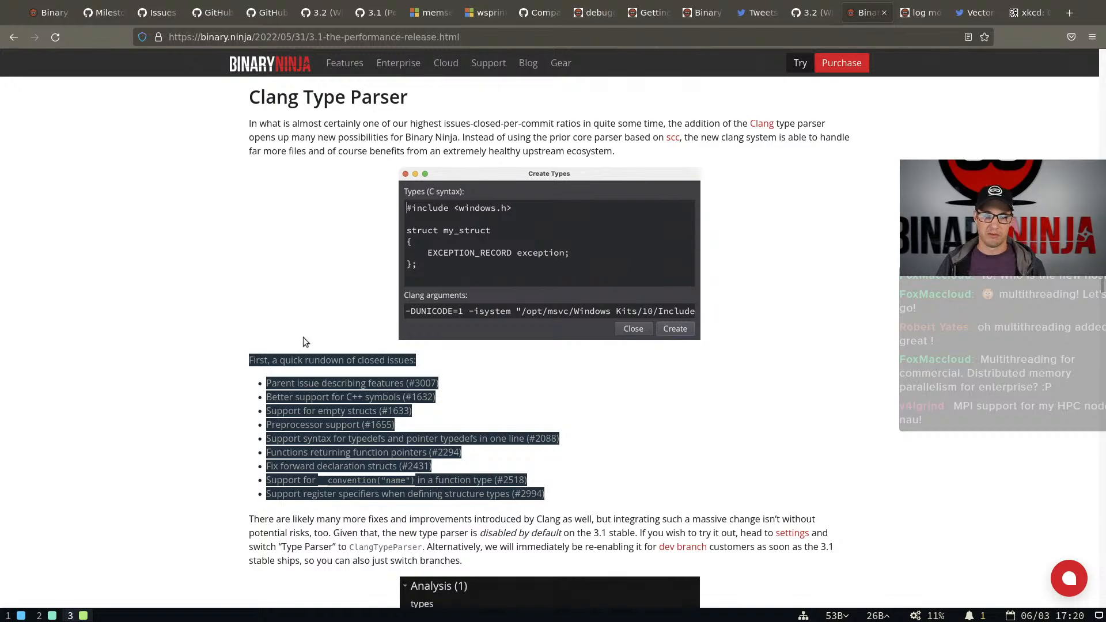
left_click(295, 331)
key("super+2")
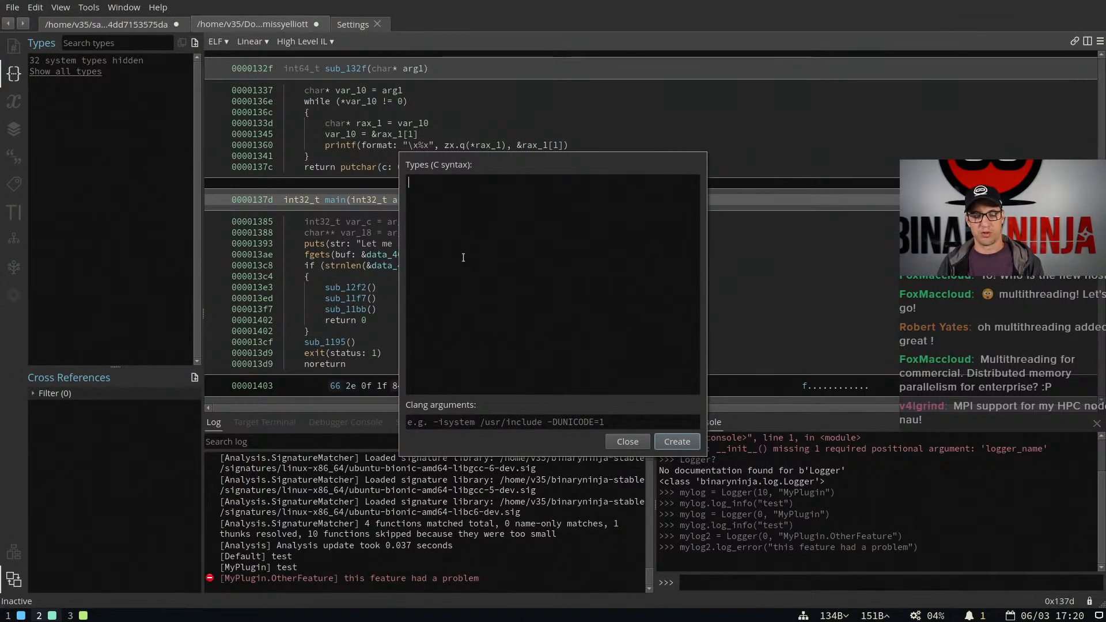
type("struct {")
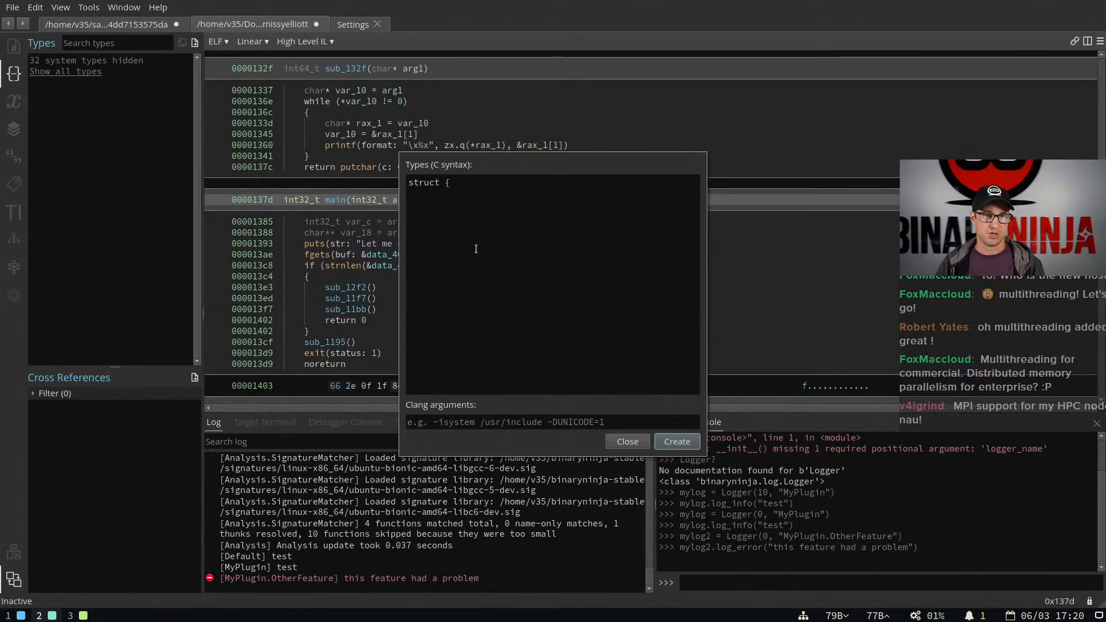
key("Return")
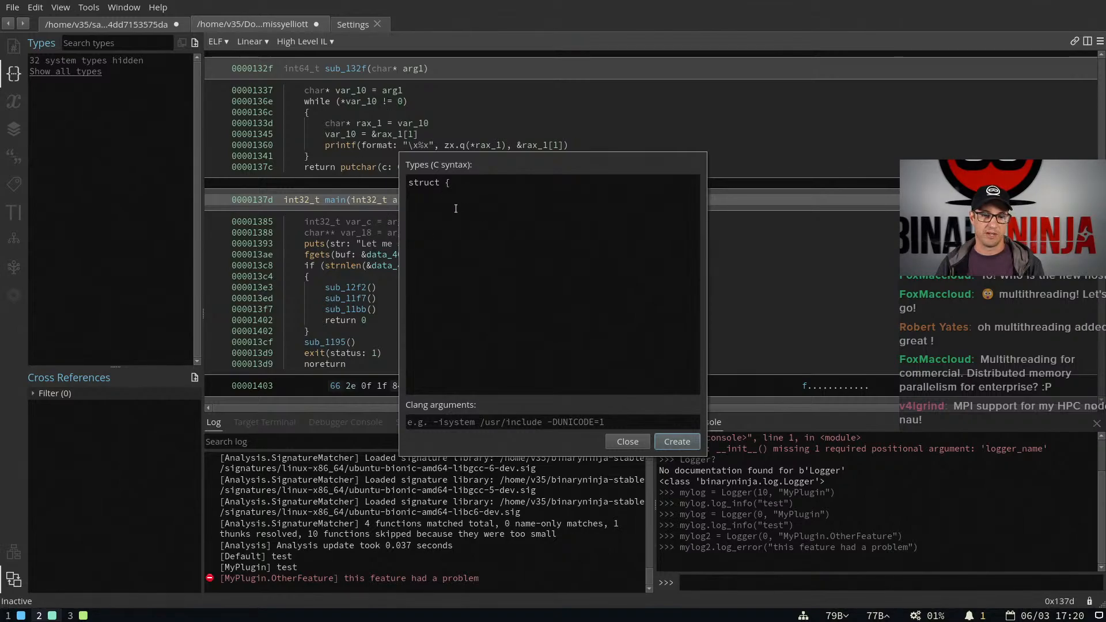
key("Escape")
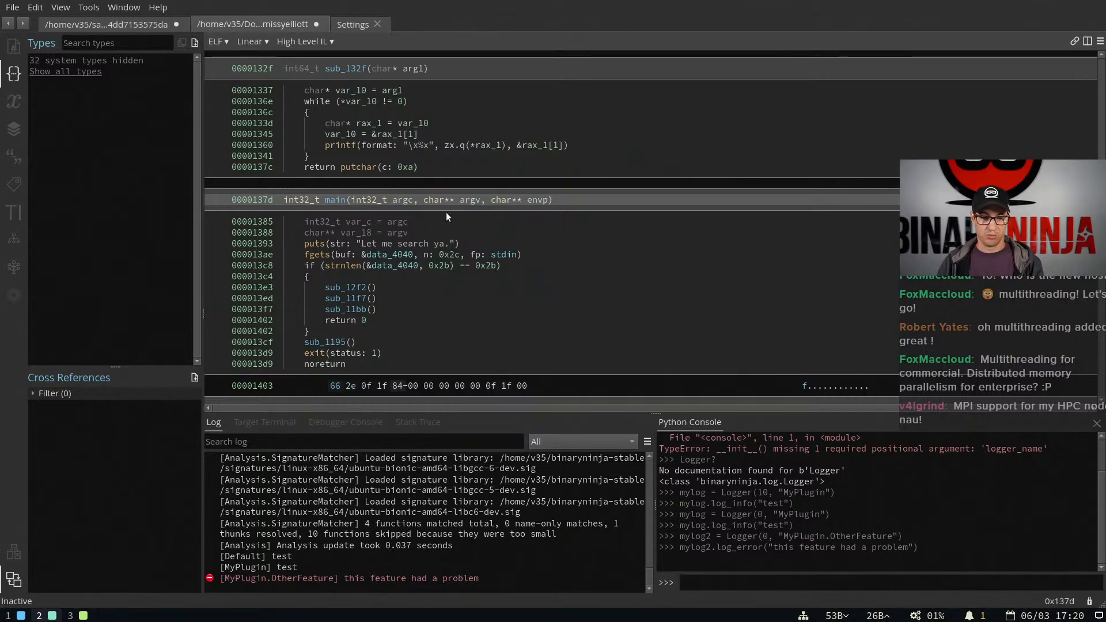
key("super+1")
key("super+2")
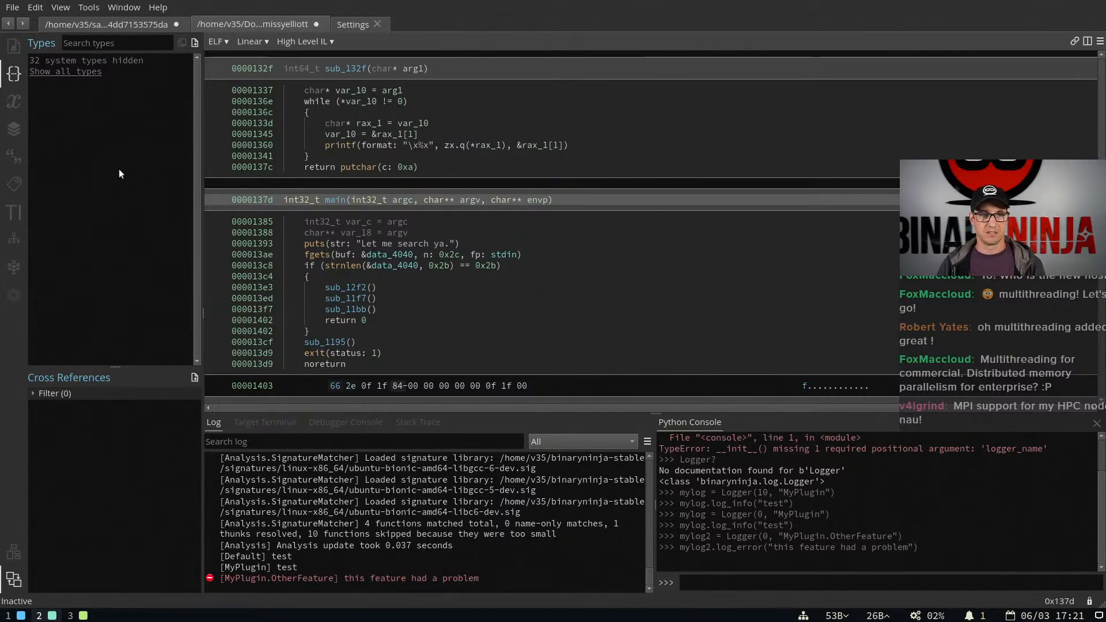
Switch to the blog post's Added Types section and compare the 2.4 and 3.1 Windows types with the before/after slider
key("super+3")
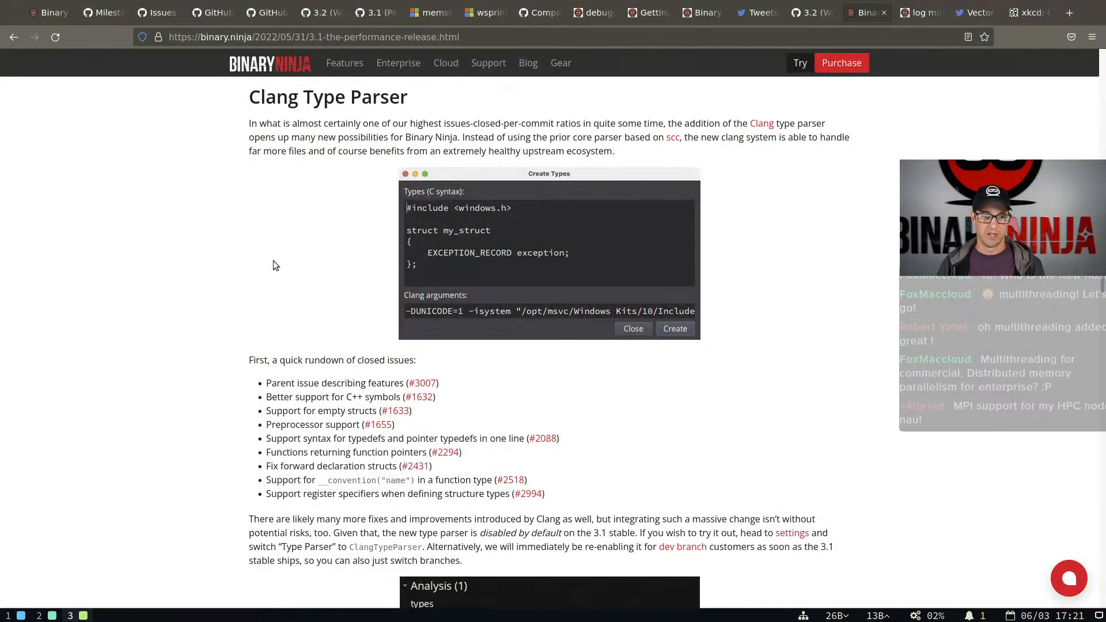
scroll(281, 266, "down", 10)
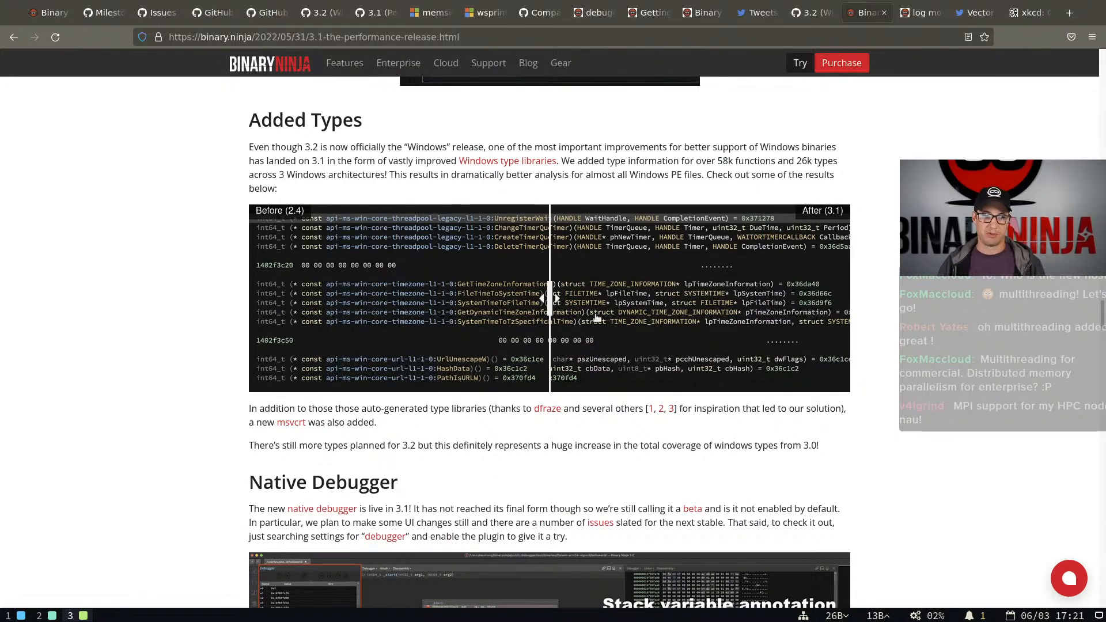
left_click_drag(553, 297, 841, 298)
left_click_drag(780, 325, 693, 298)
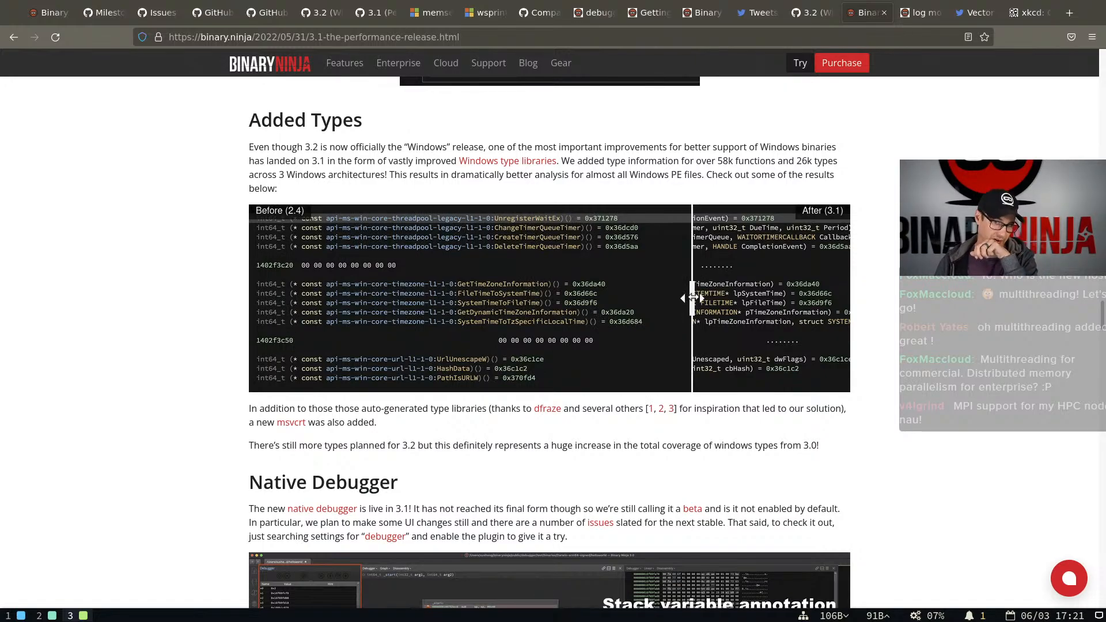
left_click_drag(691, 298, 703, 298)
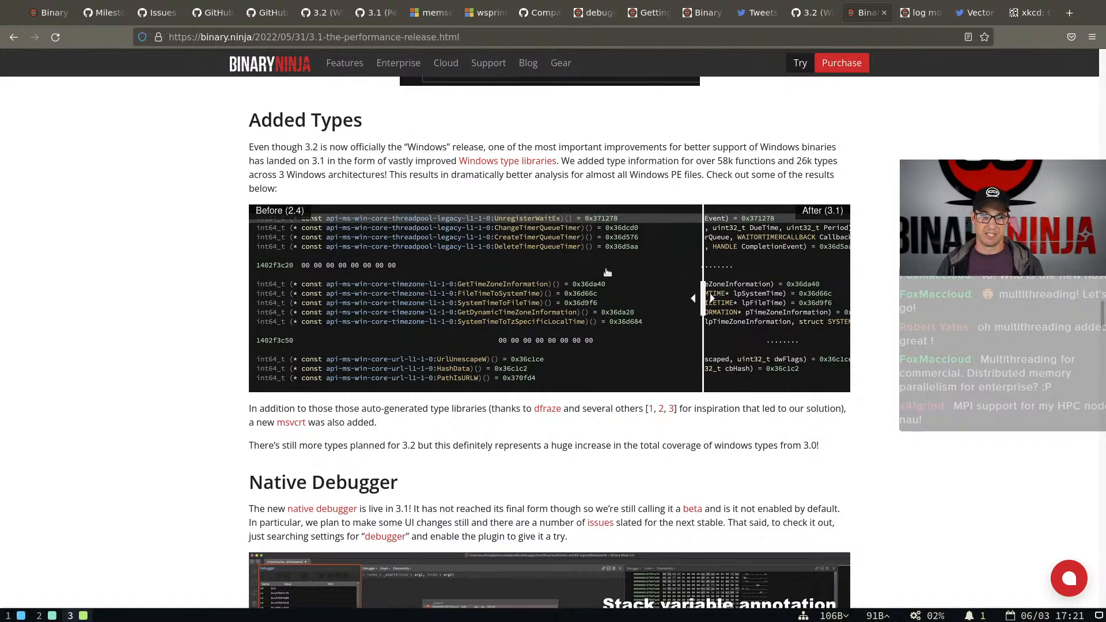
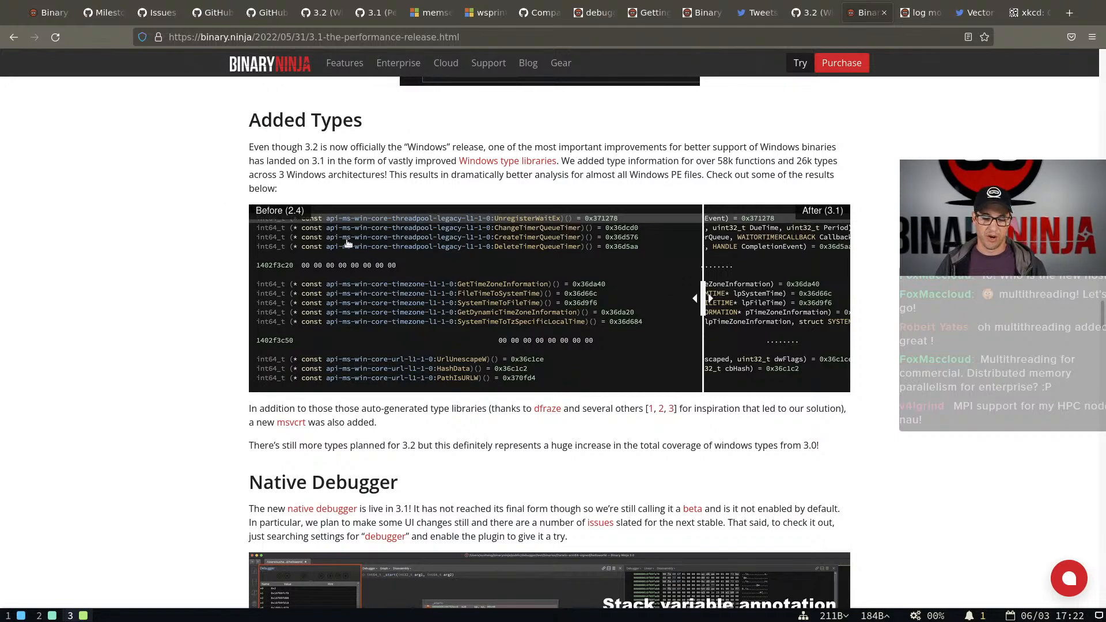
Sweep the Added Types before/after slider across the image to compare the 2.4 and 3.1 function signatures
left_click_drag(703, 299, 634, 320)
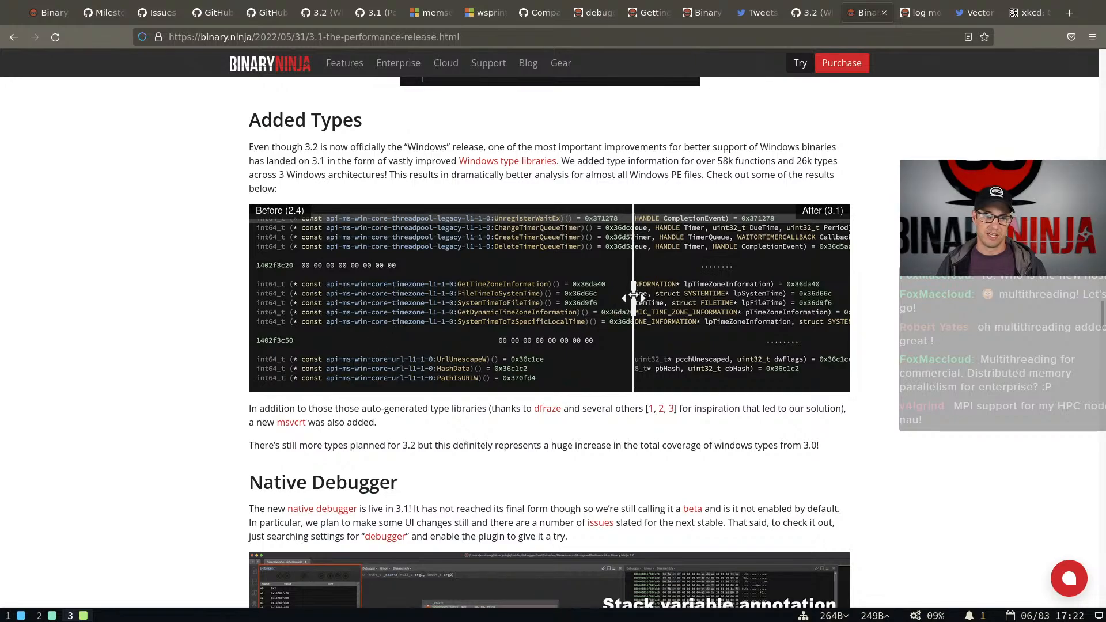
left_click_drag(634, 298, 337, 298)
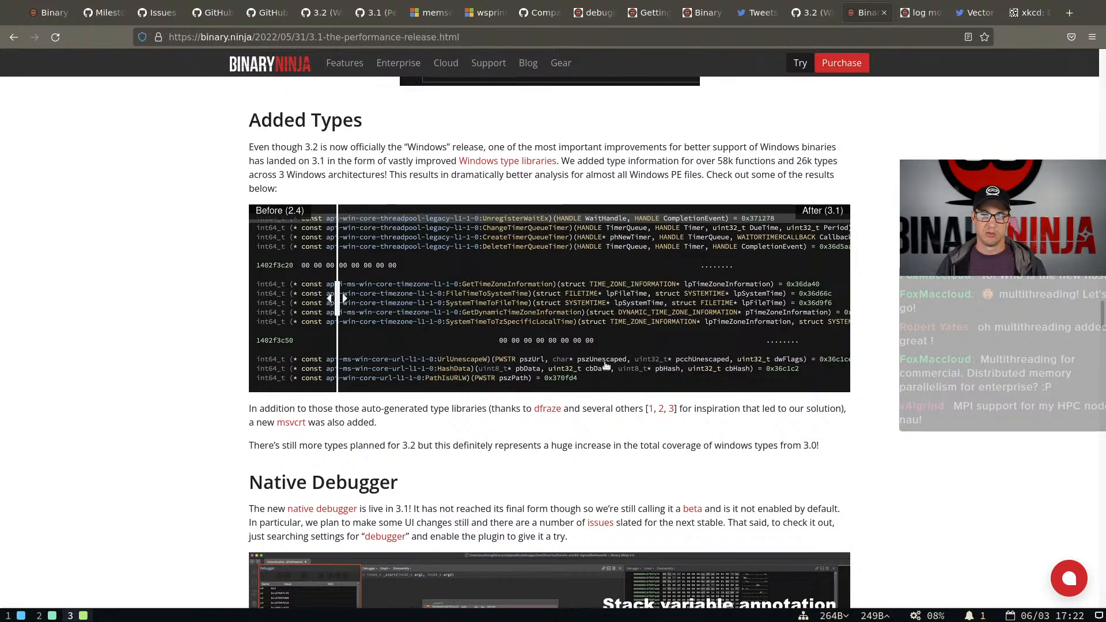
left_click_drag(339, 298, 581, 324)
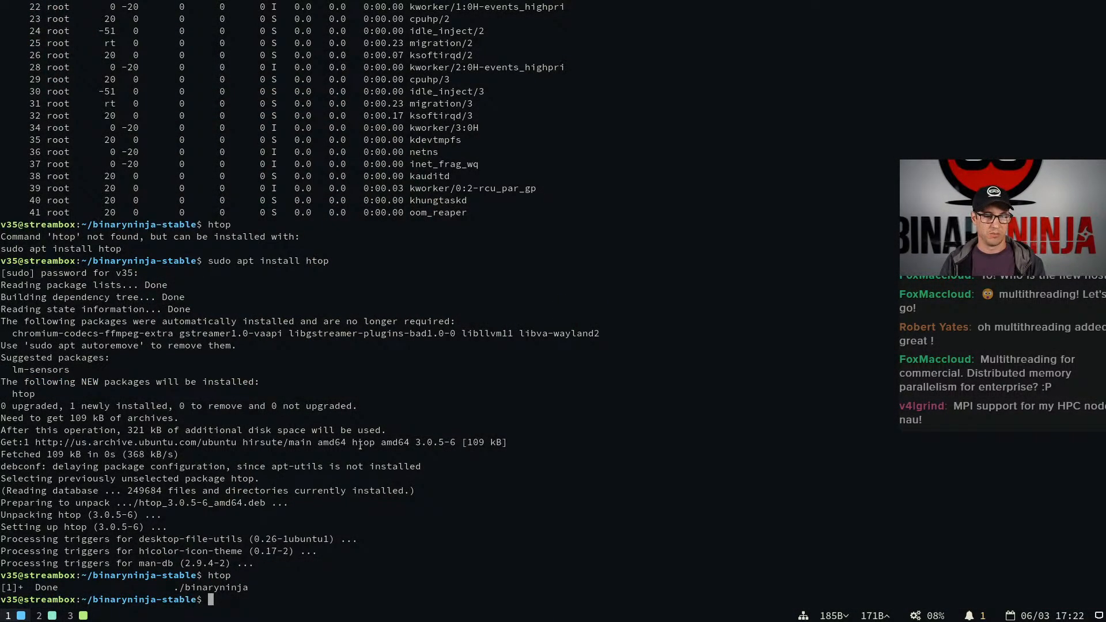
In the terminal, go to the samples folder, list its contents and identify the file type of every sample
type("ls")
key("Return")
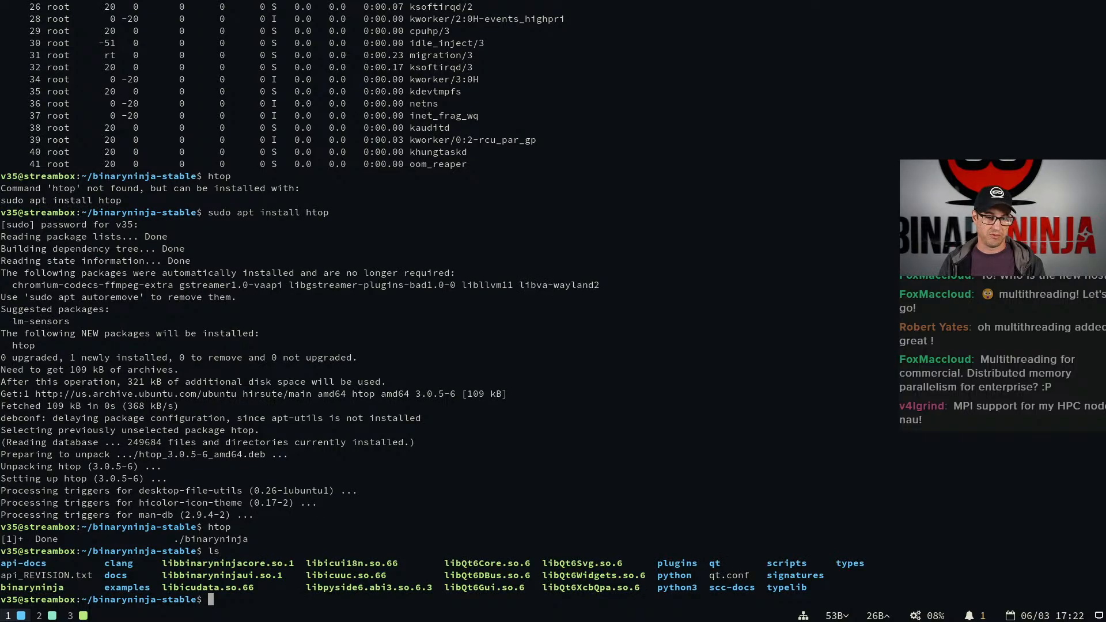
type("cd ..")
key("Return")
type("cd samples/")
key("Return")
type("ls")
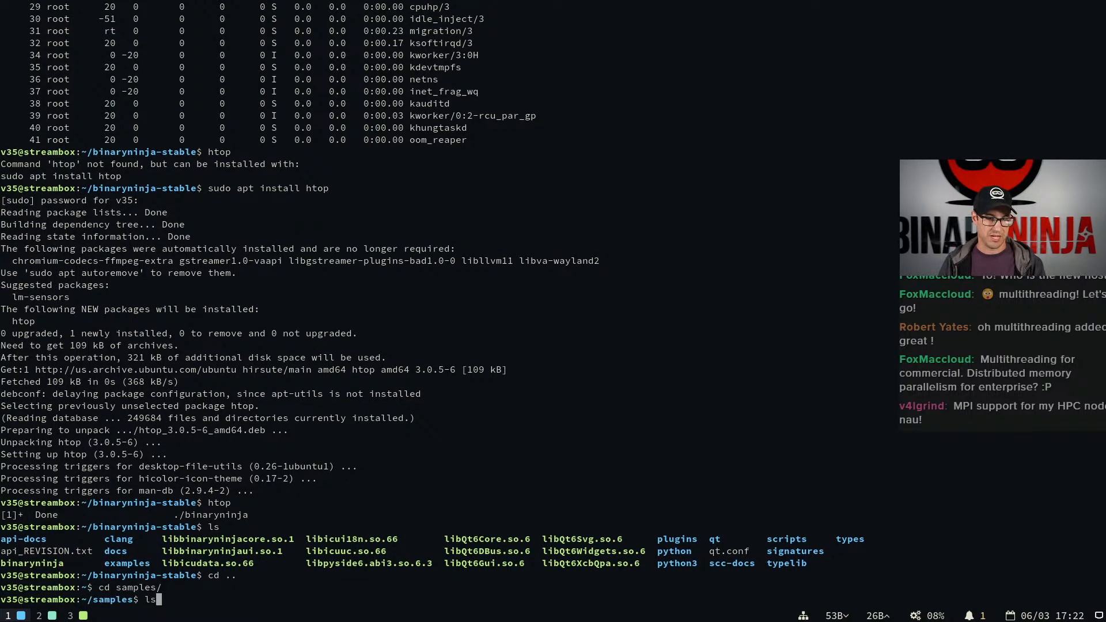
key("Return")
type("file *")
key("Return")
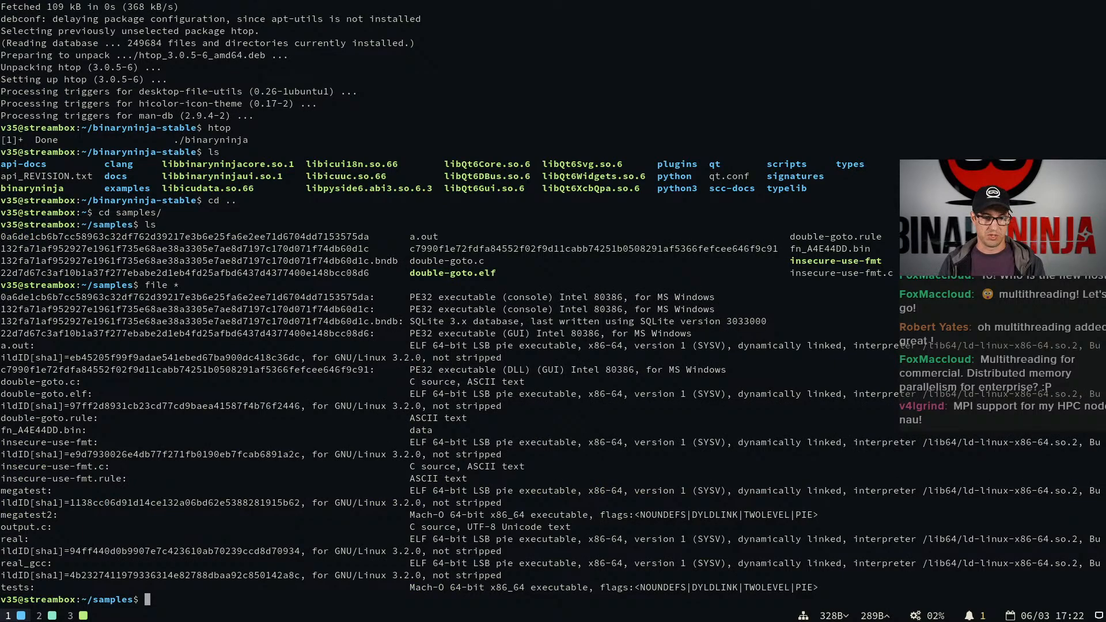
Switch to Binary Ninja and open the 132fa71af952927... executable from ~/samples without loading its existing database
key("super+2")
key("ctrl+o")
type("~/")
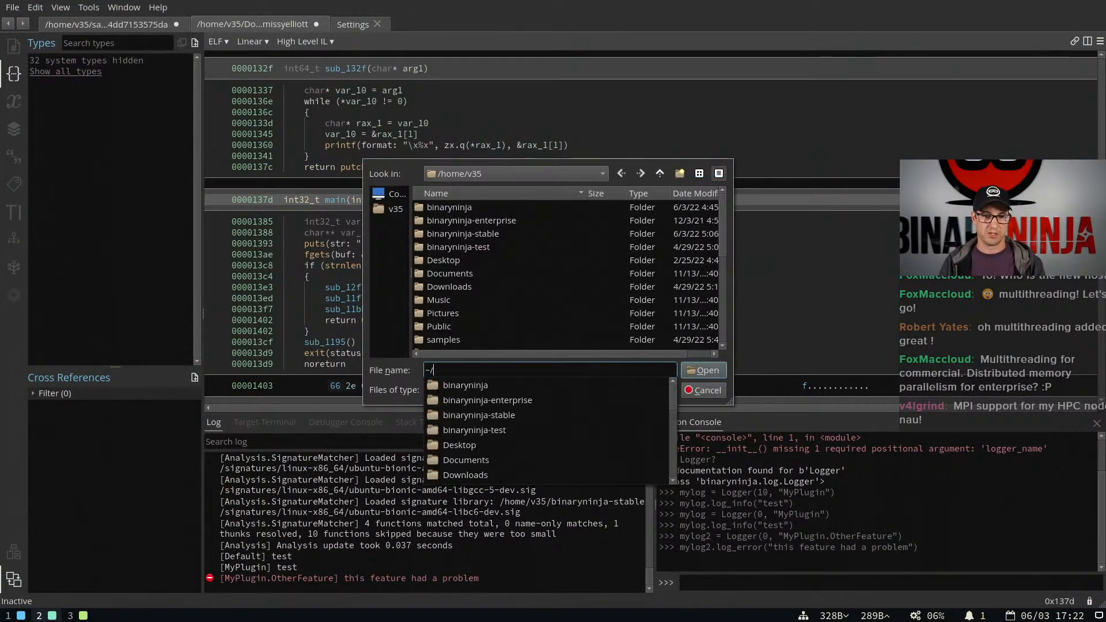
type("samples")
key("Return")
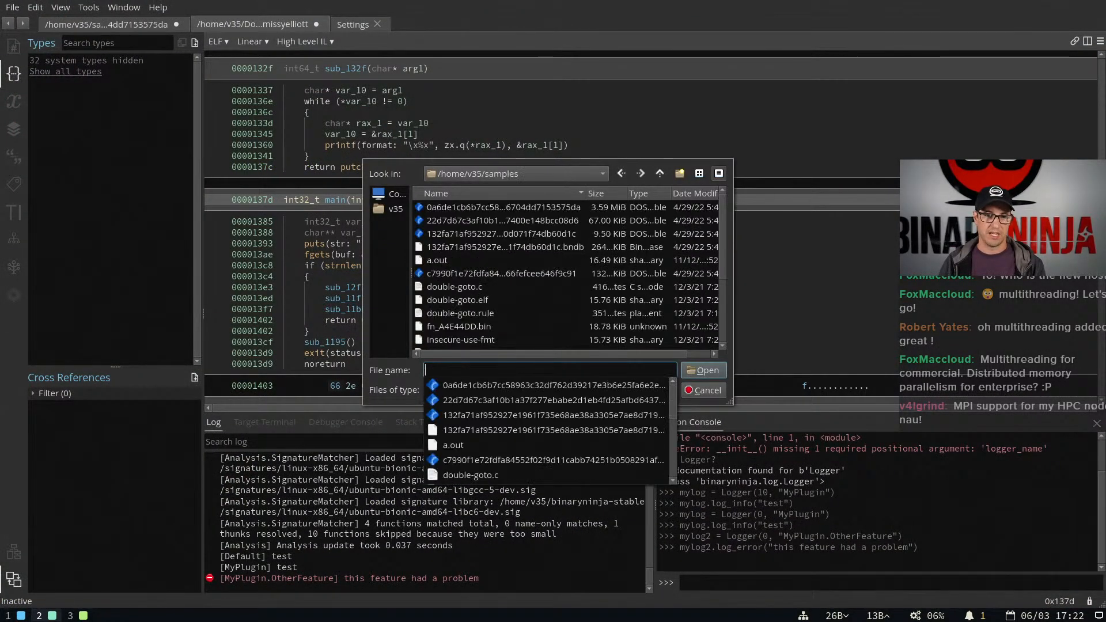
left_click(517, 230)
left_click(516, 231)
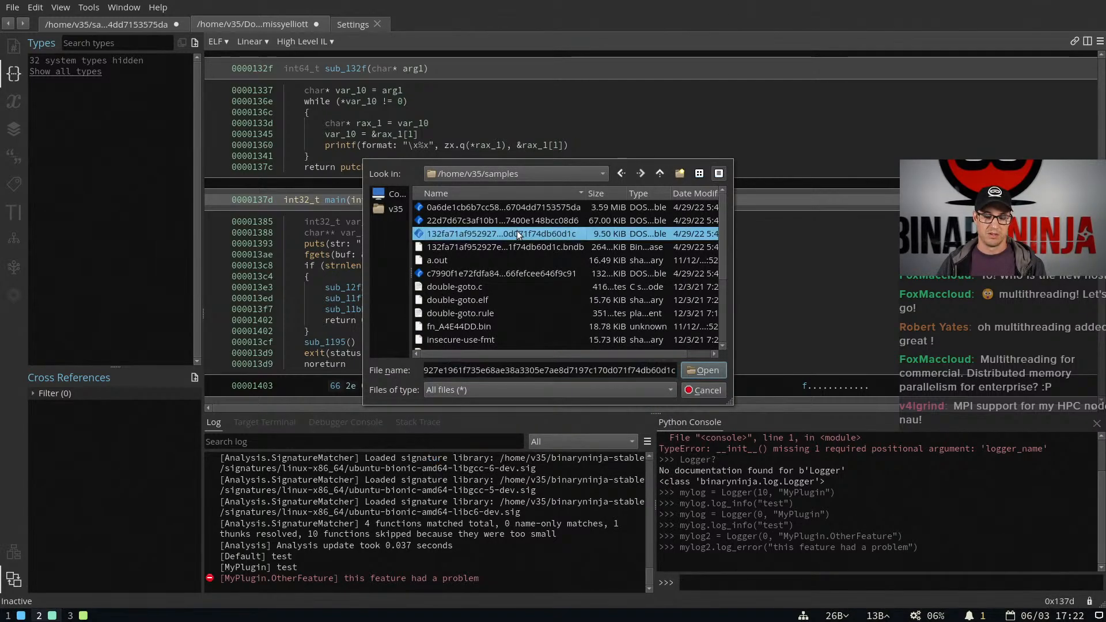
double_click(520, 233)
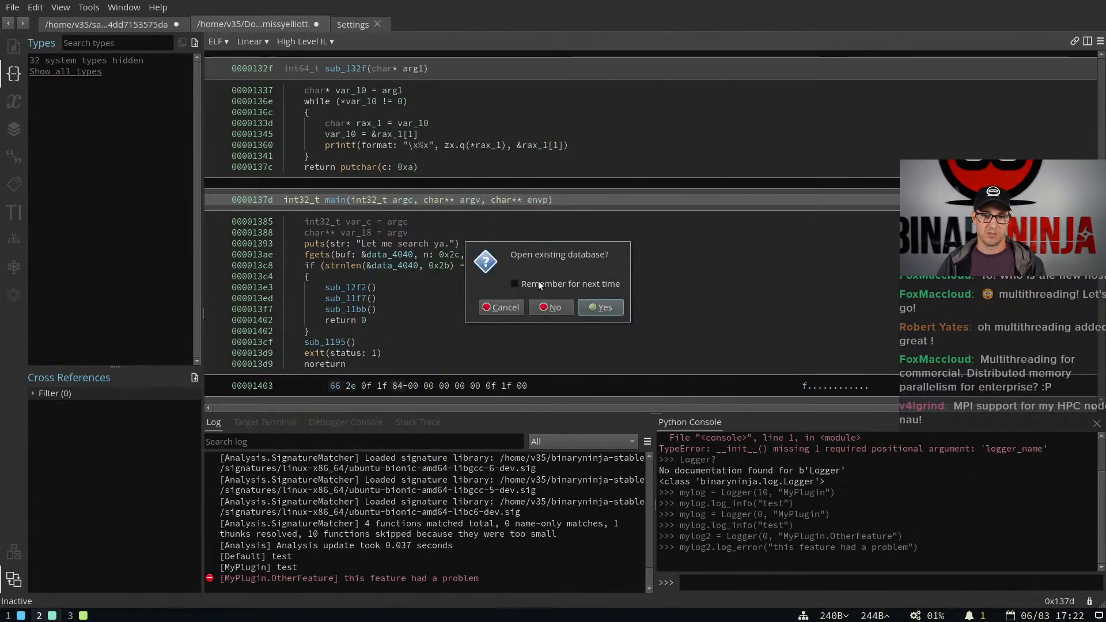
left_click(552, 309)
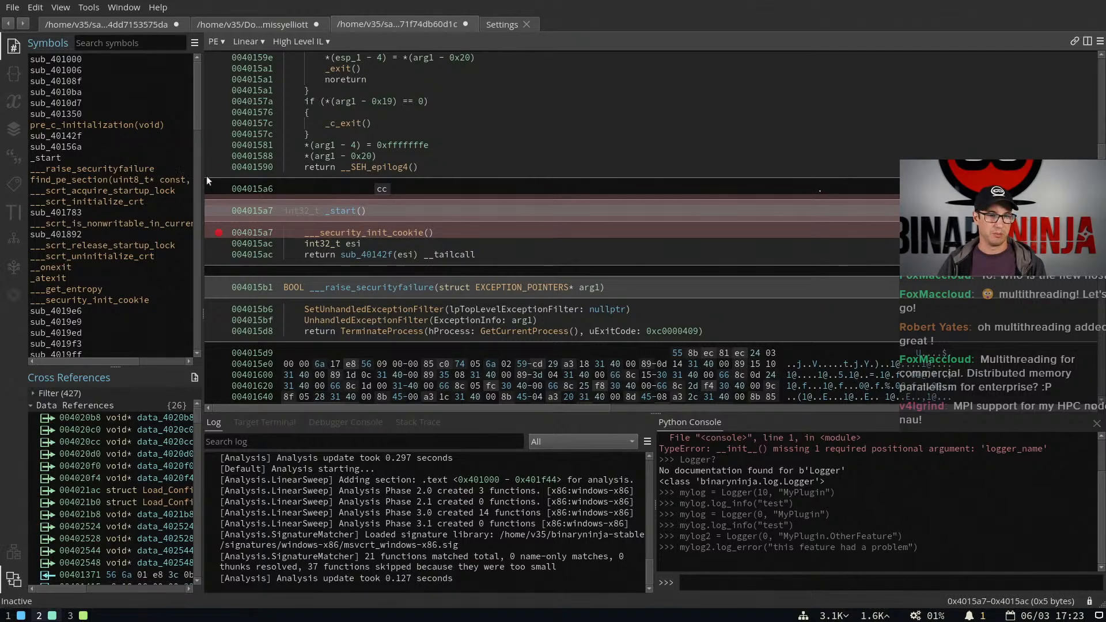
Go from the UnhandledExceptionFilter call to its import entry and inspect the KERNEL32 import signatures, including GetCurrentProcessId
left_click(372, 319)
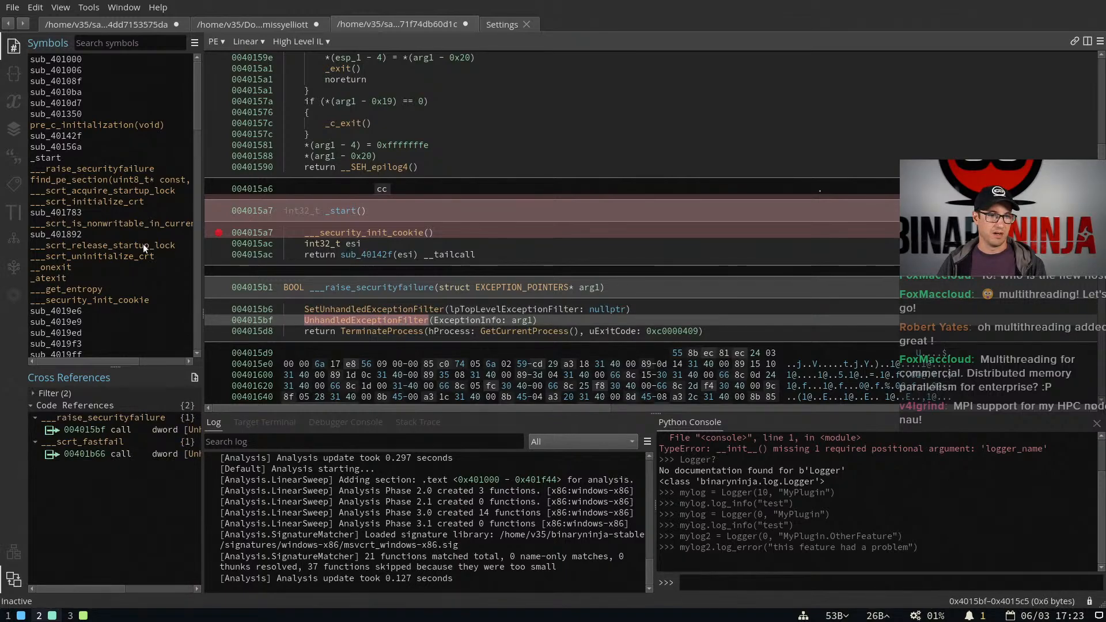
scroll(143, 230, "down", 5)
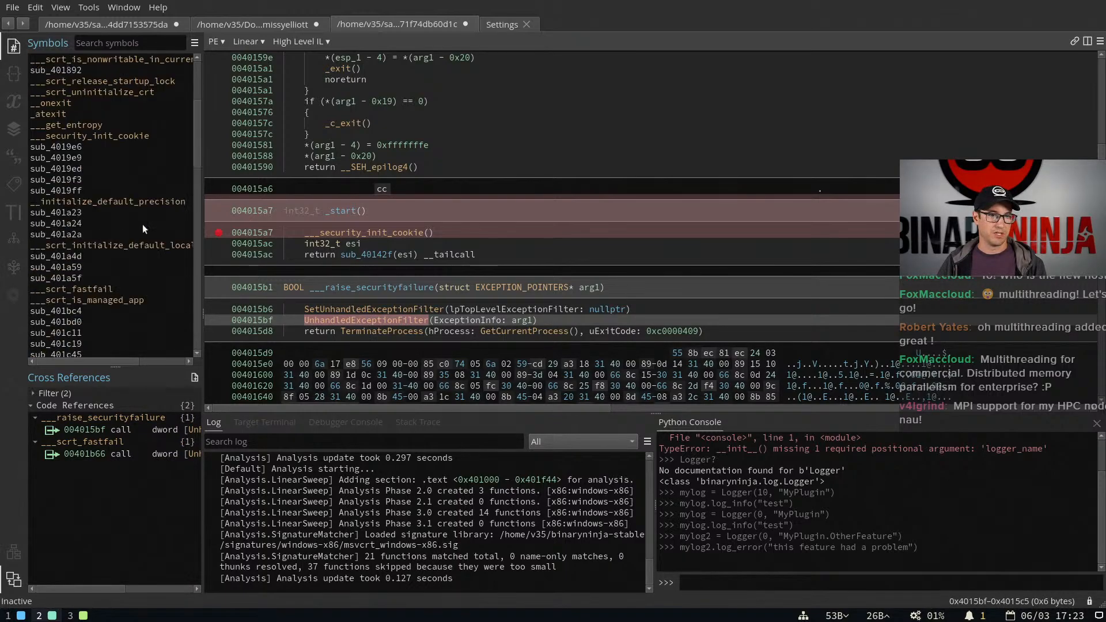
double_click(409, 320)
scroll(441, 181, "up", 3)
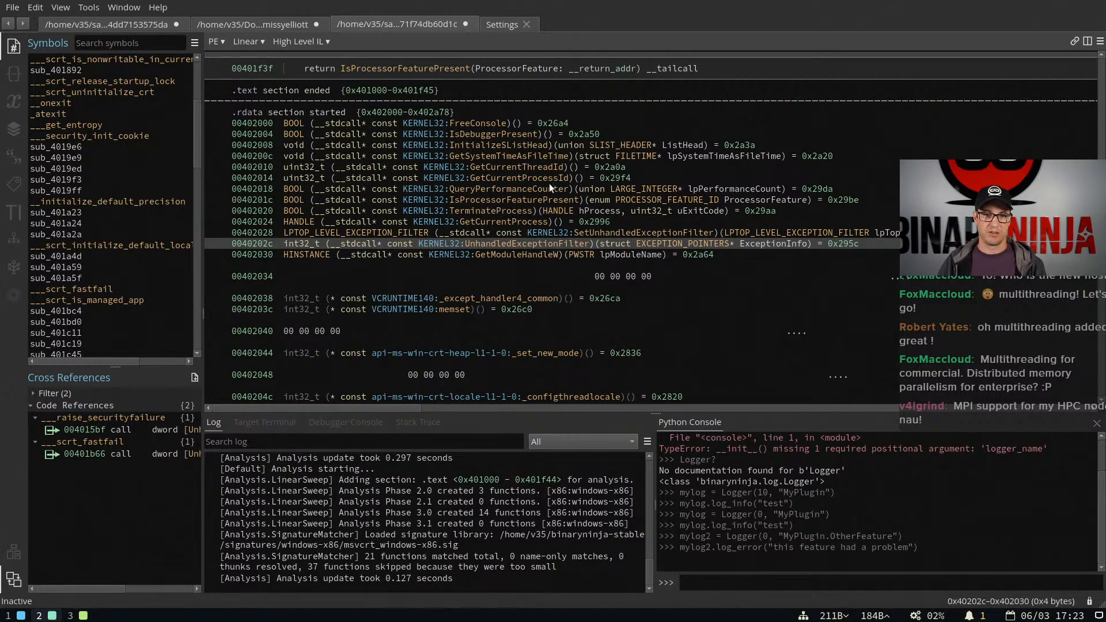
left_click(504, 178)
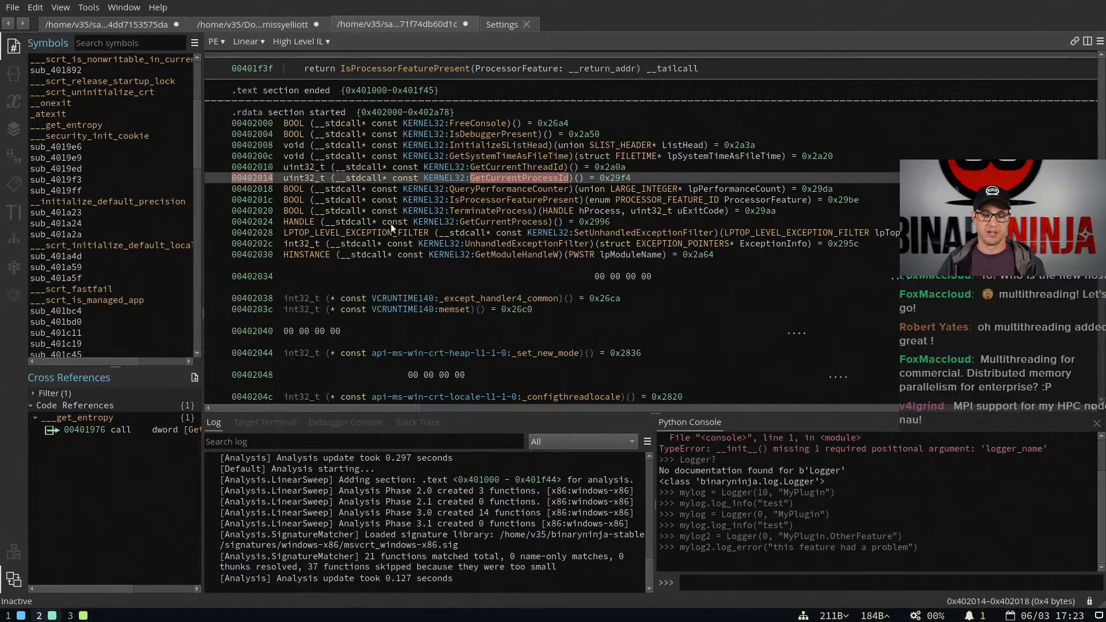
Select the _set_new_mode import and examine the C runtime imports that follow the KERNEL32 entries
scroll(467, 218, "down", 1)
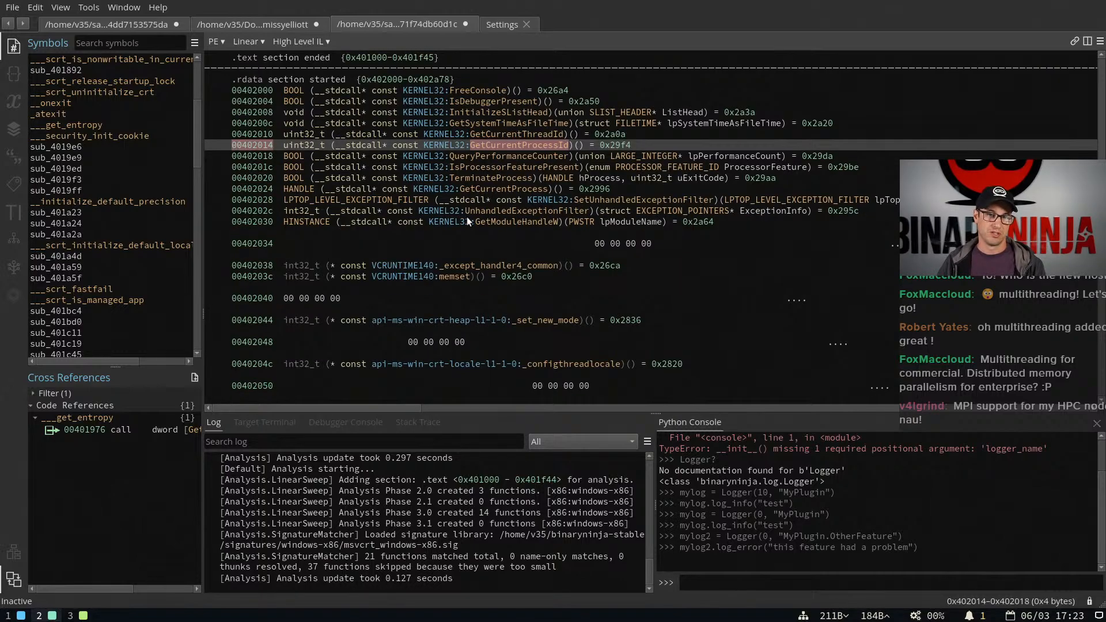
left_click(554, 321)
scroll(554, 320, "down", 2)
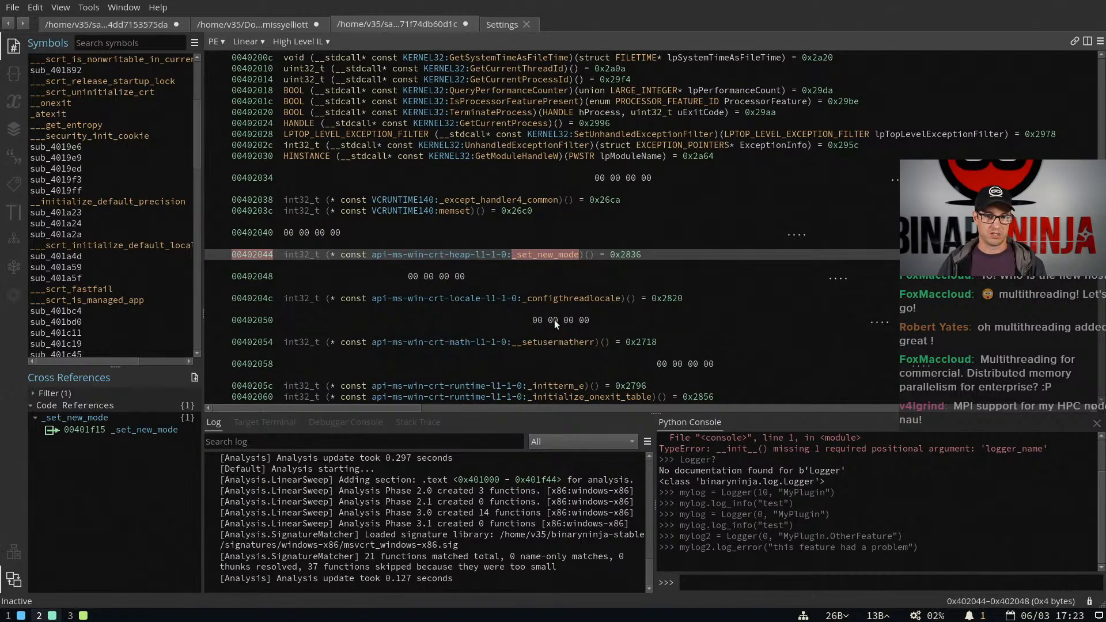
scroll(547, 311, "down", 1)
scroll(539, 296, "down", 2)
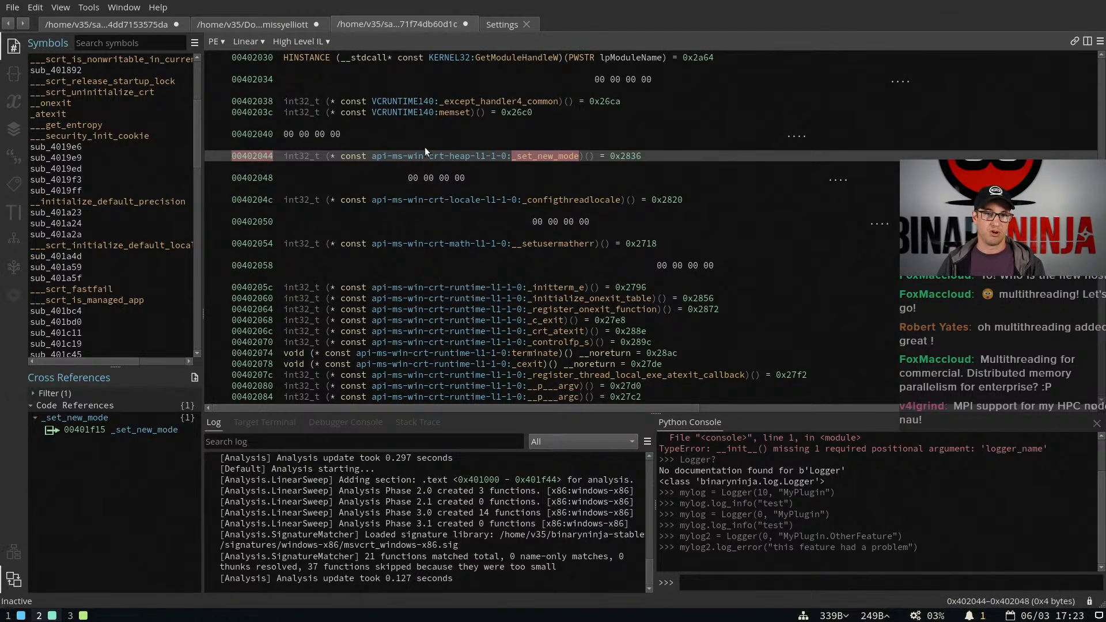
Switch to the release blog post in the browser and open the Windows type libraries link in Added Types
key("super+3")
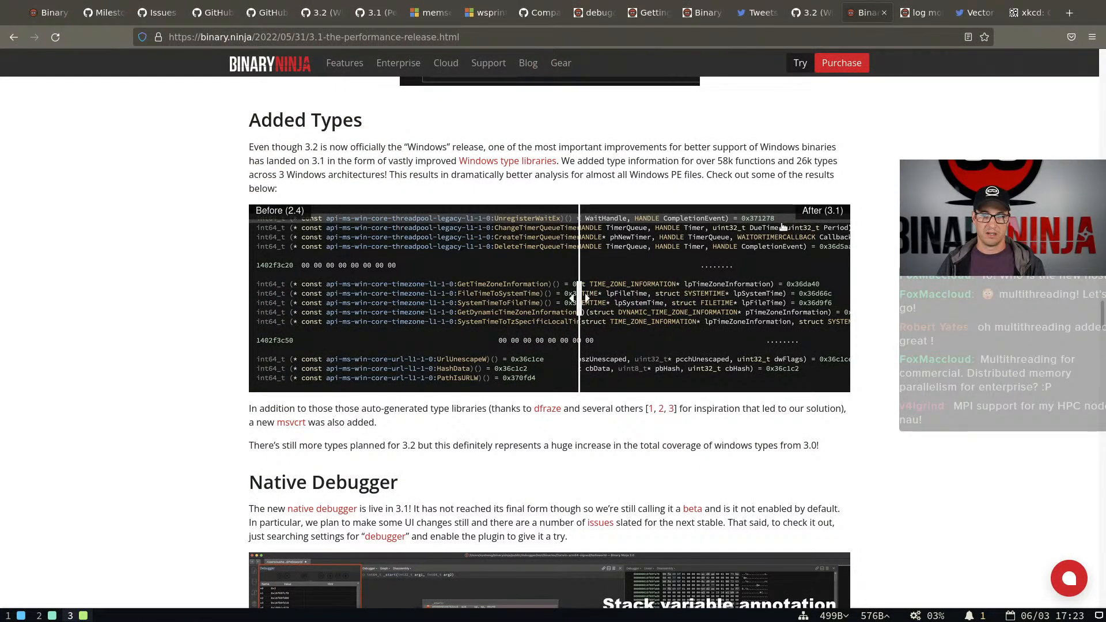
scroll(784, 242, "down", 2)
scroll(784, 242, "down", 3)
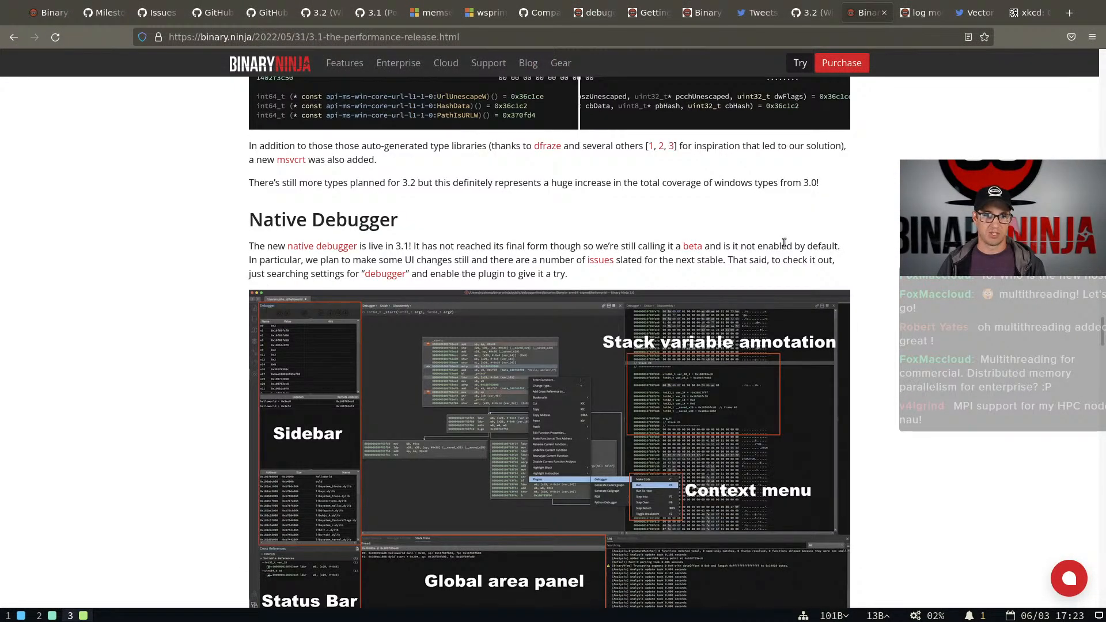
scroll(783, 243, "up", 9)
scroll(737, 309, "down", 3)
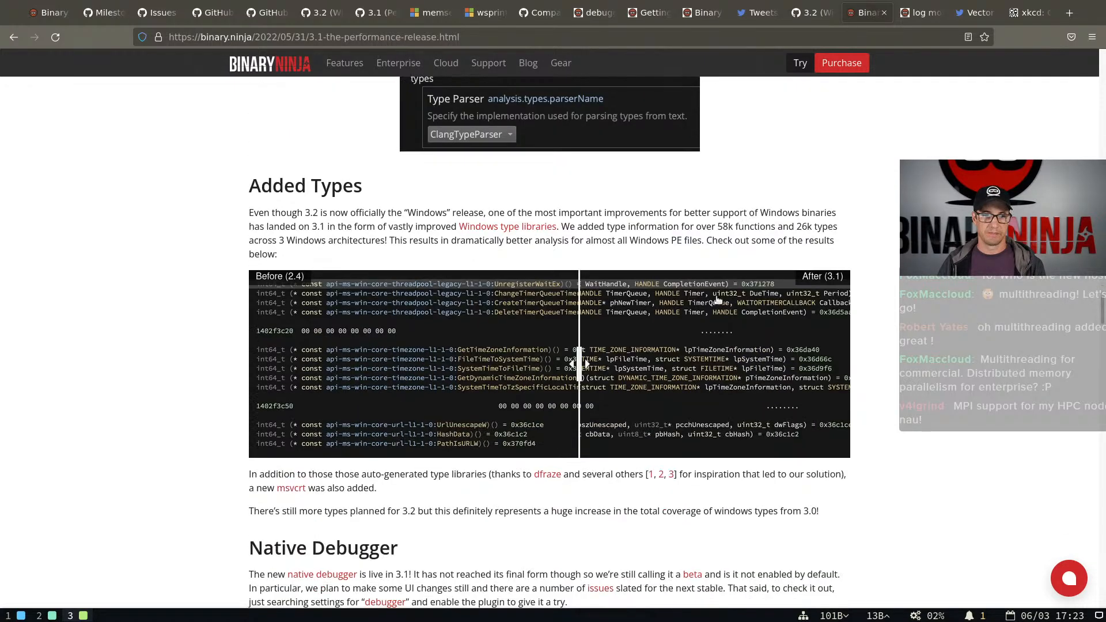
left_click(510, 227)
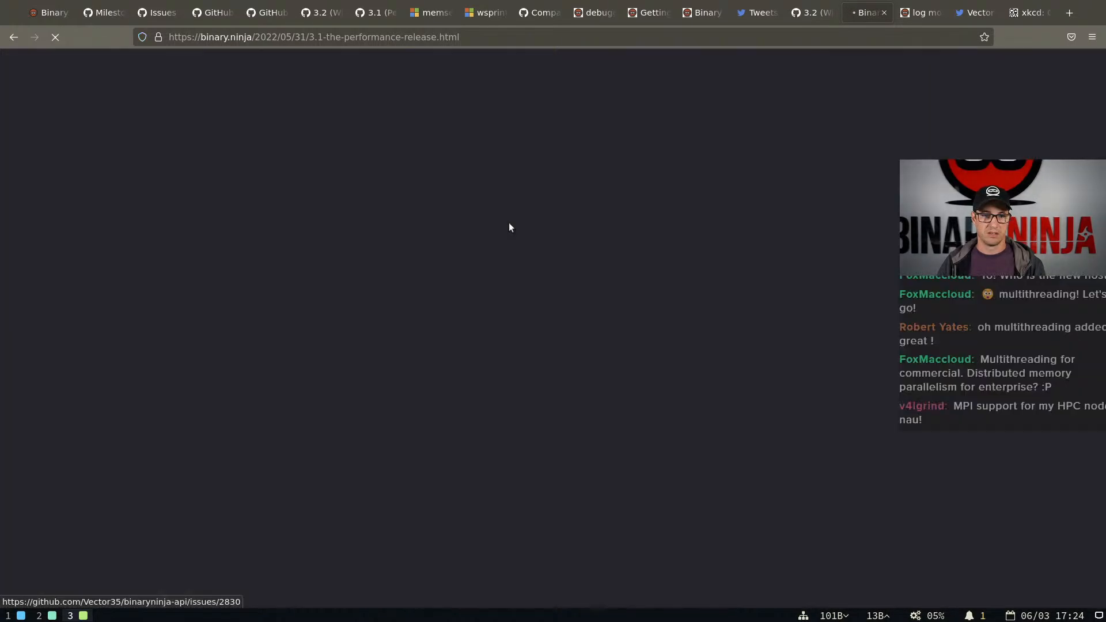
Examine the "Add full type libraries for Windows" issue #2830, including its first comment, timeline and closing entry
scroll(509, 227, "down", 5)
scroll(510, 223, "down", 2)
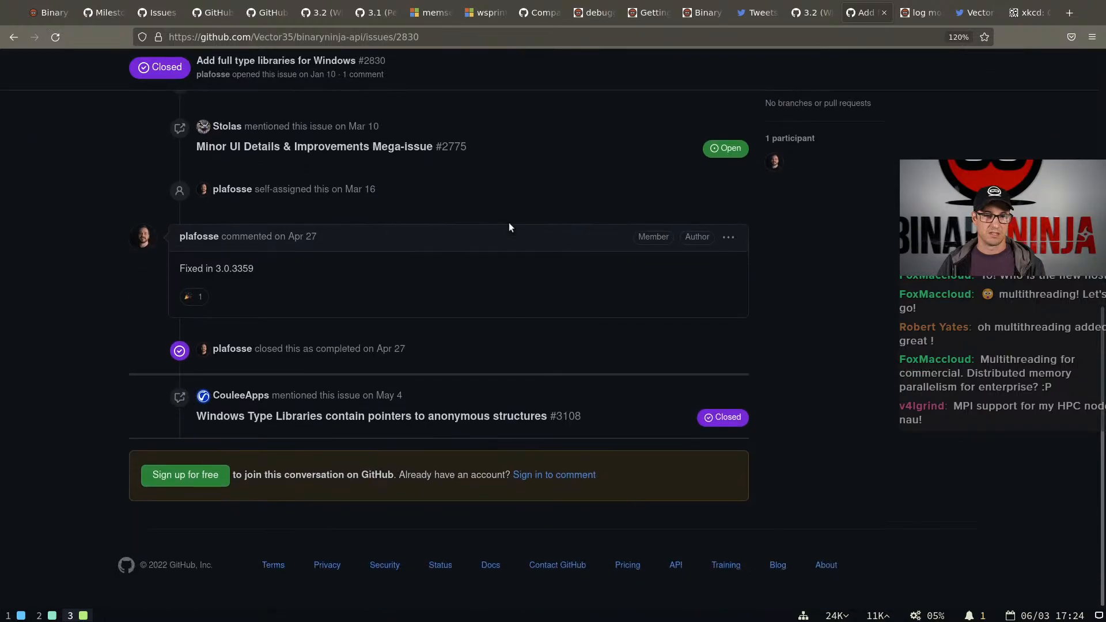
scroll(509, 223, "up", 8)
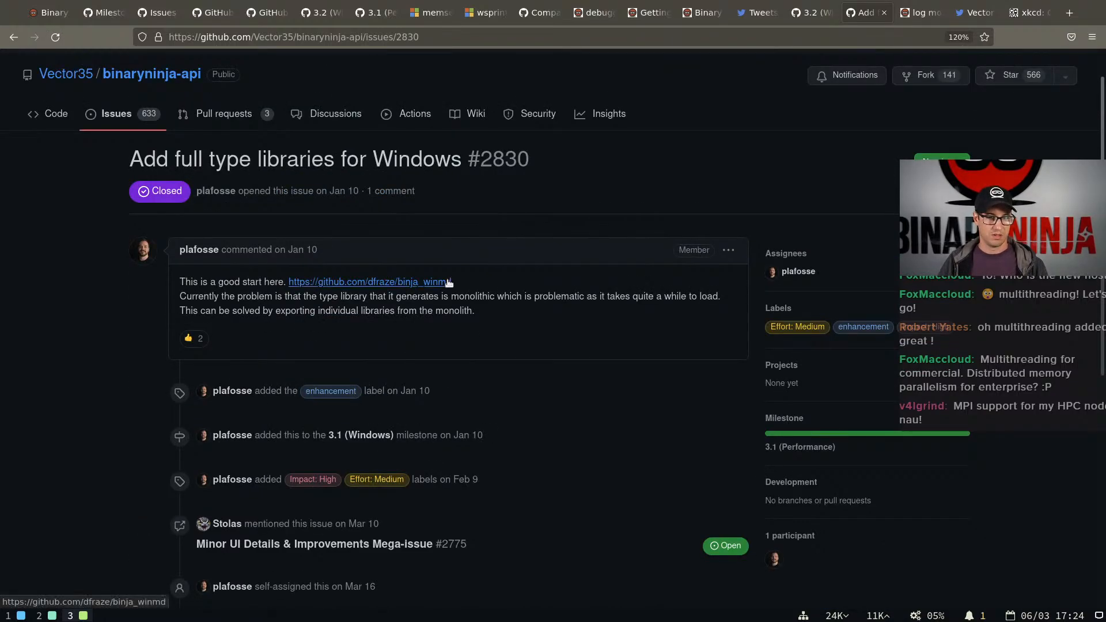
scroll(438, 278, "down", 4)
mouse_move(326, 312)
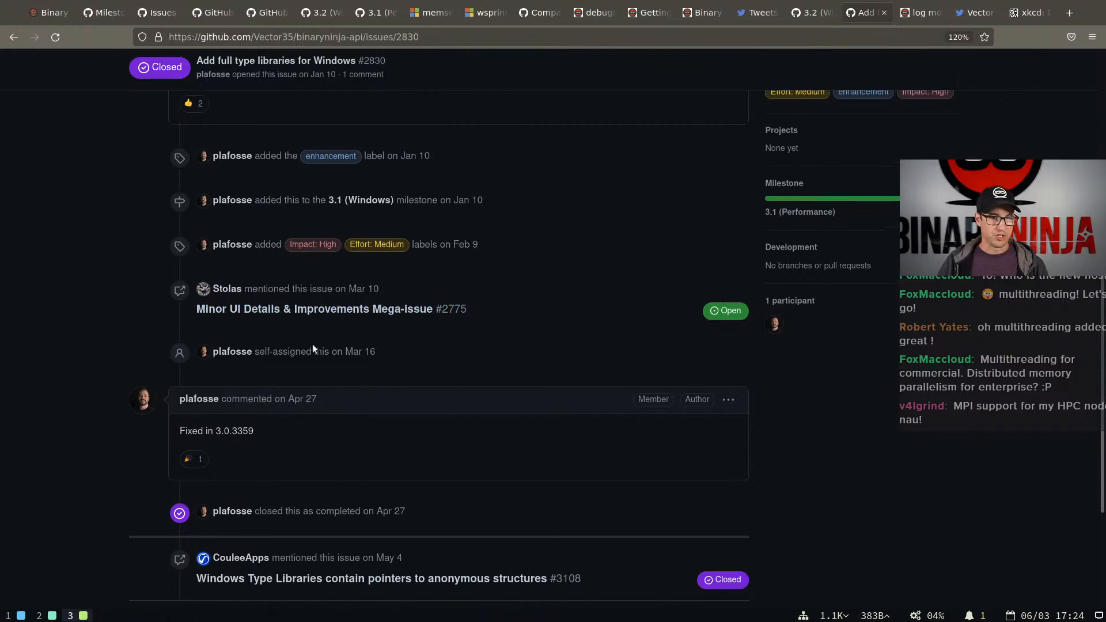
scroll(313, 344, "up", 5)
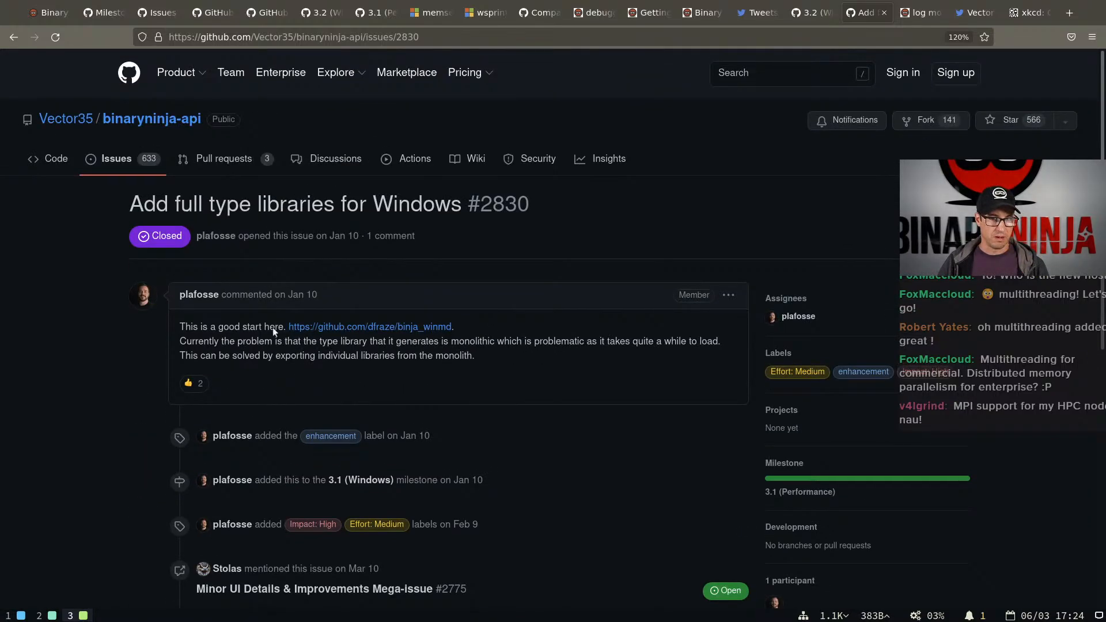
scroll(123, 212, "down", 5)
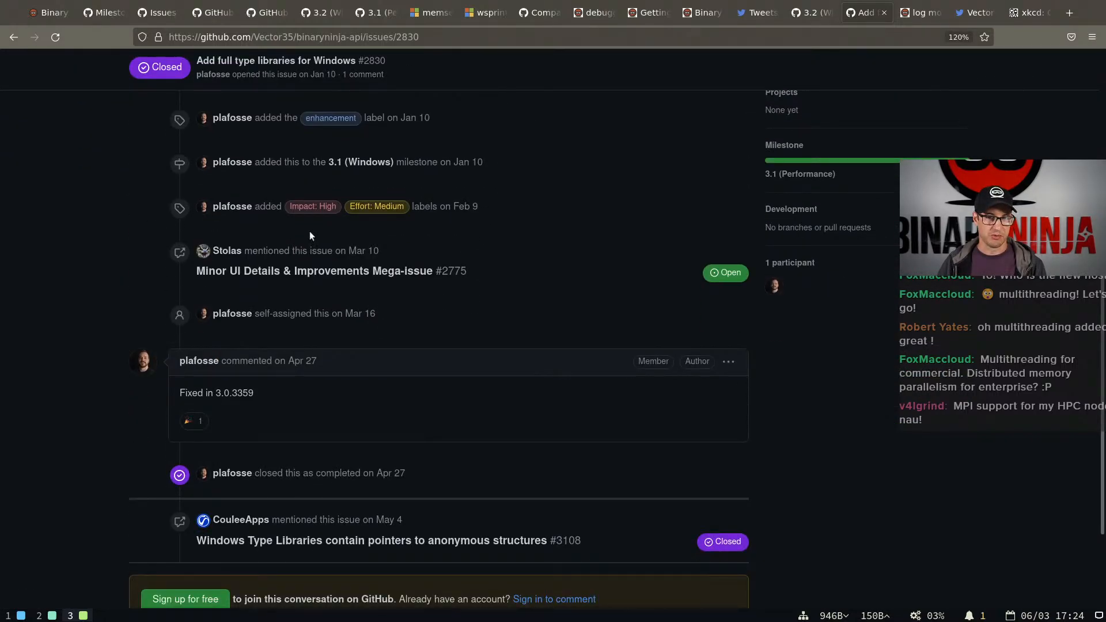
scroll(115, 233, "up", 5)
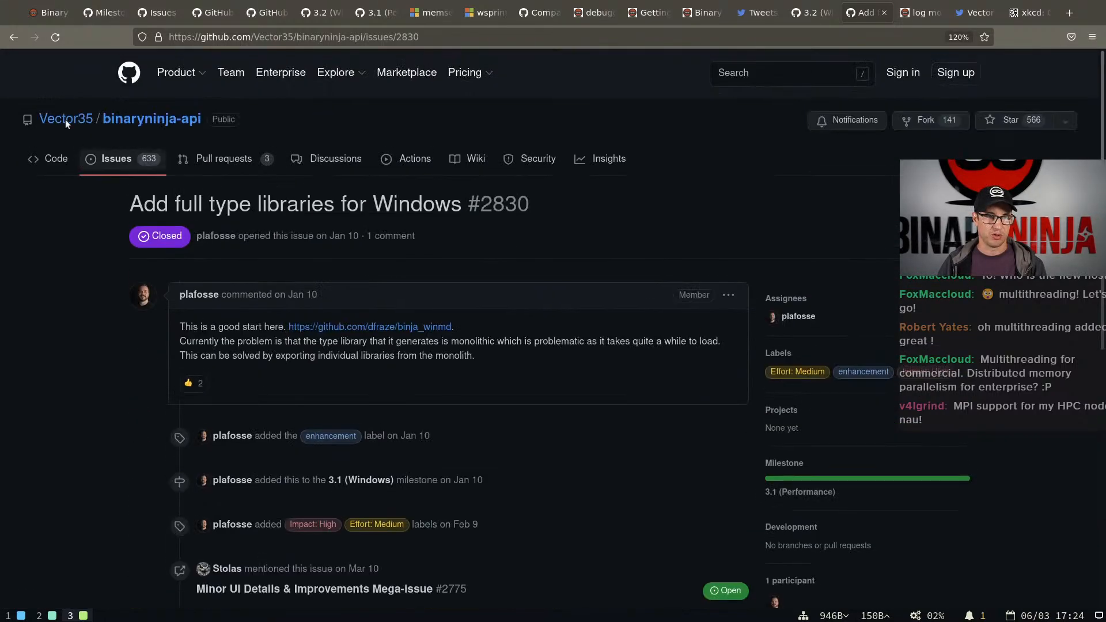
Return to the blog post and highlight "58k functions and 26k types" in the Added Types section
left_click(13, 38)
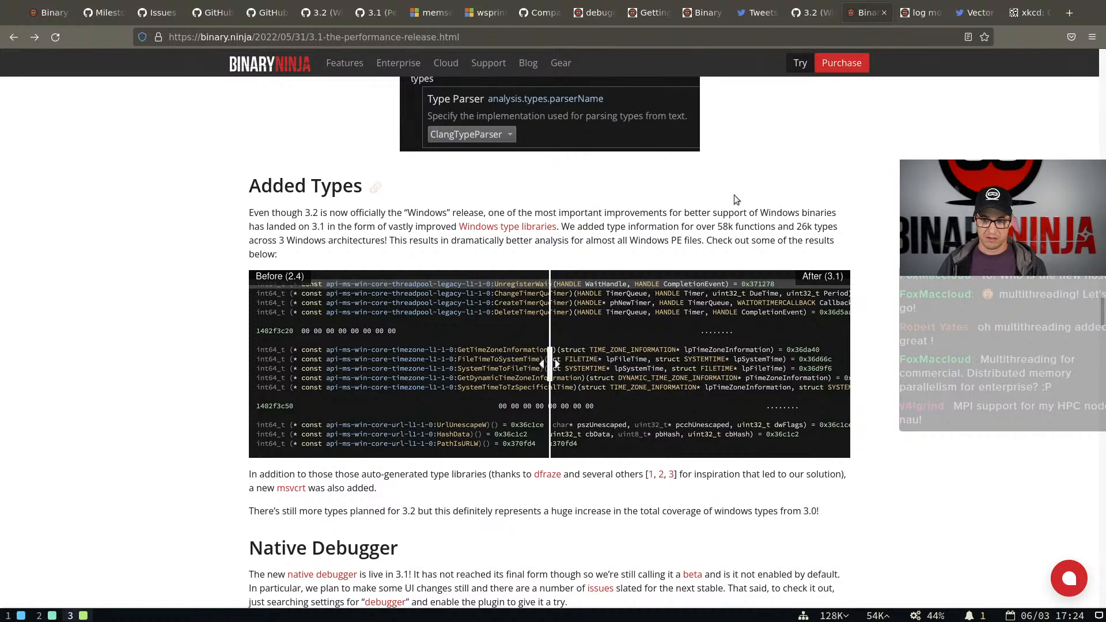
double_click(723, 226)
left_click_drag(755, 226, 838, 226)
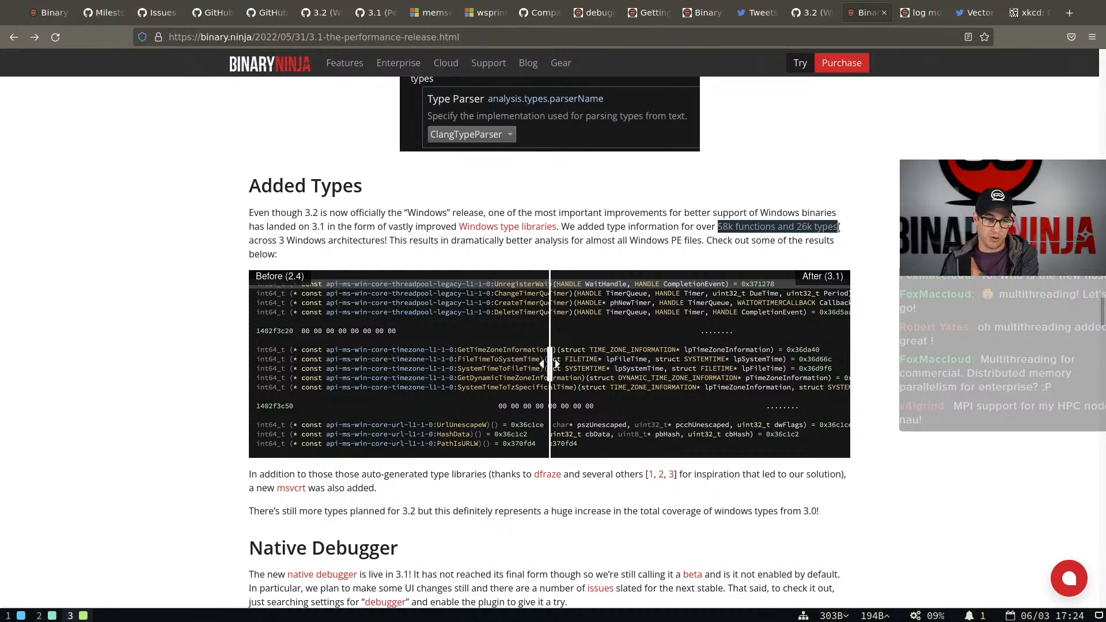
Switch to the terminal, go to the typelib folder inside ~/binaryninja and list its architecture folders
key("super+1")
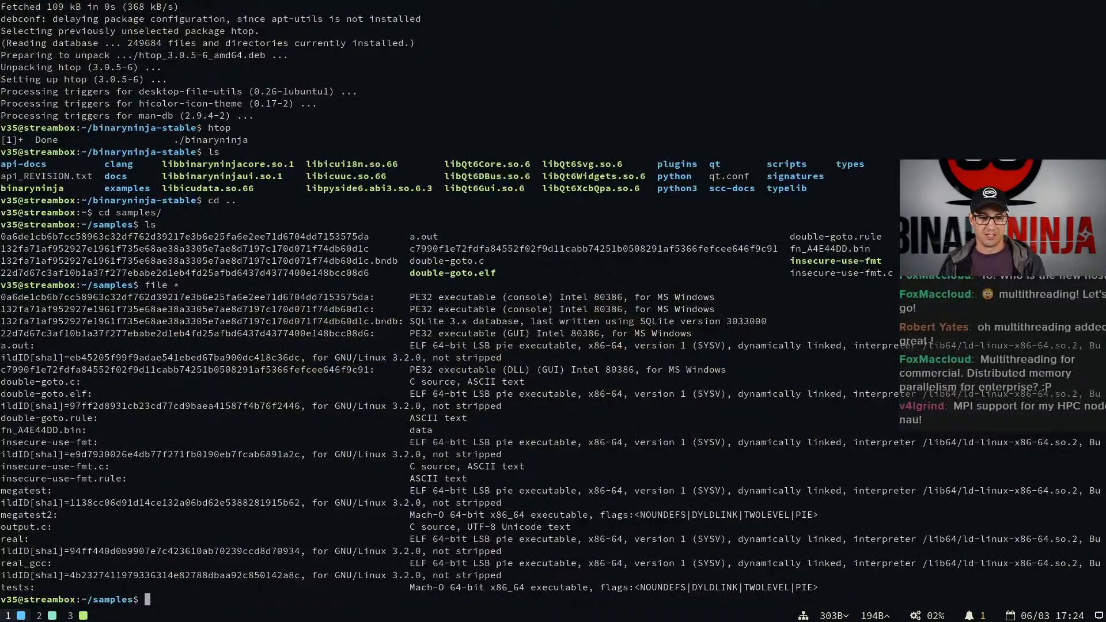
type("cd ../binaryninja")
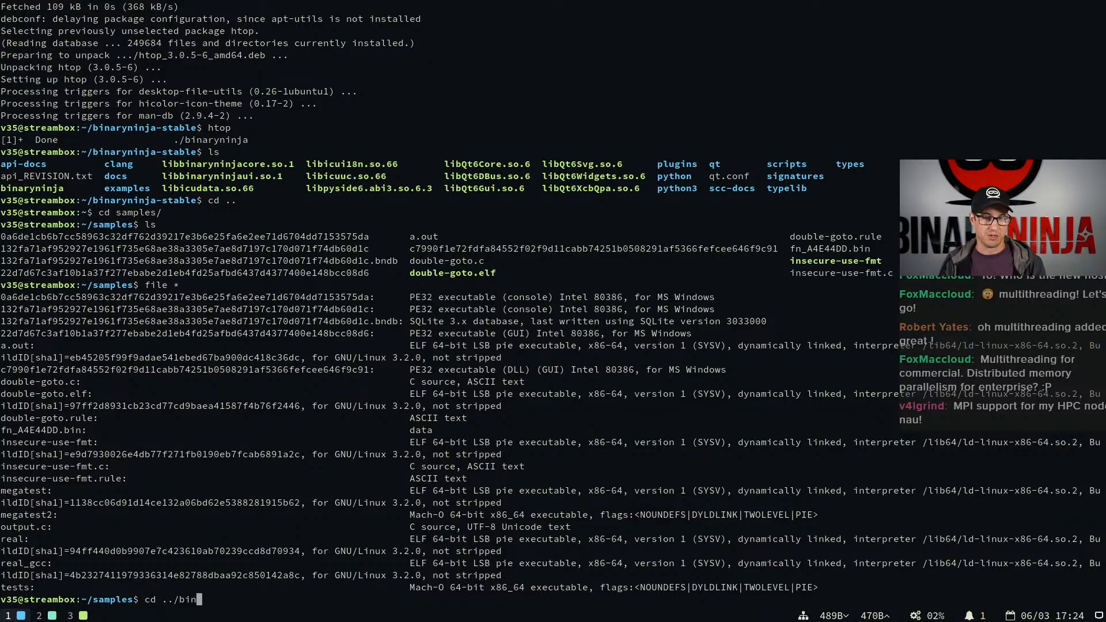
key("Return")
type("ls")
key("Return")
type("cd ")
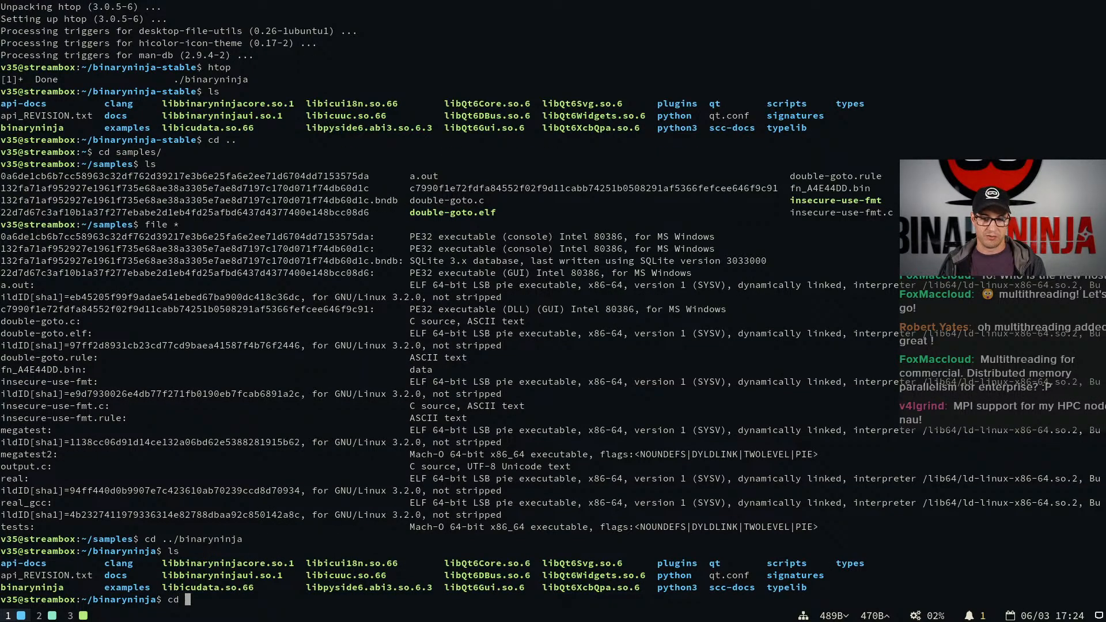
type("typelib/")
key("Return")
type("ls")
key("Return")
List every file under the typelib folder recursively with find, and count the entries with wc
type("ls -l")
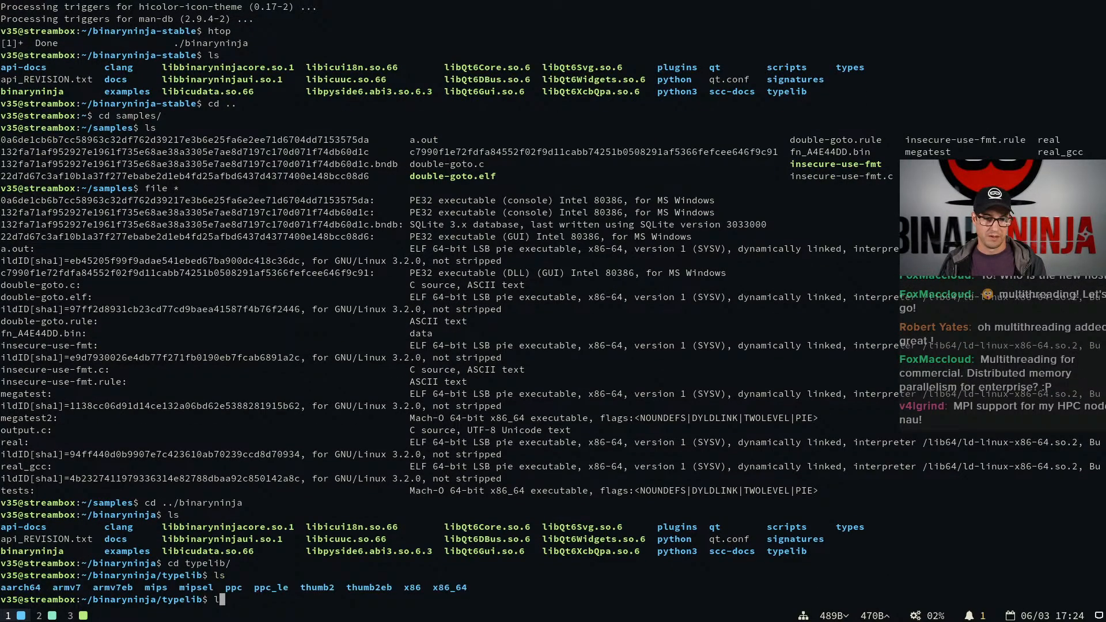
key("Return")
type("find .")
key("Return")
key("Up")
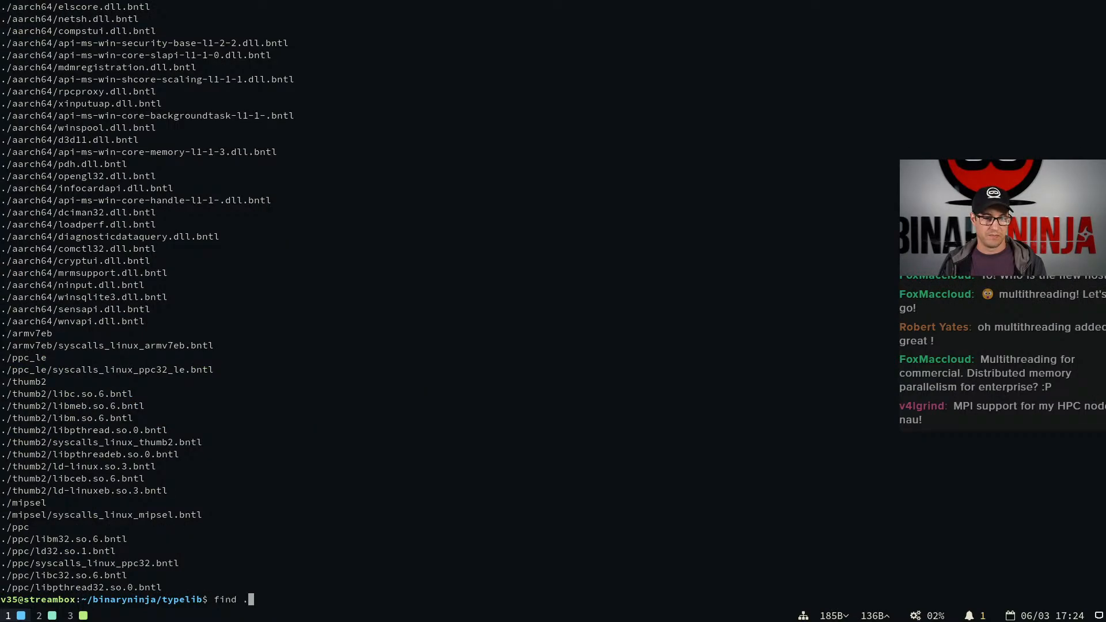
type("|wc")
key("Return")
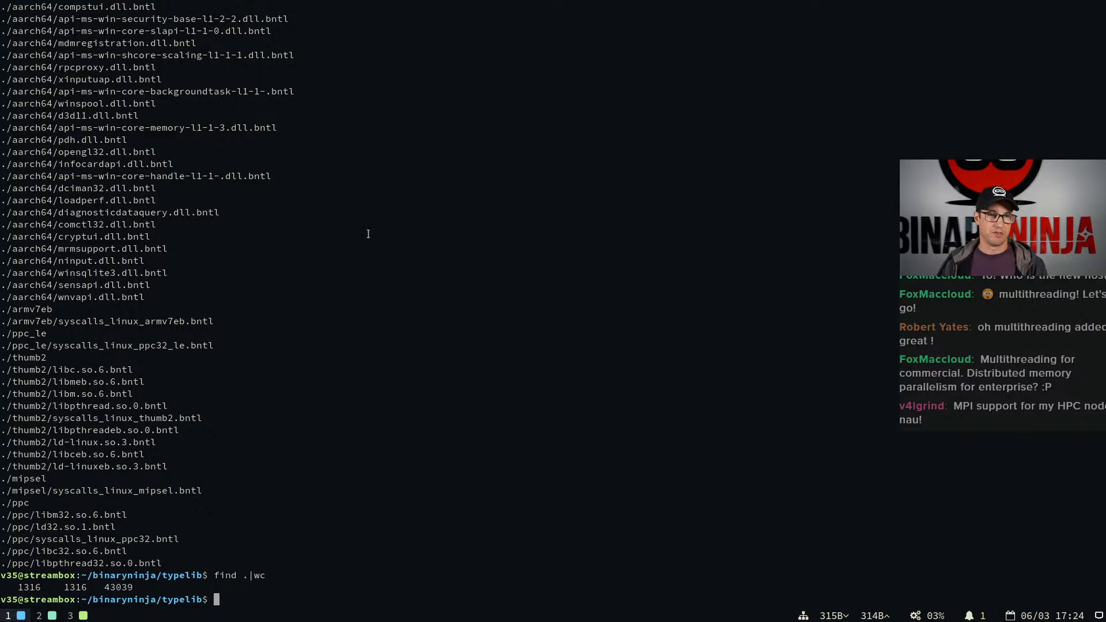
left_click_drag(147, 310, 168, 269)
left_click(74, 39)
left_click(166, 265)
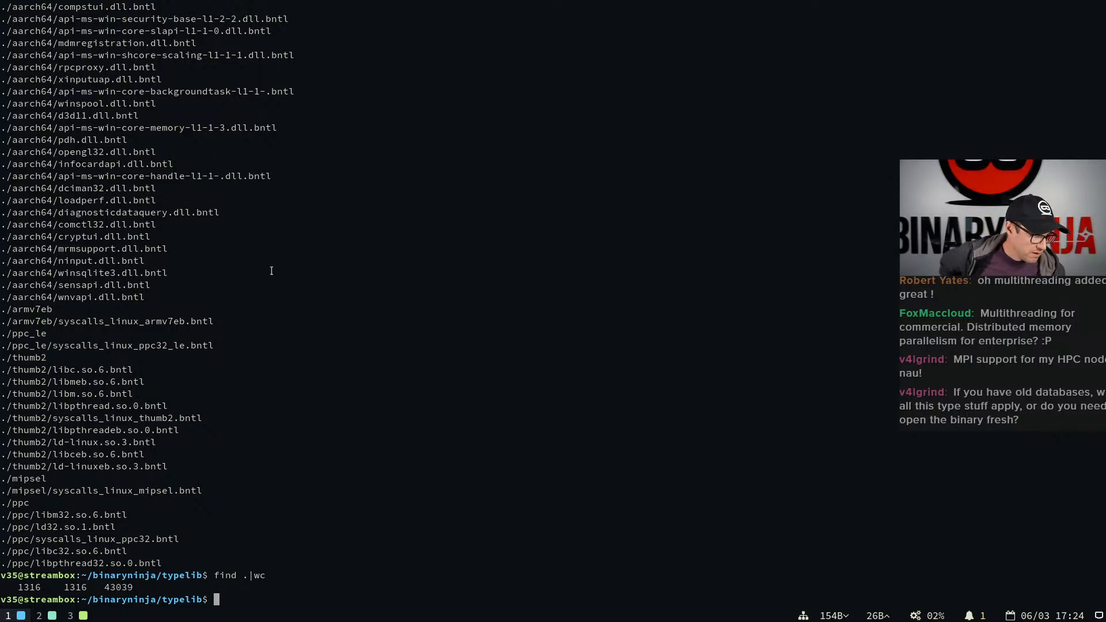
Switch to Binary Ninja, then close the sample ending in 71f74db60d1c without saving and the Settings tab
key("super+2")
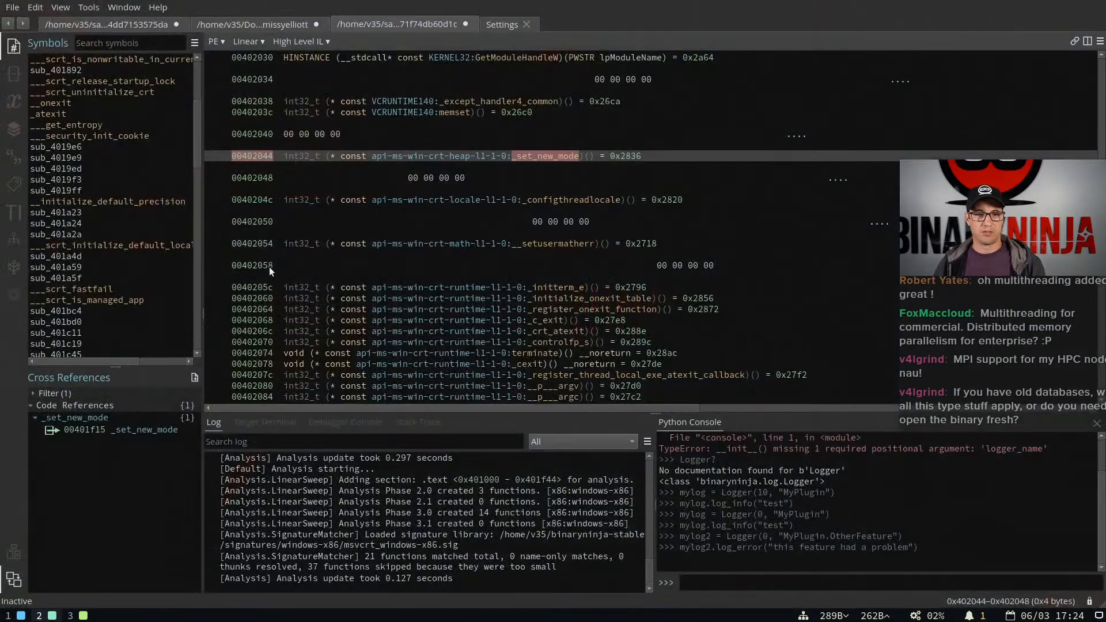
middle_click(379, 20)
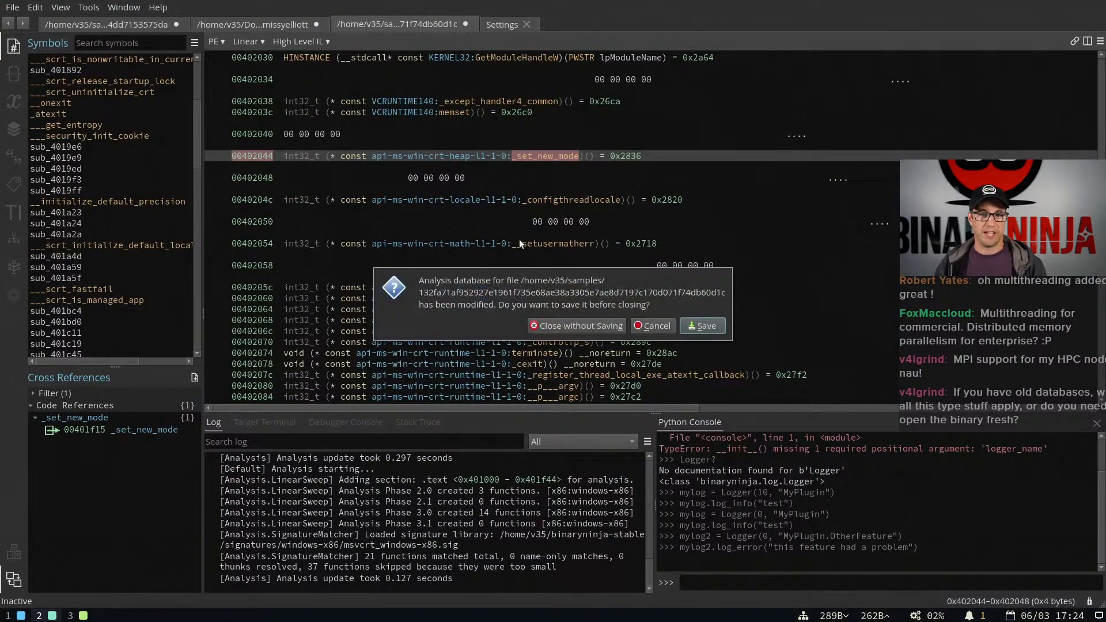
left_click(565, 326)
left_click(378, 22)
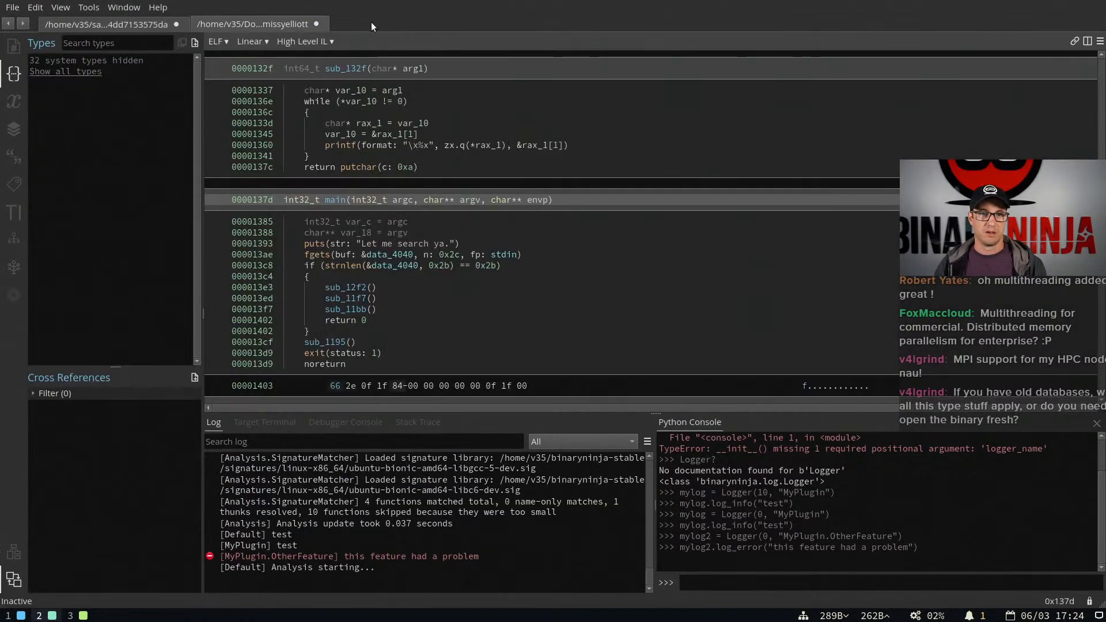
Open the recent sample ending in 71f74db60d1c in a new tab, using its existing database
double_click(353, 27)
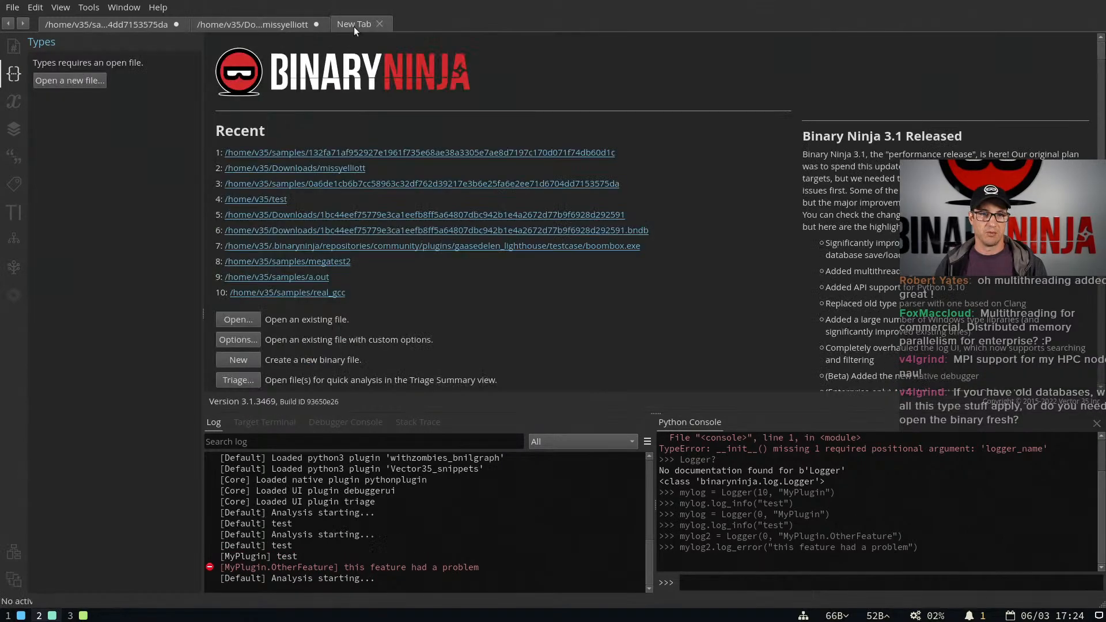
left_click(475, 152)
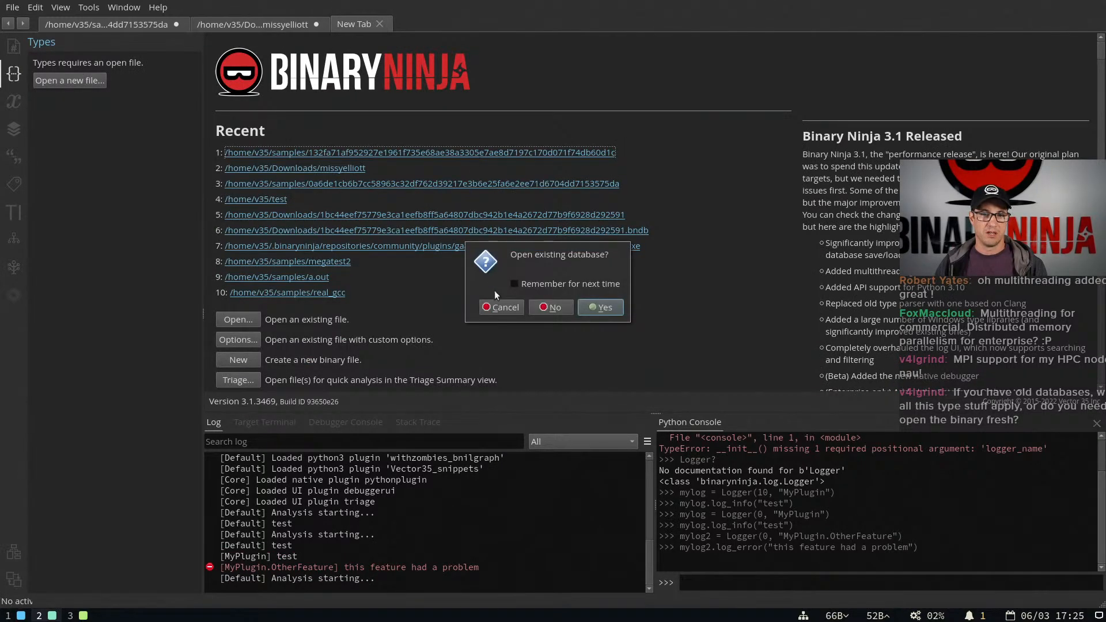
left_click(599, 308)
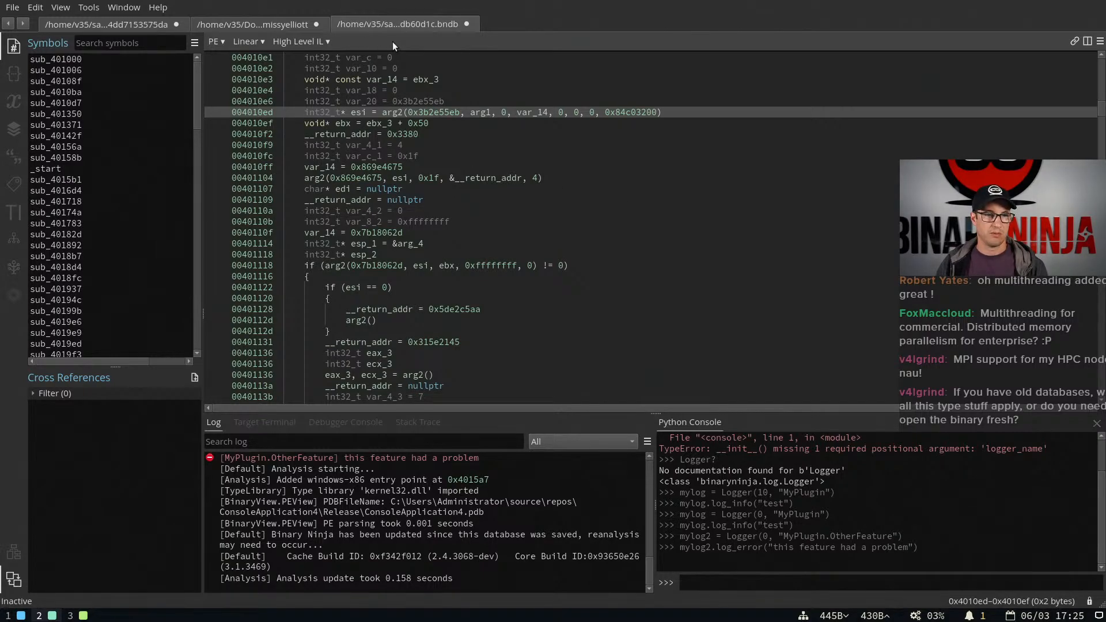
Examine the import names, import lookup tables and section contents in the database's linear view
scroll(479, 243, "down", 5)
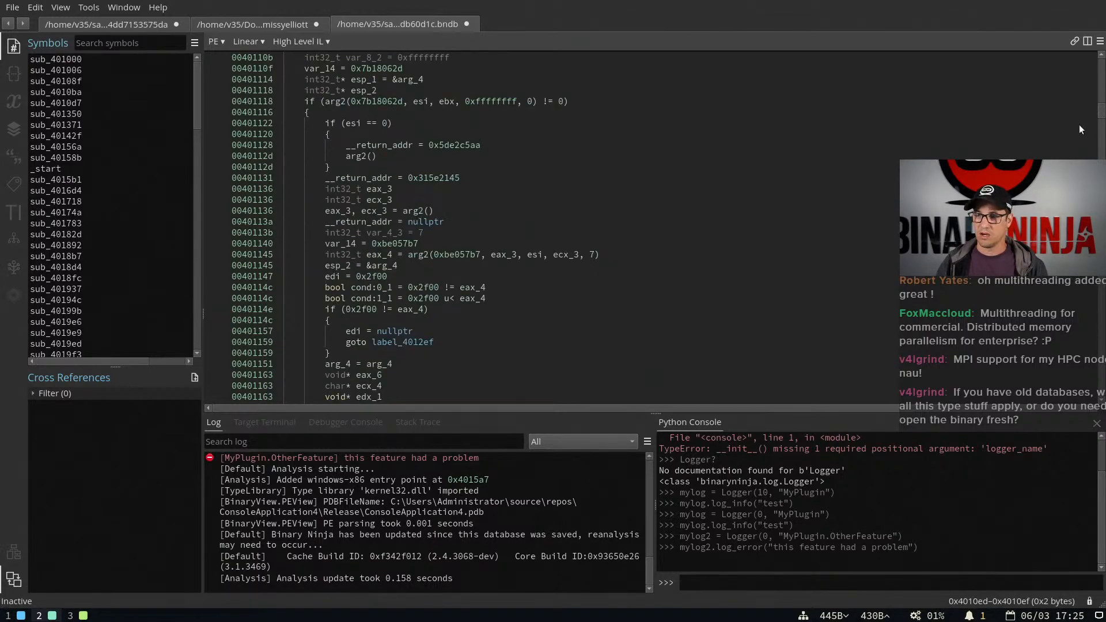
left_click_drag(1102, 115, 1092, 321)
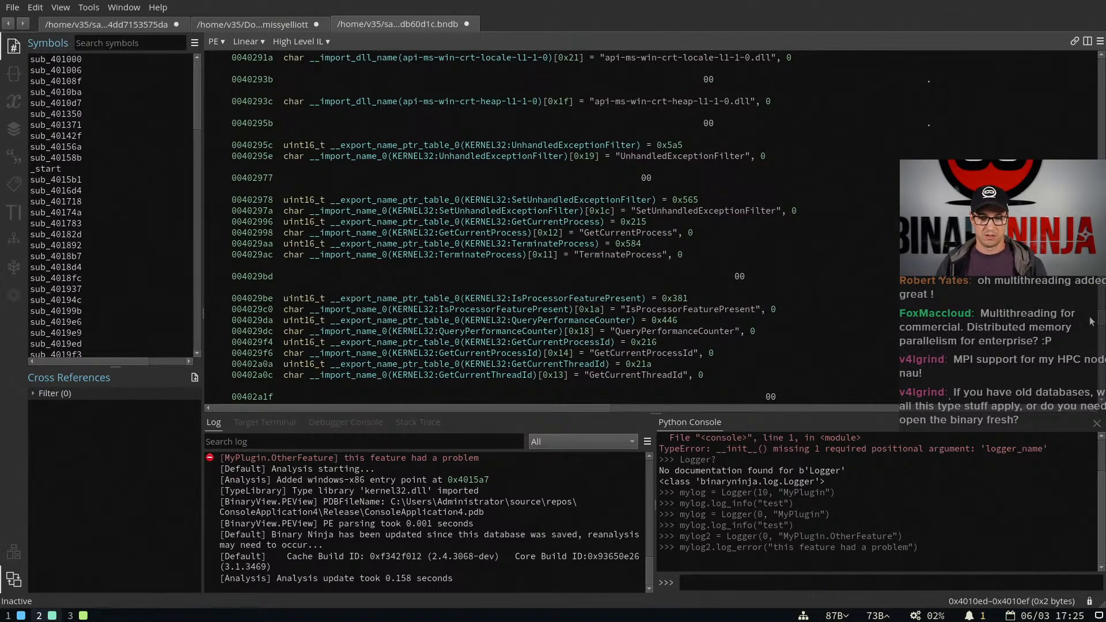
scroll(1092, 315, "up", 10)
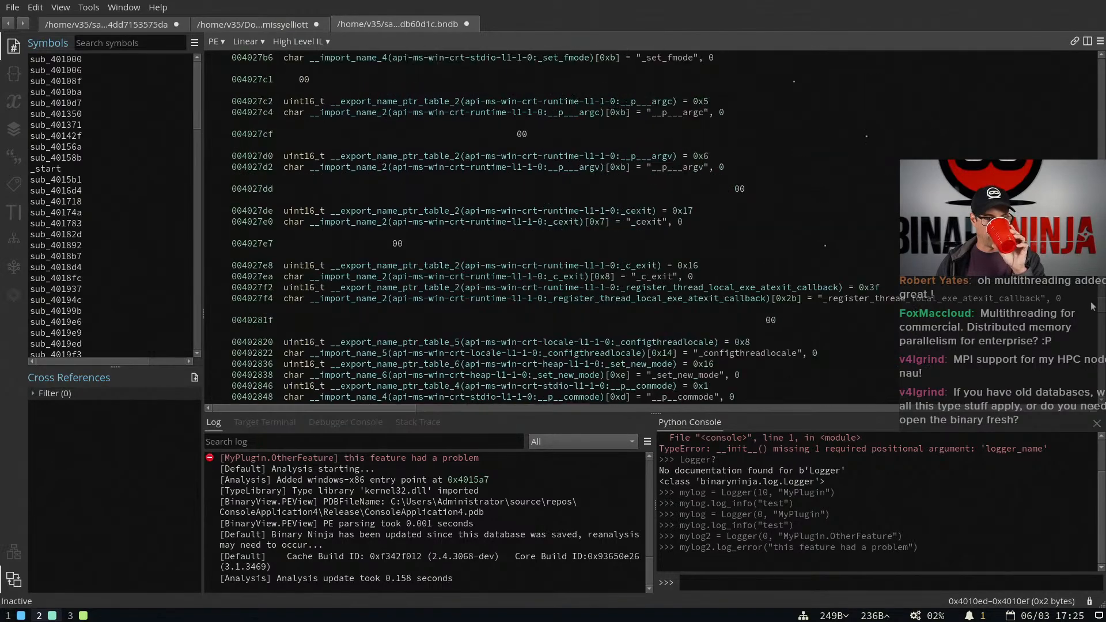
scroll(1093, 304, "up", 10)
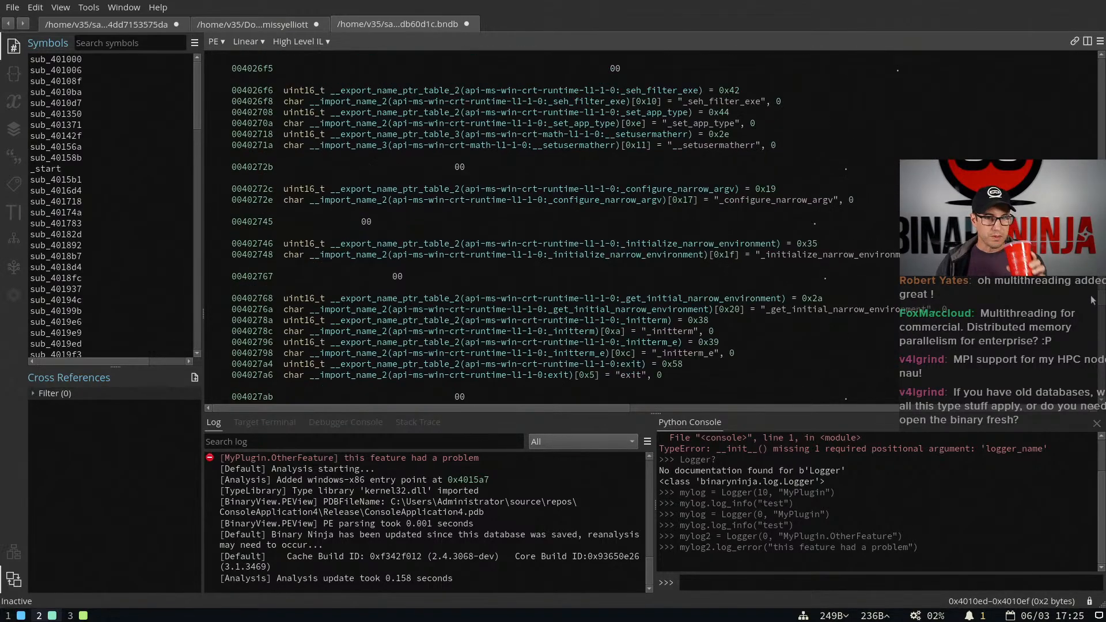
scroll(1092, 291, "up", 10)
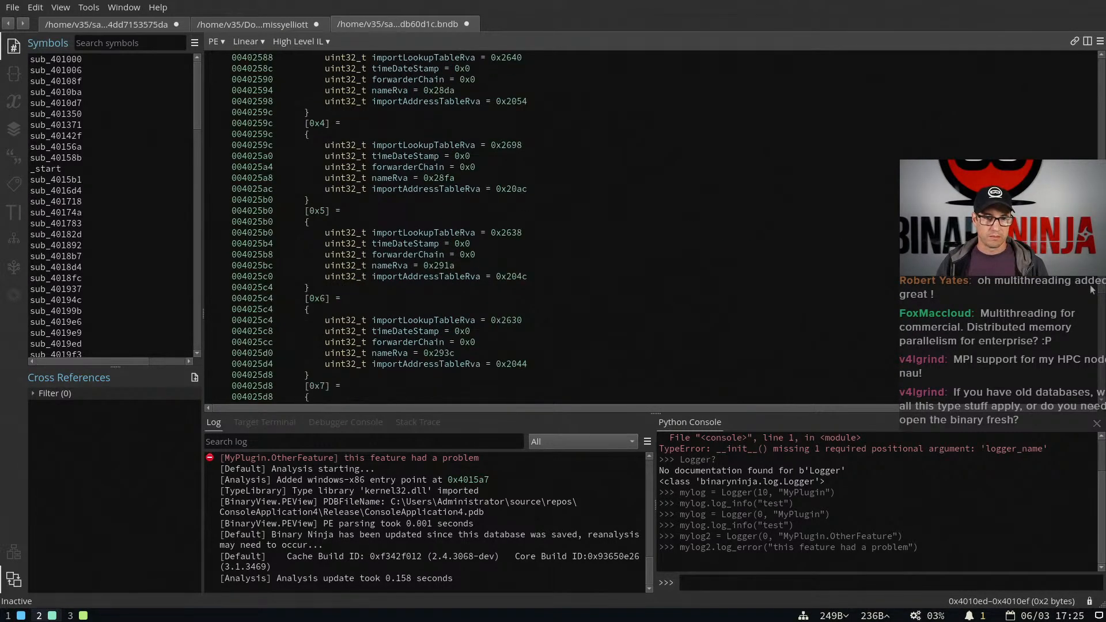
scroll(1093, 303, "down", 15)
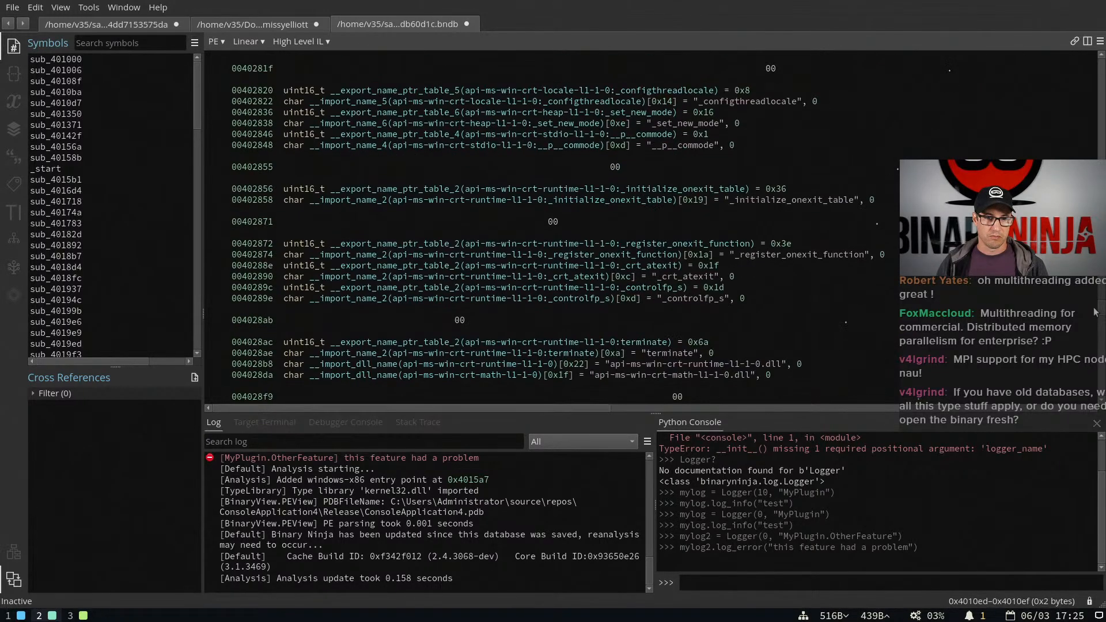
scroll(1092, 316, "down", 20)
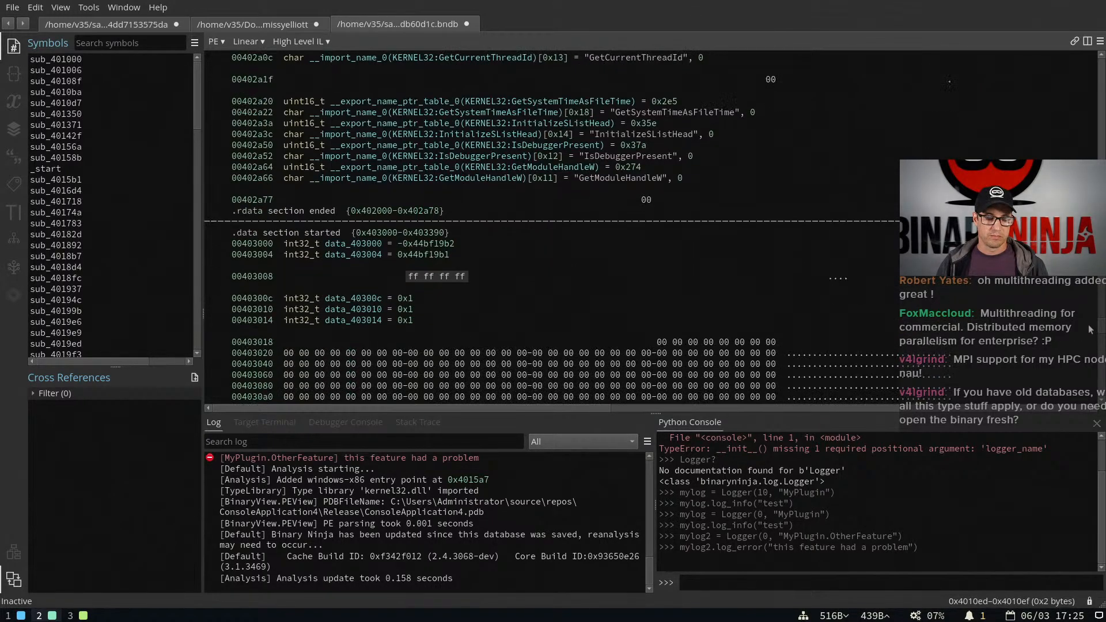
scroll(1086, 346, "down", 20)
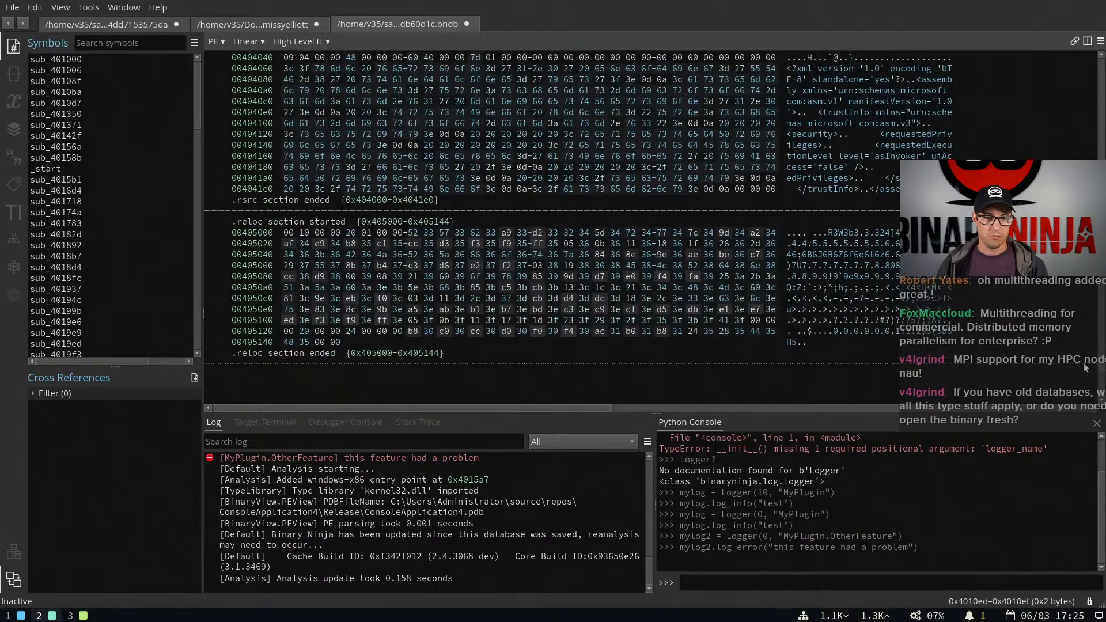
scroll(1086, 372, "up", 20)
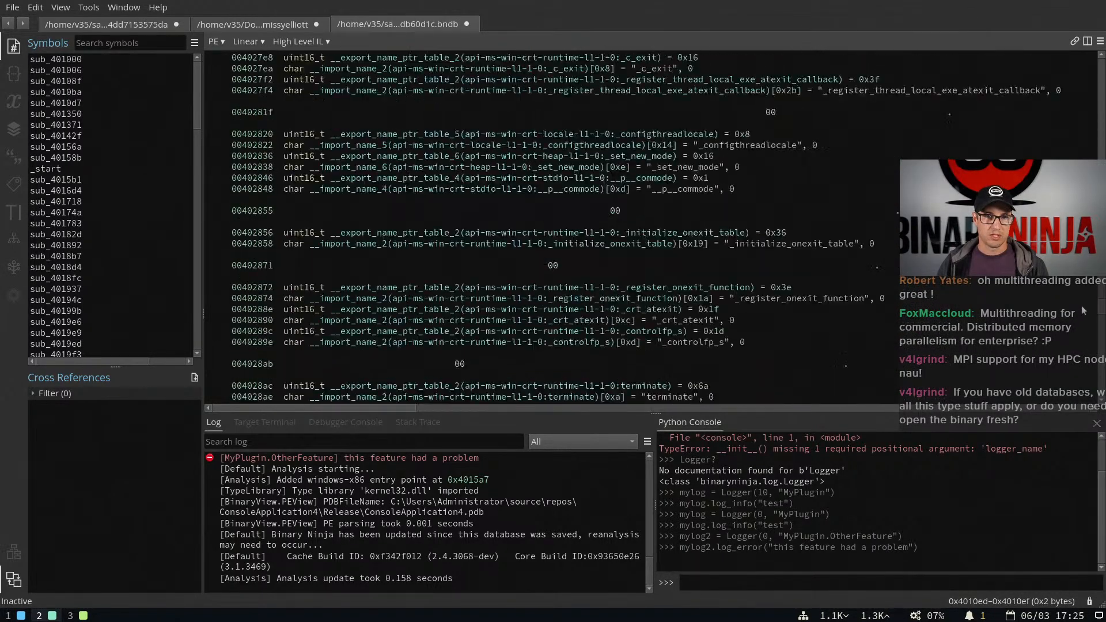
scroll(1081, 301, "up", 10)
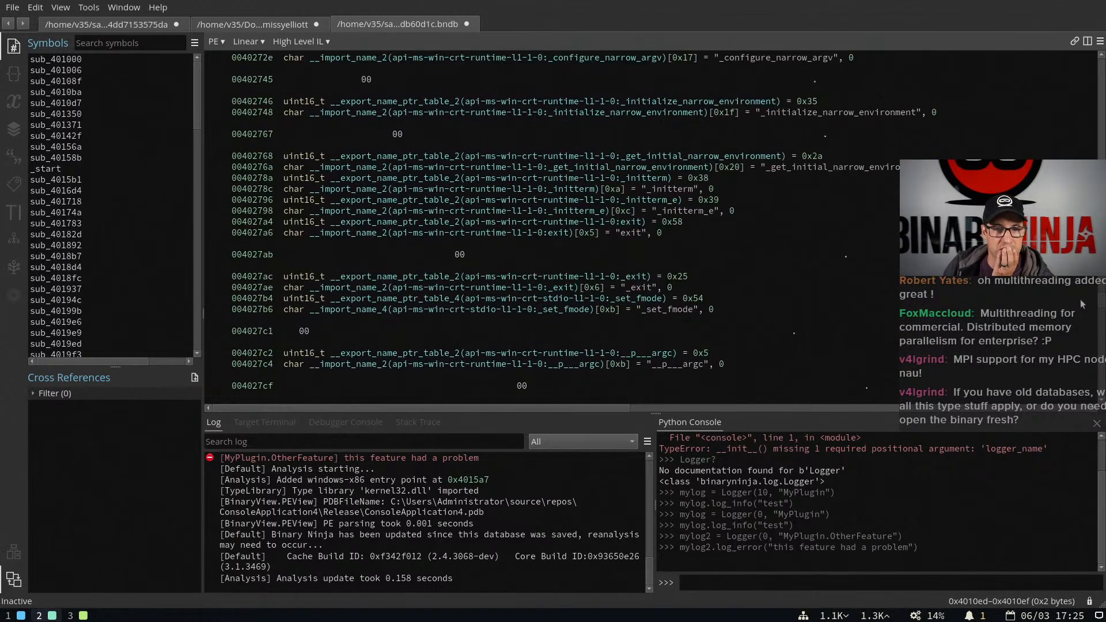
scroll(1080, 295, "up", 8)
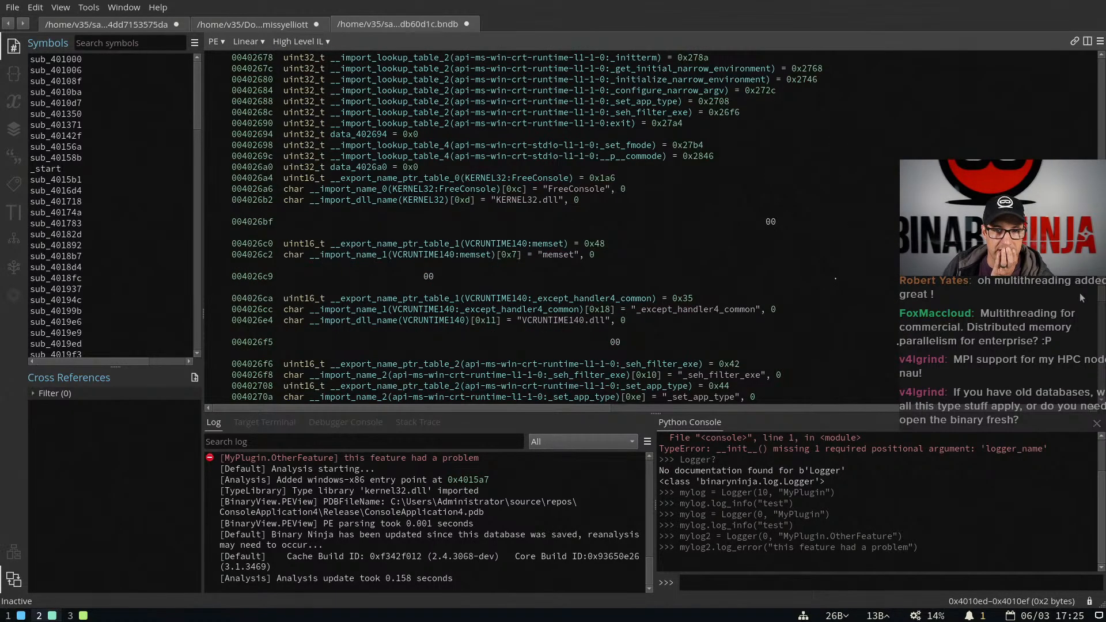
scroll(1080, 293, "up", 5)
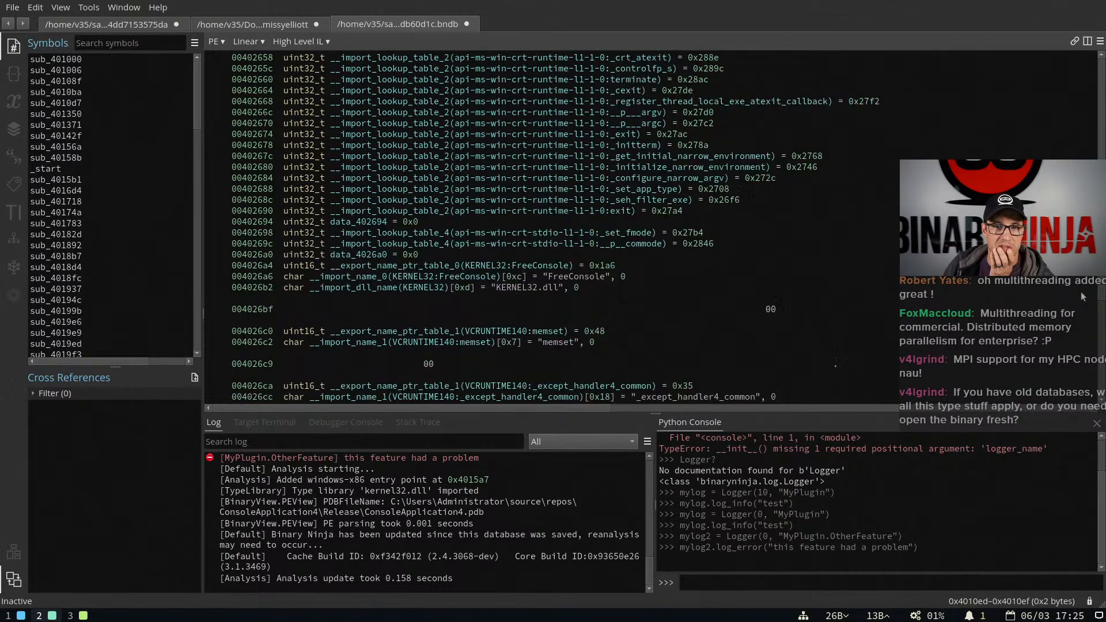
scroll(1083, 295, "up", 8)
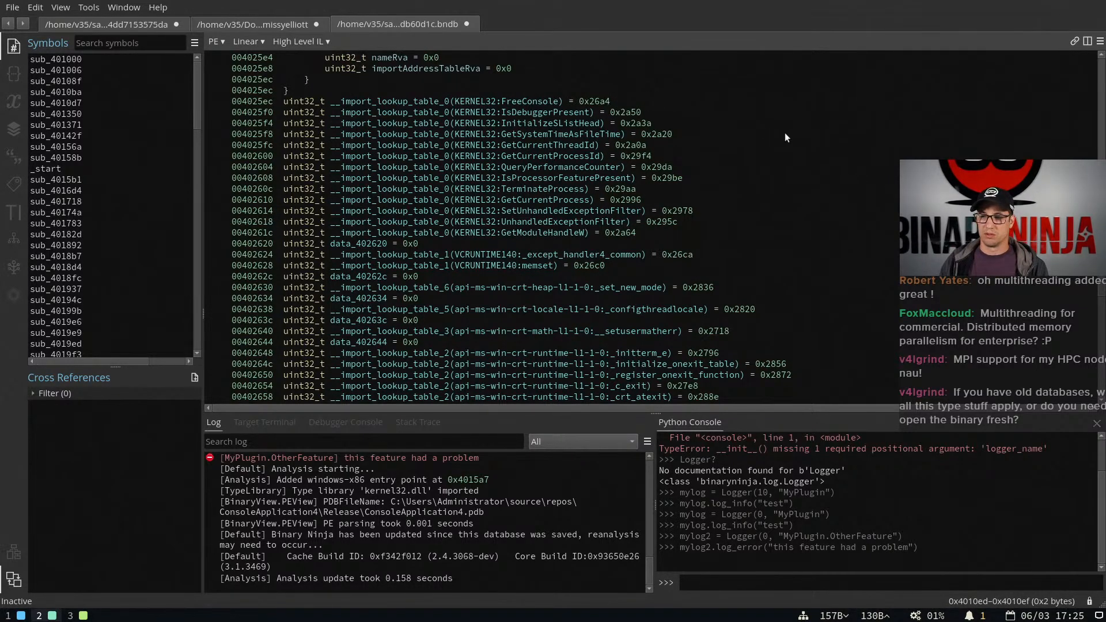
Copy address 004025ec from the database and open the original sample in a new tab without its existing database
left_click(241, 100)
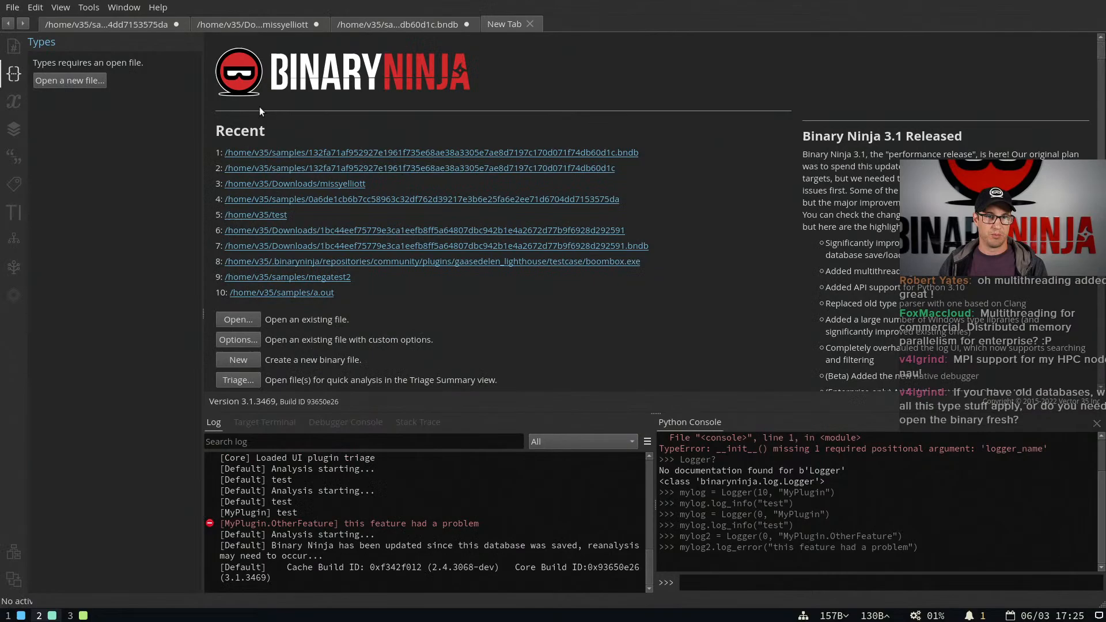
key("ctrl+t")
left_click(510, 169)
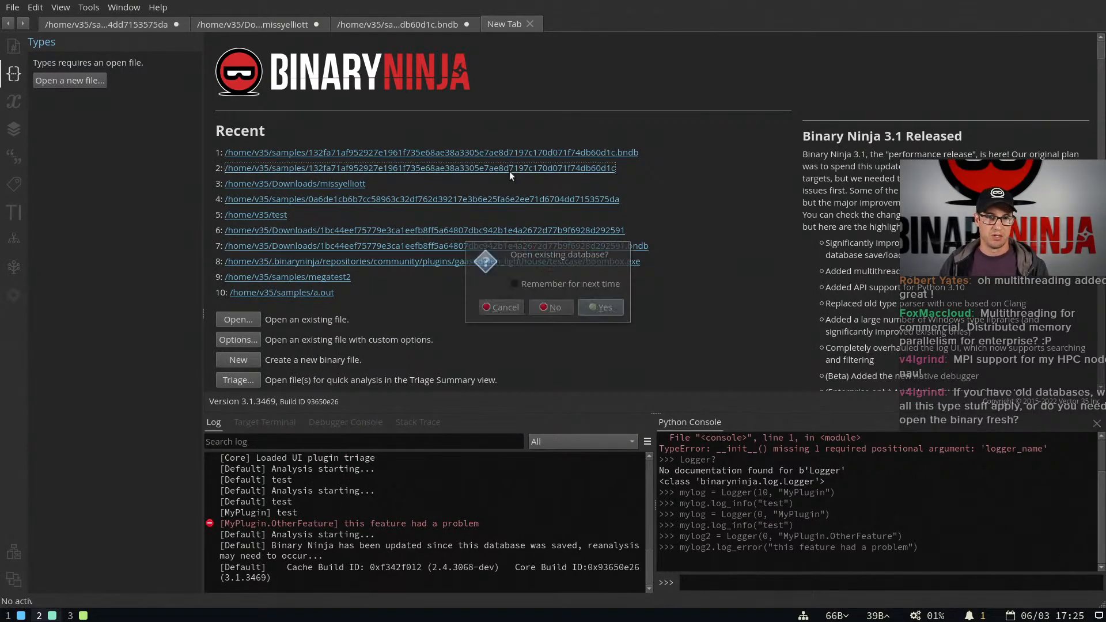
left_click(548, 303)
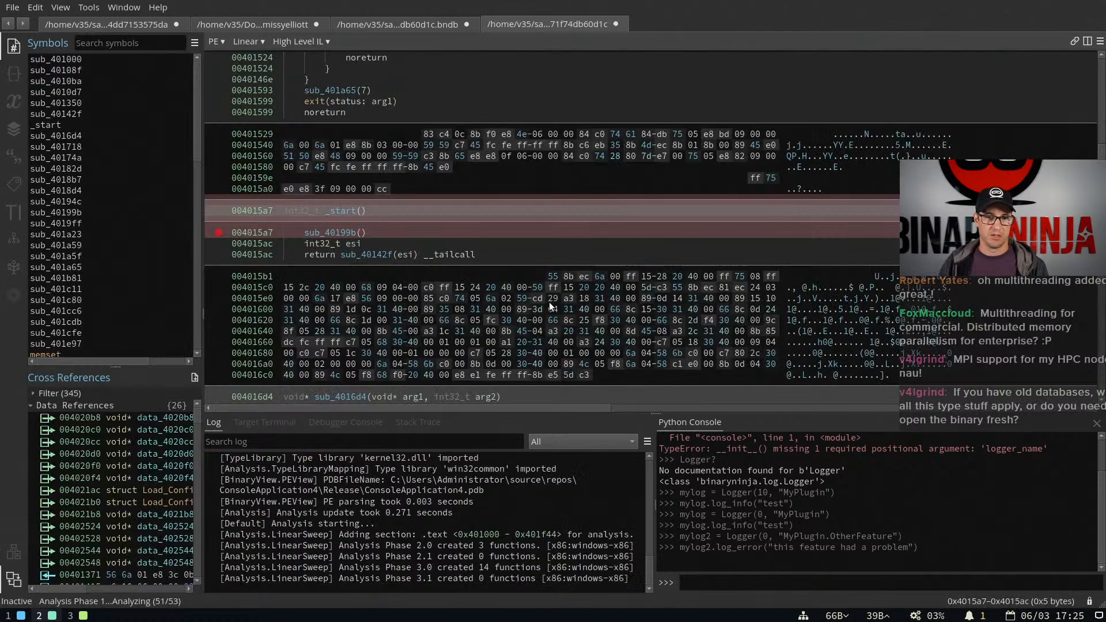
Go to the copied address 004025ec in the freshly opened sample
key("g")
type("0x4025ec")
key("Return")
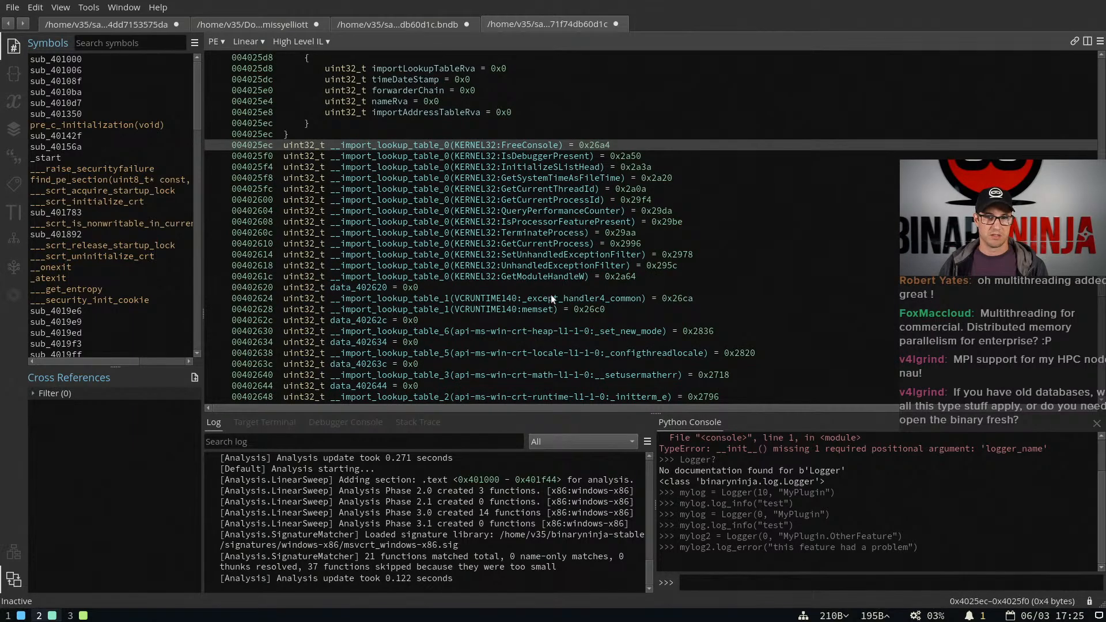
Follow SetUnhandledExceptionFilter from ___raise_securityfailure to its import entry, and select the FreeConsole import at 00402000
left_click(141, 168)
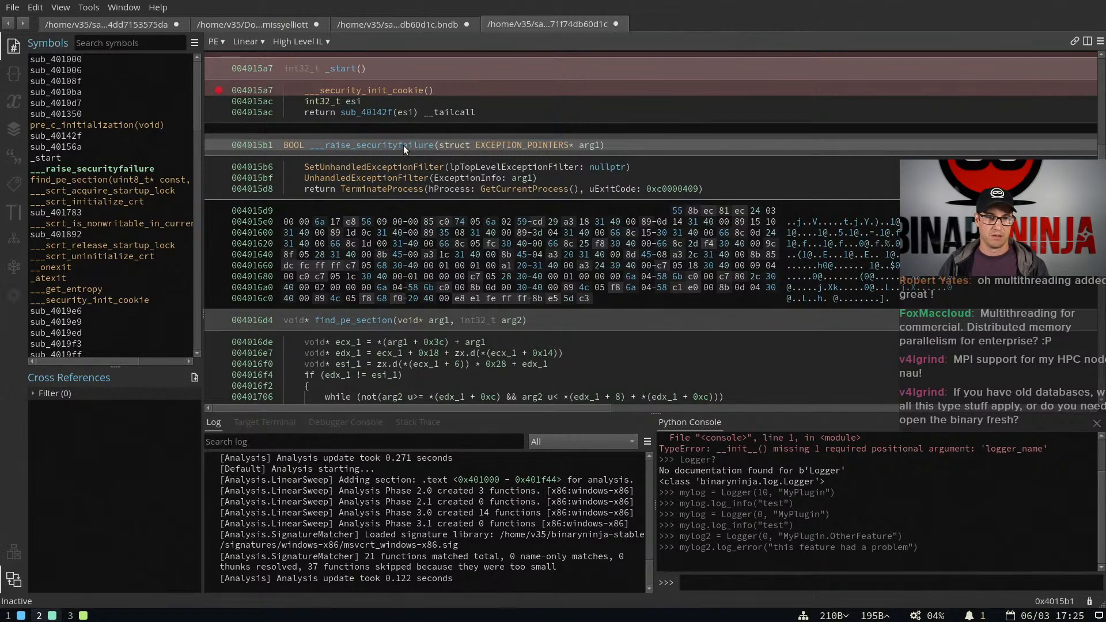
double_click(399, 167)
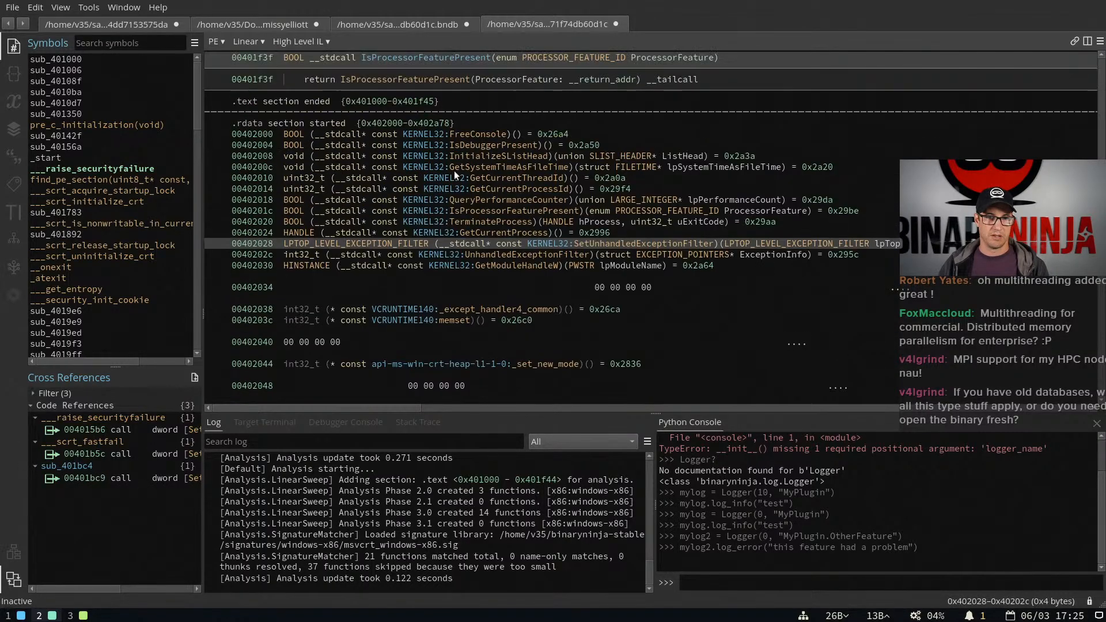
left_click(304, 142)
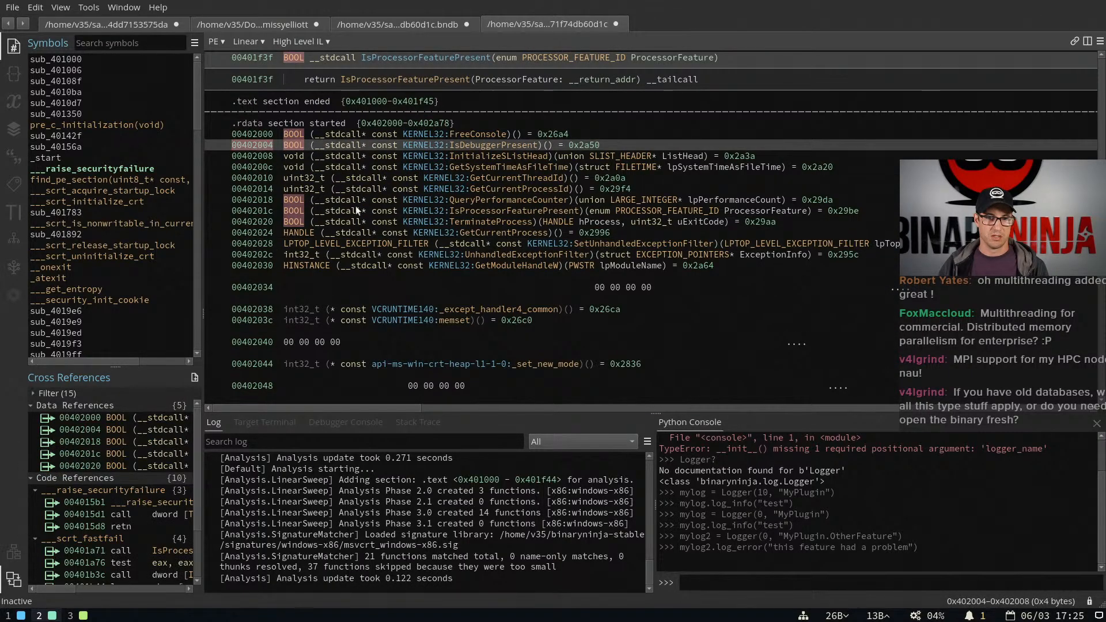
left_click(313, 133)
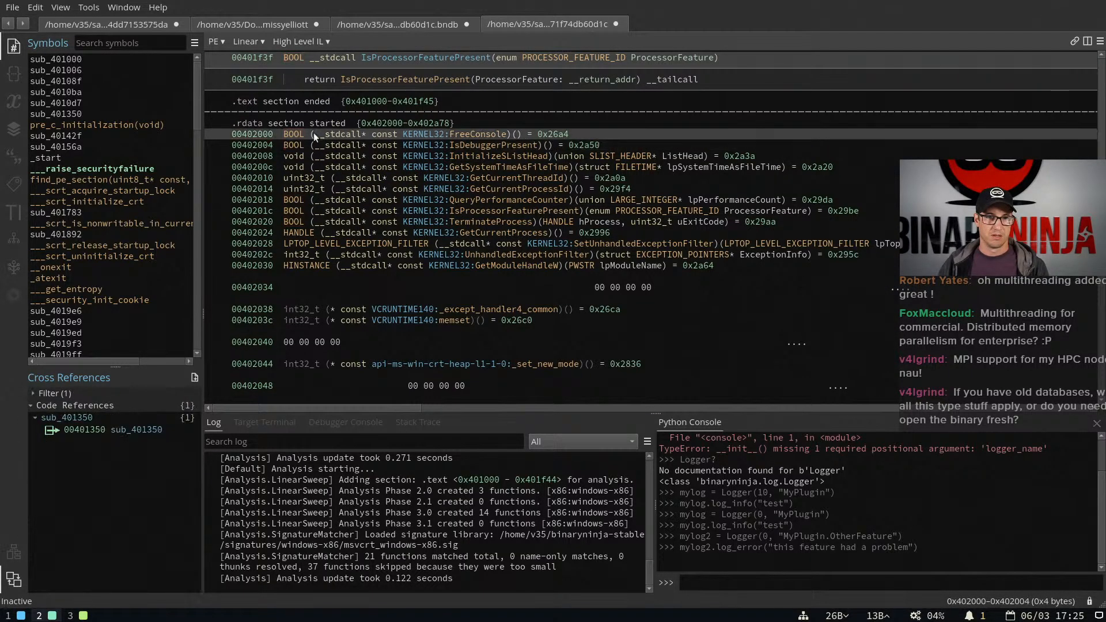
Go to the FreeConsole import at 00402000 in the existing .bndb database
left_click(410, 22)
key("g")
key("Return")
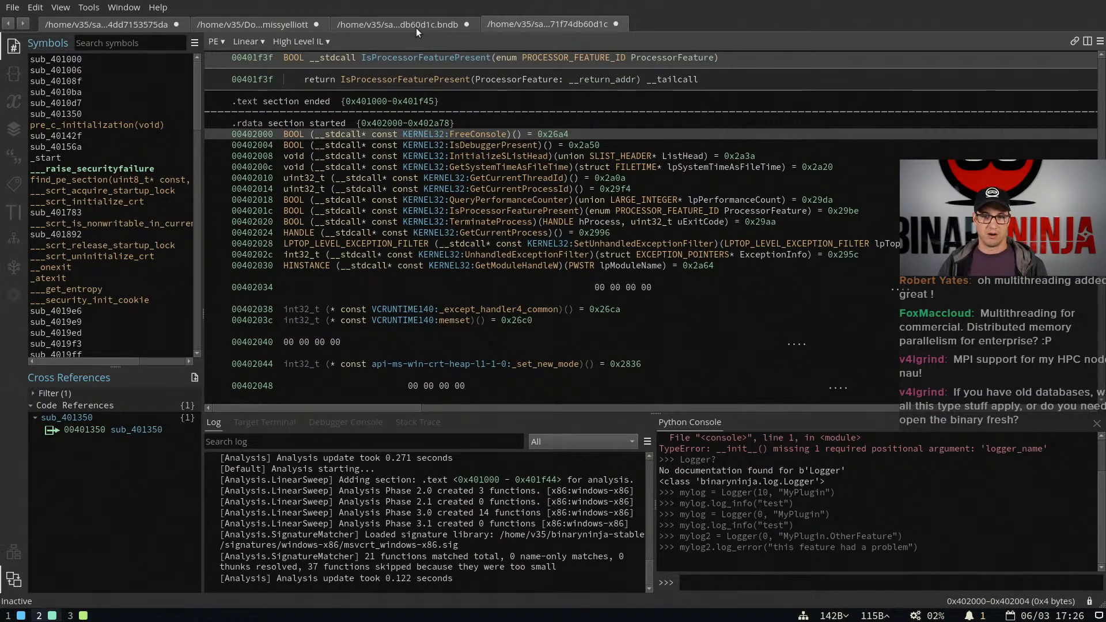
Compare the KERNEL32 import type signatures between the old .bndb database and the freshly analyzed sample
left_click(416, 28)
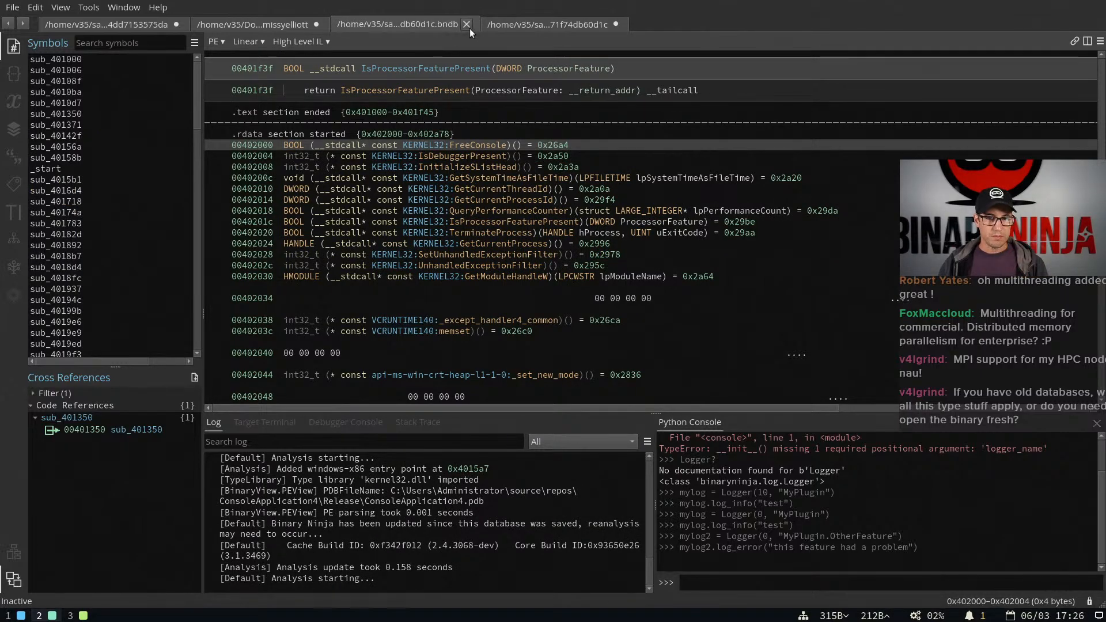
left_click(523, 30)
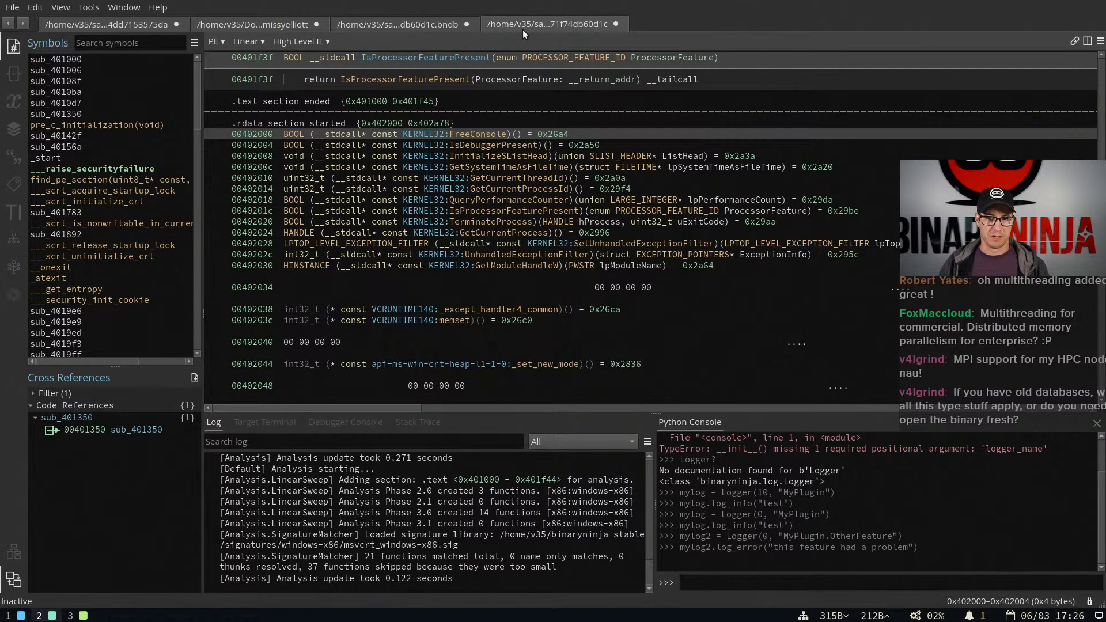
left_click(424, 30)
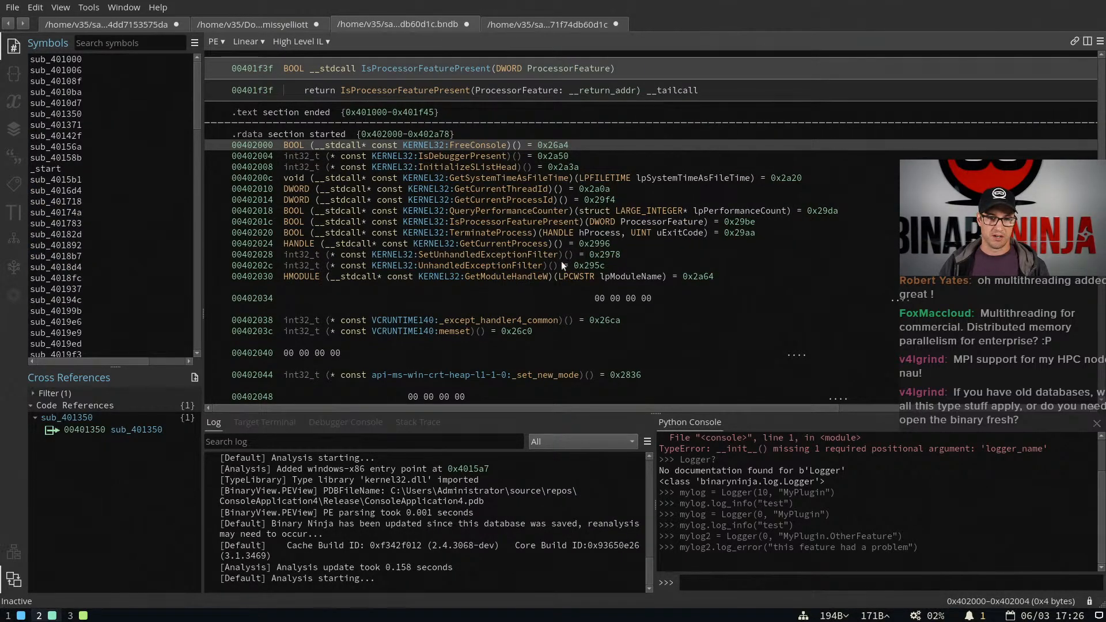
Inspect the InitializeSListHead import and the entries after it in the freshly opened sample, and compare with the old .bndb database
left_click(526, 25)
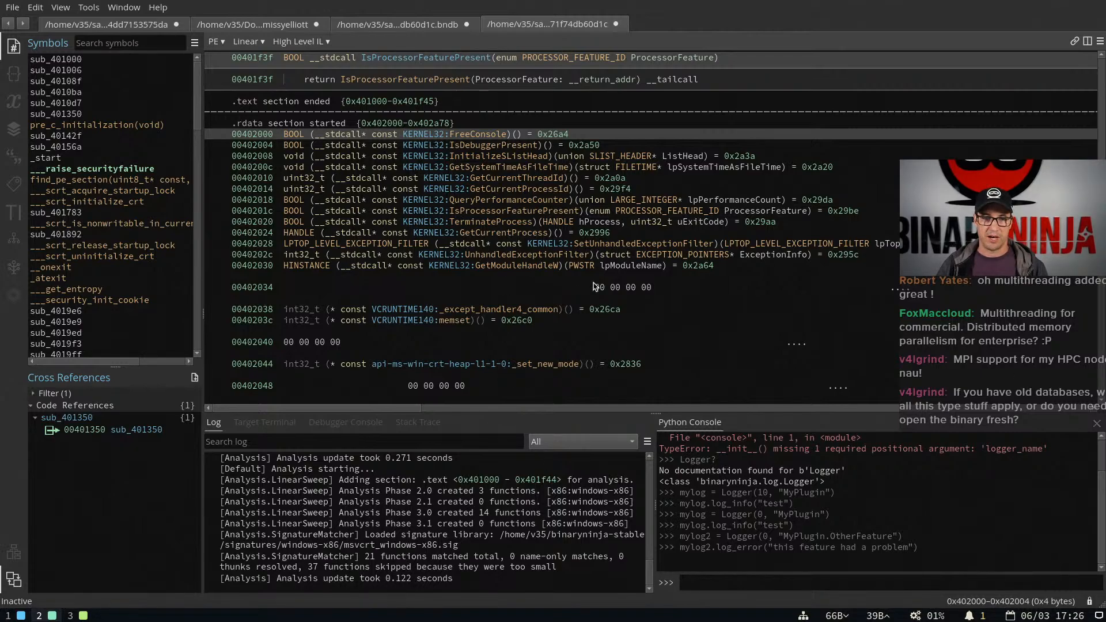
left_click(507, 155)
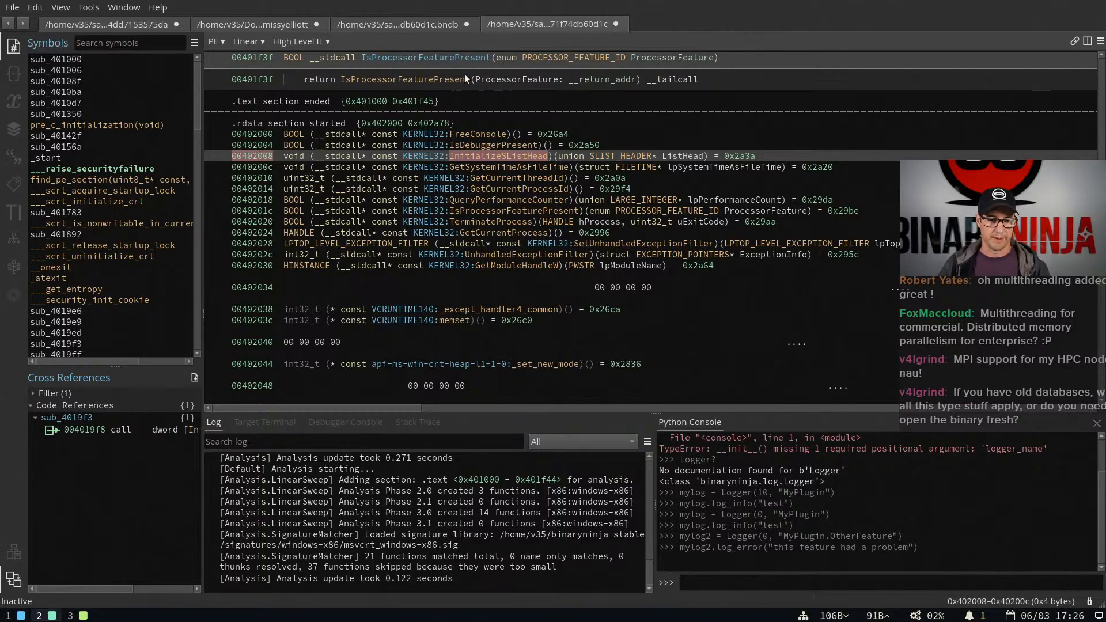
scroll(465, 74, "down", 15)
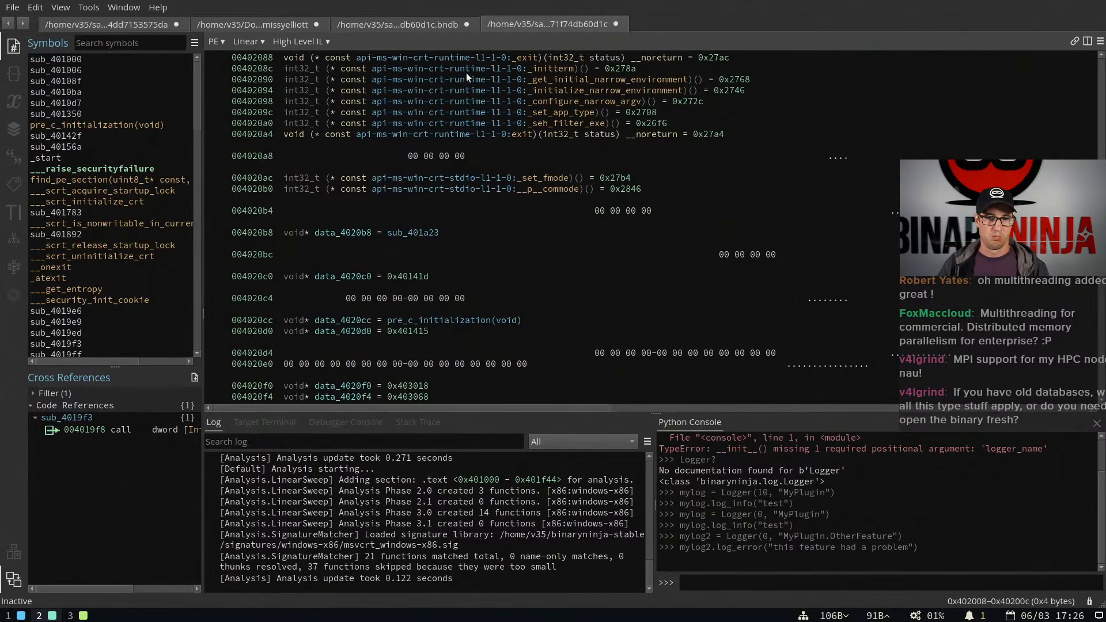
scroll(466, 72, "down", 7)
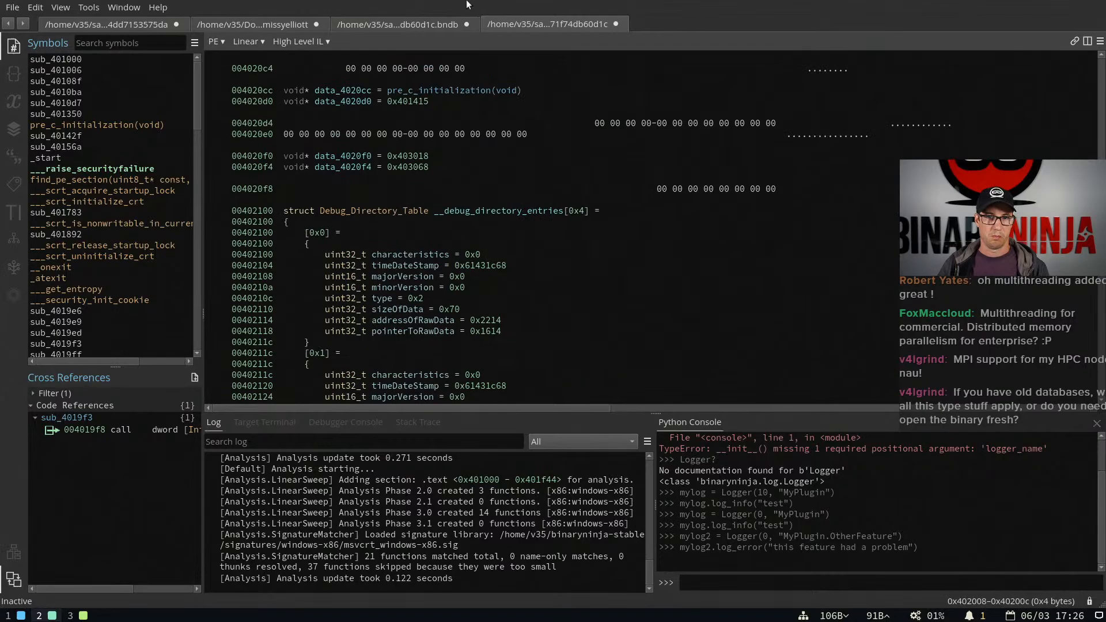
left_click(433, 22)
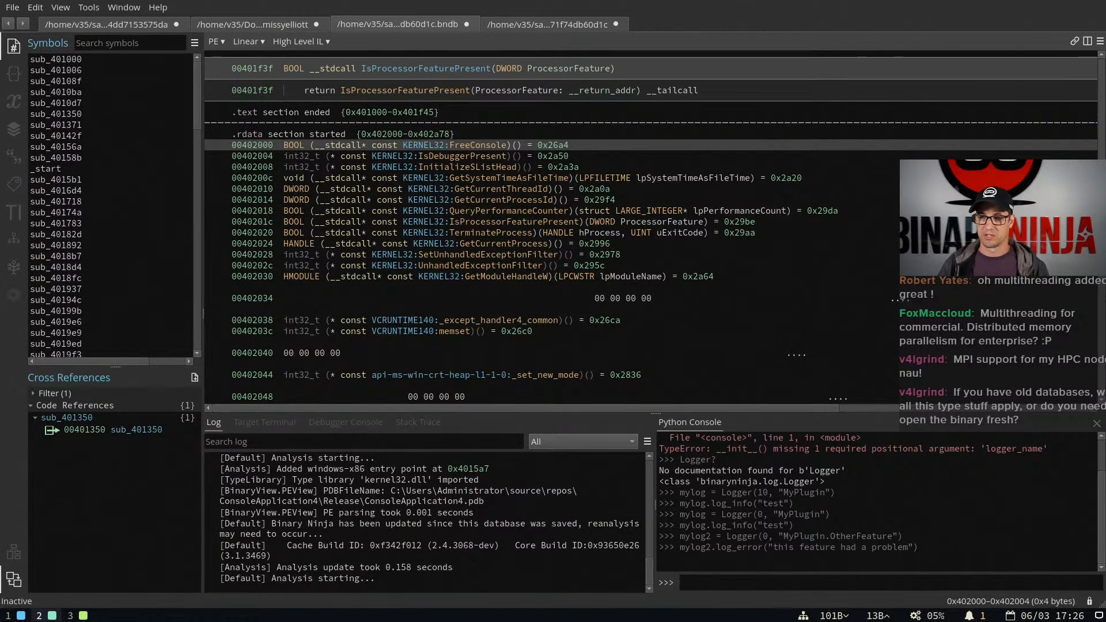
scroll(892, 115, "down", 20)
scroll(544, 225, "down", 20)
scroll(544, 224, "up", 20)
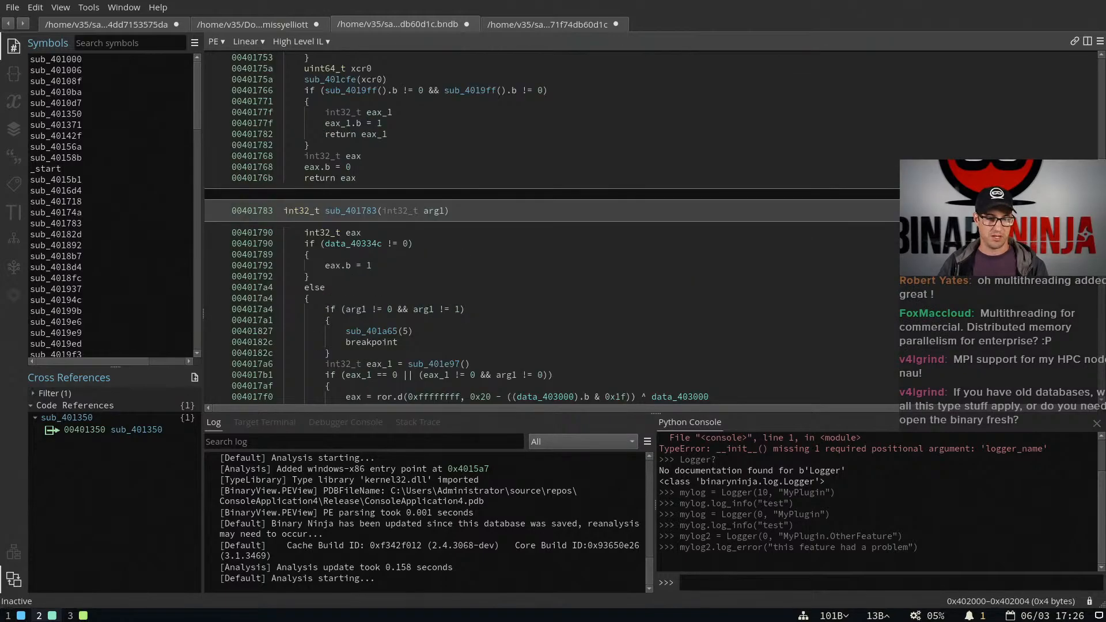
Switch to the 3.1 release post in the browser and go to its Native Debugger section
key("super+3")
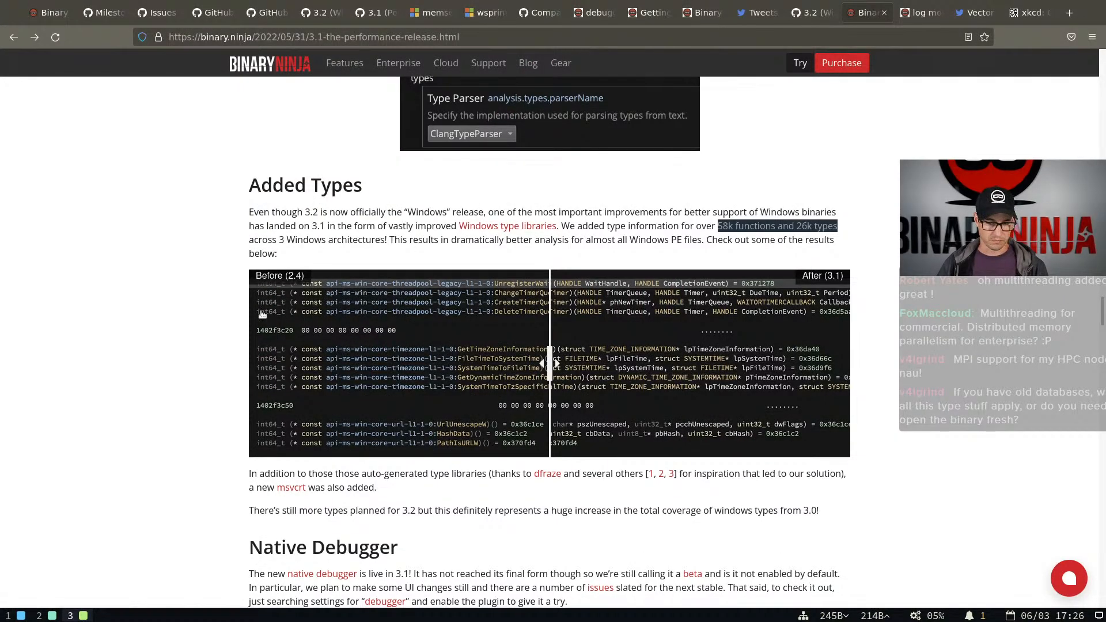
scroll(277, 308, "down", 5)
scroll(284, 298, "down", 5)
scroll(282, 298, "up", 4)
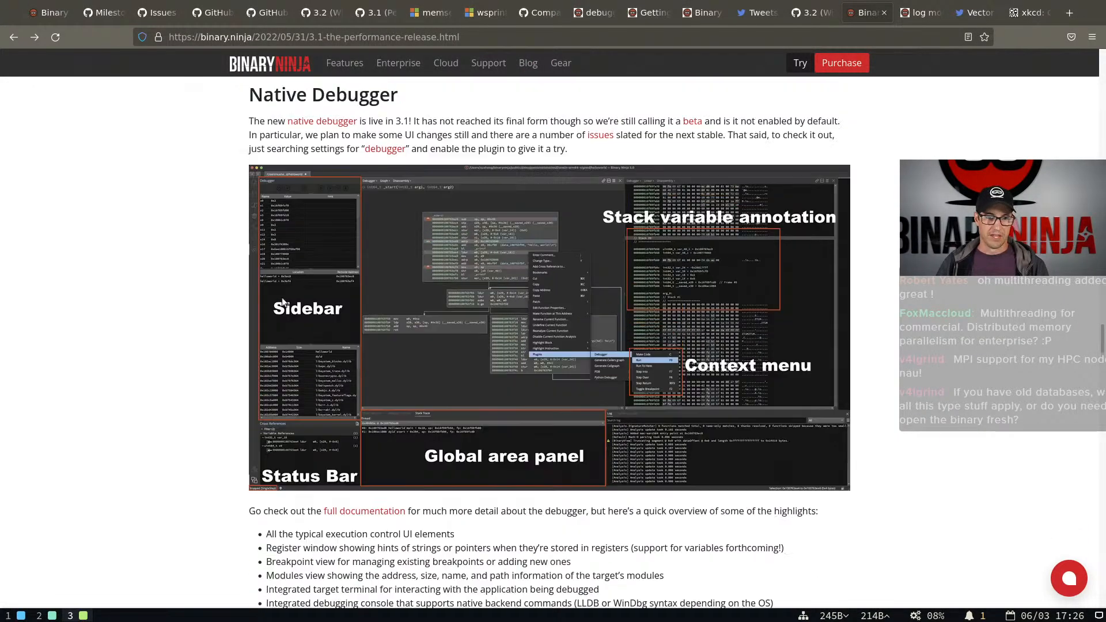
scroll(281, 296, "down", 3)
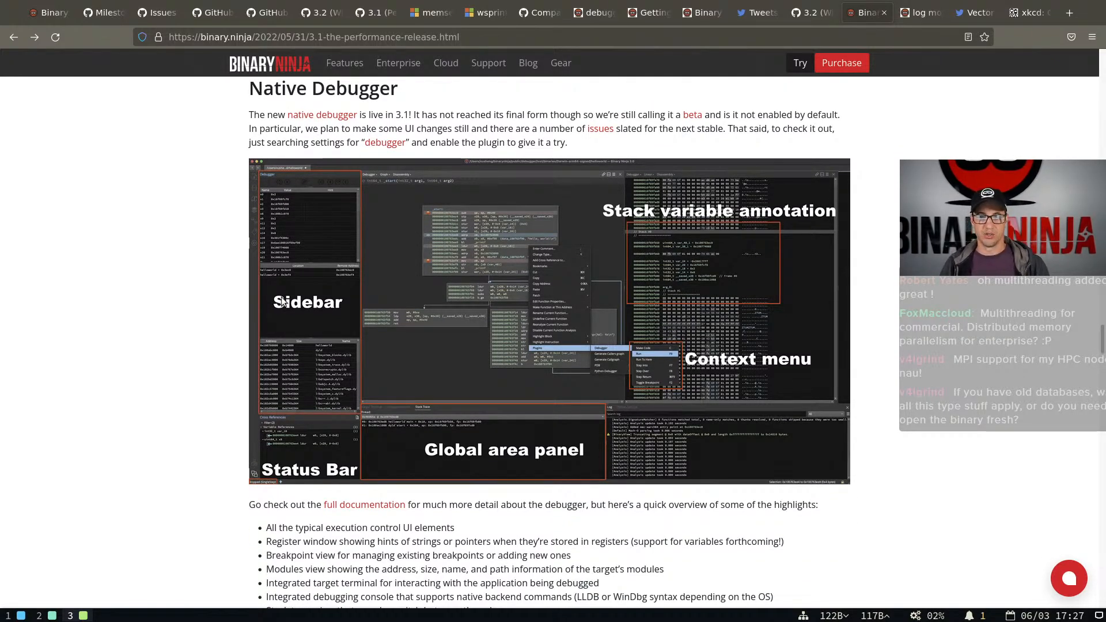
Compare the release post's annotated debugger screenshot with the debugger panels in Binary Ninja
key("super+2")
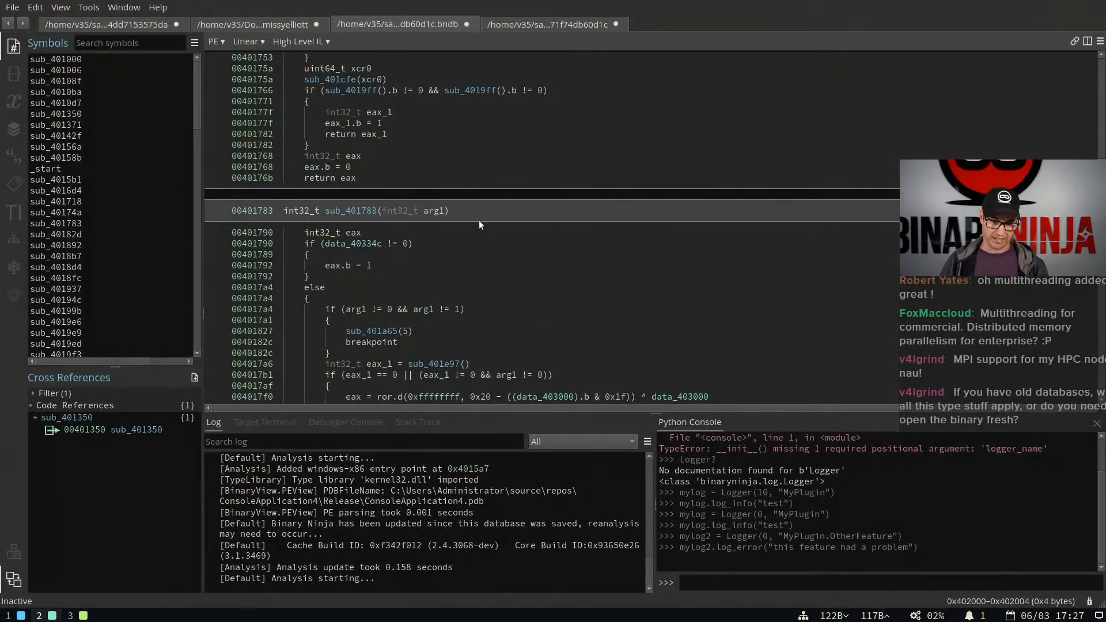
key("super+3")
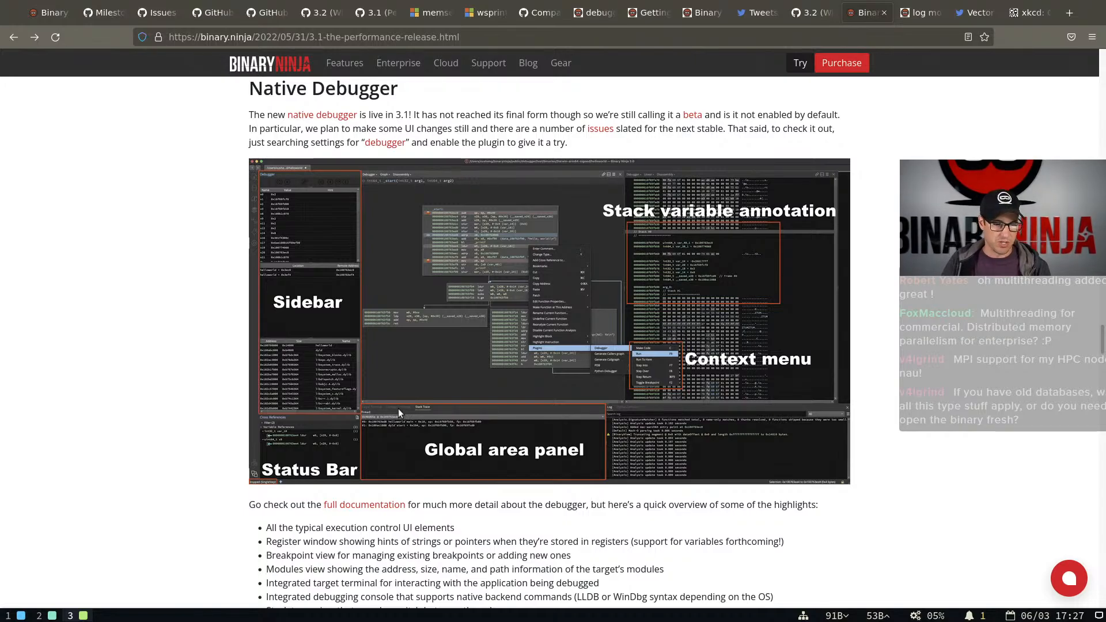
key("super+2")
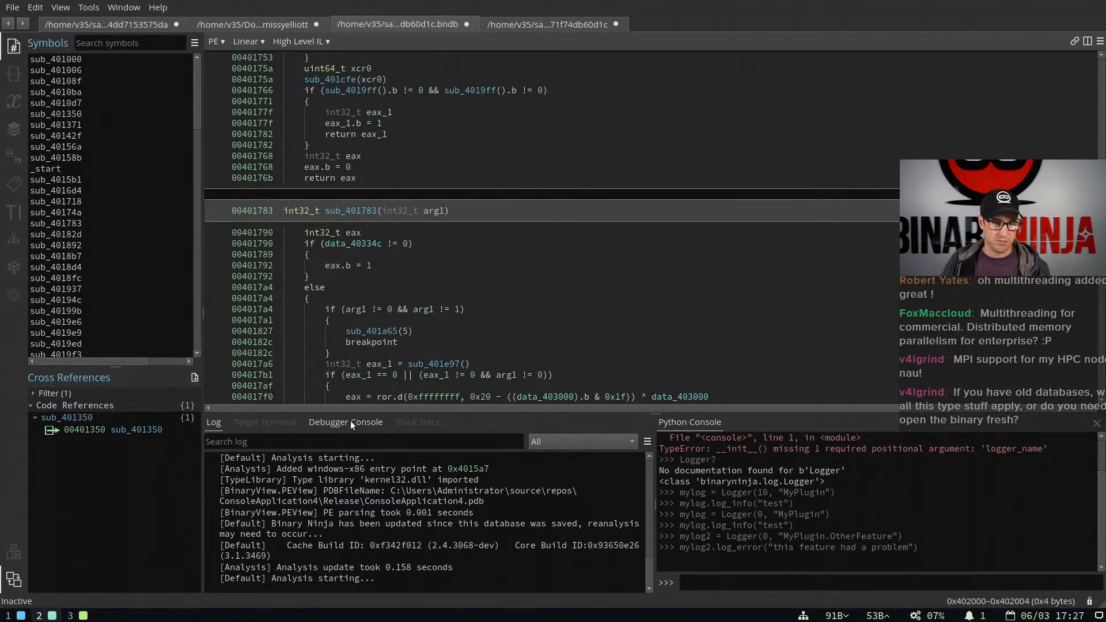
key("super+3")
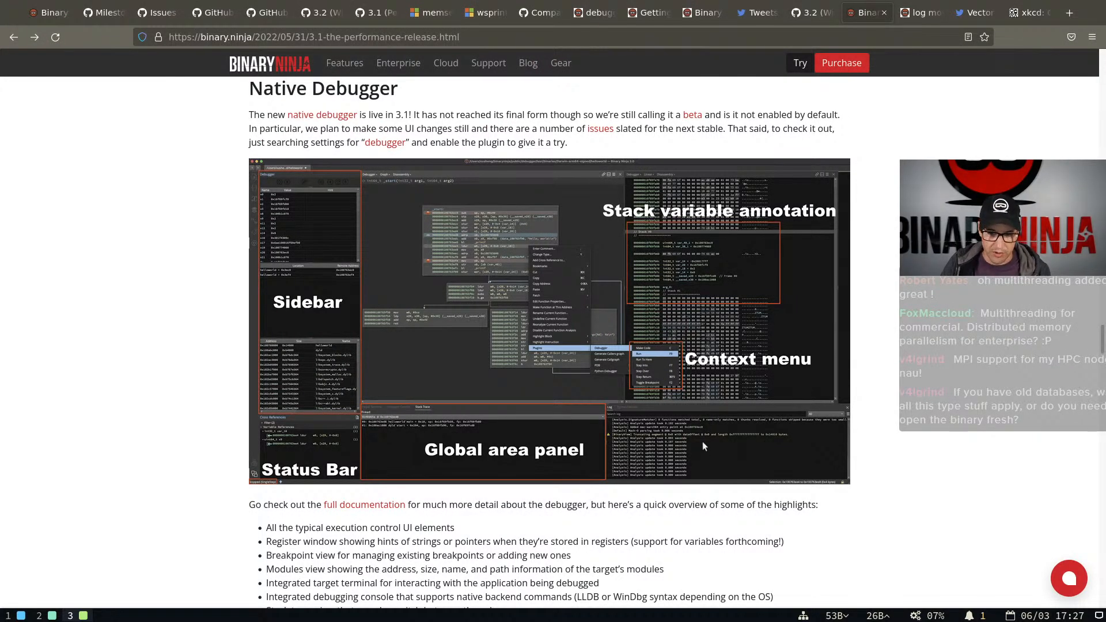
key("super+2")
key("super+1")
key("super+2")
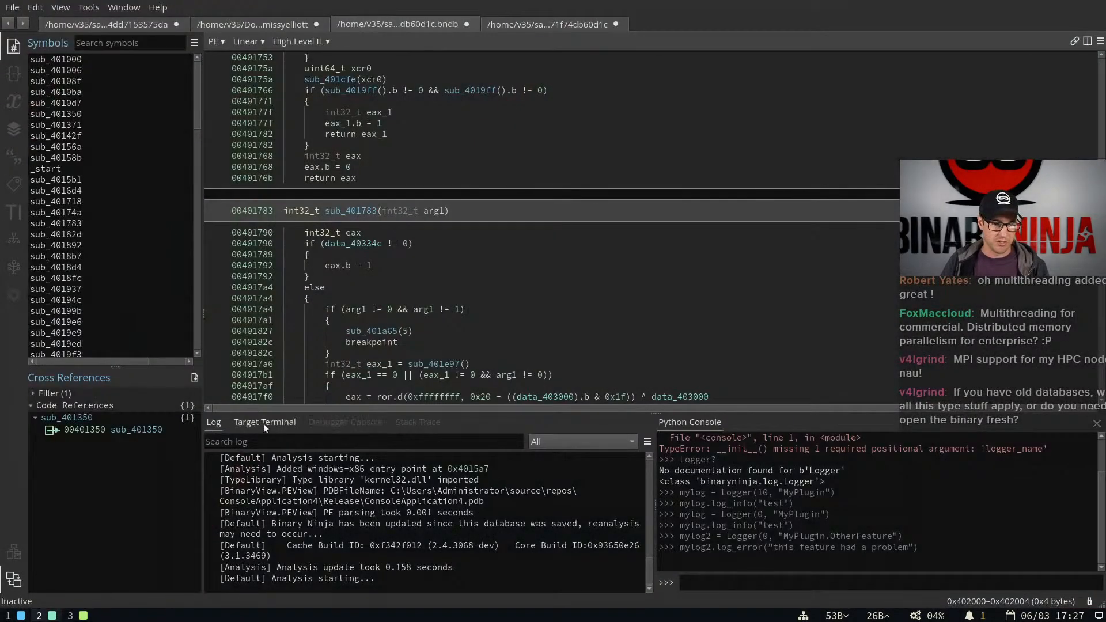
Move the Log into the Python Console's pane, placed before it, and look through the Debugger Console, Stack Trace and Target Terminal
left_click_drag(216, 424, 459, 428)
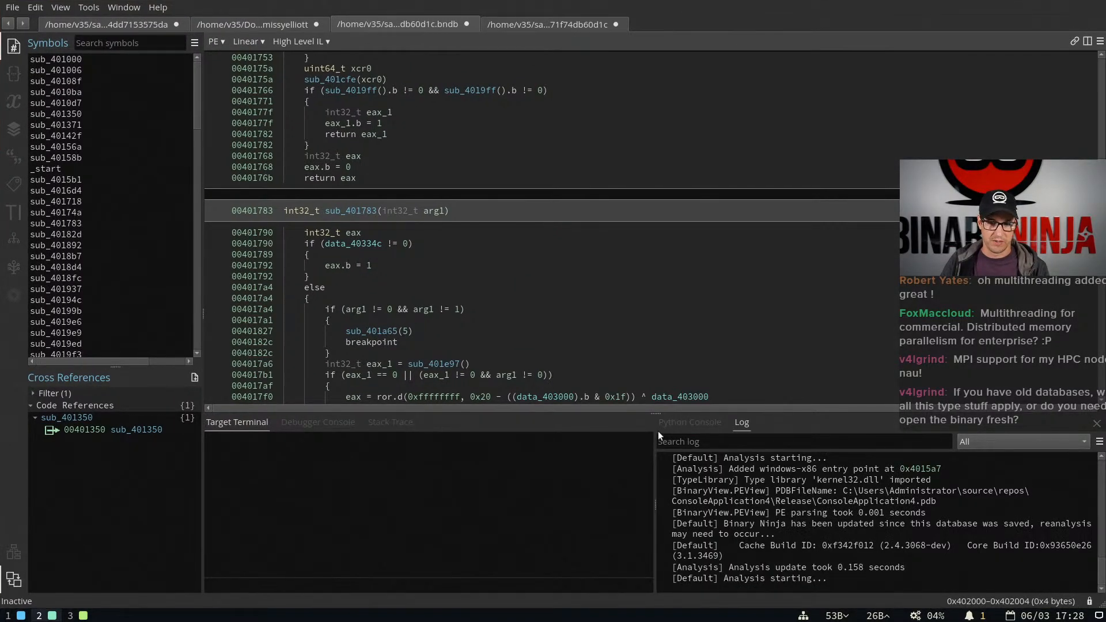
left_click_drag(708, 423, 478, 424)
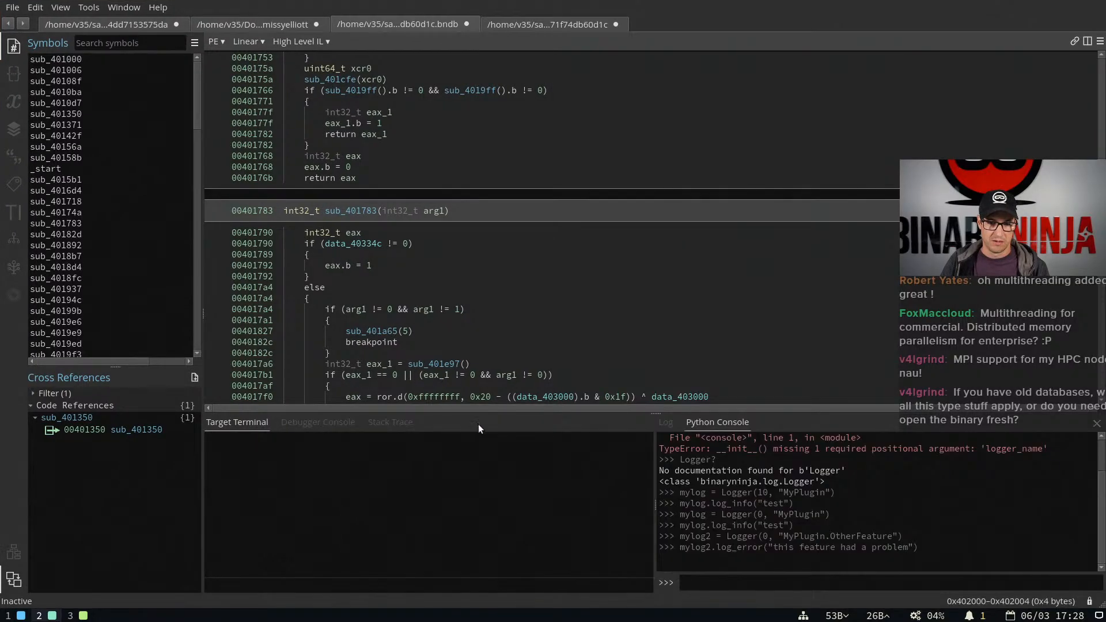
left_click(311, 424)
left_click(387, 424)
left_click(318, 423)
left_click(250, 423)
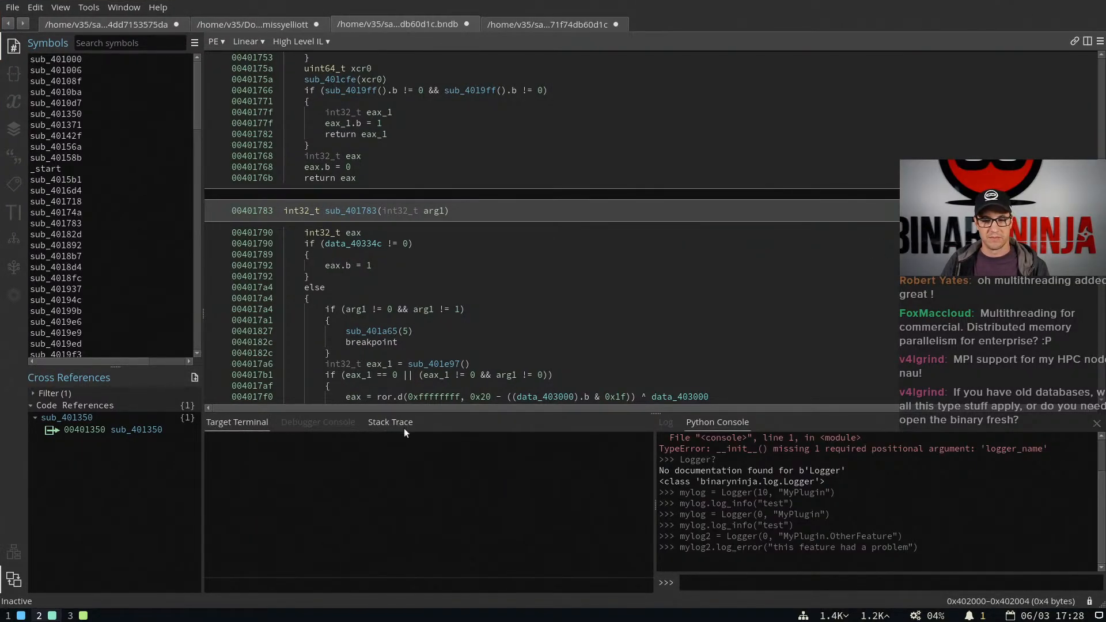
Return to the release post in the browser and review the Native Debugger section's annotated screenshot and list of highlights
key("super+1")
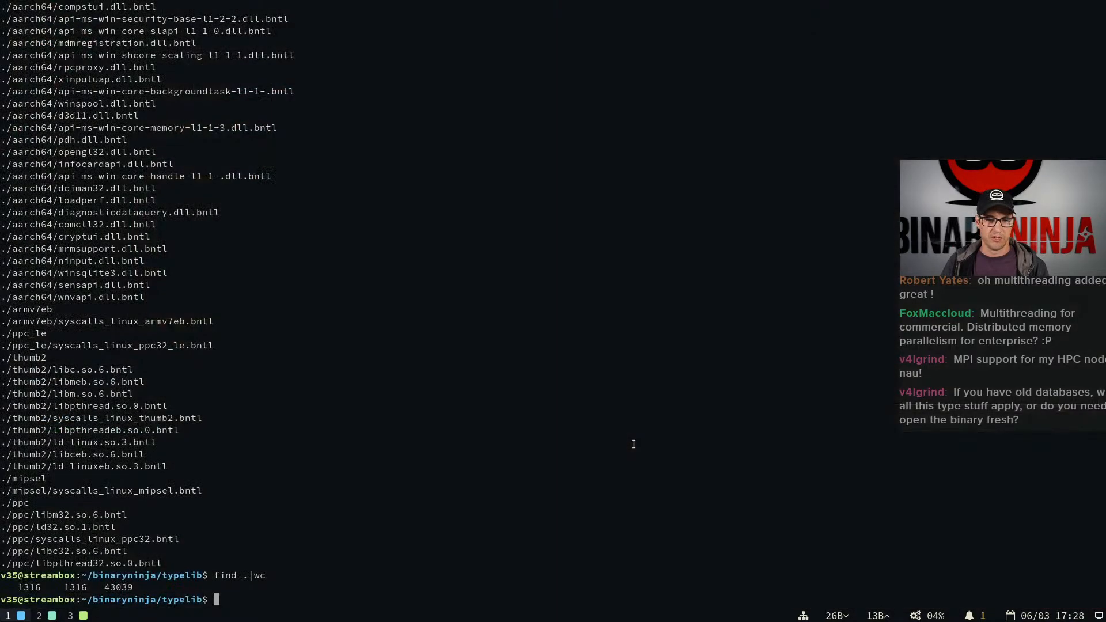
key("super+3")
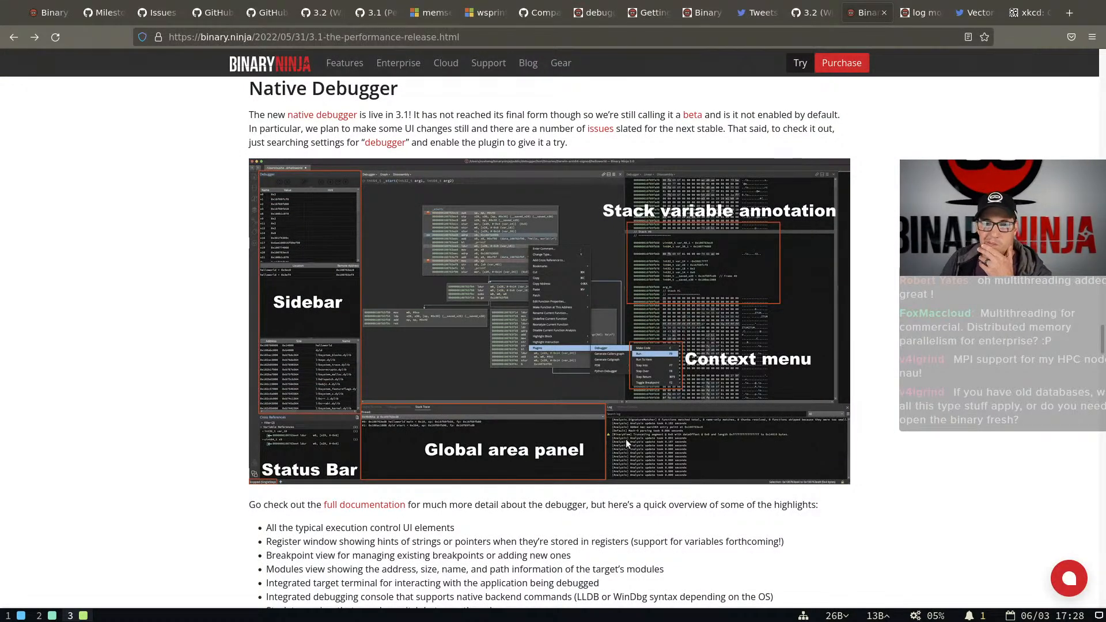
scroll(646, 301, "down", 5)
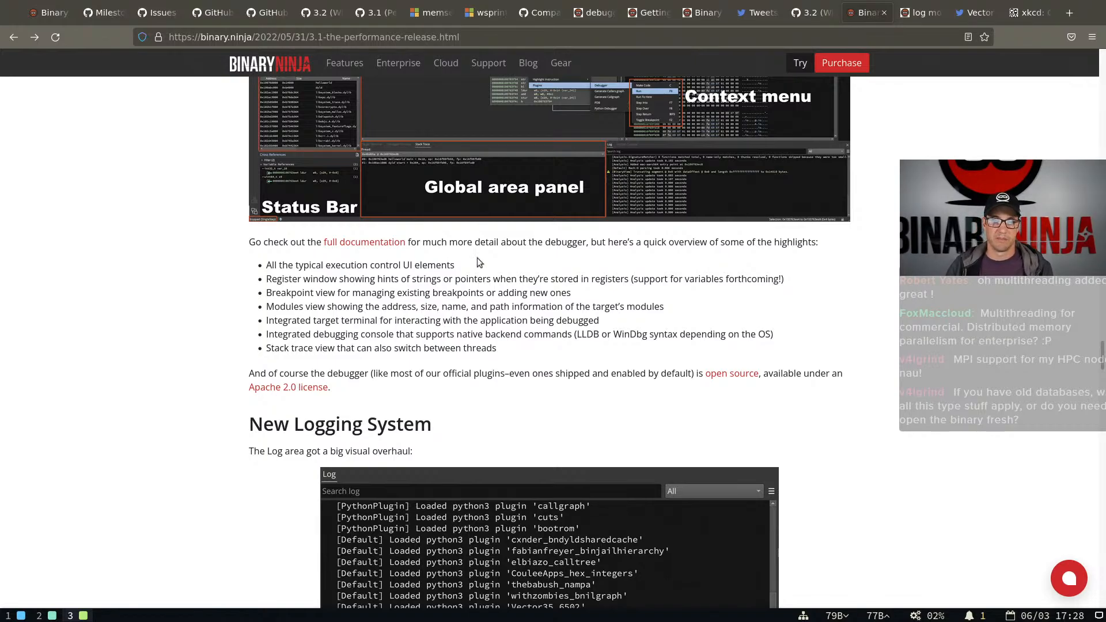
scroll(481, 261, "up", 5)
scroll(545, 285, "down", 5)
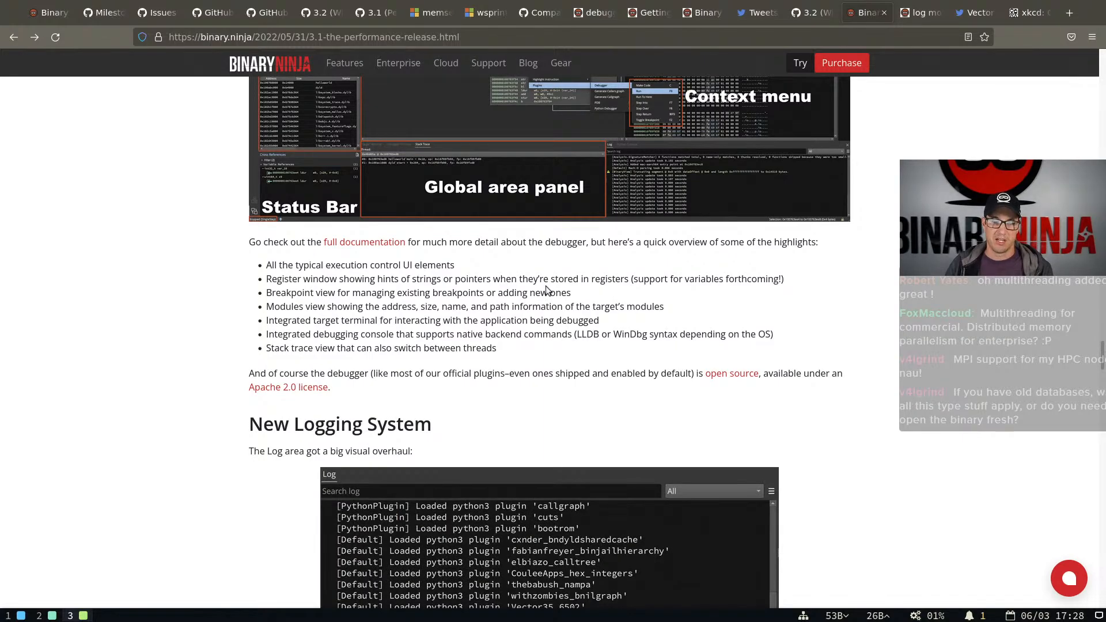
scroll(545, 286, "up", 4)
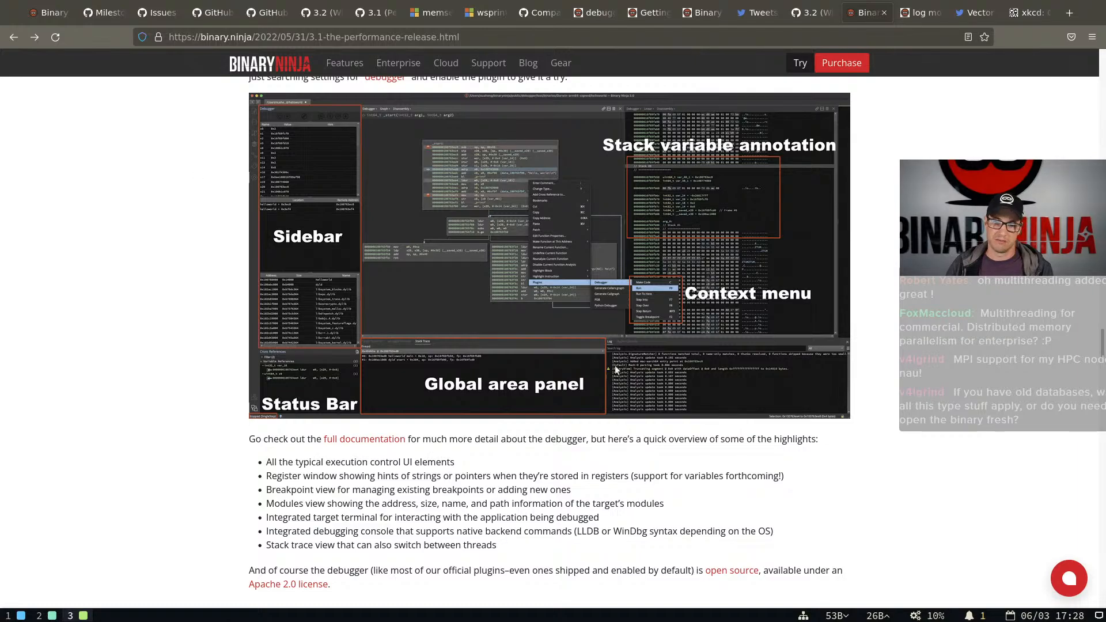
scroll(608, 341, "down", 3)
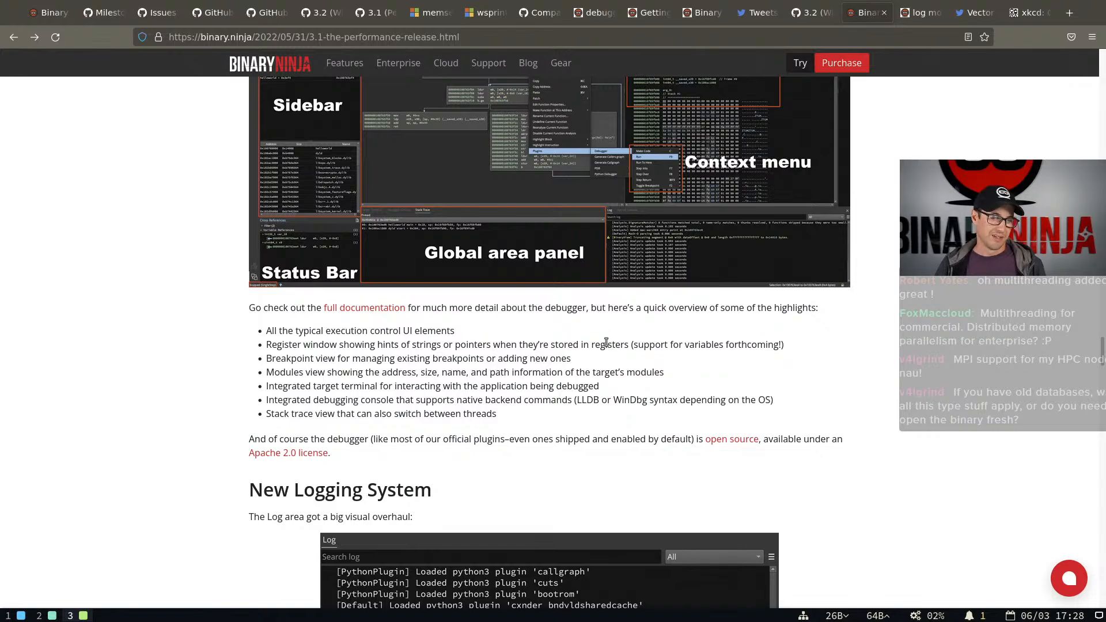
scroll(605, 345, "up", 3)
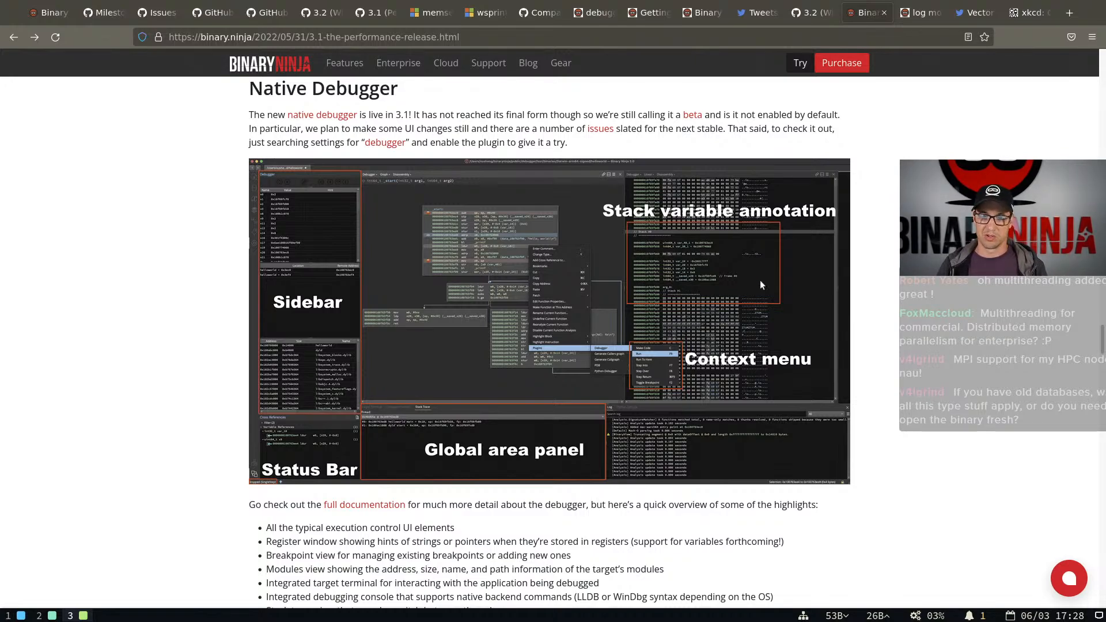
scroll(611, 382, "down", 1)
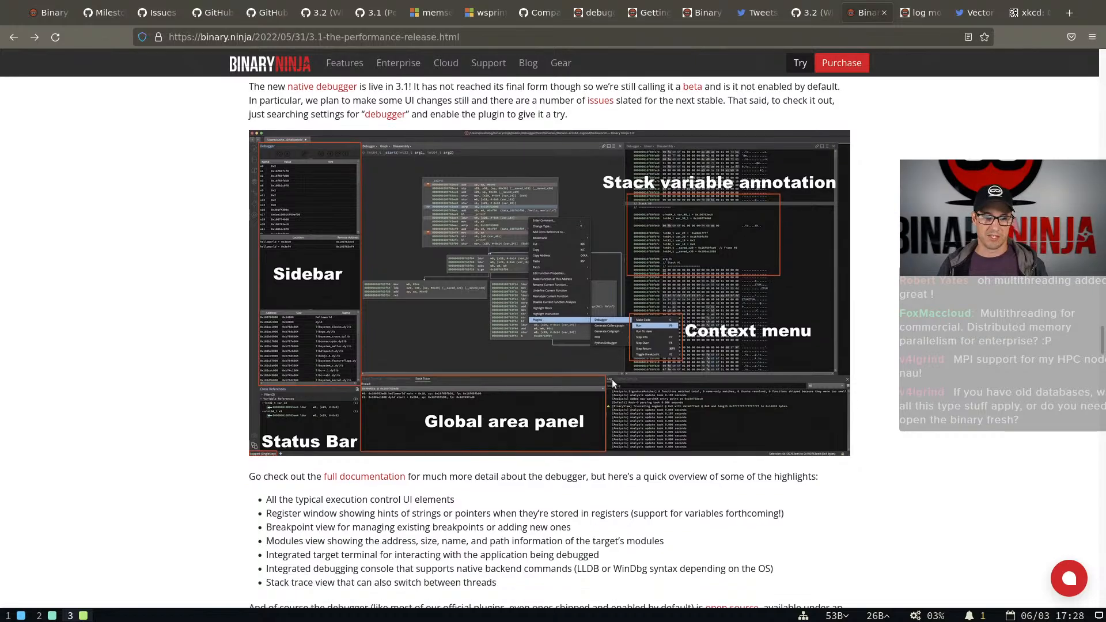
scroll(613, 383, "down", 9)
scroll(625, 366, "up", 10)
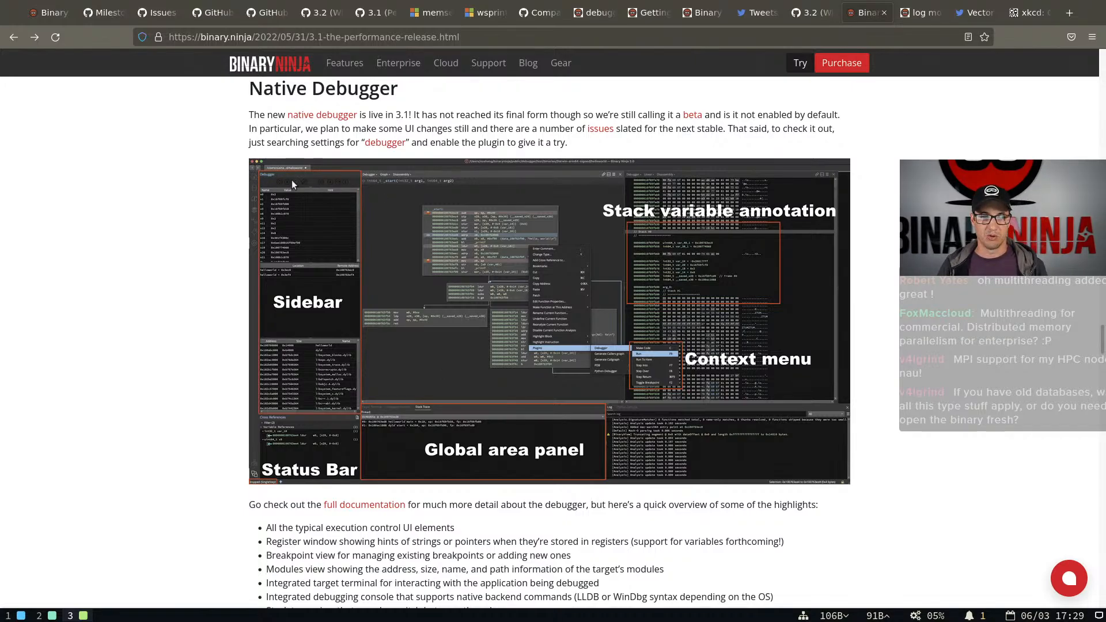
Pass the New Logging System section and read the Enterprise API section with its Python example for downloading project files
scroll(268, 226, "down", 5)
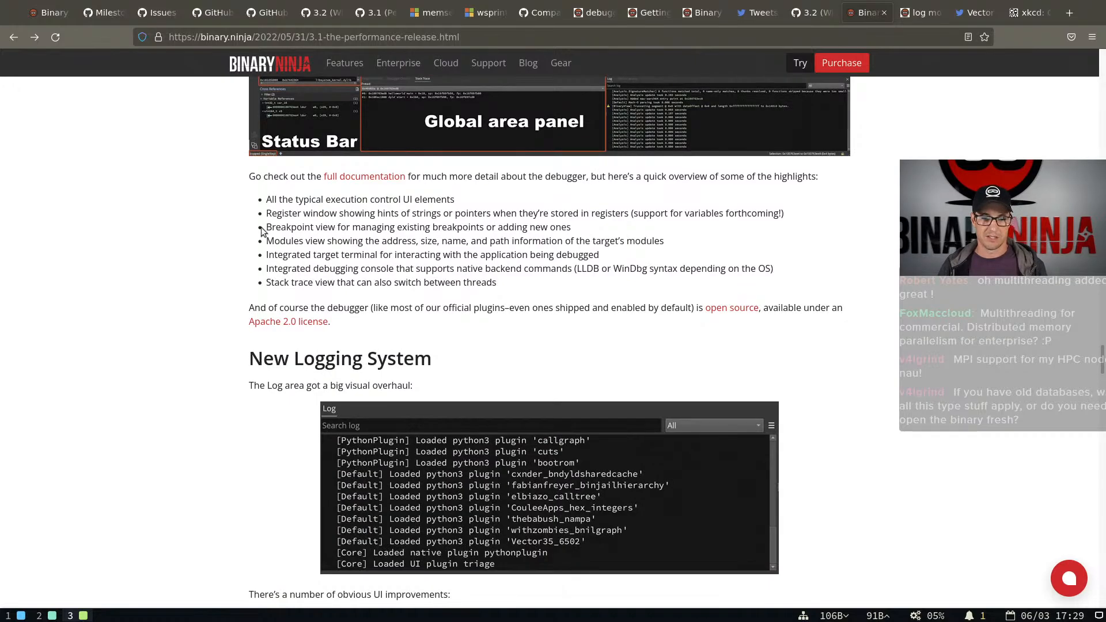
scroll(262, 231, "down", 1)
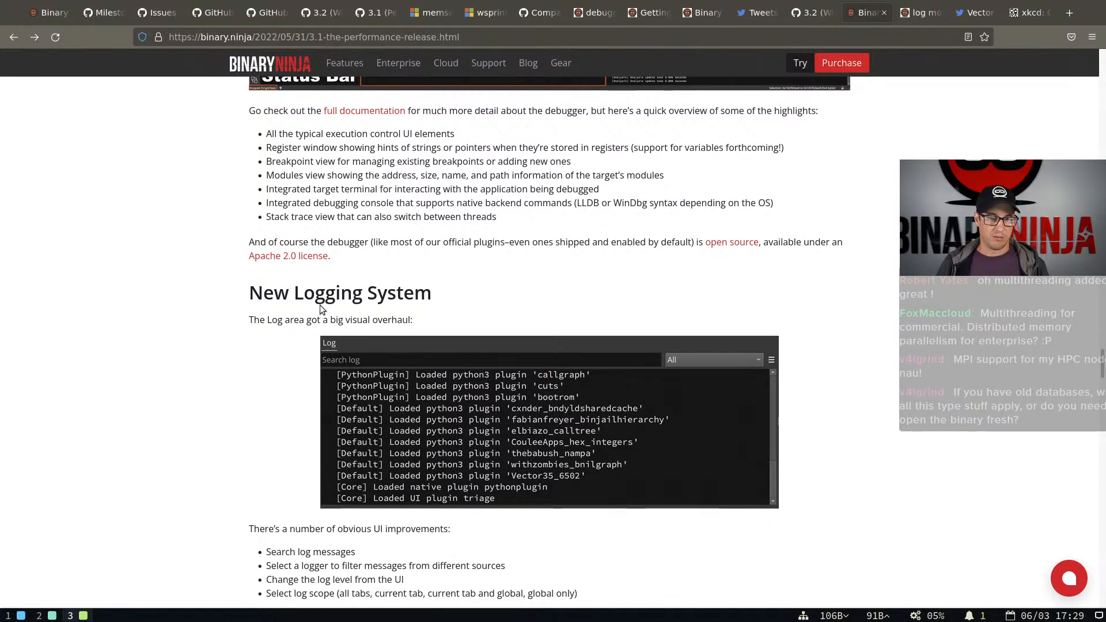
scroll(321, 309, "down", 10)
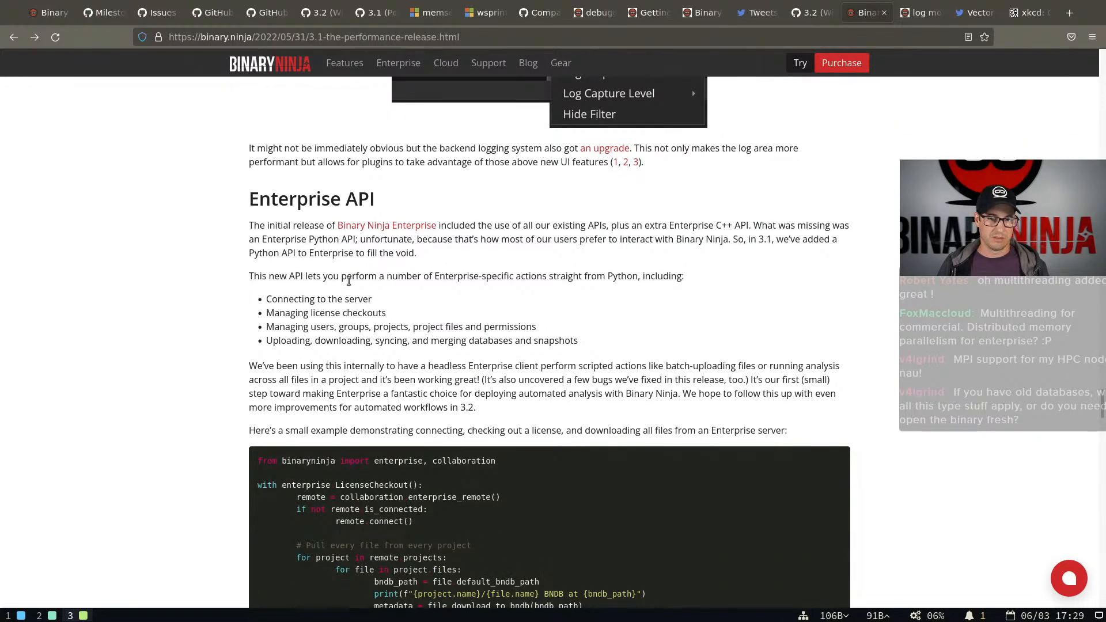
scroll(352, 279, "down", 1)
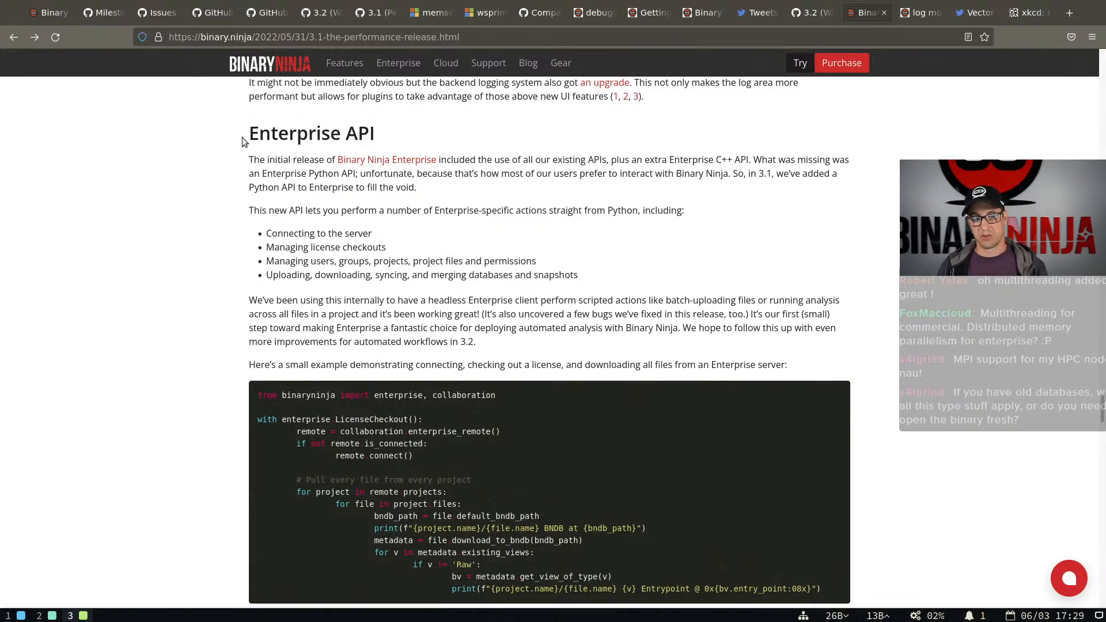
scroll(443, 281, "down", 1)
scroll(443, 281, "down", 3)
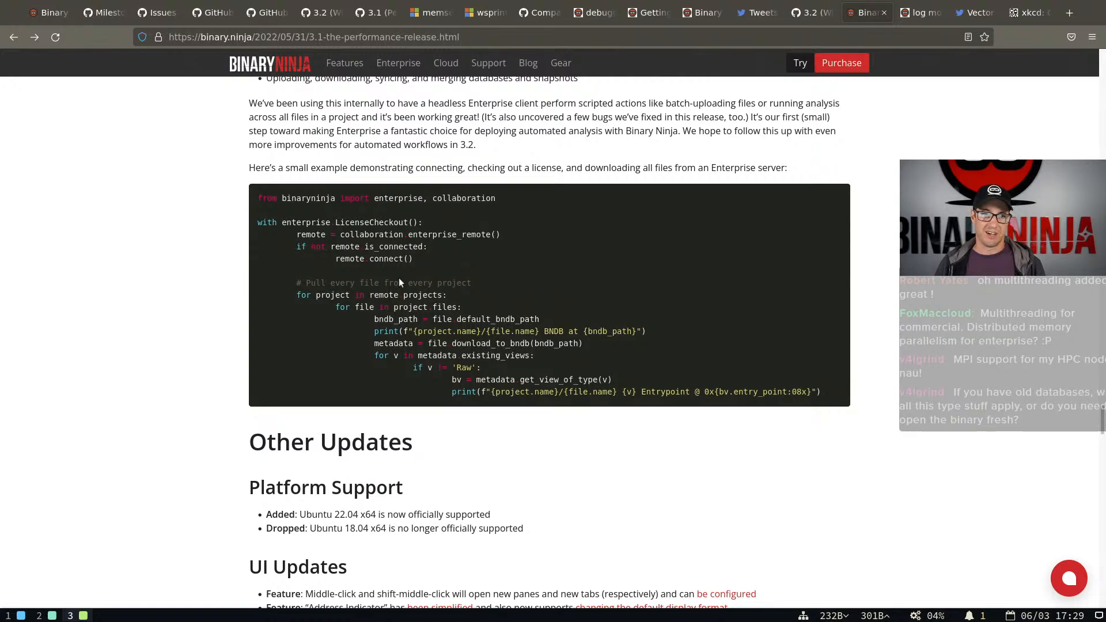
scroll(399, 278, "up", 4)
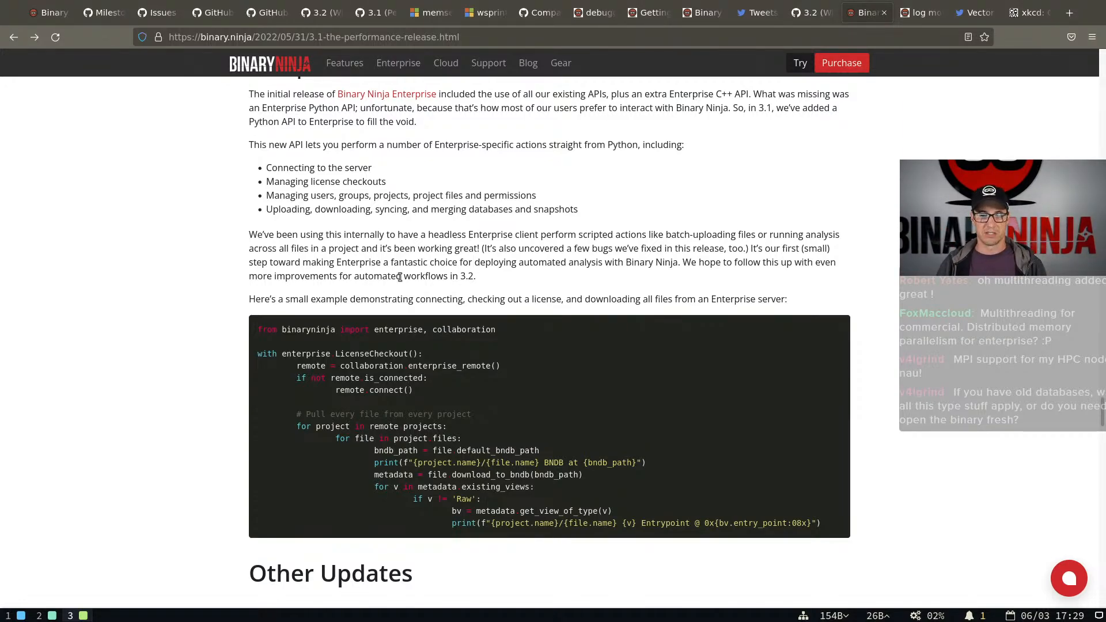
scroll(503, 305, "down", 3)
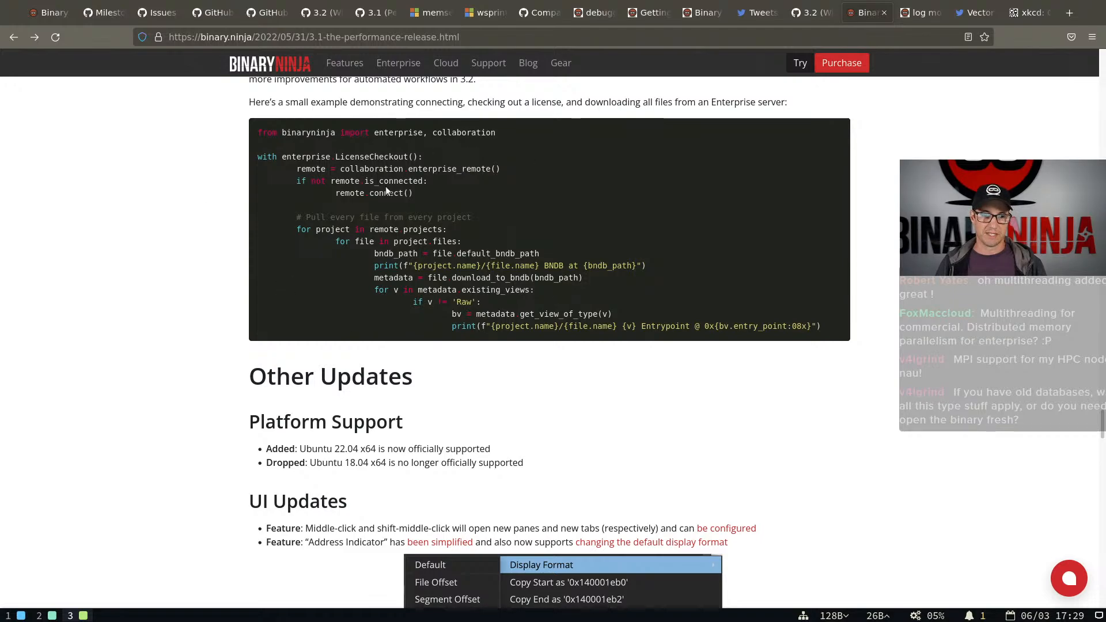
Skim the release post's remaining sections and return to the UI Updates items on the address indicator's display format
scroll(161, 244, "down", 10)
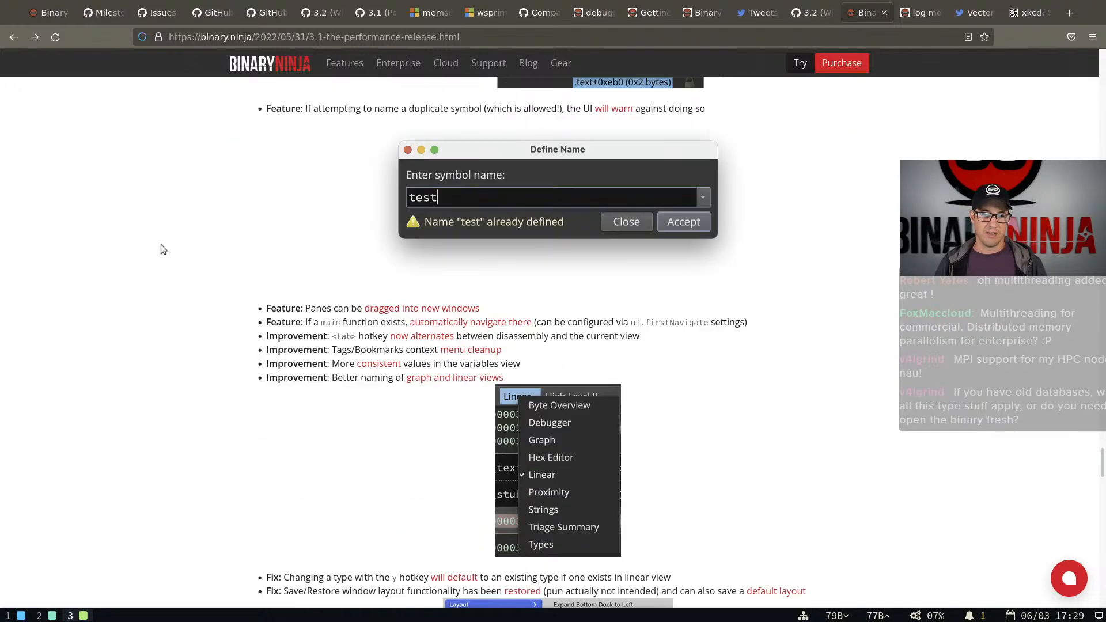
scroll(161, 250, "up", 6)
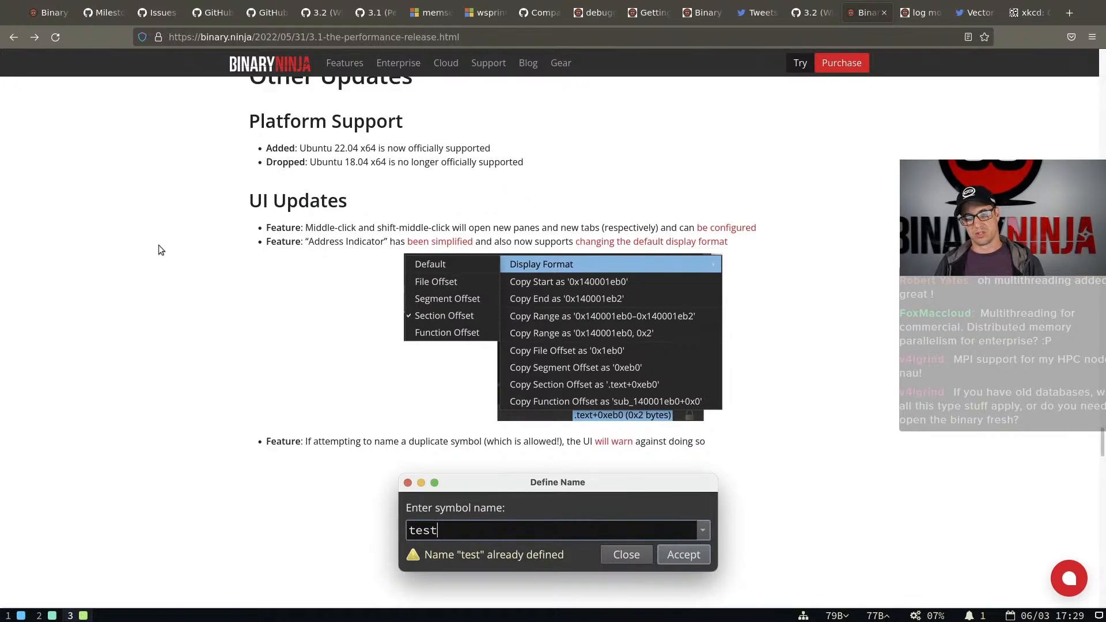
scroll(161, 250, "down", 15)
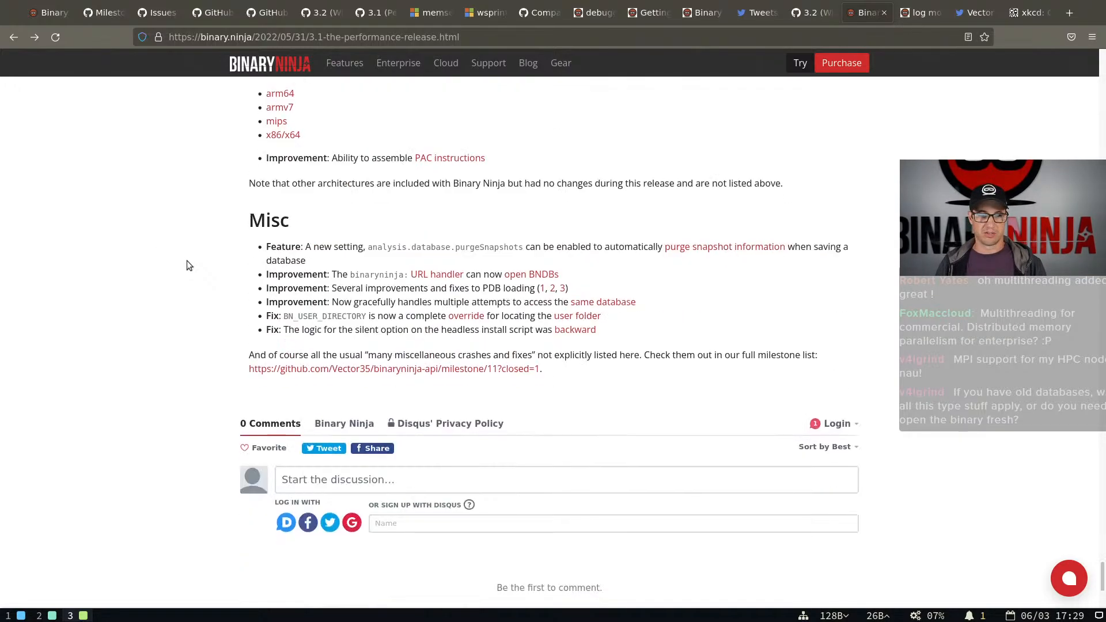
scroll(187, 265, "down", 3)
scroll(185, 265, "up", 15)
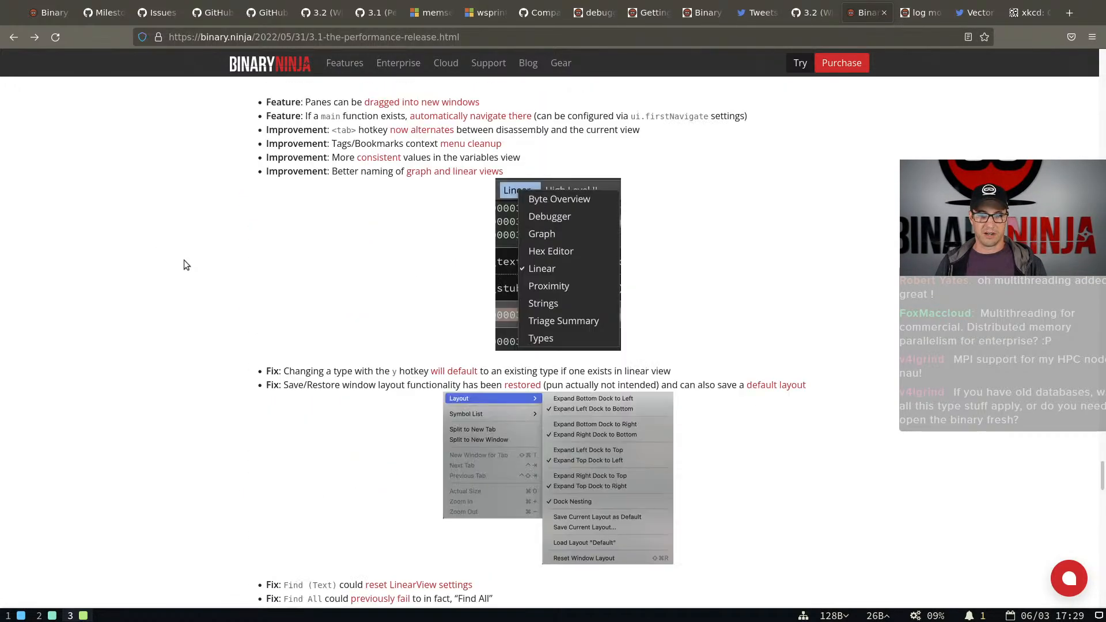
scroll(184, 265, "up", 9)
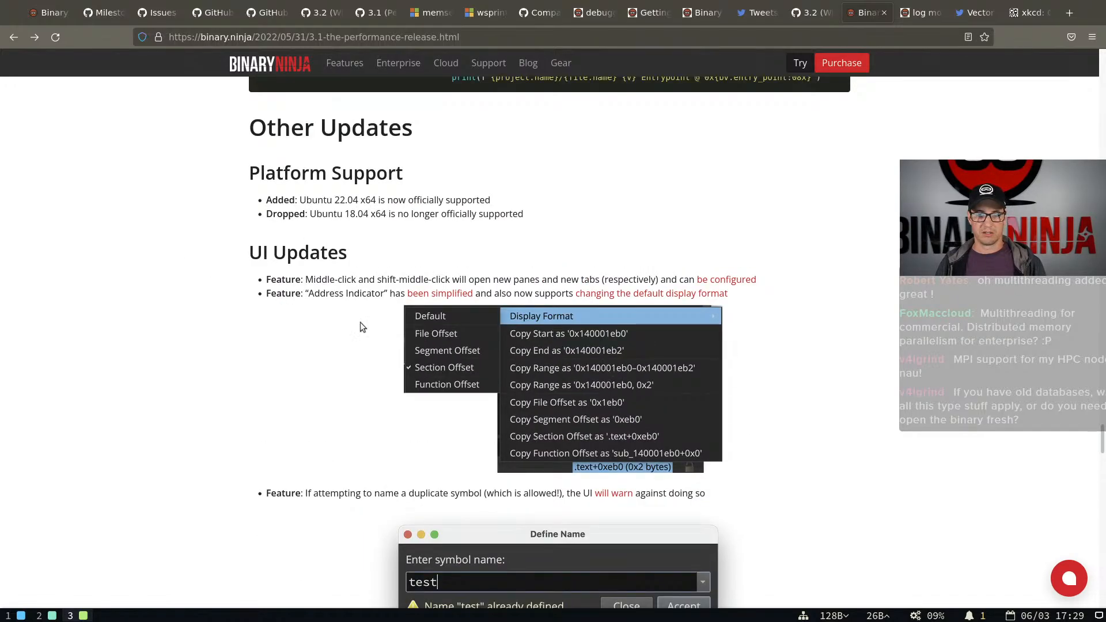
scroll(394, 349, "down", 2)
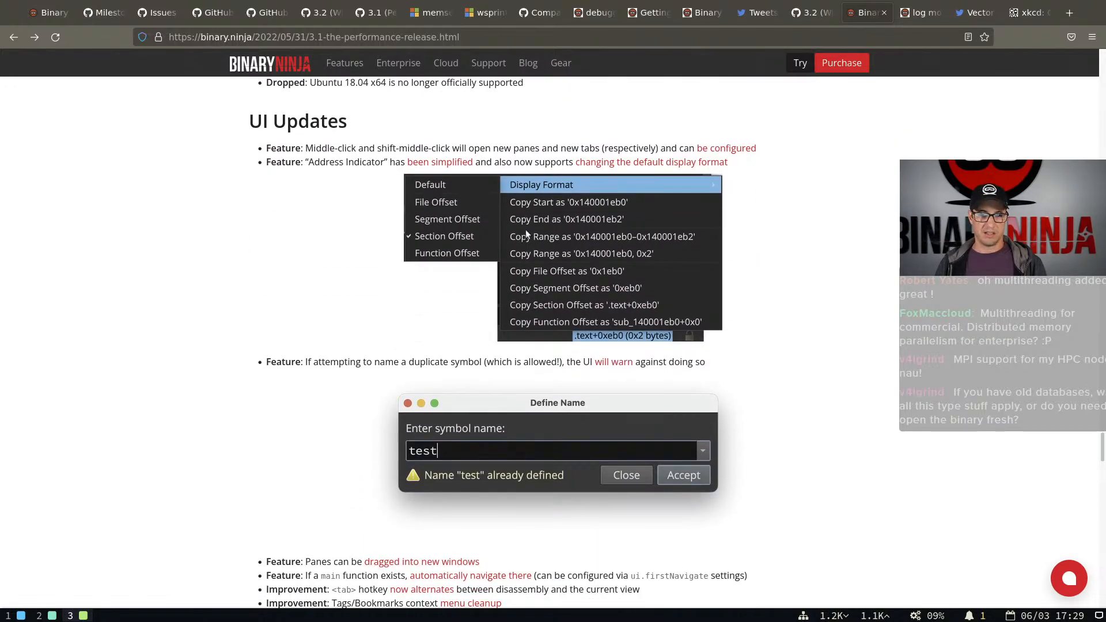
In Binary Ninja, hide the console panes and set the address indicator's display format to Section Offset
key("super+2")
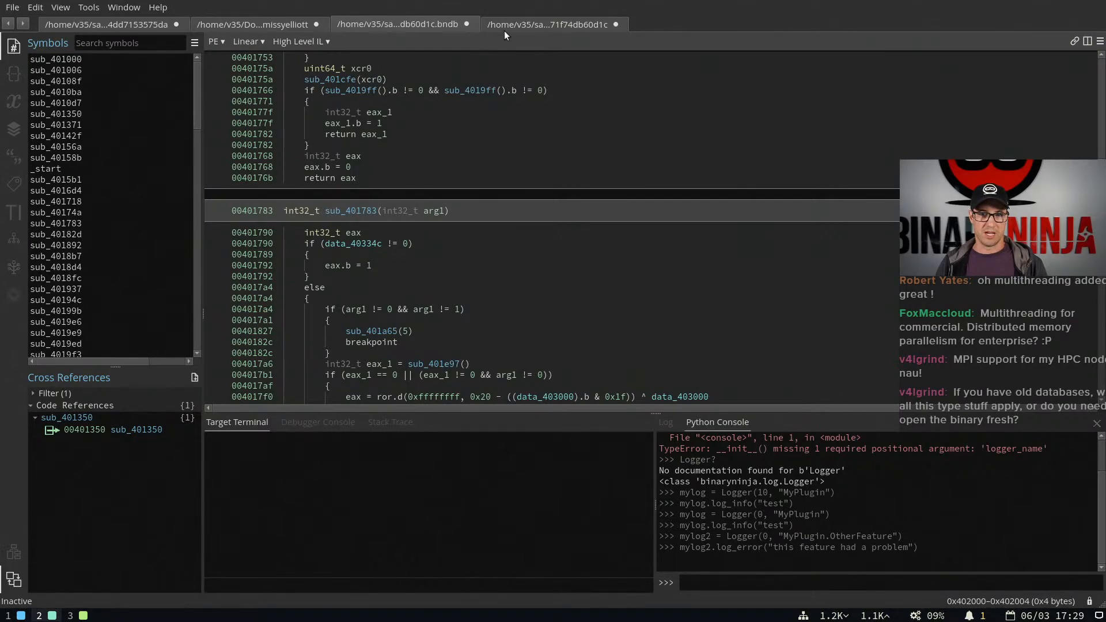
left_click(1096, 423)
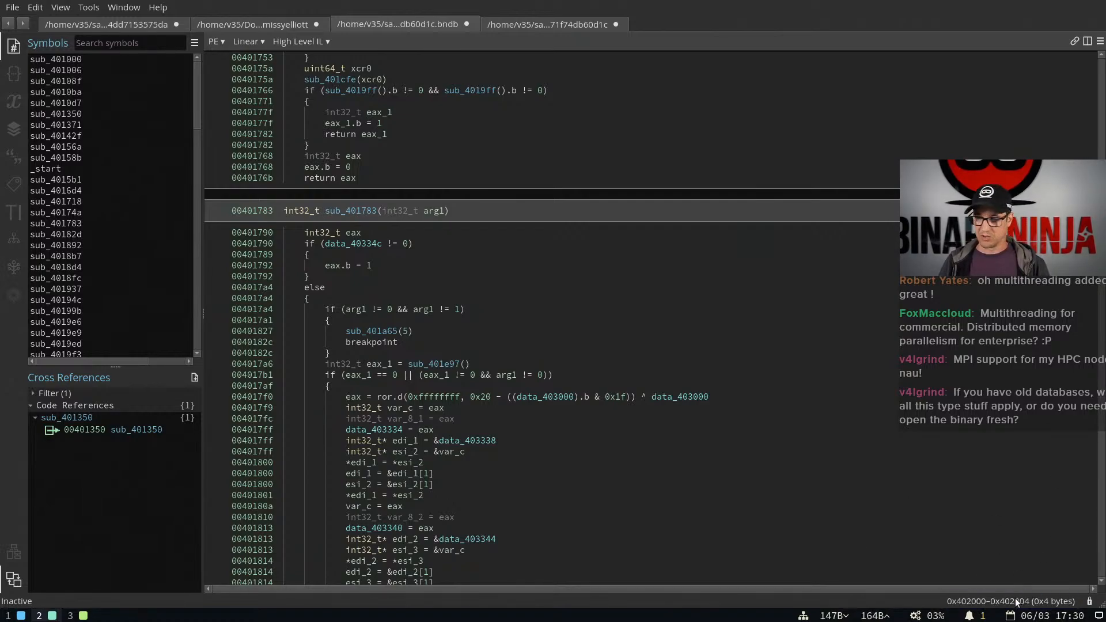
left_click(971, 603)
mouse_move(959, 474)
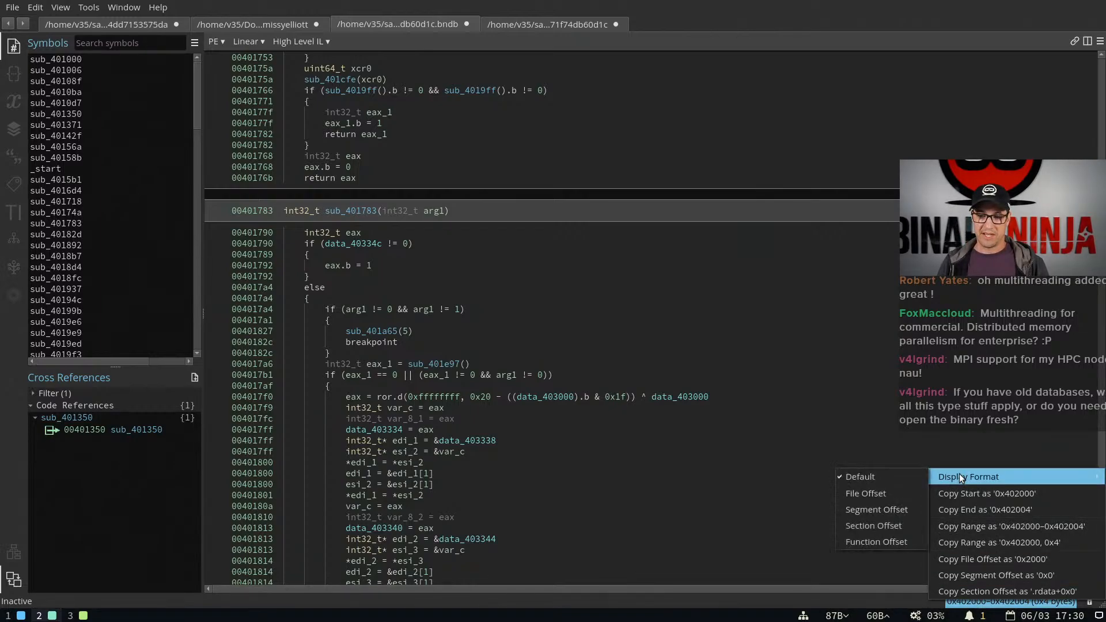
left_click(858, 527)
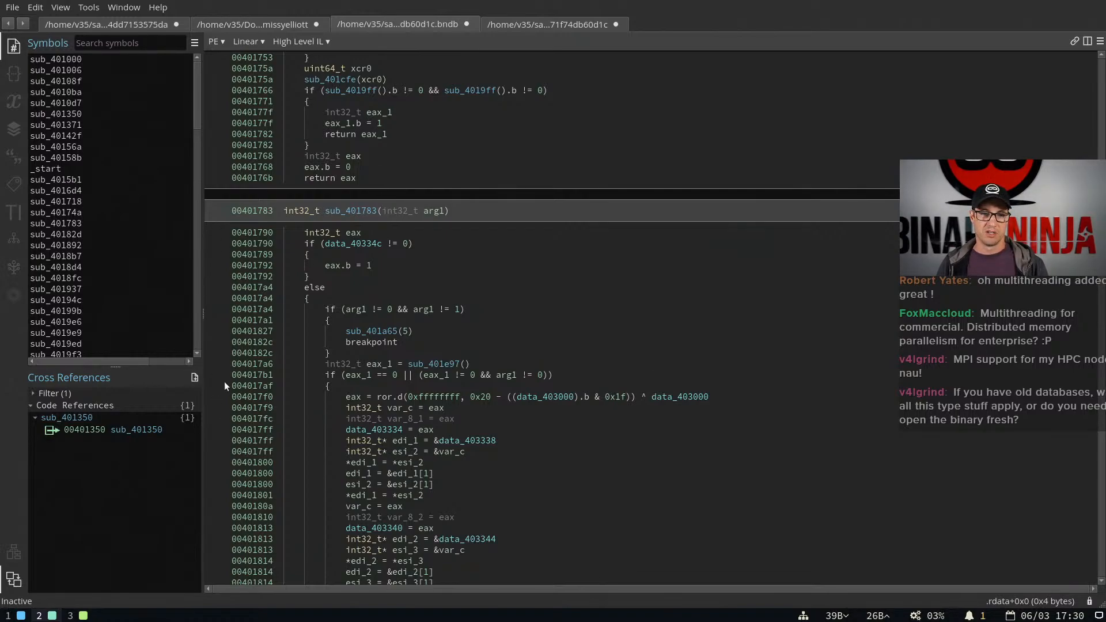
Select several lines in sub_401783 to check how the address indicator shows each location
left_click(322, 308)
left_click(332, 384)
left_click(370, 464)
left_click(373, 332)
left_click(371, 309)
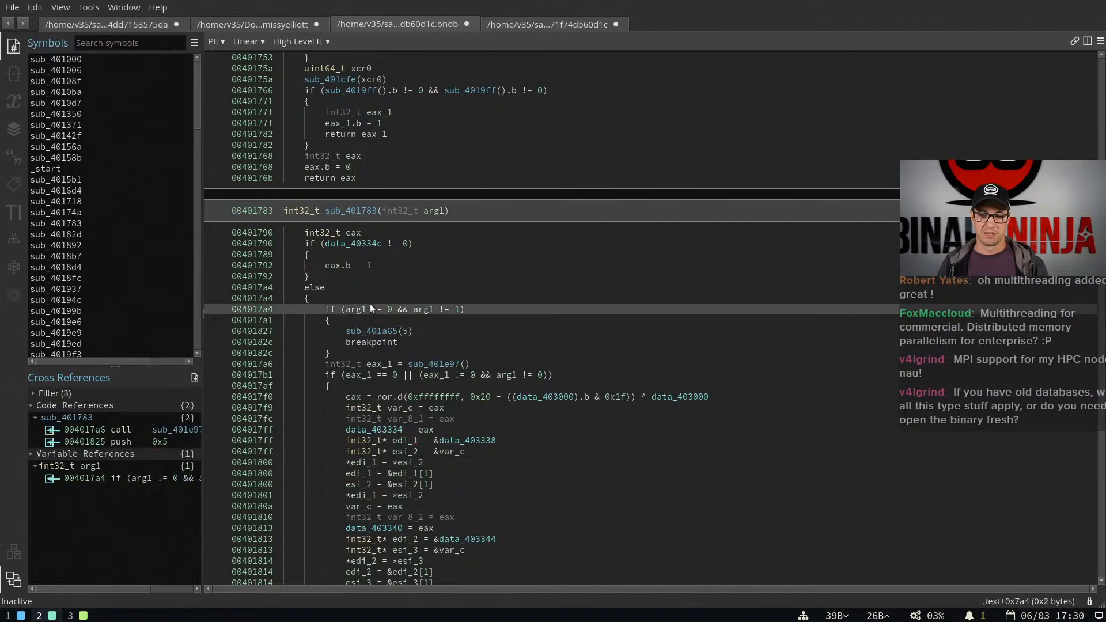
left_click(372, 287)
left_click(348, 257)
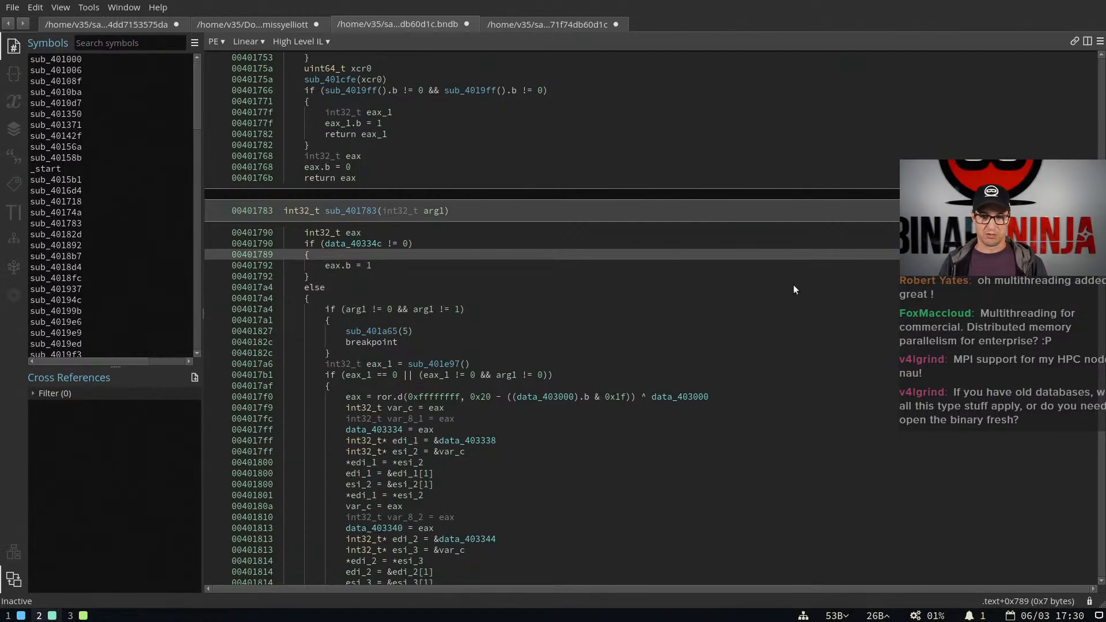
Split the code view into two side-by-side panes and show the feature map
key("ctrl+backslash")
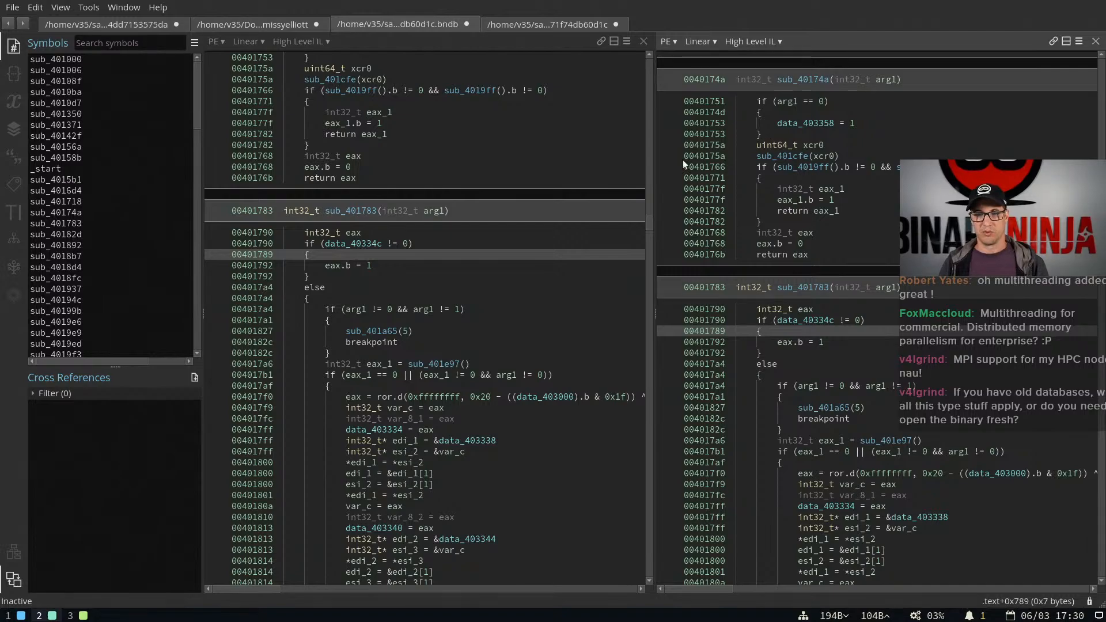
key("ctrl+p")
type("show rfe")
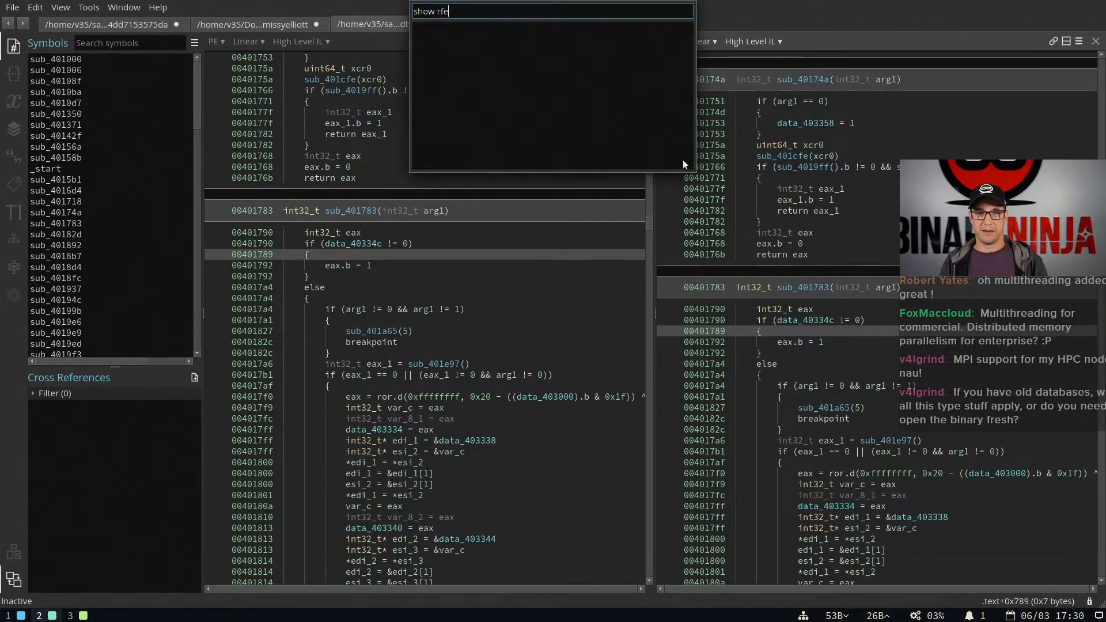
key("BackSpace")
key("BackSpace")
key("BackSpace")
type("feat")
key("Return")
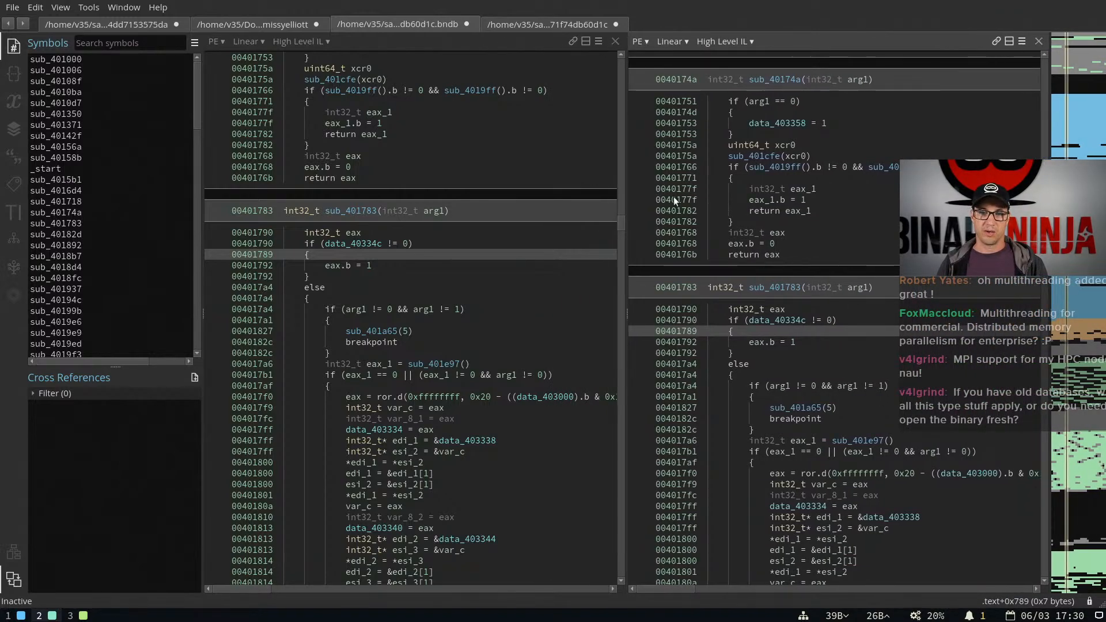
Visit more lines in sub_401783 and several feature map locations to compare the section offsets in the address indicator
scroll(524, 304, "down", 2)
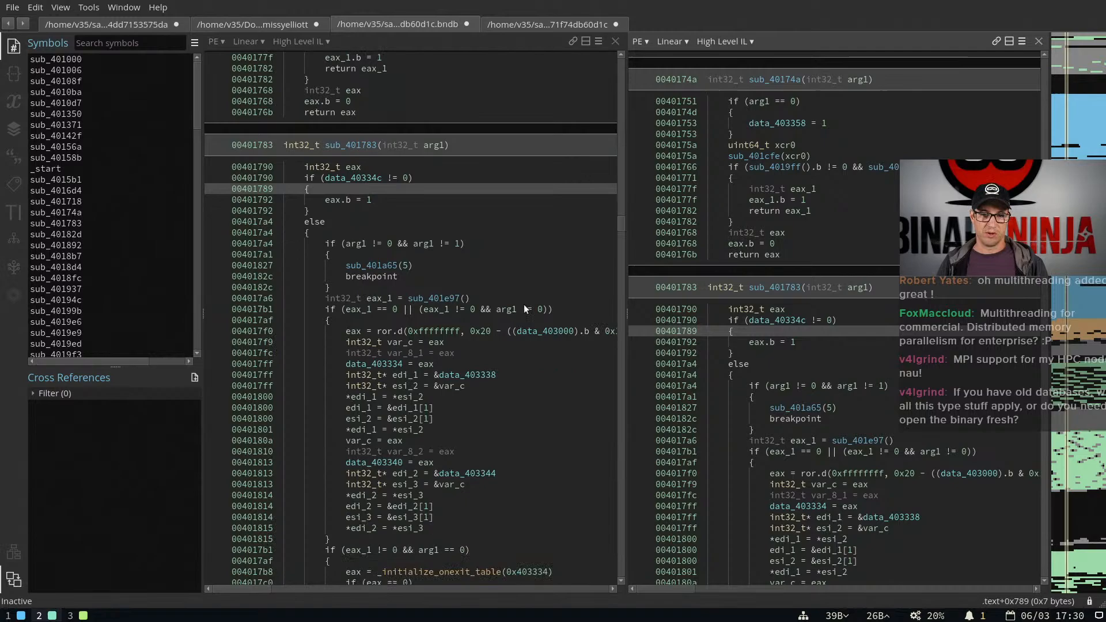
left_click(604, 331)
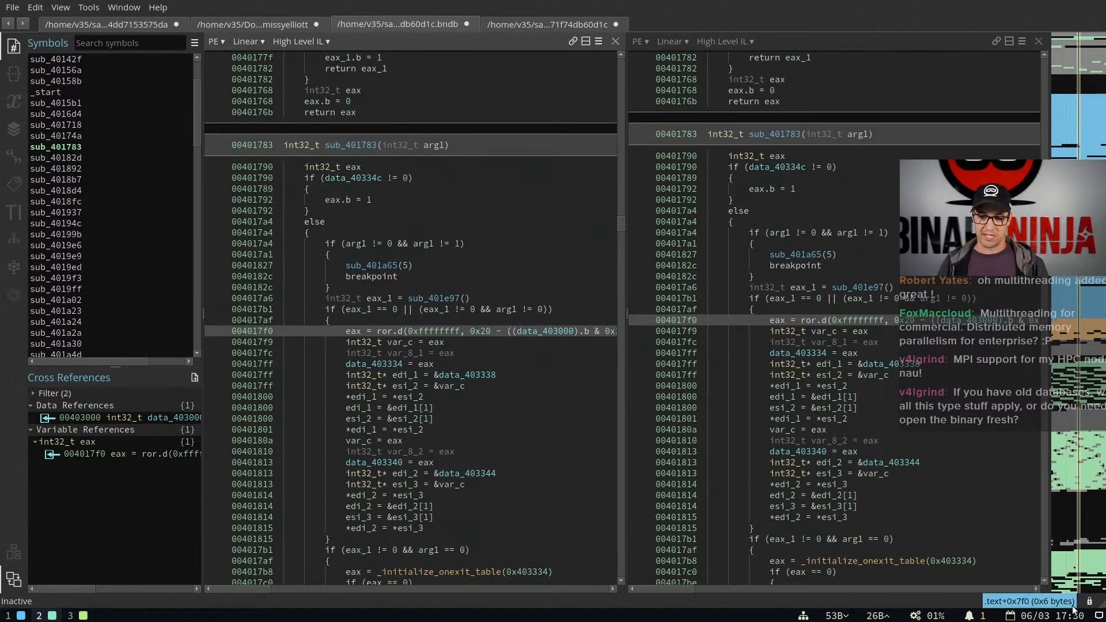
left_click(383, 428)
scroll(384, 438, "down", 5)
left_click(396, 448)
scroll(397, 450, "down", 8)
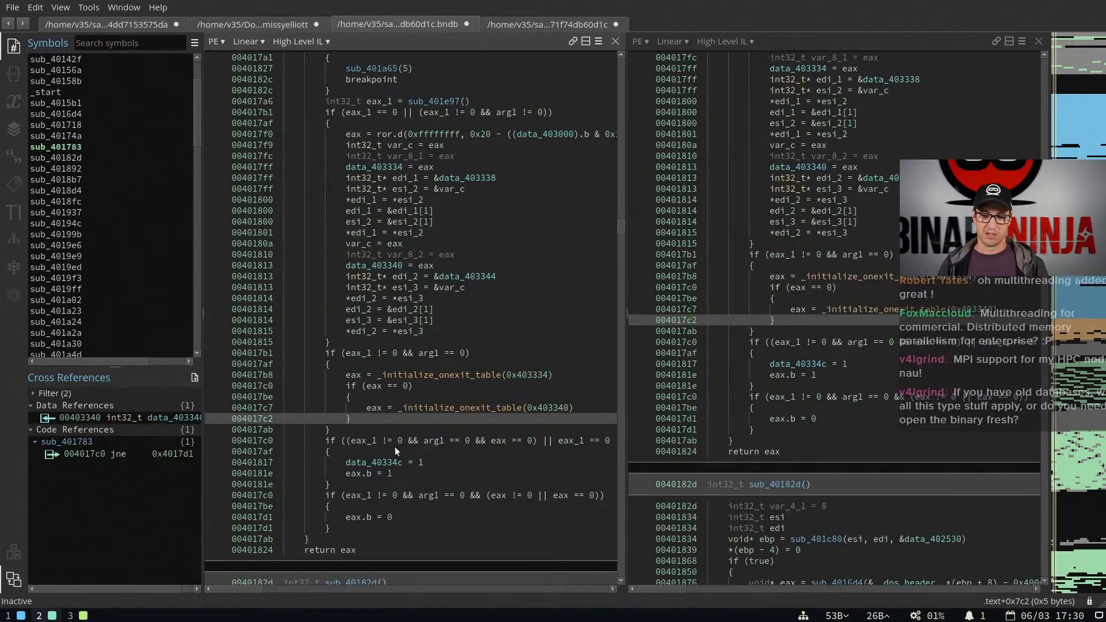
left_click(1072, 333)
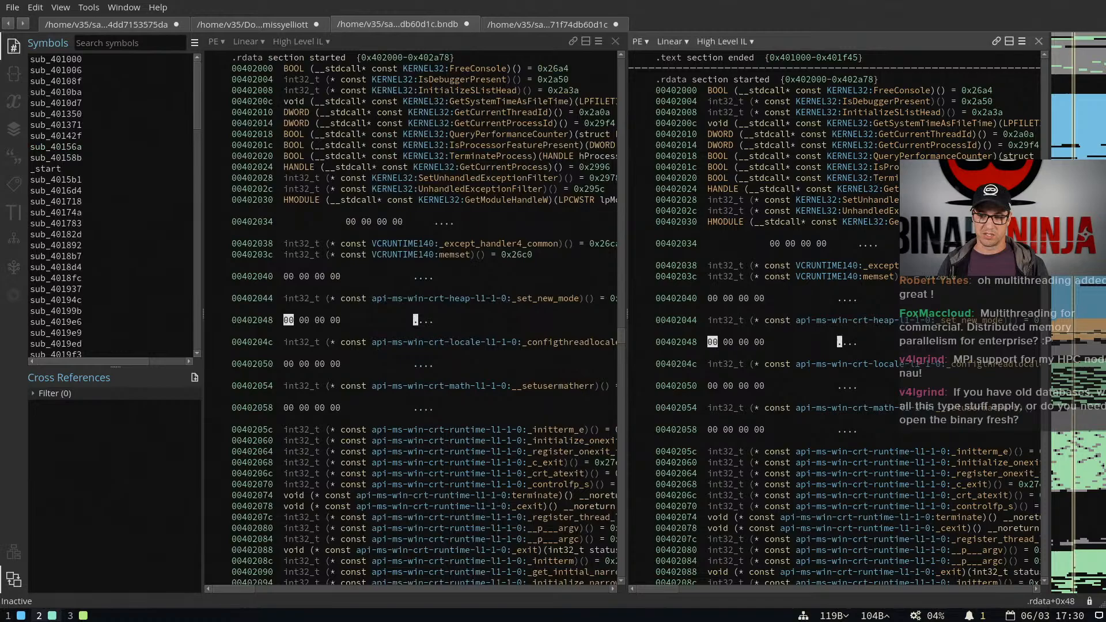
left_click(1069, 156)
left_click(1067, 128)
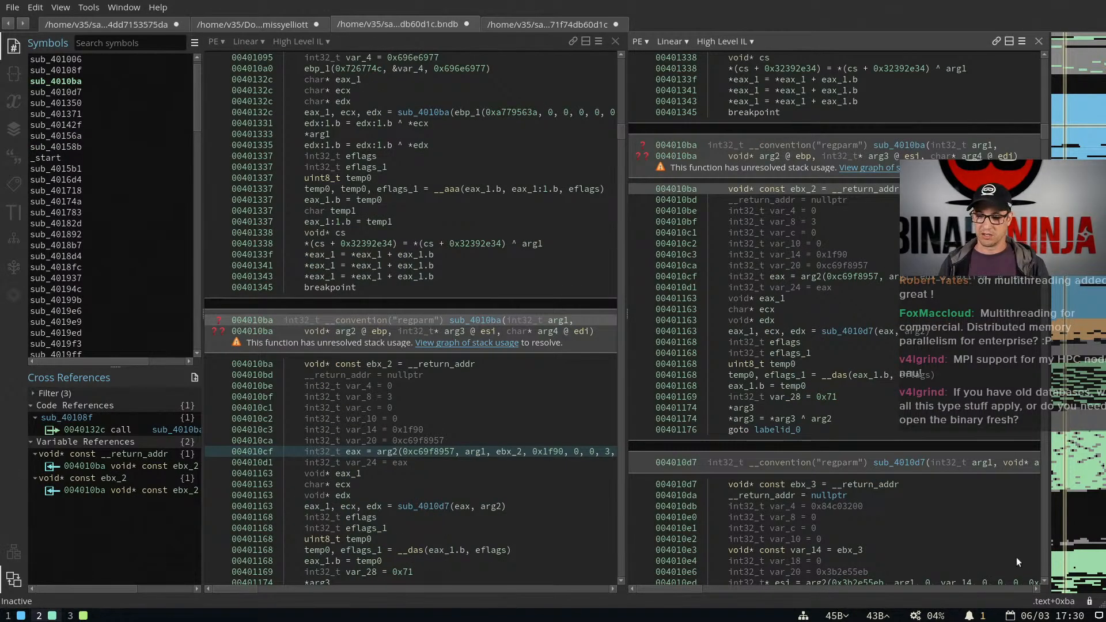
Set the address indicator's display format to Function Offset
left_click(1054, 601)
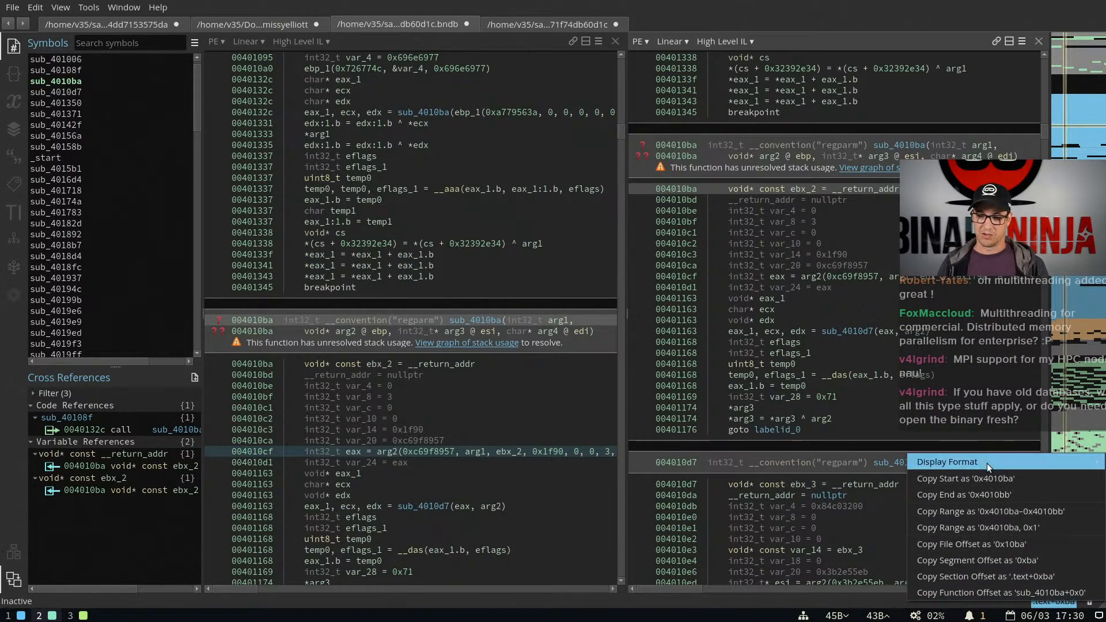
mouse_move(965, 467)
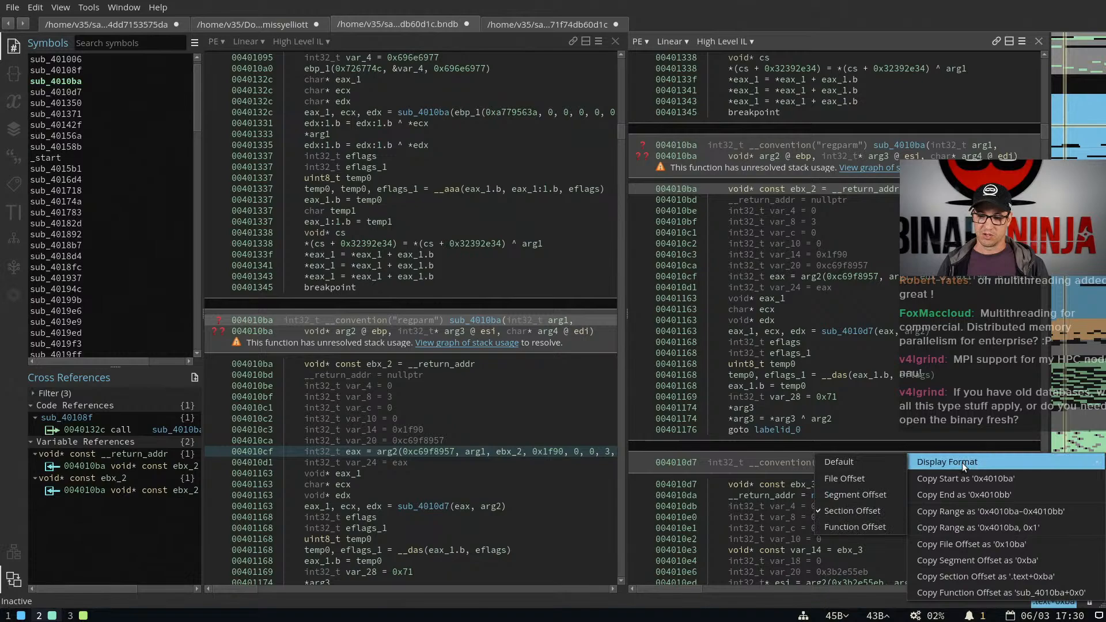
left_click(837, 526)
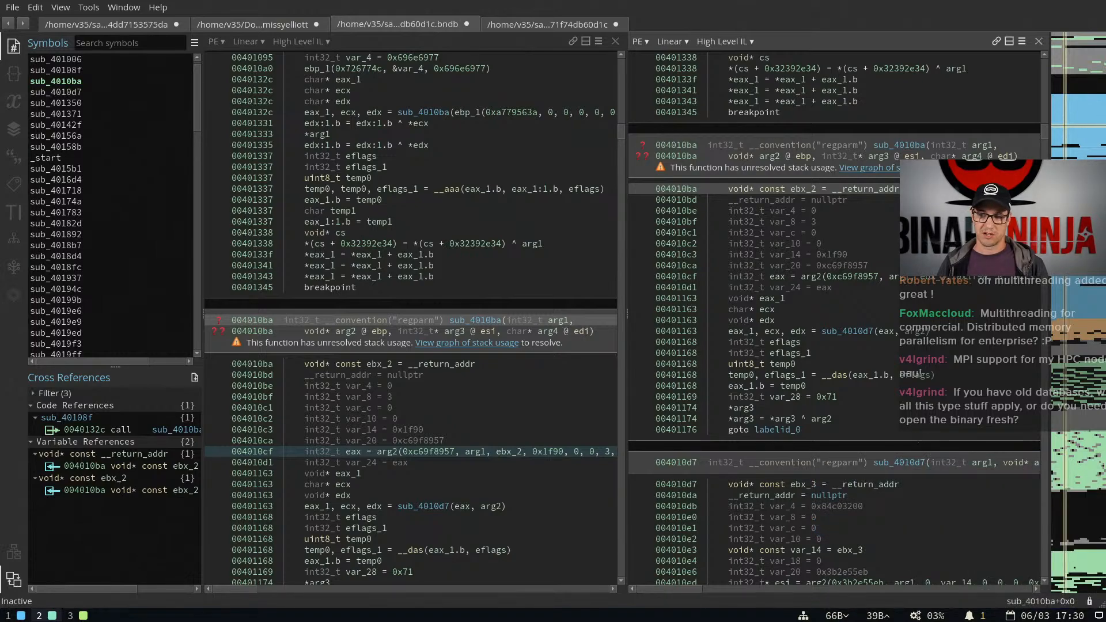
Look at the address indicator's copy options and search the command palette for "copy off"
left_click(1037, 602)
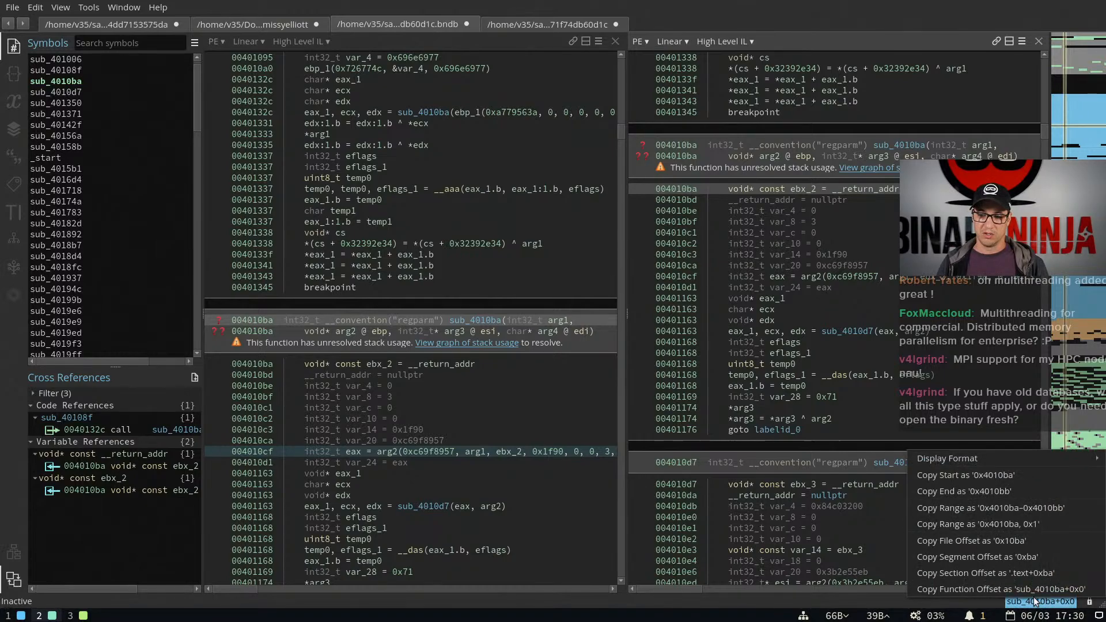
left_click(997, 557)
key("ctrl+p")
type("copy off")
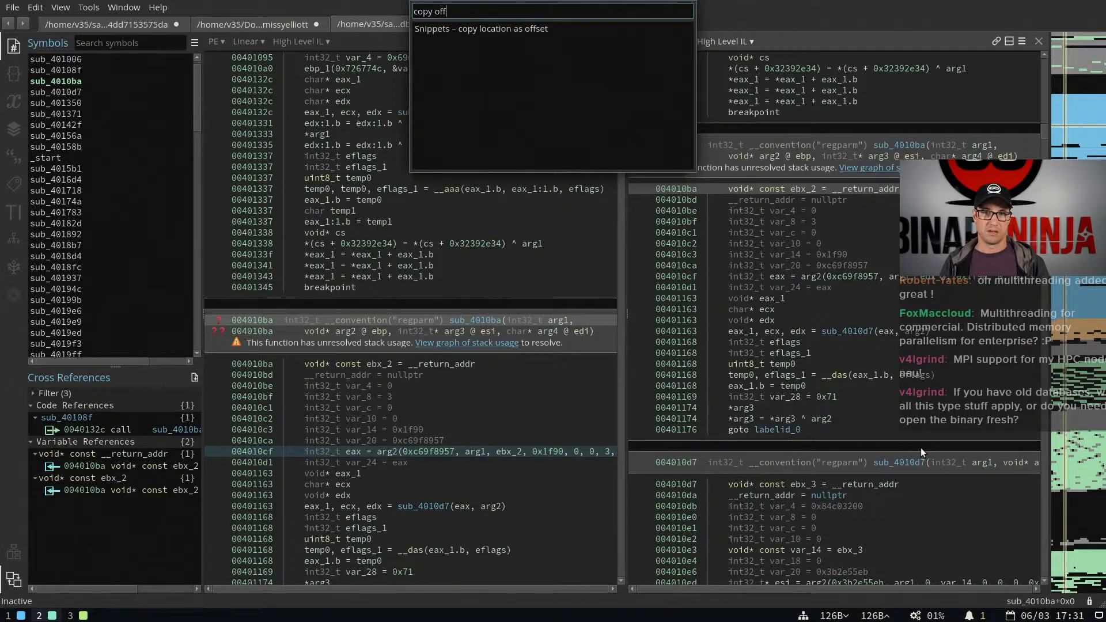
key("Return")
Recheck the address indicator's copy options and search the command palette for a command that copies the section offset
left_click(1031, 602)
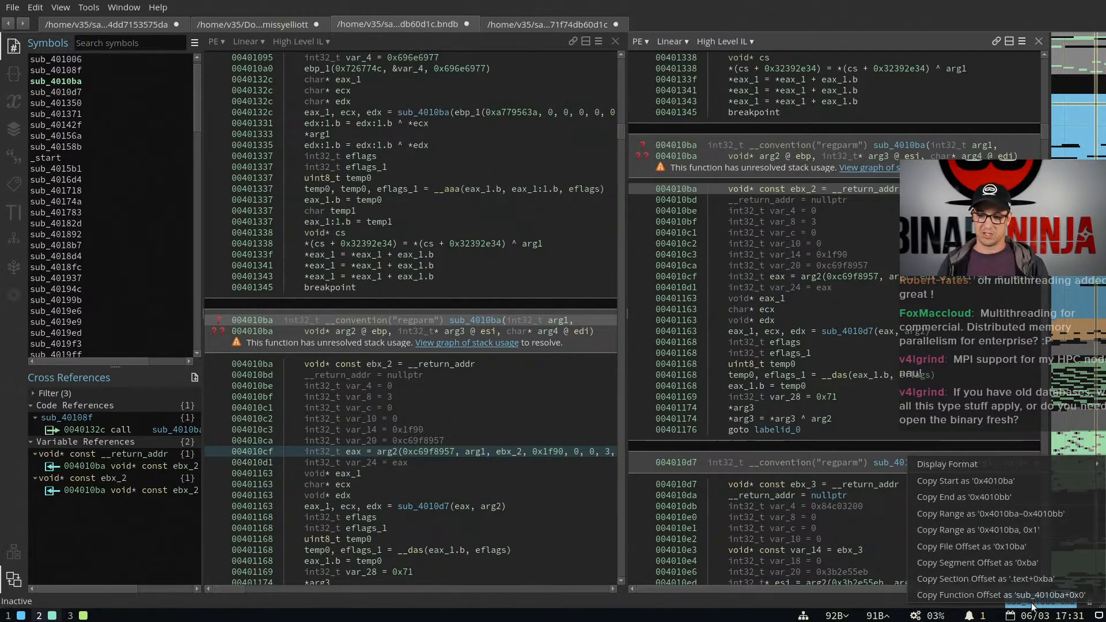
key("Escape")
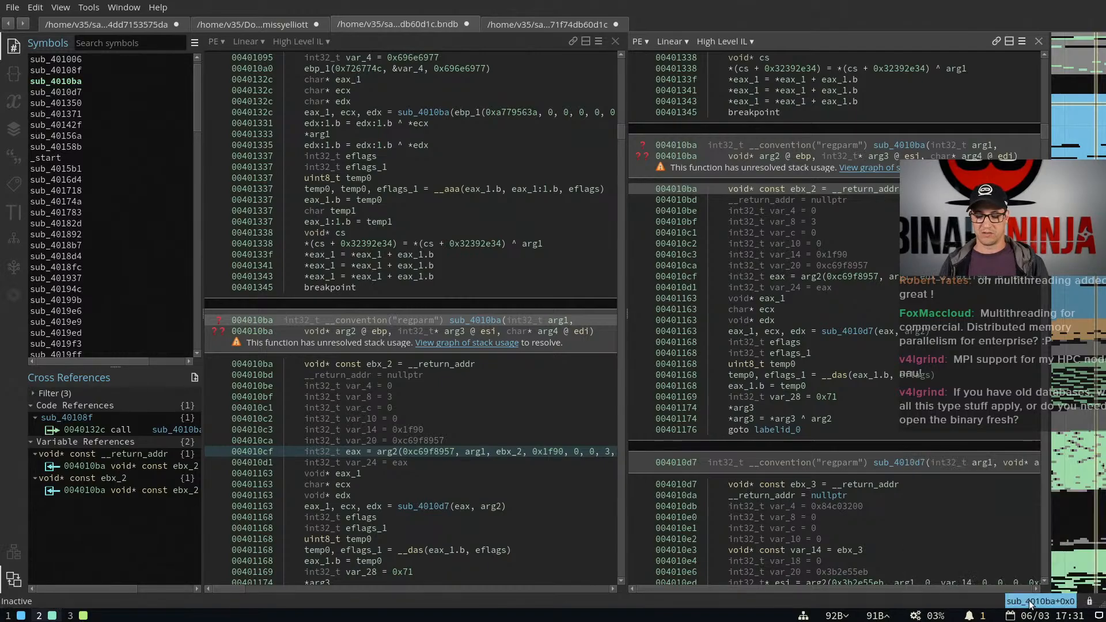
left_click(909, 397)
key("ctrl+p")
type("copy section off")
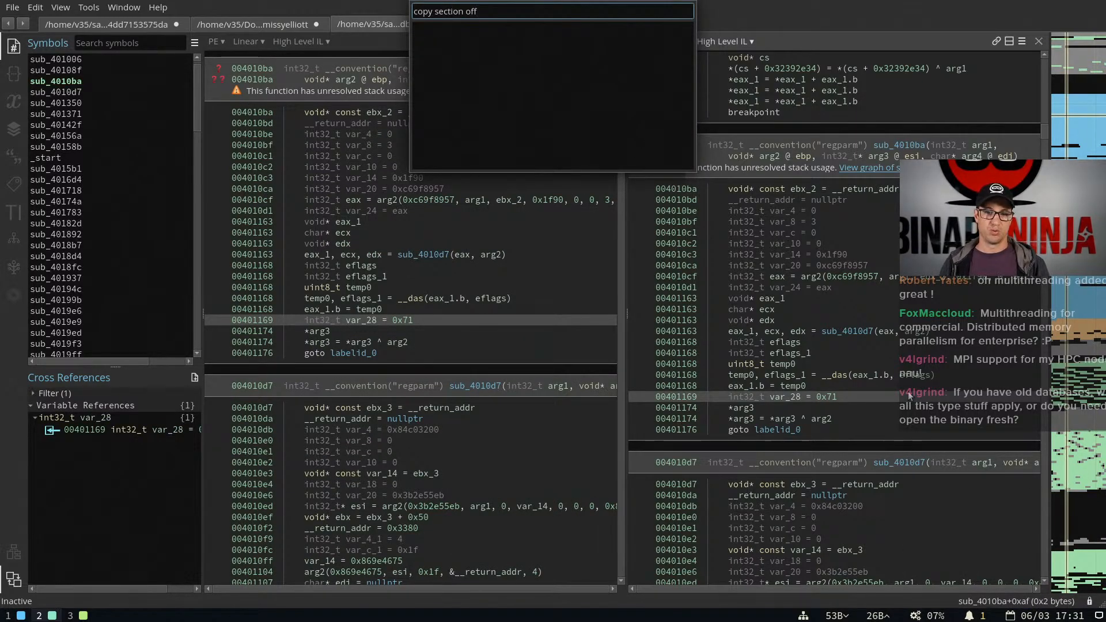
key("Escape")
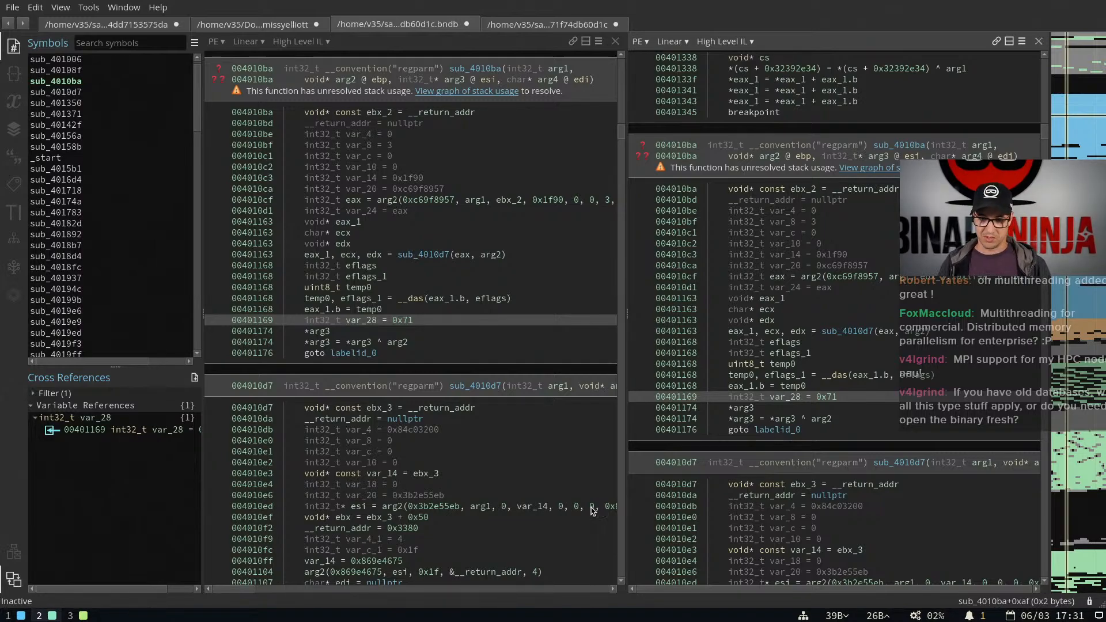
Select the __das assignment line in sub_4010ba and check its function offset in the address indicator
left_click(433, 299)
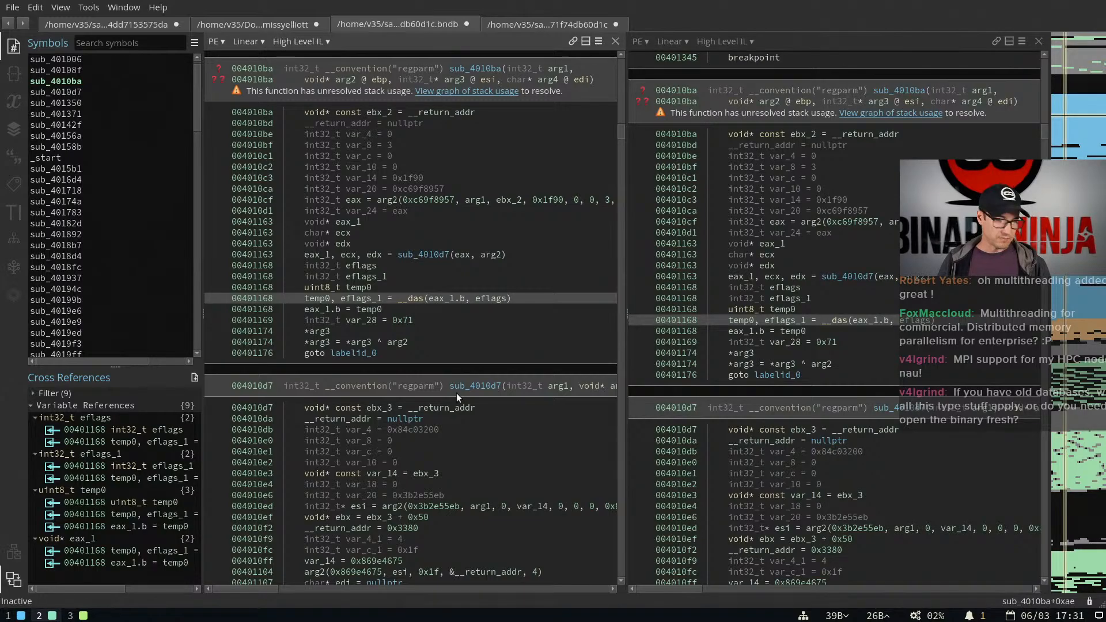
scroll(457, 393, "down", 2)
scroll(797, 403, "down", 6)
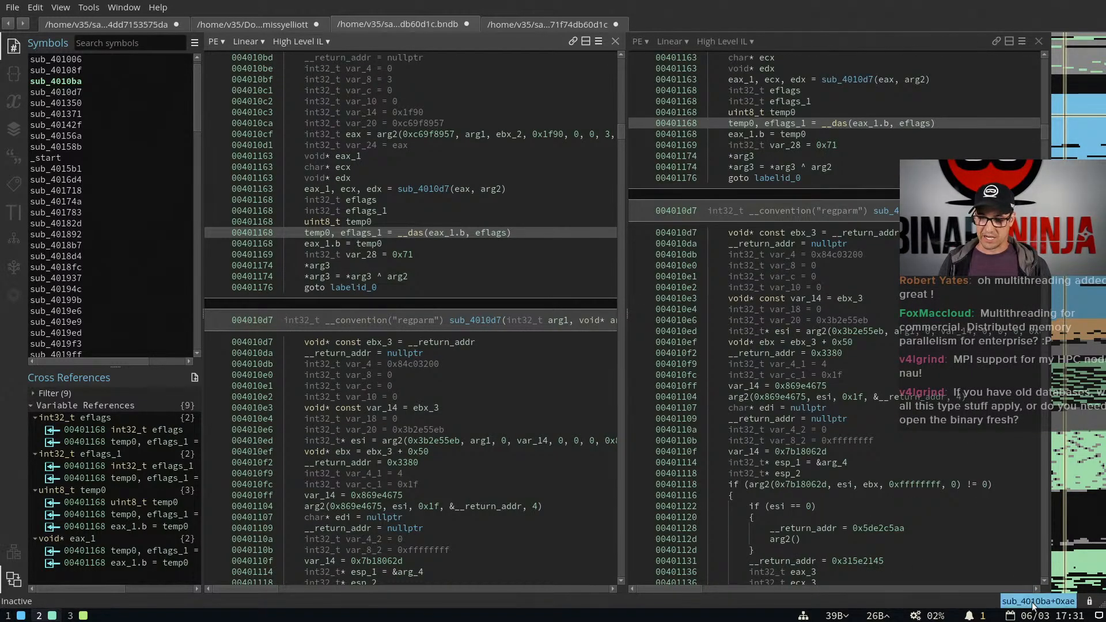
Consult the release post's item on dragging panes into new windows, and split Binary Ninja's second code pane into two stacked panes
key("super+3")
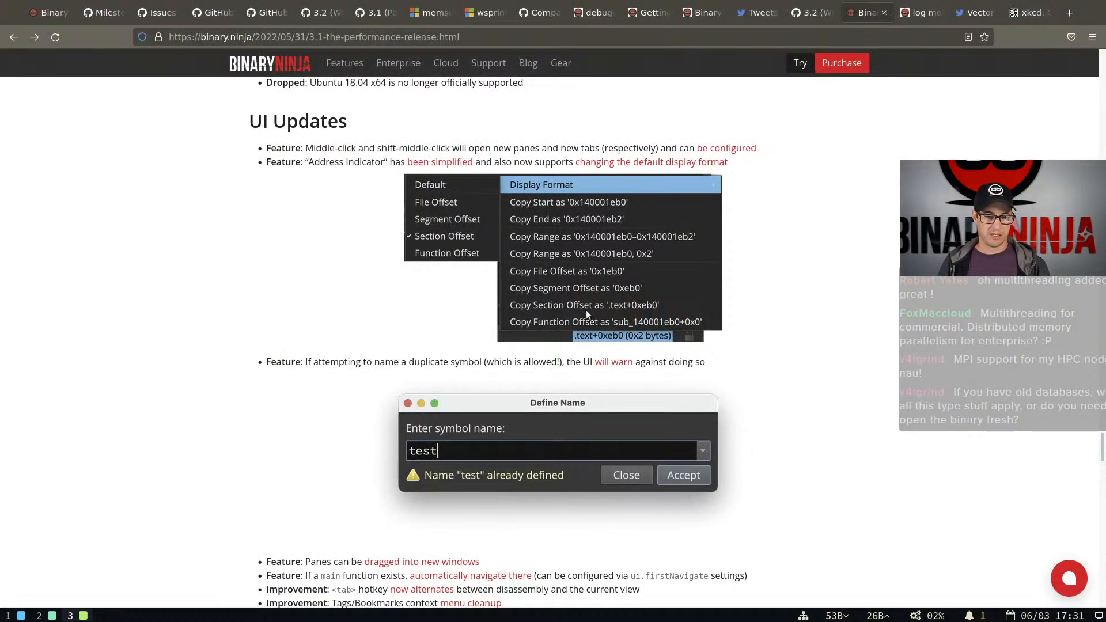
scroll(516, 331, "down", 5)
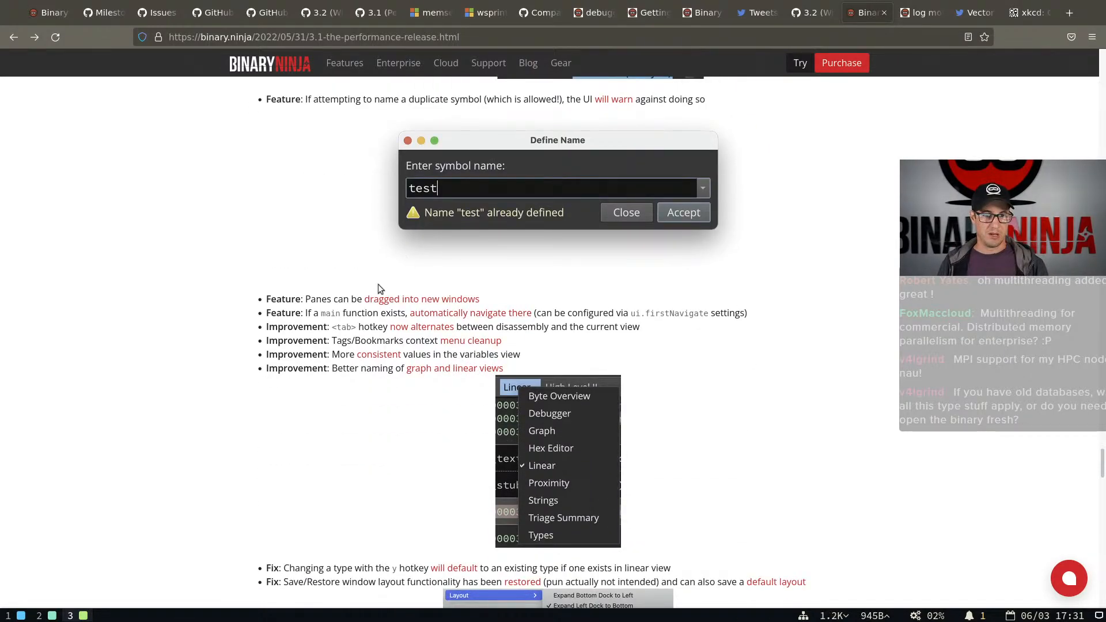
key("super+2")
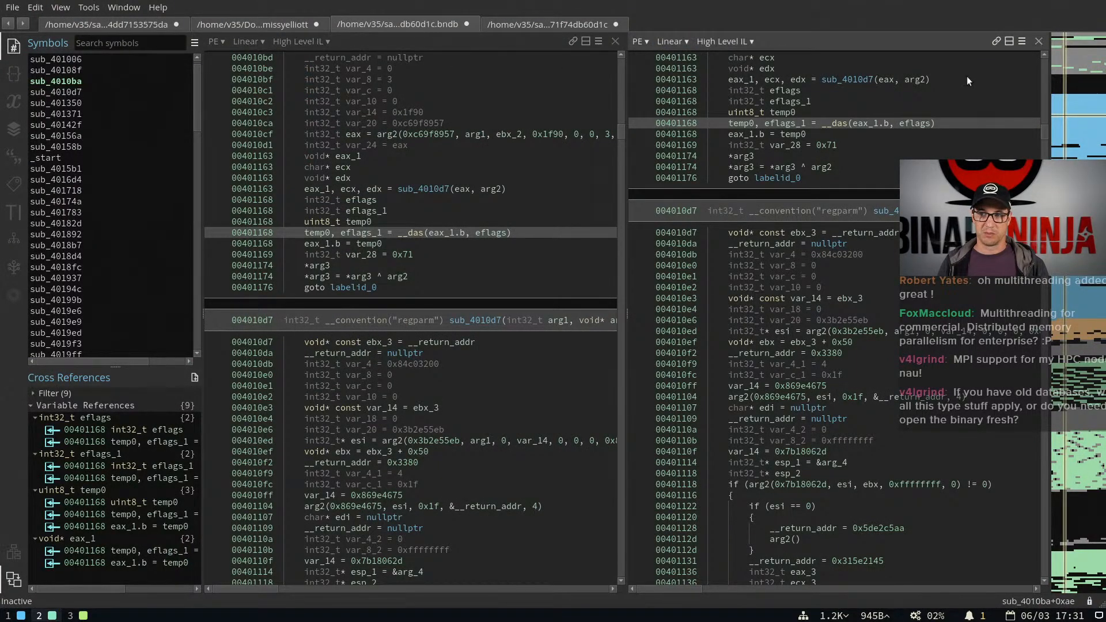
left_click(1009, 41)
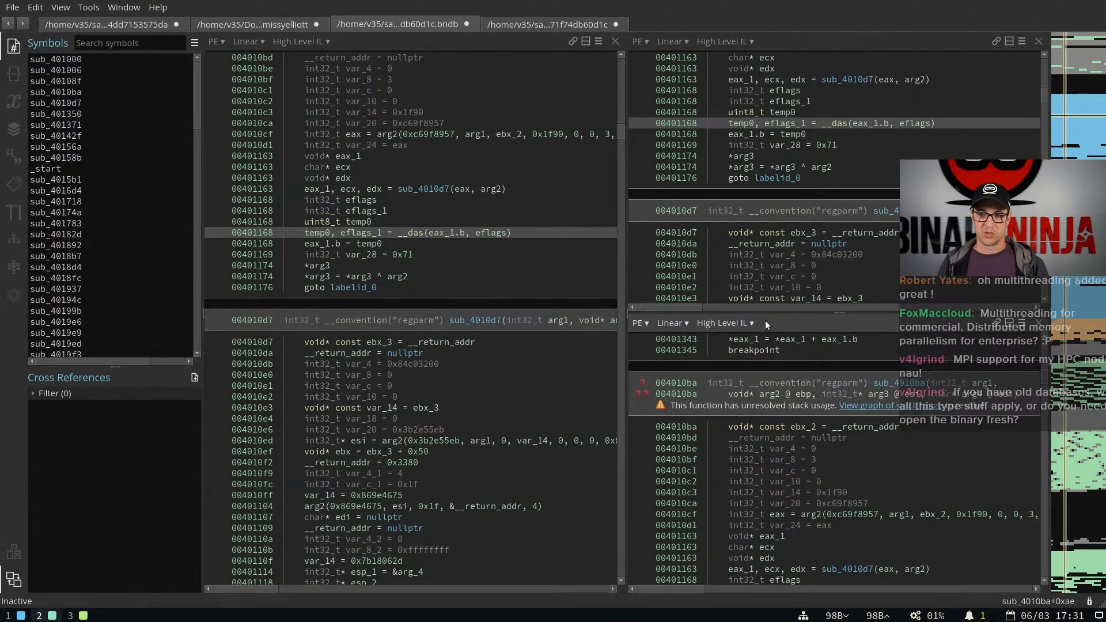
Detach the lower code pane into its own window, select the var_10 line there, then close that window and narrow the sidebar
left_click_drag(765, 320, 780, 125)
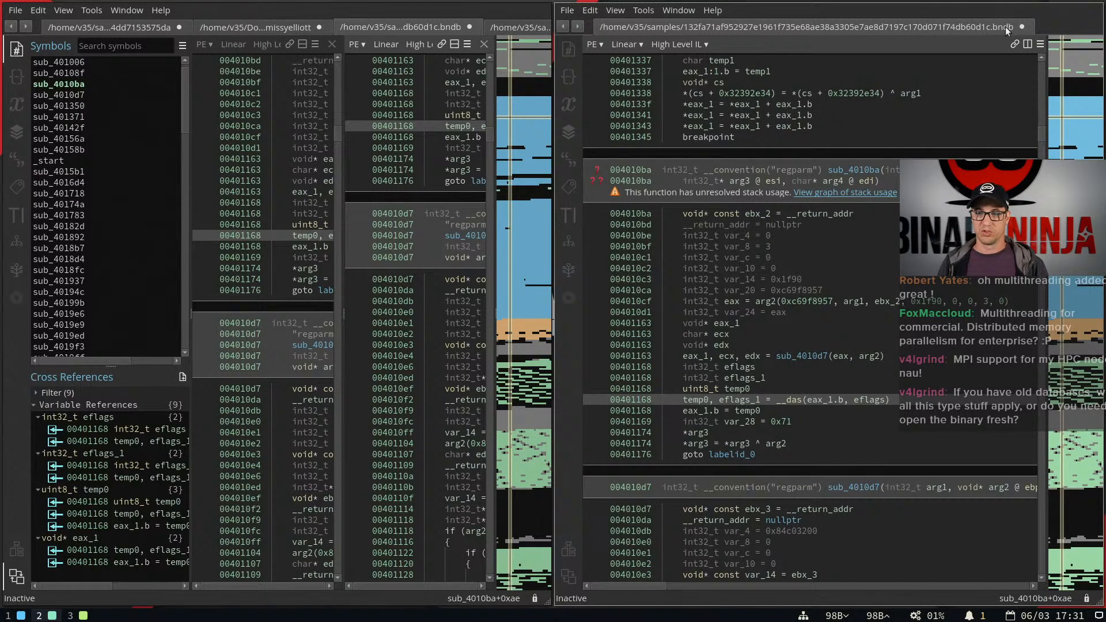
left_click(798, 267)
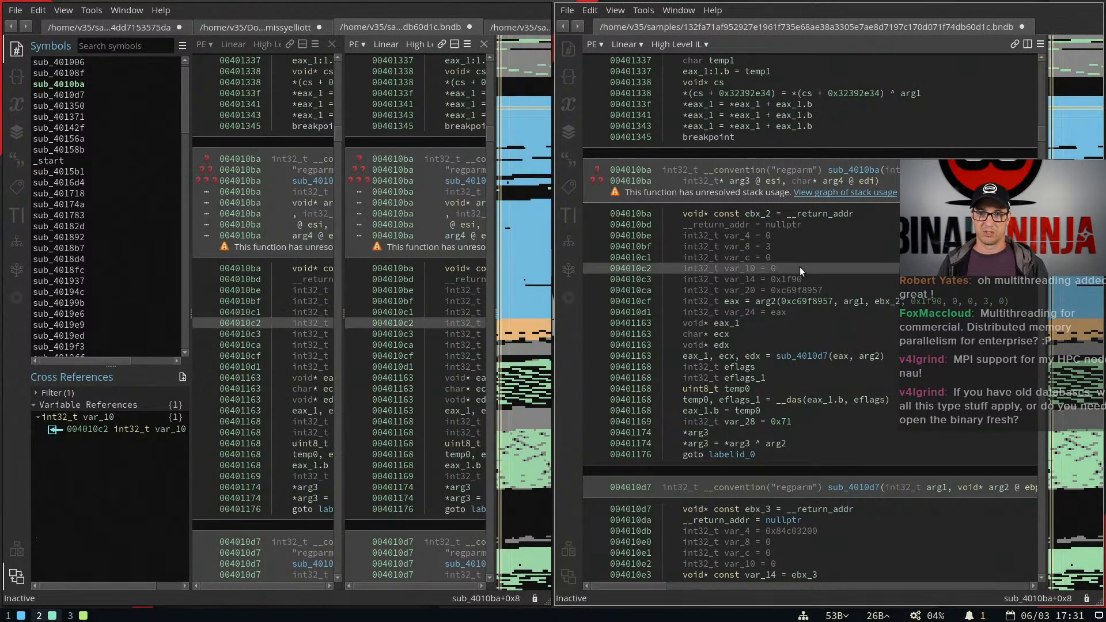
key("ctrl+w")
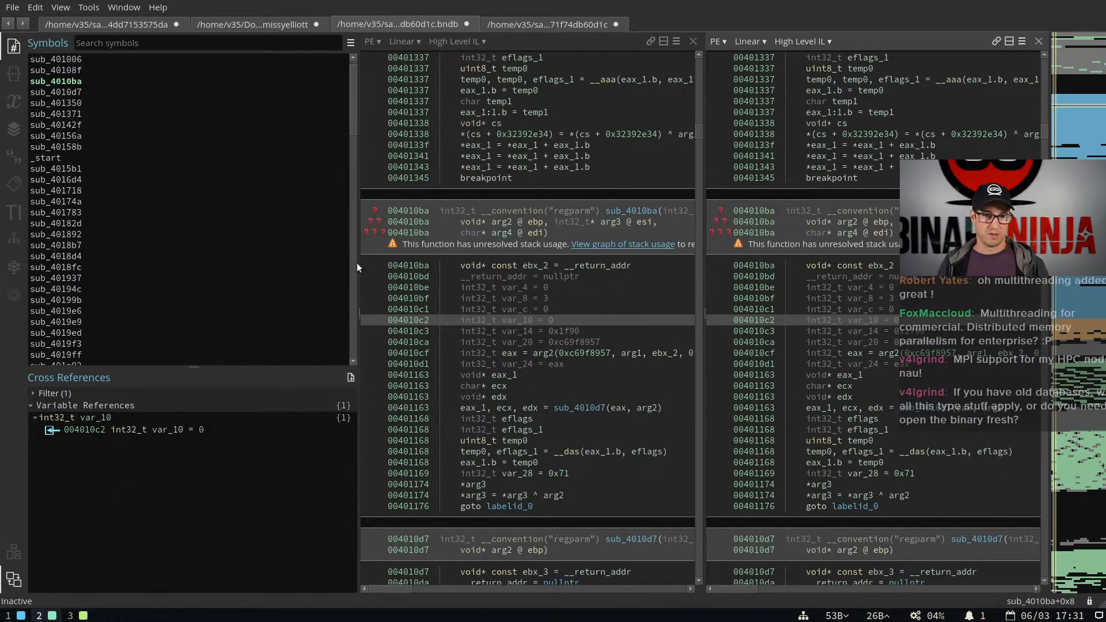
left_click_drag(358, 263, 158, 268)
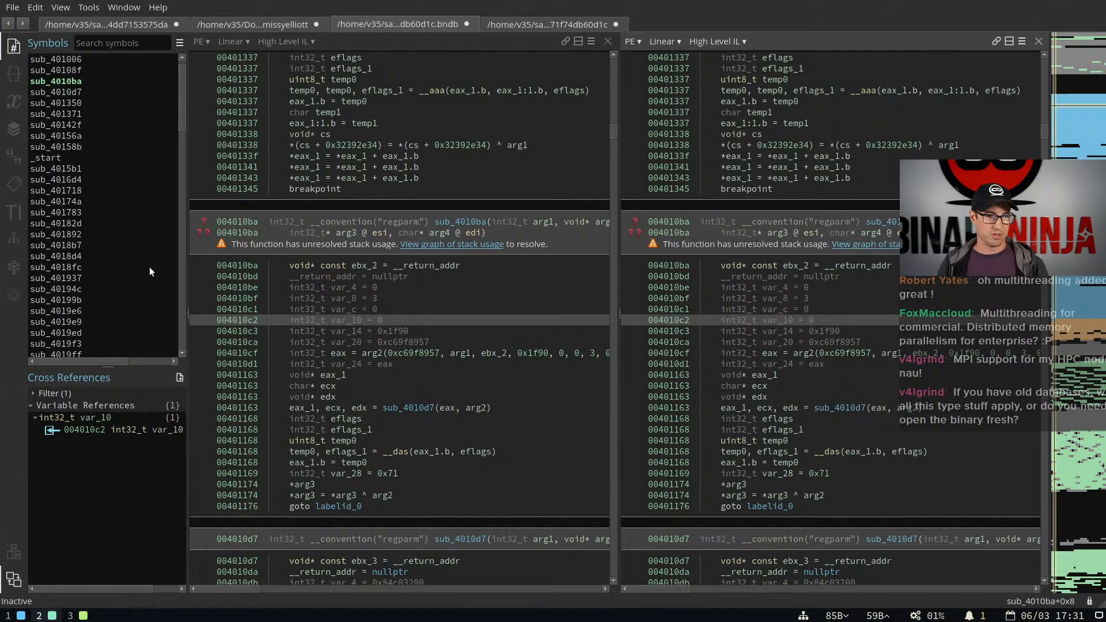
Show the tags list and examine the tag markers on sub_4010ba's header and in the code below it
left_click(305, 241)
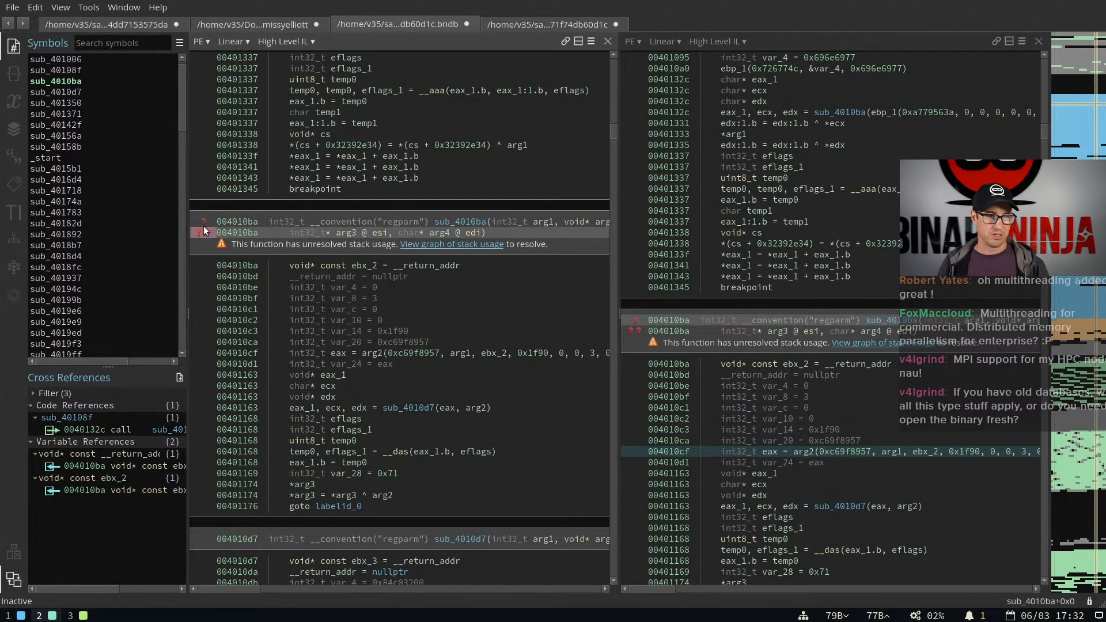
left_click(12, 183)
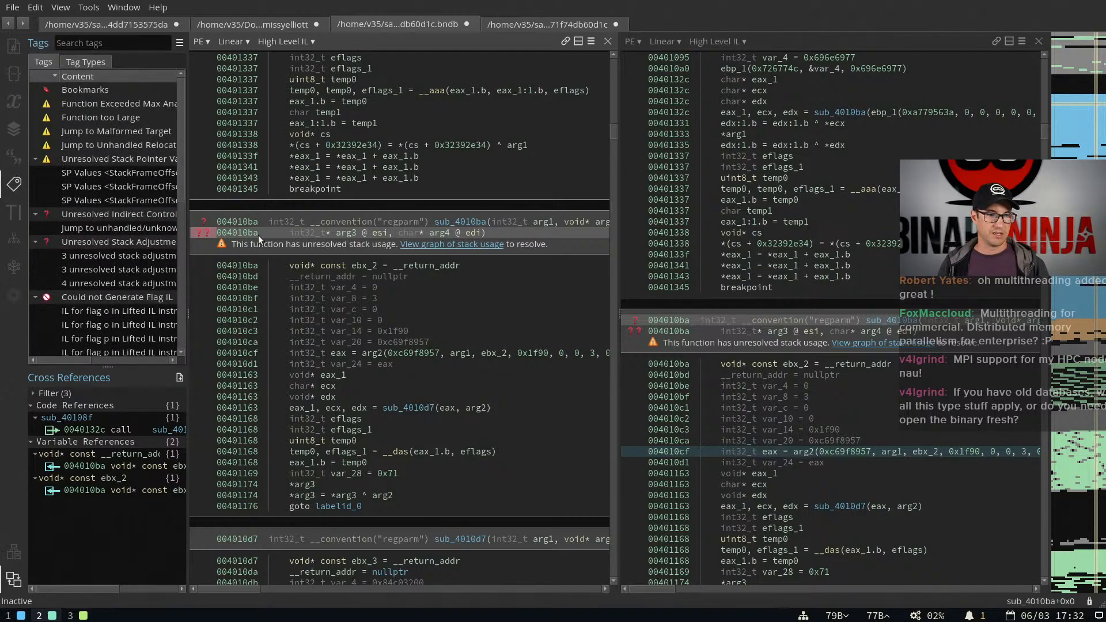
left_click(206, 222)
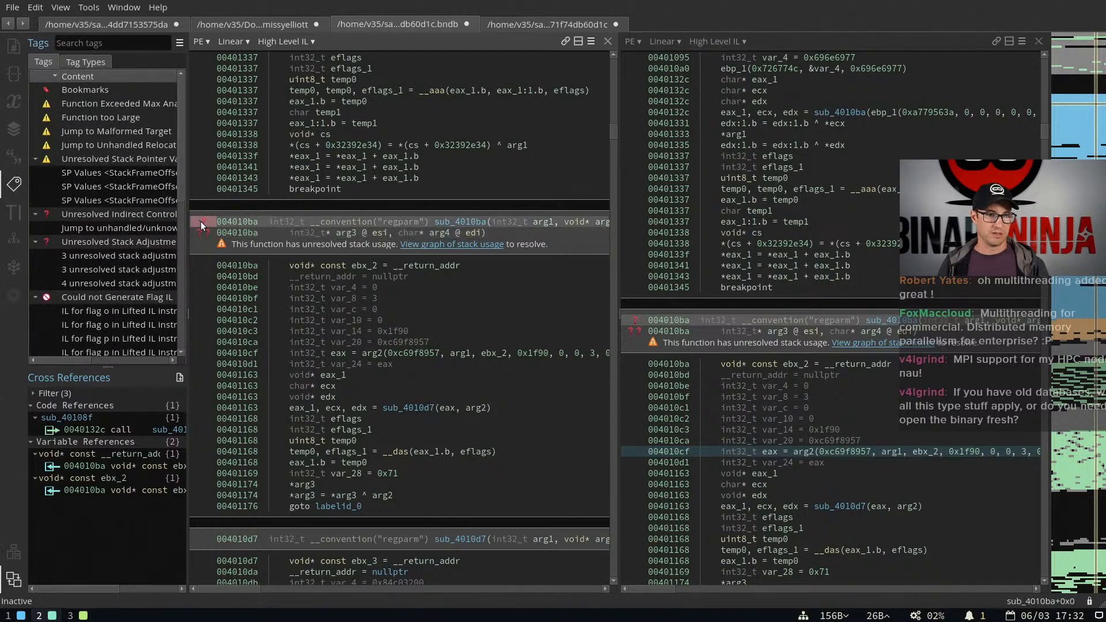
mouse_move(203, 222)
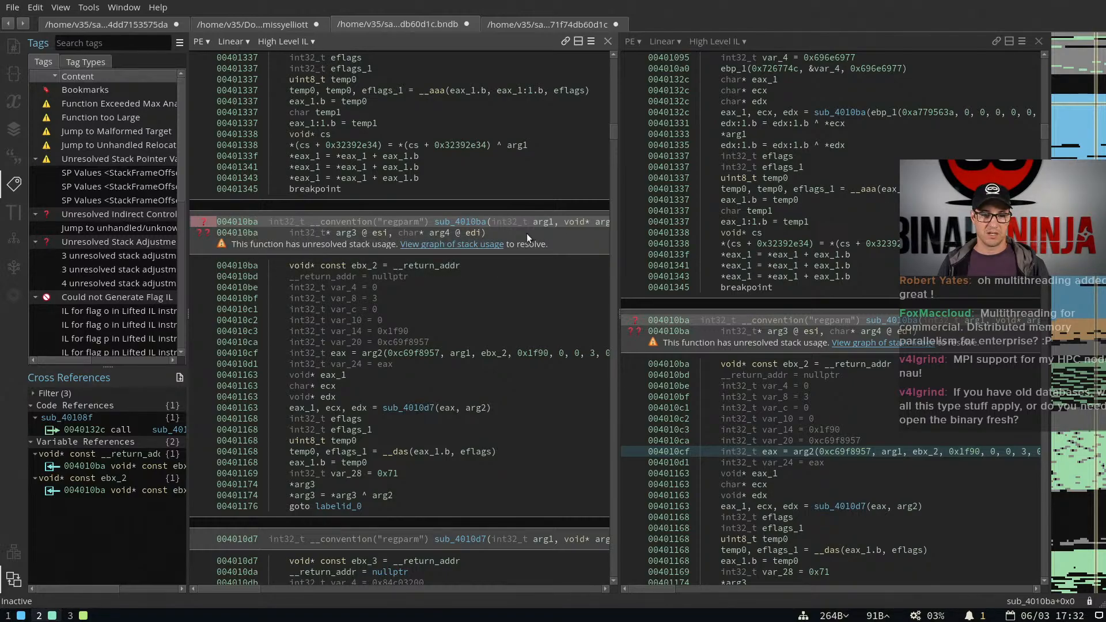
scroll(533, 239, "down", 5)
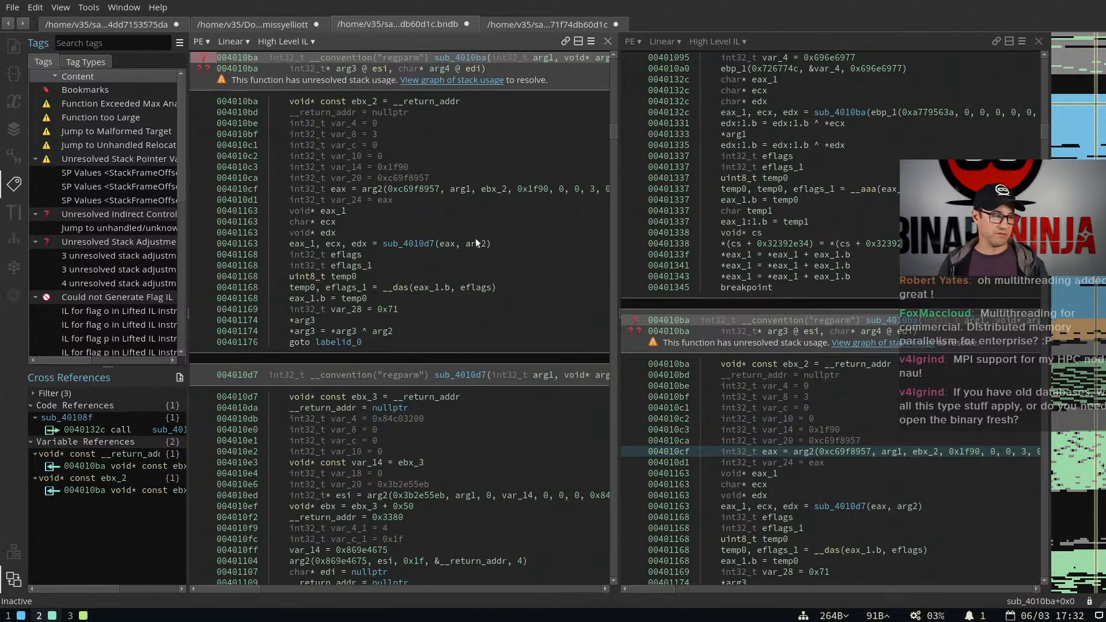
scroll(475, 237, "up", 5)
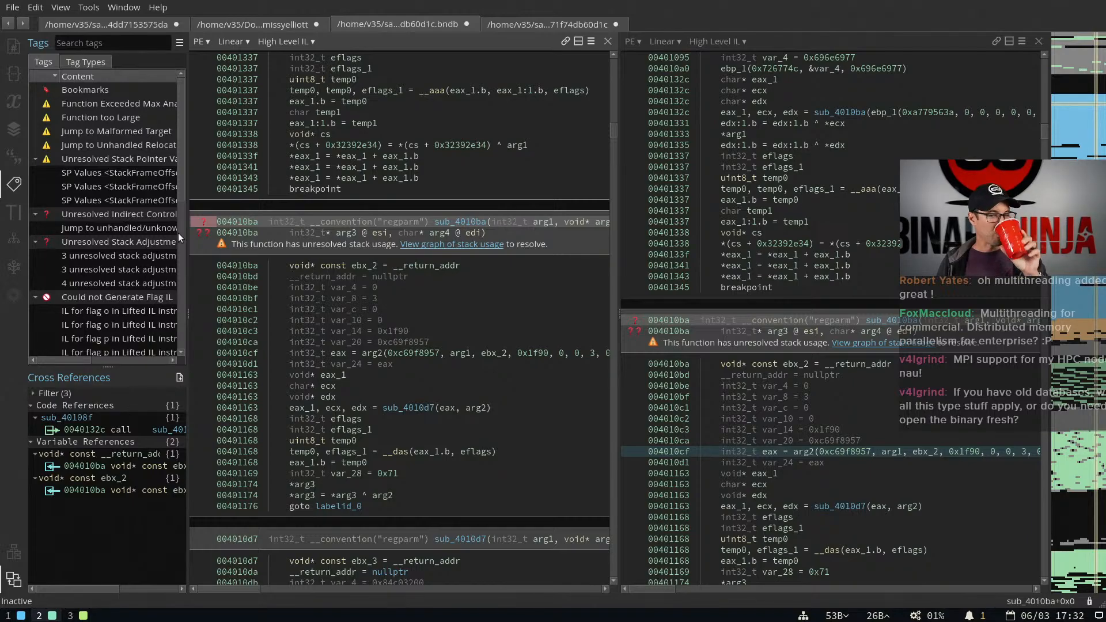
scroll(497, 310, "down", 11)
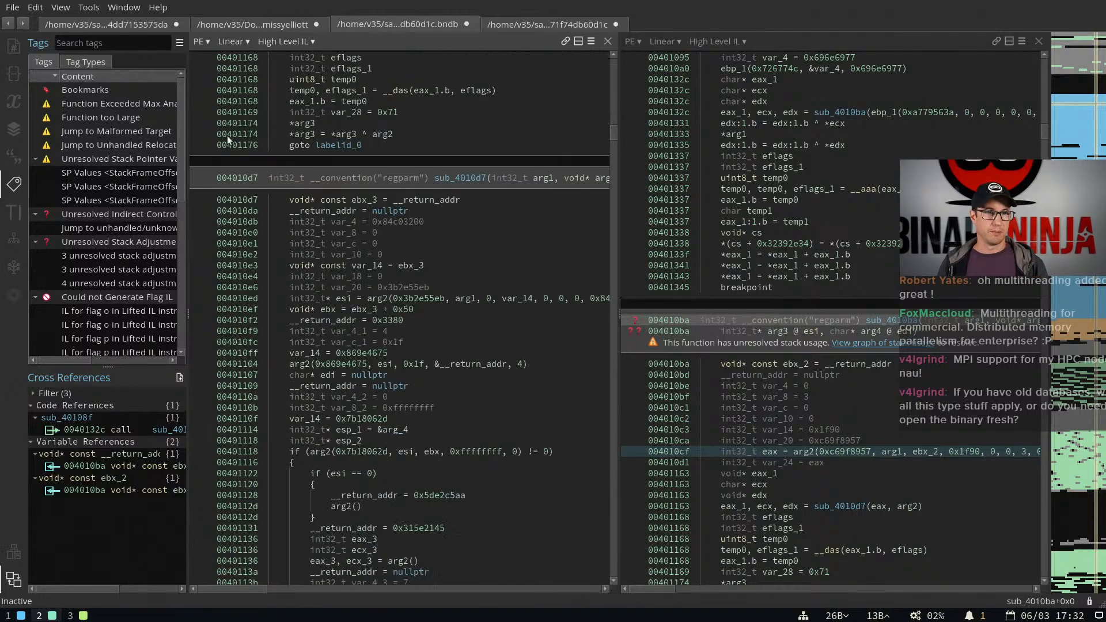
scroll(517, 300, "down", 20)
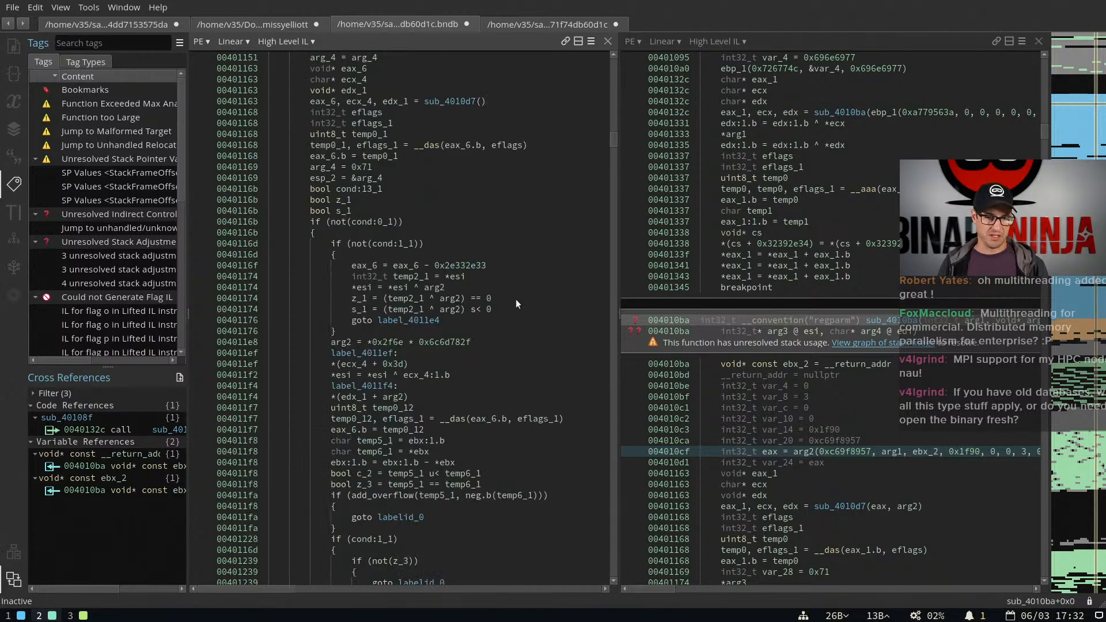
scroll(516, 304, "down", 4)
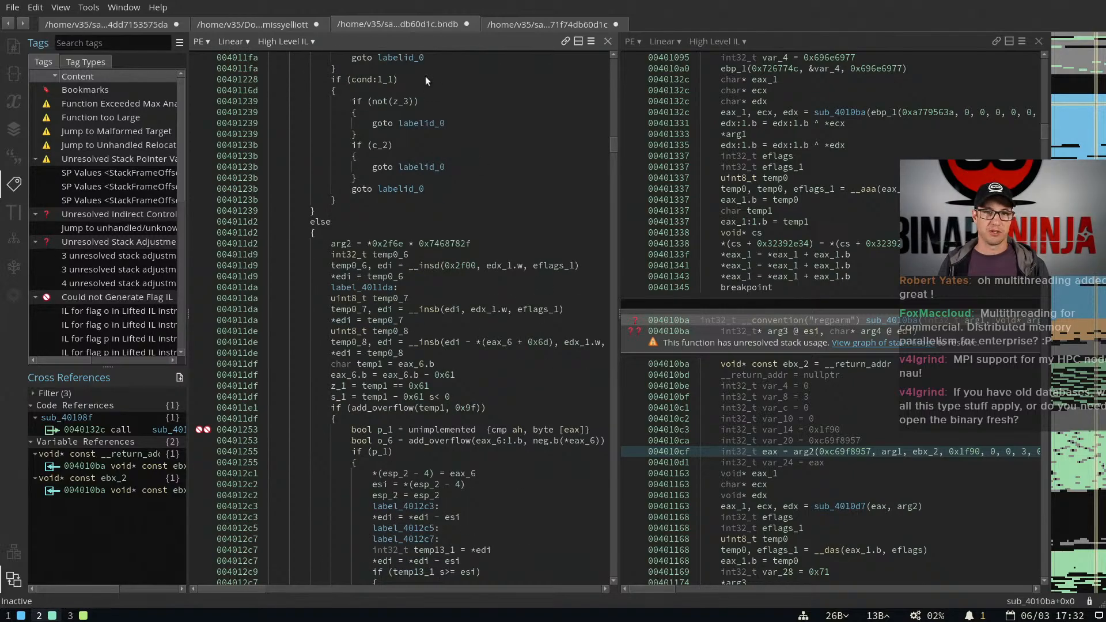
Open the recent file /home/v35/Downloads/missyelliott in a new tab with a narrower sidebar, and look over its main function and the code below
double_click(650, 21)
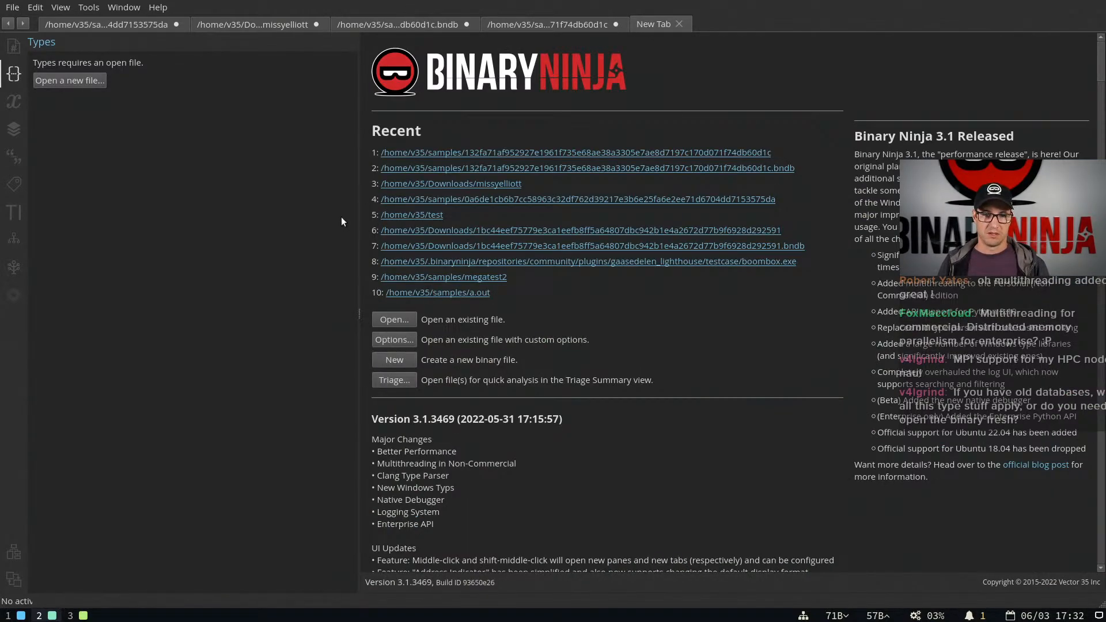
left_click_drag(361, 221, 218, 226)
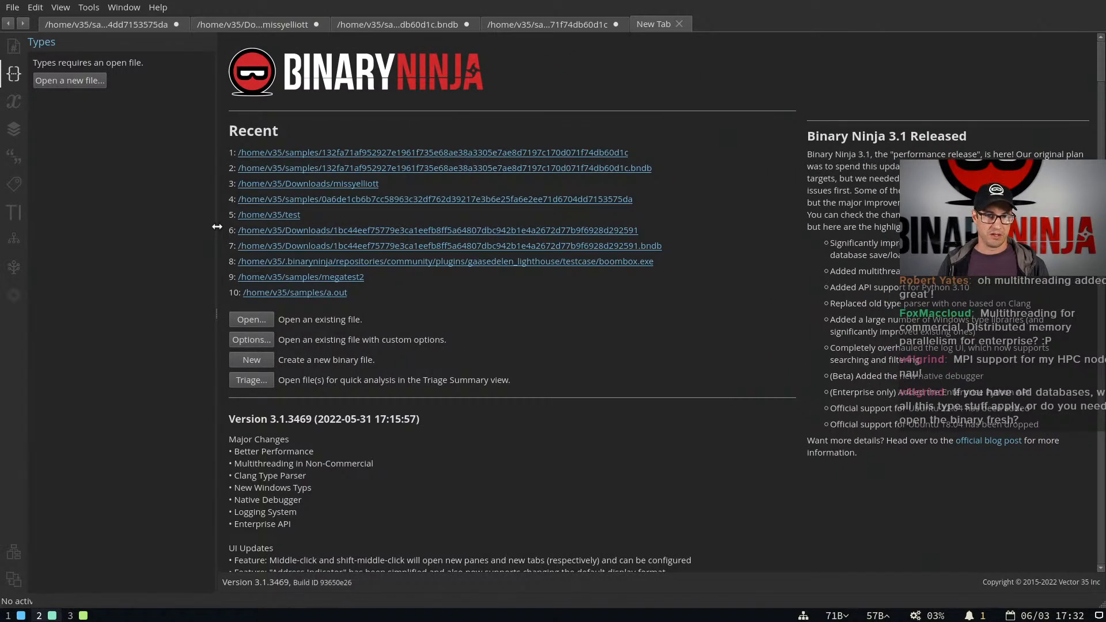
left_click(339, 184)
scroll(489, 297, "down", 6)
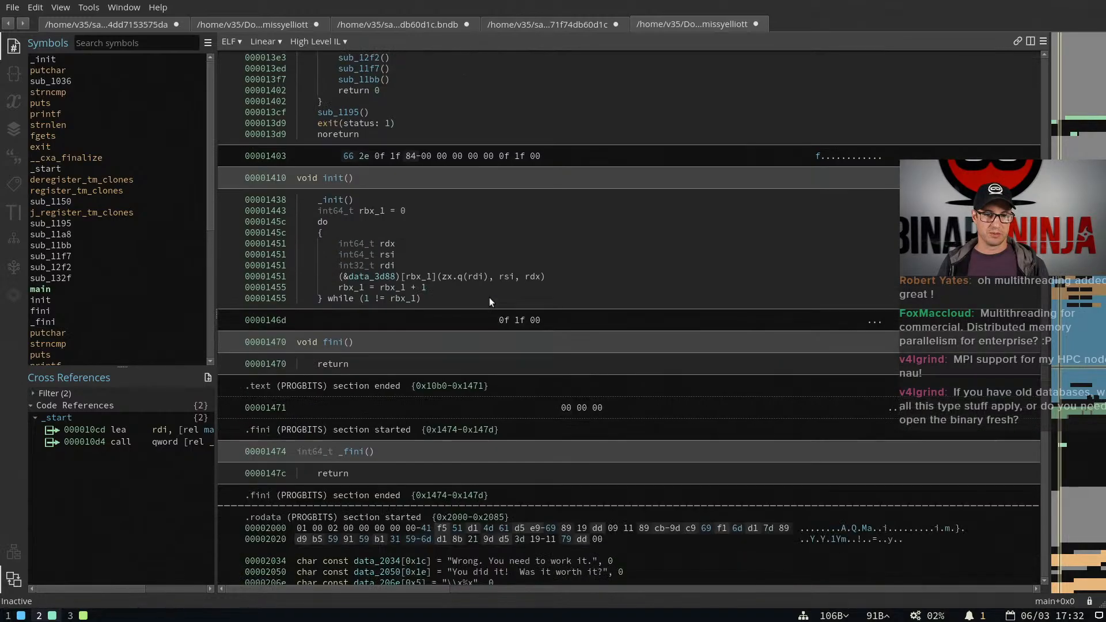
scroll(489, 297, "up", 4)
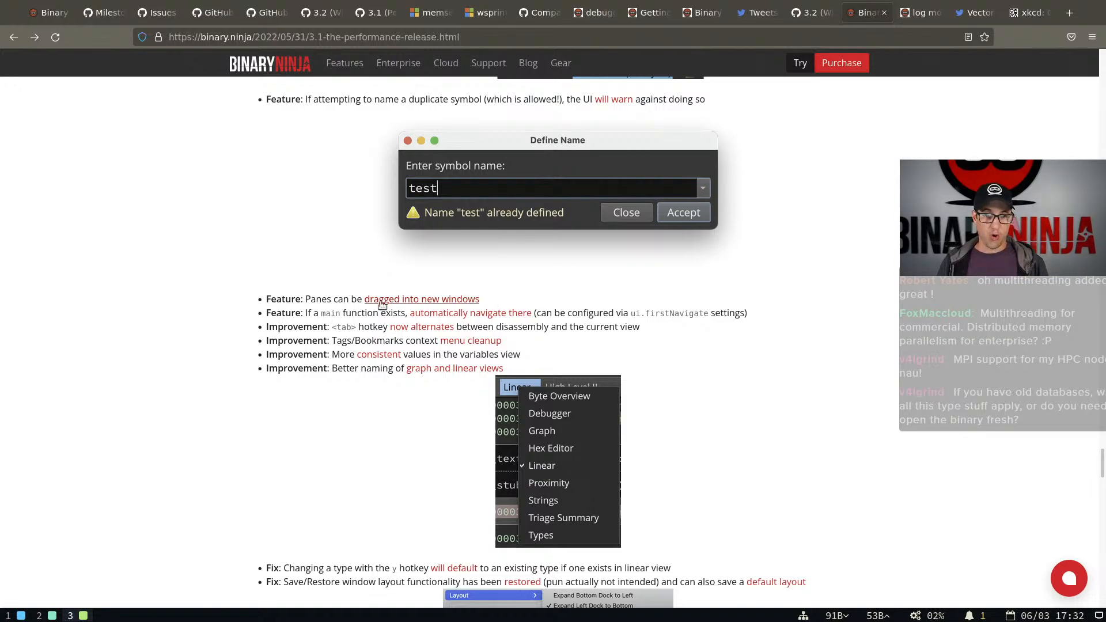
Switch back to Binary Ninja, close the missyelliott file without saving, and reopen it from the recent files in a new tab
key("super+2")
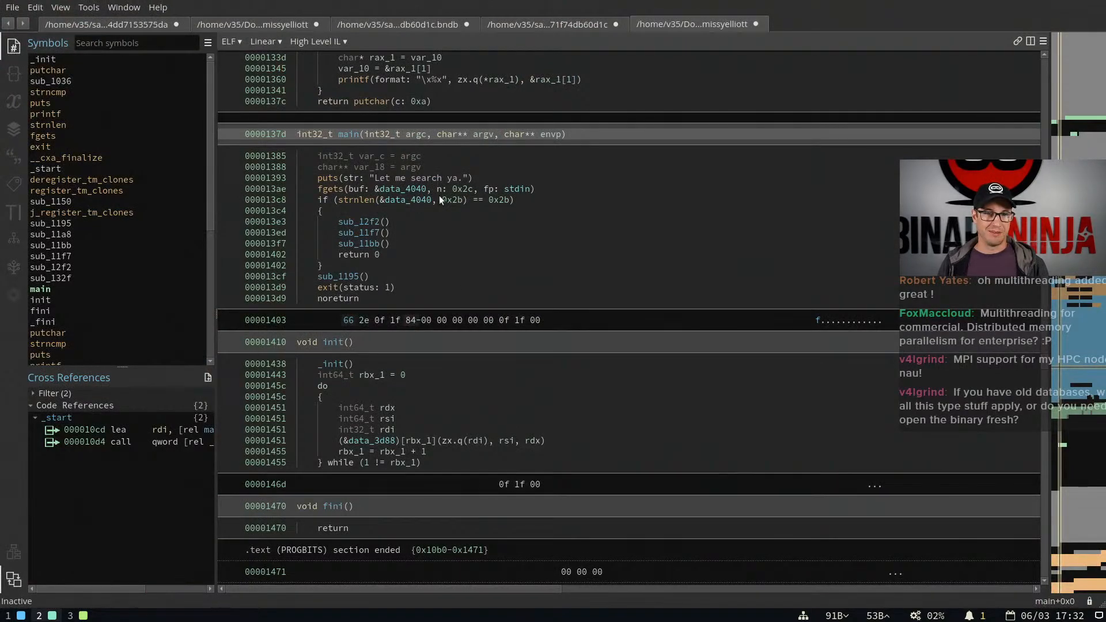
left_click_drag(375, 134, 416, 299)
key("ctrl+w")
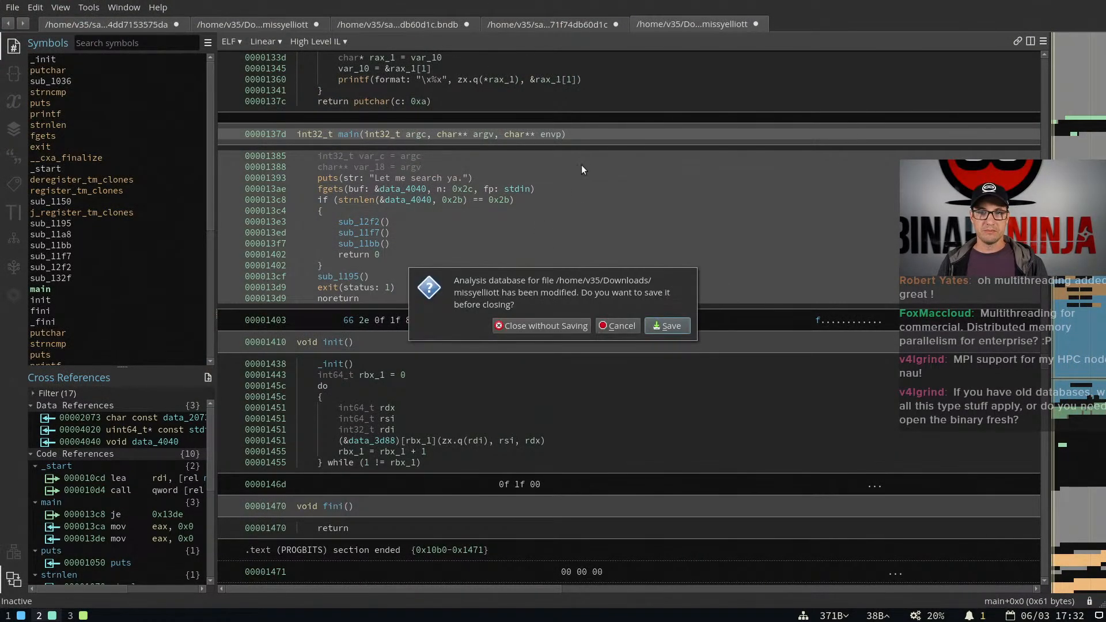
left_click(544, 330)
key("ctrl+t")
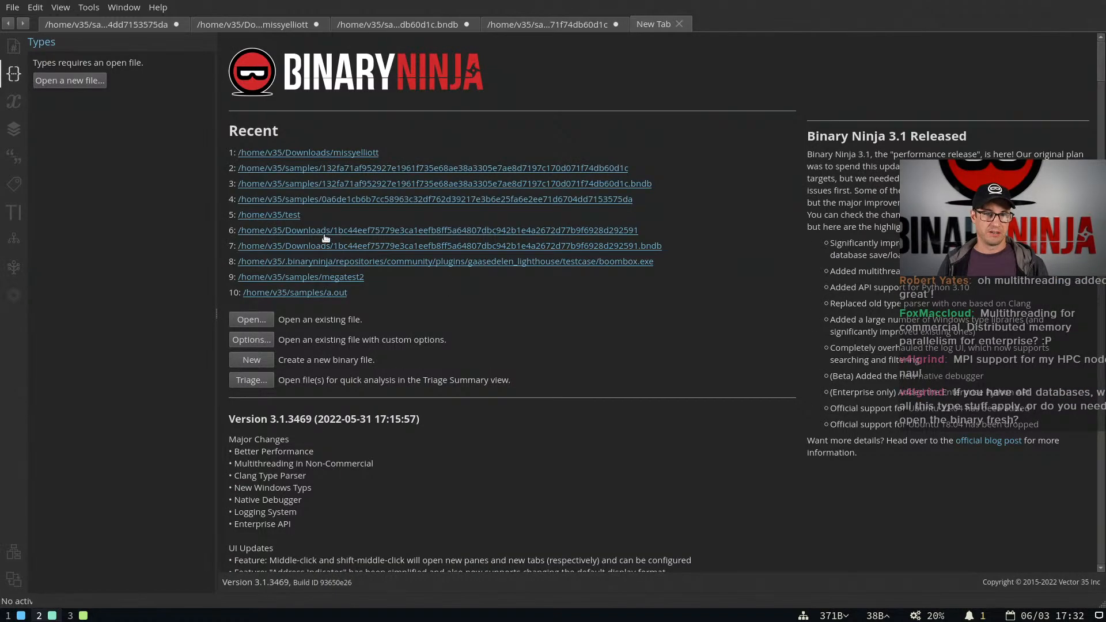
left_click(348, 152)
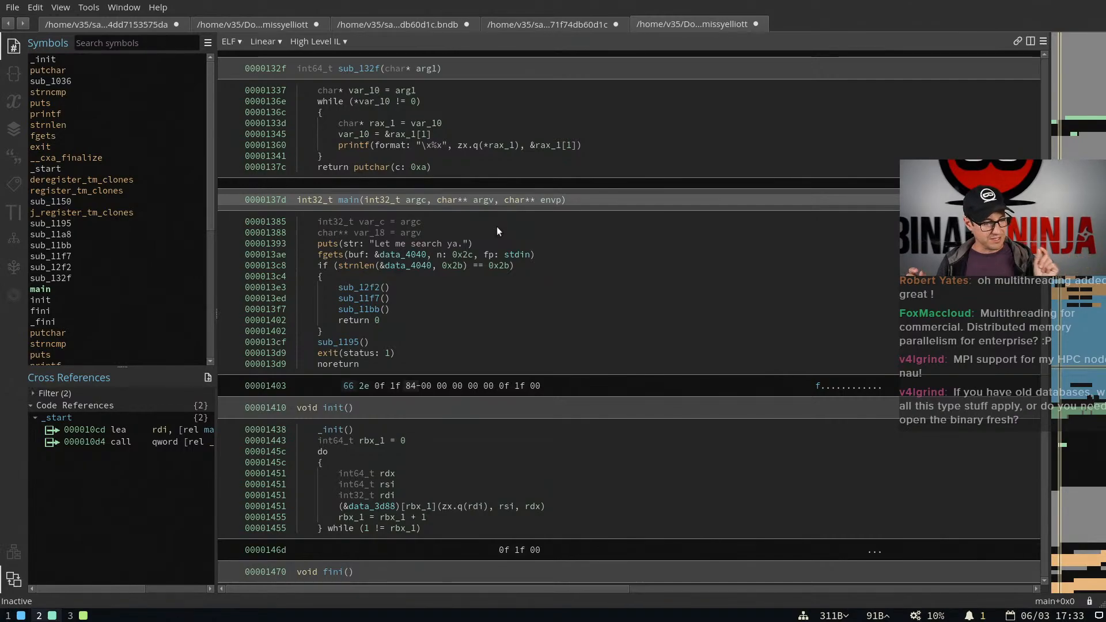
Search the symbols of missyelliott for "entr" and select the search text for replacement
left_click(129, 40)
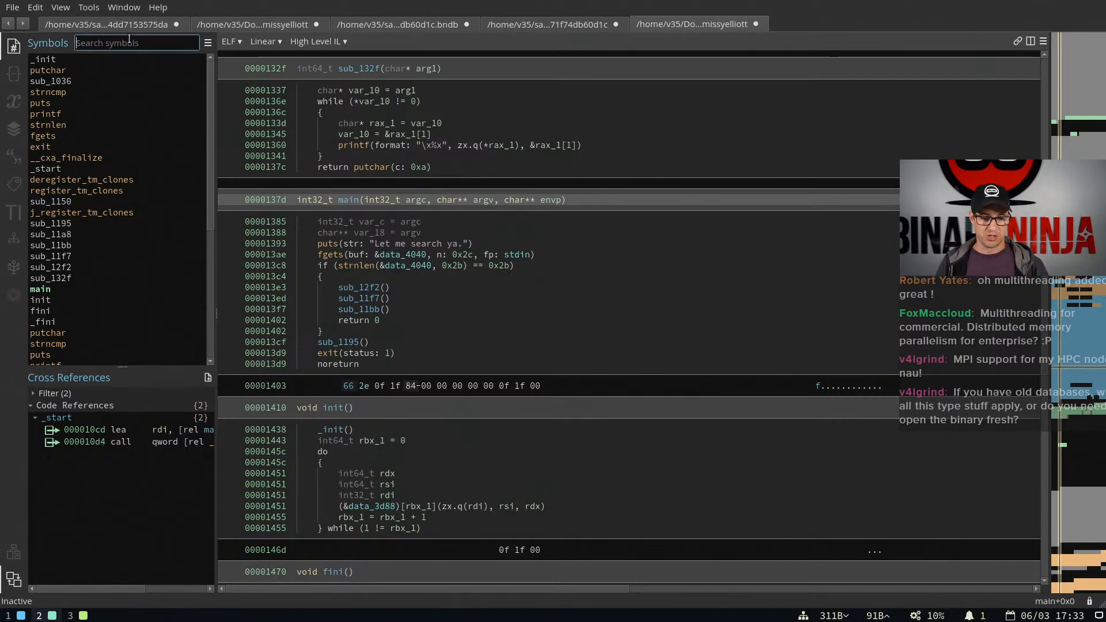
type("entr")
key("ctrl+a")
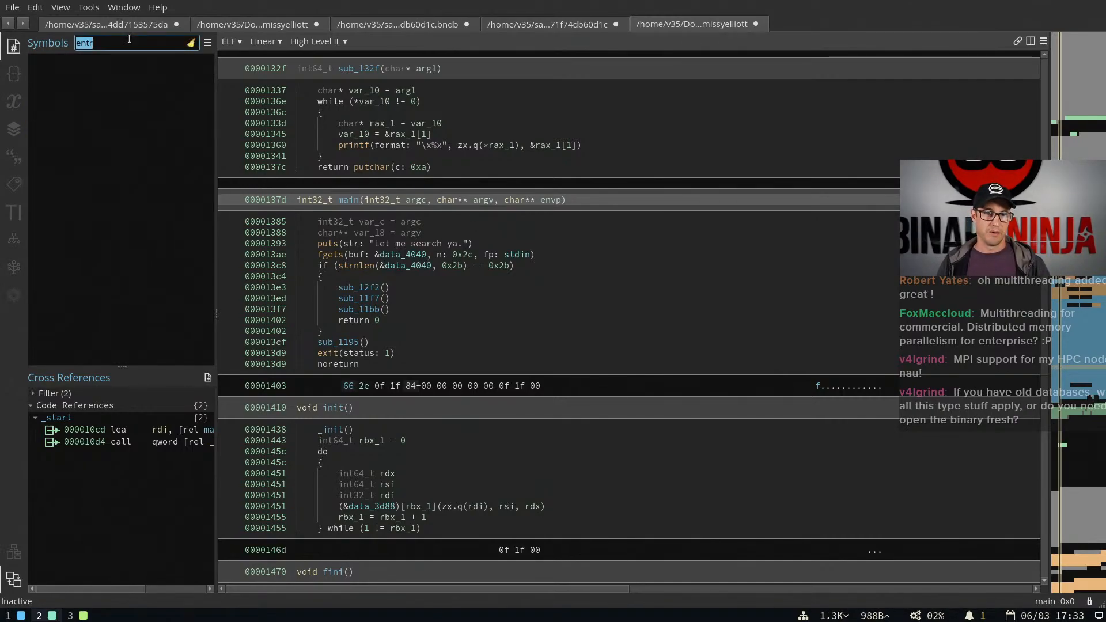
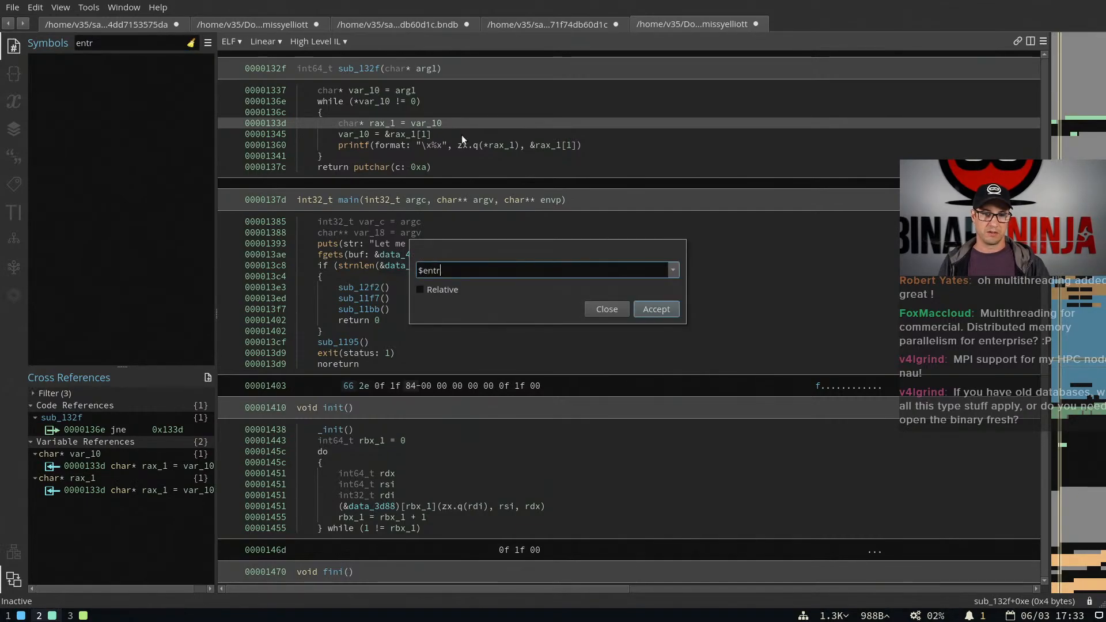
Go to the address expression $start in missyelliott and check the completions offered for a bare $
type("y")
key("ctrl+BackSpace")
type("start")
key("Return")
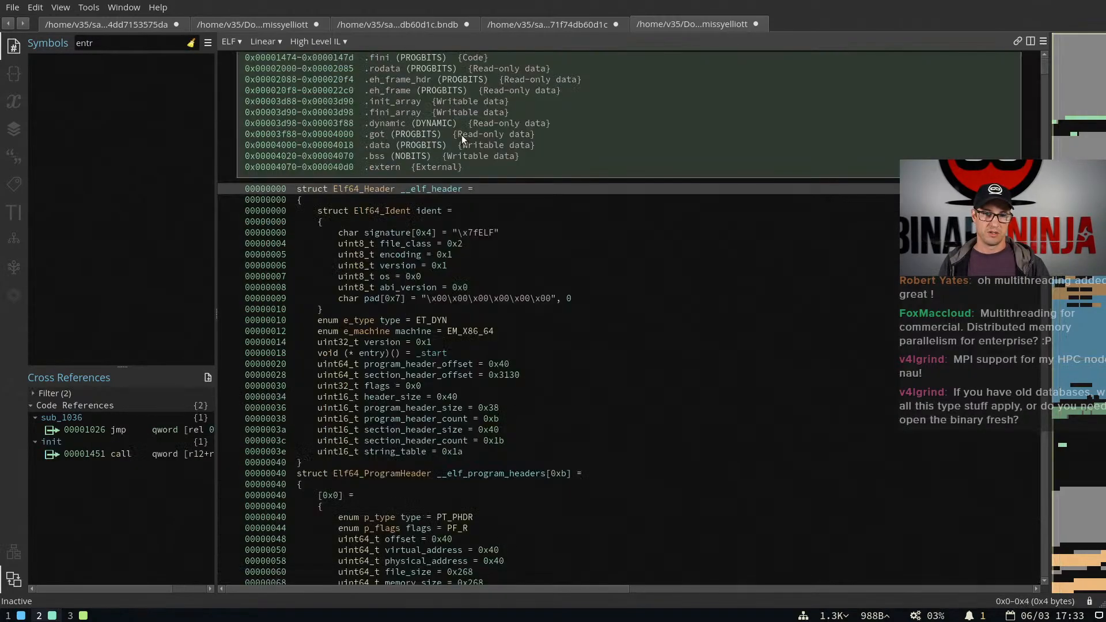
type("g$")
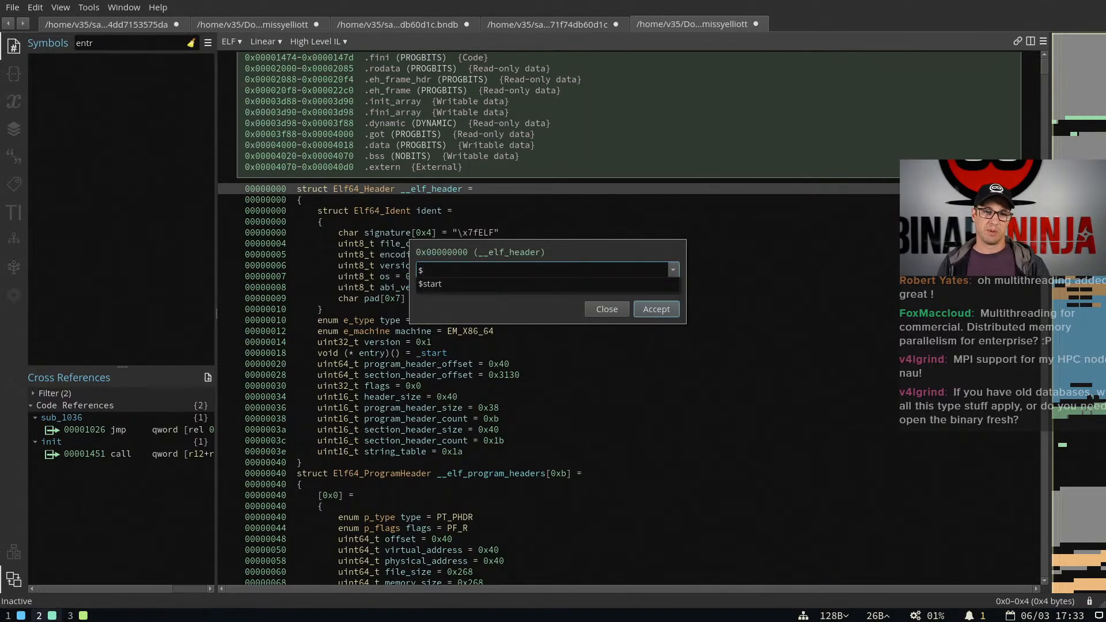
left_click(441, 122)
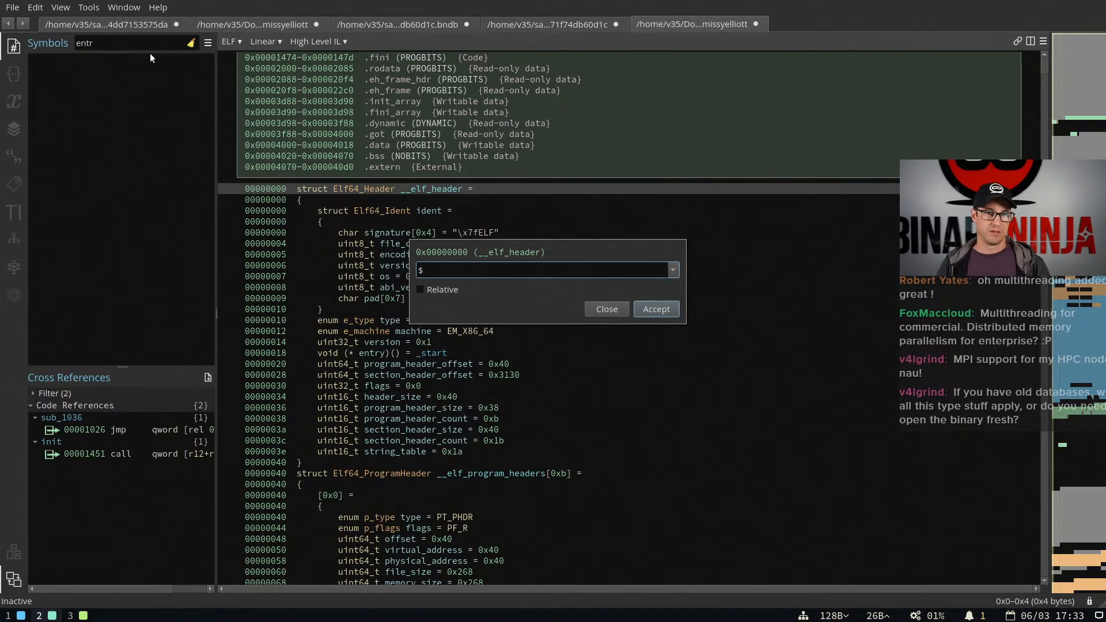
key("Escape")
Search the symbols for "start" and go to the _start function
triple_click(128, 44)
type("start")
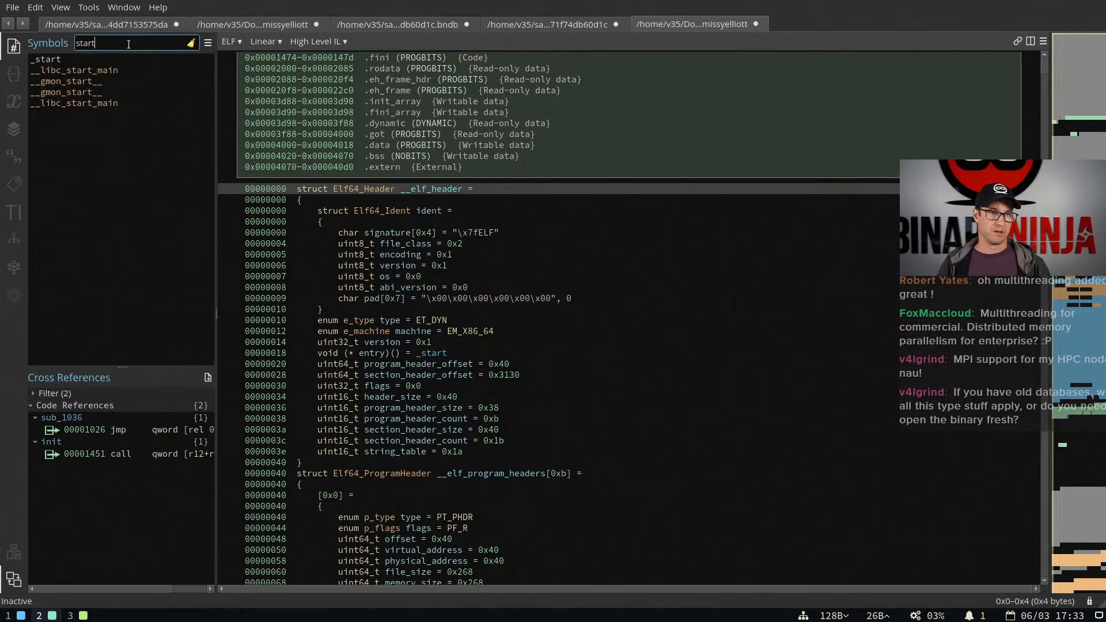
left_click(116, 58)
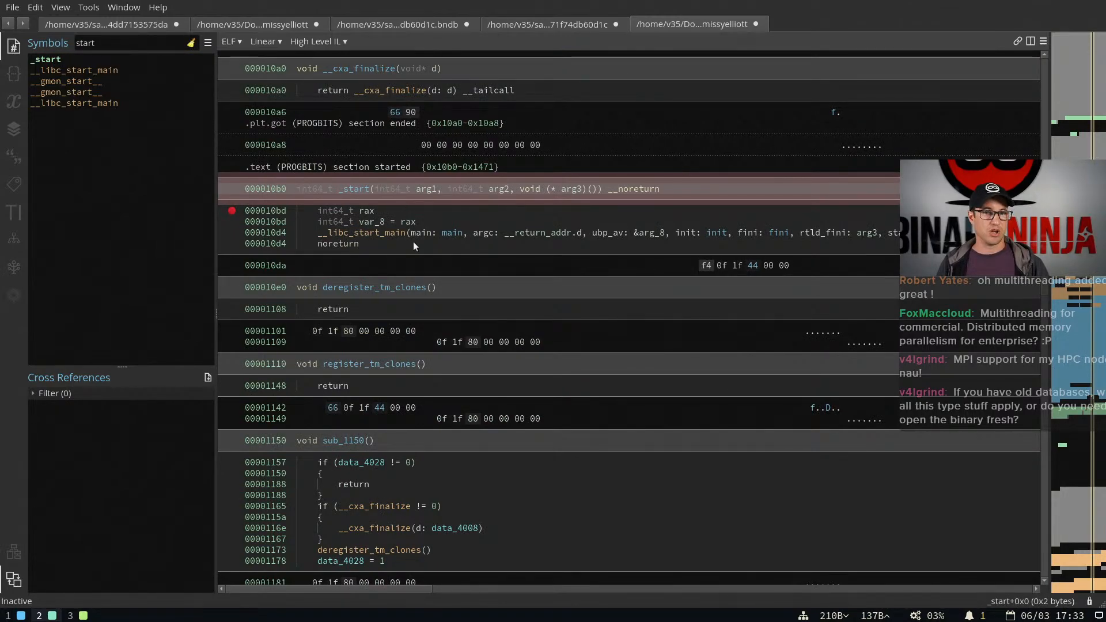
Highlight the body of _start, follow the main argument of its __libc_start_main call, and return to _start
left_click_drag(396, 245, 372, 199)
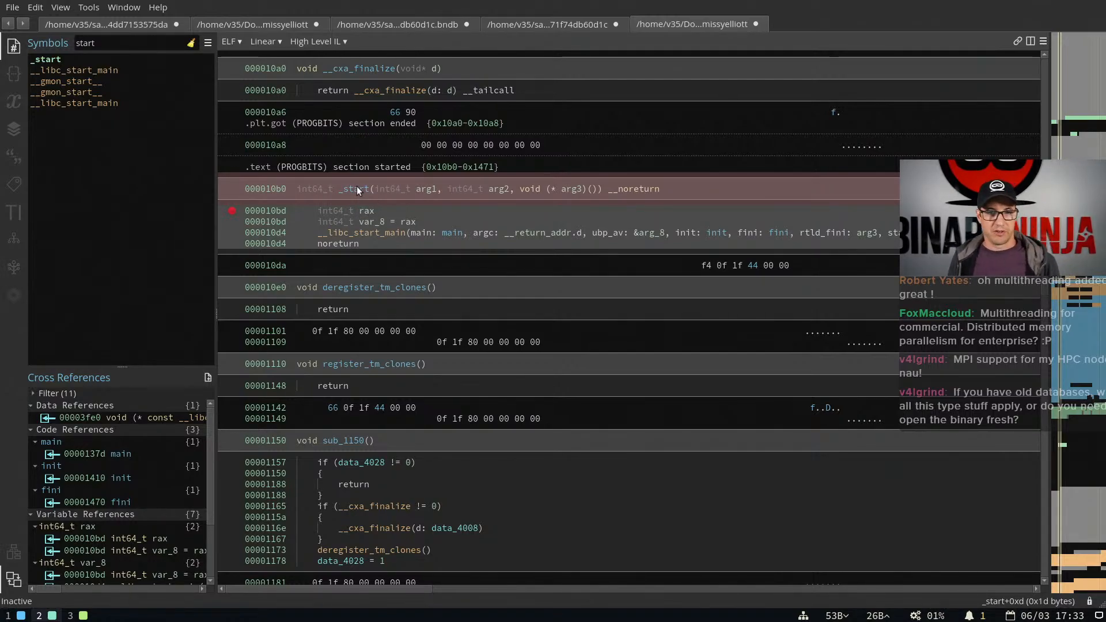
double_click(450, 234)
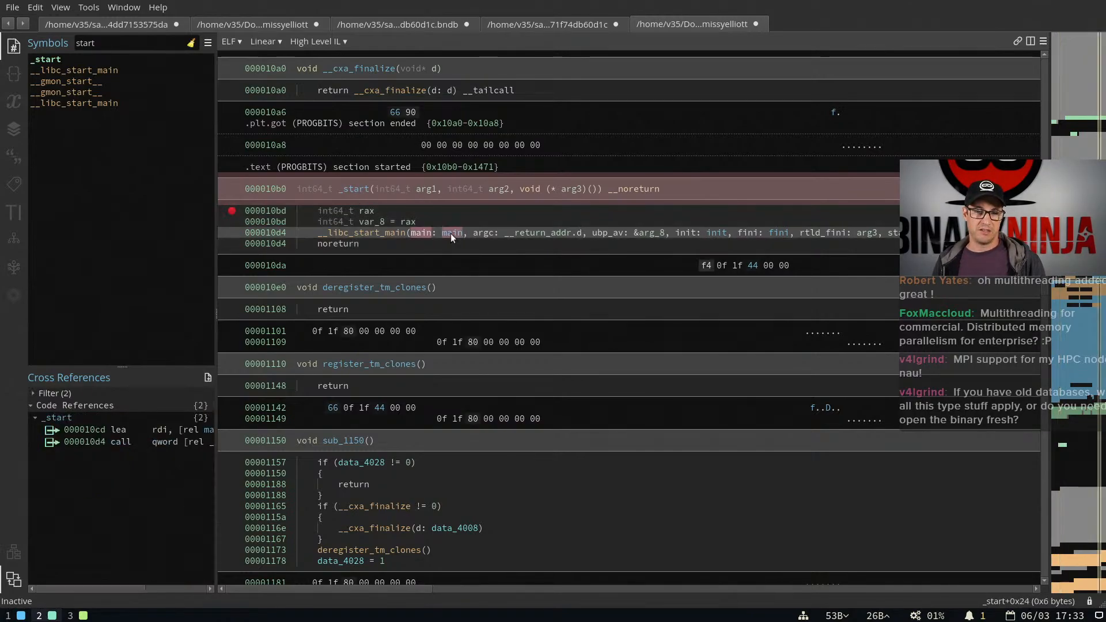
key("Escape")
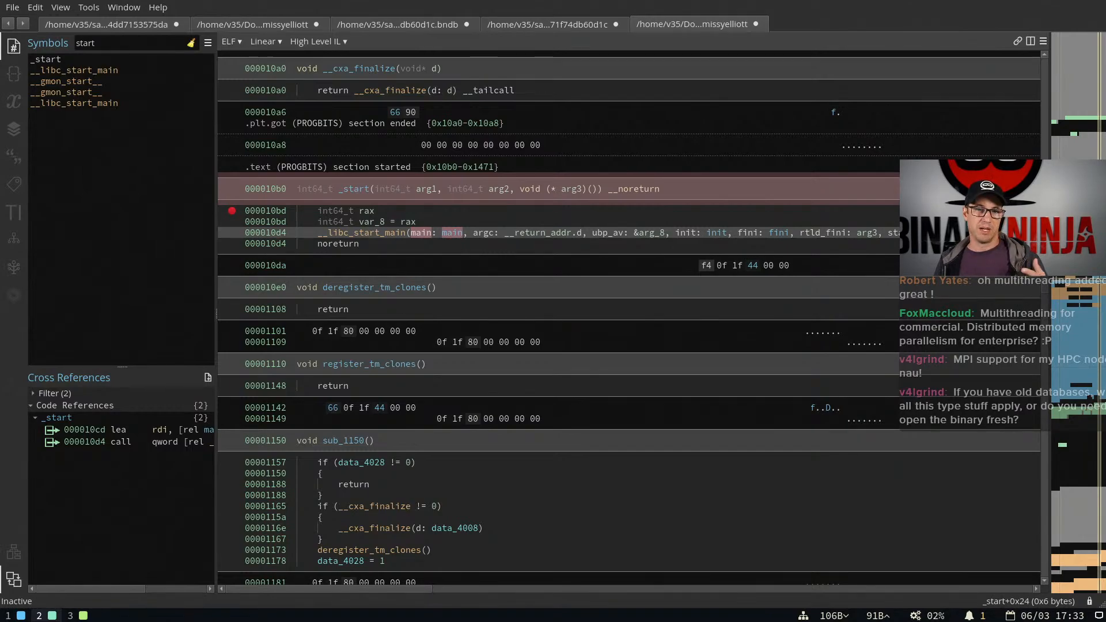
double_click(458, 231)
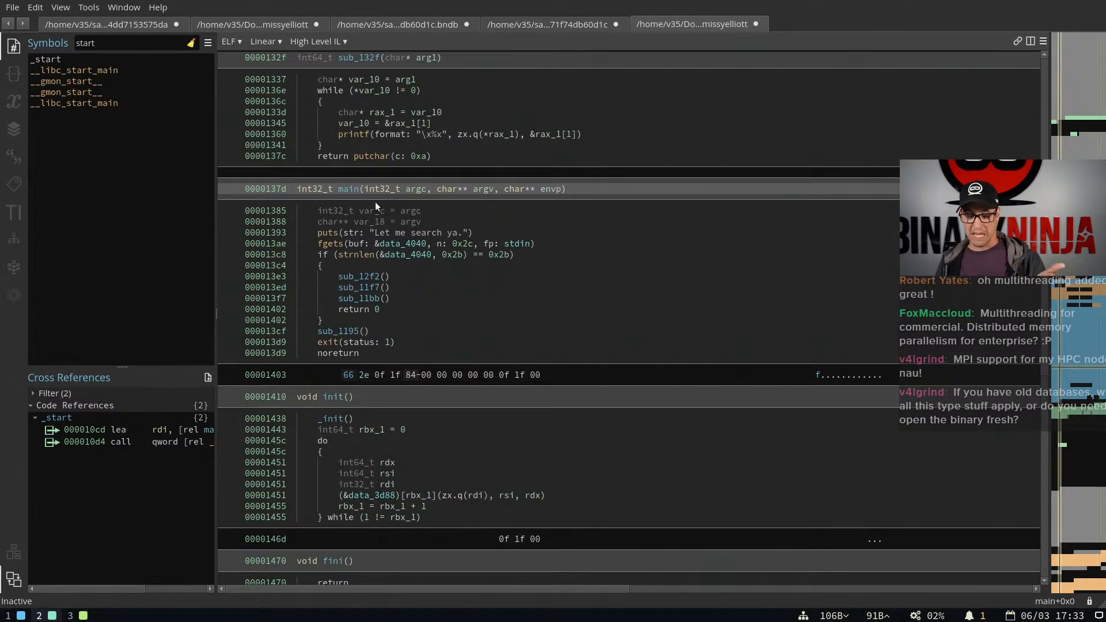
key("Escape")
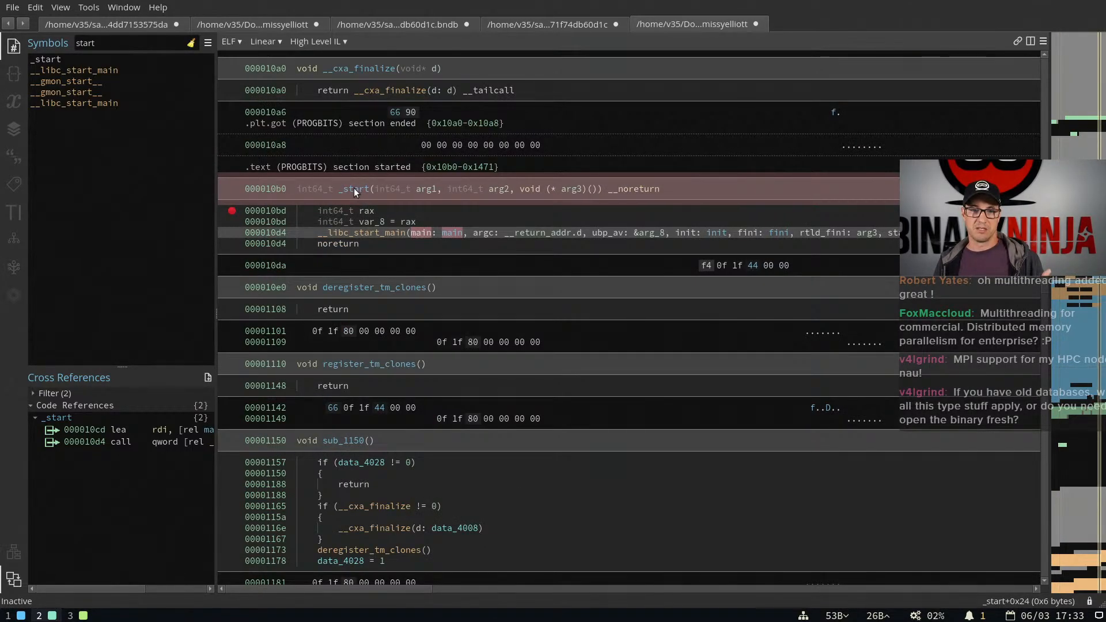
Examine the __libc_start_main call in _start, highlighting its name, the main argument and the whole line
left_click(316, 233)
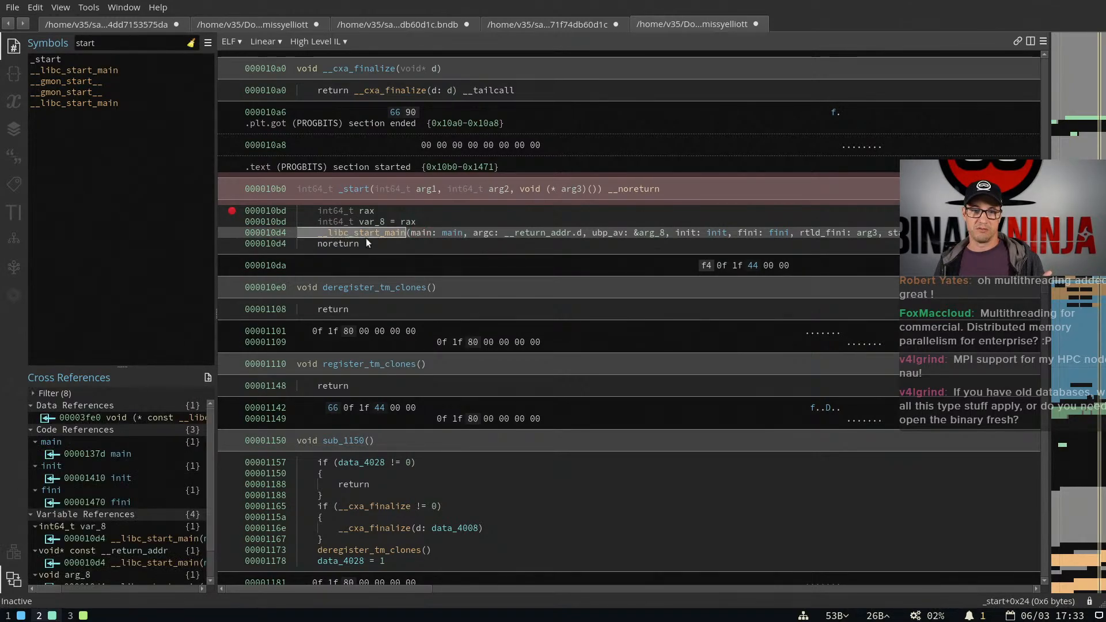
left_click(381, 234)
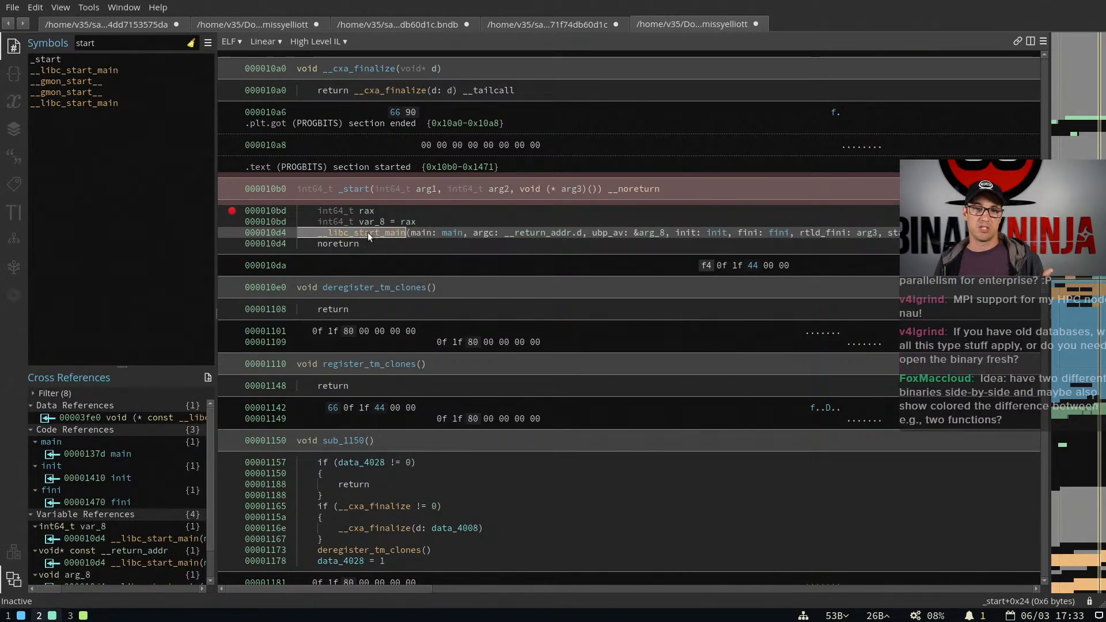
left_click_drag(320, 232, 727, 233)
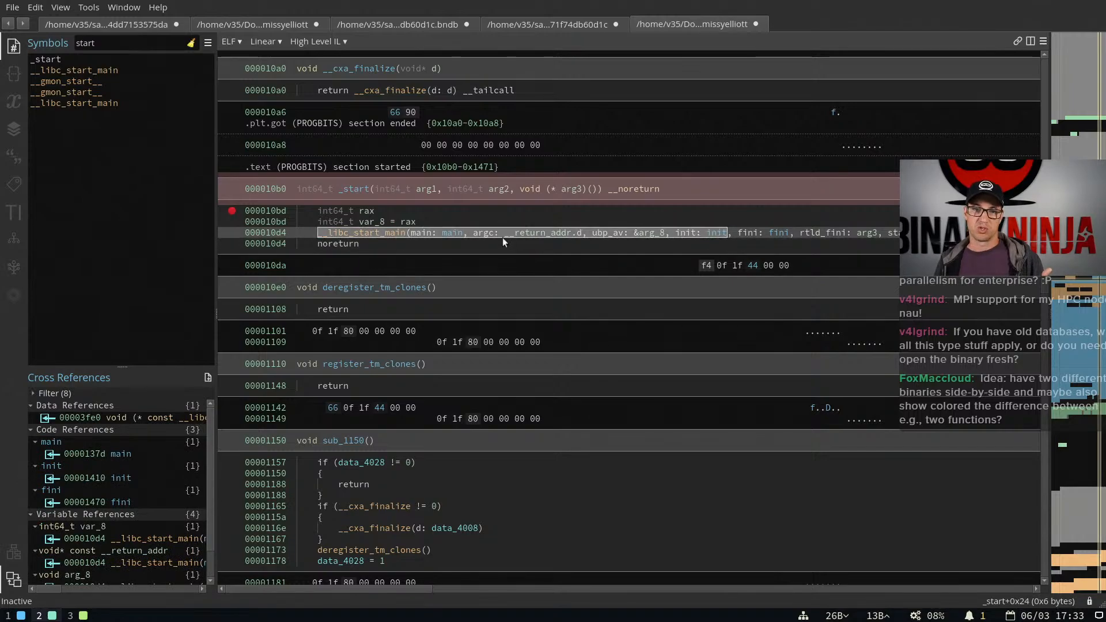
left_click(460, 233)
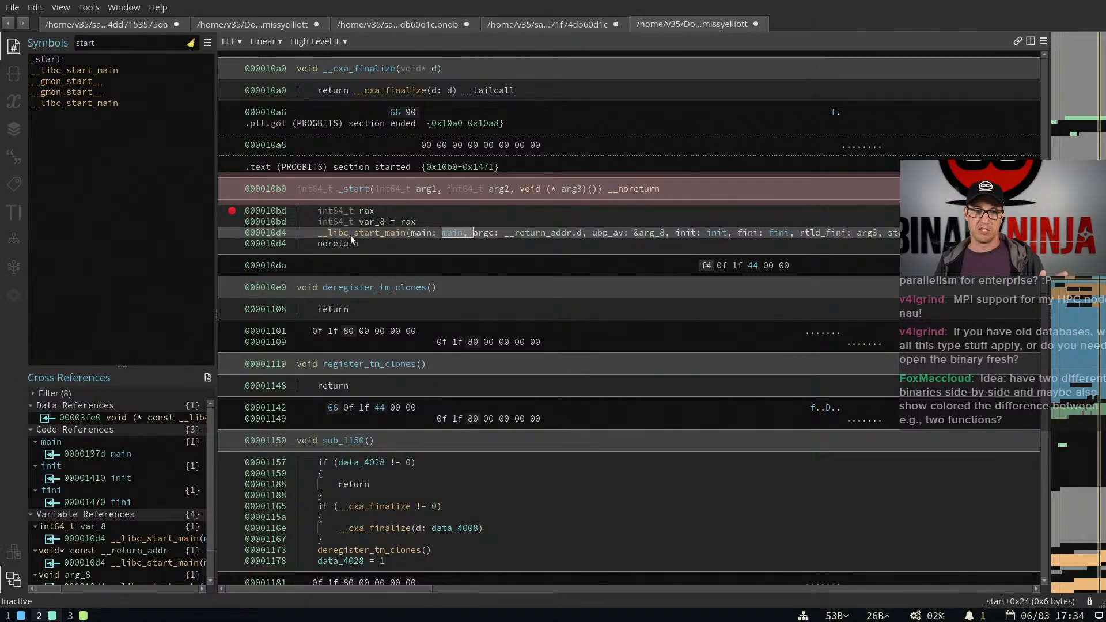
left_click_drag(315, 233, 922, 234)
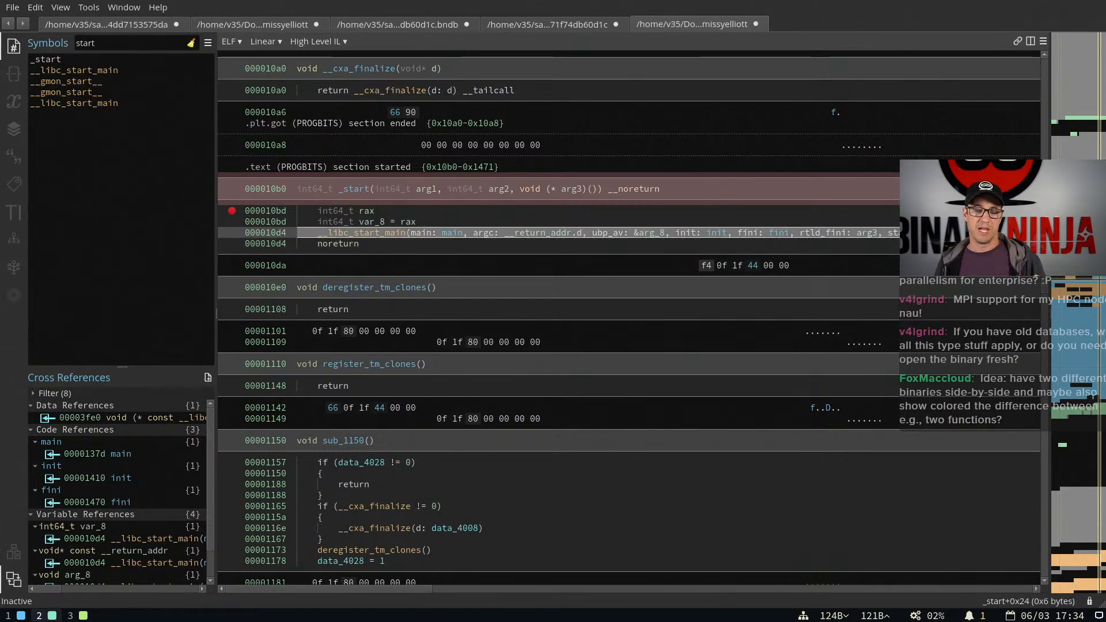
left_click(399, 240)
left_click(352, 231)
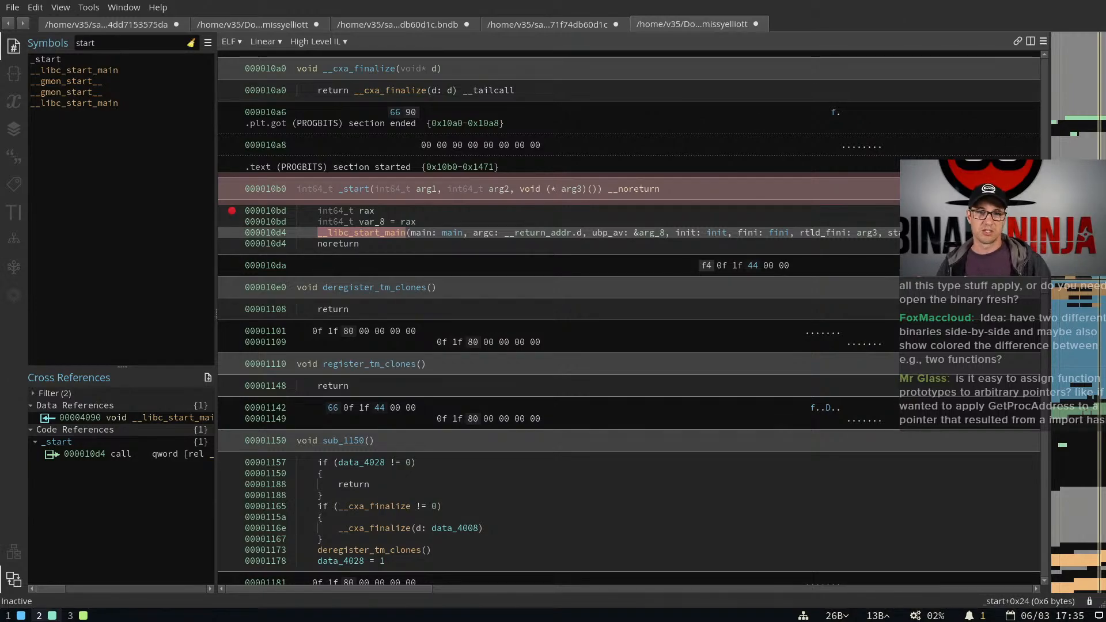
Open libpythonplugin.so from /home/v35/binaryninja/plugins in a new tab
key("ctrl+t")
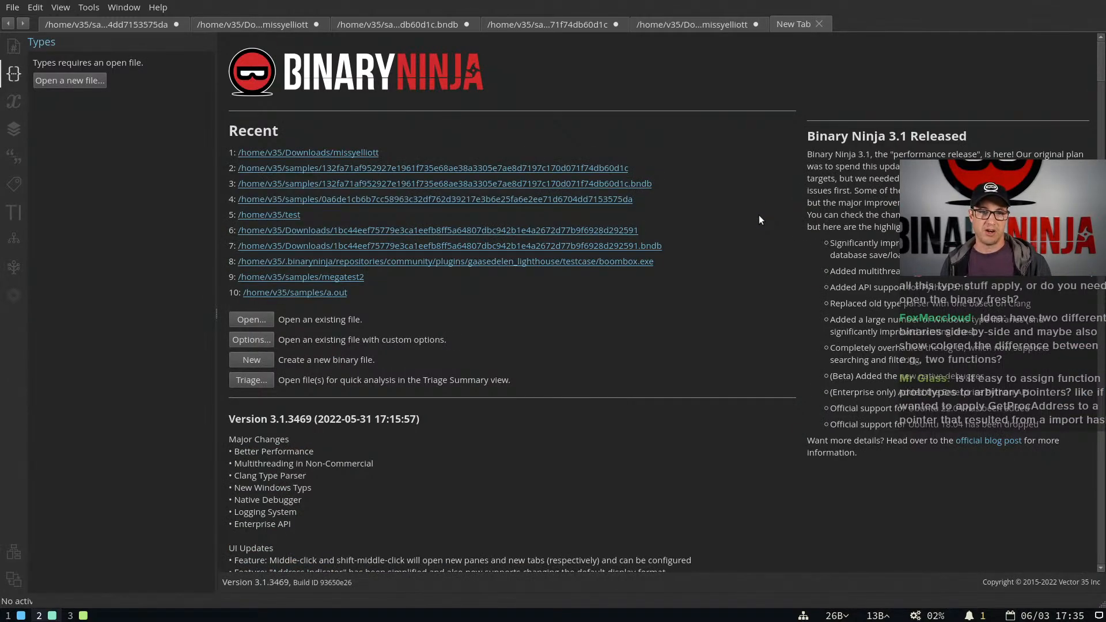
key("ctrl+o")
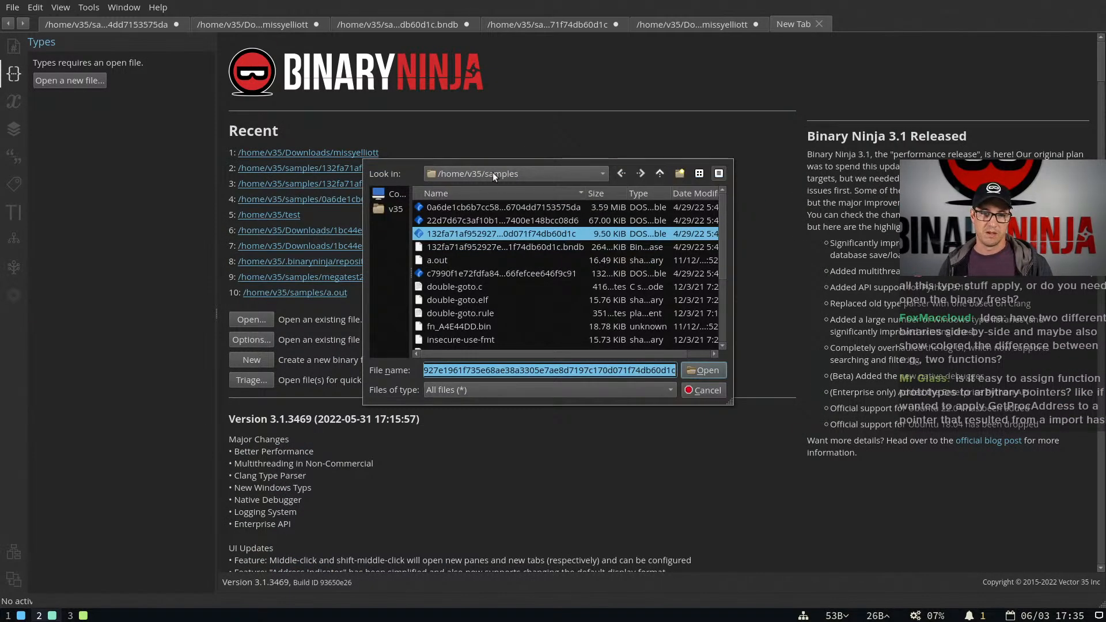
type("~/binarynin")
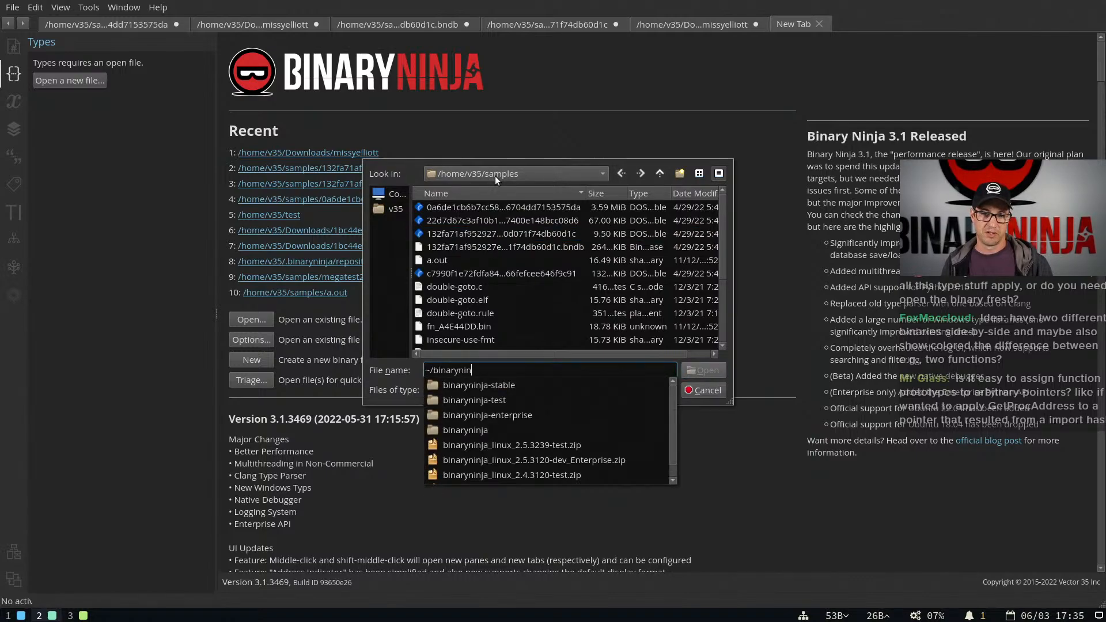
type("ja/plugins")
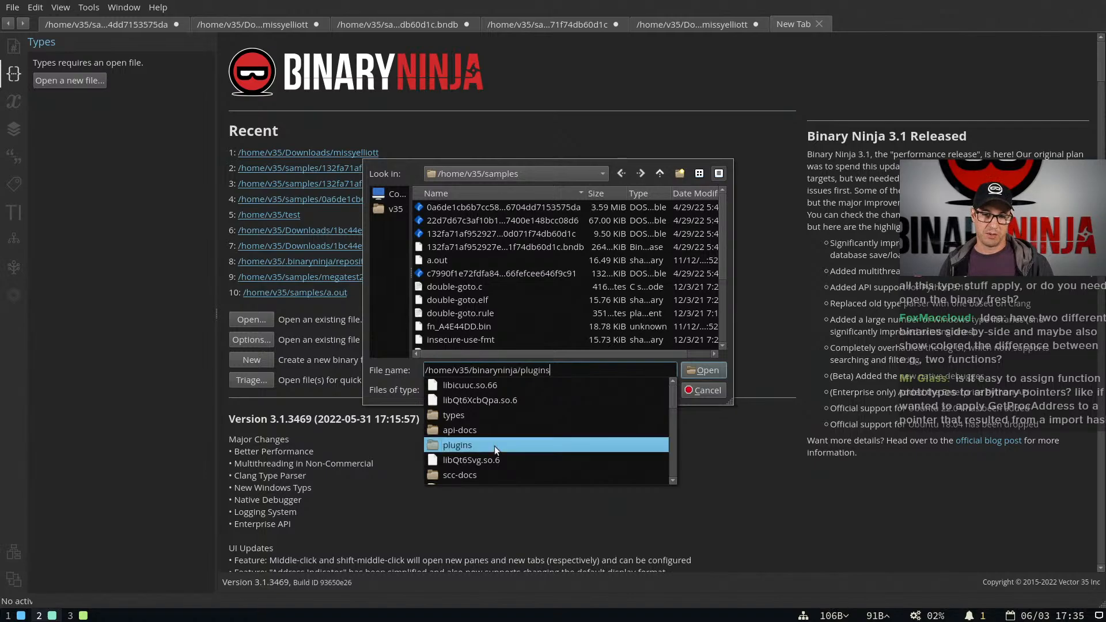
left_click(494, 446)
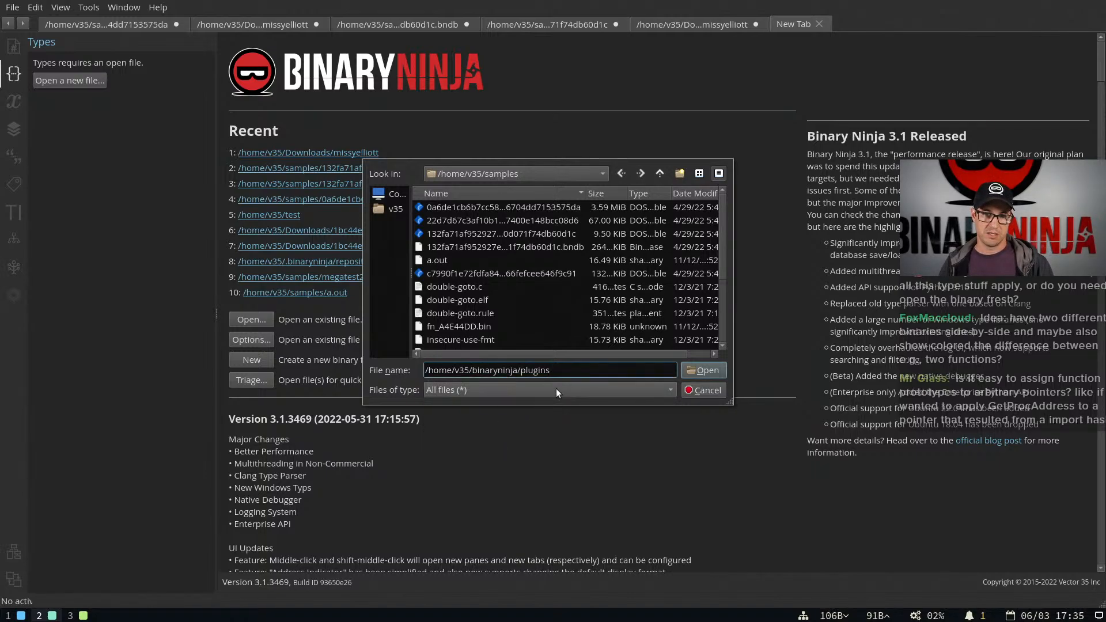
key("Return")
left_click(484, 322)
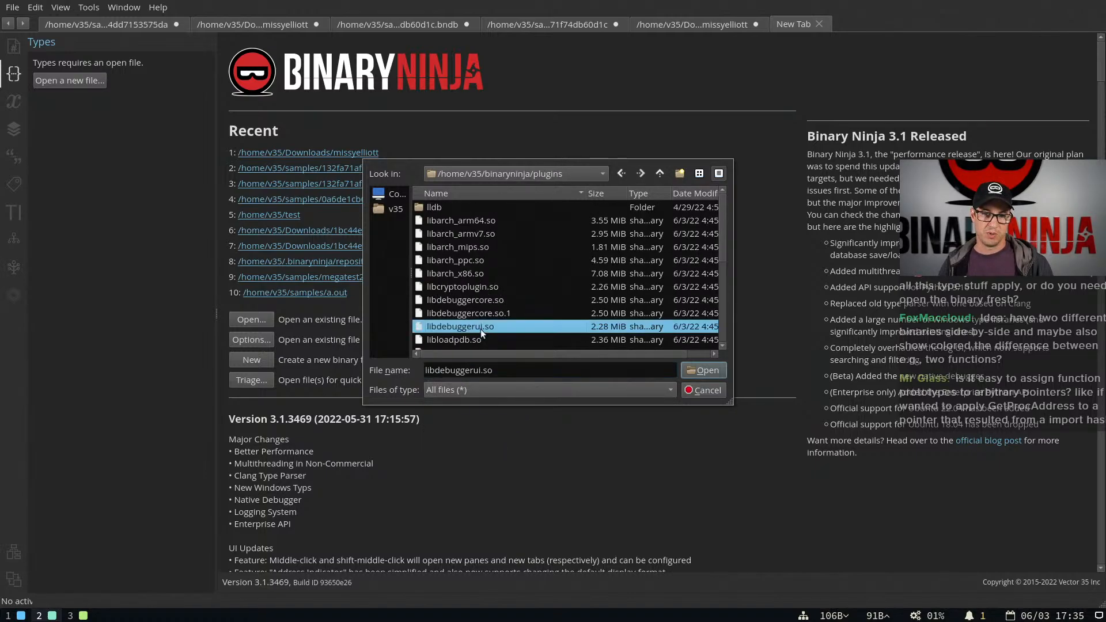
scroll(481, 330, "down", 2)
scroll(482, 298, "down", 1)
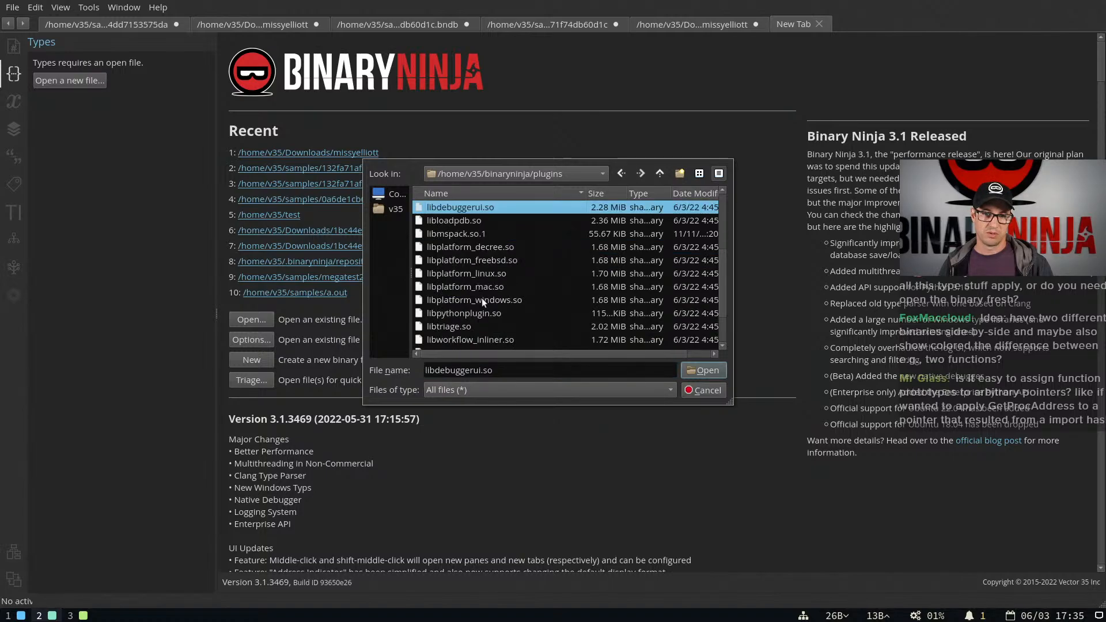
double_click(475, 314)
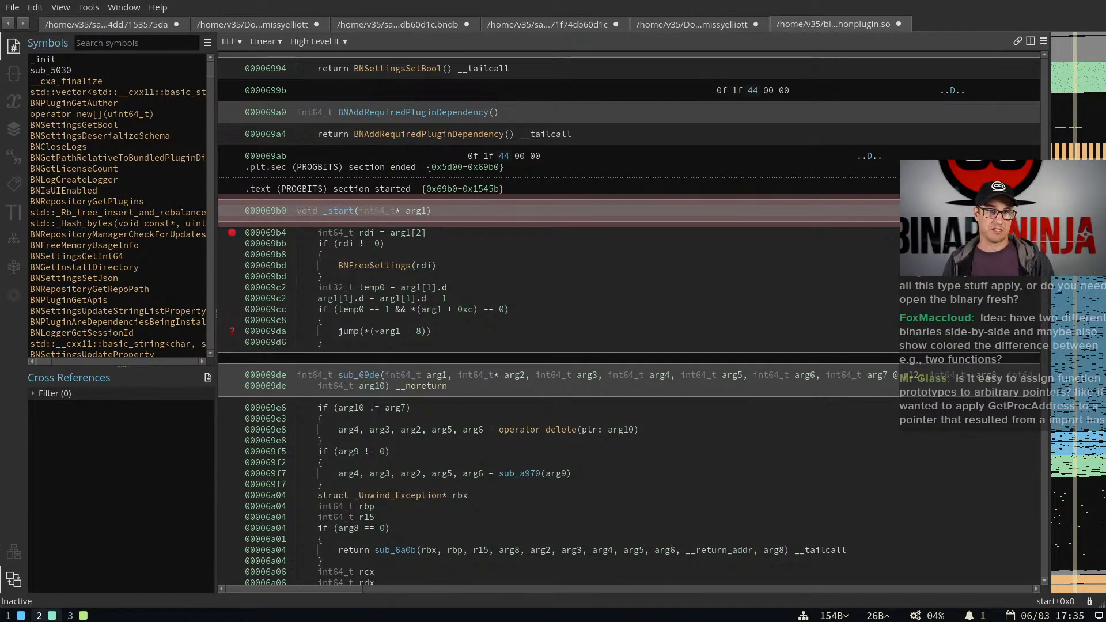
Search the settings for "python", look at the Python Interpreter choices, and close the settings
key("ctrl+comma")
type("python")
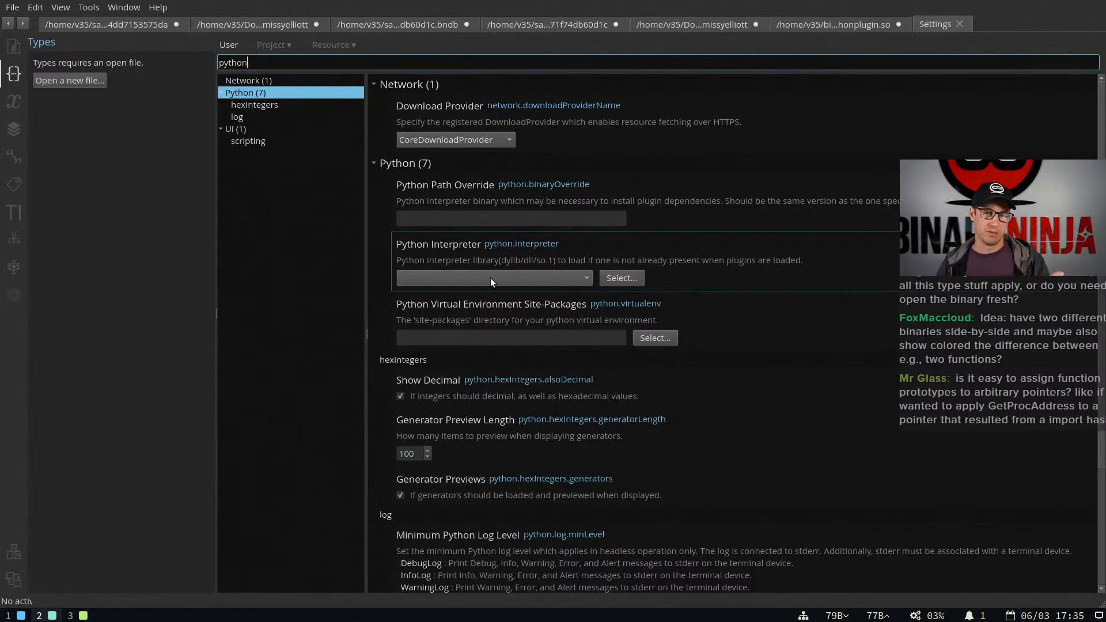
left_click(527, 276)
left_click(716, 292)
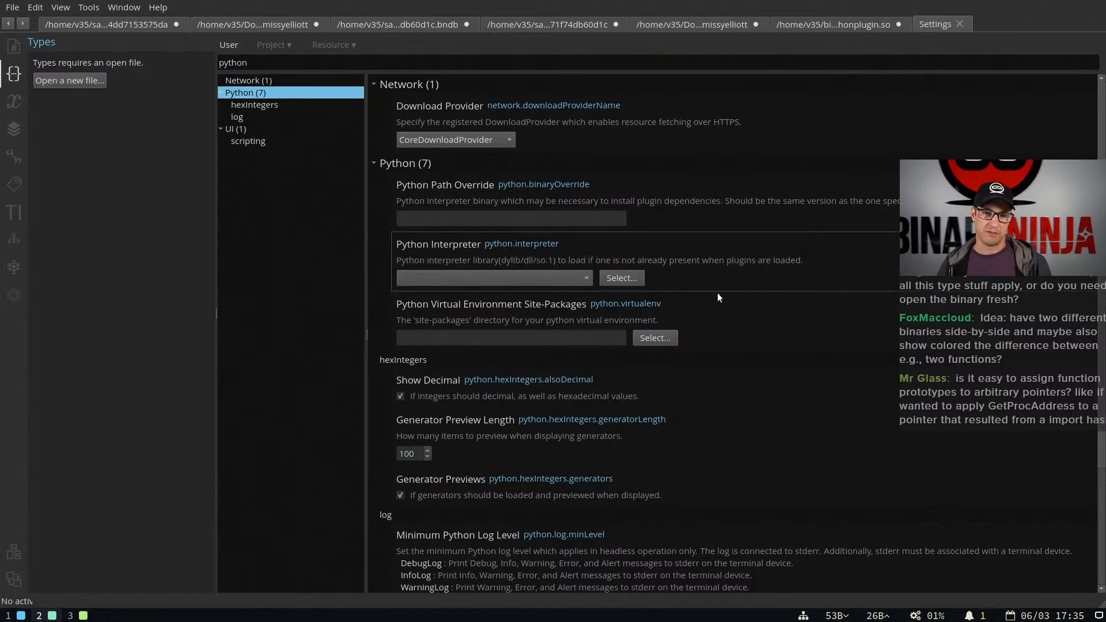
left_click(544, 275)
left_click(543, 282)
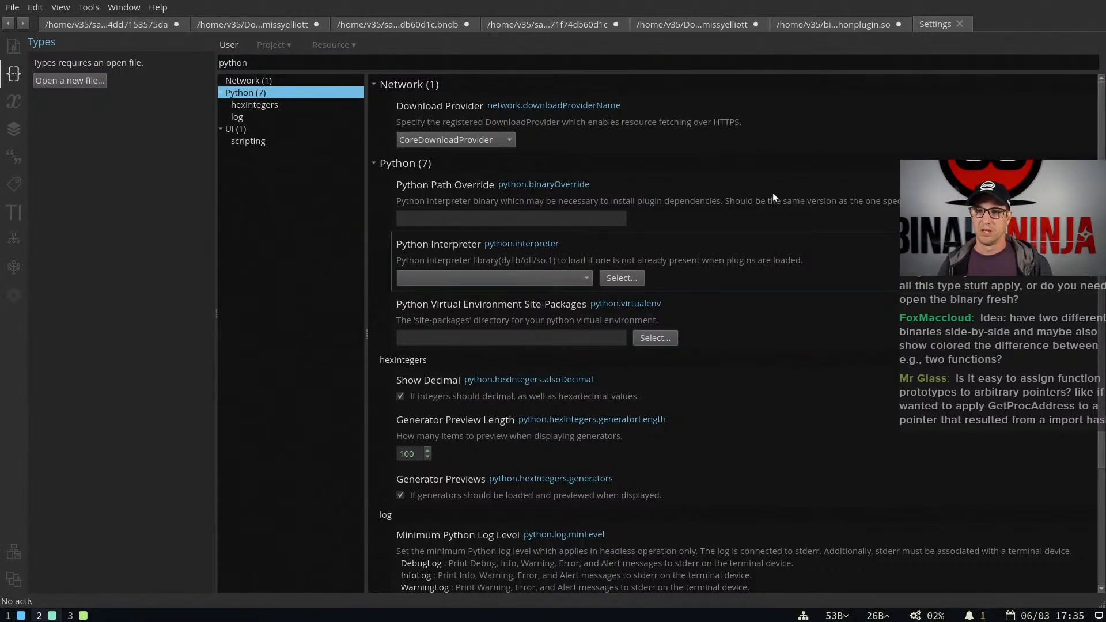
left_click(959, 23)
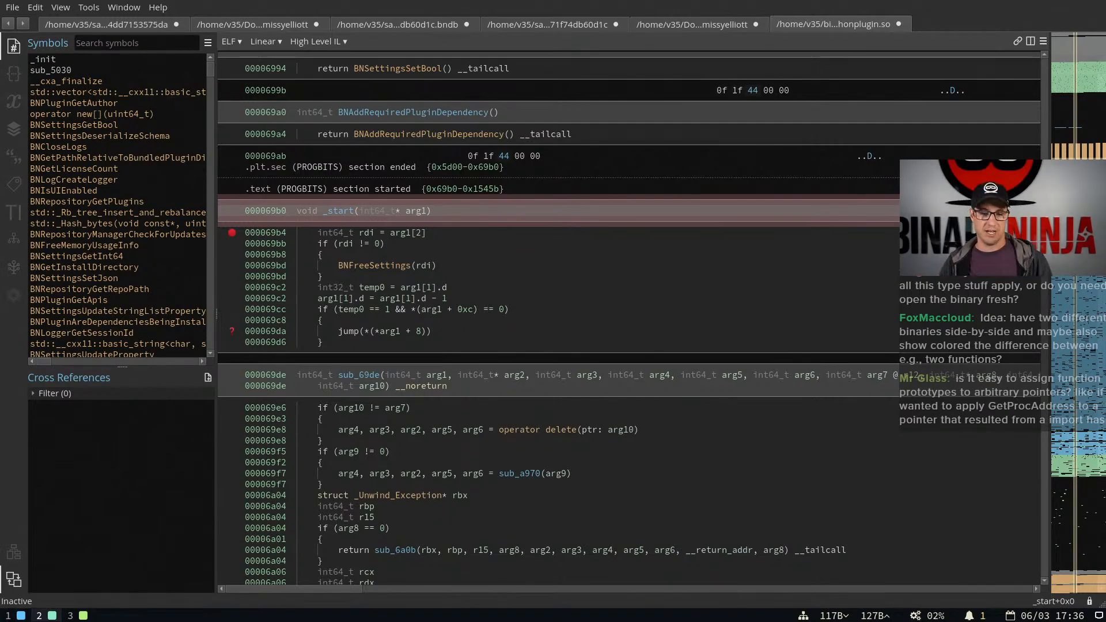
Show the Python console and evaluate sys in it
key("grave")
type("sy")
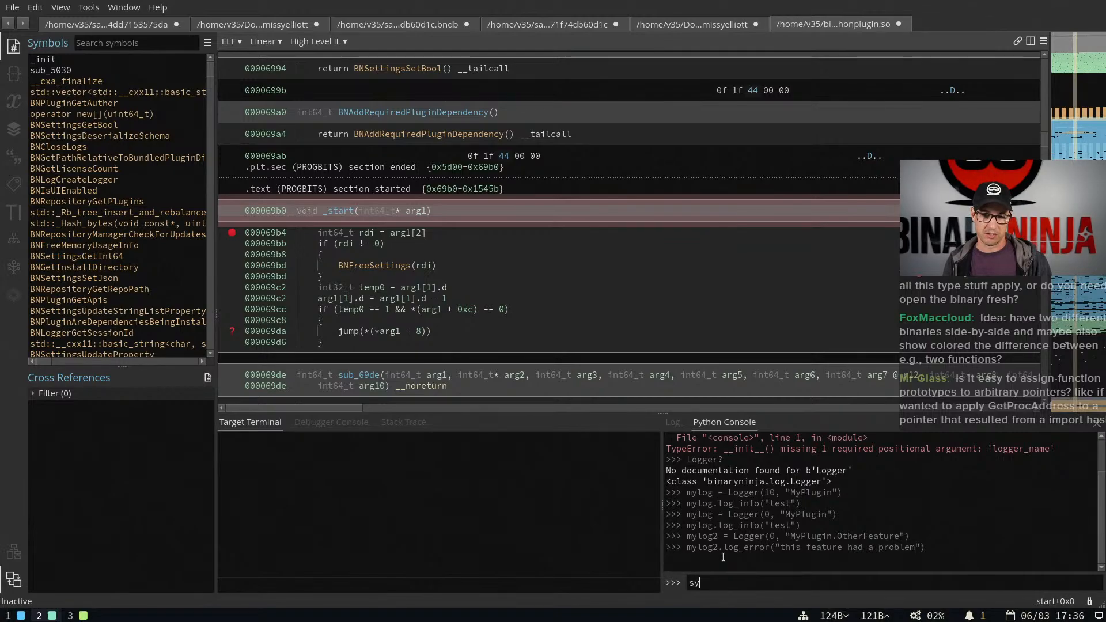
type("s")
key("Return")
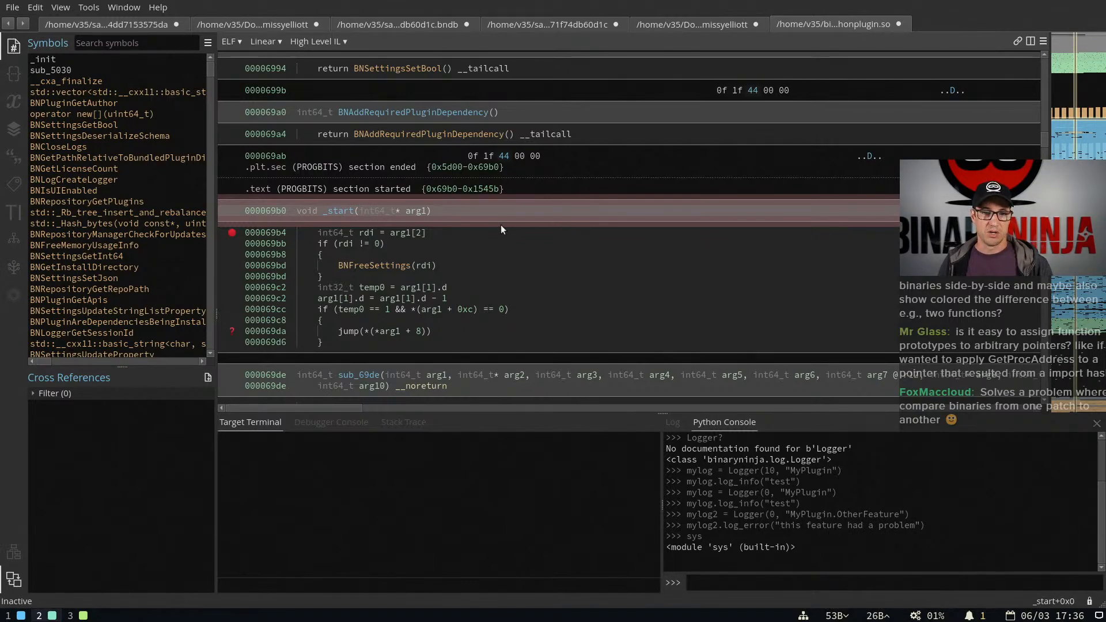
Search the symbols for "dls", go to the first dlsym function, and follow its code references into CorePluginInit
left_click(95, 44)
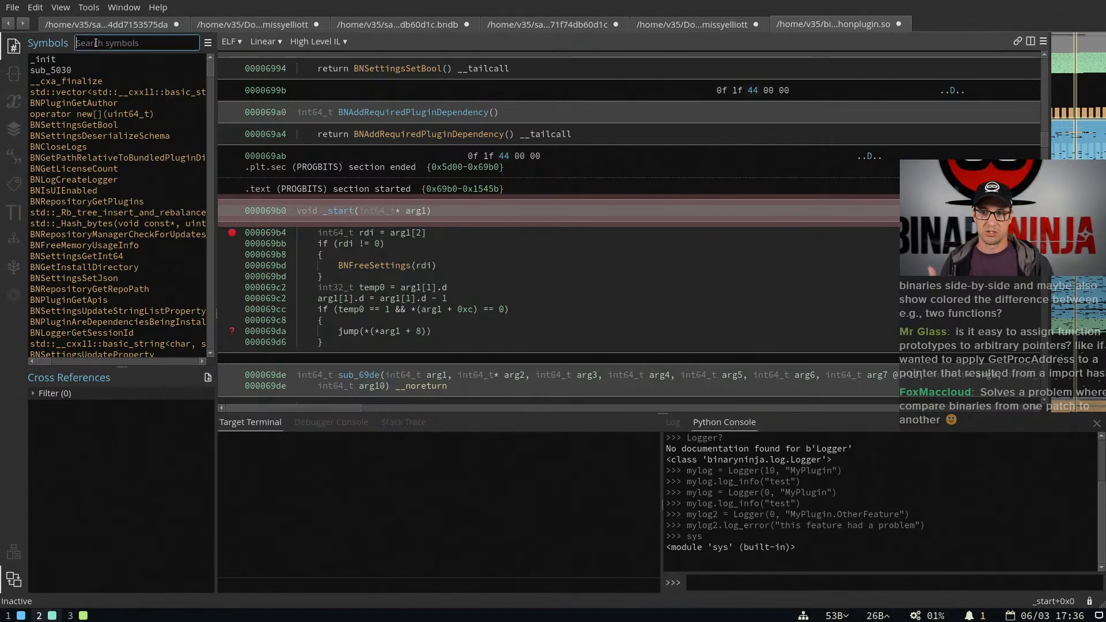
type("dls")
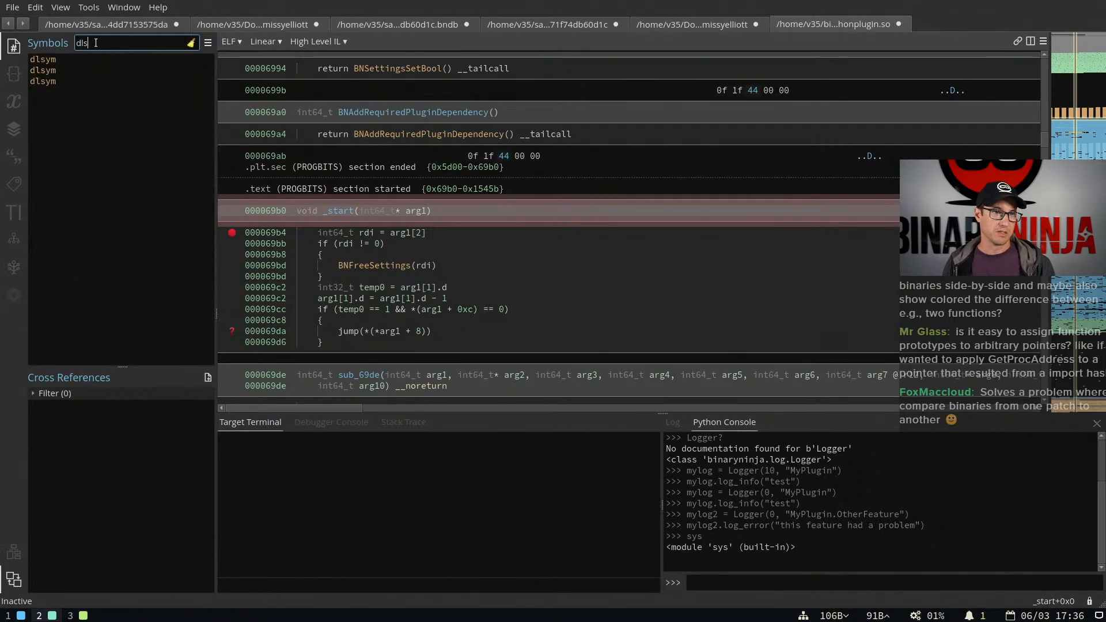
left_click(94, 61)
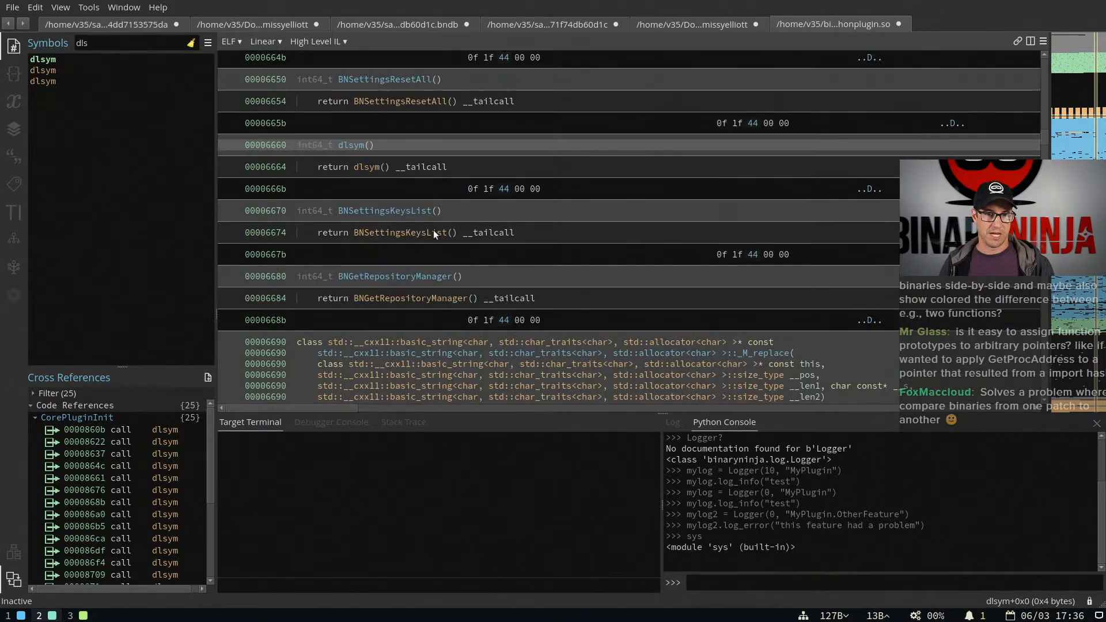
left_click(352, 144)
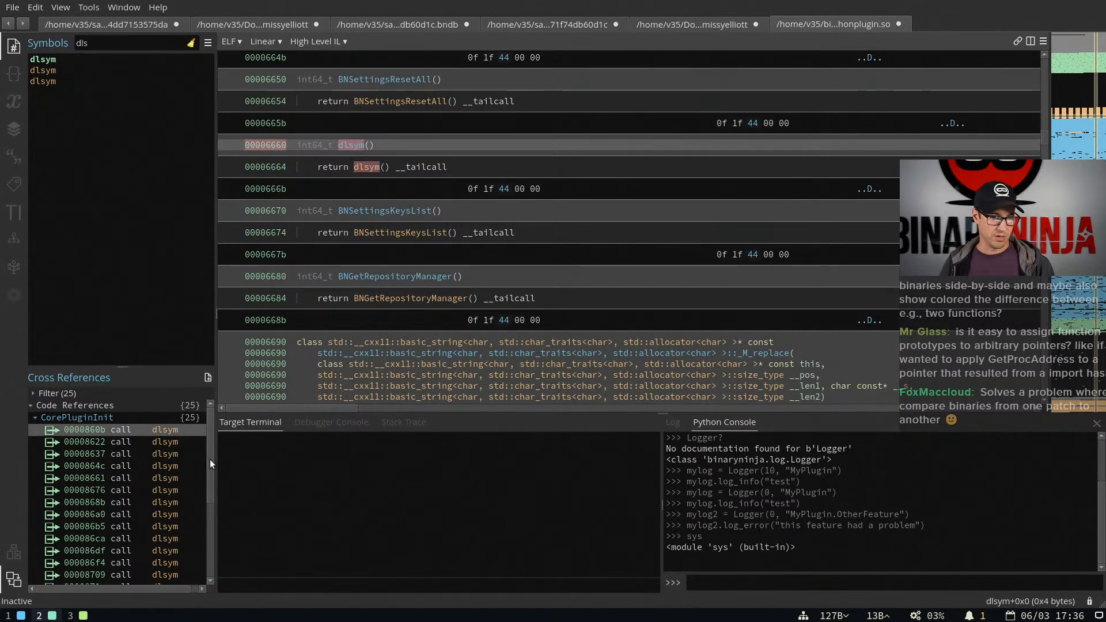
left_click(167, 441)
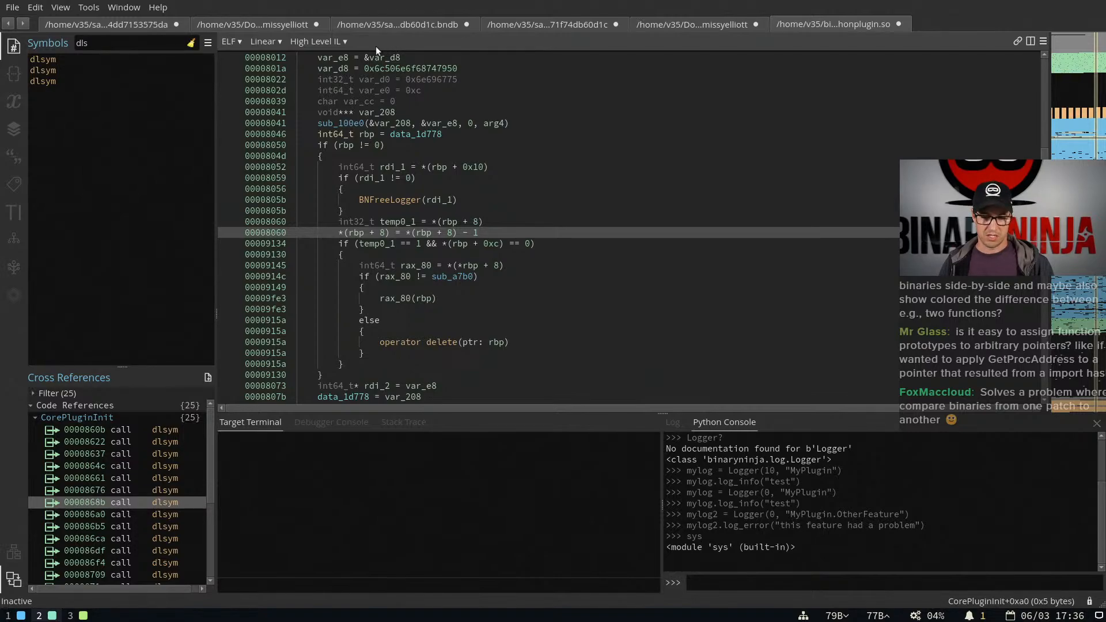
Split the CorePluginInit code view side by side and show the first pane as Low Level IL
left_click(431, 184)
key("ctrl+backslash")
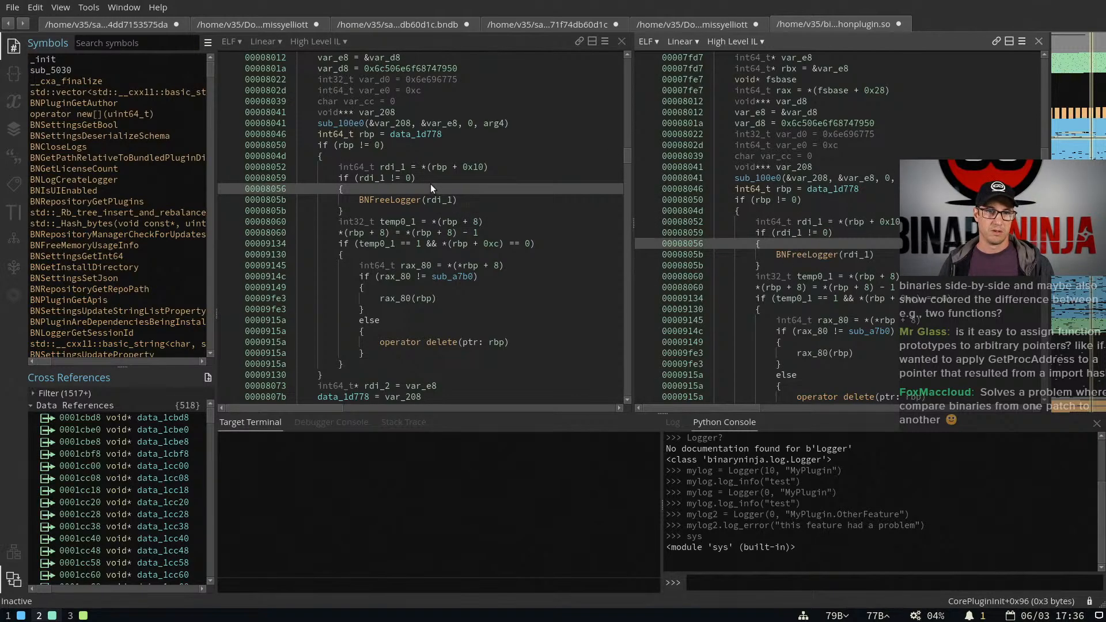
left_click(338, 46)
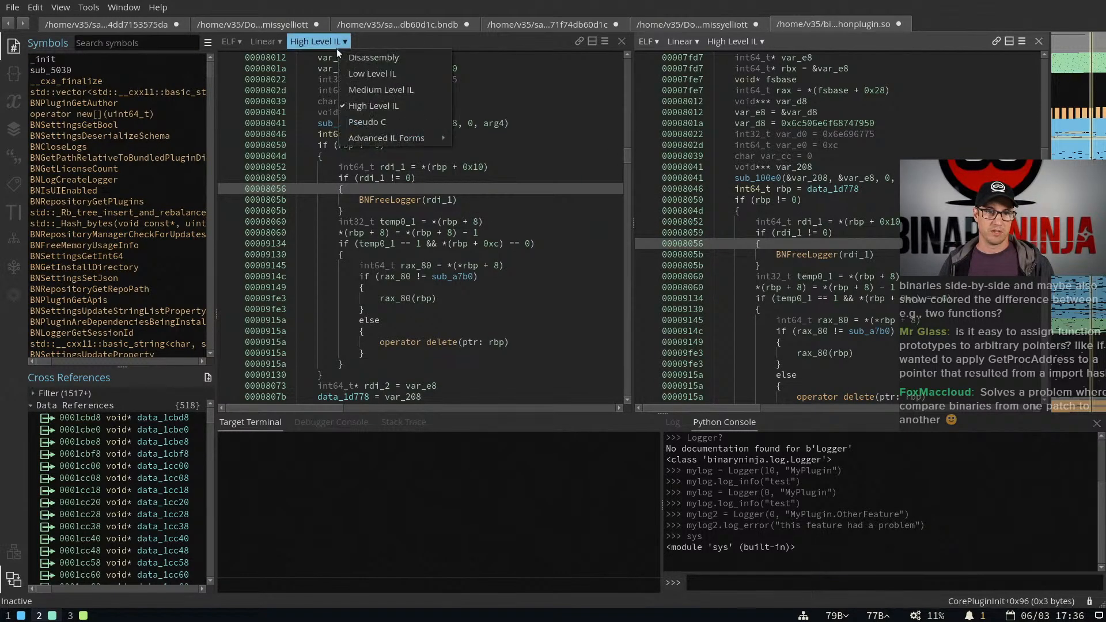
left_click(349, 79)
Go to the dlsym call at 0000860b from the "dls" symbol references and check dlsym's function type without changing it
type("dls")
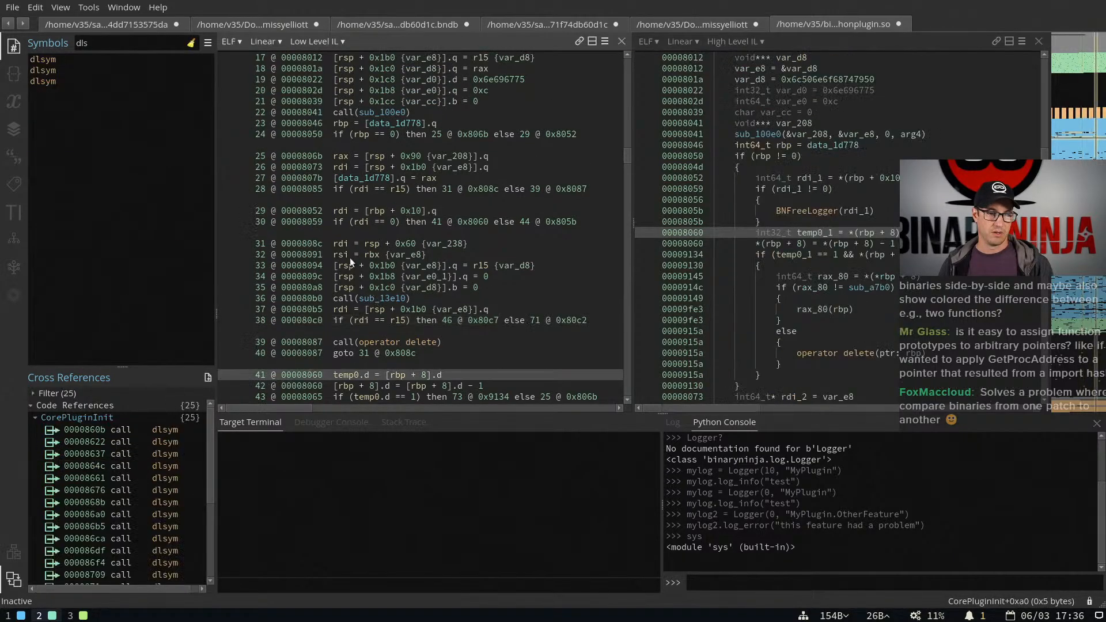
left_click(162, 436)
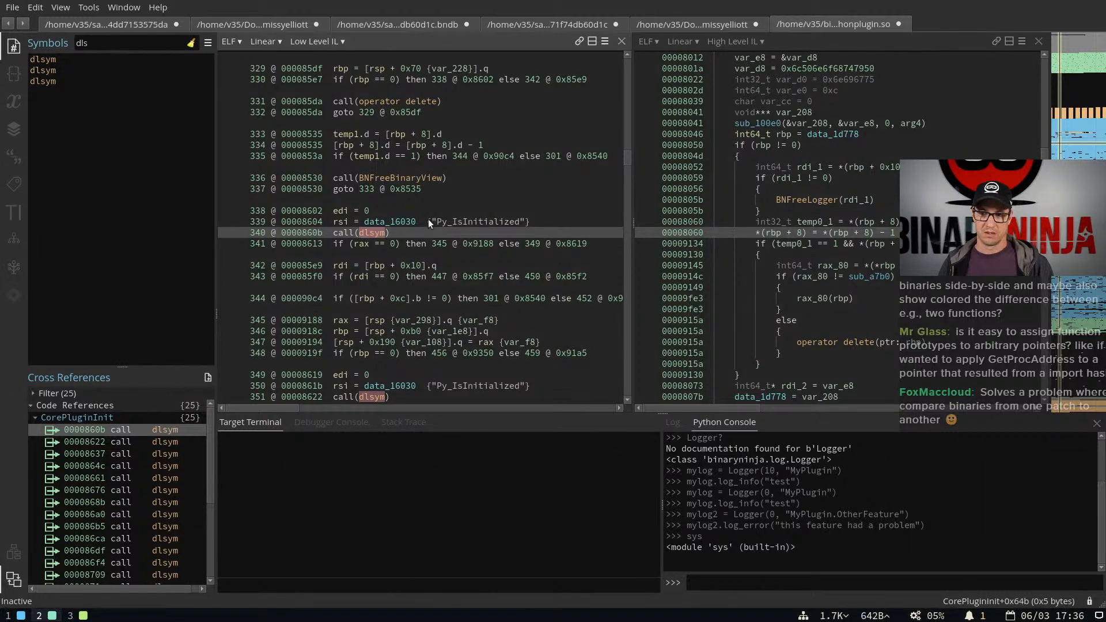
left_click(388, 222)
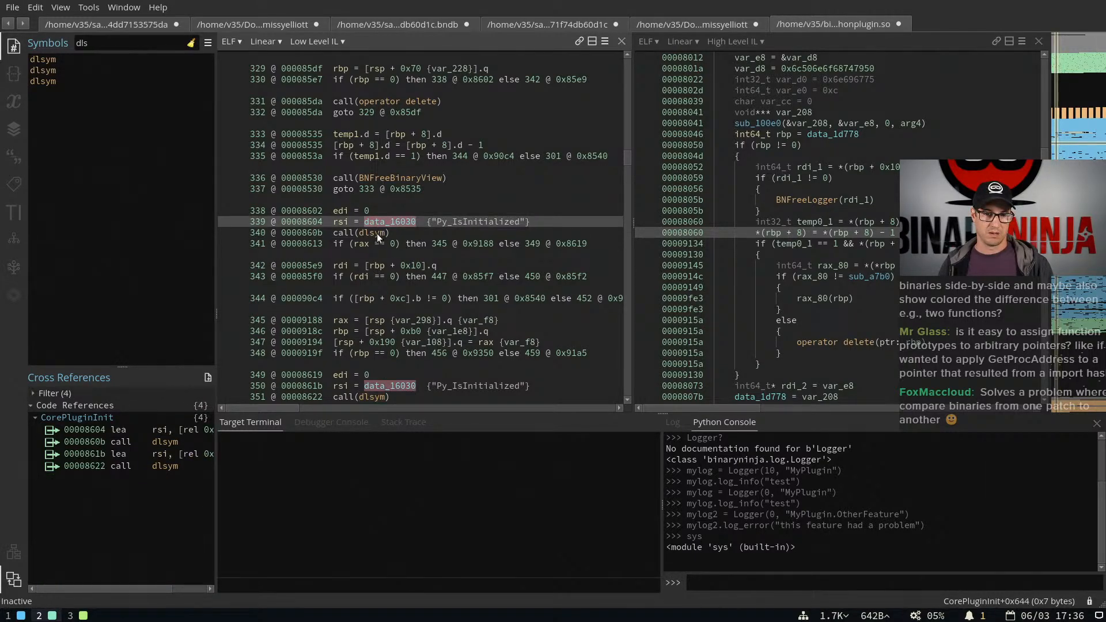
left_click(379, 232)
key("y")
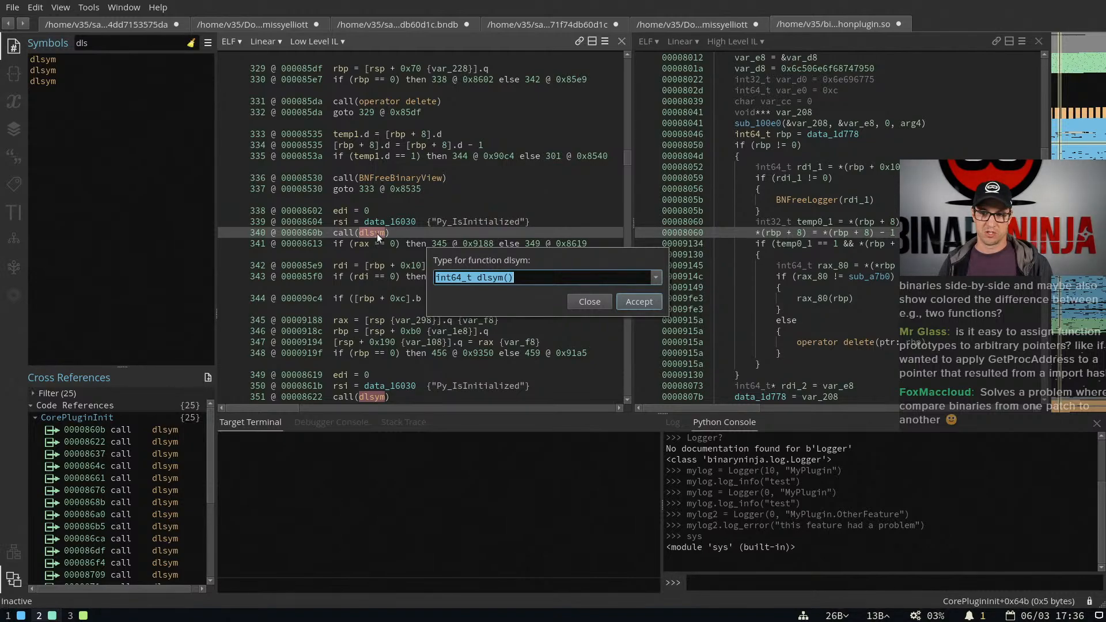
key("Escape")
Show the second pane as Medium Level IL and locate the dlsym call that resolves Py_IsInitialized
left_click(741, 40)
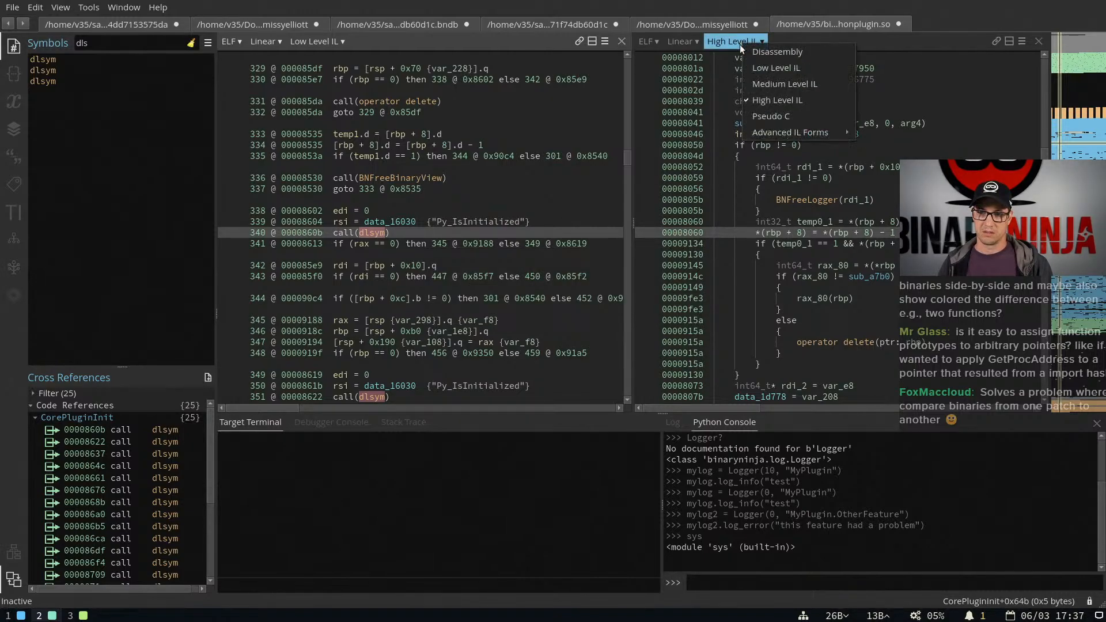
left_click(771, 84)
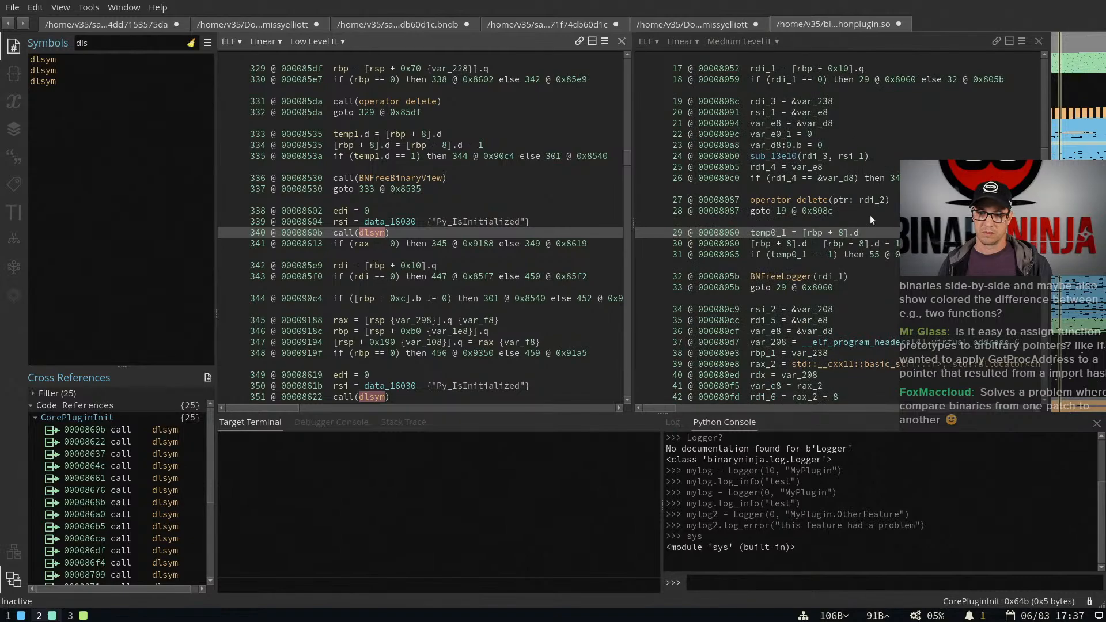
scroll(862, 242, "down", 10)
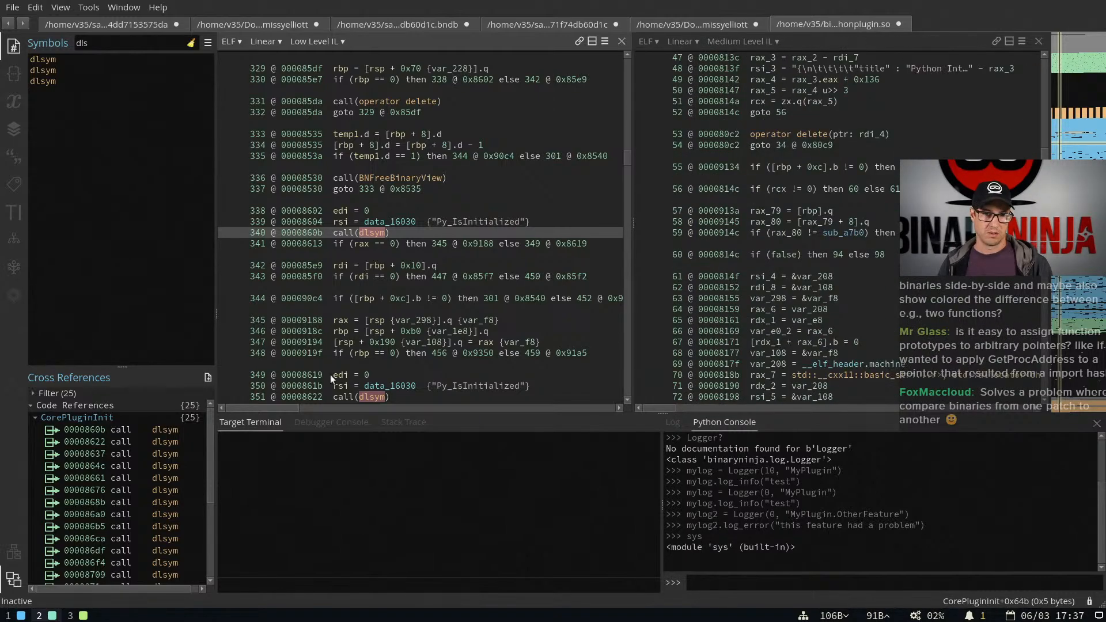
left_click(347, 232)
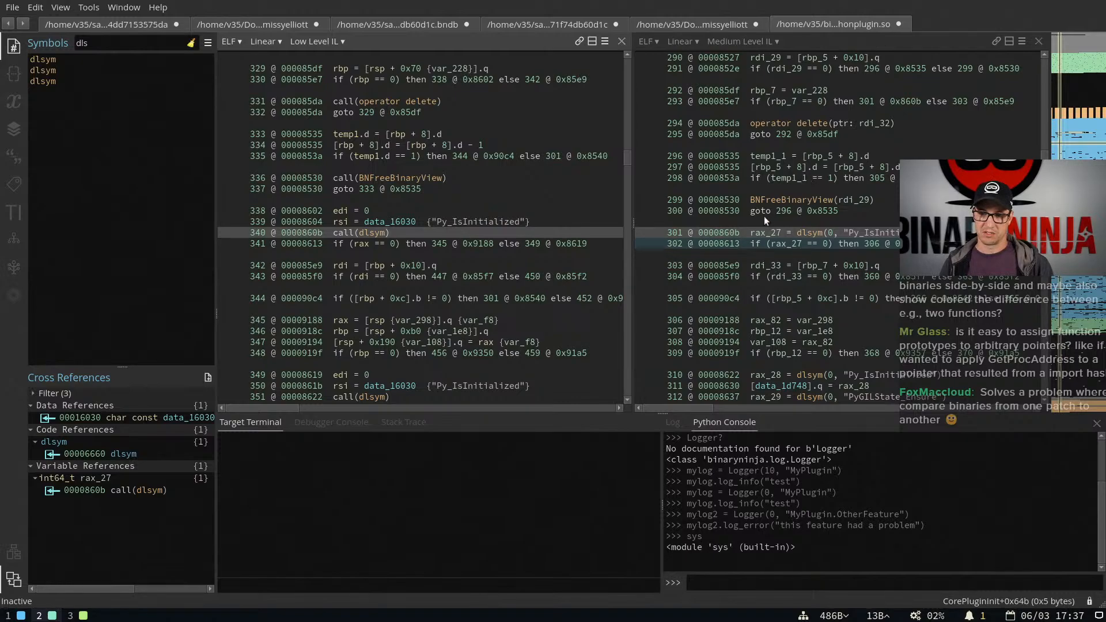
left_click(814, 232)
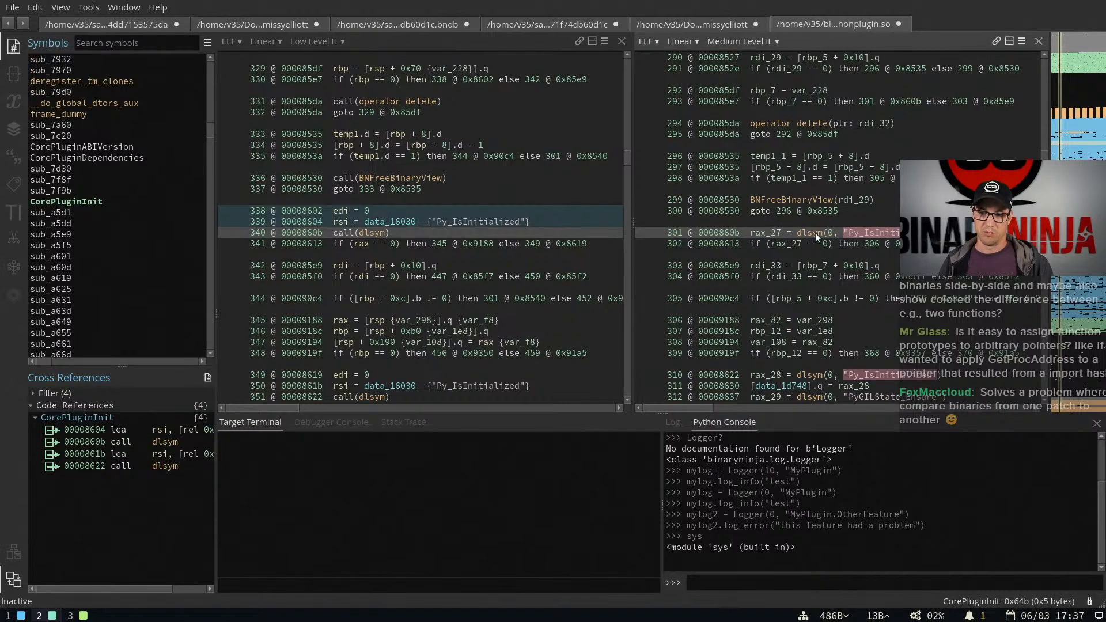
left_click(855, 233)
Switch to the browser, search the web for "py_isinitialized" in a new tab, and open the Python Docs result
key("super+3")
key("ctrl+t")
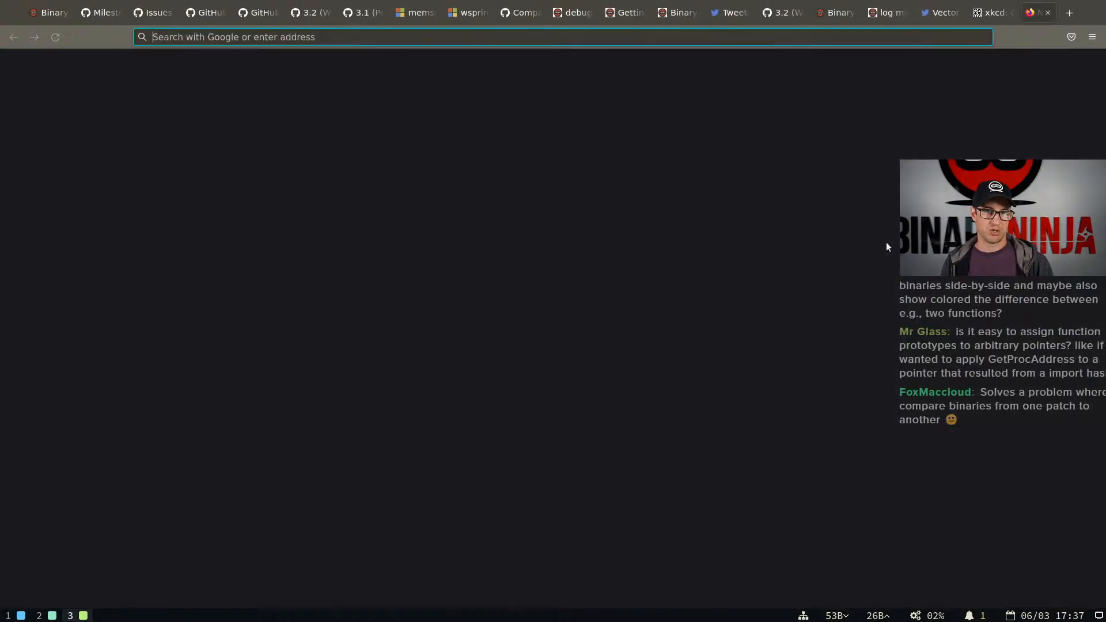
type("py_isiniti")
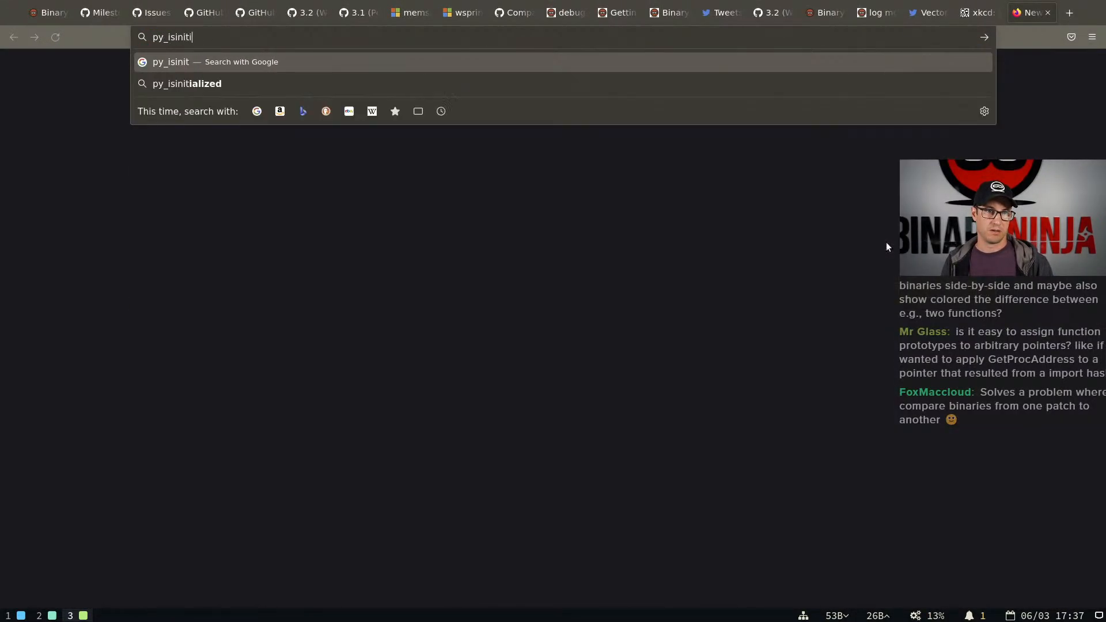
type("alized")
key("Return")
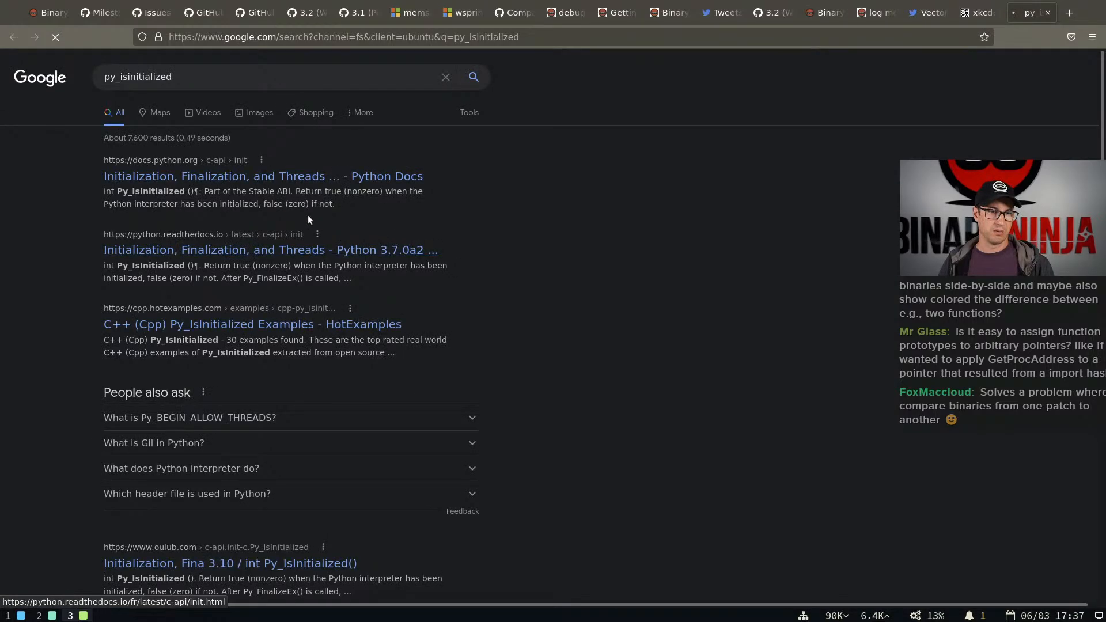
left_click(257, 181)
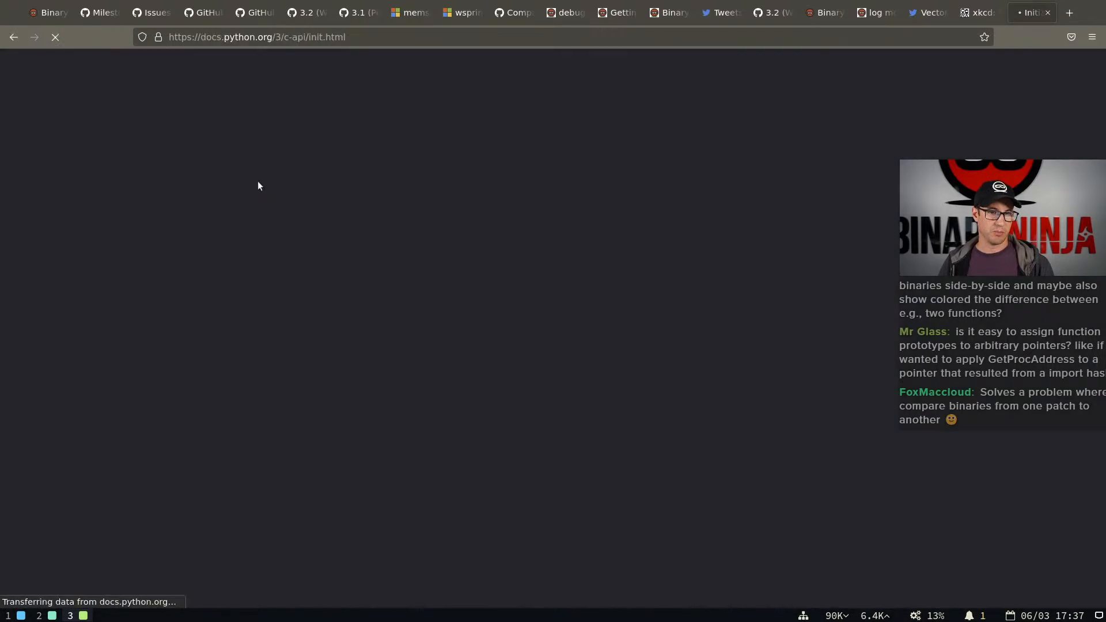
Find "py_isinit" on the page, follow the Py_IsInitialized() link, and read its prototype and the neighbouring functions
key("ctrl+f")
type("py")
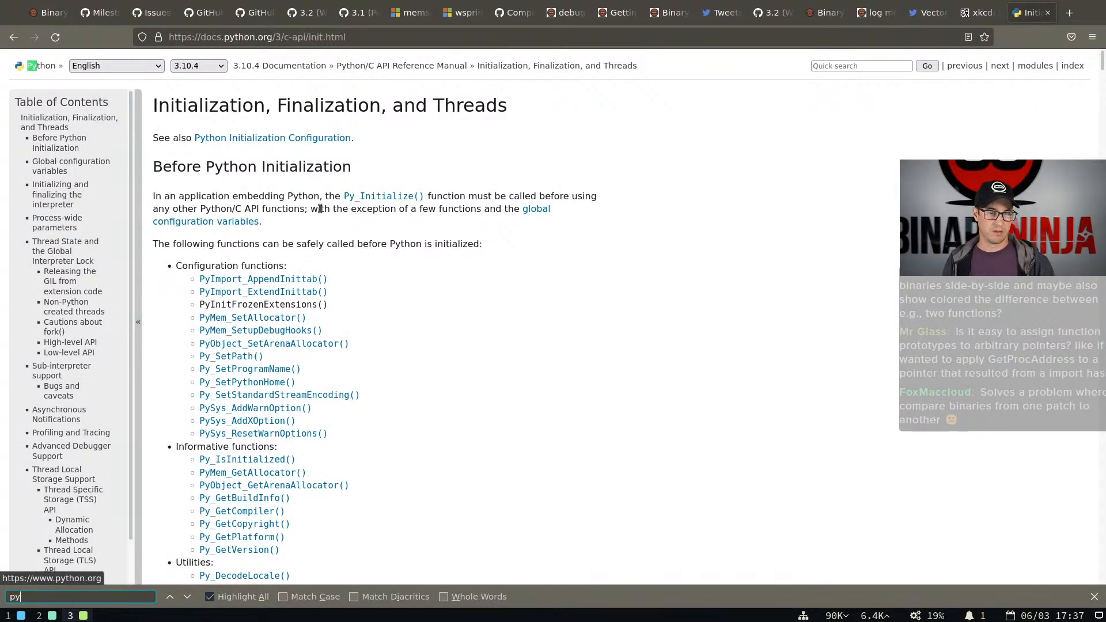
type("_isinit")
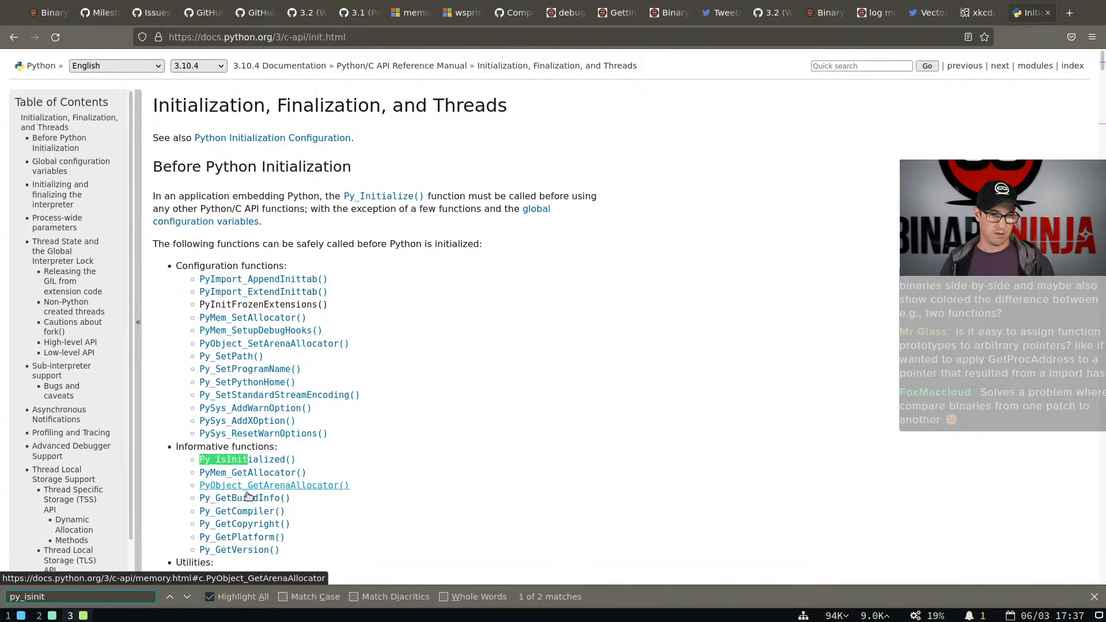
left_click(247, 459)
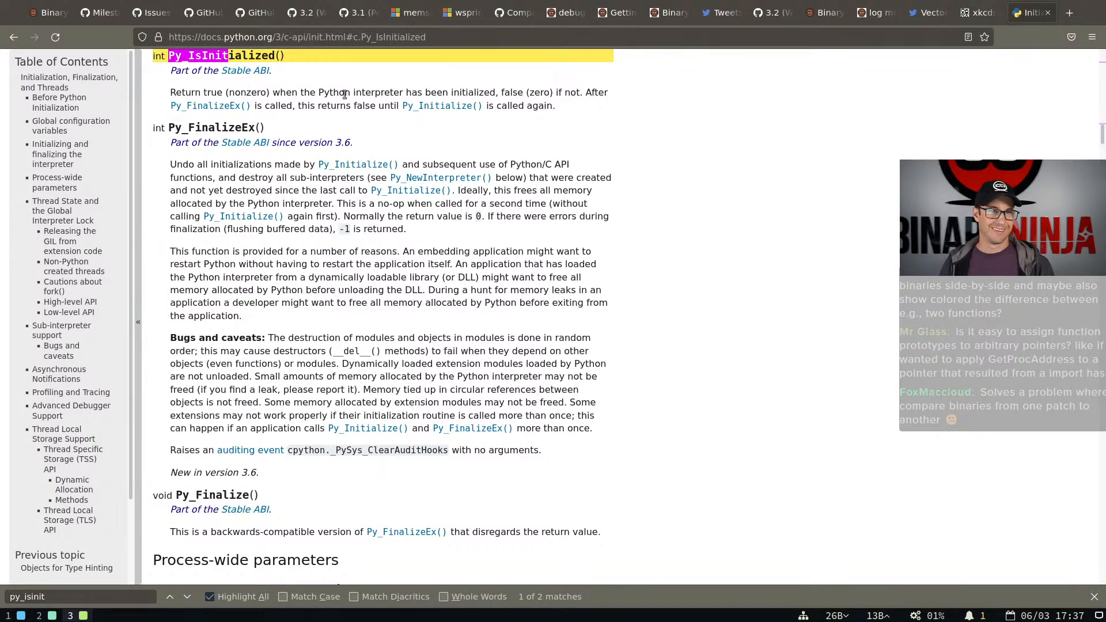
scroll(333, 167, "up", 5)
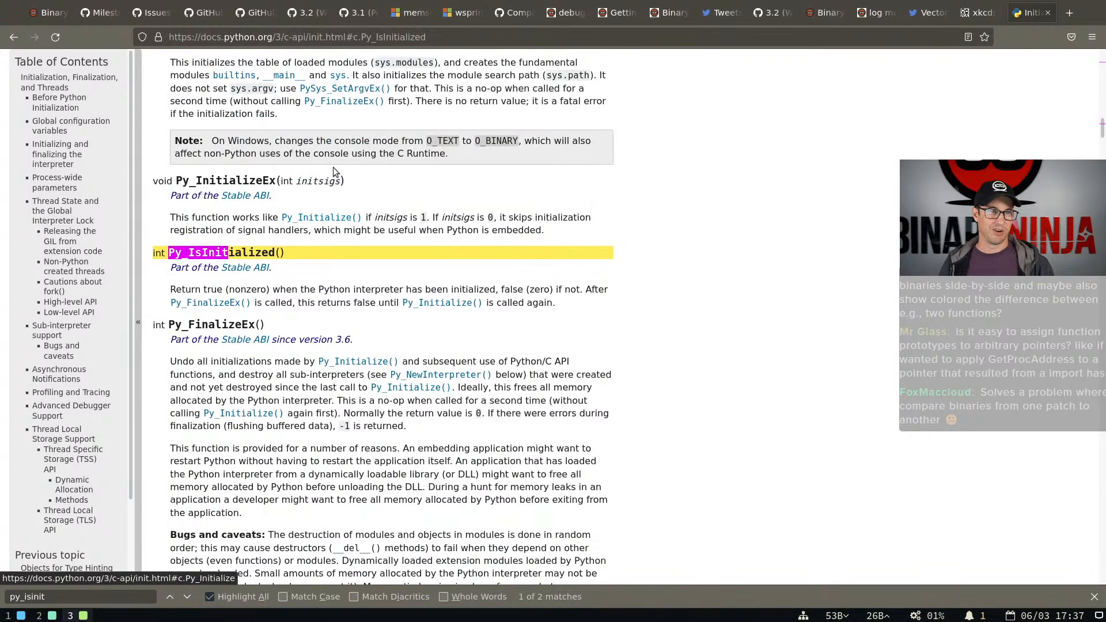
scroll(334, 171, "up", 5)
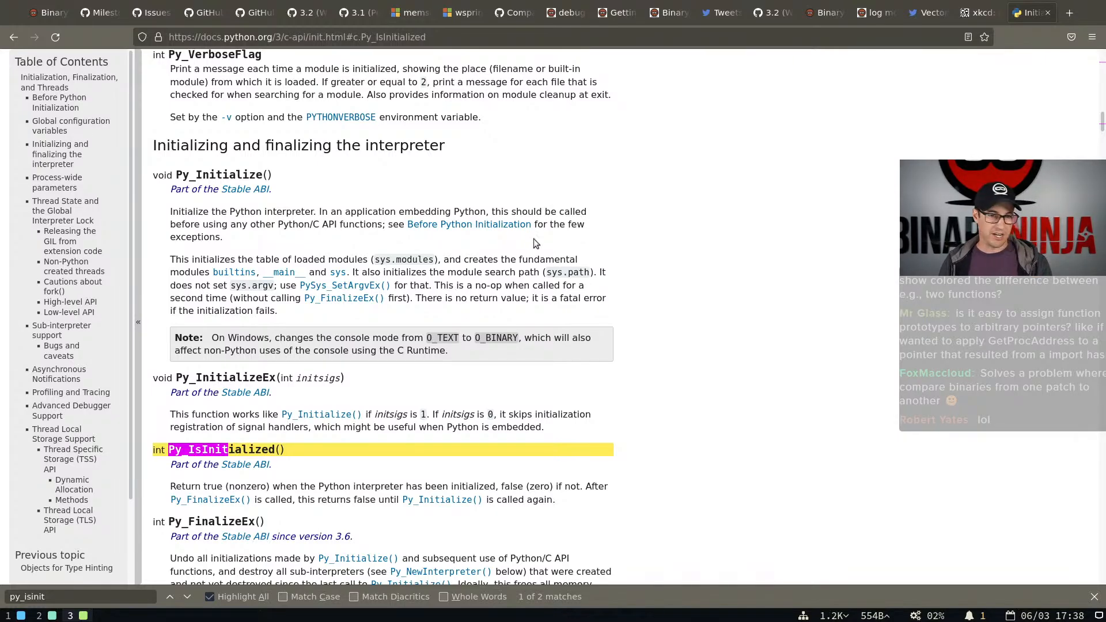
Return to Binary Ninja and select the dlsym call at 00008676 in CorePluginInit that resolves PyObject_GetAttrString
key("super+1")
key("super+2")
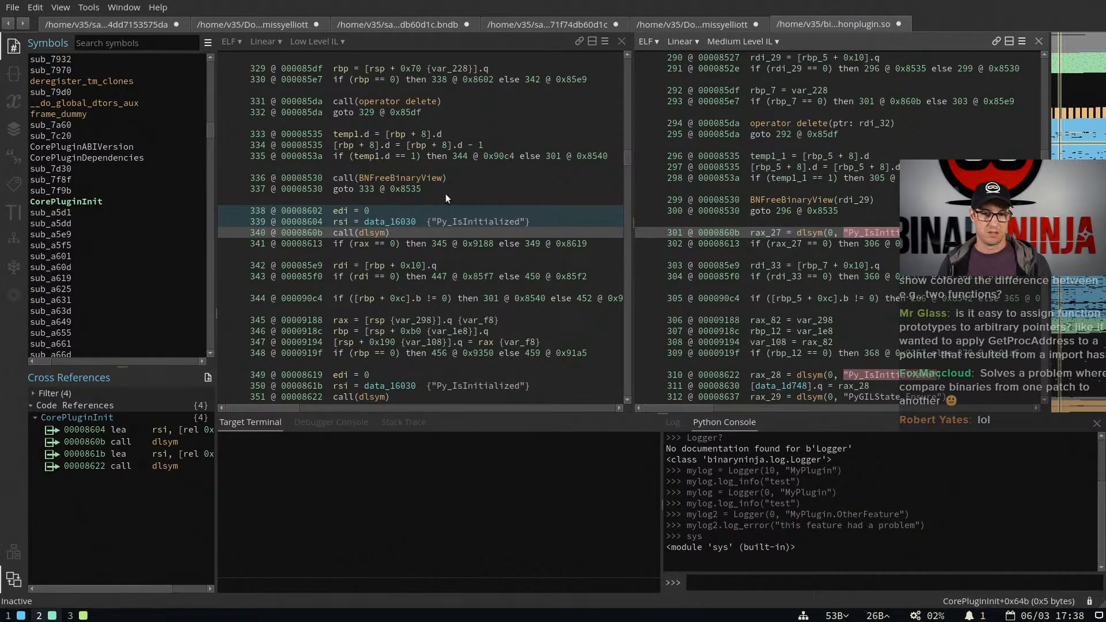
scroll(459, 247, "down", 5)
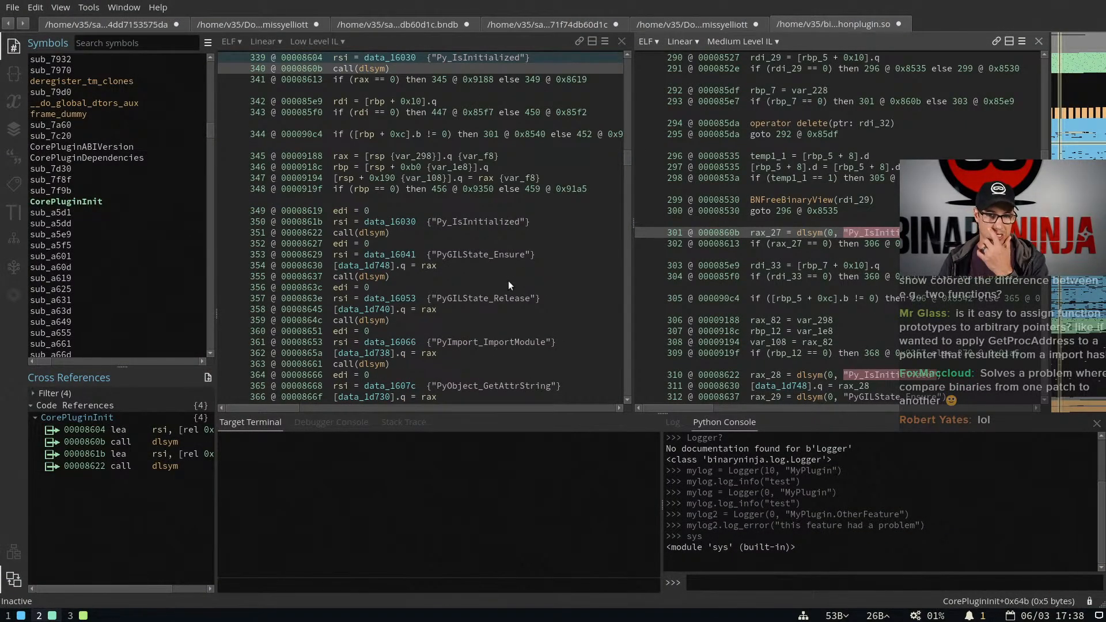
scroll(504, 287, "down", 2)
left_click(520, 316)
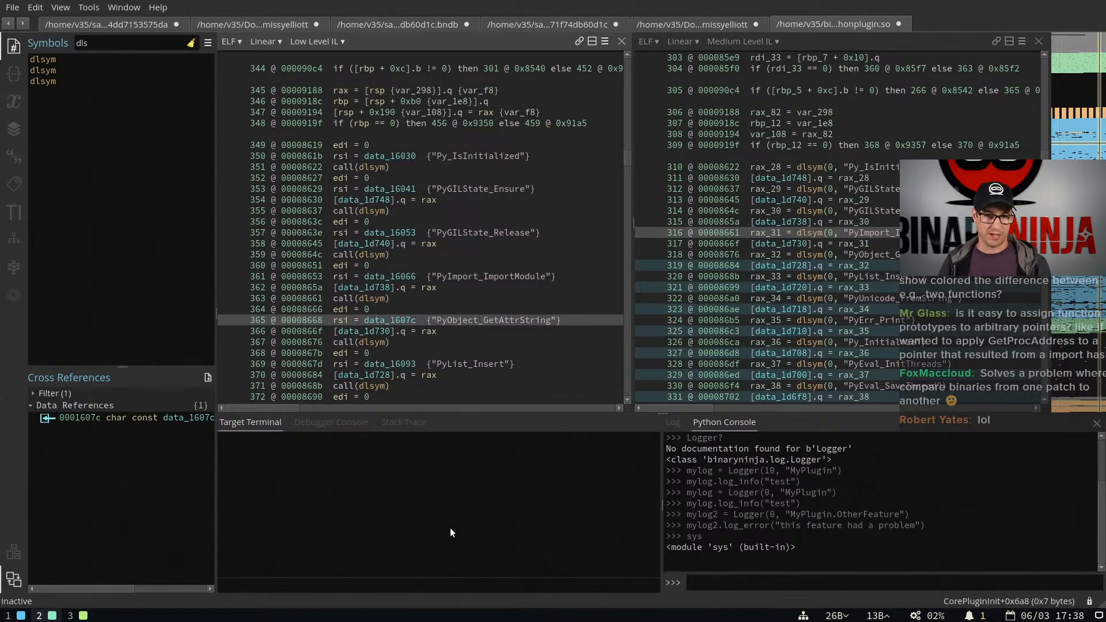
left_click(423, 583)
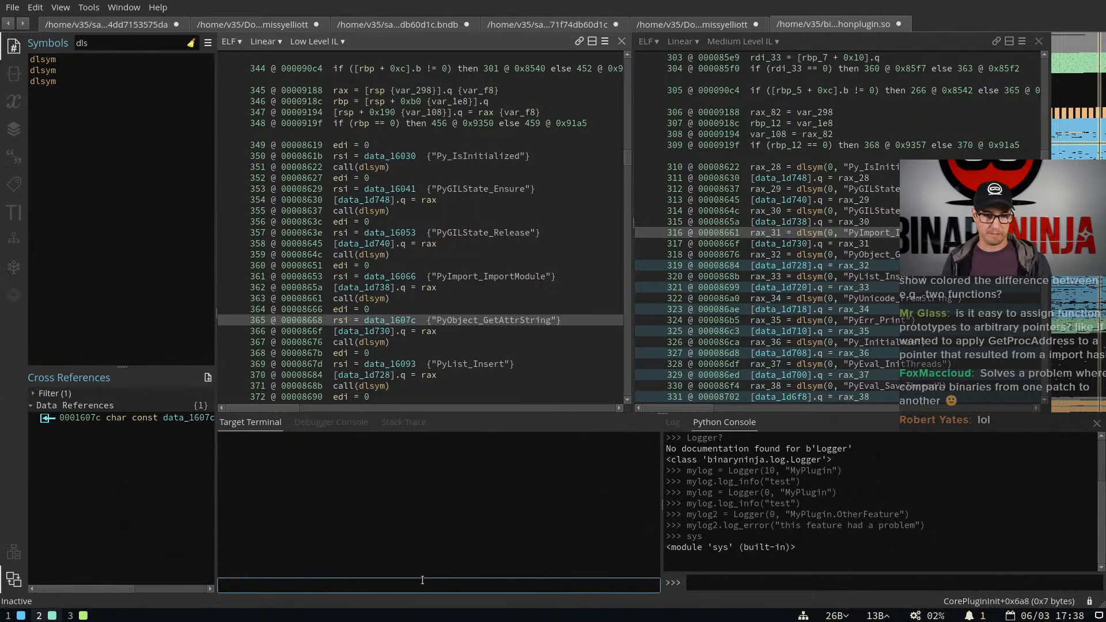
left_click(806, 582)
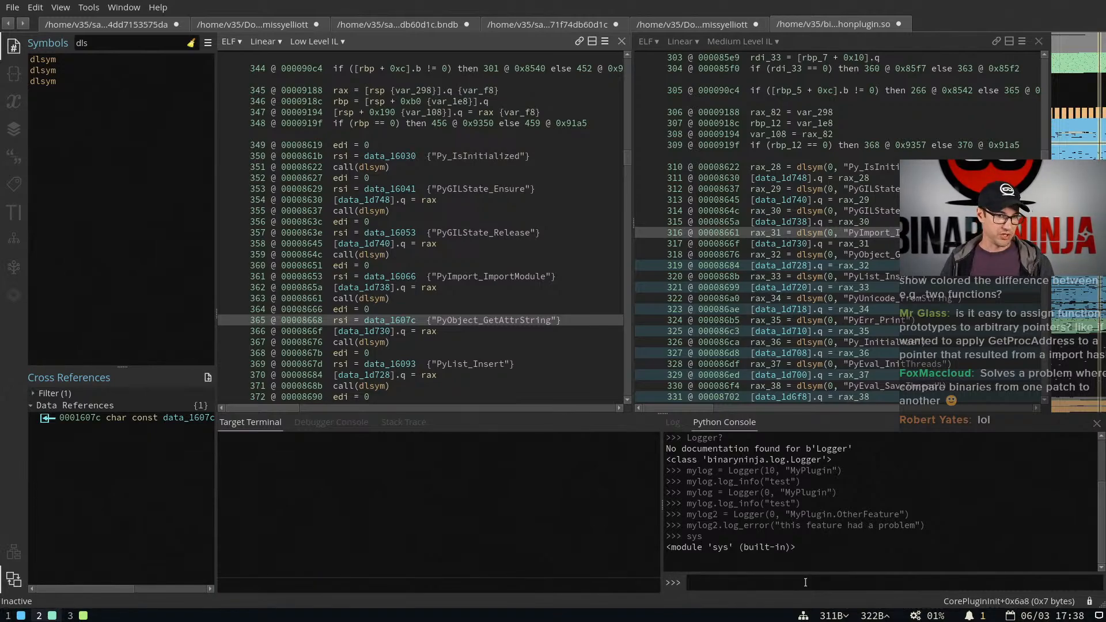
left_click(394, 320)
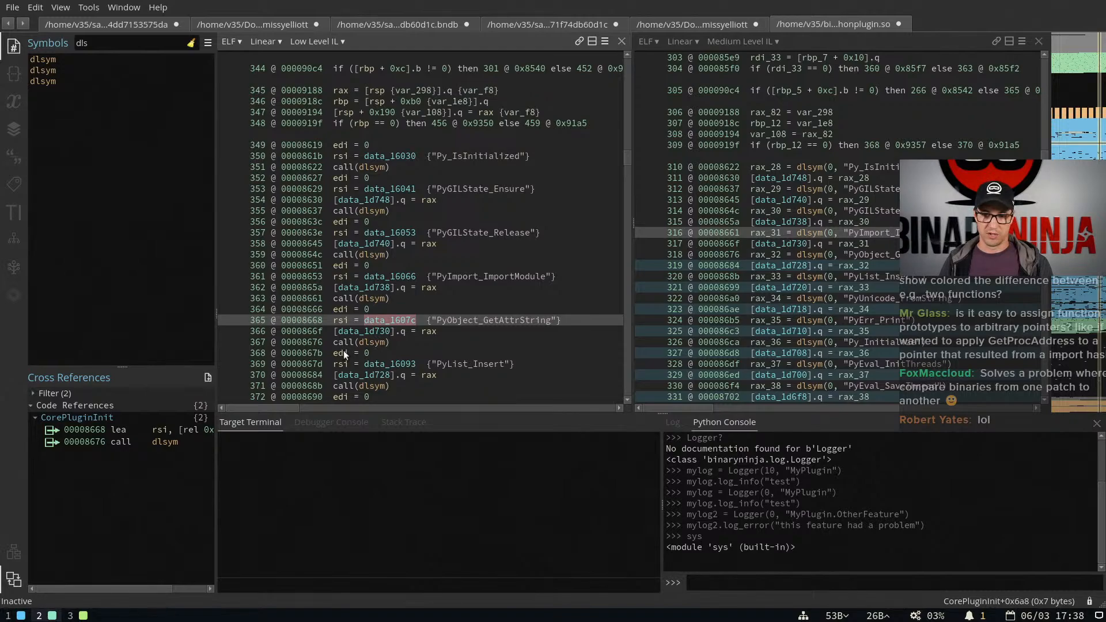
left_click(369, 342)
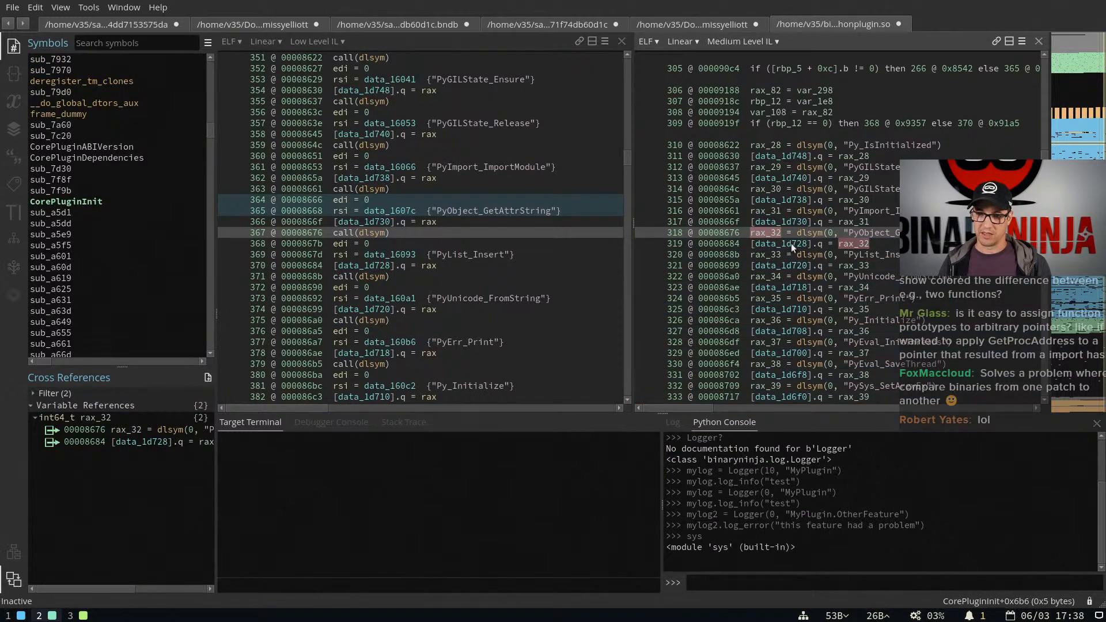
Go to data_1d728 and set its type to void* PyObject_GetAttrString(void* o, const char* attr_name)
double_click(791, 243)
left_click(787, 147)
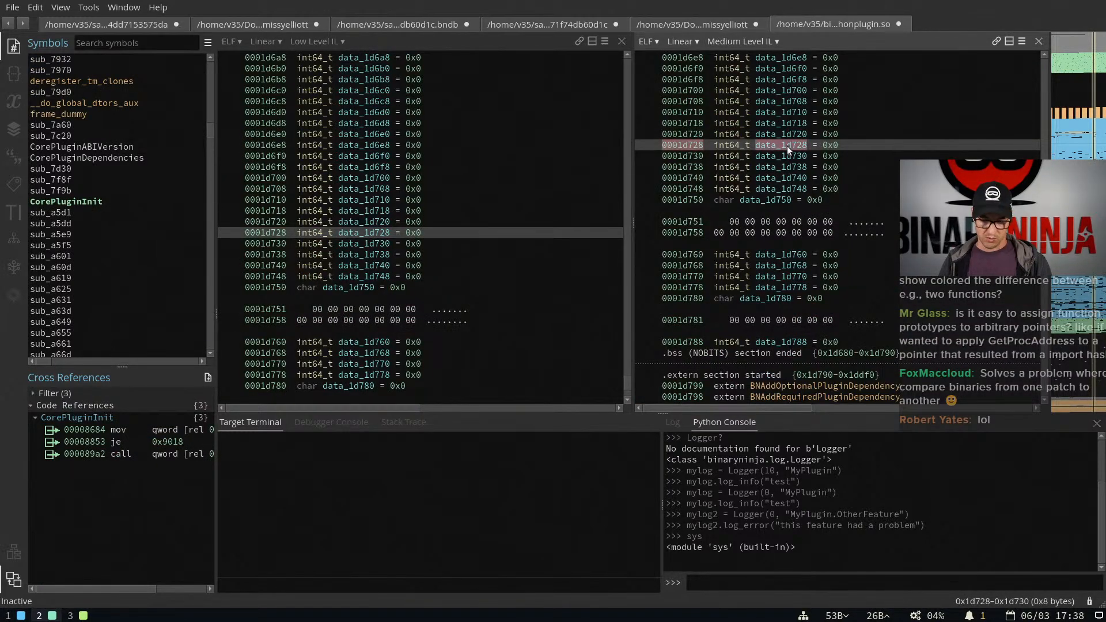
key("y")
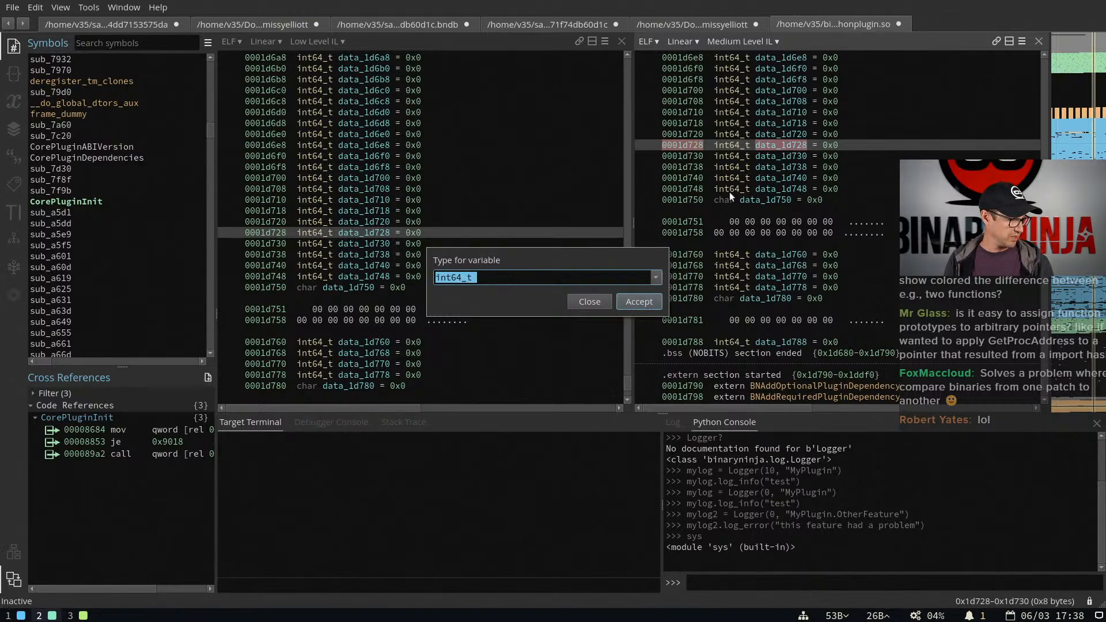
type("void")
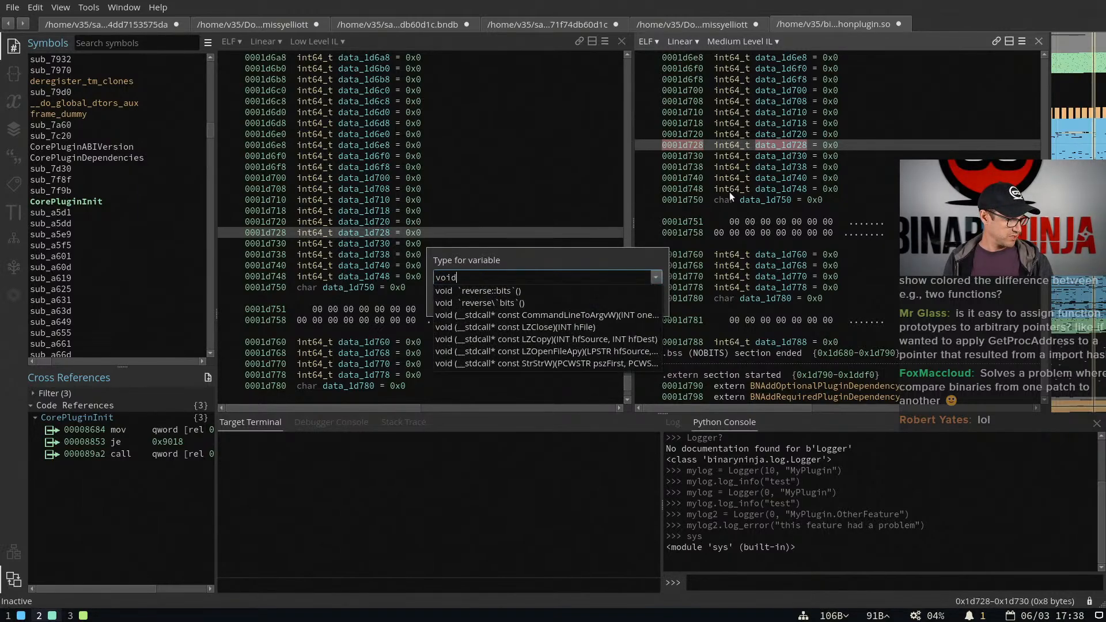
type("* PyObject")
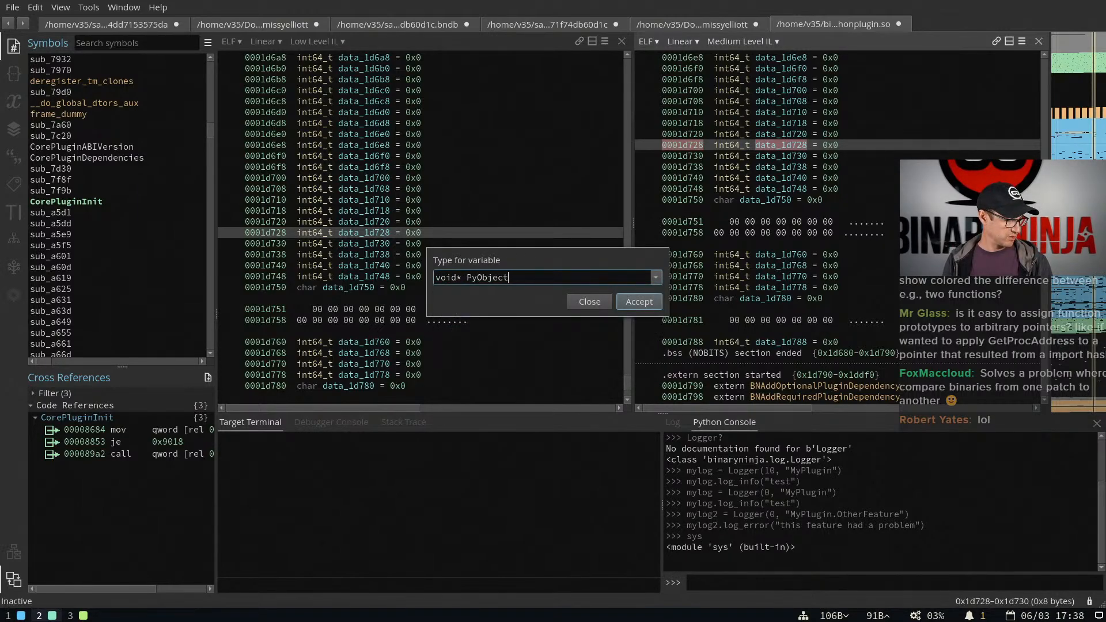
type("_GetAttrString(v")
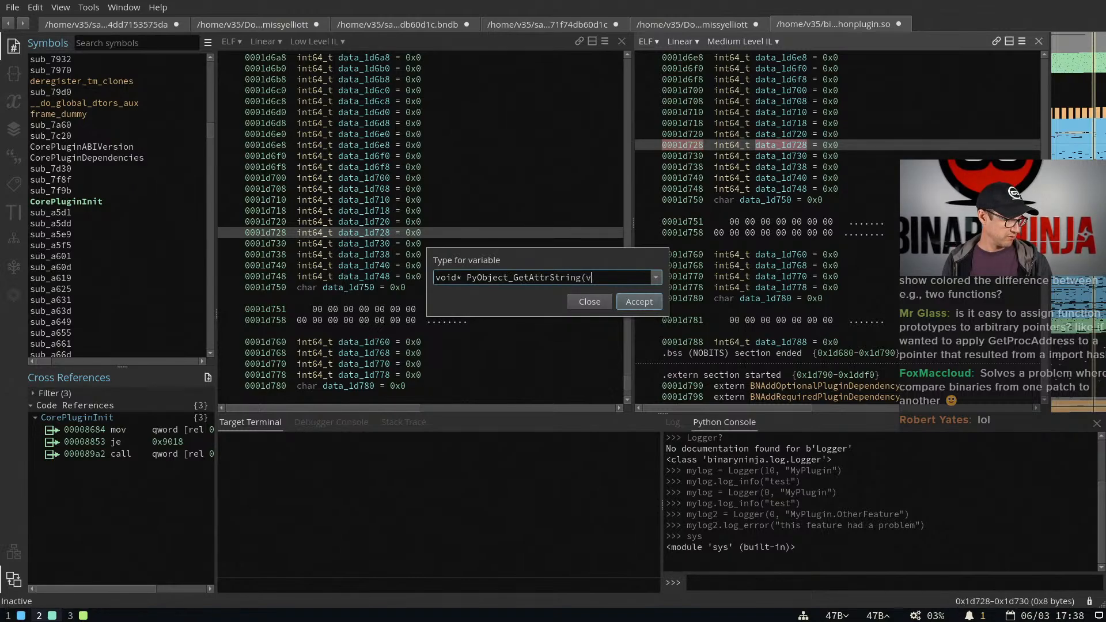
type("oid* o, const char* attr_name)")
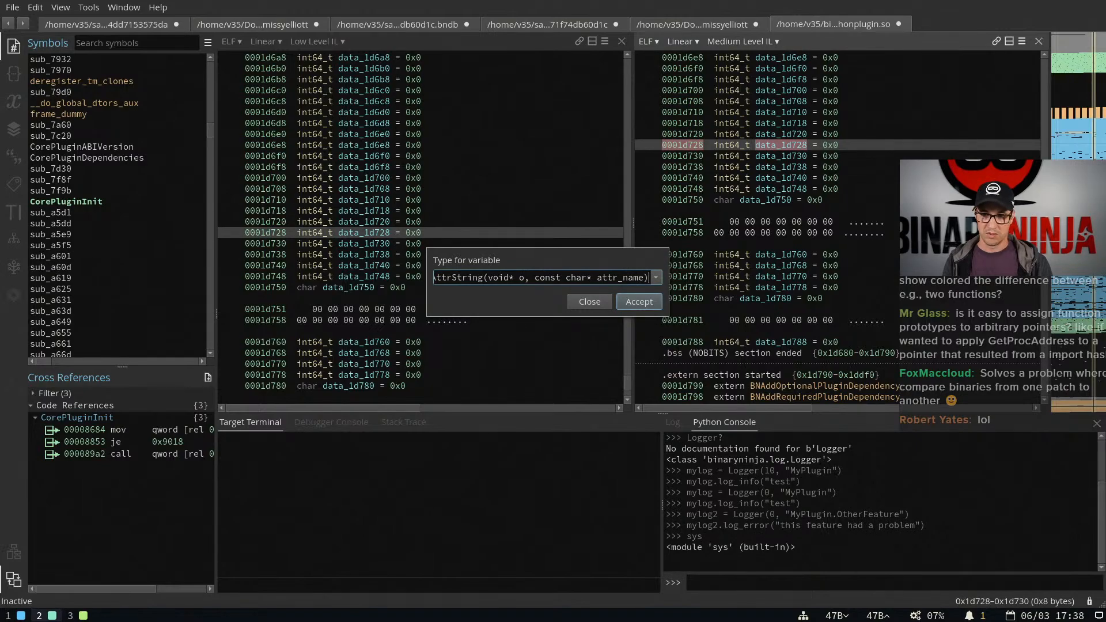
key("Return")
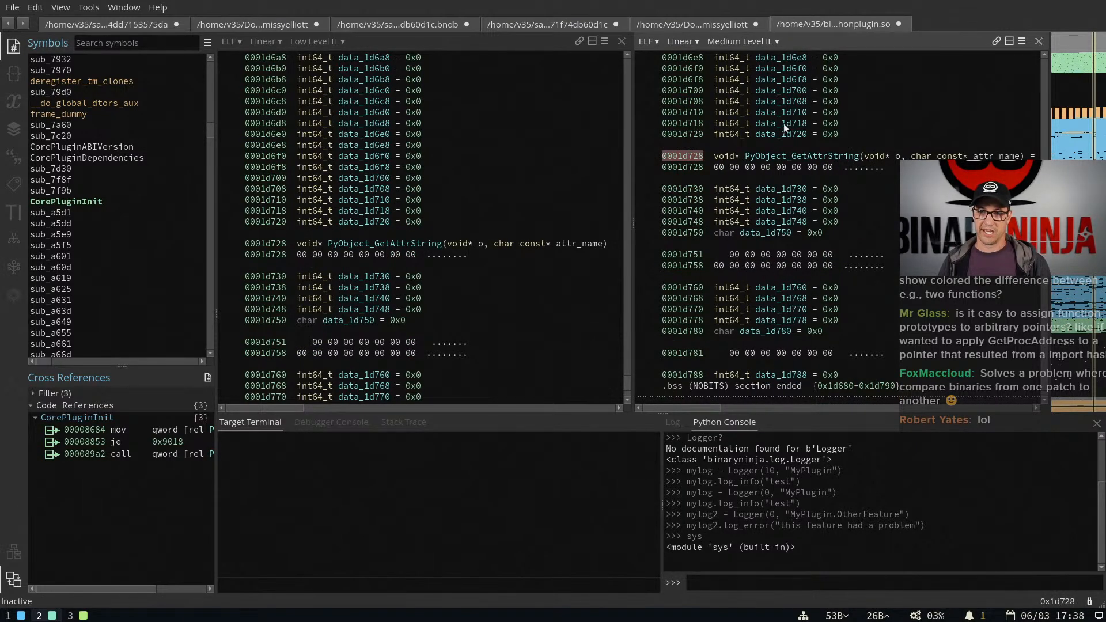
left_click(790, 153)
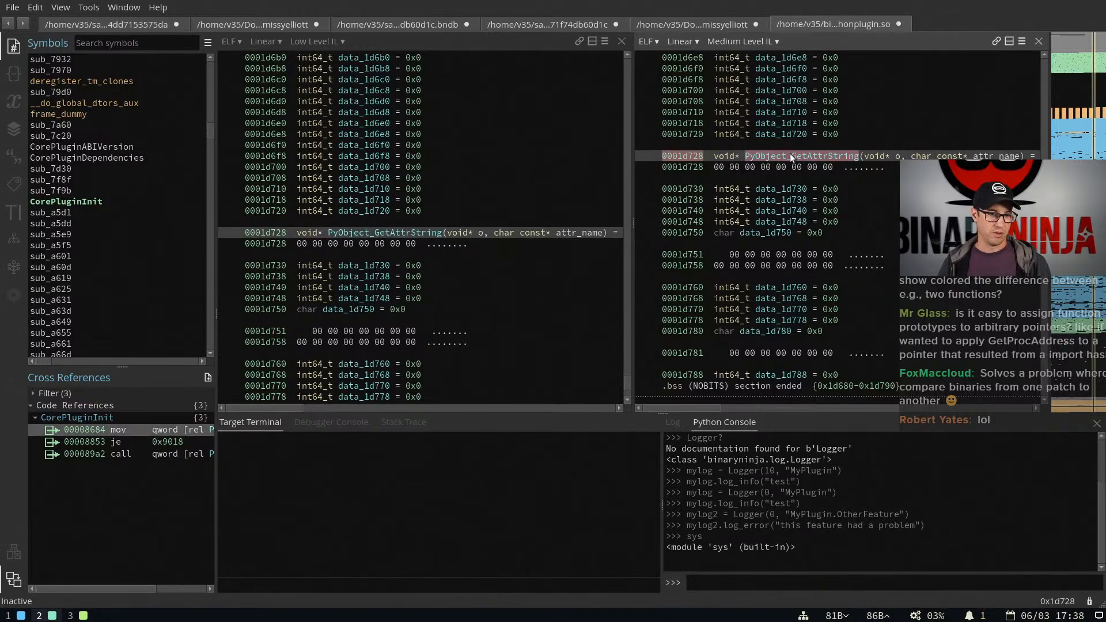
From the call reference at 000089a2 in CorePluginInit, set PyObject_GetAttrString's type to void* (*PyObject_GetAttrString)(void* o, char const* attr_name)
left_click(147, 454)
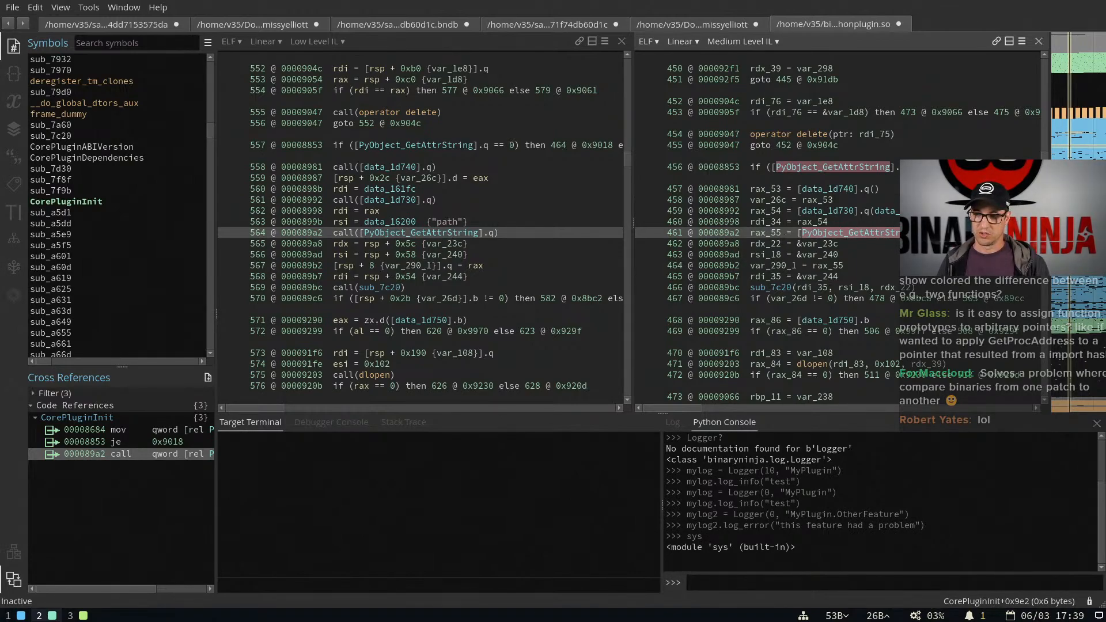
left_click(890, 233)
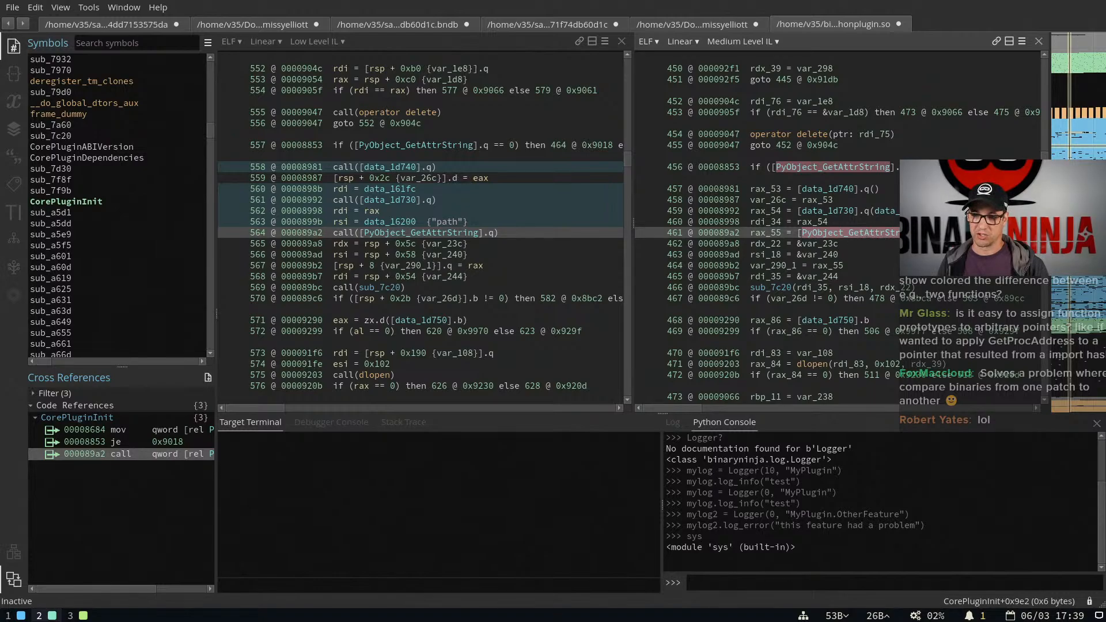
left_click(873, 232)
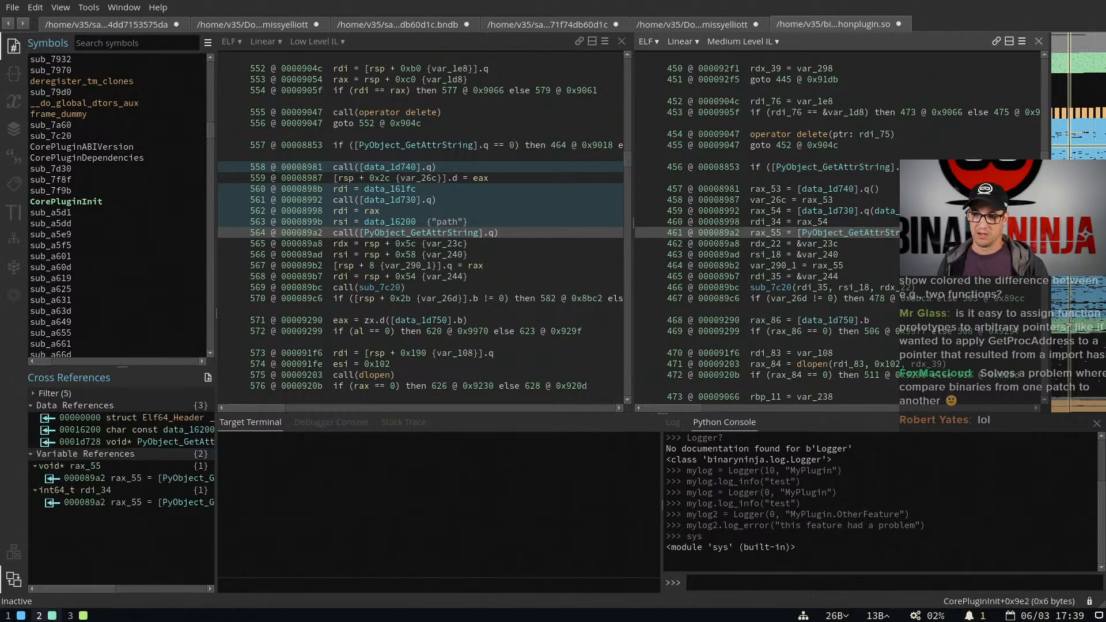
left_click(873, 233)
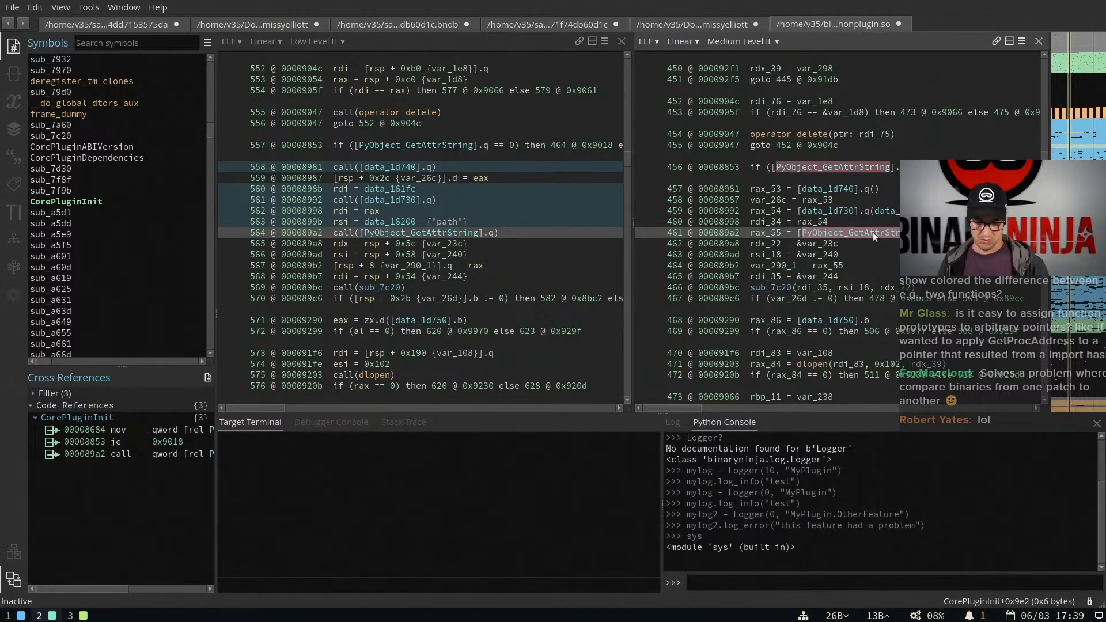
key("y")
left_click(563, 277)
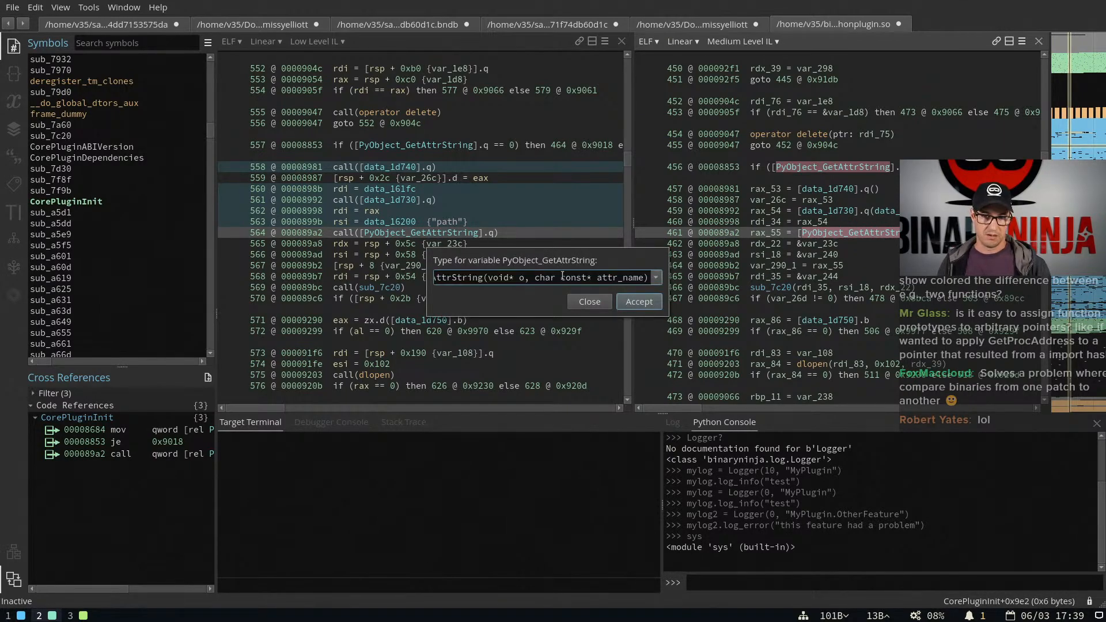
key("Home")
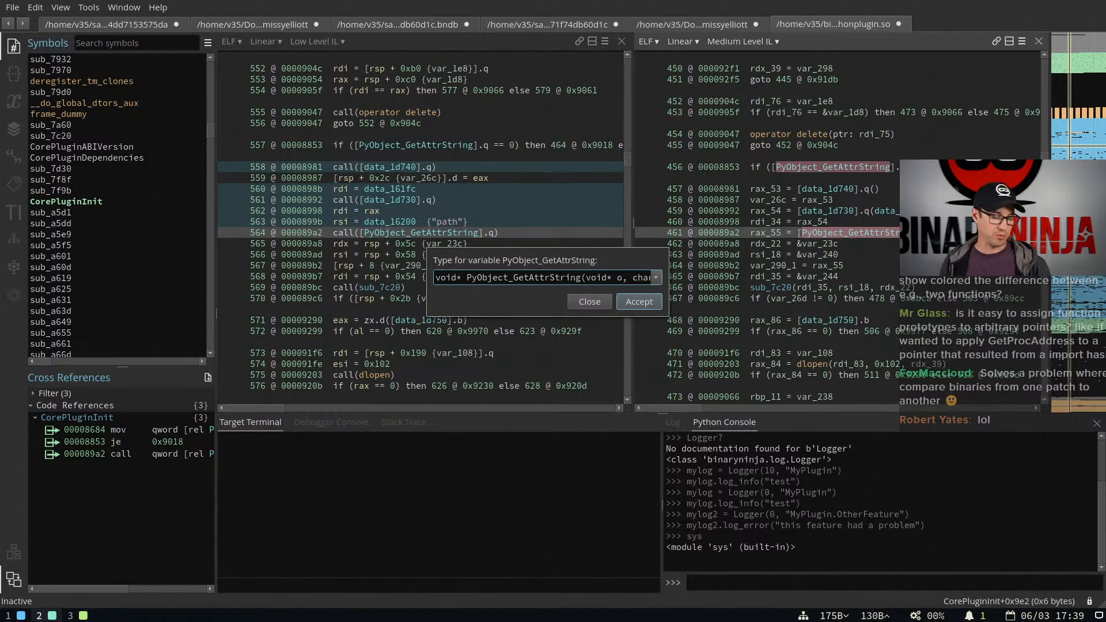
key("ctrl+Right")
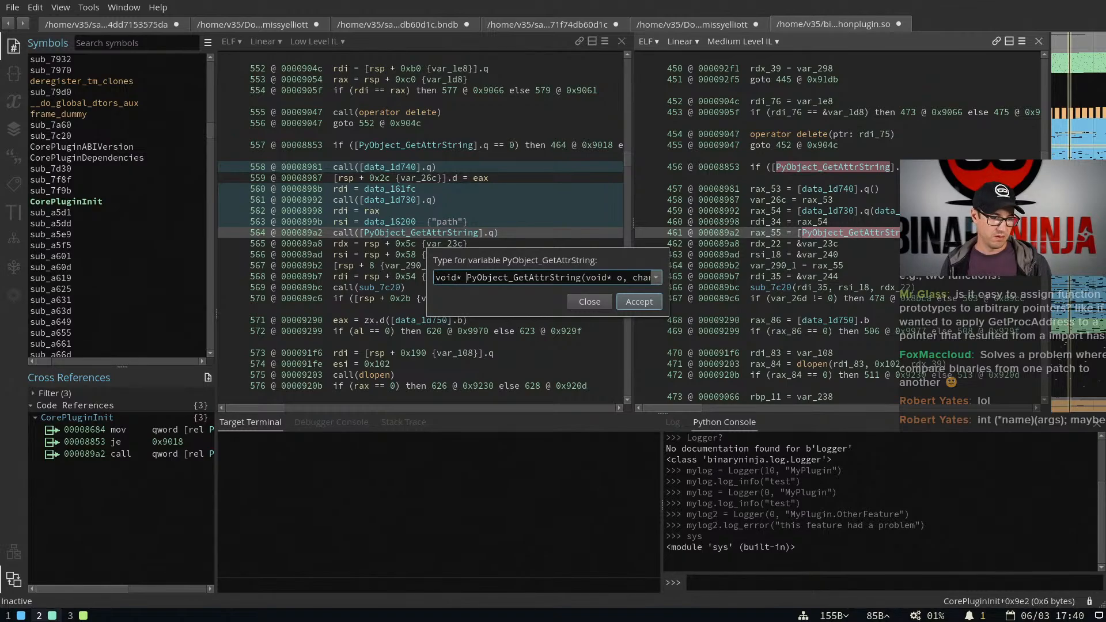
type("(")
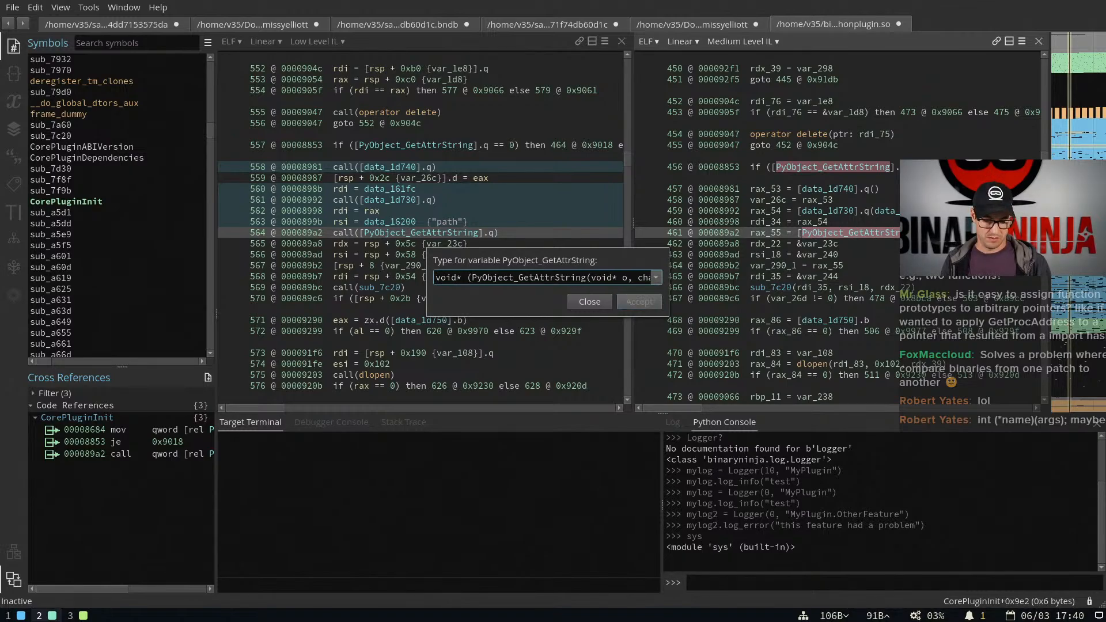
type("*")
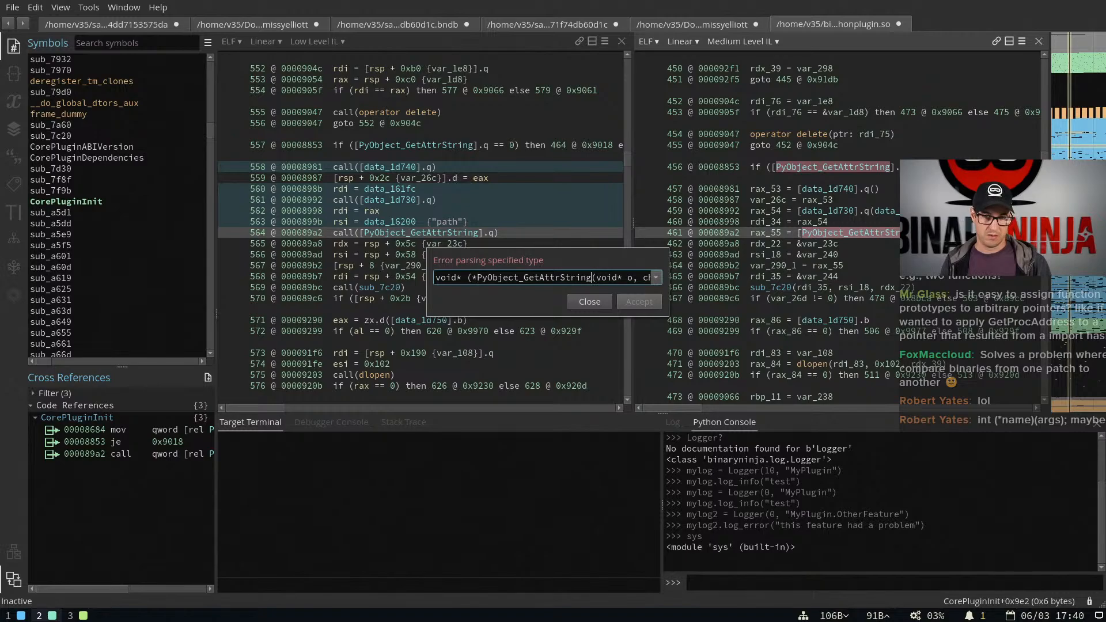
type(")")
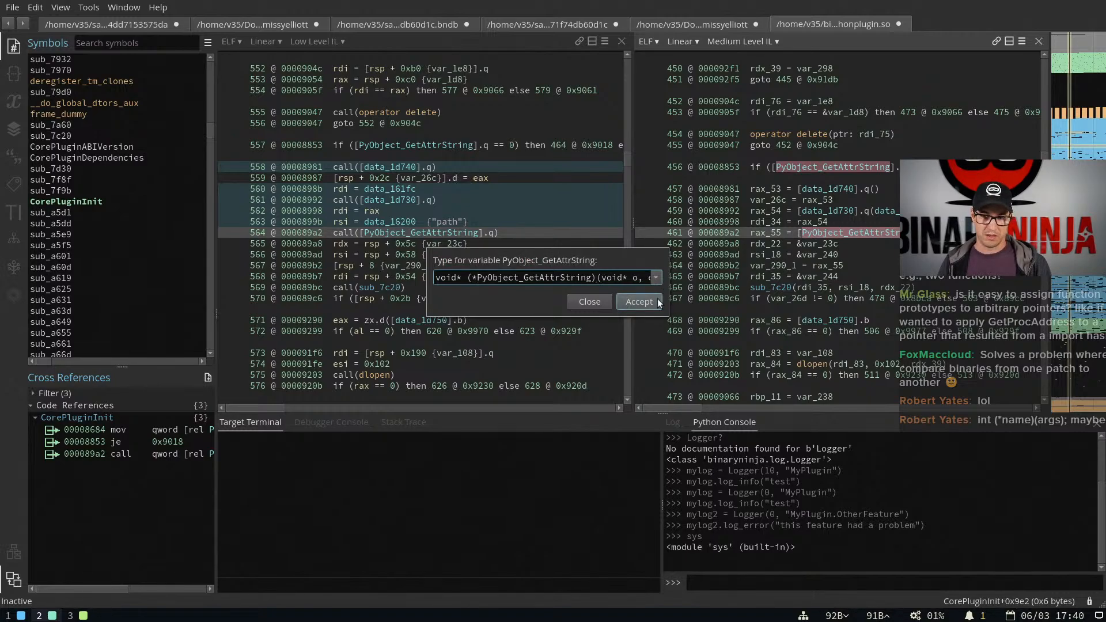
left_click(658, 302)
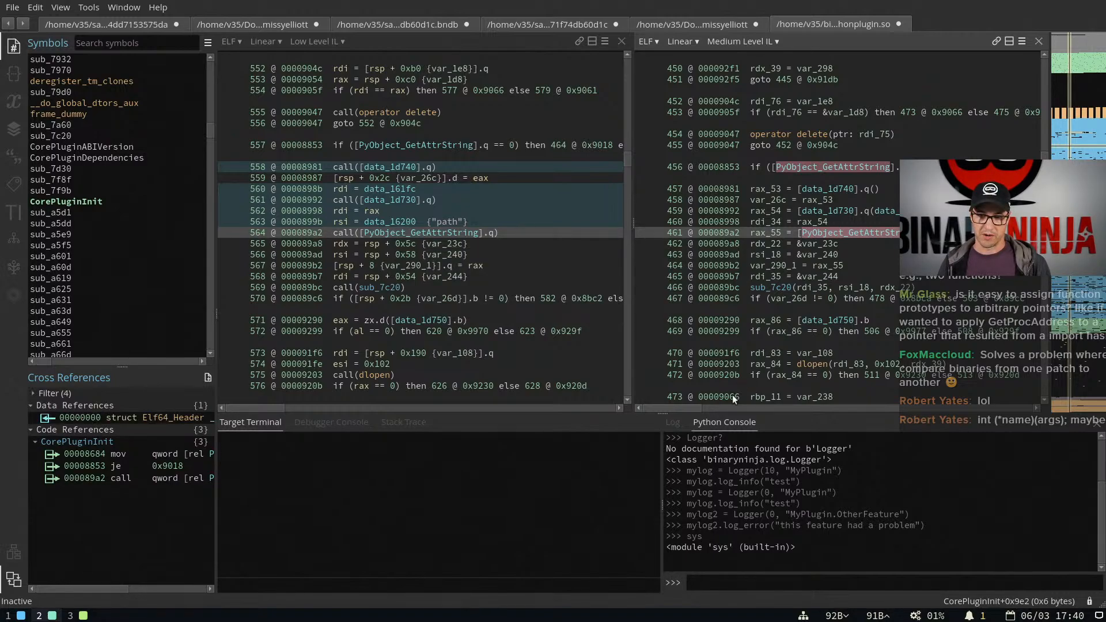
Examine the arguments of the PyObject_GetAttrString call at 000089a2 in the Medium Level IL, including rdi_34 and the string reference
left_click_drag(686, 406, 776, 405)
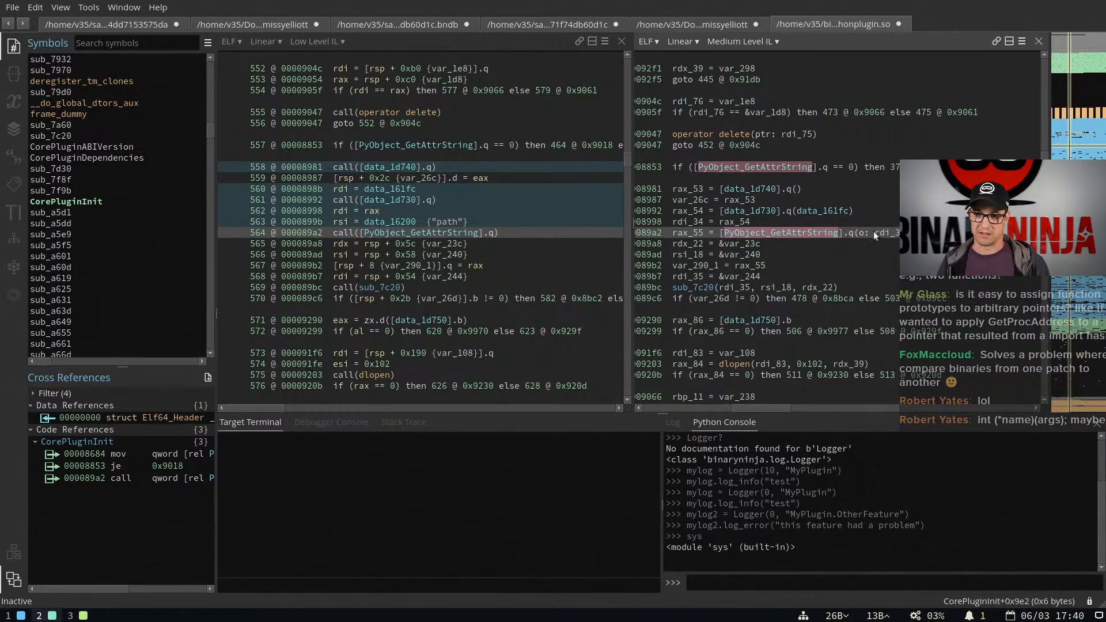
left_click(857, 232)
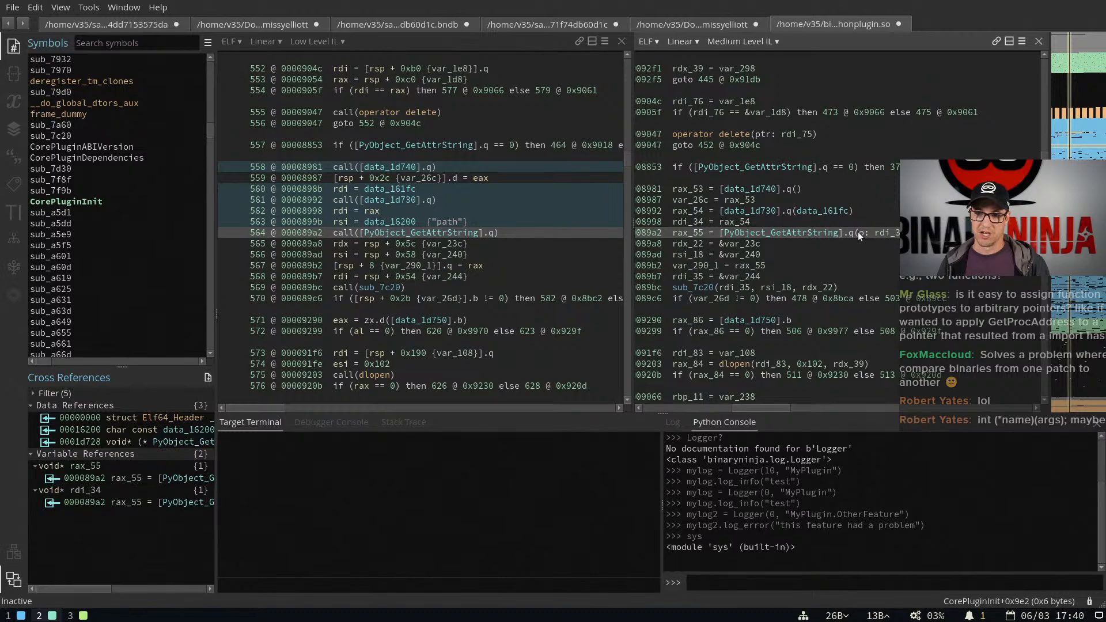
left_click(818, 233)
left_click(889, 233)
left_click(945, 233)
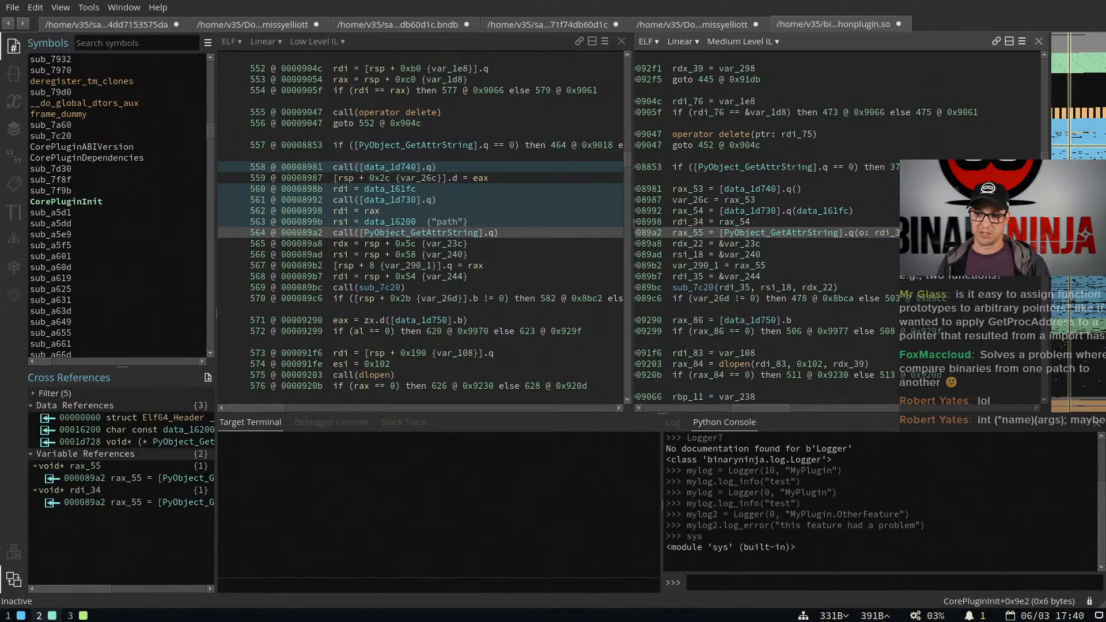
left_click(997, 233)
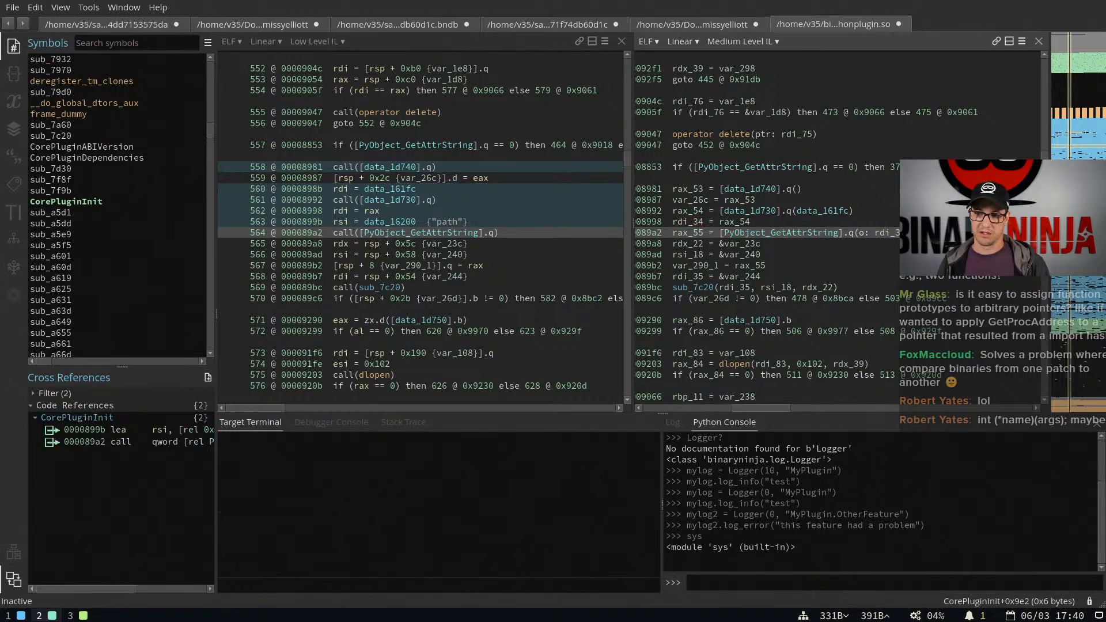
left_click(887, 233)
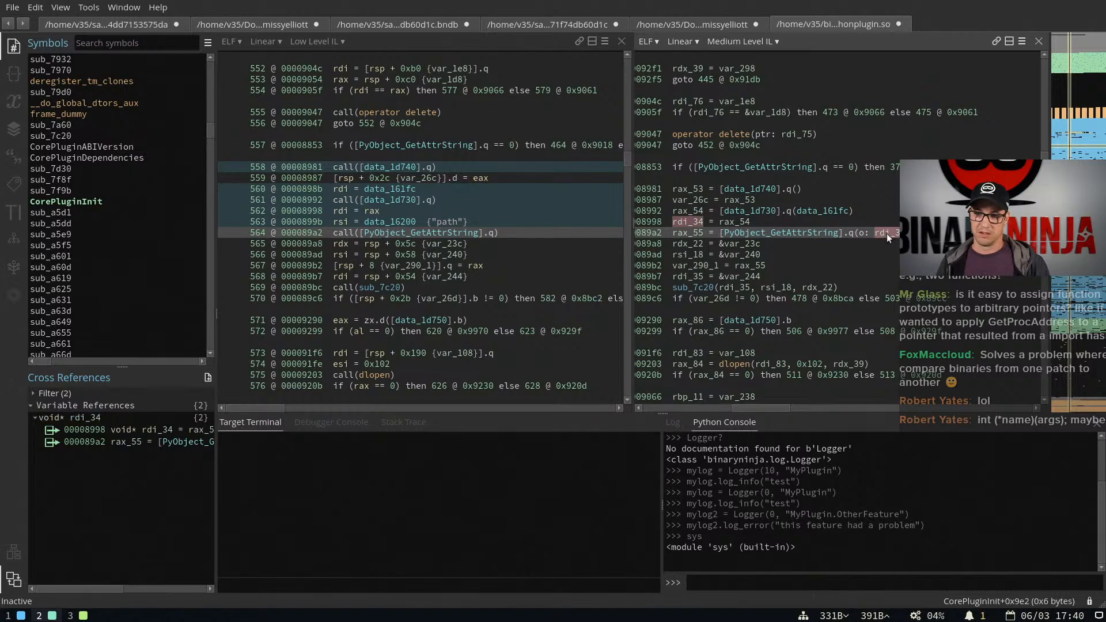
left_click(996, 233)
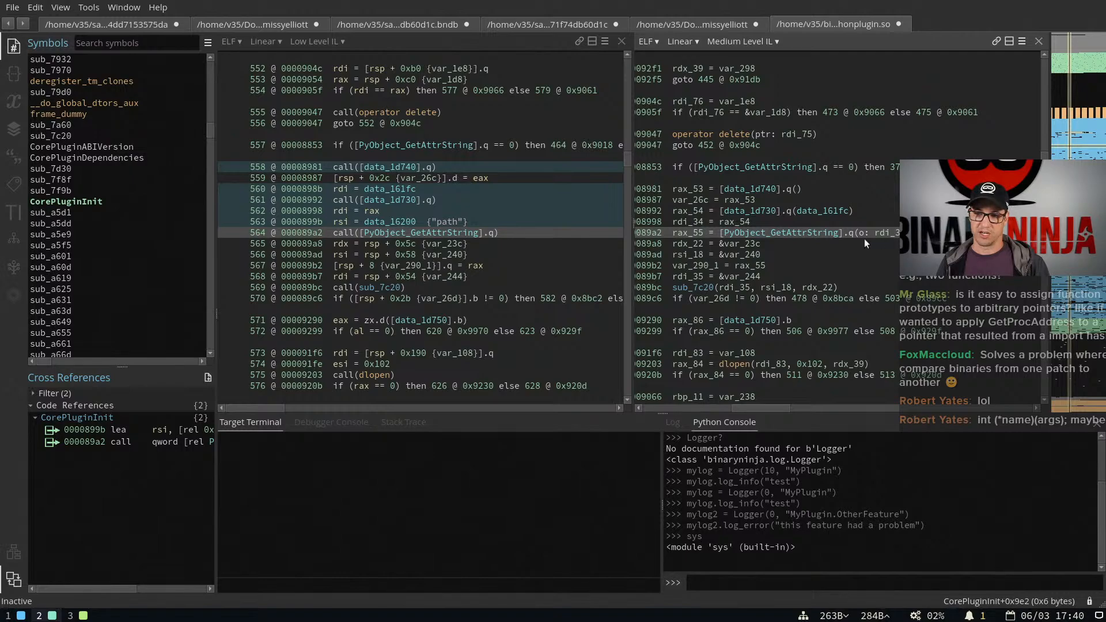
left_click(798, 233)
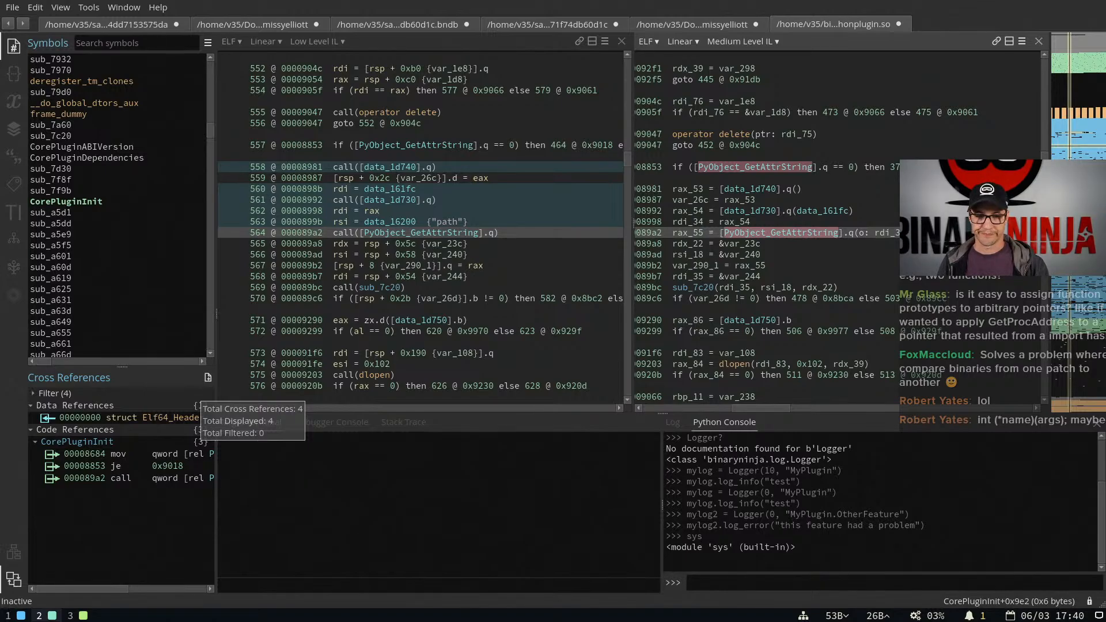
Switch to the browser and read the UI features and fixes in the Binary Ninja 3.1 release post
key("super+1")
key("super+3")
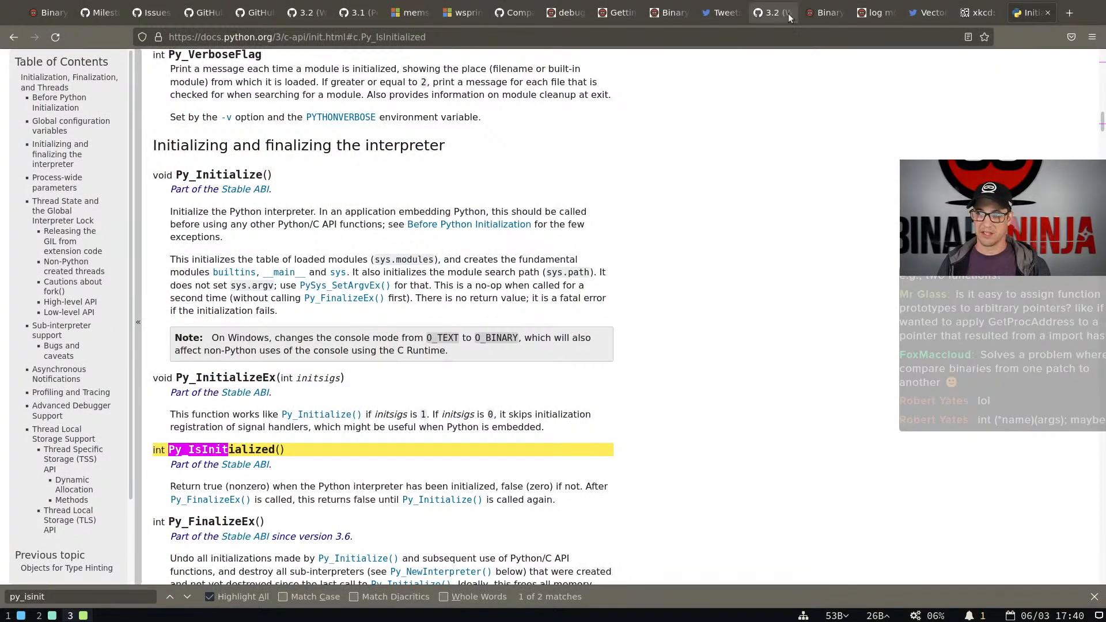
left_click(828, 12)
scroll(802, 299, "down", 3)
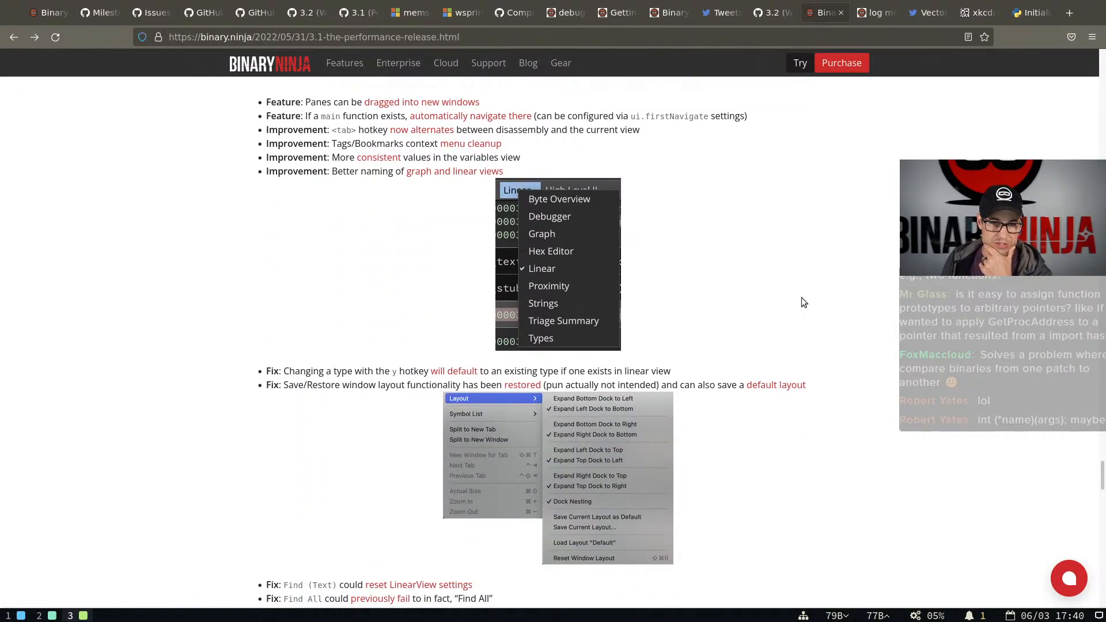
scroll(802, 298, "down", 3)
Return to Binary Ninja and review the window layout options without choosing one
key("super+2")
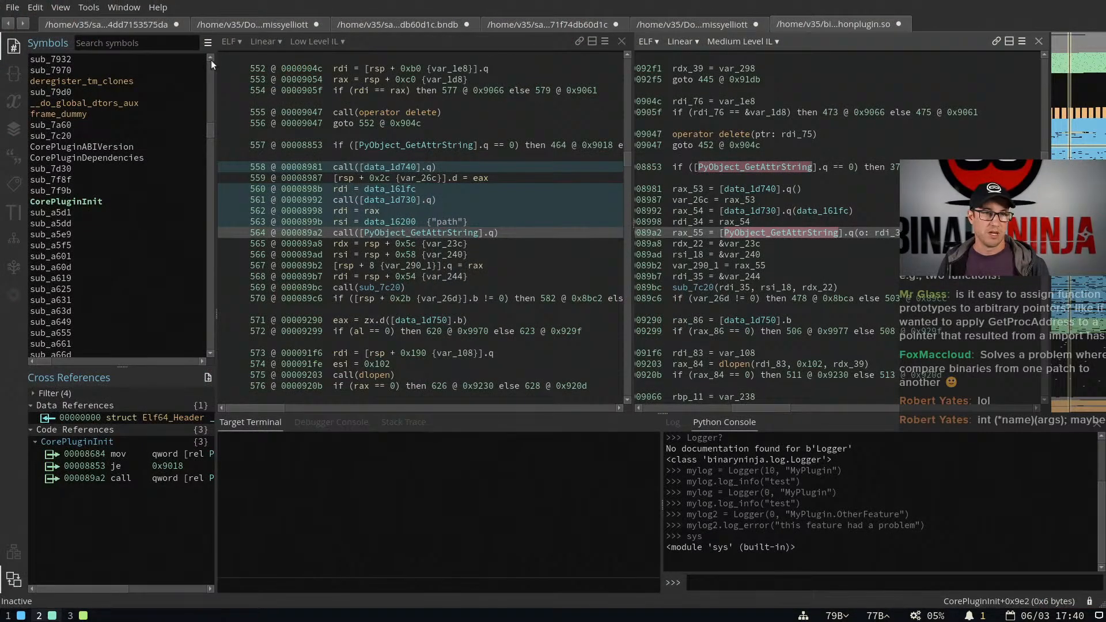
left_click(92, 9)
mouse_move(124, 8)
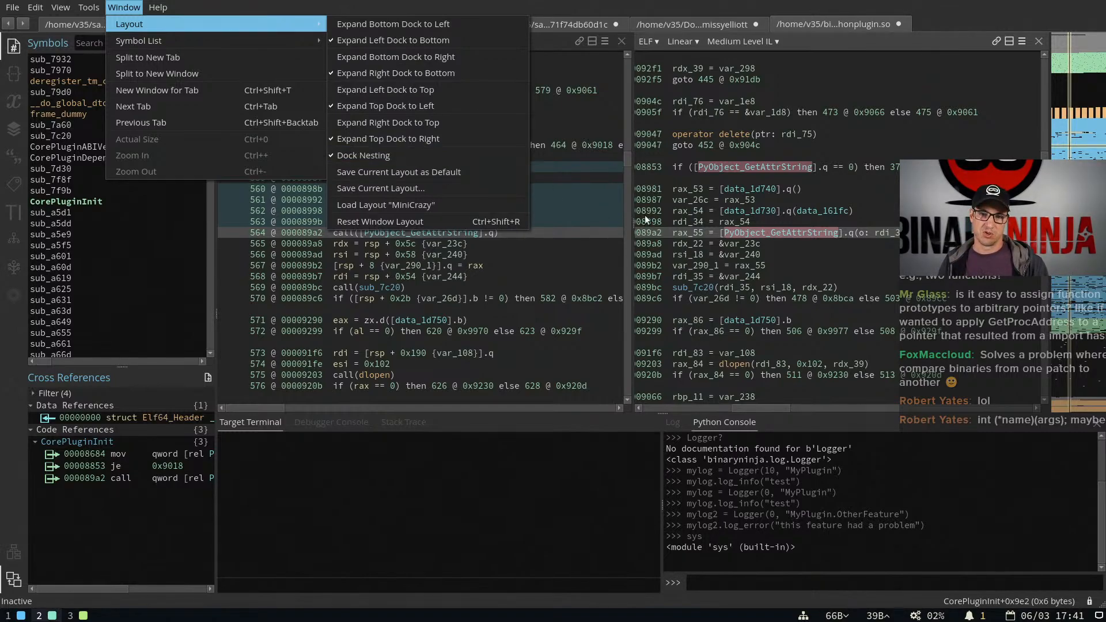
key("Escape")
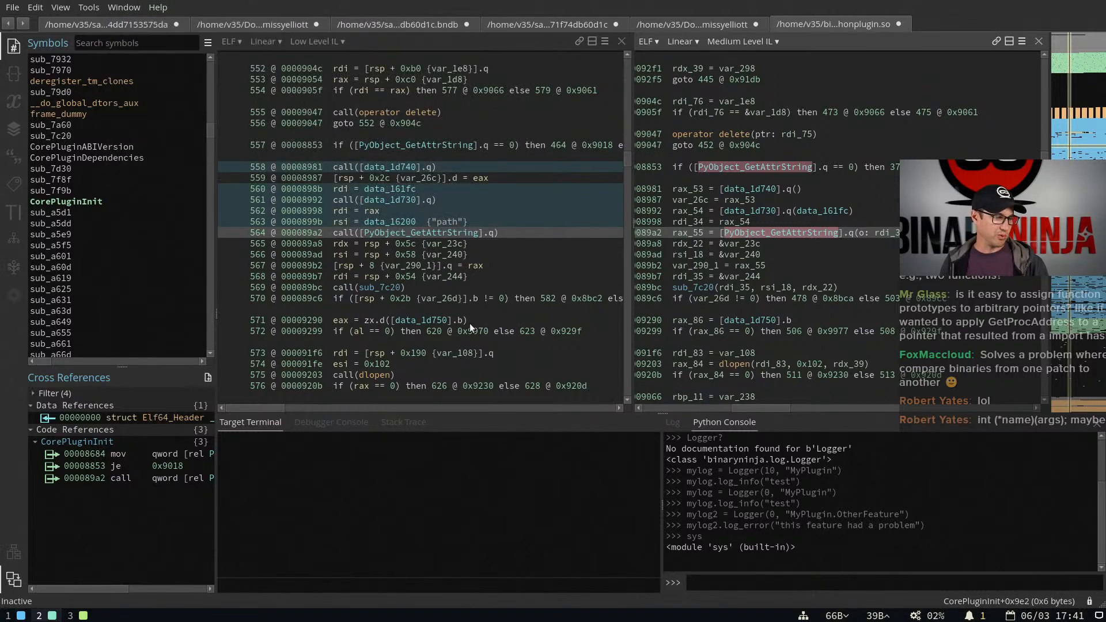
Search the settings for "prefer", review Preferred Location for New Panes, and close the settings
key("ctrl+comma")
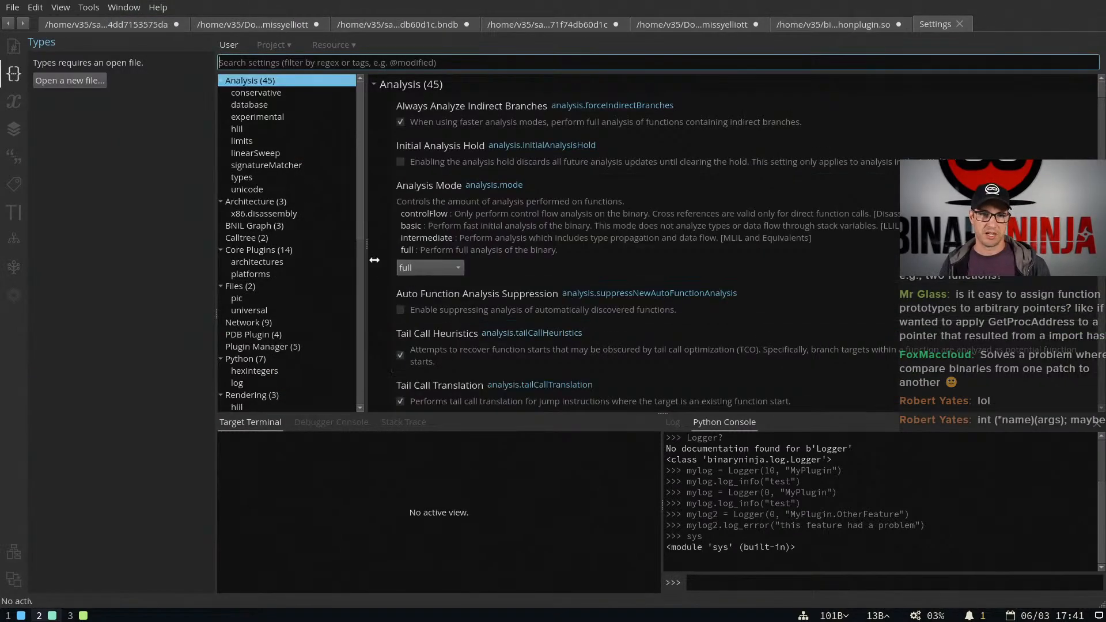
type("prefer")
scroll(420, 106, "down", 8)
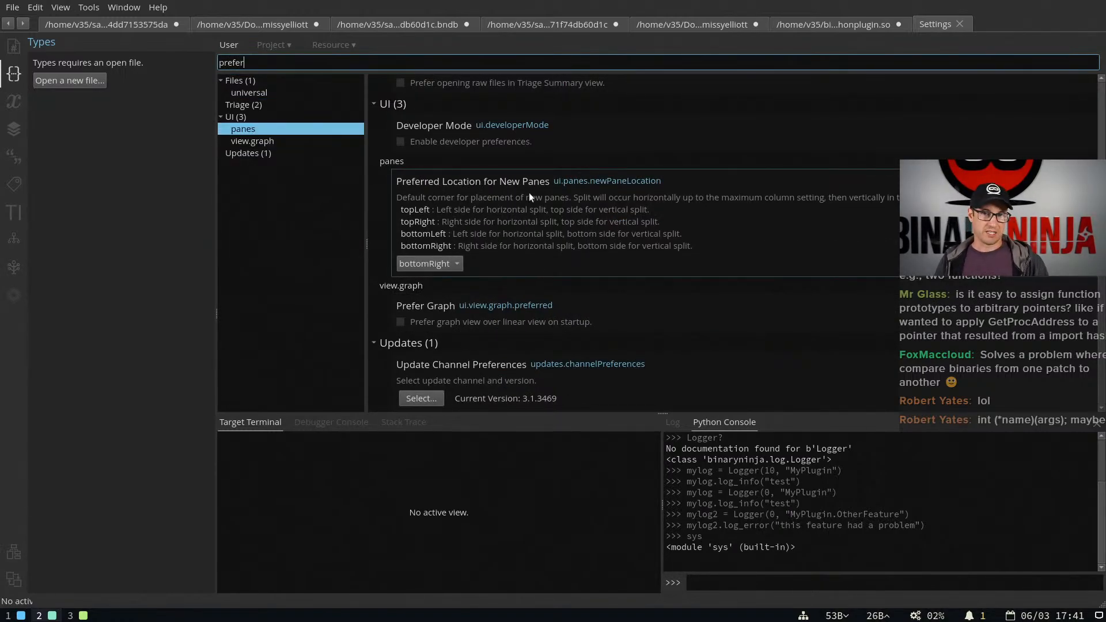
middle_click(939, 25)
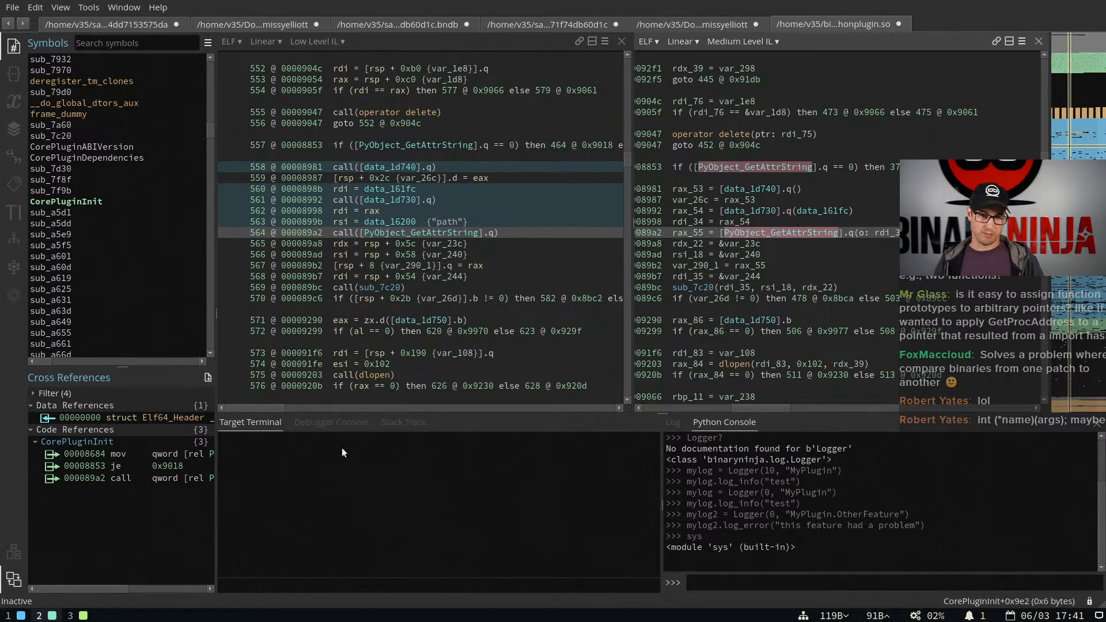
Close the area holding the Target Terminal and Python Console, and narrow the sidebar with Symbols and Cross References
left_click(1097, 425)
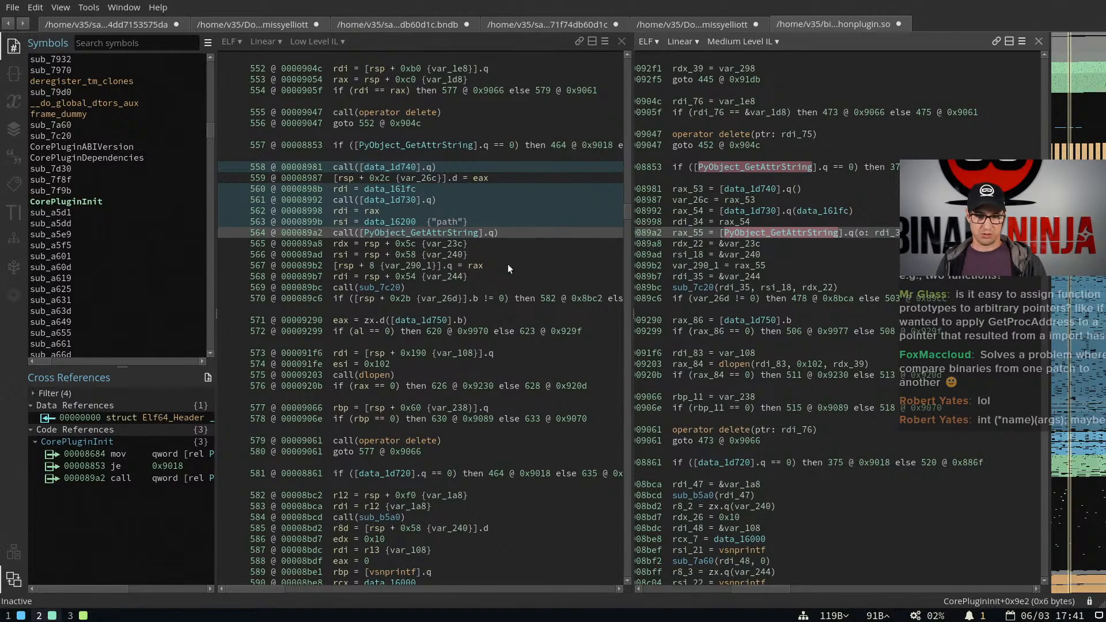
left_click_drag(216, 187, 183, 192)
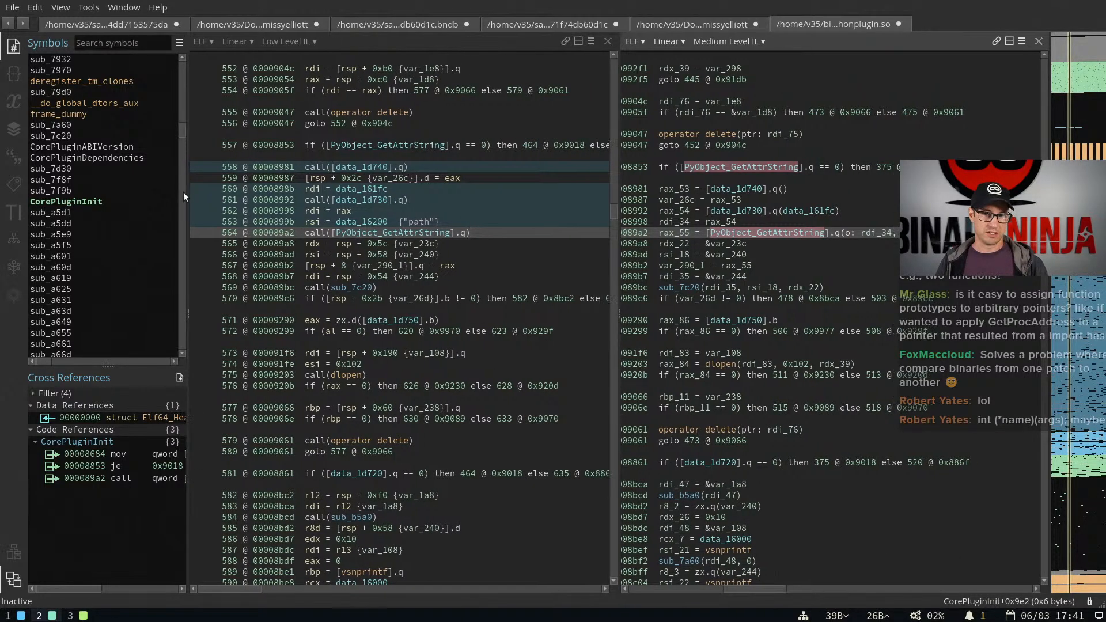
left_click(720, 222)
Switch the code pane showing Medium Level IL to High Level IL
left_click(273, 42)
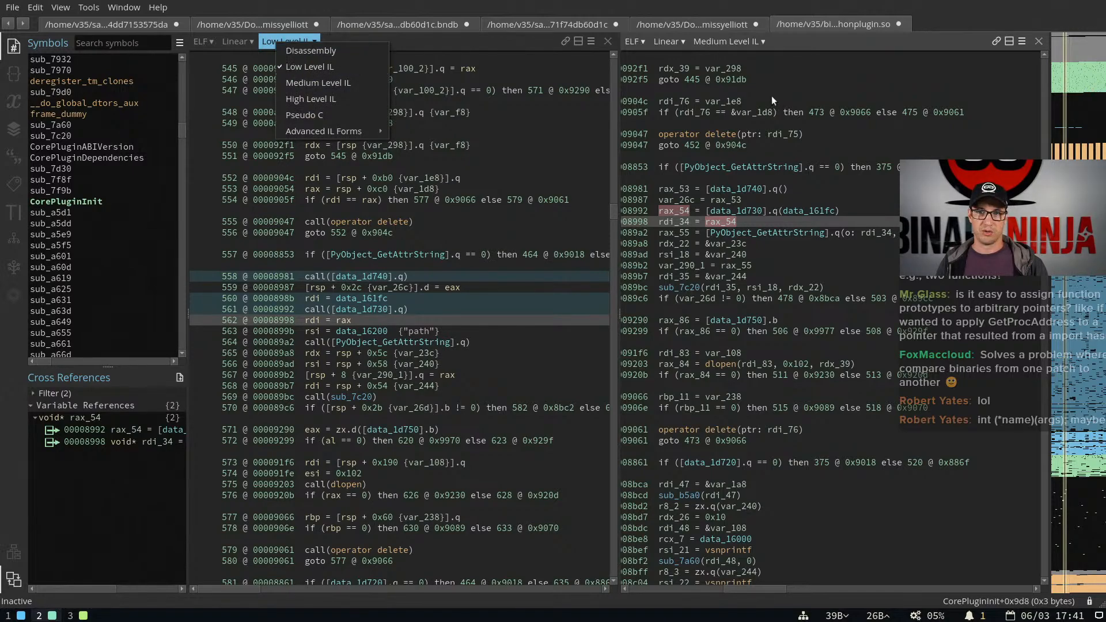
left_click(747, 46)
left_click(745, 43)
left_click(757, 99)
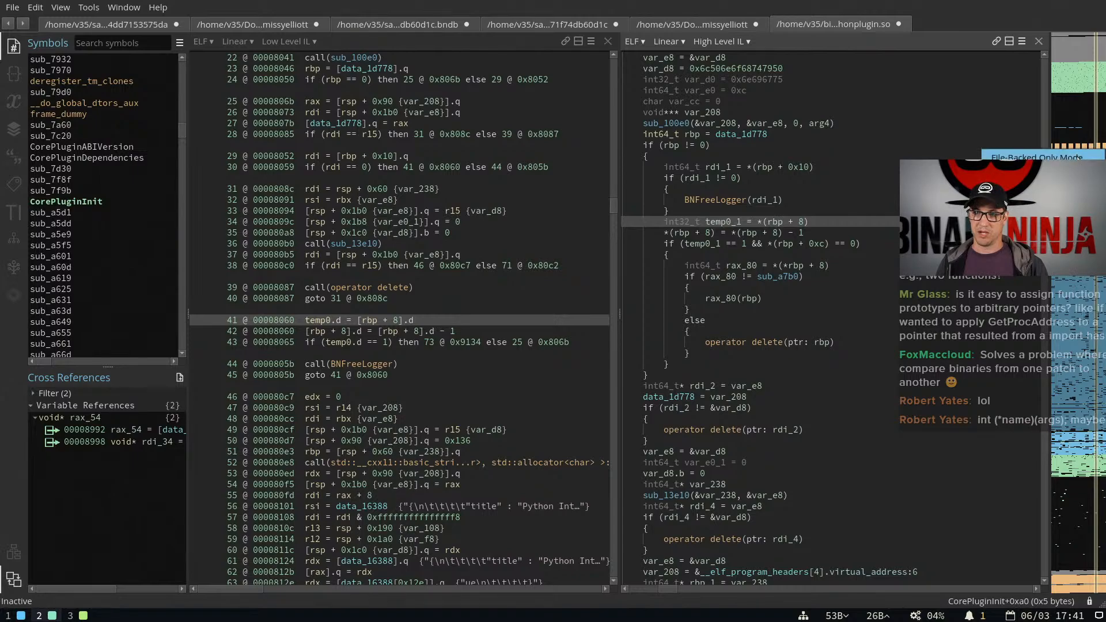
Find the layout command with "save d" in the command palette and save the current layout as default
key("ctrl+p")
type("save d")
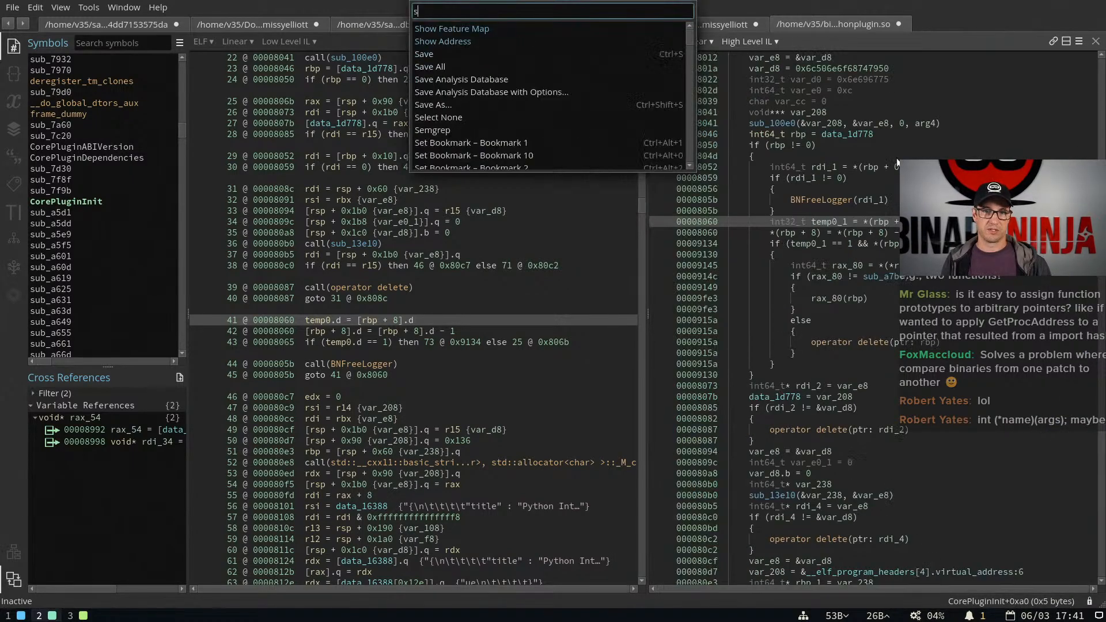
key("Down")
key("Down")
key("Down")
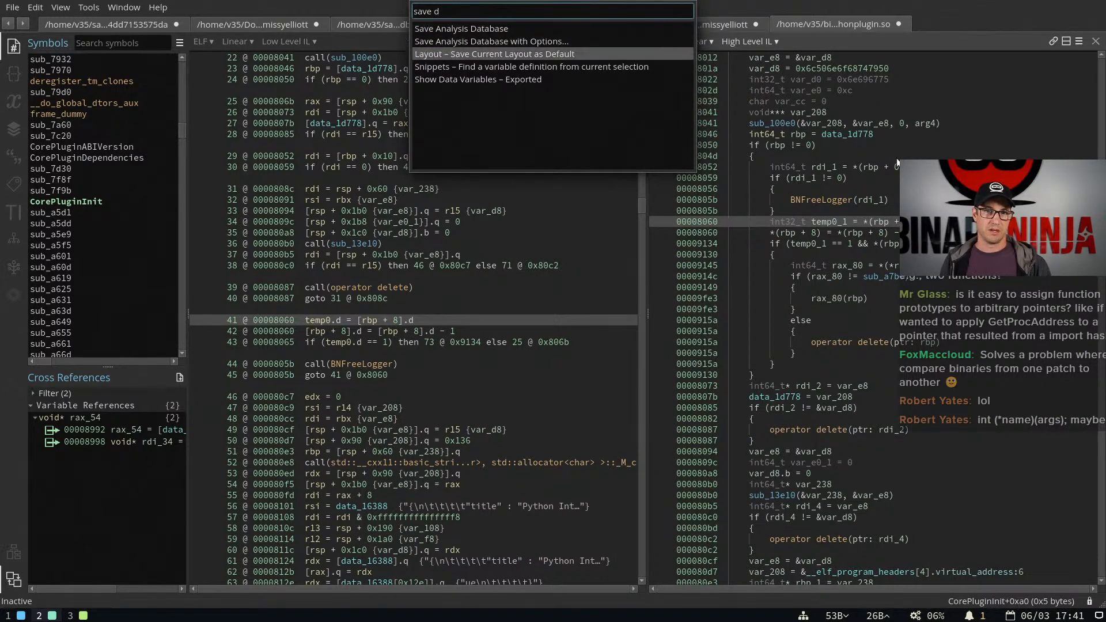
key("Return")
Restart Binary Ninja through the command palette with "rest", close every modified database without saving, and check the restored layout
key("ctrl+p")
type("rest")
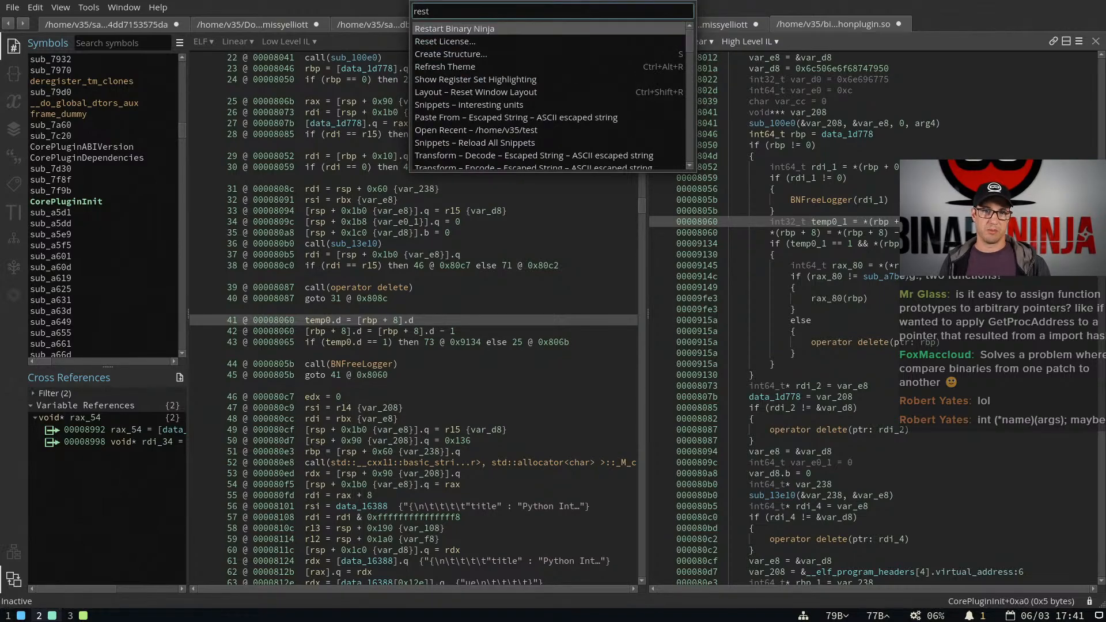
key("Return")
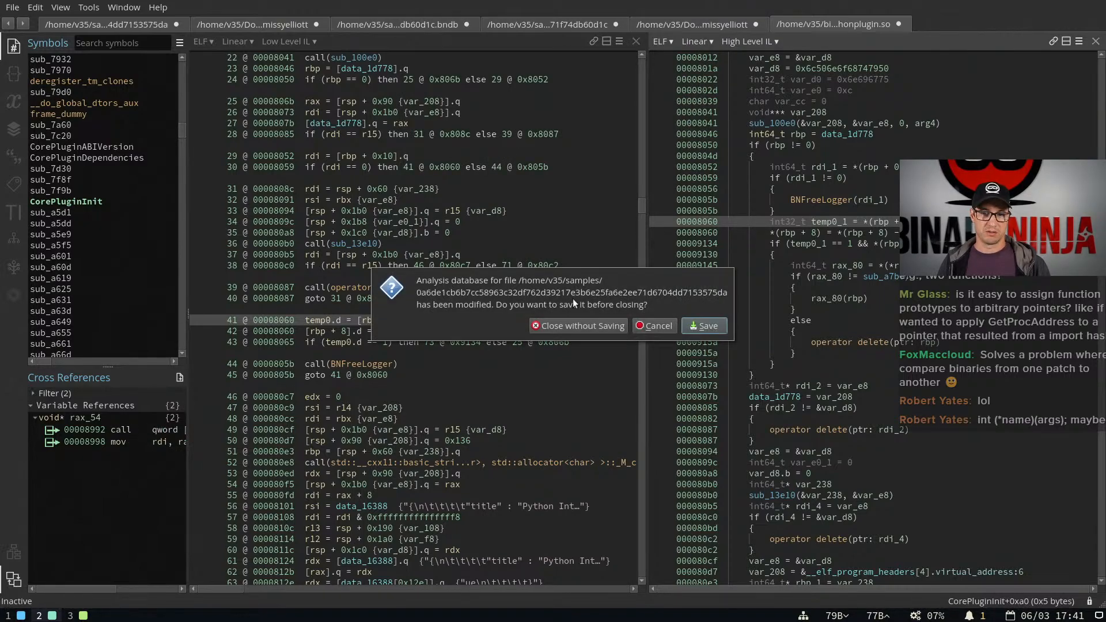
left_click(581, 324)
left_click(580, 324)
left_click(576, 326)
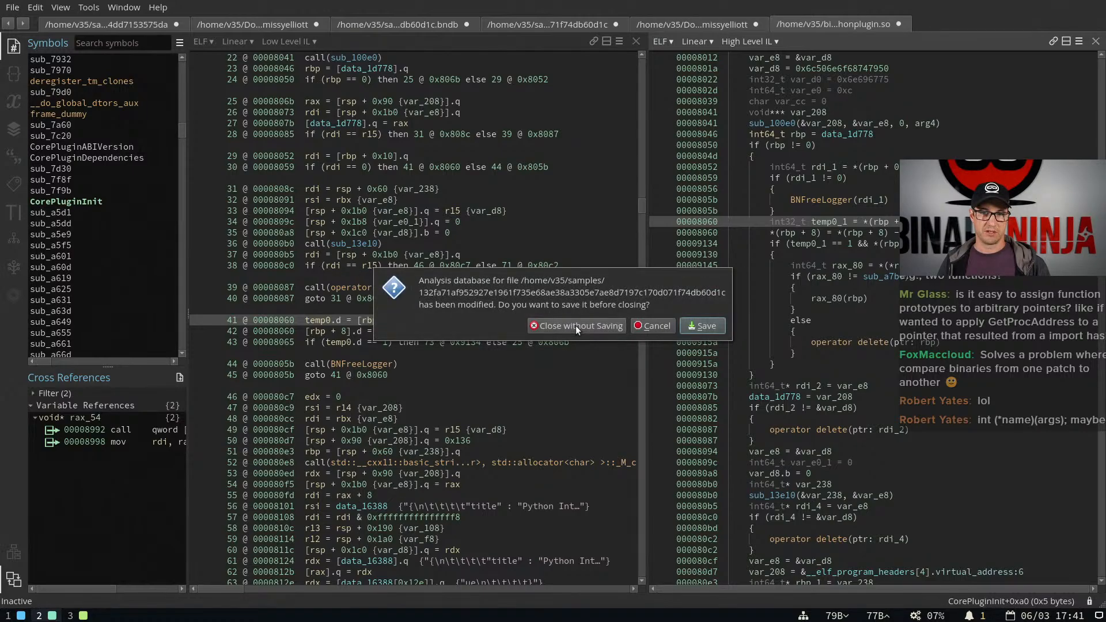
left_click(576, 326)
left_click(575, 326)
left_click(576, 326)
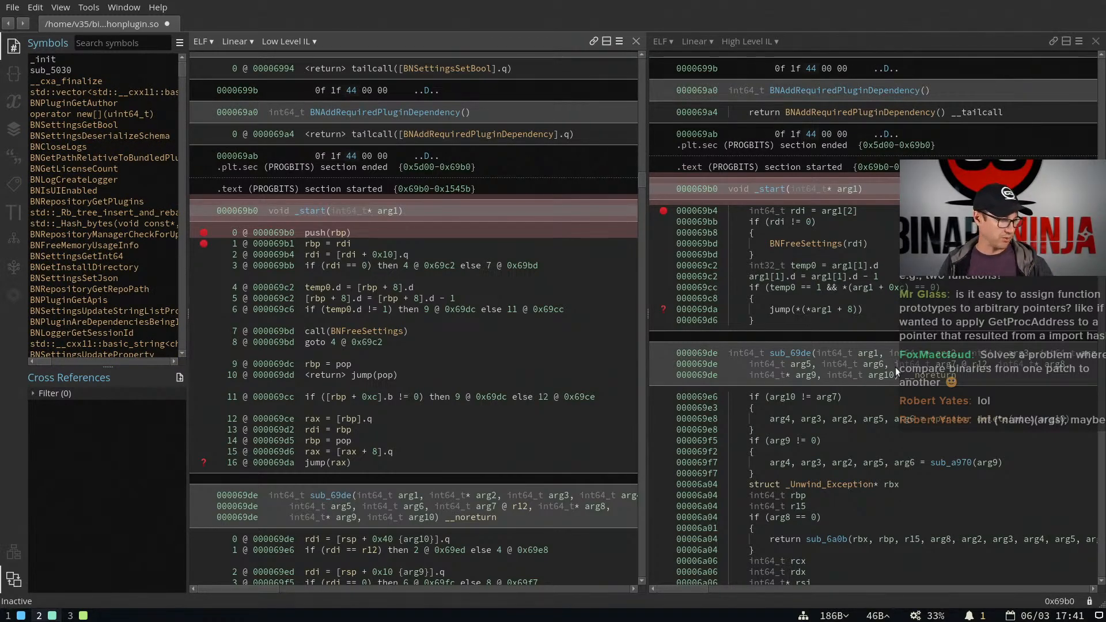
scroll(471, 365, "down", 5)
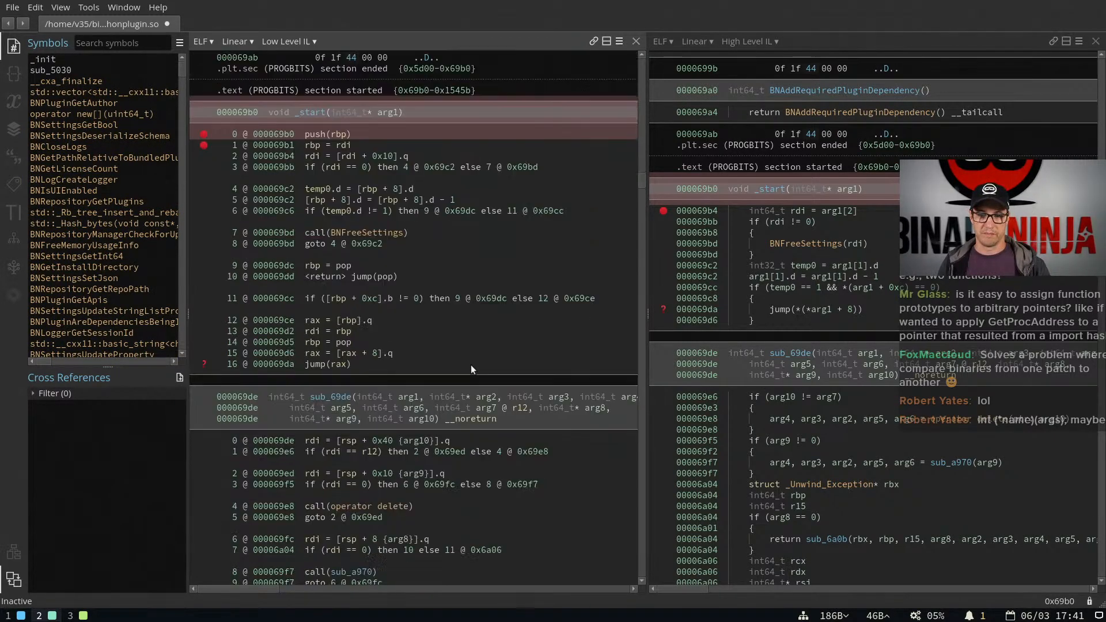
scroll(472, 365, "up", 5)
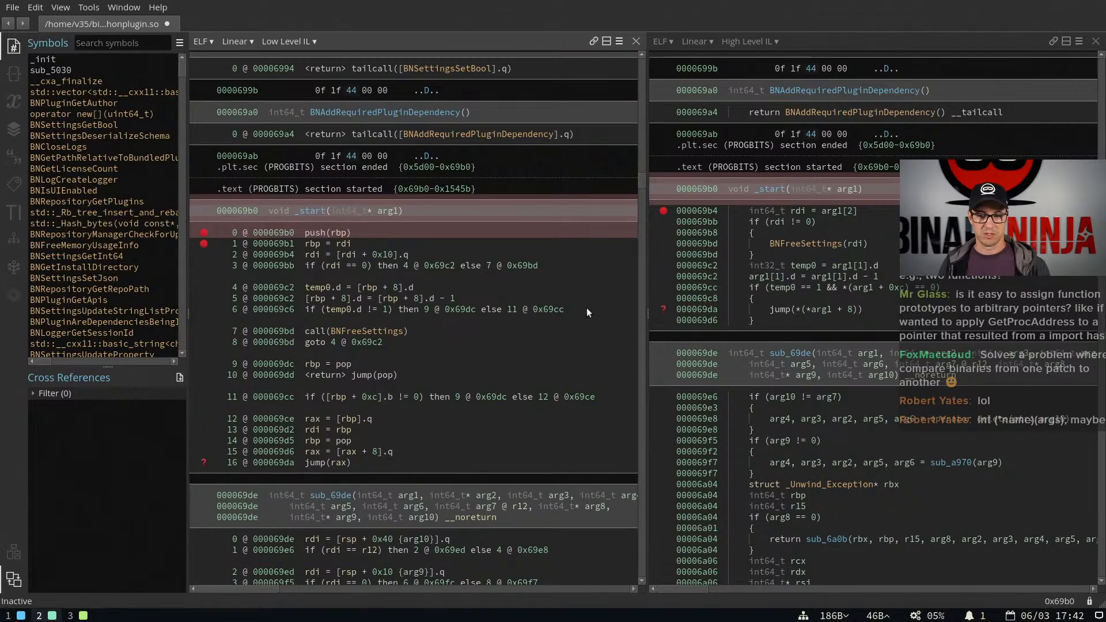
Switch to the 3.1 release notes in the browser and review the Plugin Manager, Enterprise, Architectures and Misc sections
key("super+3")
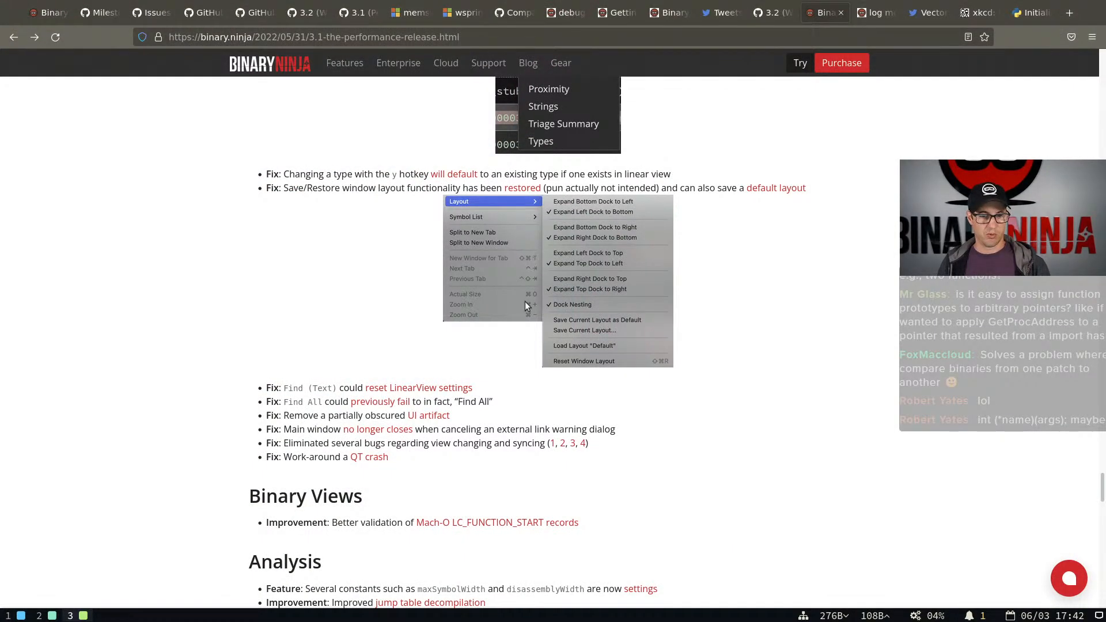
scroll(524, 302, "down", 15)
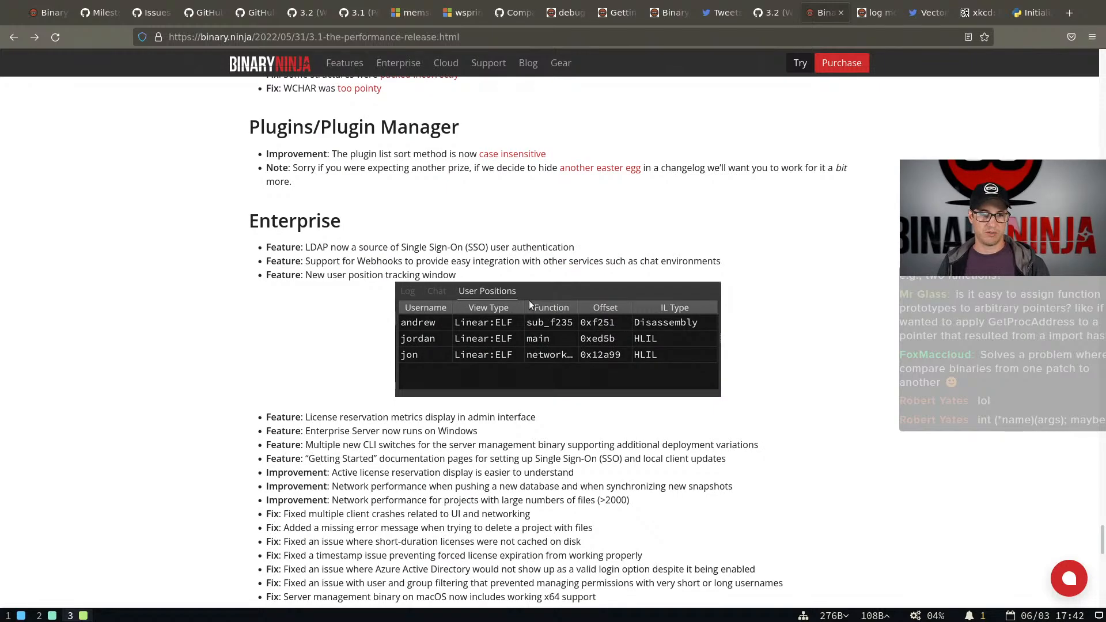
scroll(533, 299, "down", 10)
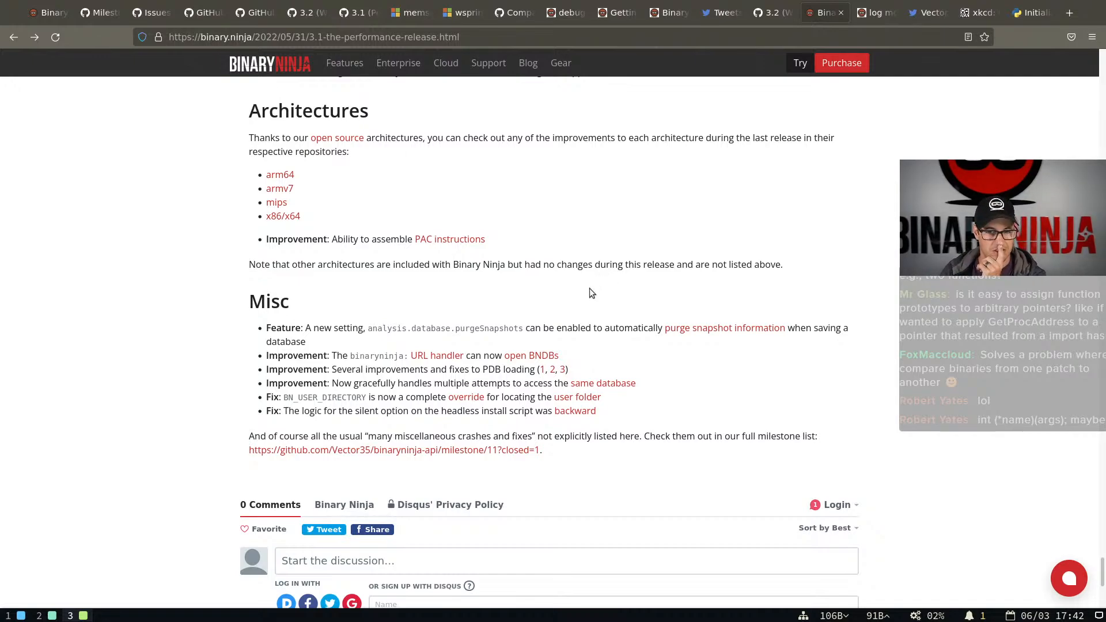
scroll(586, 298, "up", 6)
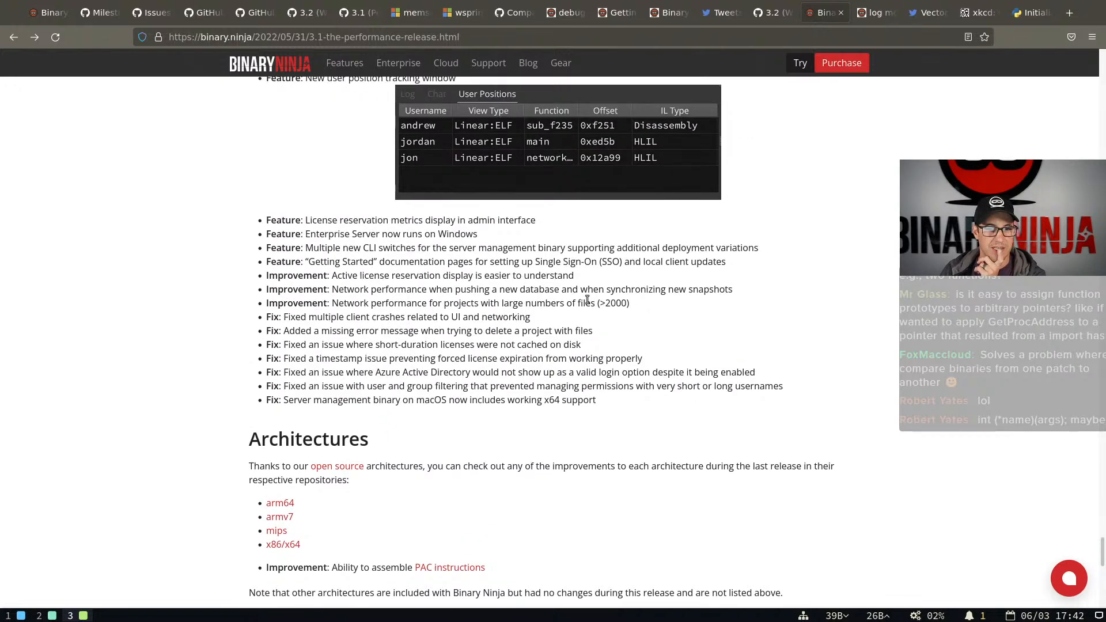
scroll(588, 300, "down", 4)
scroll(588, 300, "up", 5)
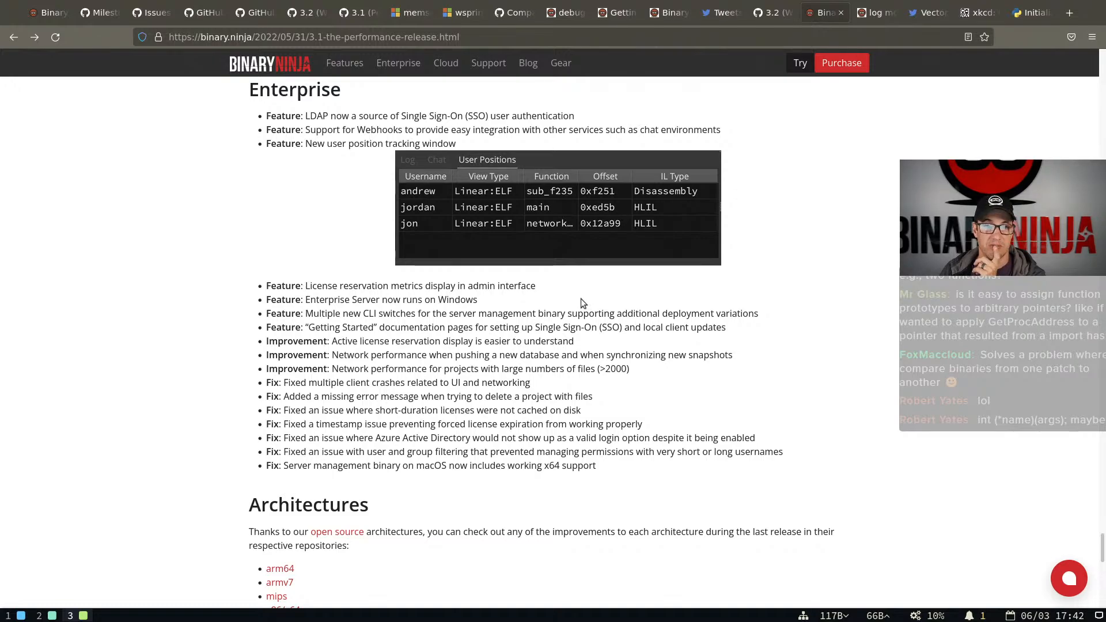
scroll(582, 299, "up", 2)
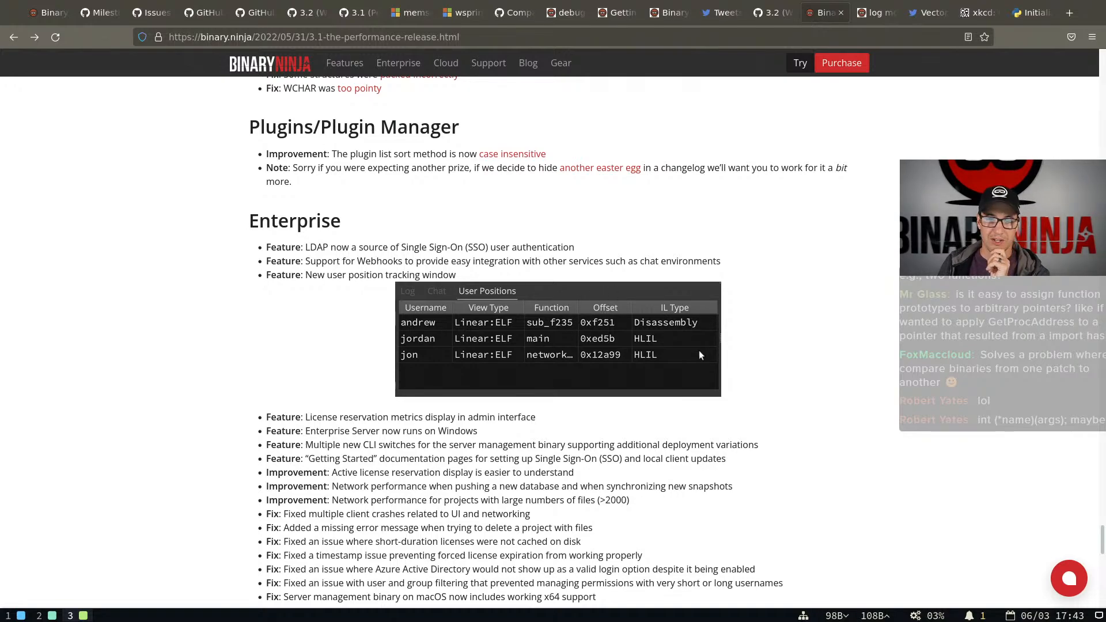
Go back through the release notes to the Enterprise API section and review its Python example
scroll(700, 354, "up", 3)
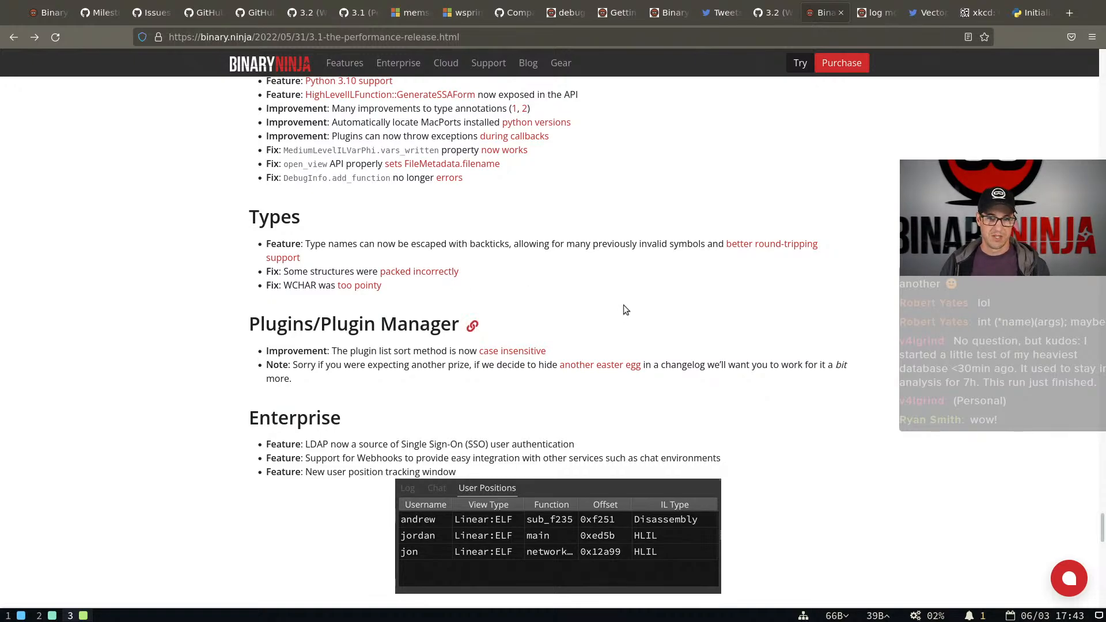
scroll(625, 305, "up", 15)
scroll(624, 306, "up", 15)
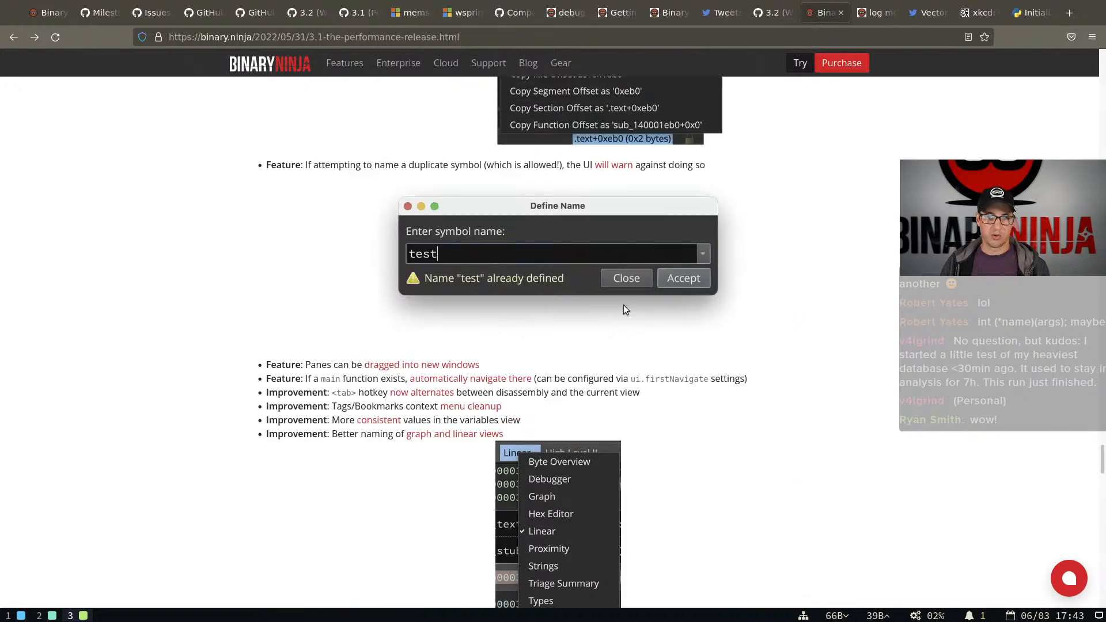
scroll(623, 307, "up", 5)
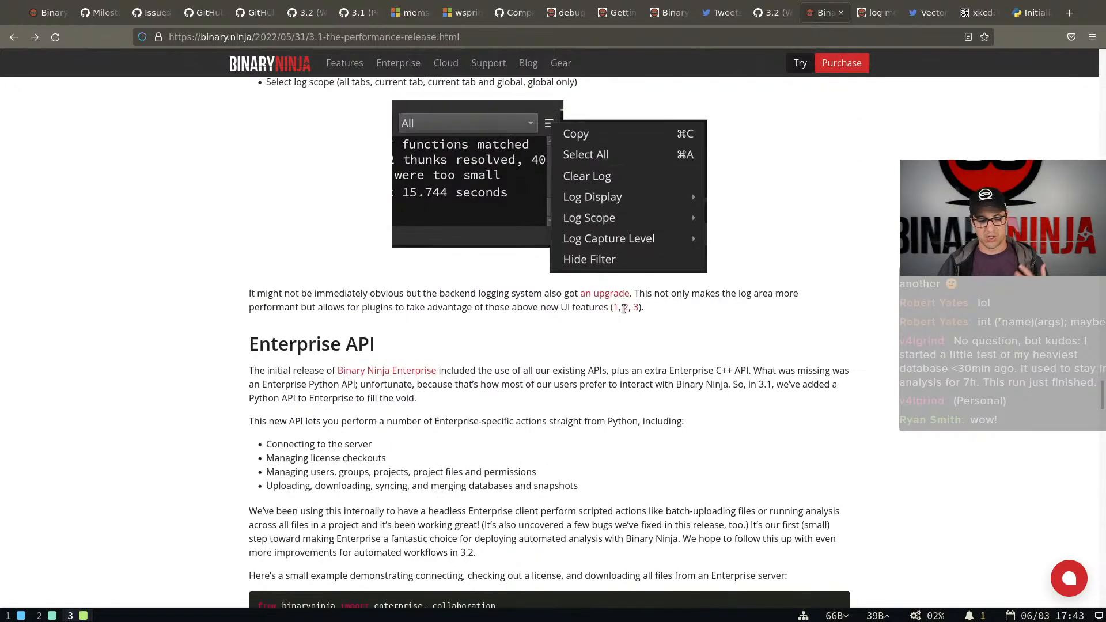
scroll(611, 303, "down", 3)
scroll(611, 306, "down", 15)
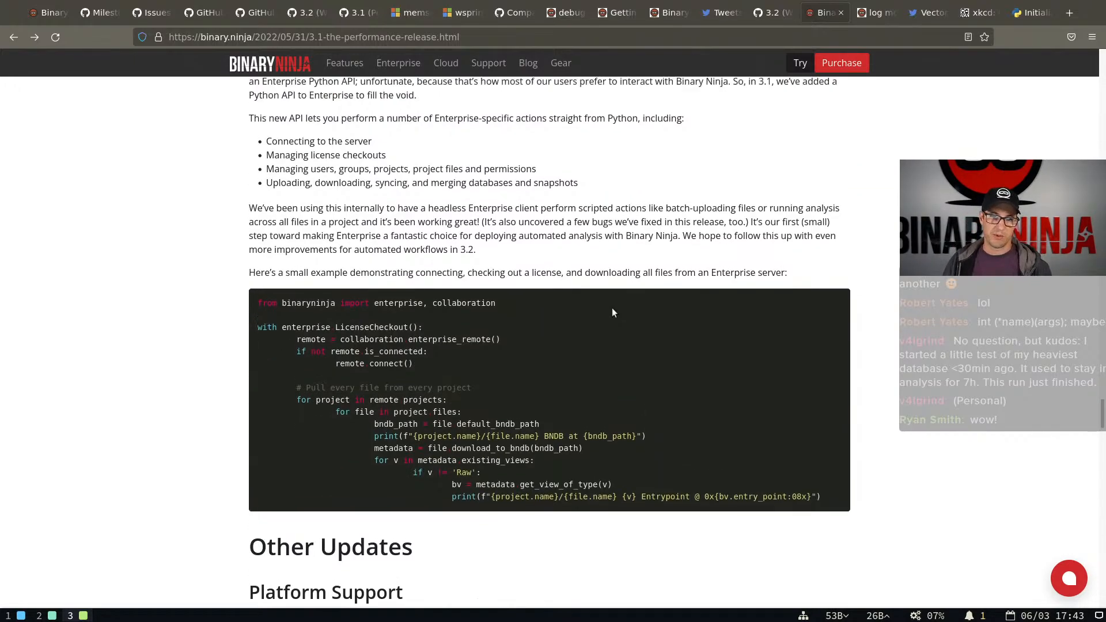
Review the Clang Type Parser section and the analysis time charts, then return to the start of the release notes
scroll(609, 313, "up", 3)
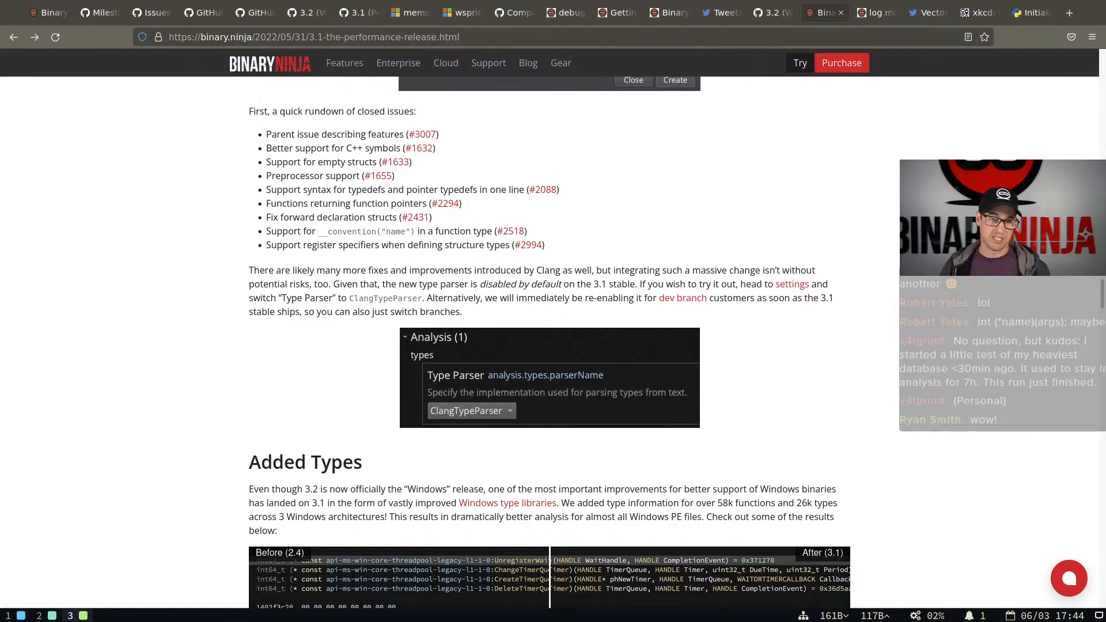
key("Page_Up")
key("Page_Up")
key("Page_Down")
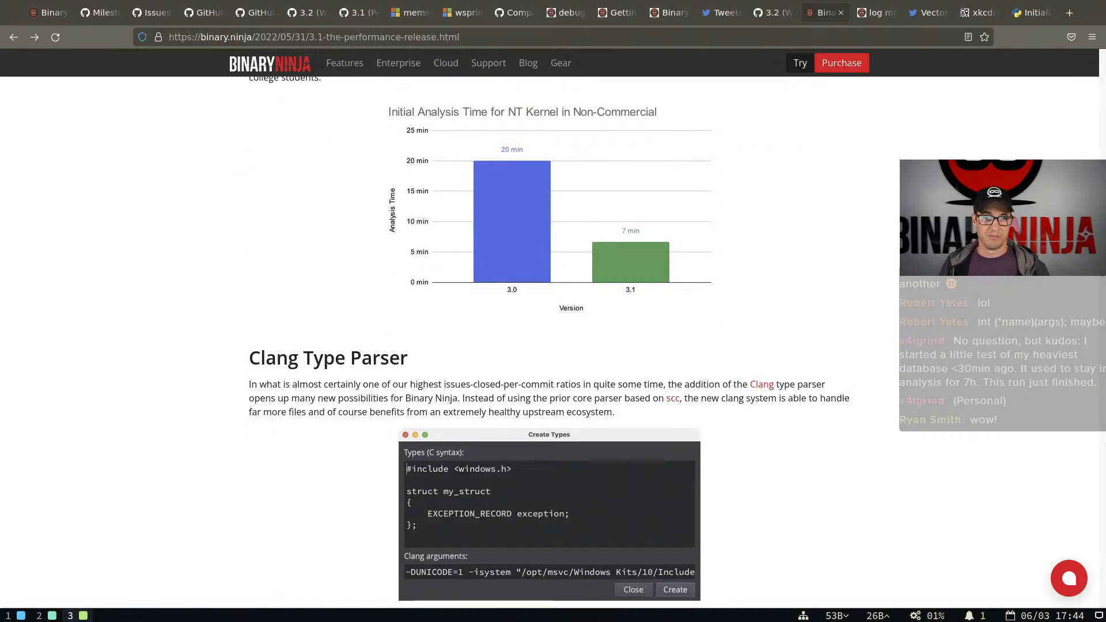
key("Up")
key("Up")
key("Up")
key("Up")
key("Up")
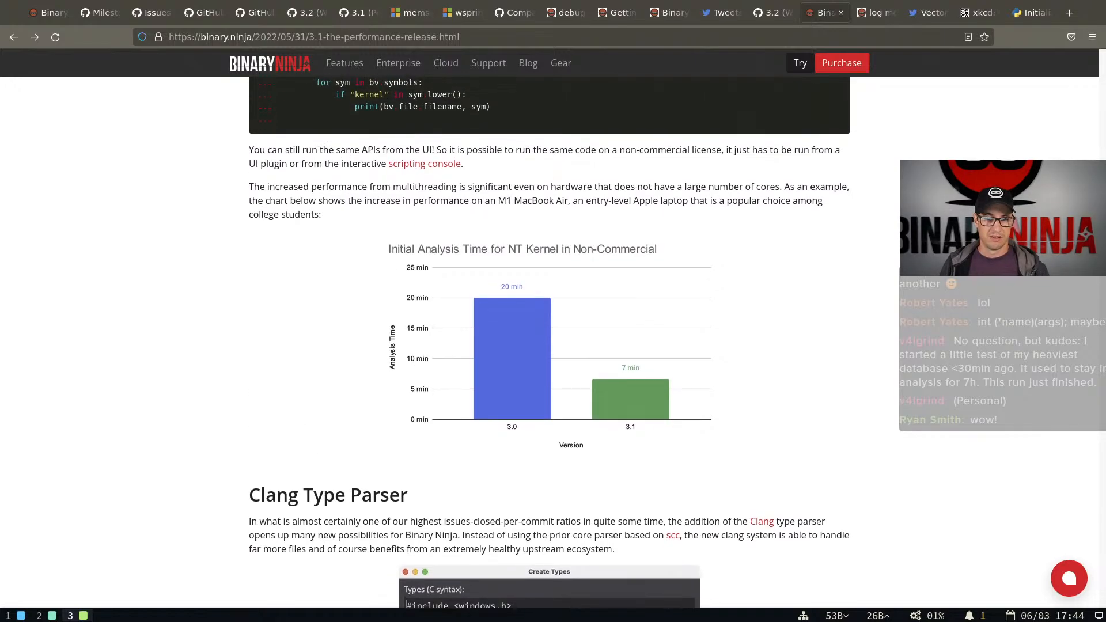
key("Up")
key("Up")
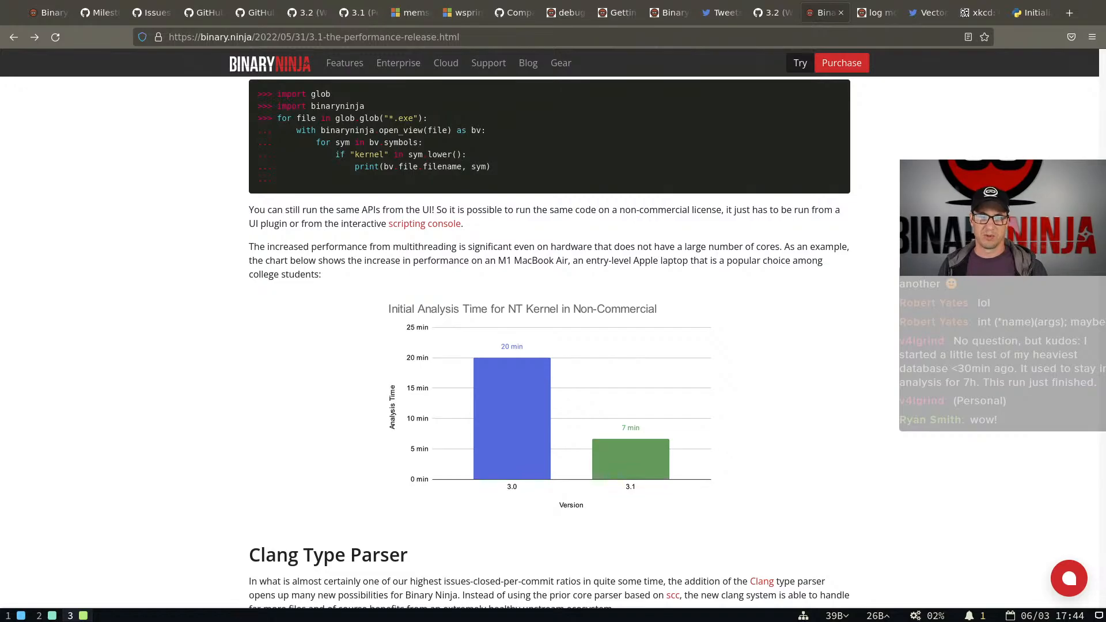
scroll(549, 342, "up", 20)
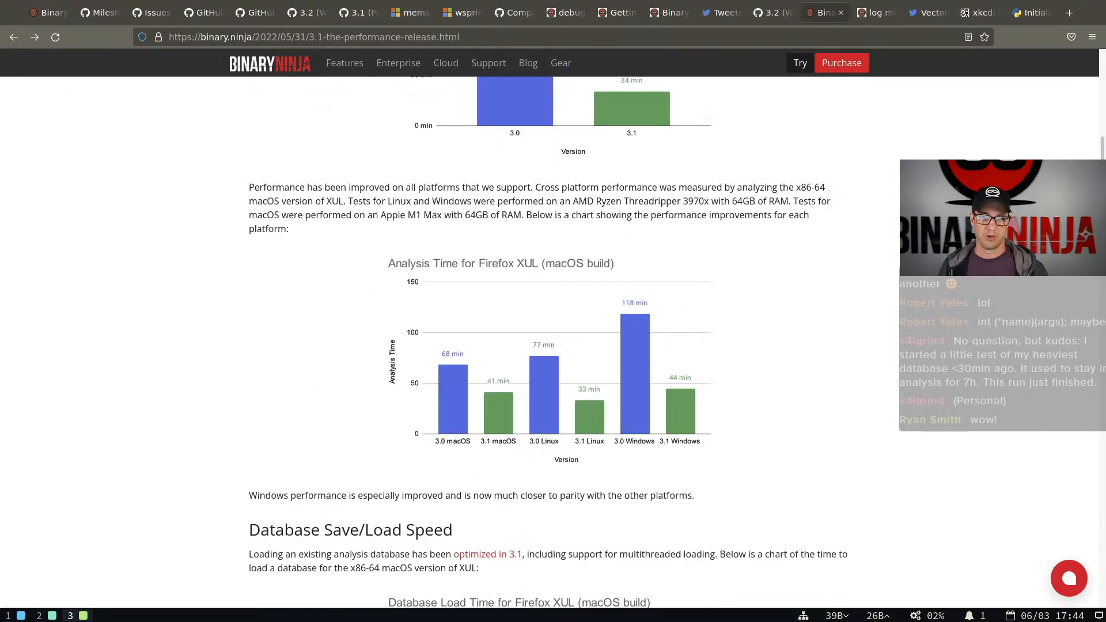
scroll(548, 342, "up", 15)
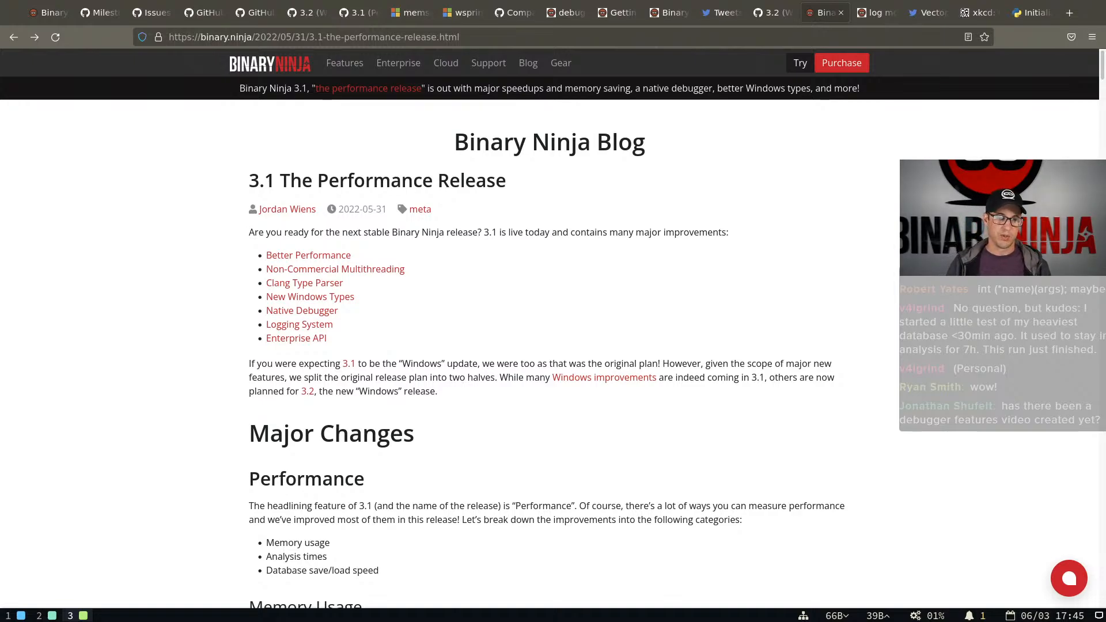
Switch back to Binary Ninja, close the Low Level IL pane, and close libpythonplugin.so without saving
key("super+2")
key("ctrl+w")
key("ctrl+w")
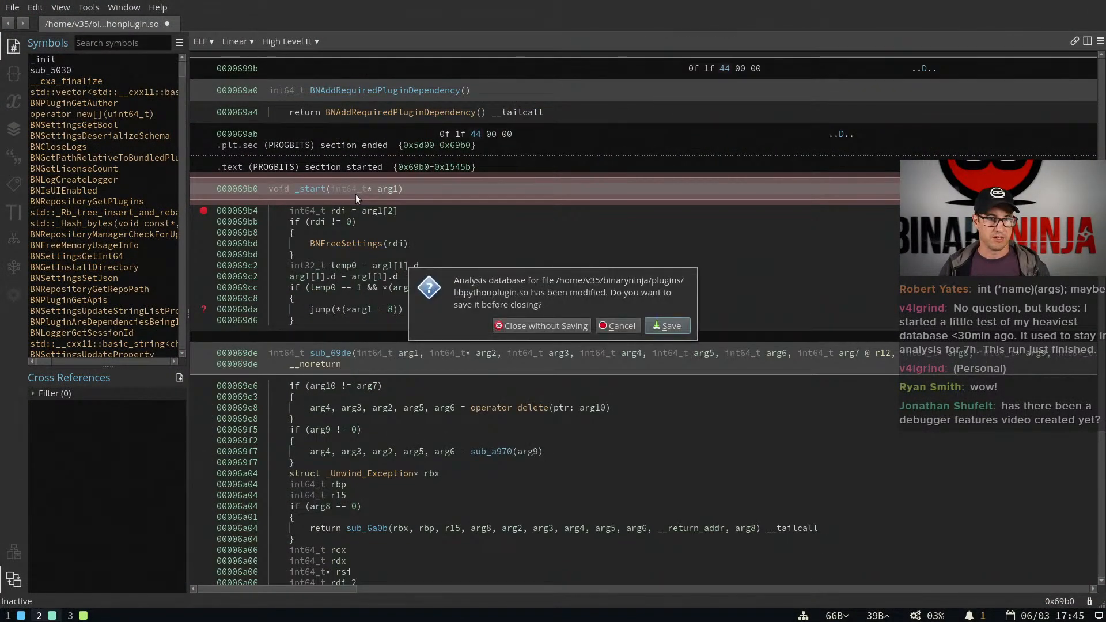
left_click(545, 325)
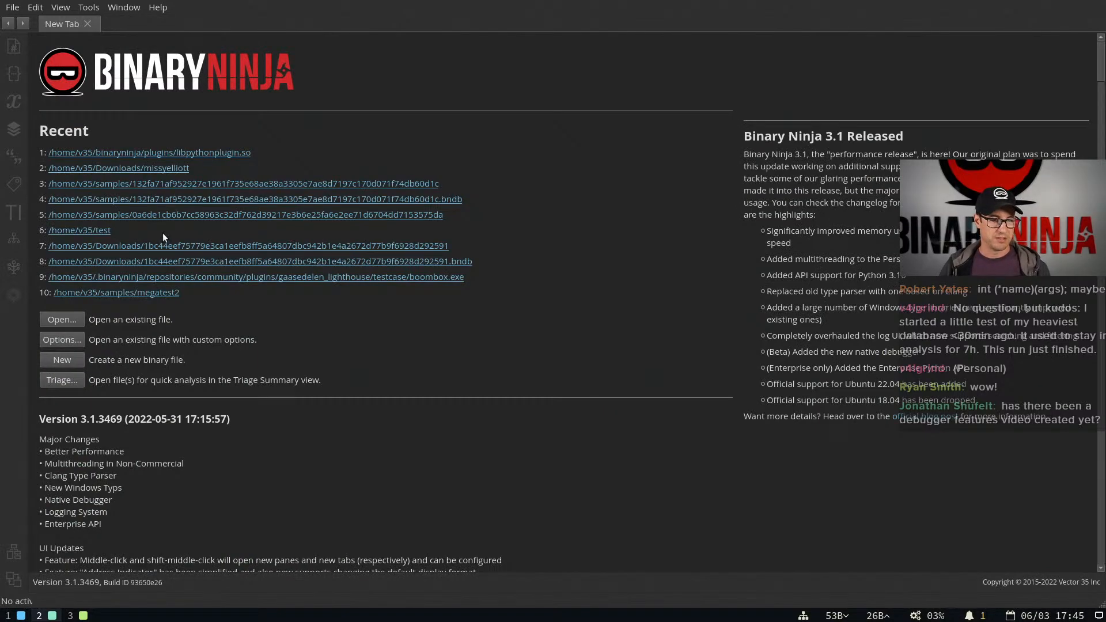
Open a new terminal, identify the test binary with "file test", and run it with "./test"
key("ctrl+q")
key("super+Return")
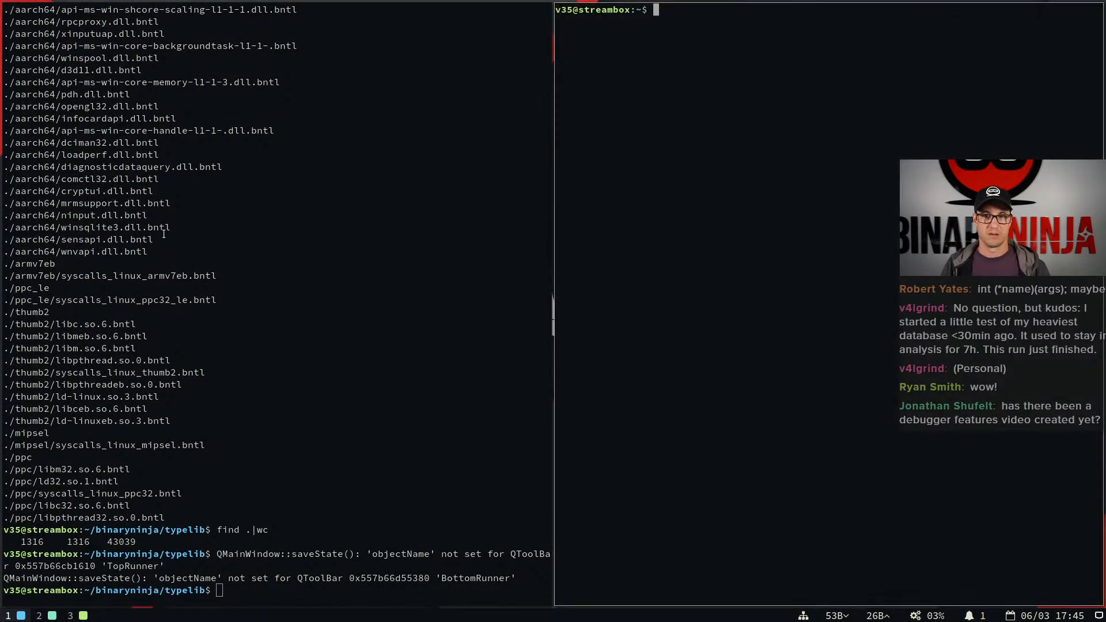
type("file test")
key("Return")
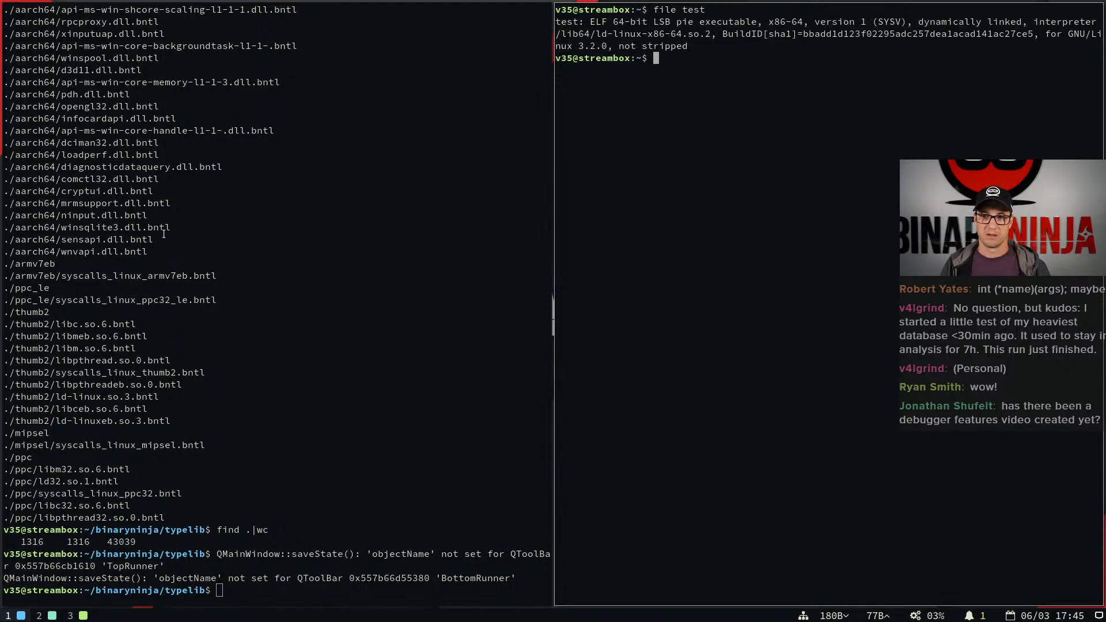
type("./test")
key("Return")
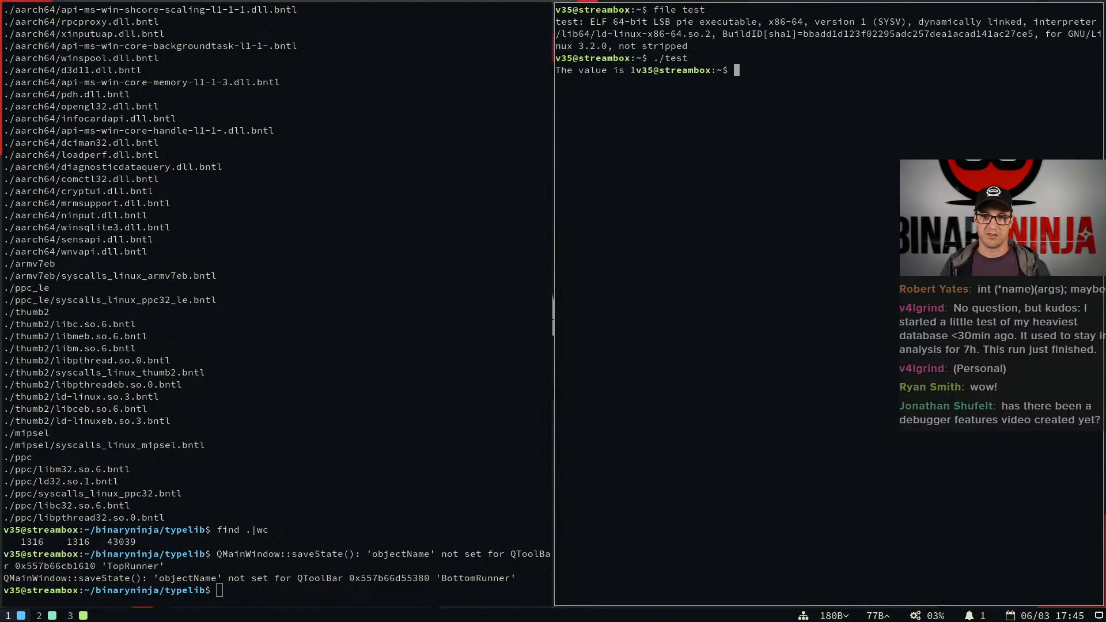
Open the recent file /home/v35/test in Binary Ninja and launch it with the Debugger Run command found via "debu"
key("super+2")
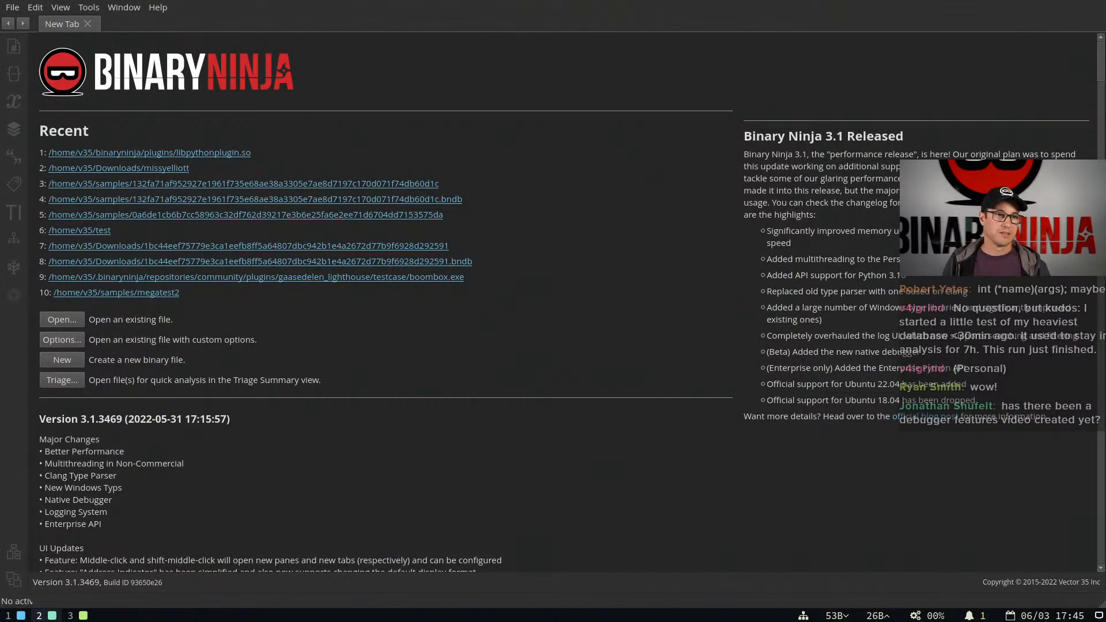
left_click(98, 232)
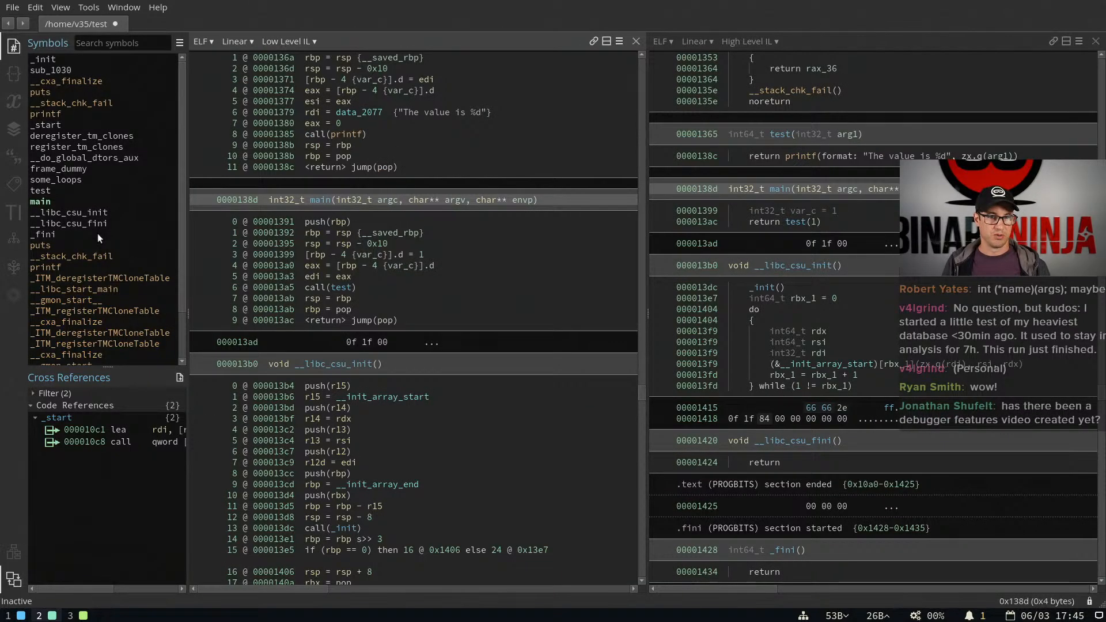
key("ctrl+p")
type("debu")
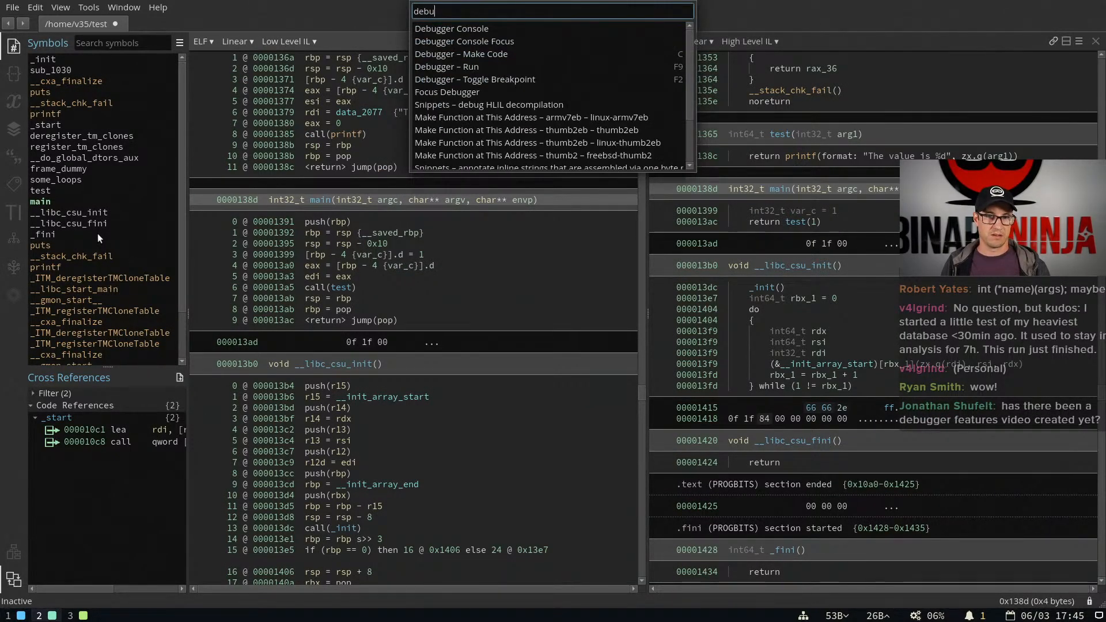
key("Down")
key("Down")
key("Down")
key("Down")
key("Return")
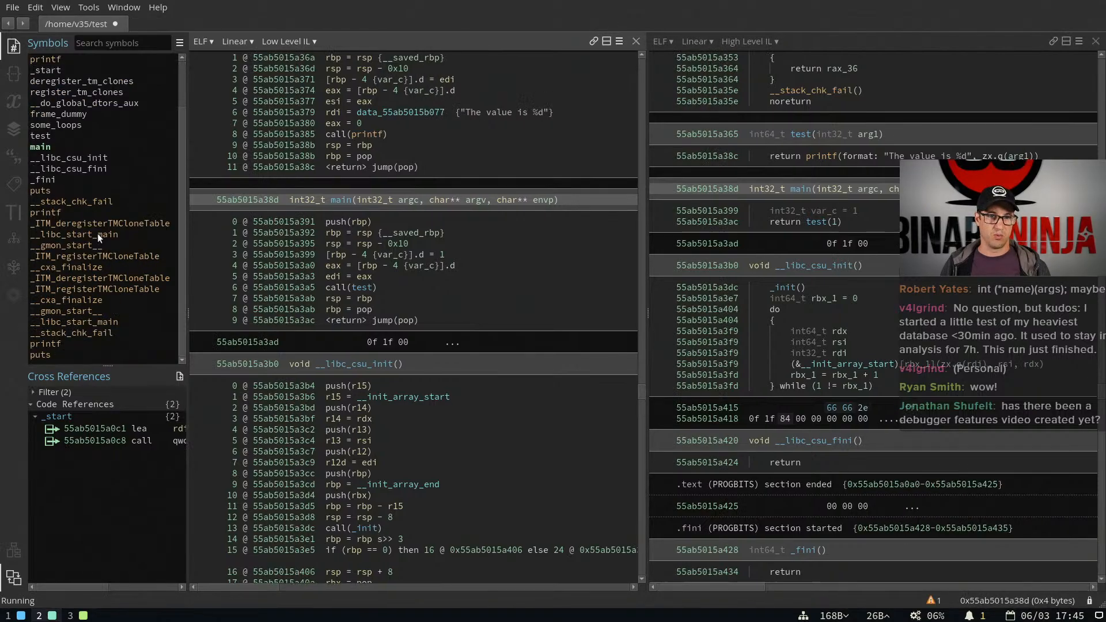
Show the Debugger sidebar, widen it, and enlarge its register list and overall height above Cross References
left_click(13, 296)
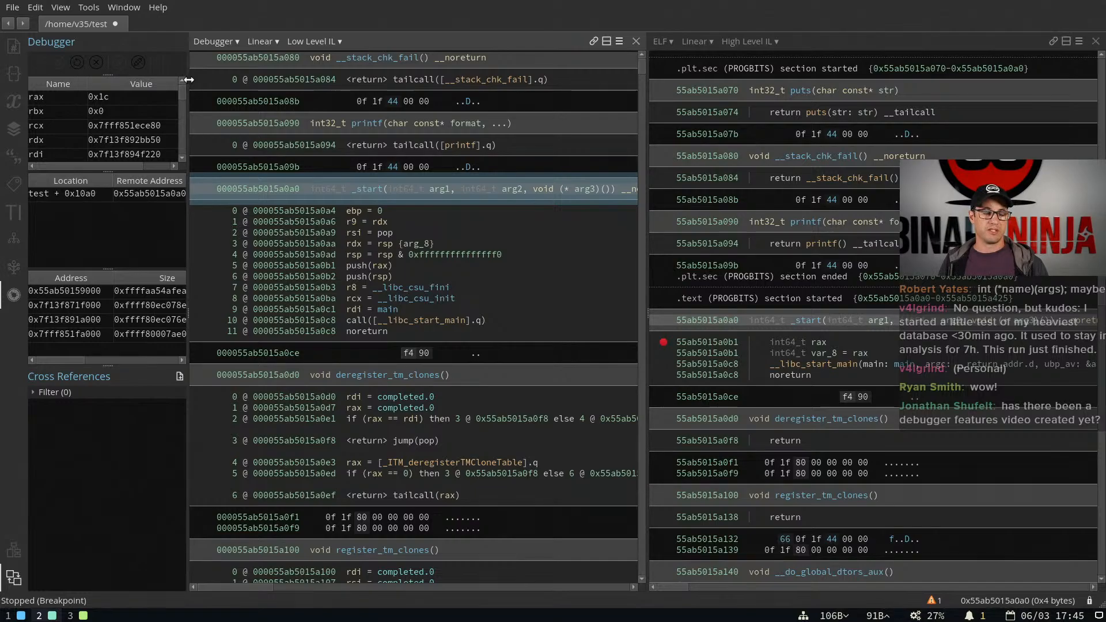
left_click_drag(188, 79, 287, 106)
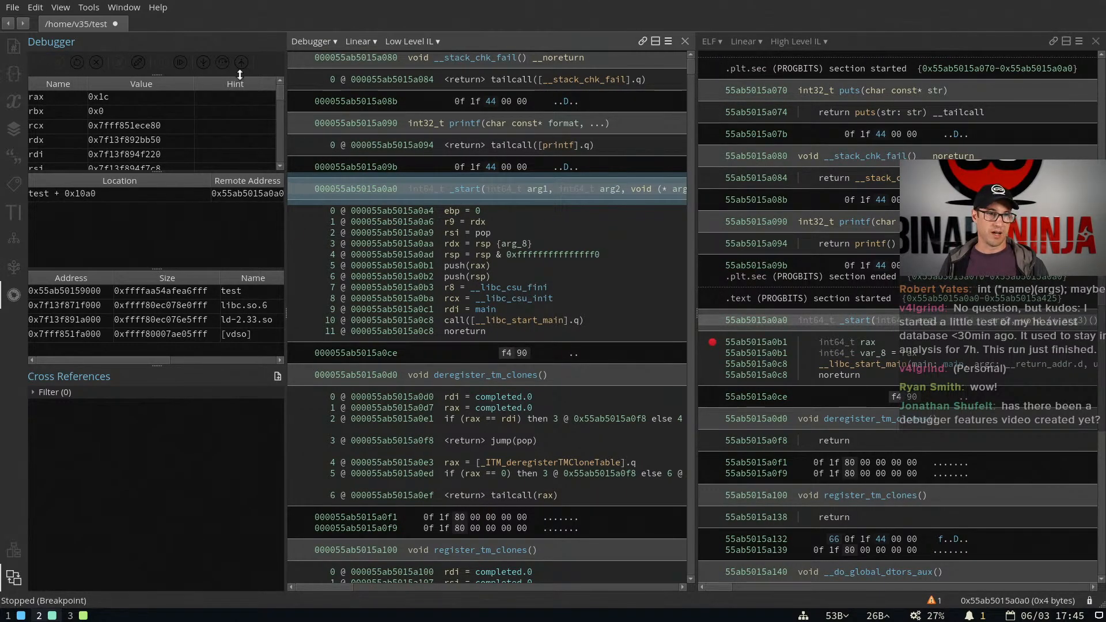
left_click_drag(208, 171, 207, 220)
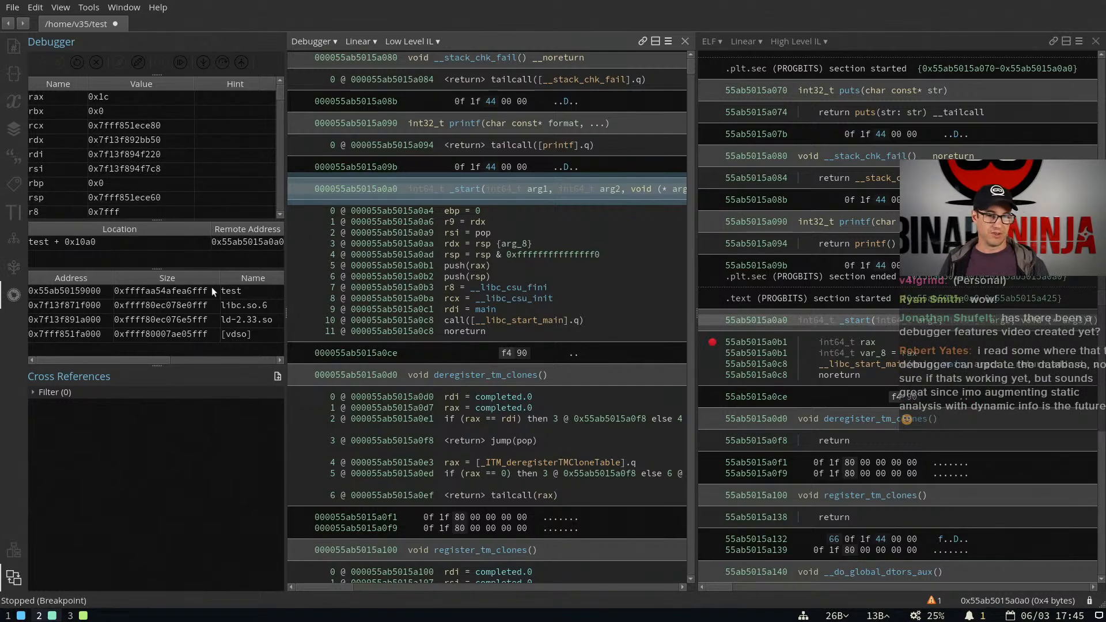
left_click_drag(196, 365, 203, 464)
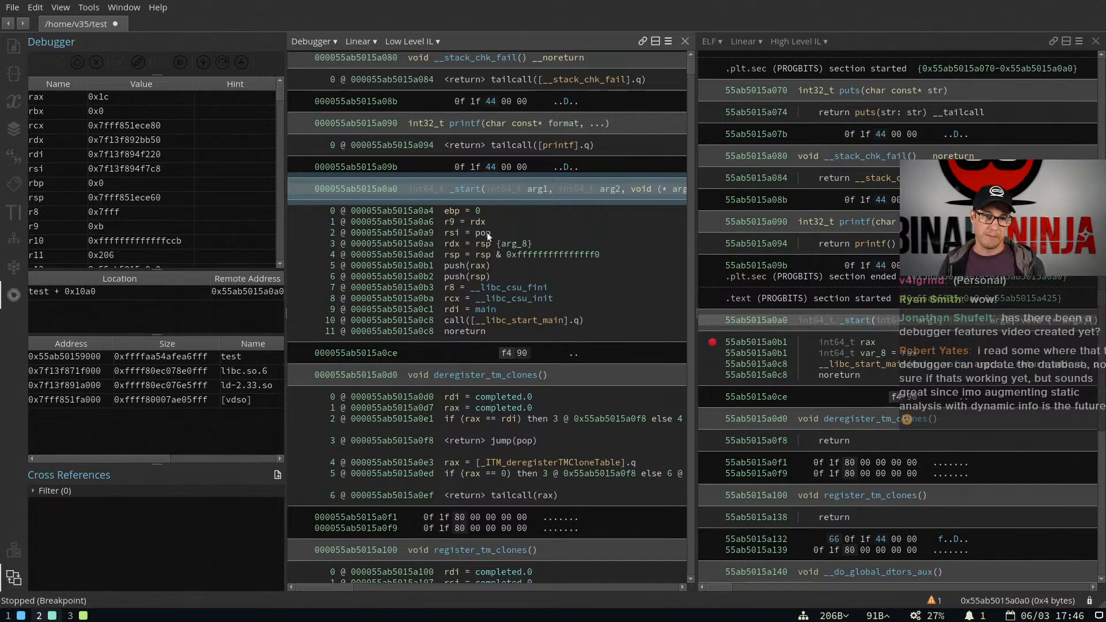
Show the console area beneath the code views and switch it from the Target Terminal to the Debugger Console
left_click(488, 190)
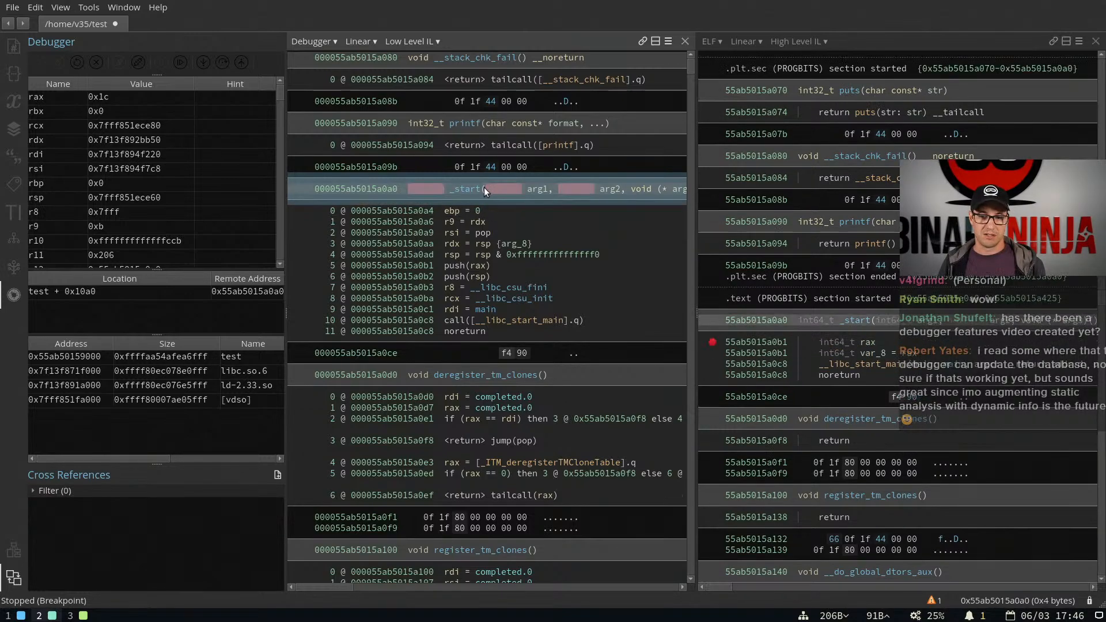
key("grave")
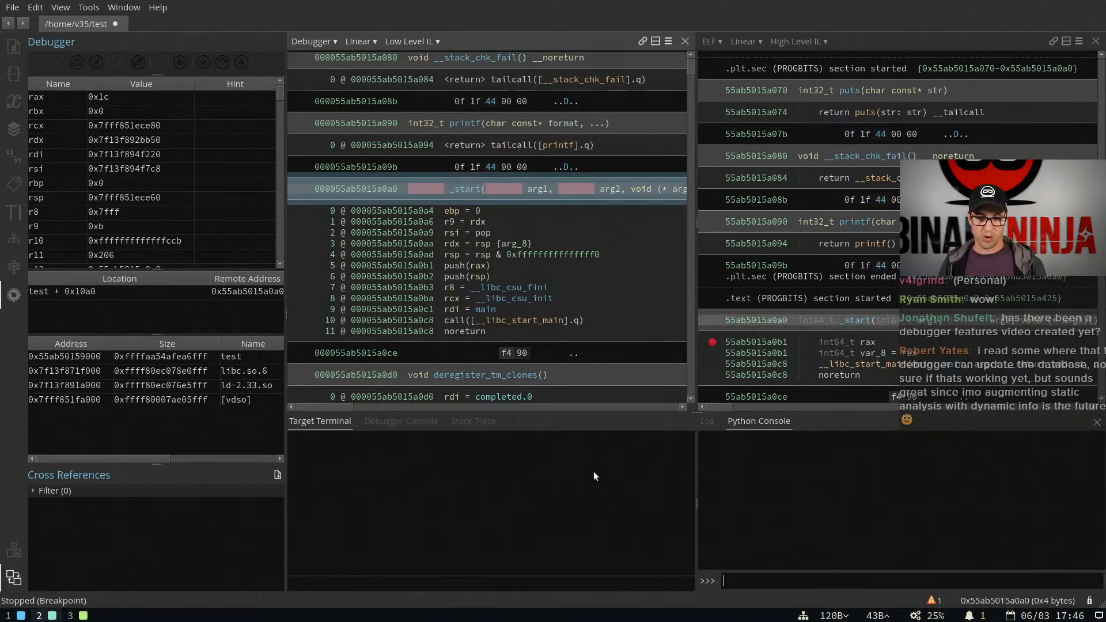
left_click(376, 421)
left_click(333, 423)
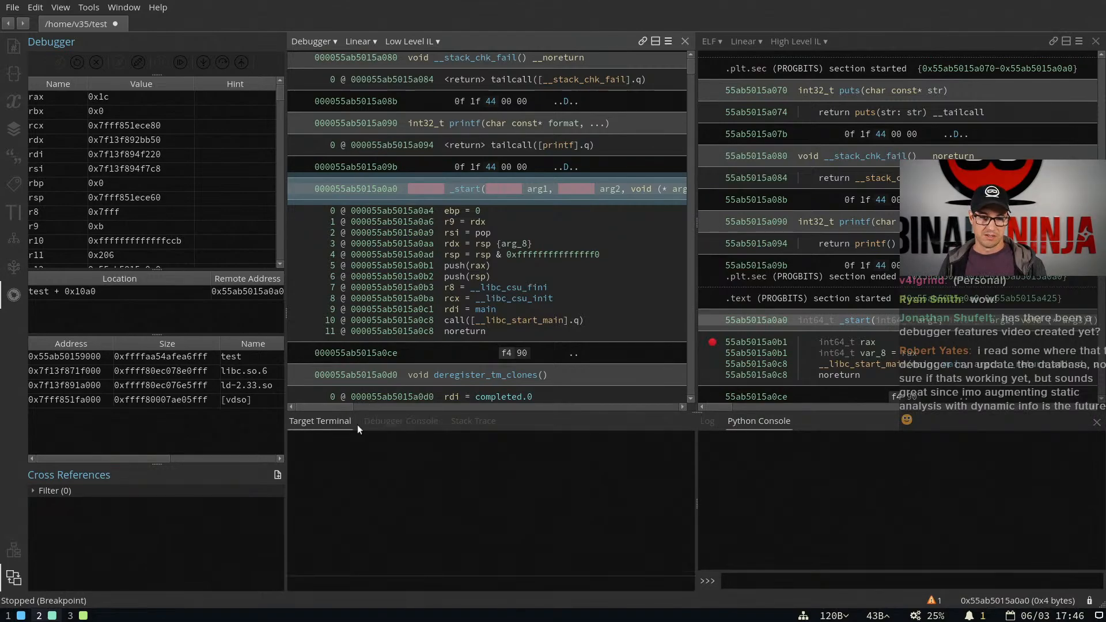
left_click(383, 424)
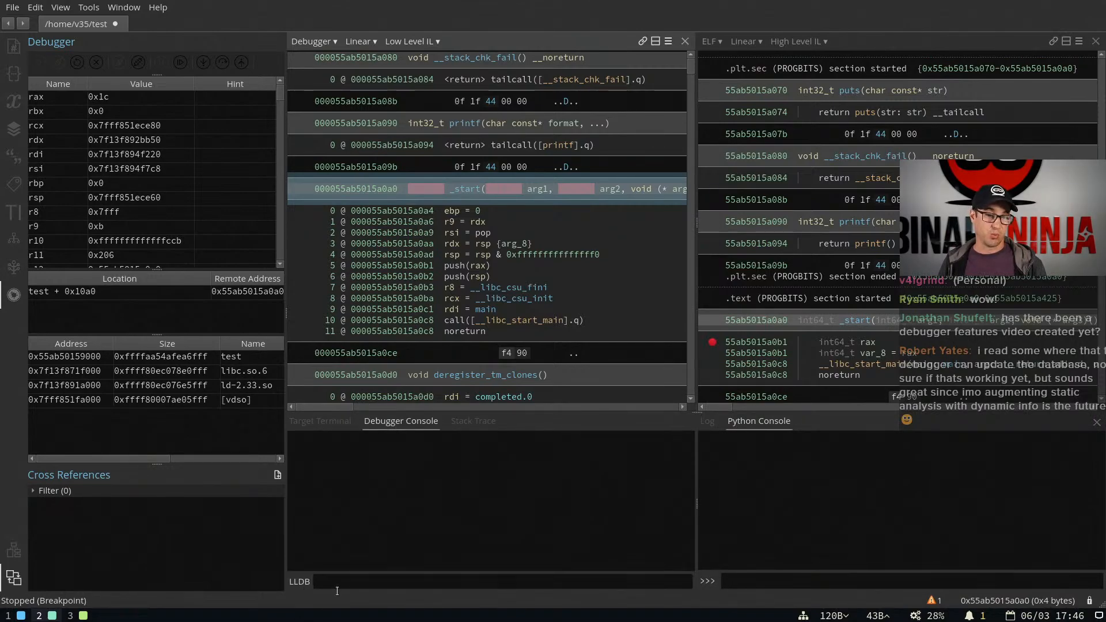
Resume the process with the LLDB command "c", and follow the main reference in _start to its function
left_click(324, 578)
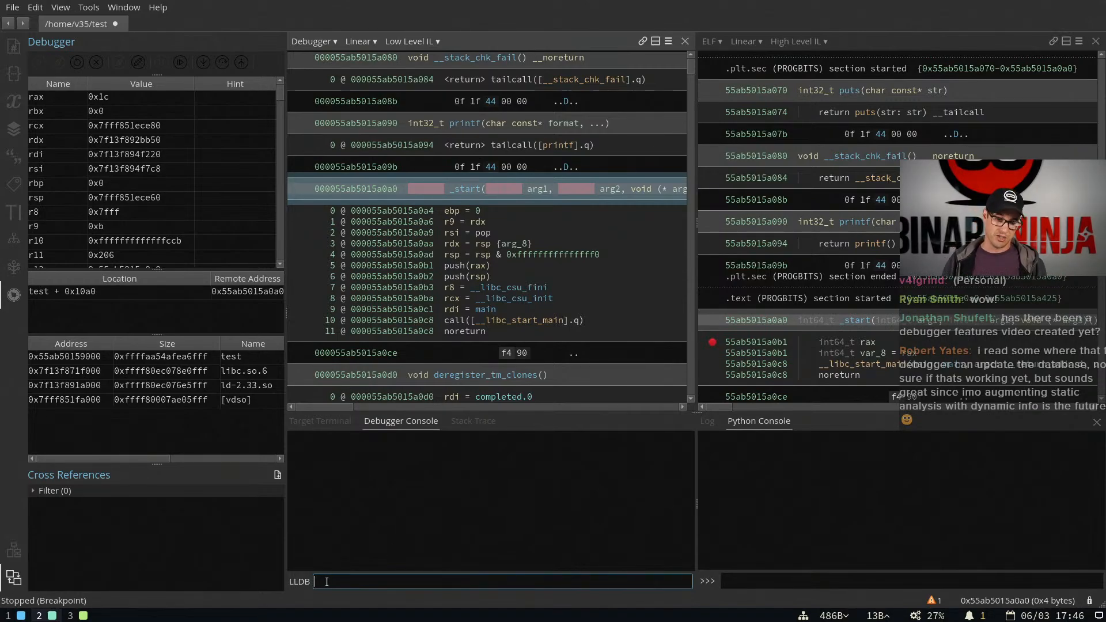
type("c")
key("Return")
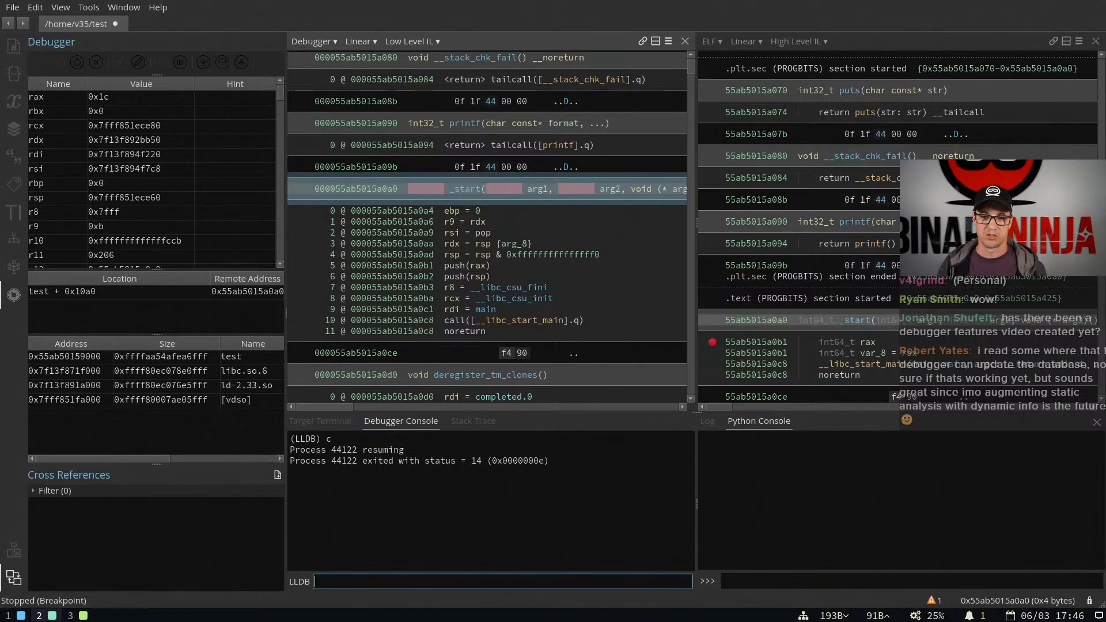
double_click(487, 307)
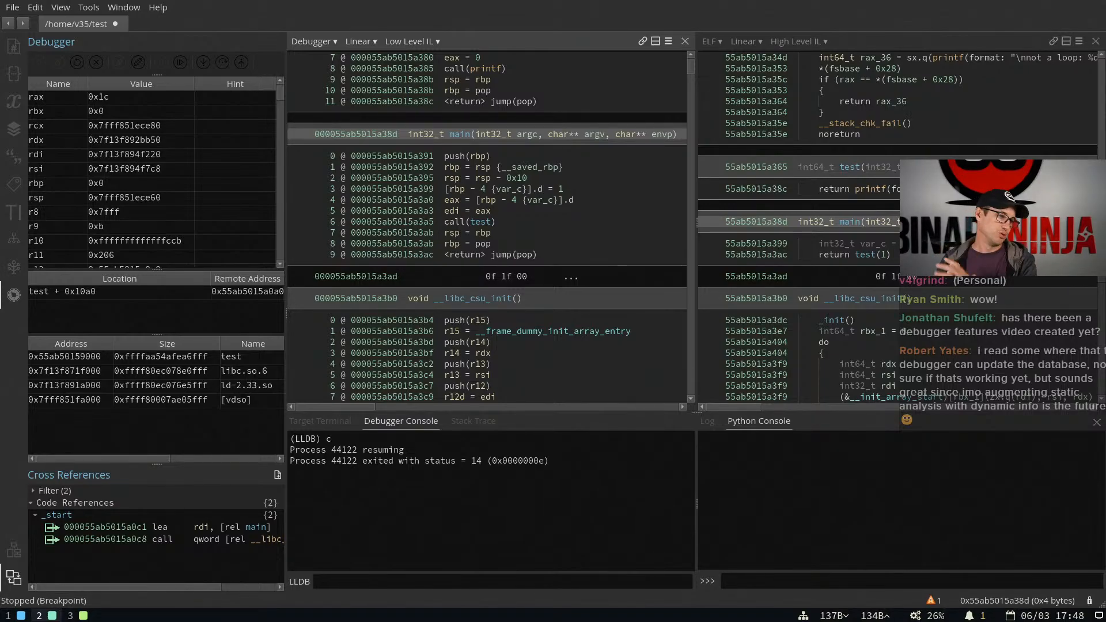
Switch to Firefox and skim the 3.1 Performance Release blog post from its performance charts through Native Debugger to Other Updates
key("super+3")
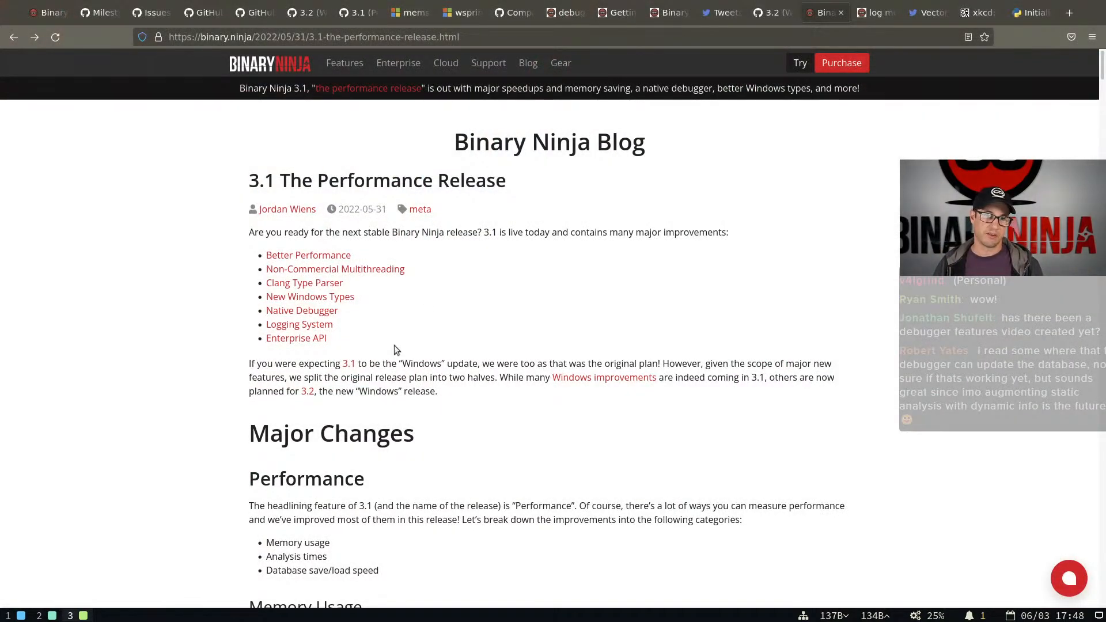
scroll(458, 333, "down", 15)
scroll(458, 337, "down", 8)
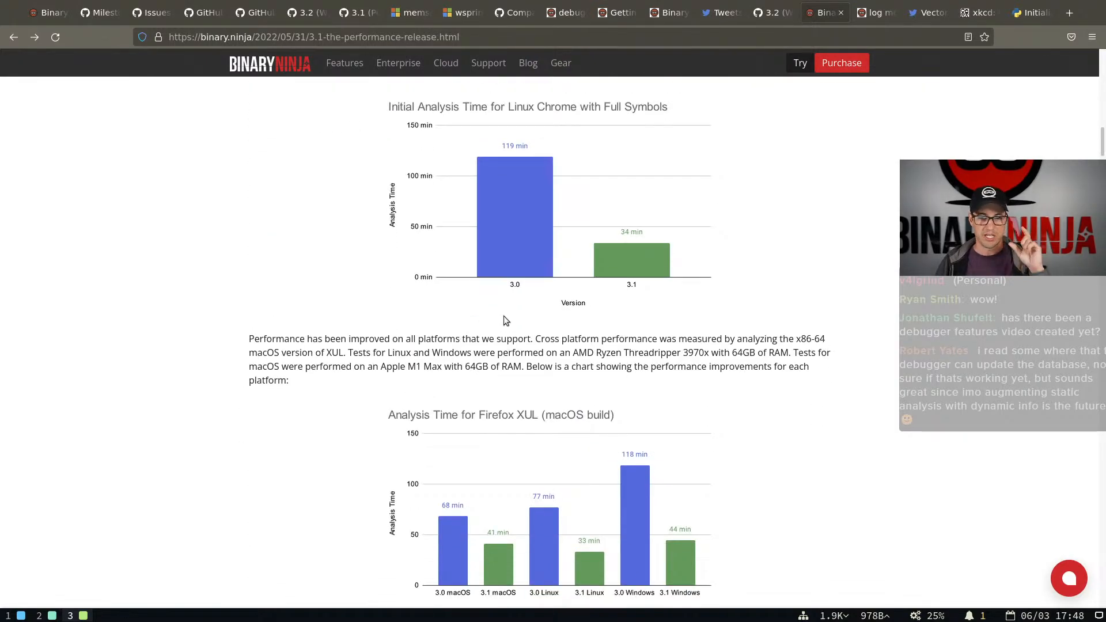
scroll(509, 304, "down", 20)
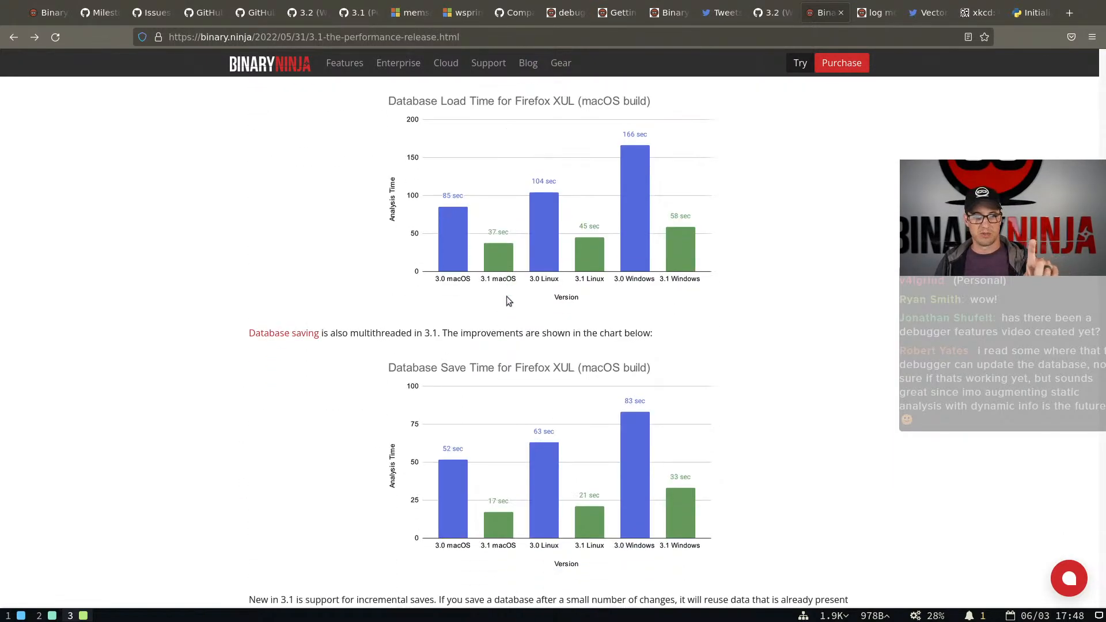
scroll(506, 296, "down", 13)
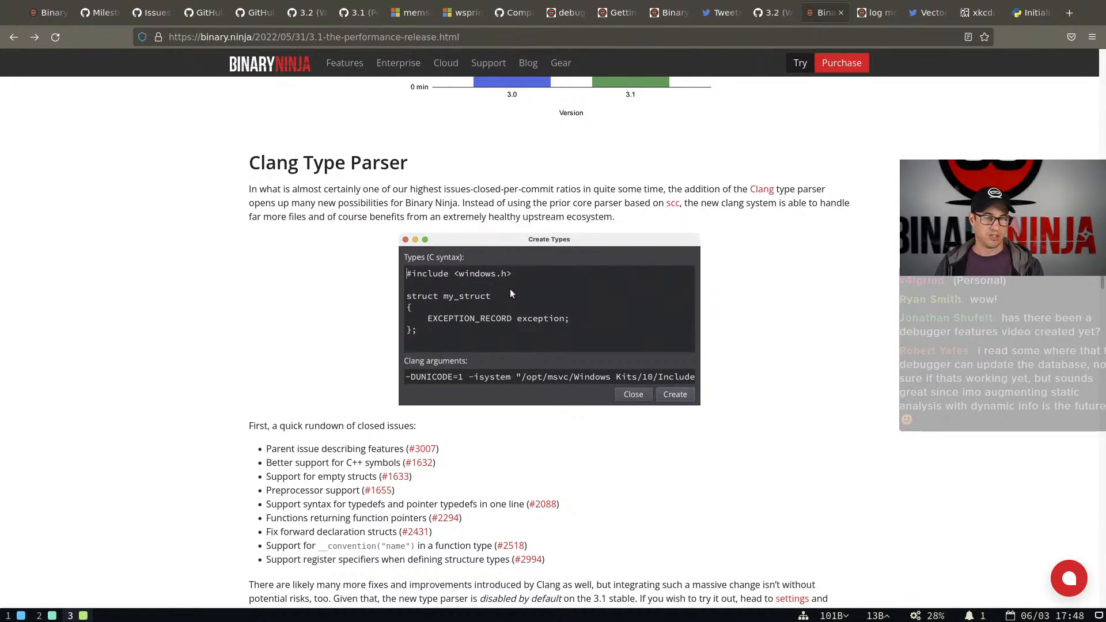
scroll(506, 291, "down", 20)
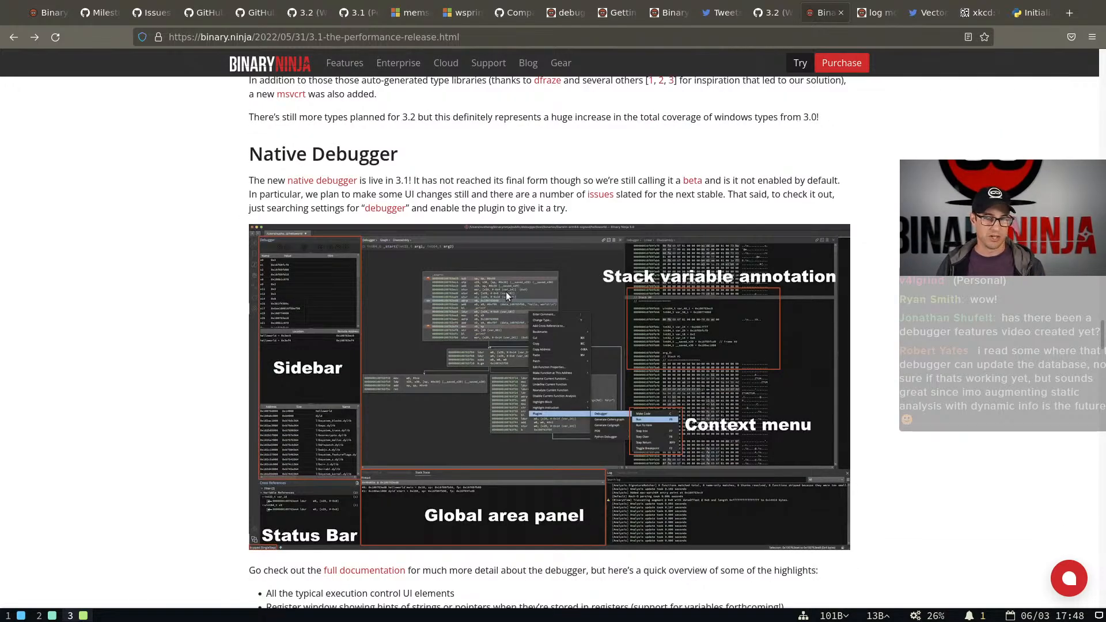
scroll(505, 292, "down", 10)
scroll(506, 292, "down", 8)
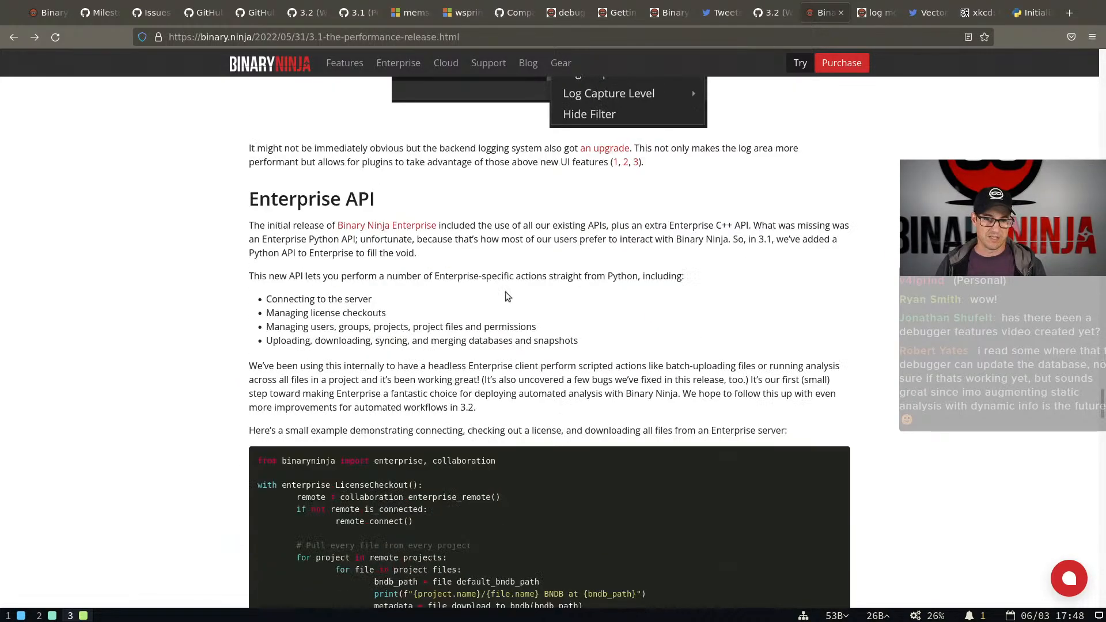
scroll(520, 308, "down", 7)
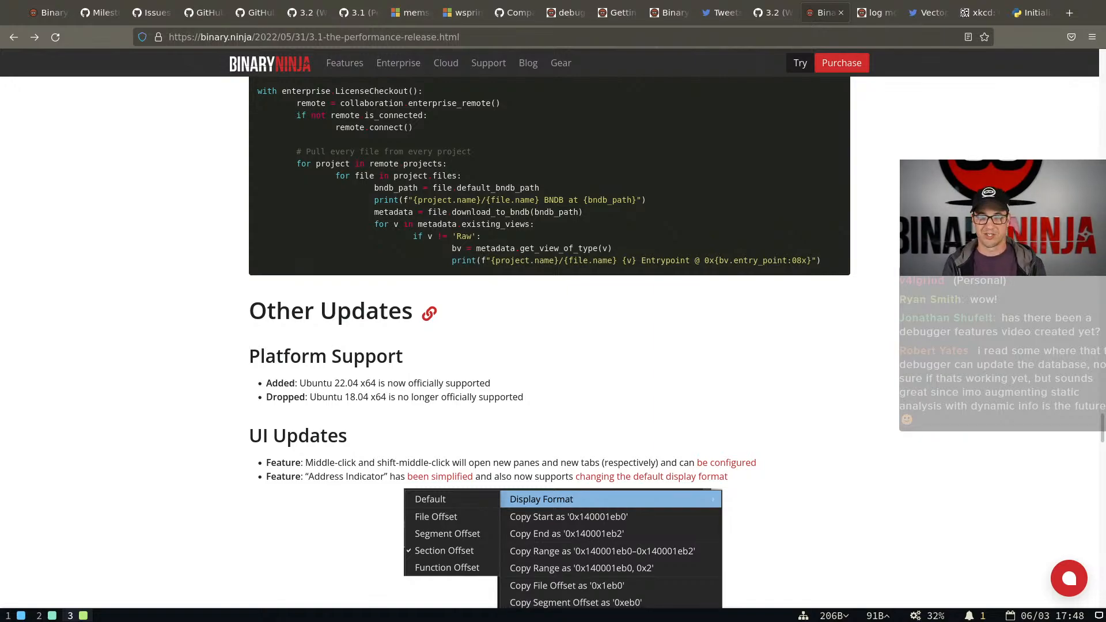
Open the VECTOR 35 YouTube channel at youtube.com/c/vector35 and show its uploaded videos
key("ctrl+l")
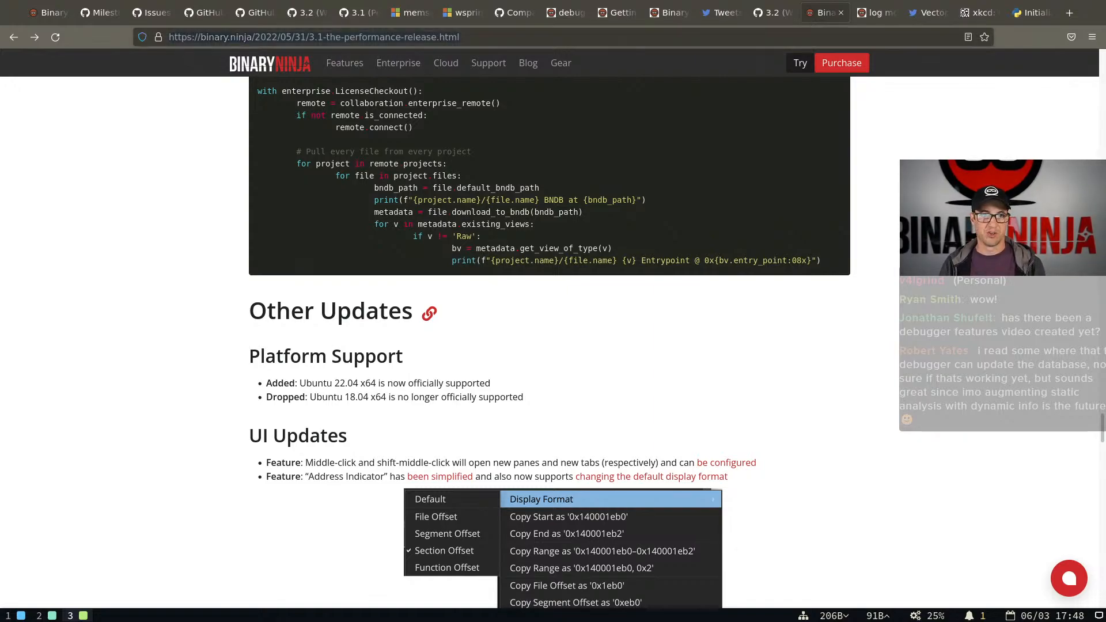
key("BackSpace")
type("youtube.com/")
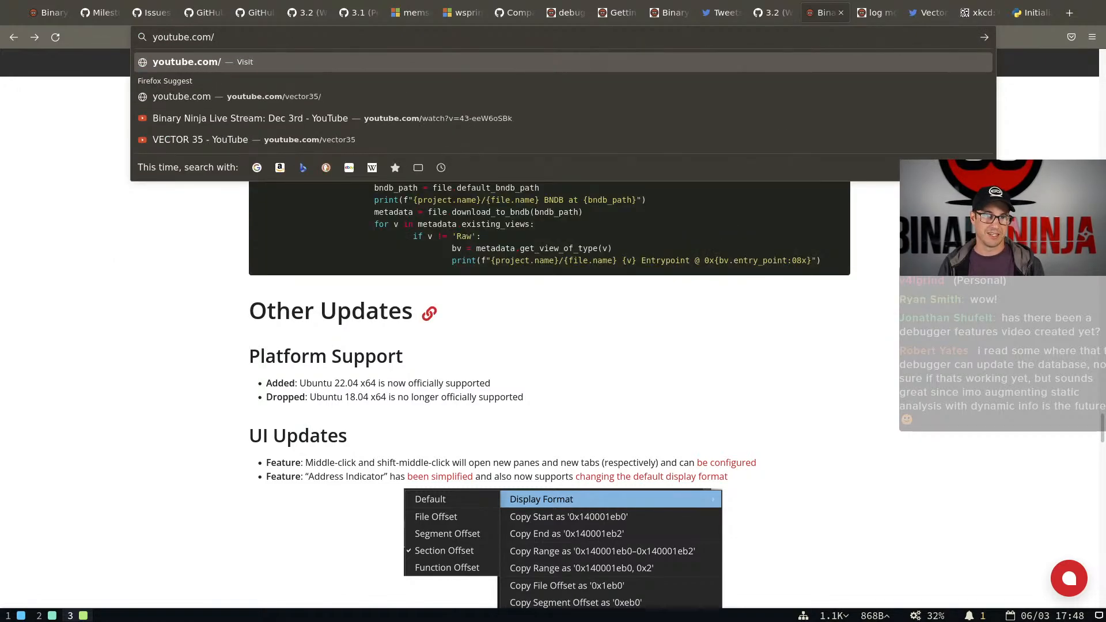
type("c/ev")
type("tor35")
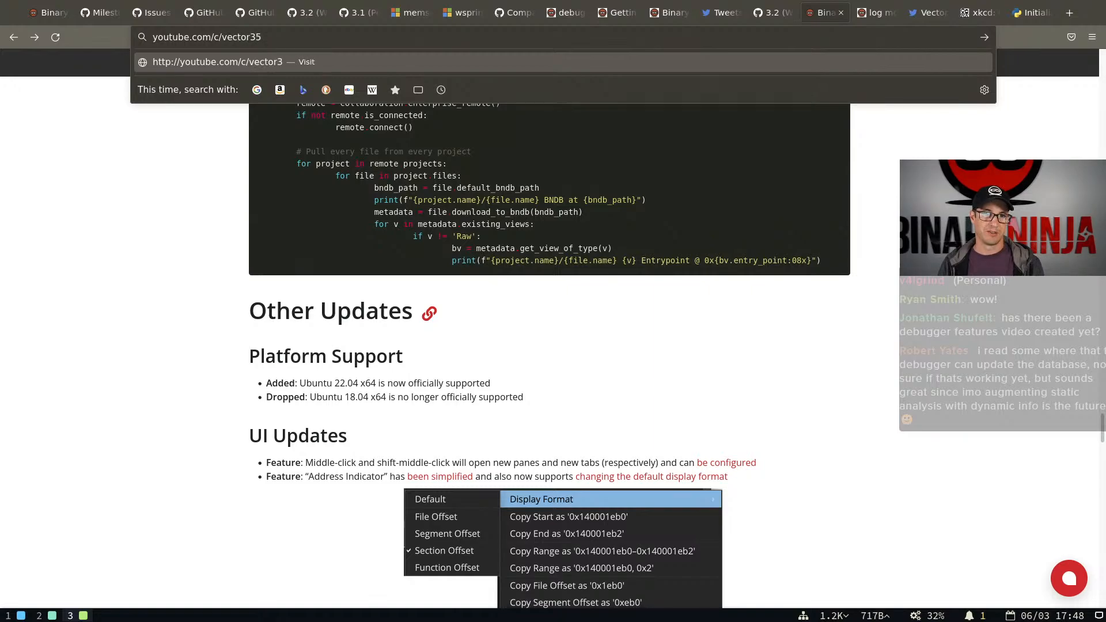
key("Return")
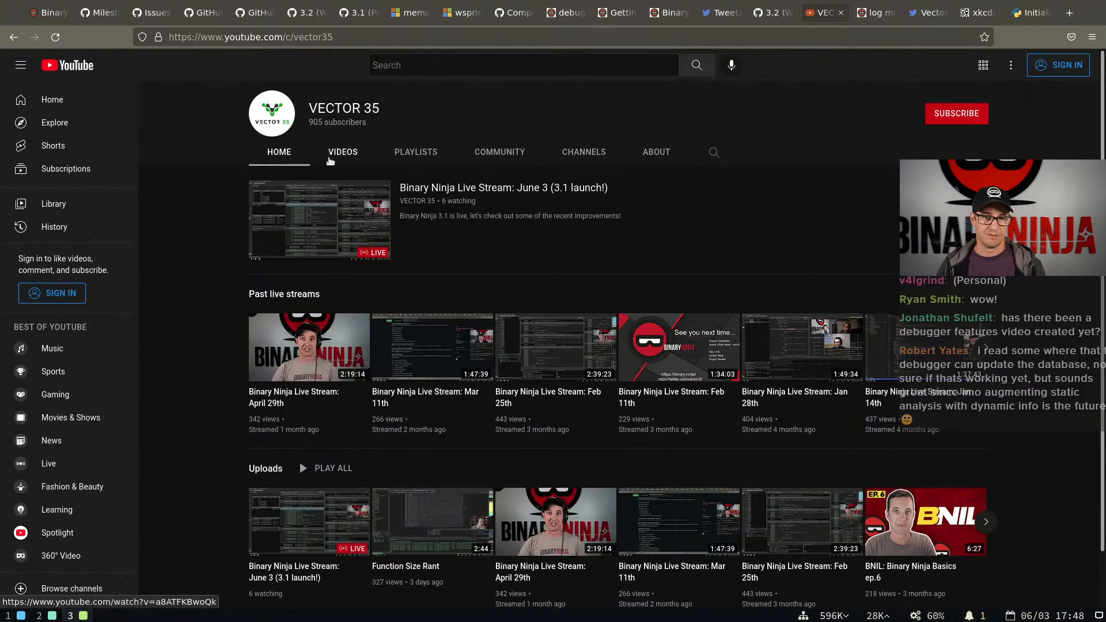
left_click(330, 153)
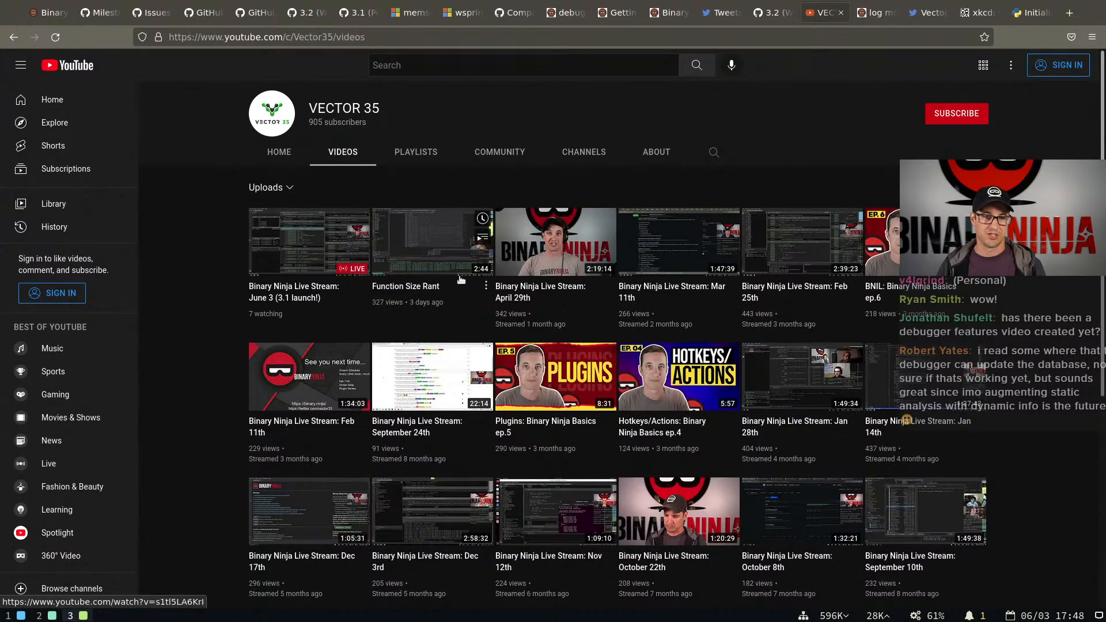